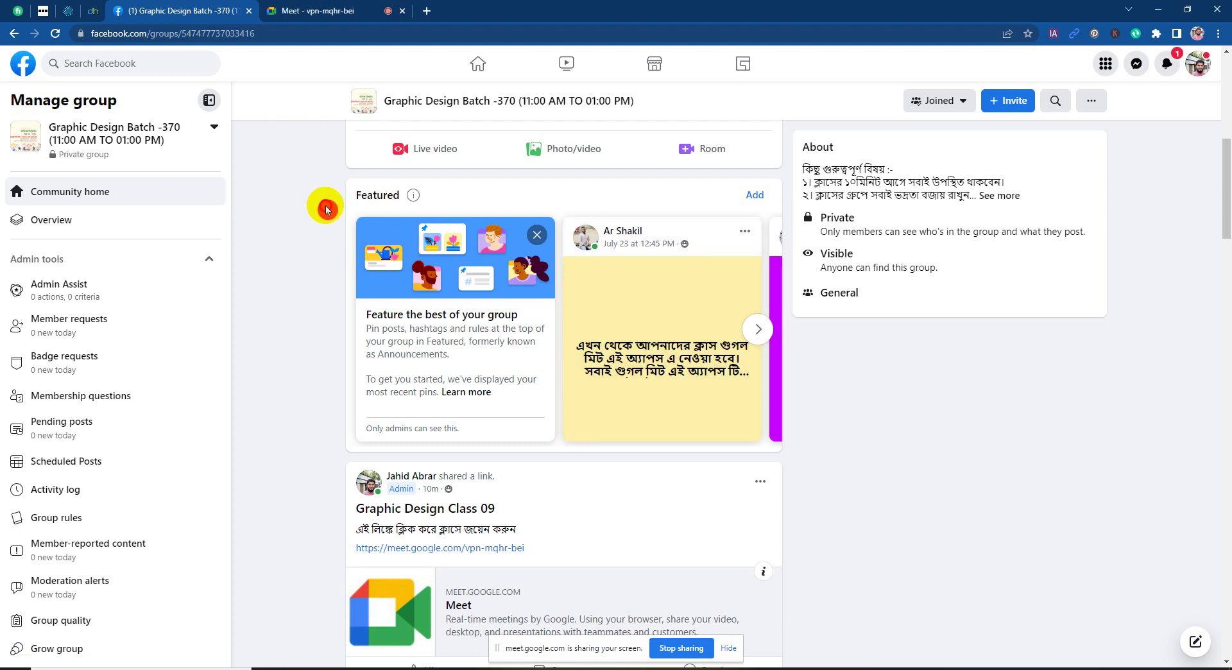
Step: Scroll the group feed down to the Class 08 homework post
scroll(331, 284, down, 2)
scroll(328, 286, down, 1)
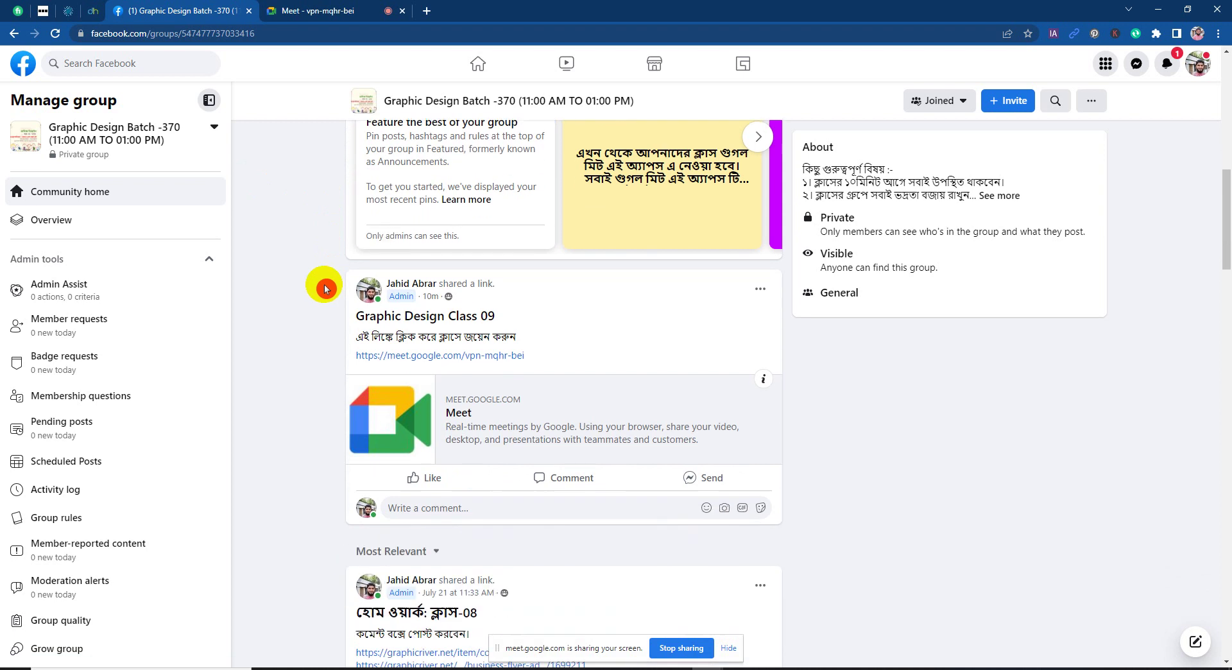
scroll(328, 286, down, 1)
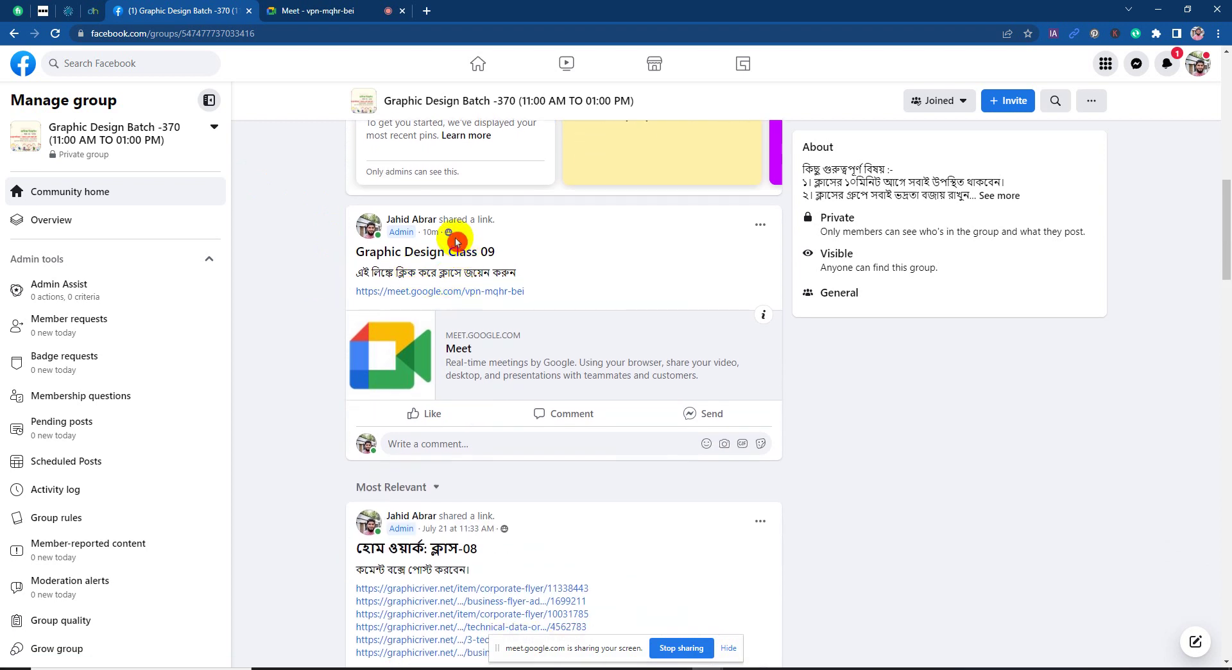
click(458, 287)
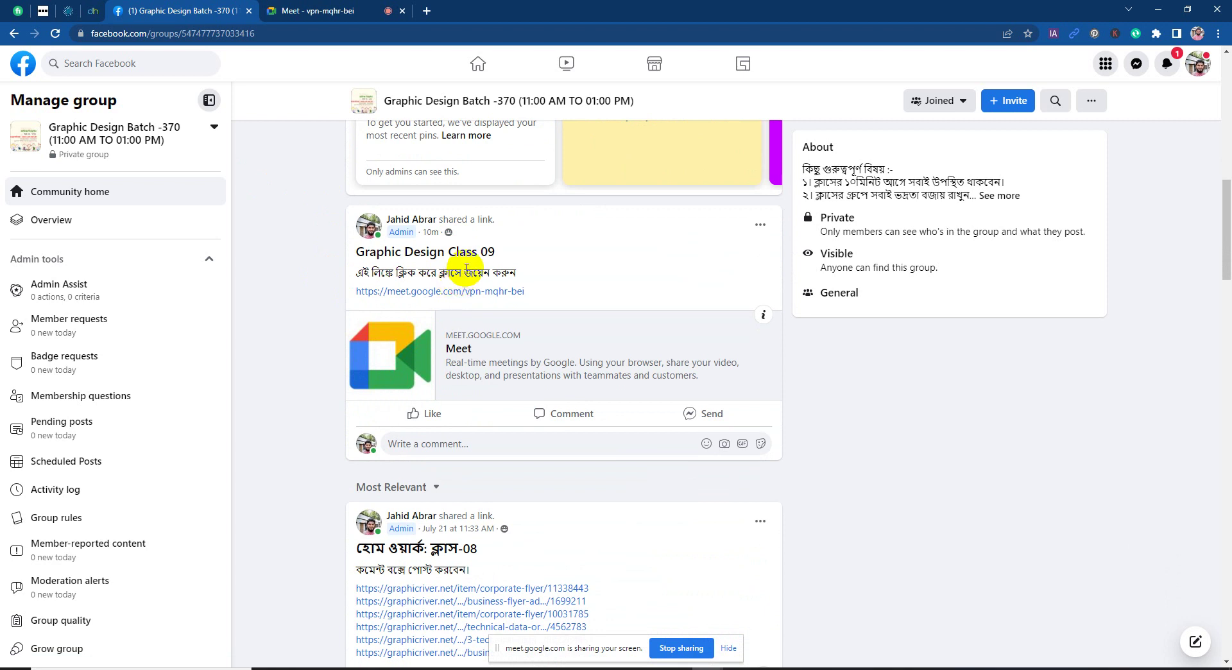
scroll(550, 357, down, 7)
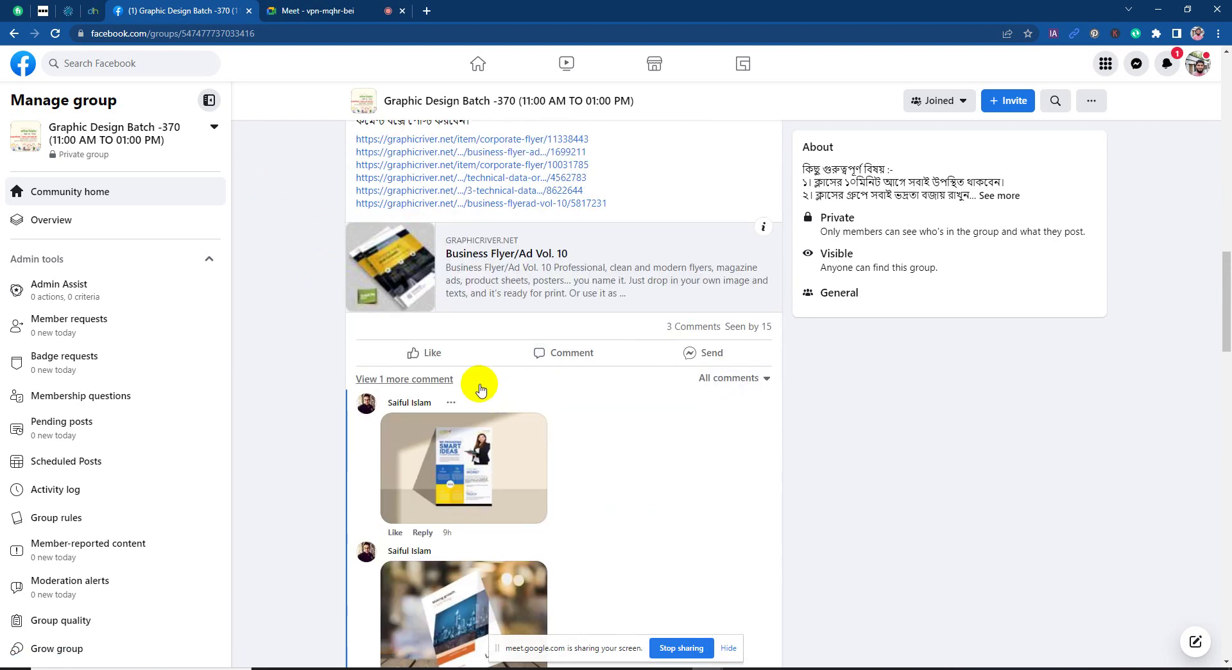
scroll(453, 276, up, 2)
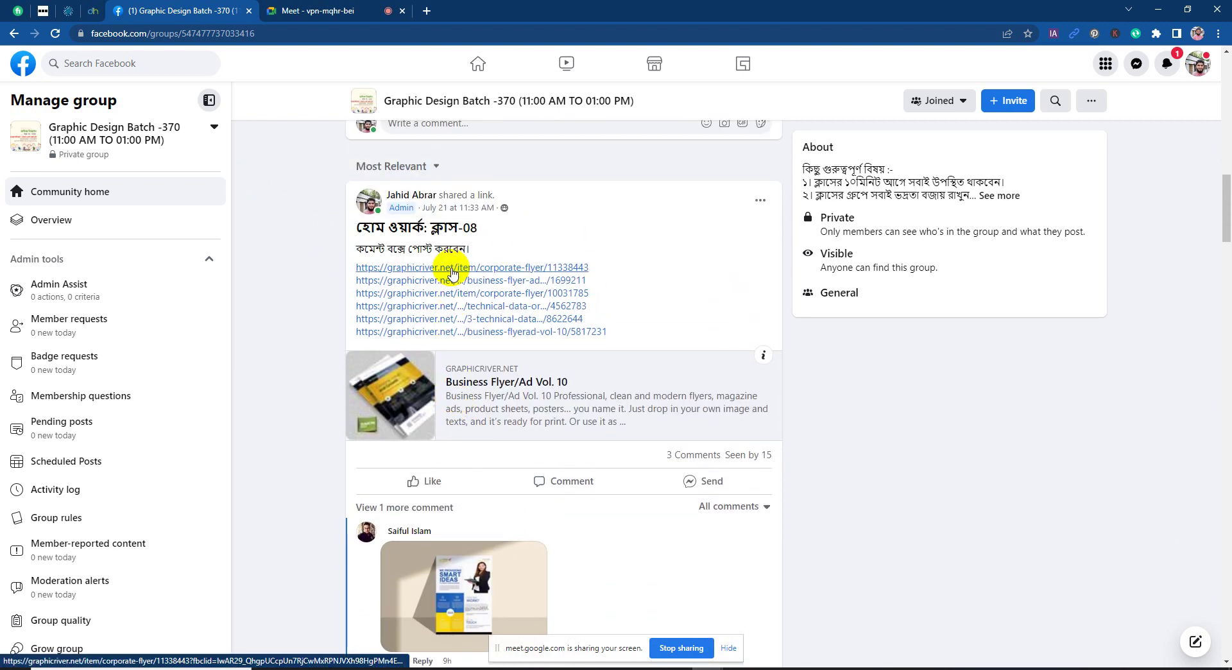
scroll(526, 321, down, 2)
Step: Expand 'View 1 more comment' to show the hidden earlier comment on the homework post
right_click(789, 338)
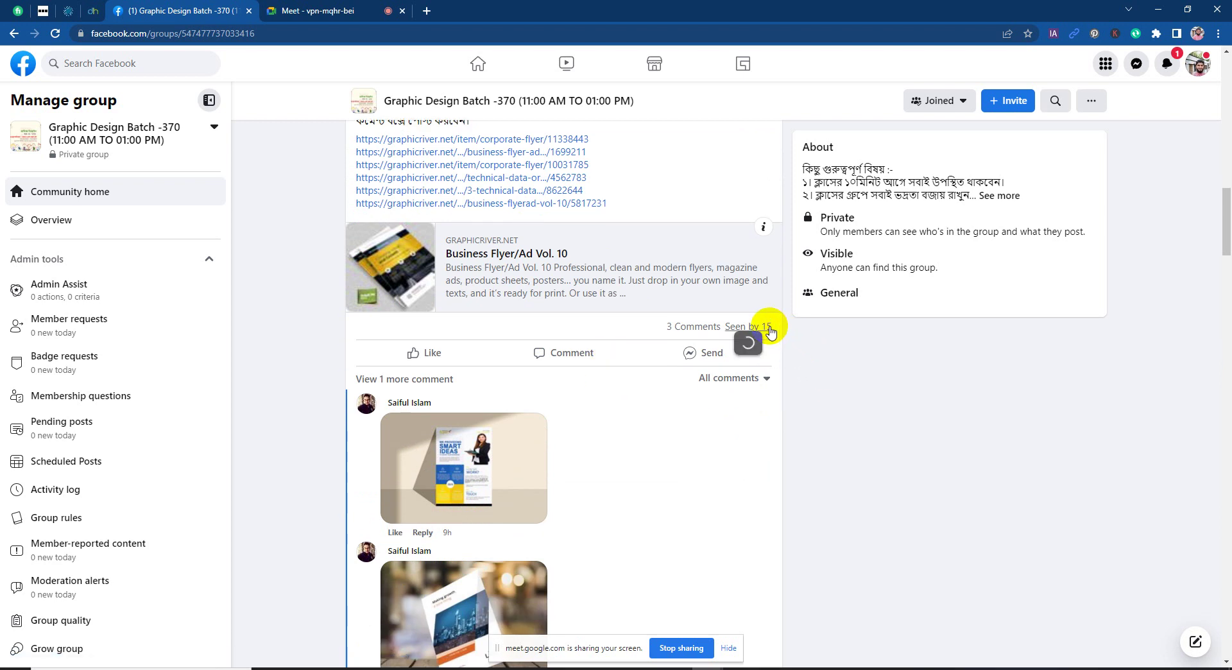
key(Escape)
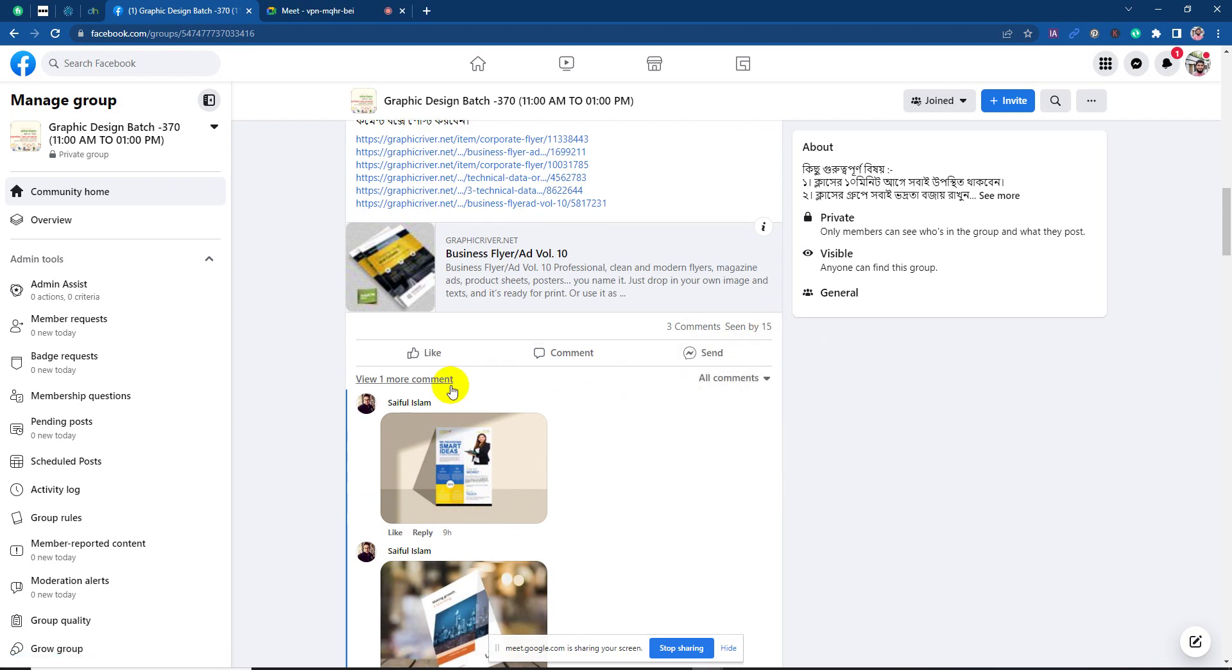
click(451, 382)
scroll(299, 369, down, 3)
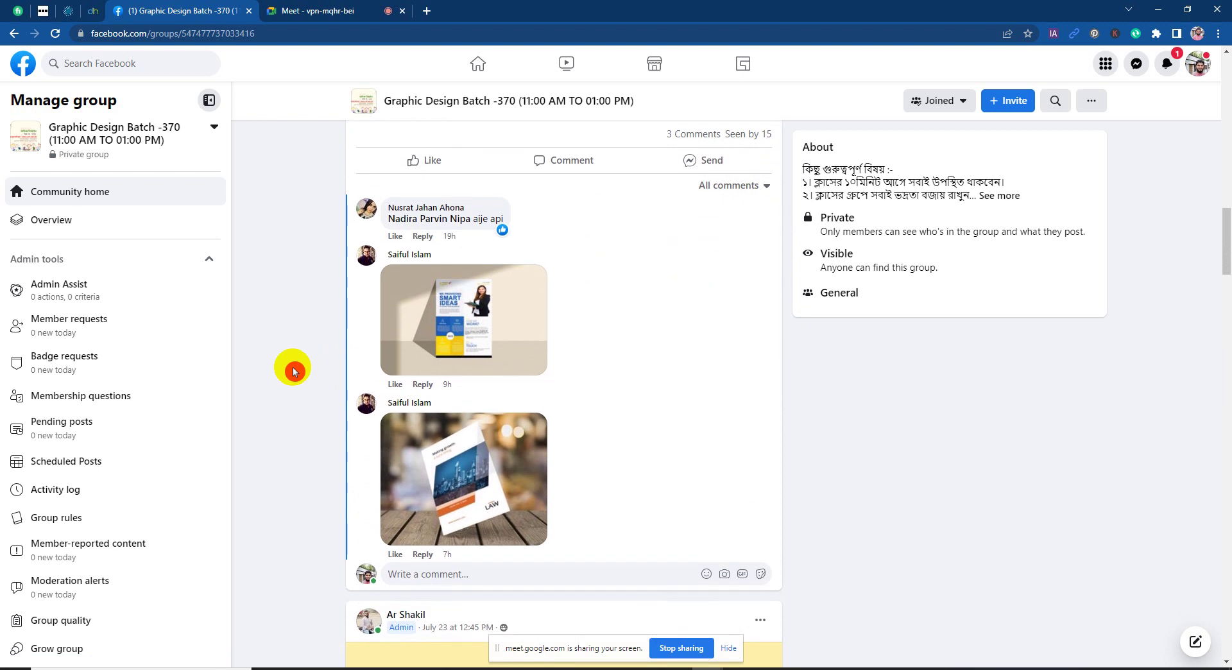
scroll(286, 378, up, 1)
scroll(280, 379, up, 1)
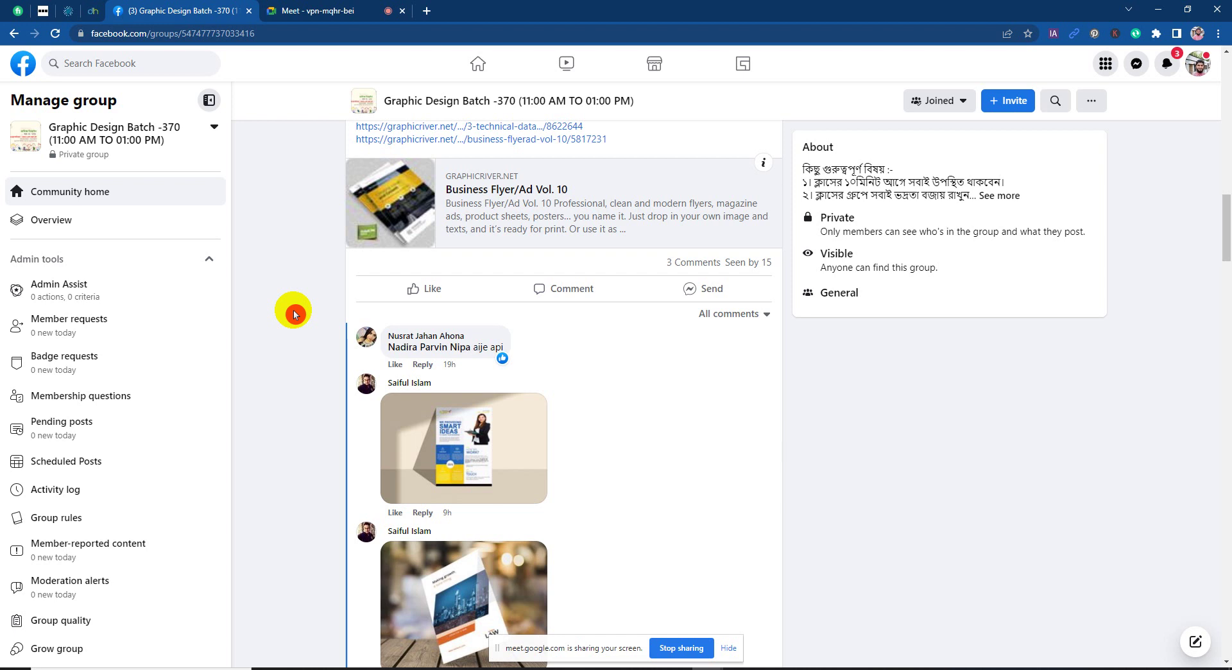
Step: Admit the waiting participant into the Google Meet call, then return to the Facebook group tab
click(319, 10)
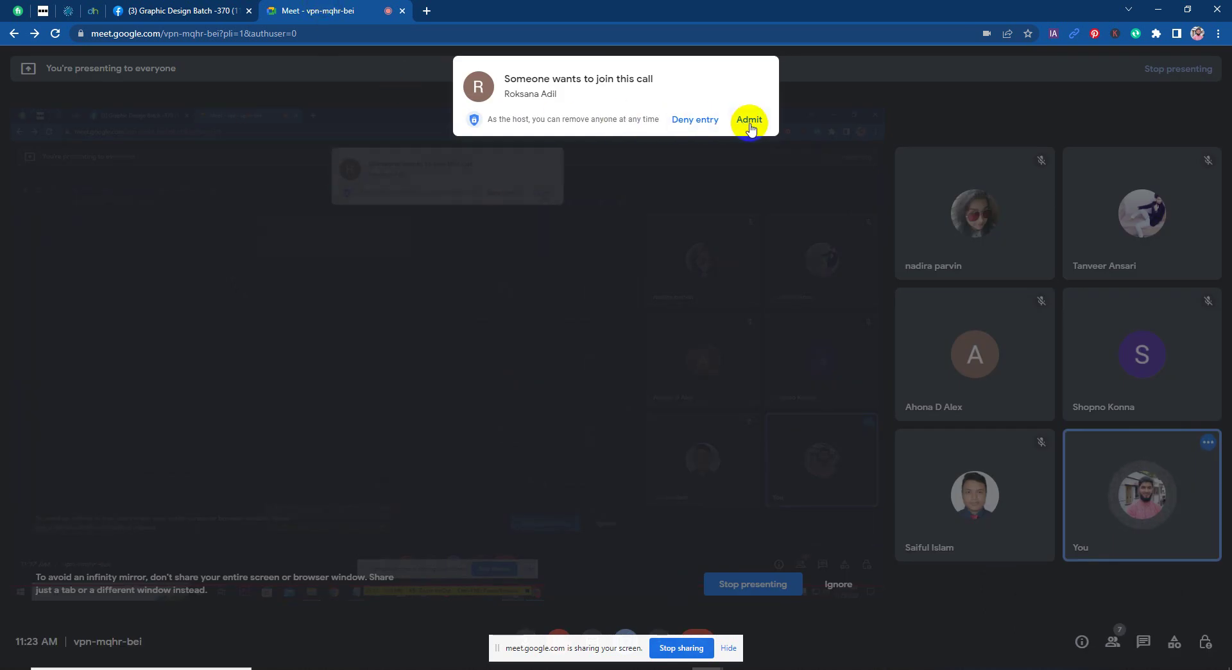
click(749, 120)
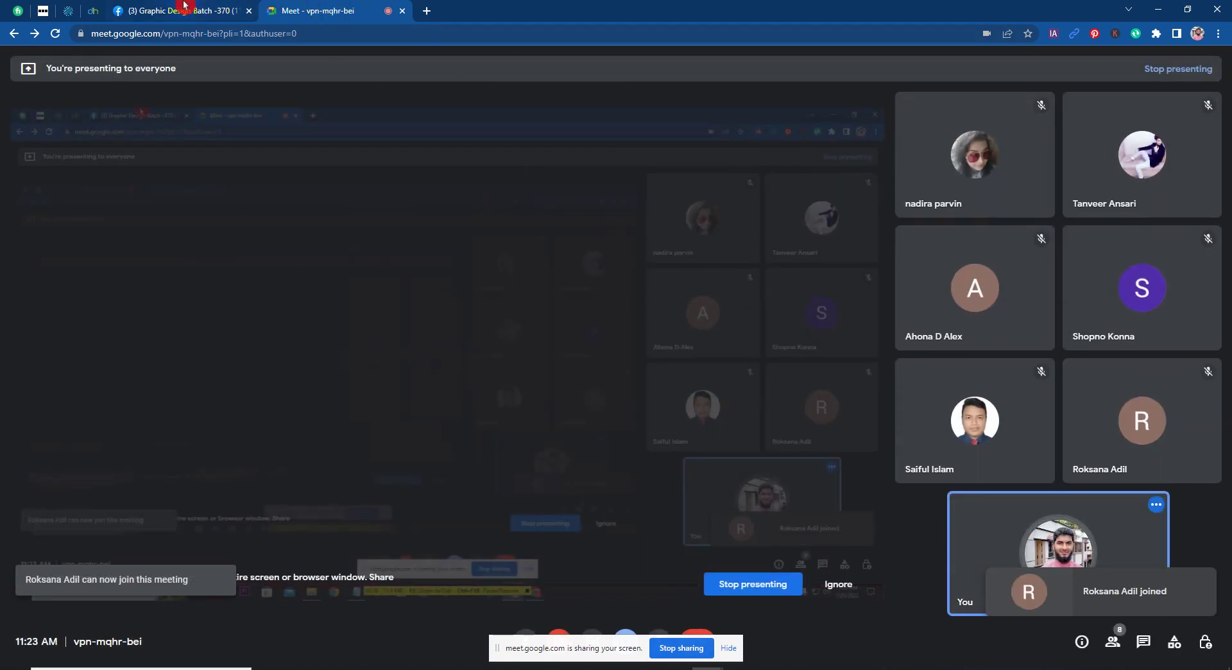
click(185, 6)
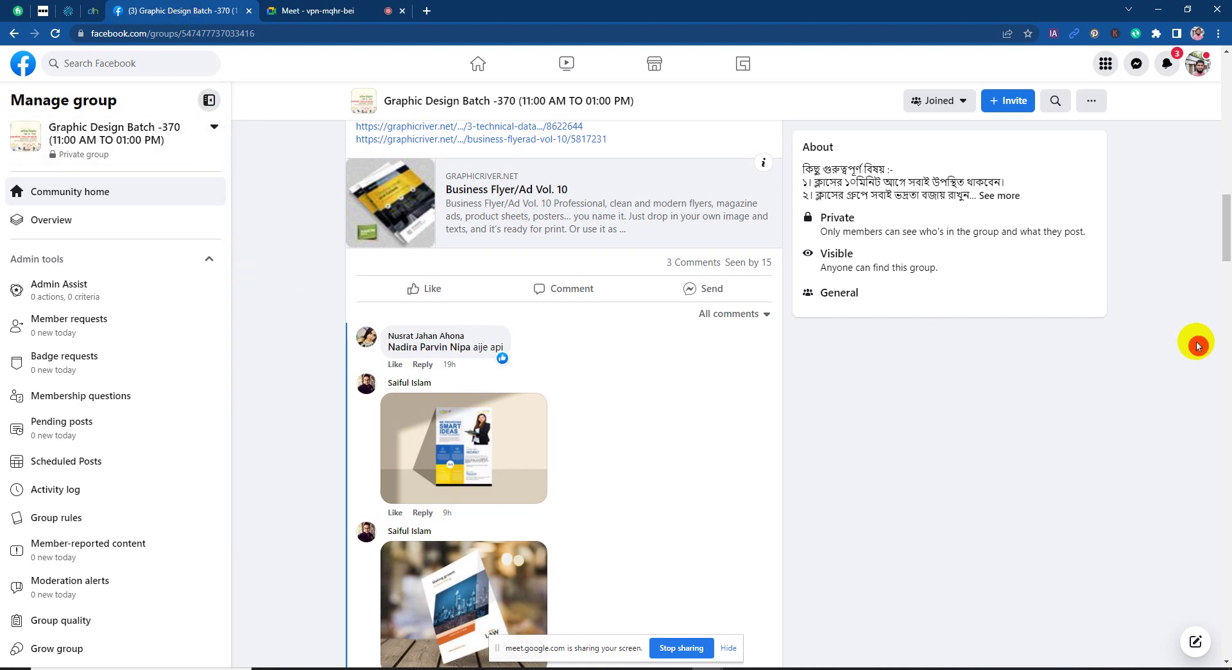
Step: Scroll down through the group feed's older posts
mouse_move(1227, 234)
mouse_down()
mouse_move(1227, 649)
mouse_move(1226, 601)
mouse_up()
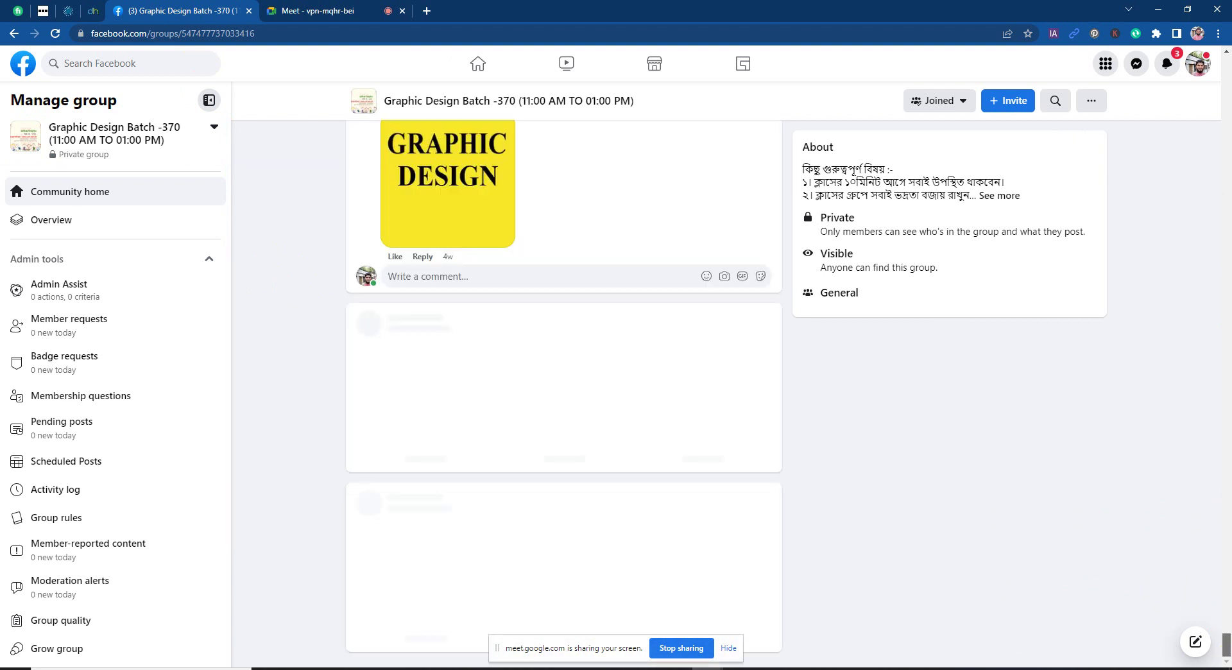
scroll(913, 560, down, 5)
scroll(913, 568, down, 5)
scroll(913, 585, down, 5)
scroll(913, 589, down, 5)
scroll(913, 591, down, 5)
scroll(913, 592, down, 5)
scroll(914, 594, down, 5)
scroll(914, 597, down, 5)
scroll(913, 597, down, 5)
scroll(914, 597, down, 5)
scroll(913, 597, down, 5)
scroll(913, 597, down, 5)
scroll(912, 596, down, 5)
scroll(912, 595, down, 5)
scroll(725, 402, down, 5)
scroll(725, 405, down, 5)
scroll(721, 424, down, 5)
scroll(690, 314, down, 5)
scroll(676, 298, down, 1)
Step: Scroll back up to the admin's Adobe Illustrator CS6 download video post and open a new browser tab
scroll(676, 298, up, 2)
scroll(676, 299, up, 5)
scroll(539, 460, up, 2)
scroll(550, 442, up, 5)
scroll(550, 443, up, 5)
scroll(545, 426, up, 3)
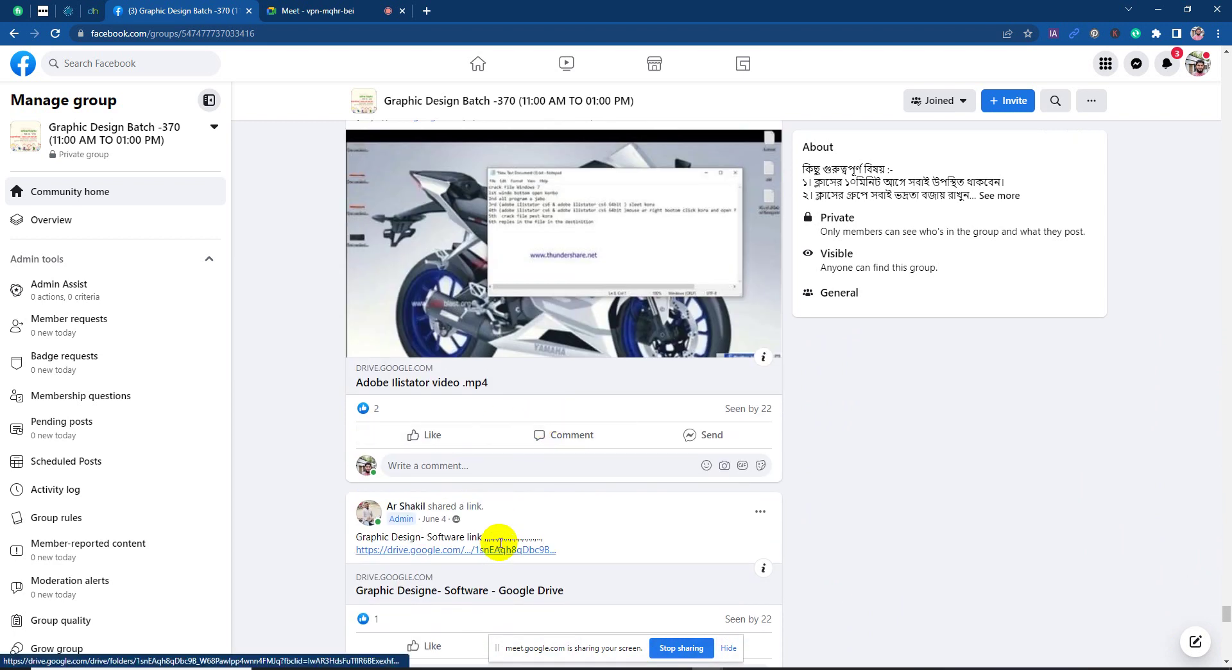
scroll(500, 550, up, 3)
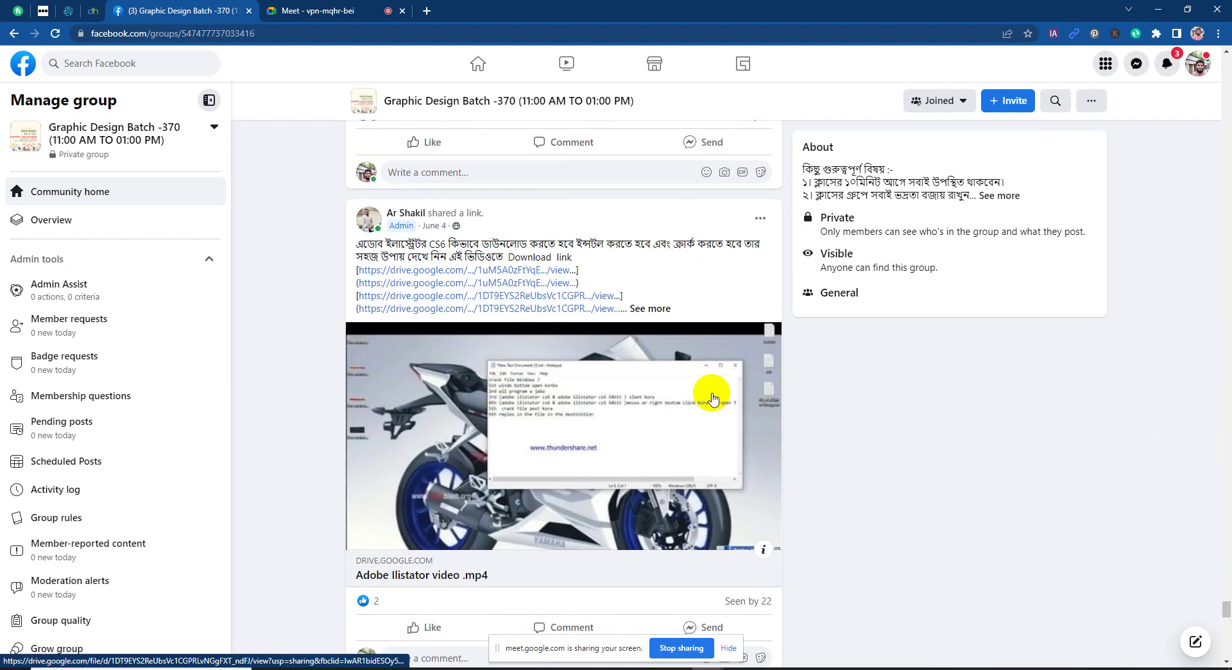
click(881, 431)
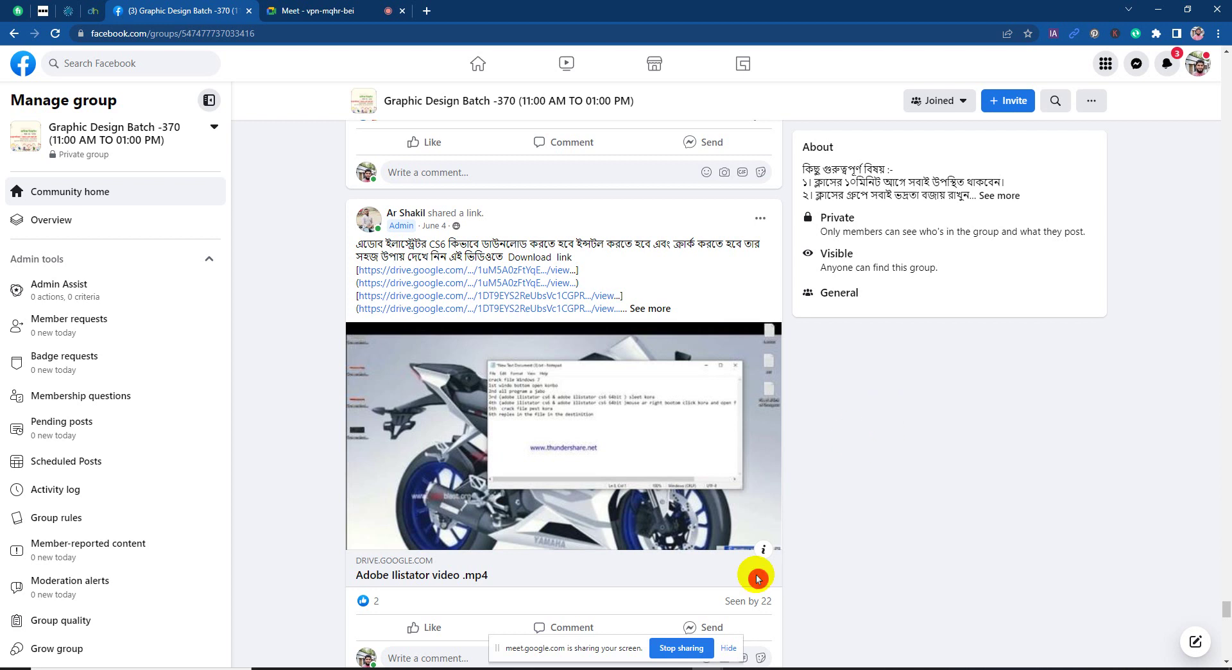
click(706, 669)
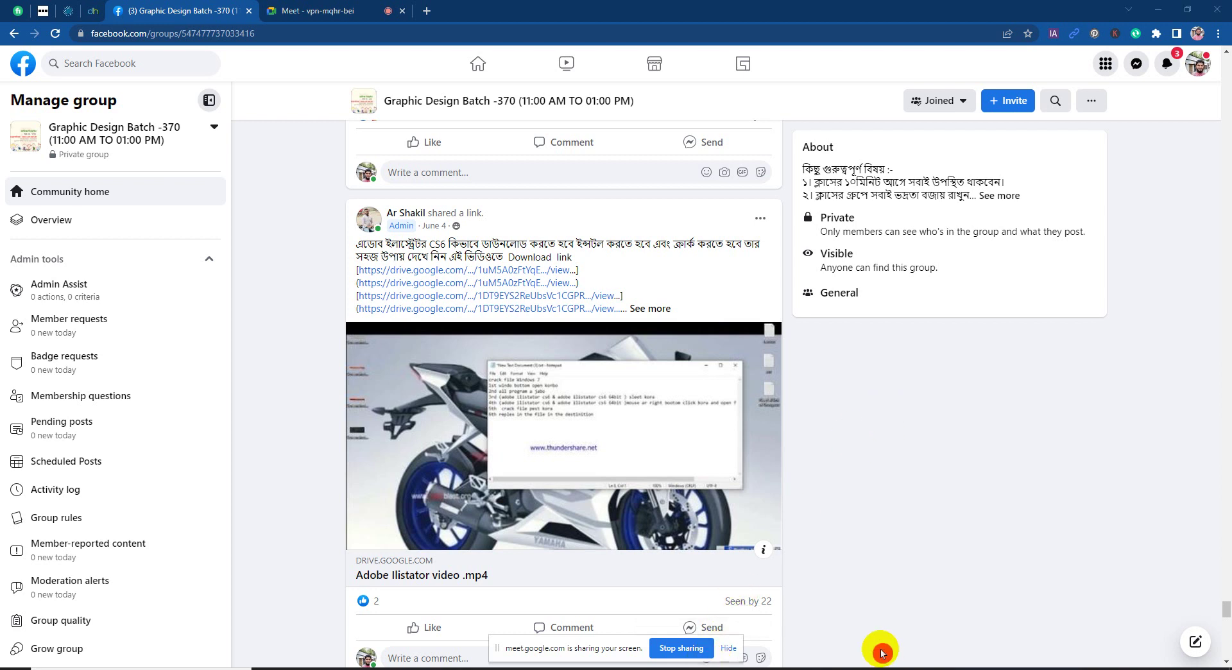
Step: Load getintopc.com in a new tab via the 'get' address-bar autocomplete
click(425, 11)
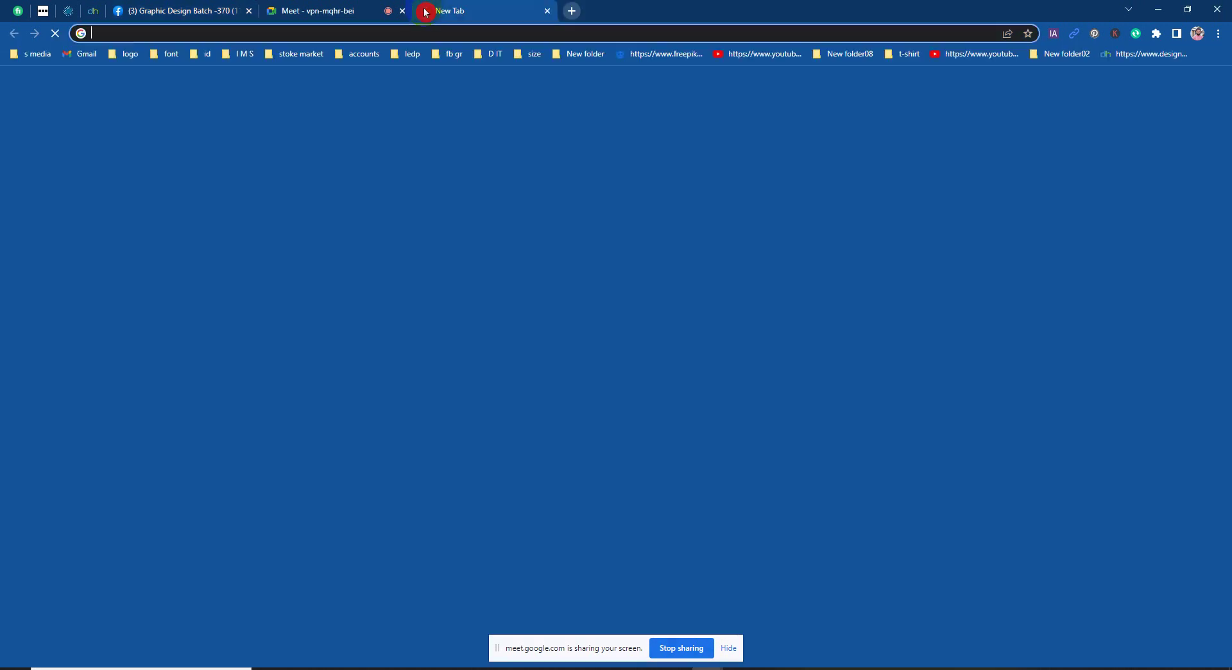
text(get)
key(Return)
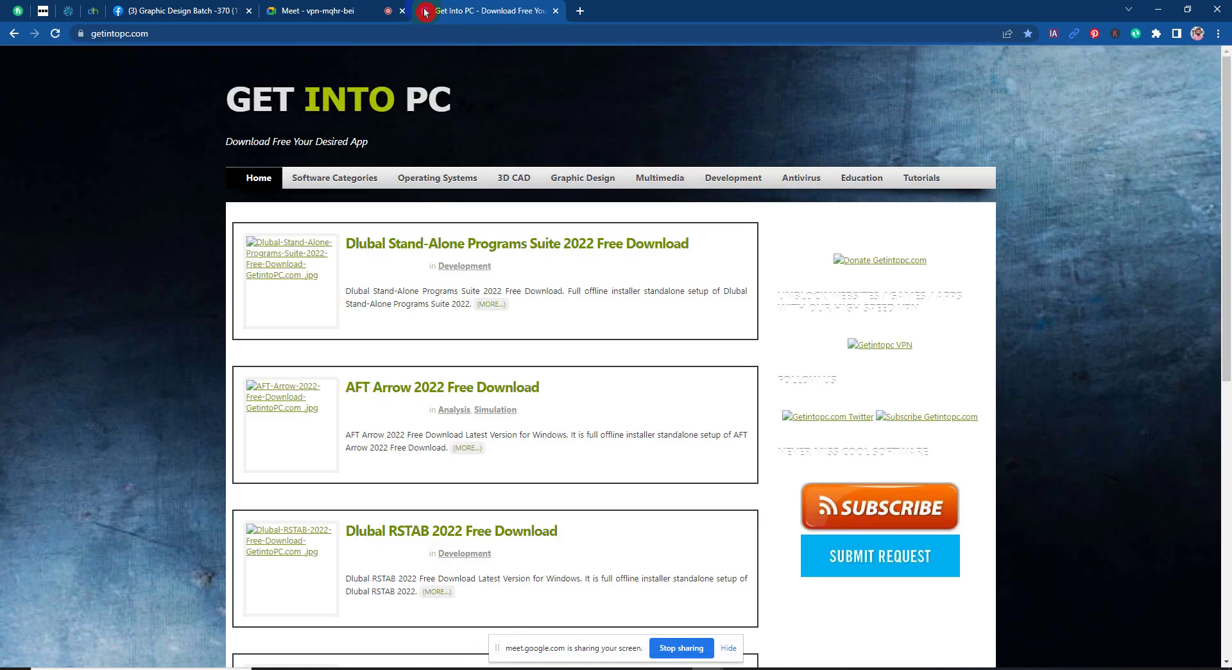
Step: Select the getintopc.com address and return to the Facebook group page
click(164, 36)
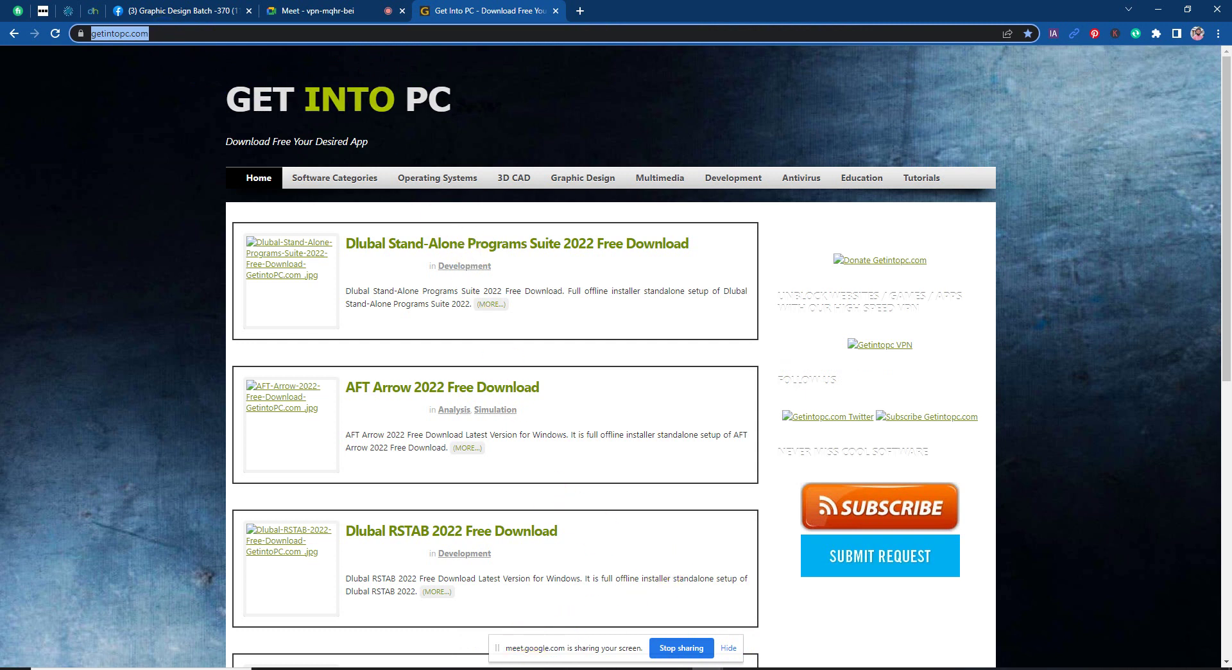
click(658, 656)
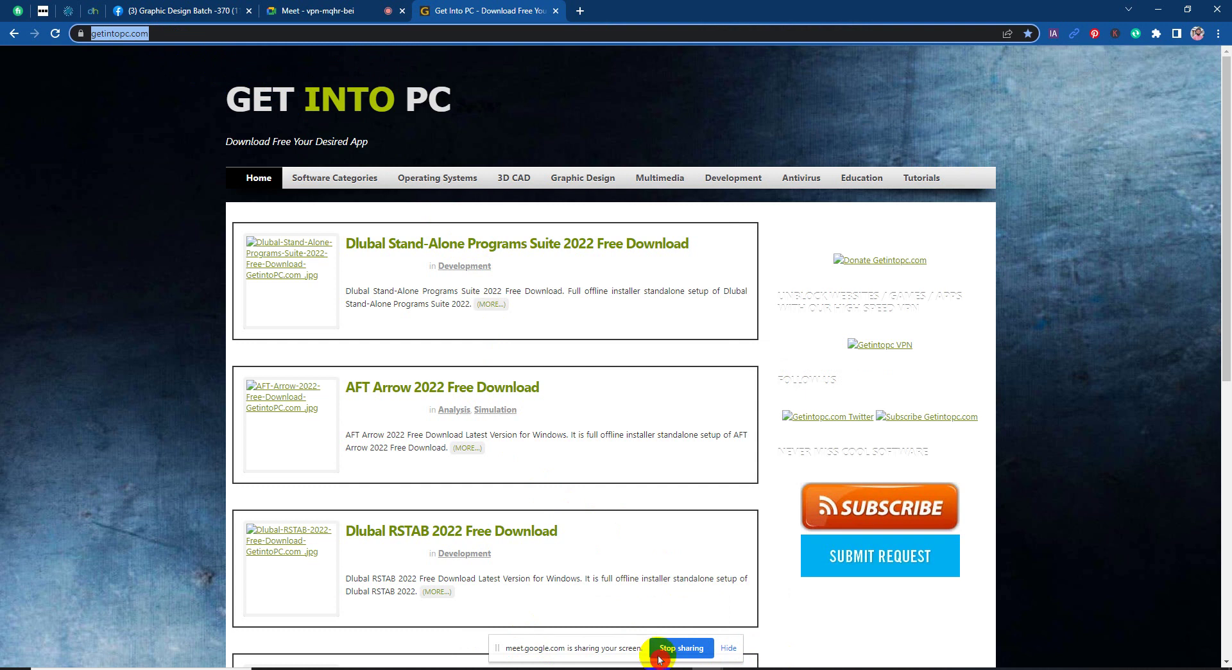
click(183, 11)
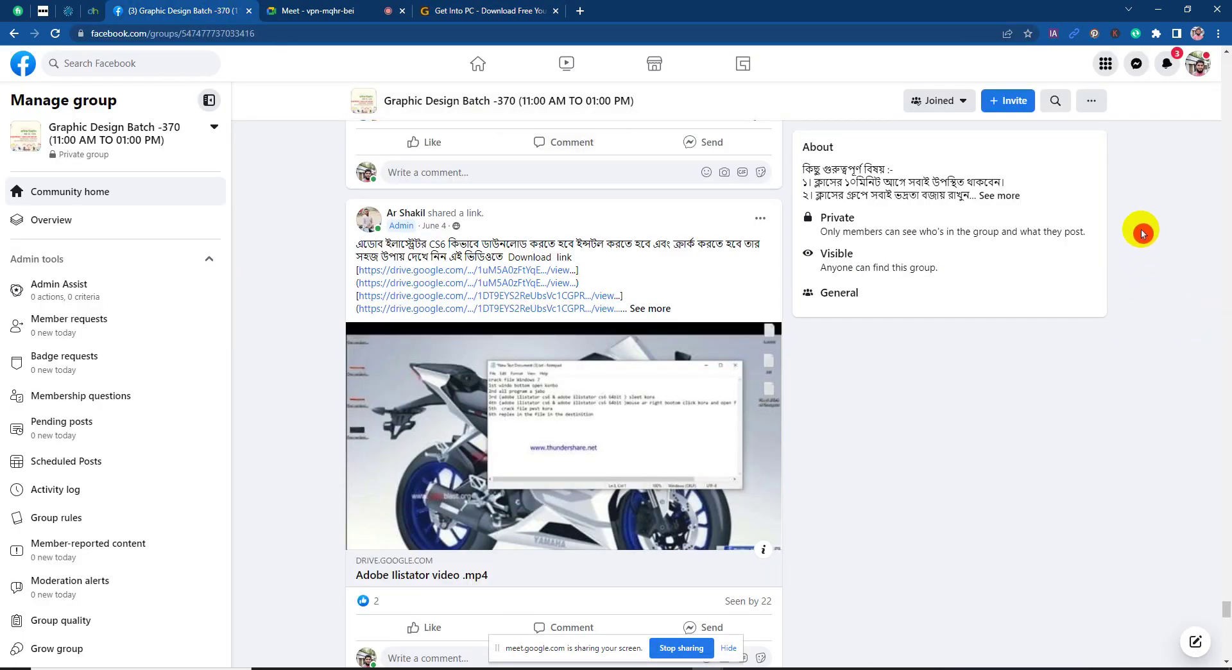
click(1133, 75)
click(1132, 77)
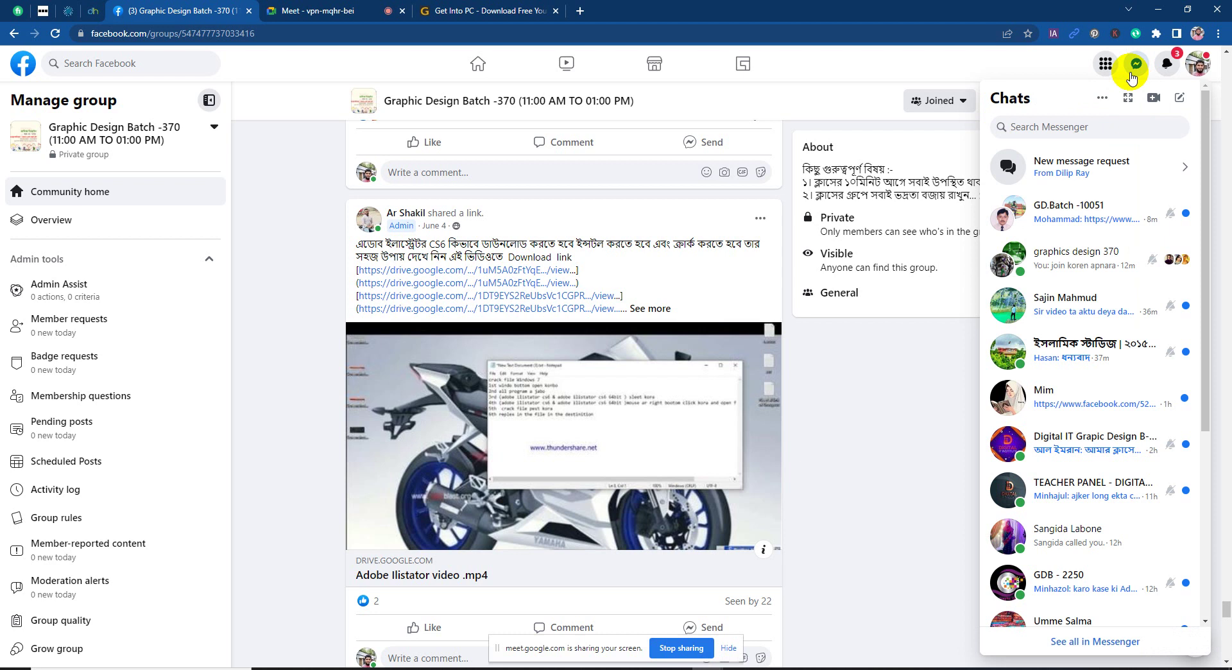
click(1093, 272)
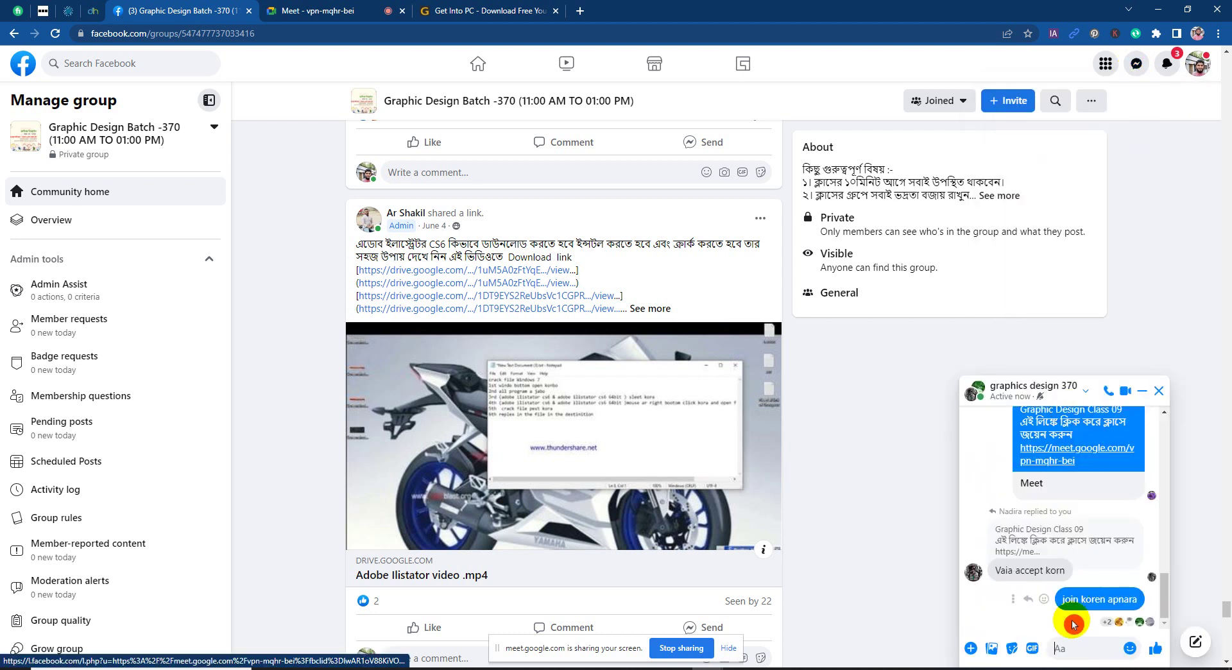
key(ctrl+v)
click(1144, 655)
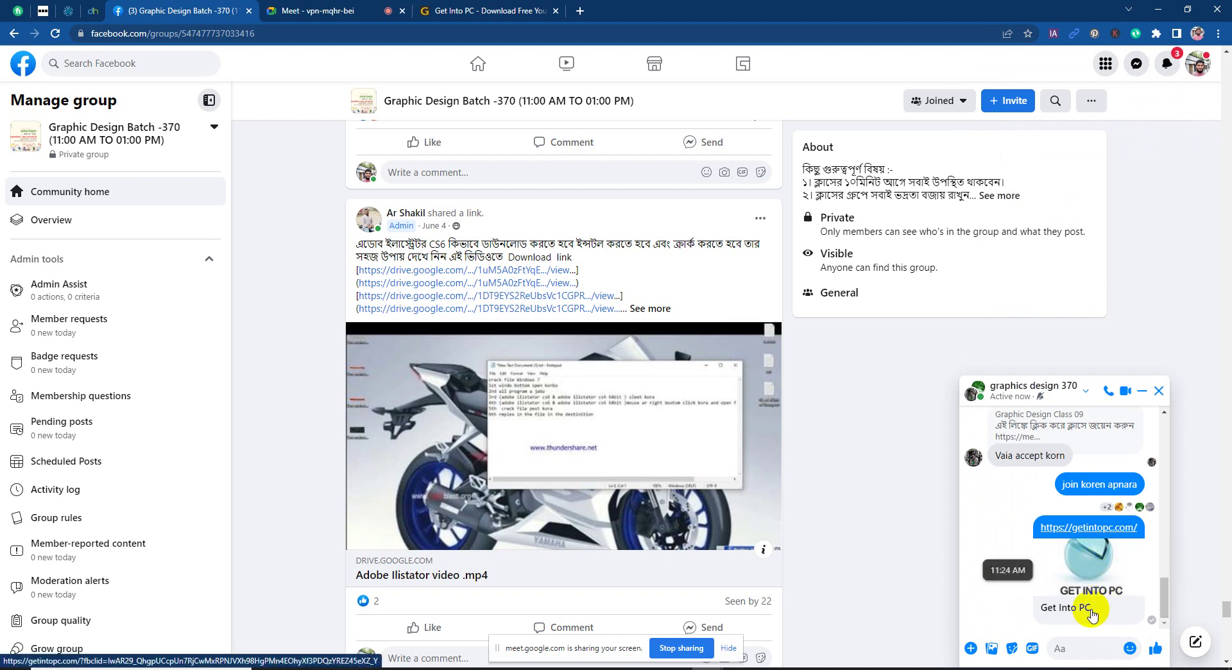
click(520, 16)
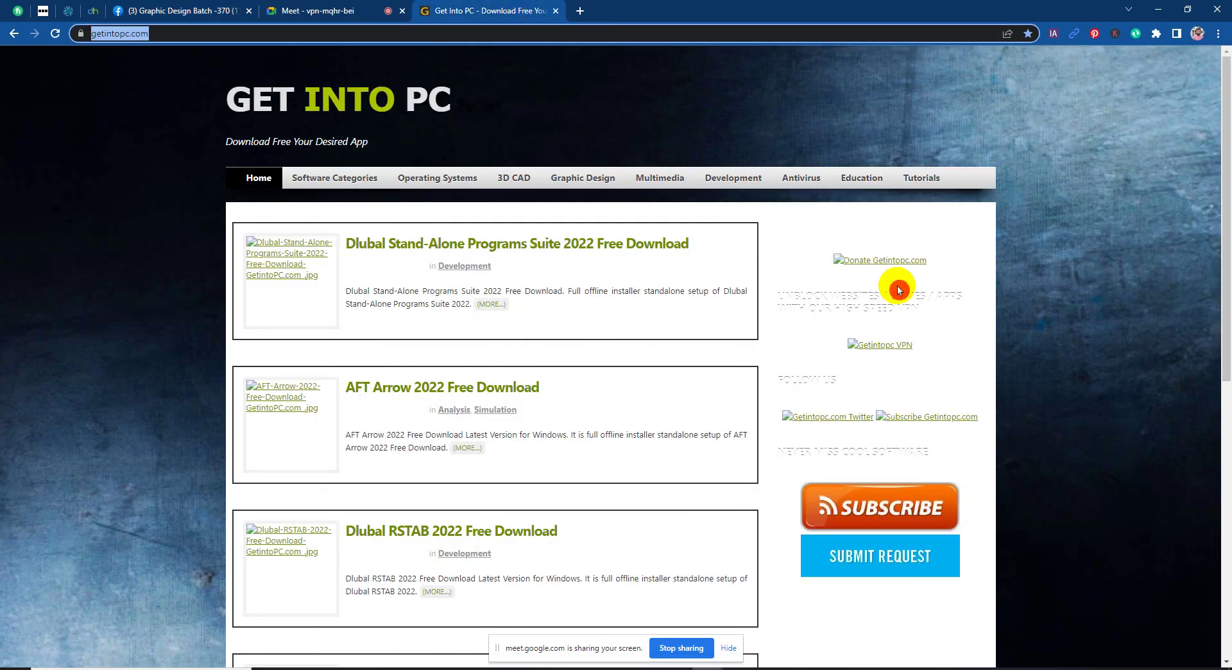
Step: Search Get Into PC for the 'illustrator cc 18' suggestion and pick the Adobe Illustrator CC 2018 result
click(861, 232)
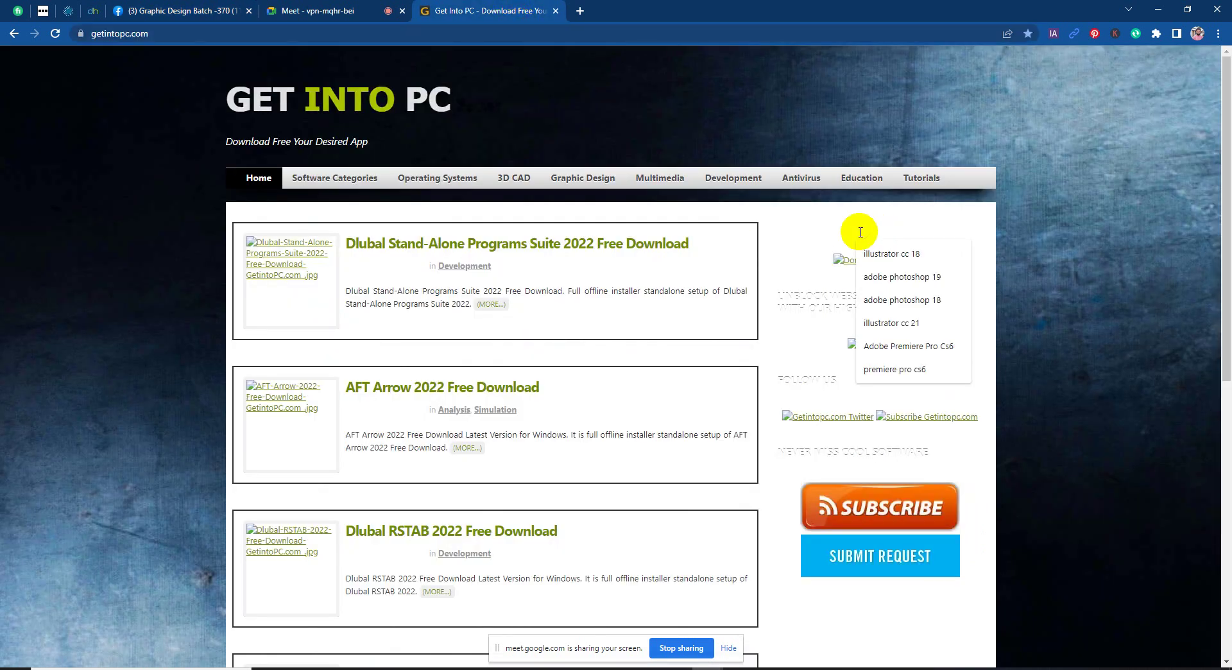
click(893, 259)
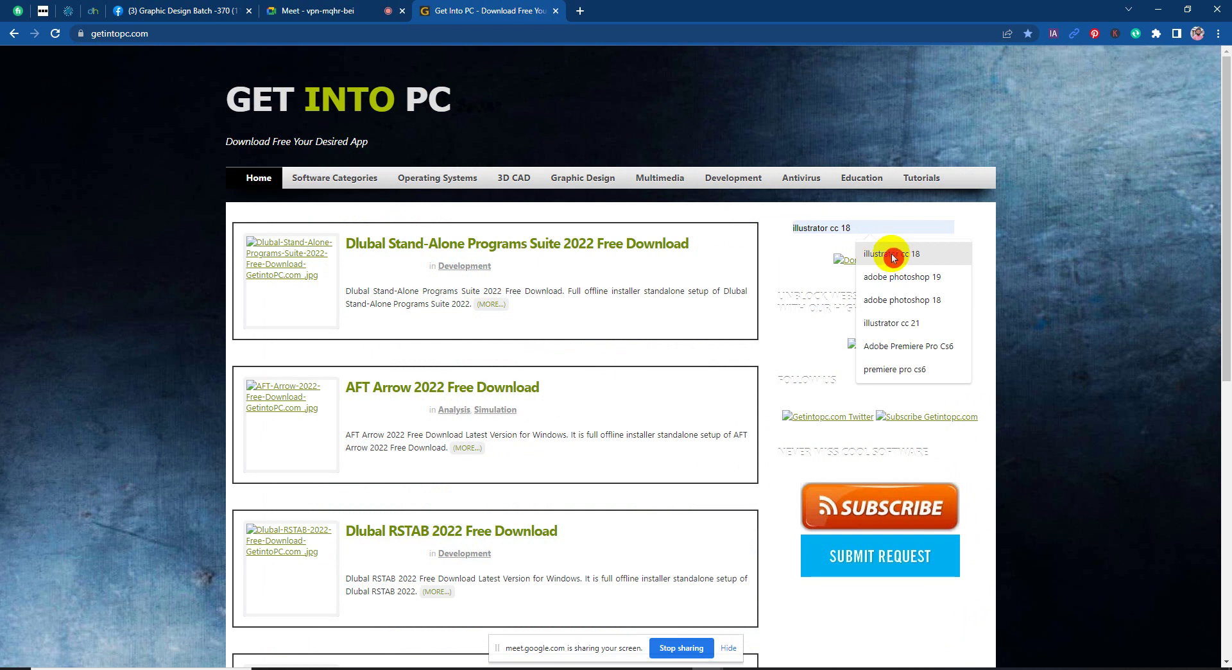
click(963, 232)
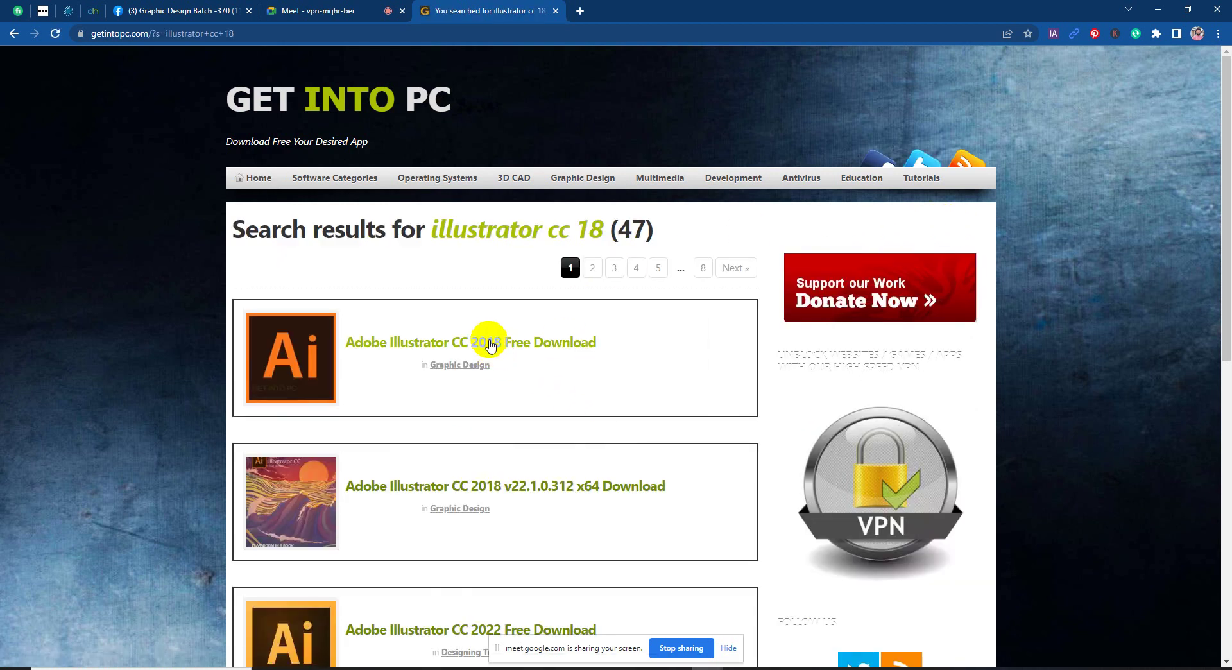
click(479, 353)
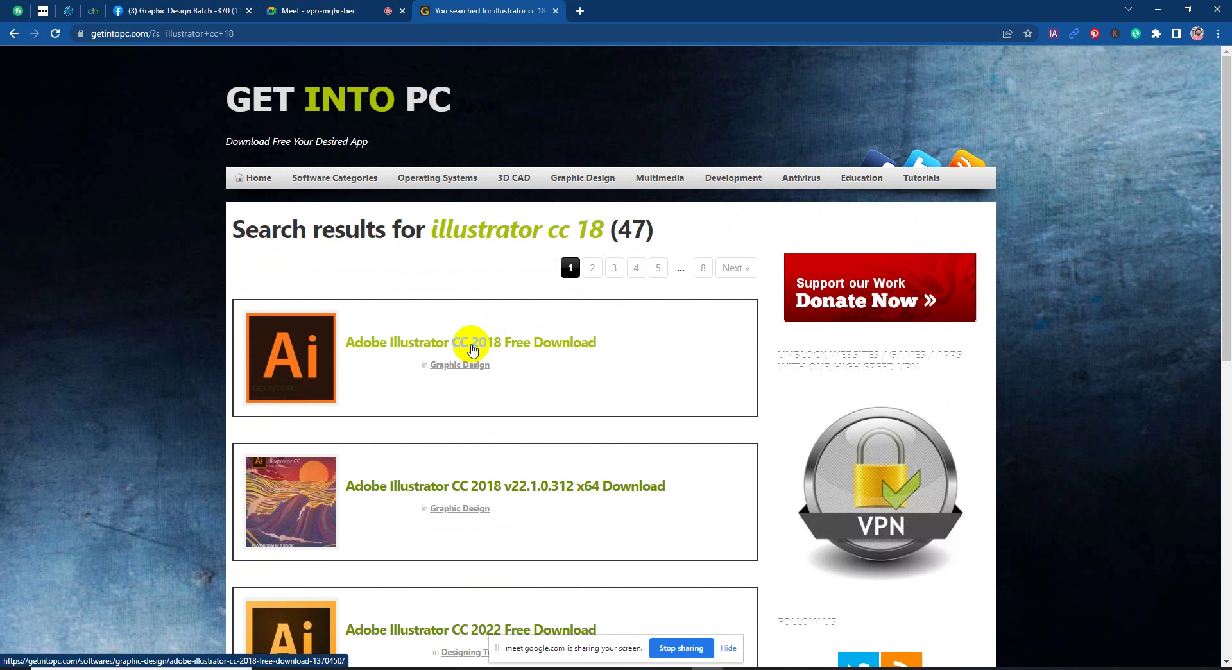
Step: Open the Illustrator CC 2018 download page, scroll to its download section, and open 'How to Install this Software' in a new tab
click(473, 347)
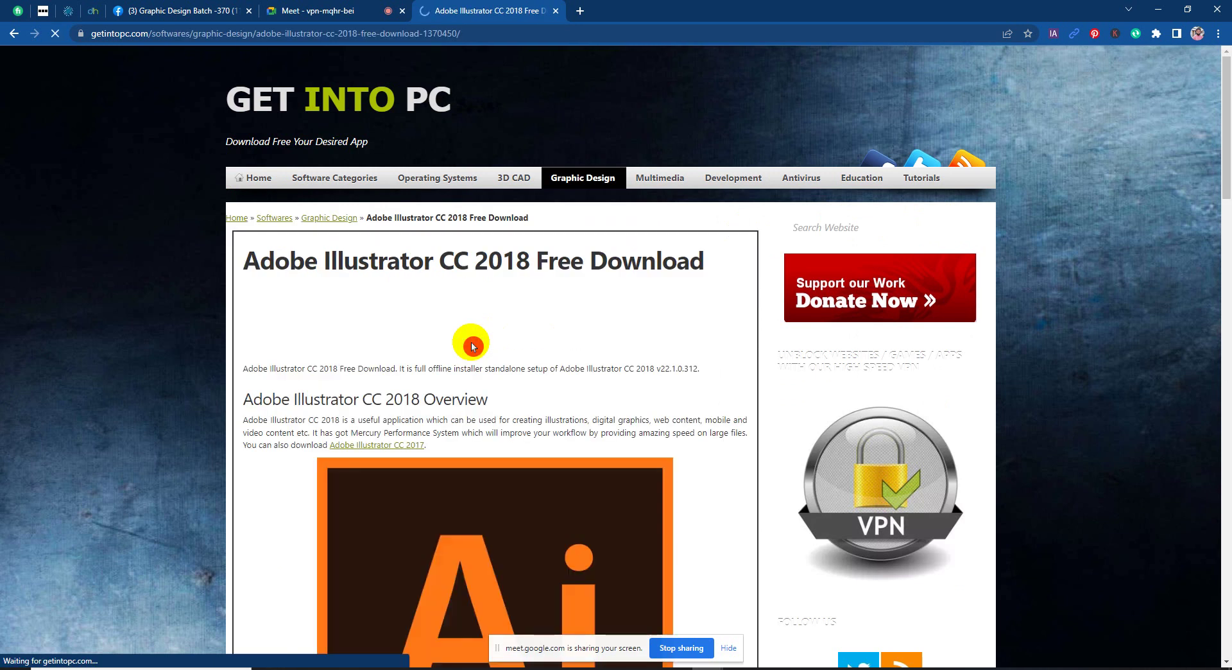
scroll(625, 378, down, 5)
scroll(623, 387, down, 5)
scroll(624, 387, down, 5)
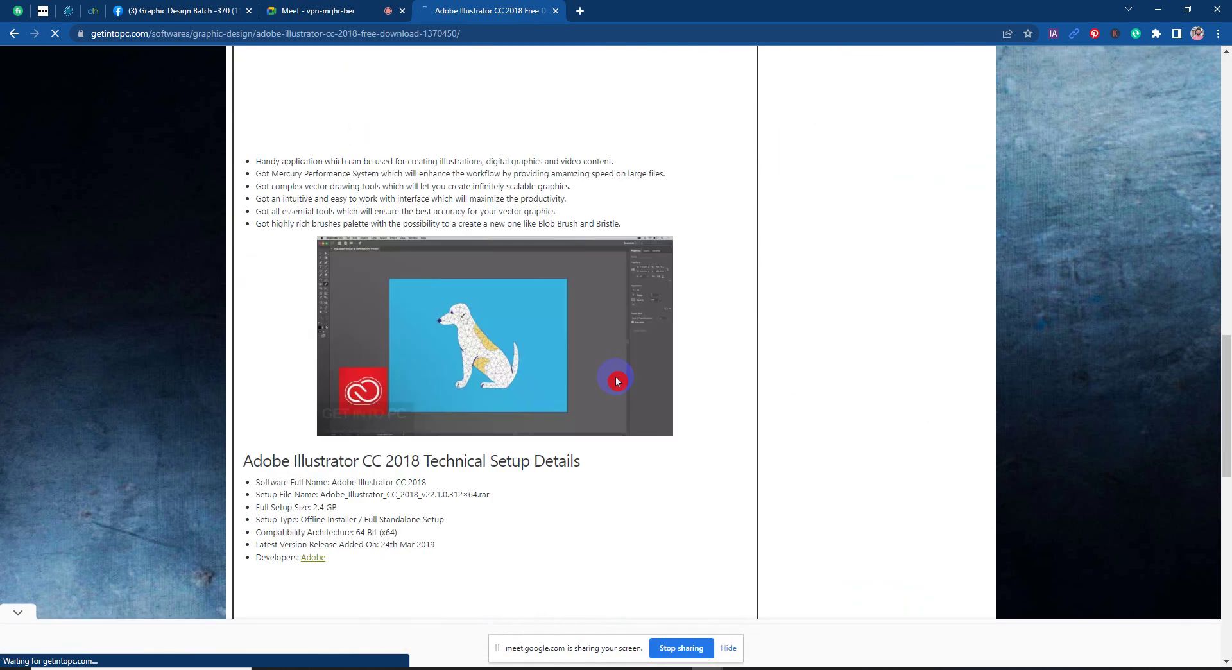
scroll(615, 379, down, 5)
scroll(539, 374, down, 5)
scroll(613, 377, down, 1)
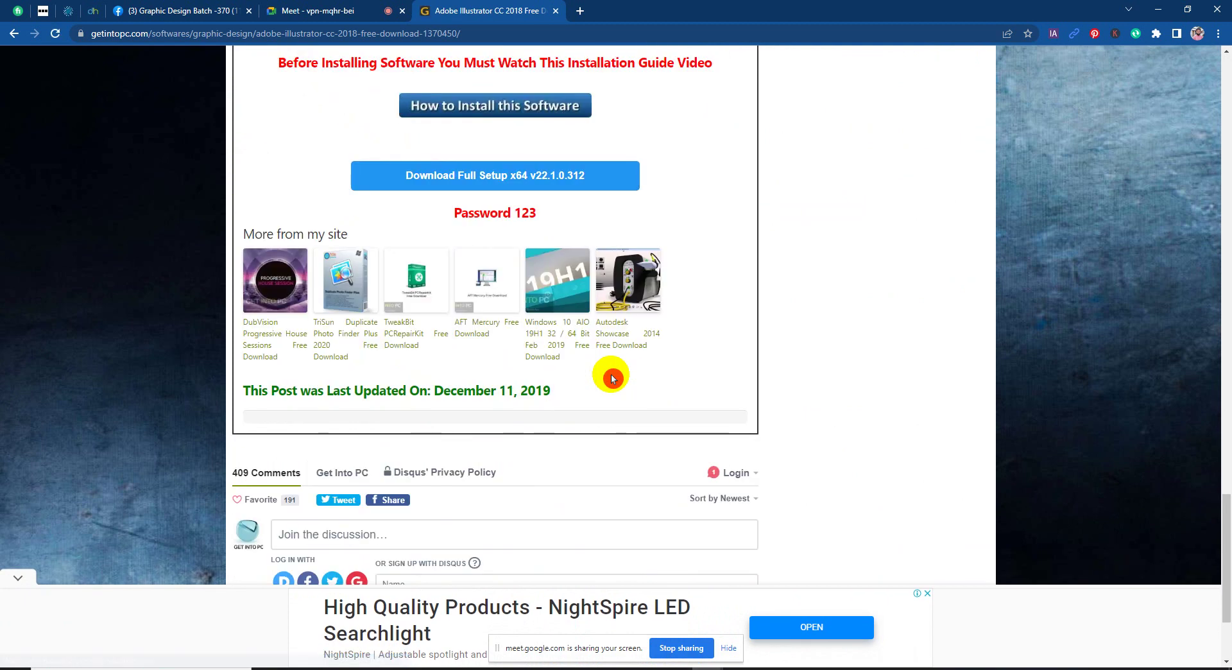
scroll(597, 366, up, 3)
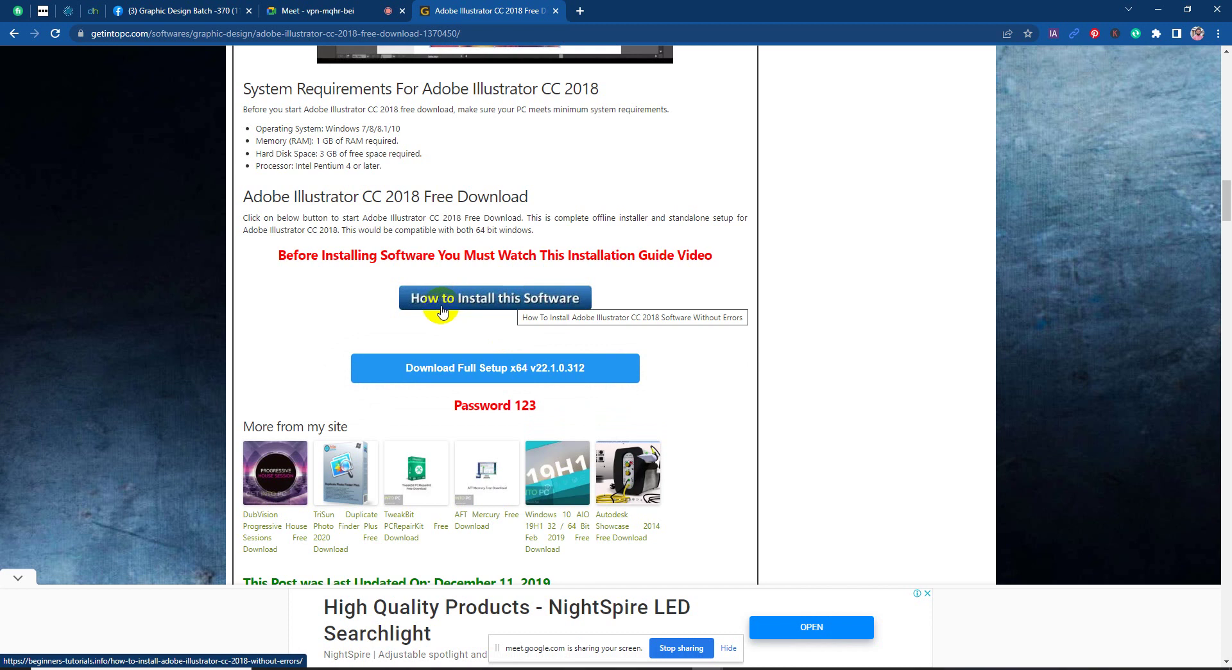
click(441, 301)
click(498, 5)
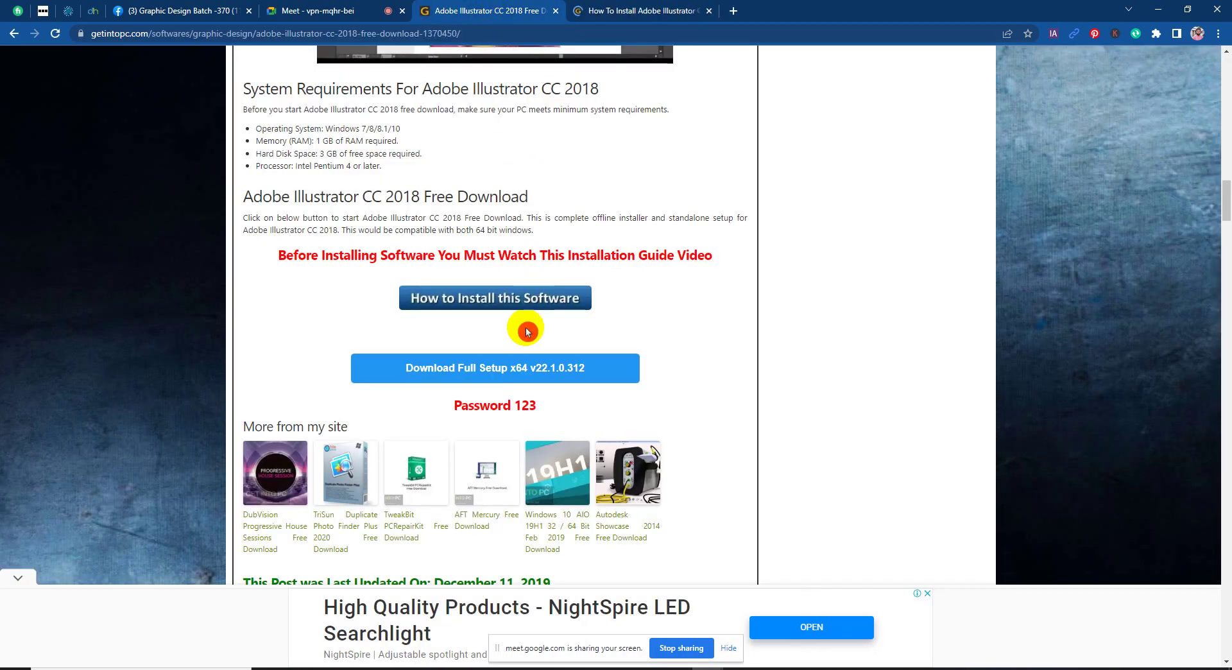
Step: Start the 'Download Full Setup x64 v22.1.0.312' download to reach the wait-for-resource page
click(513, 364)
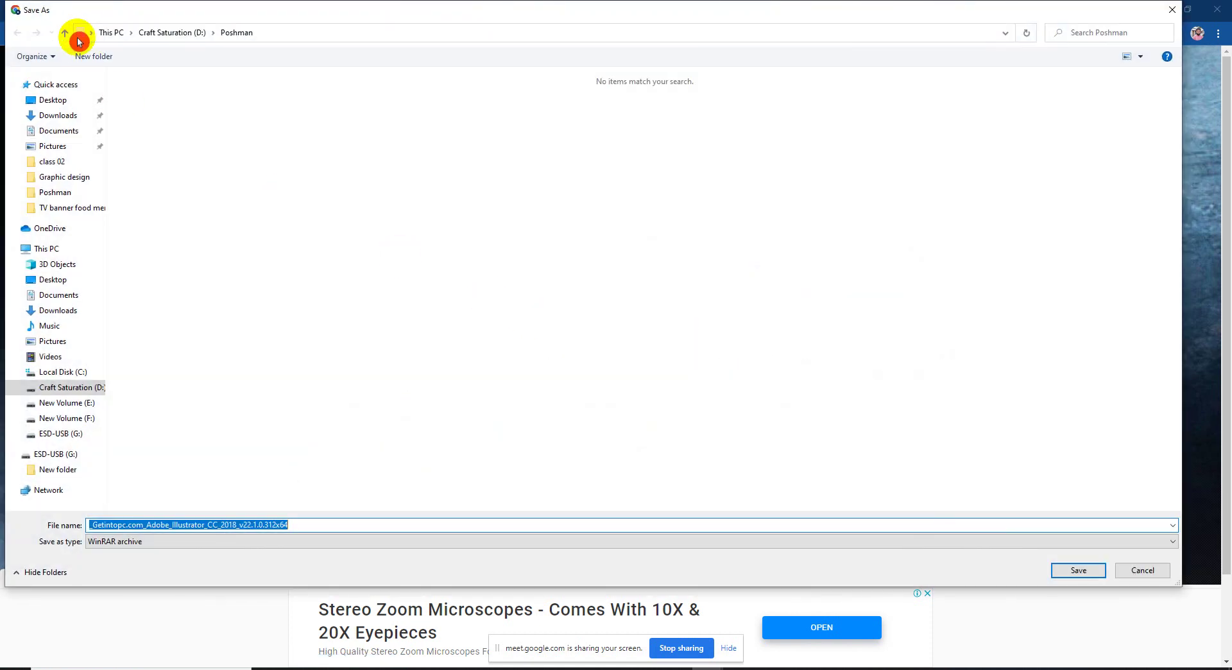
Step: Save the Illustrator CC 2018 .rar archive to the Desktop, pause its download, and switch to the install guide
click(52, 100)
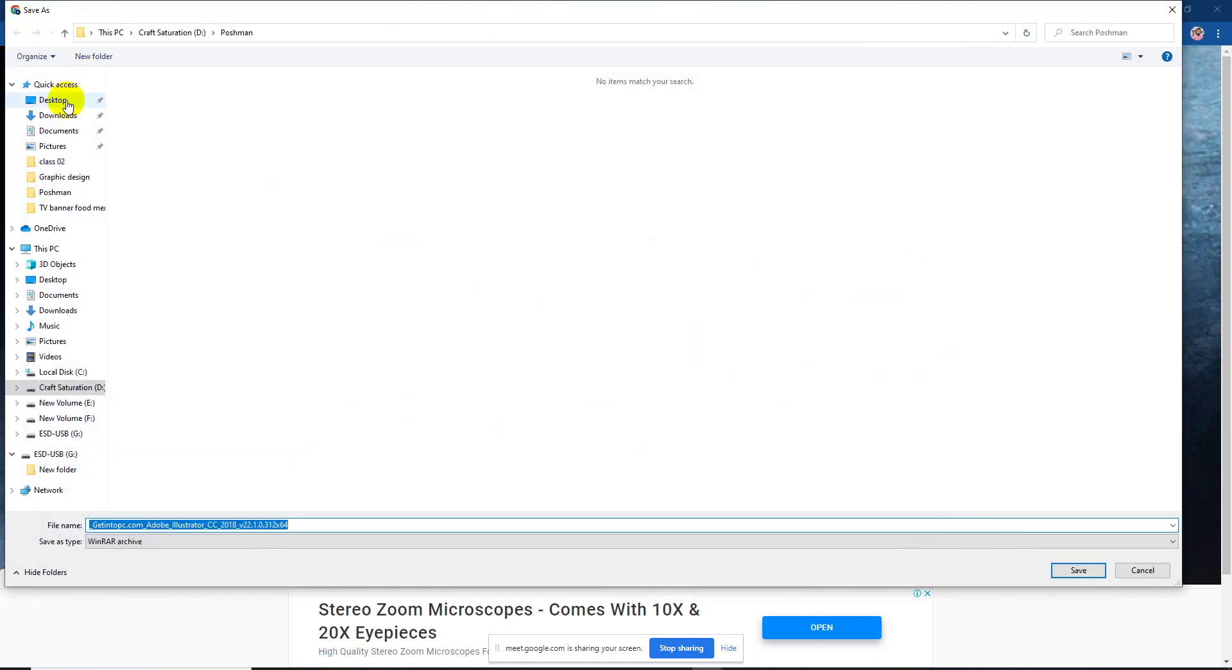
click(1070, 572)
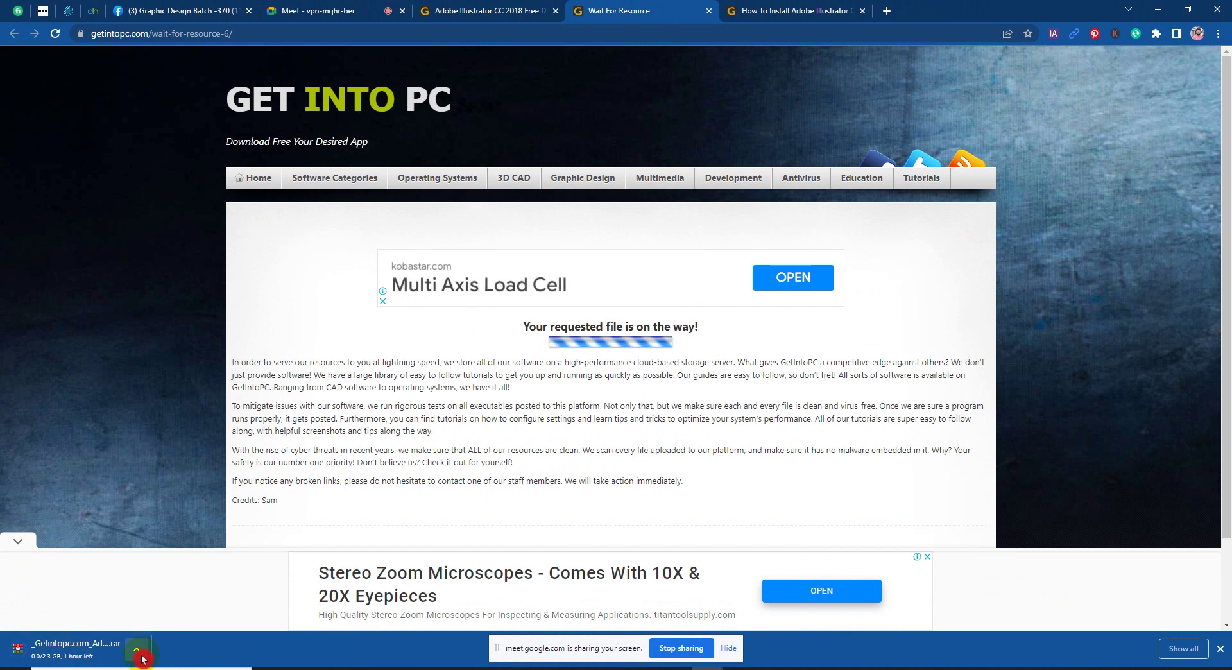
click(139, 656)
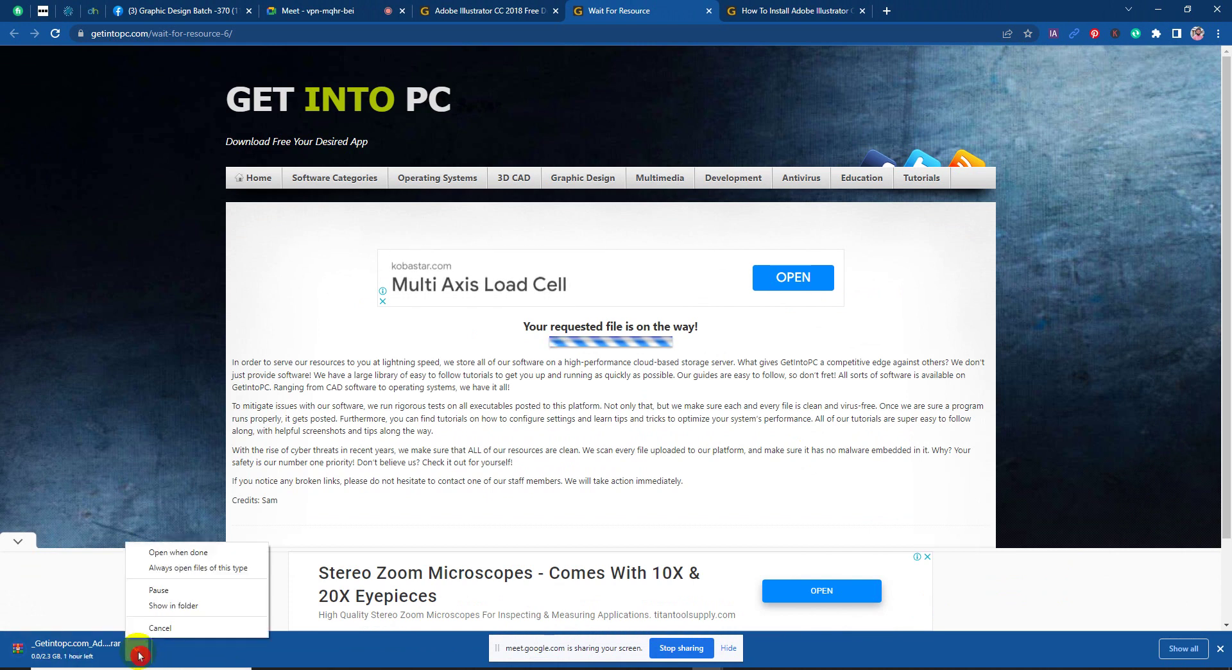
click(161, 588)
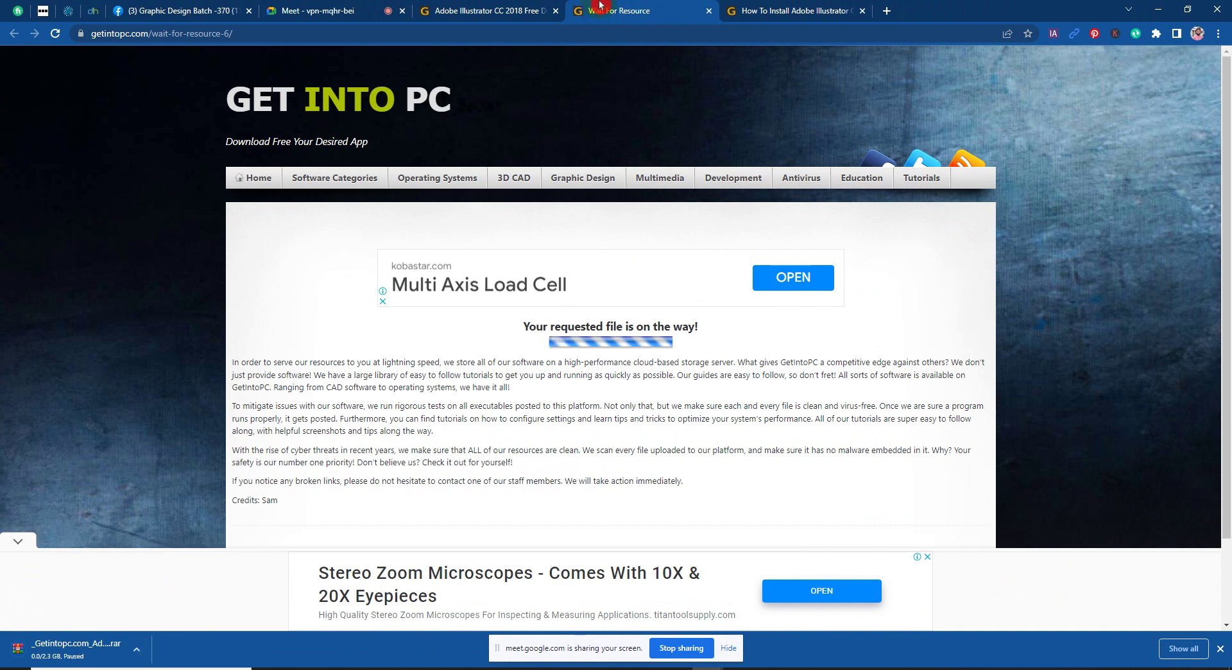
click(735, 10)
Step: Start the Illustrator CC 2018 installation video and request its Download Video Guide
scroll(531, 434, down, 5)
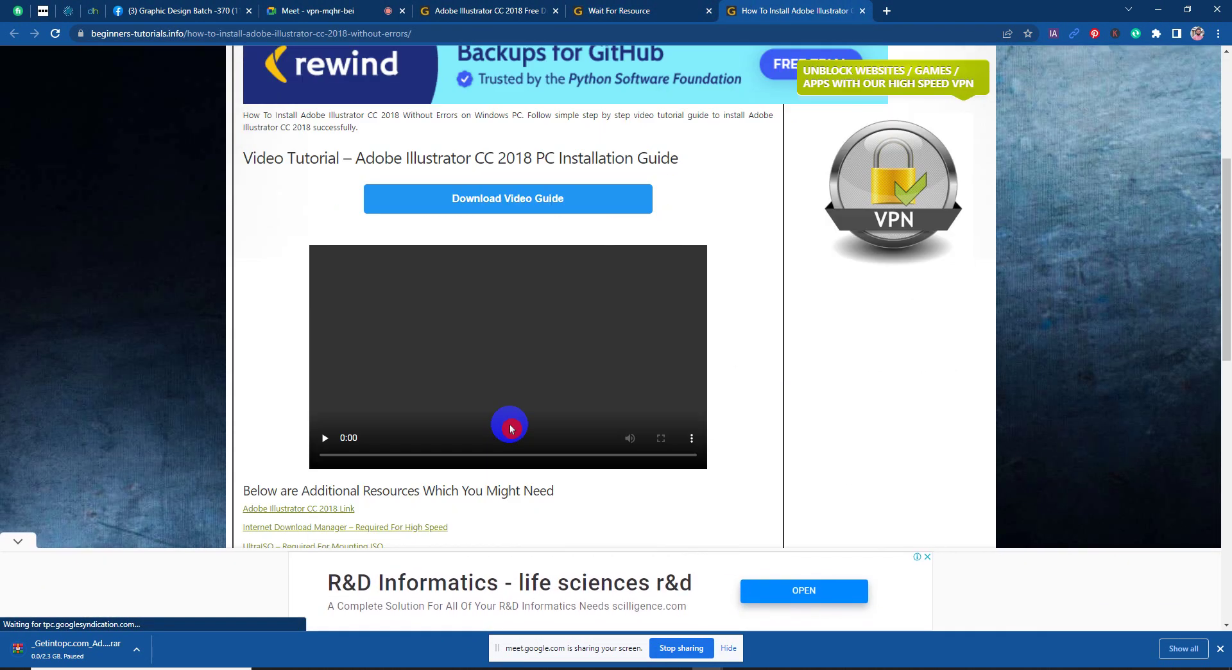
click(325, 416)
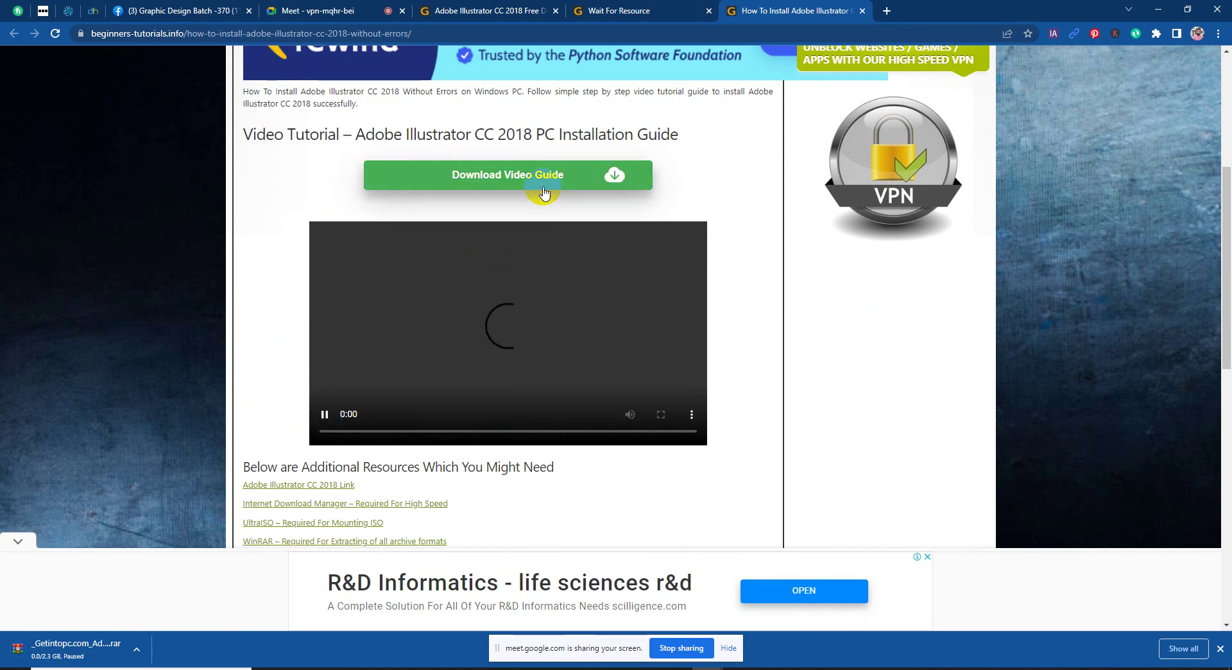
click(545, 186)
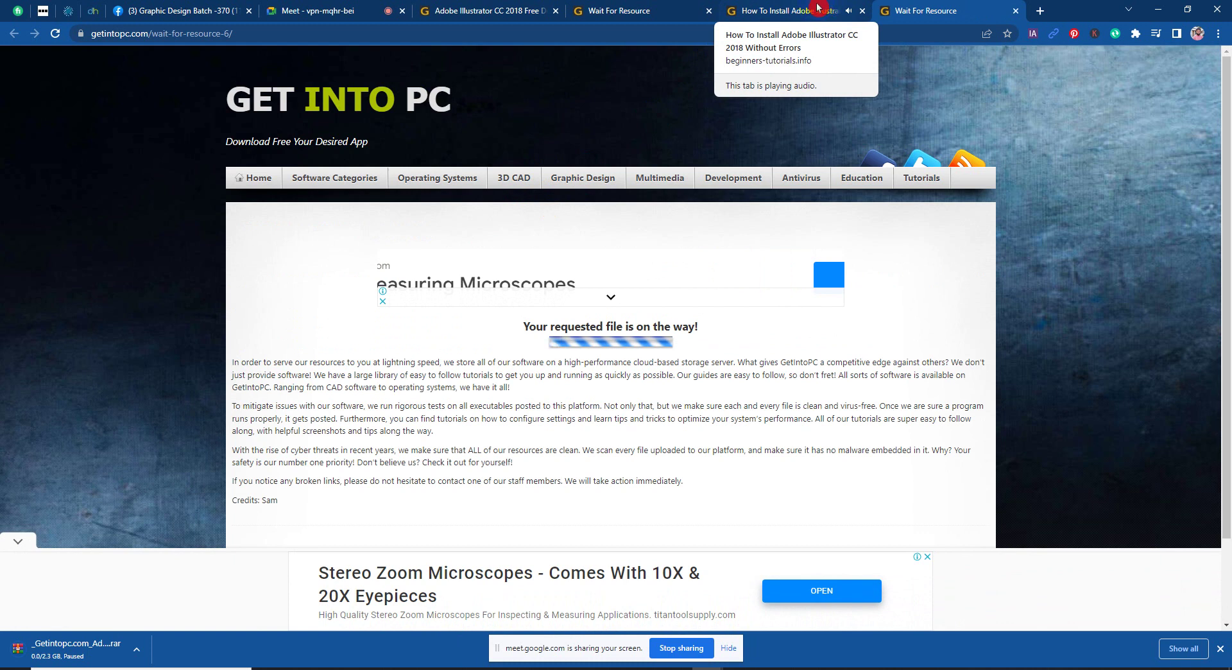
click(810, 11)
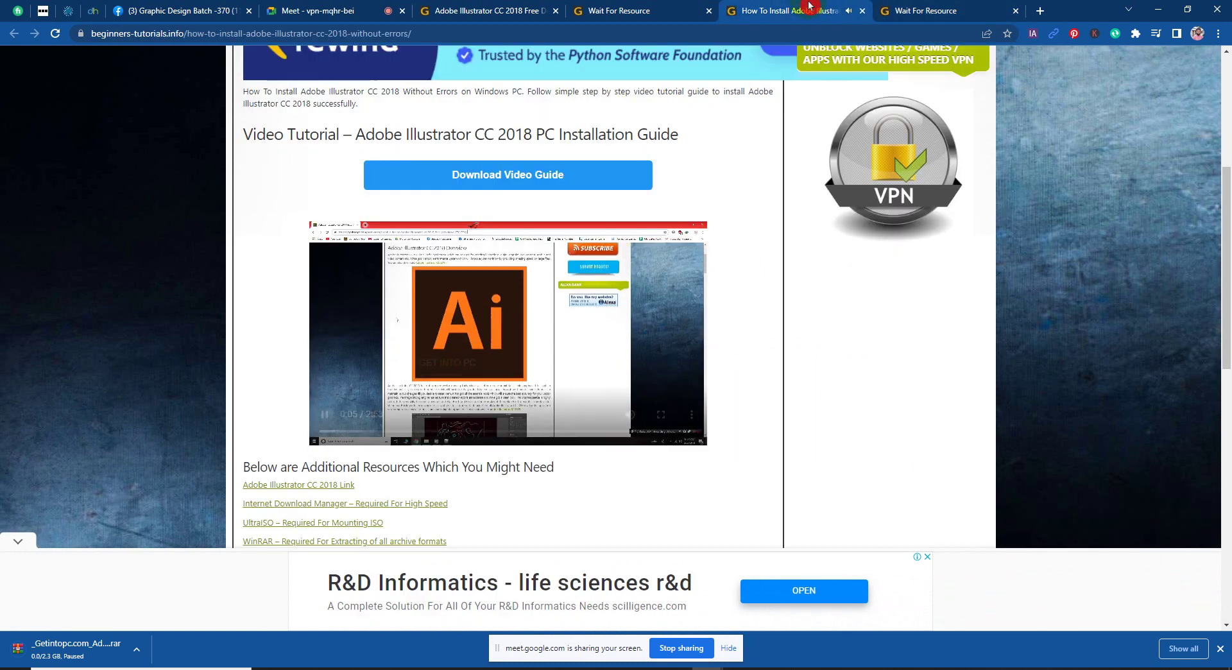
Step: Watch the installation video full screen up to 0:51, then pause and leave full screen
click(661, 415)
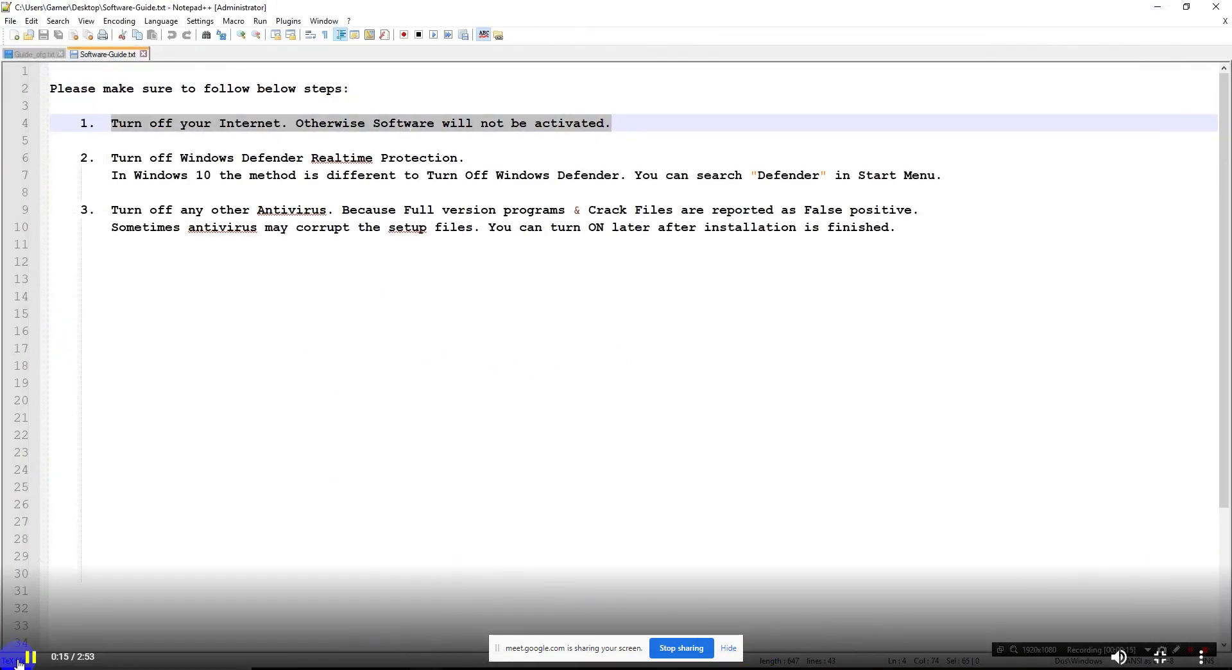
click(32, 658)
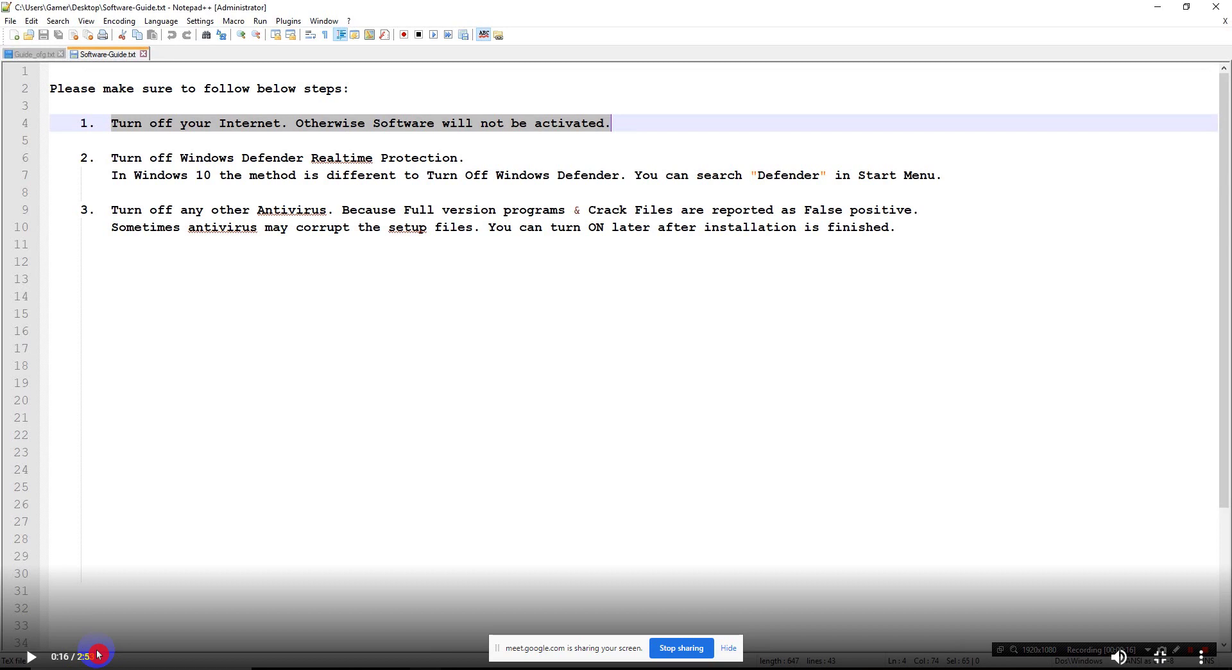
key(space)
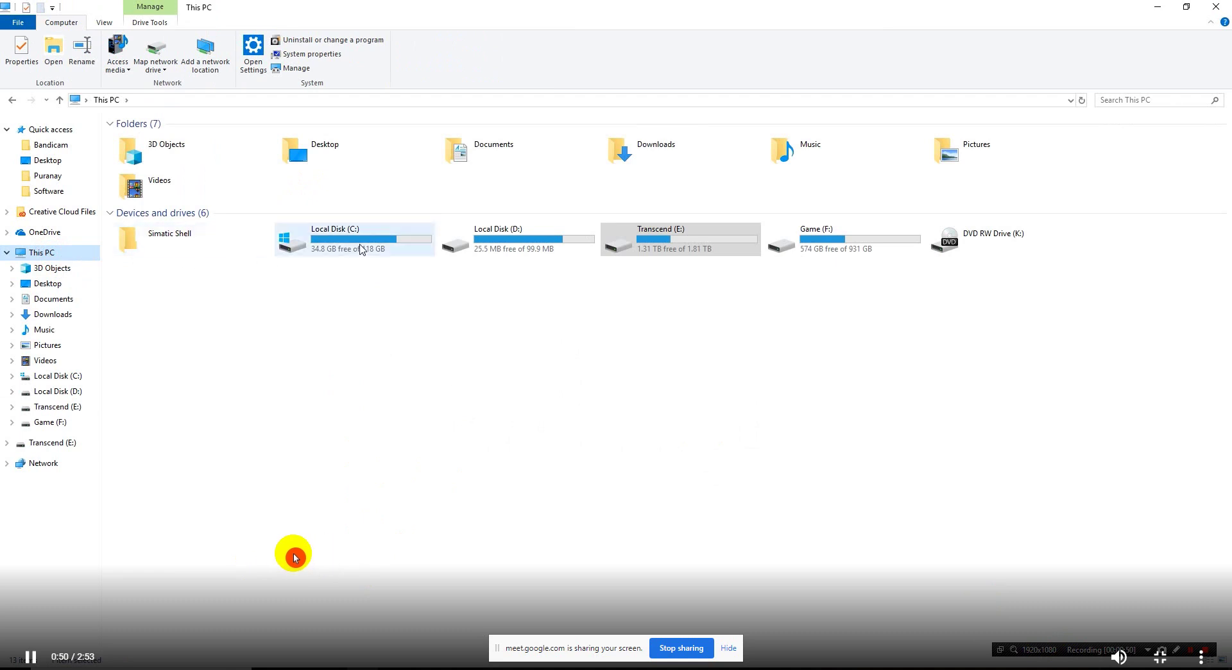
click(938, 556)
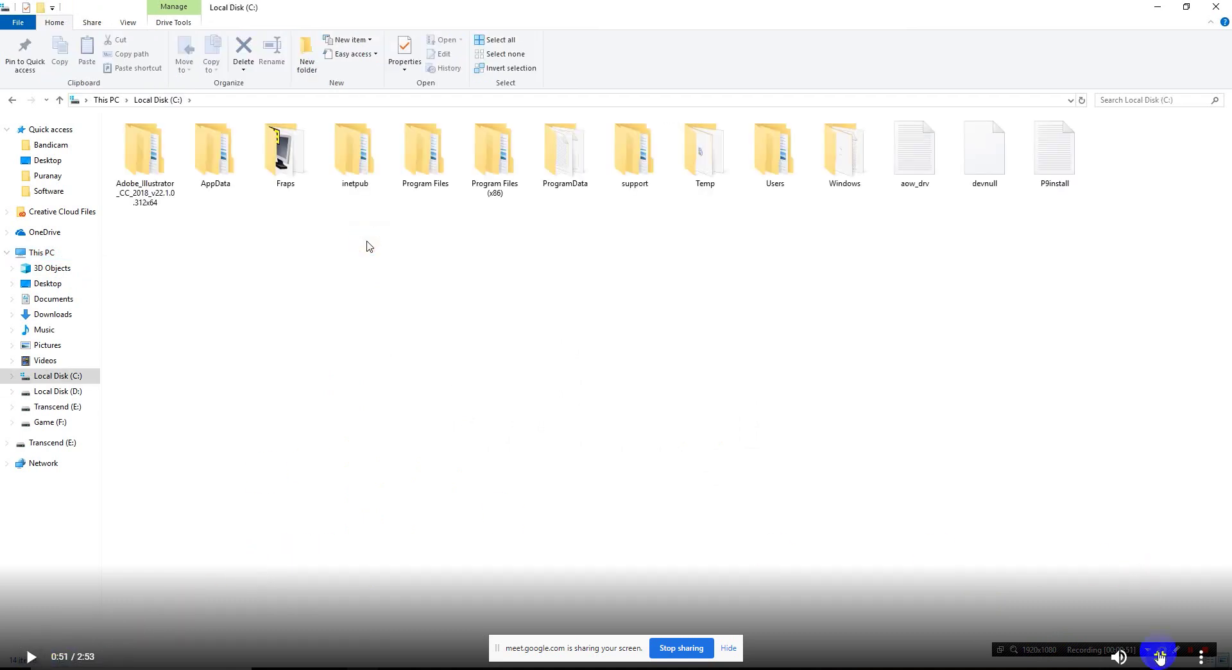
click(1159, 656)
Step: Close the leftover GetIntoPC download and tutorial tabs and open a fresh blank Chrome tab
click(623, 10)
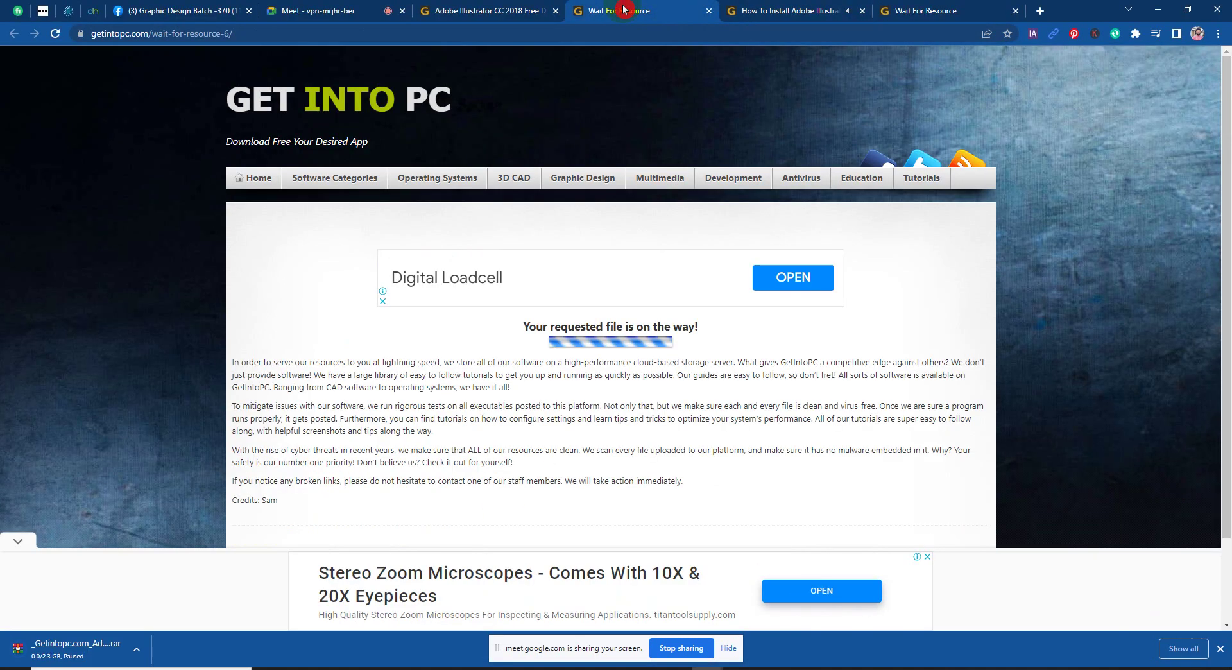
click(770, 7)
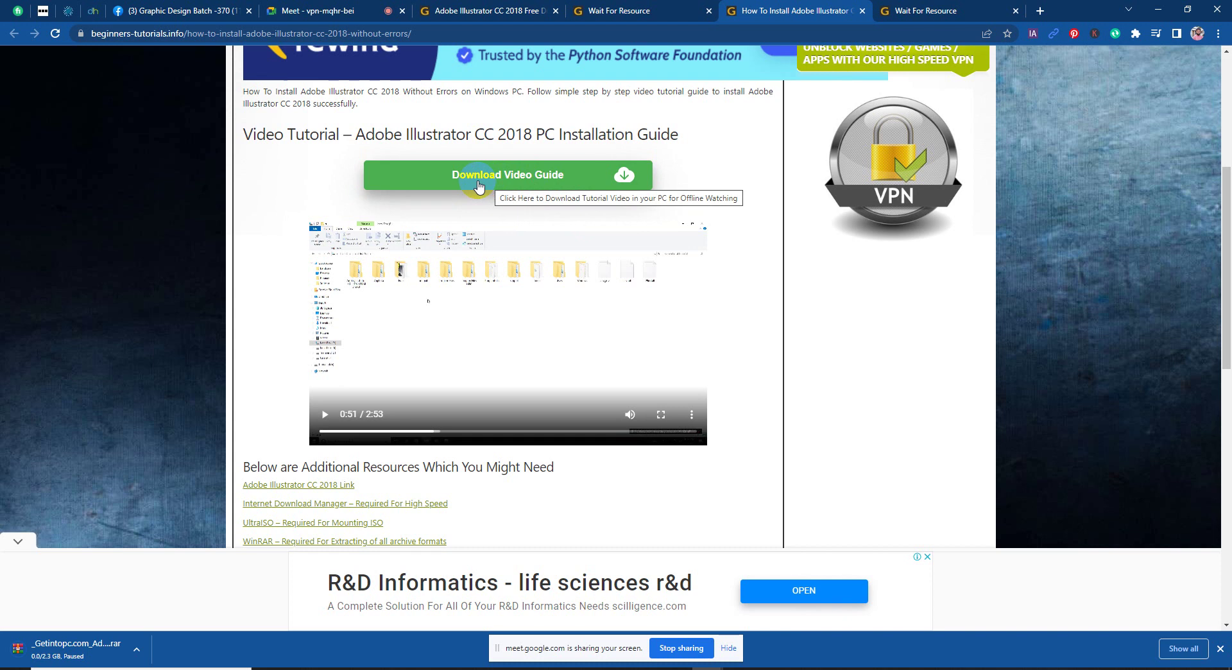
click(557, 11)
click(558, 11)
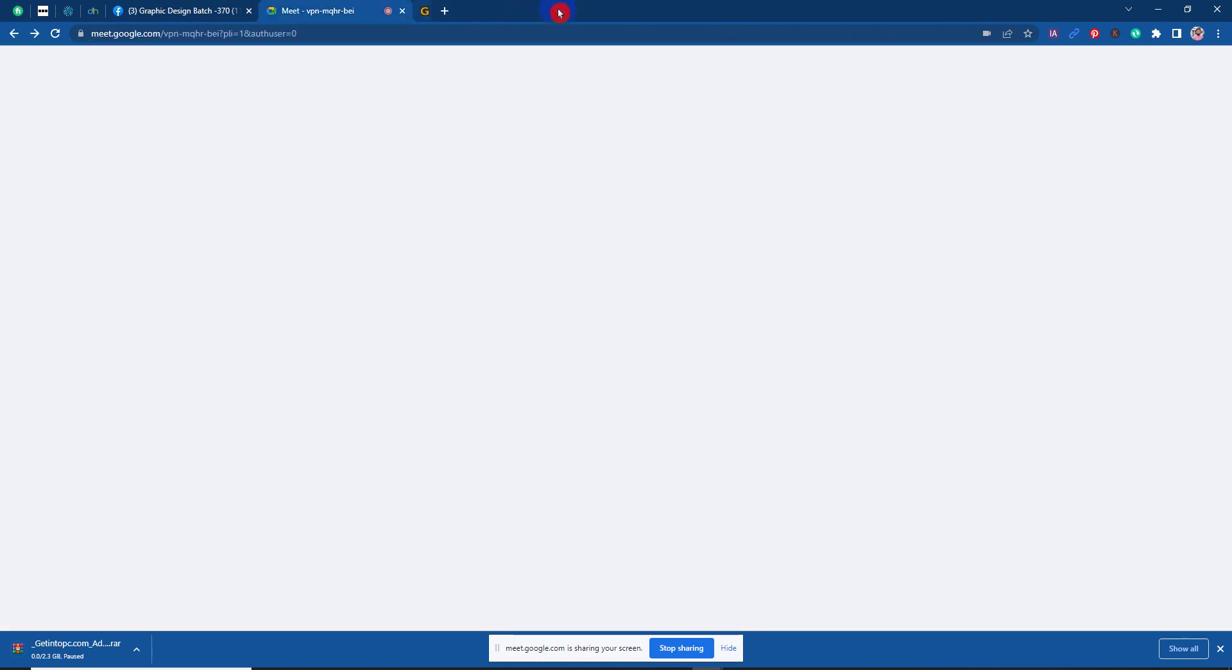
click(177, 9)
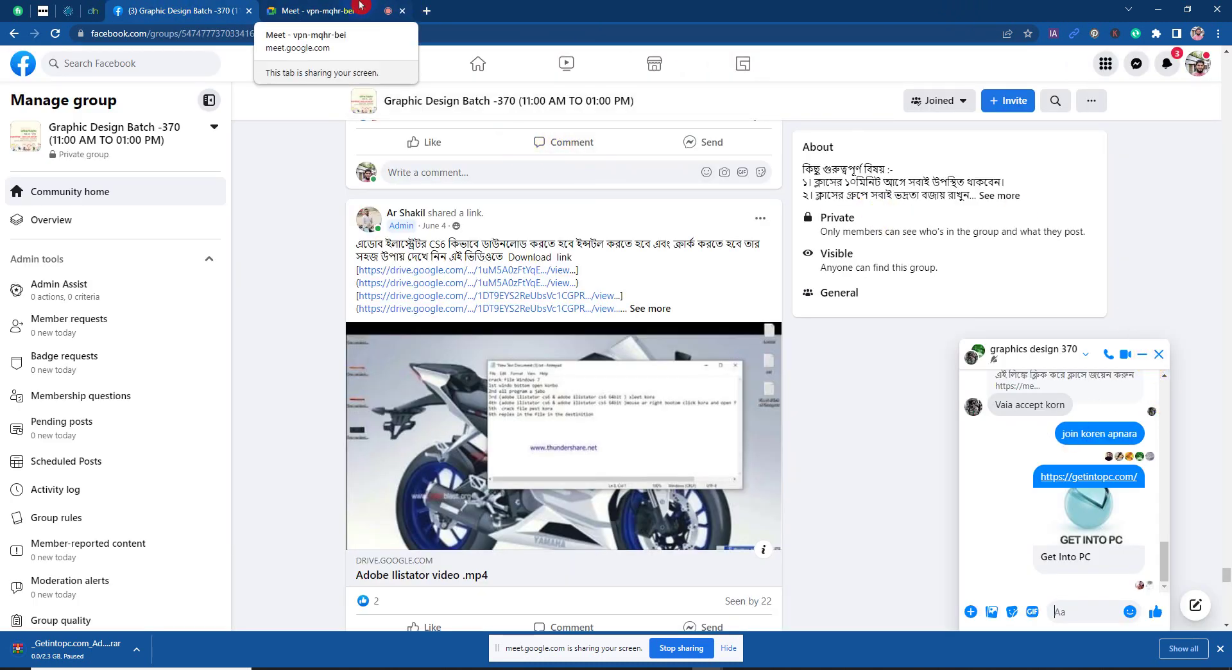
click(395, 9)
click(425, 12)
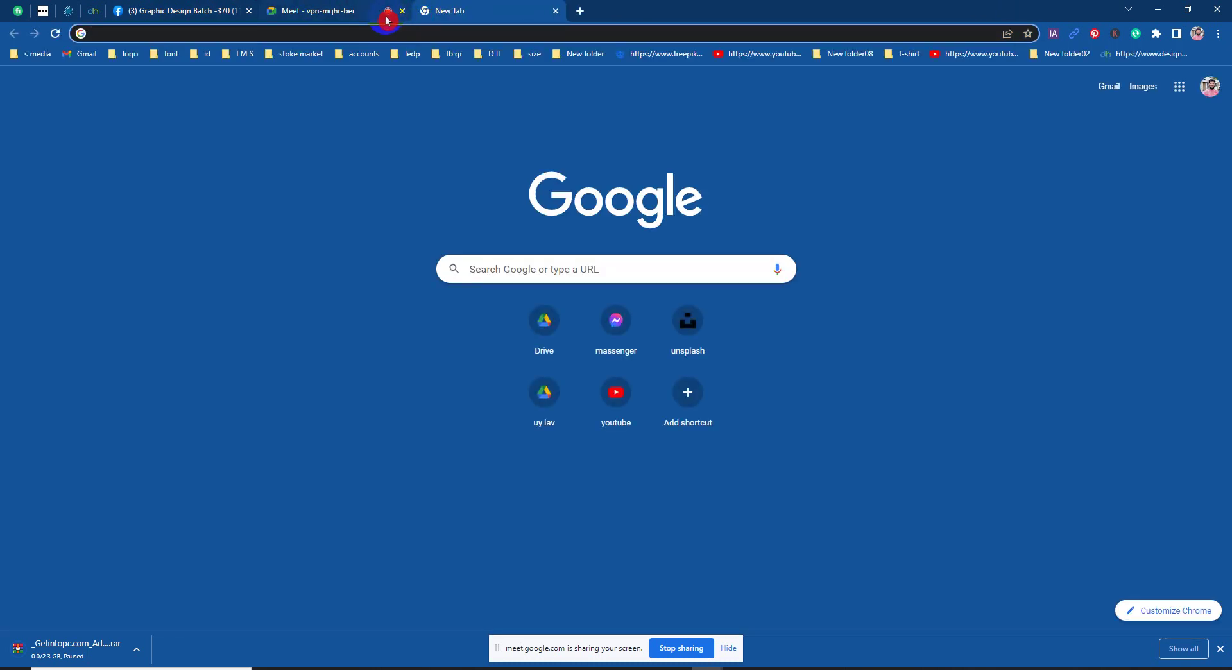
Step: Search getintopc.com for 'illustrator cc 18' and open the Adobe Illustrator CC 2018 Free Download page
text(getintopc.com)
click(276, 57)
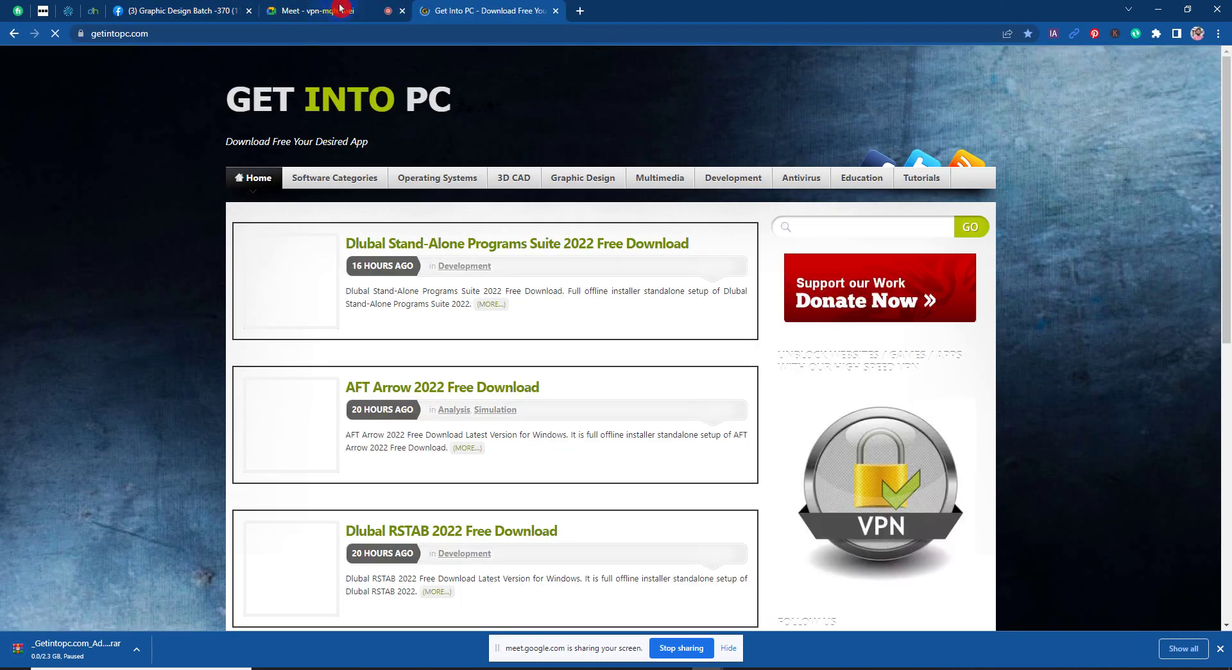
click(785, 228)
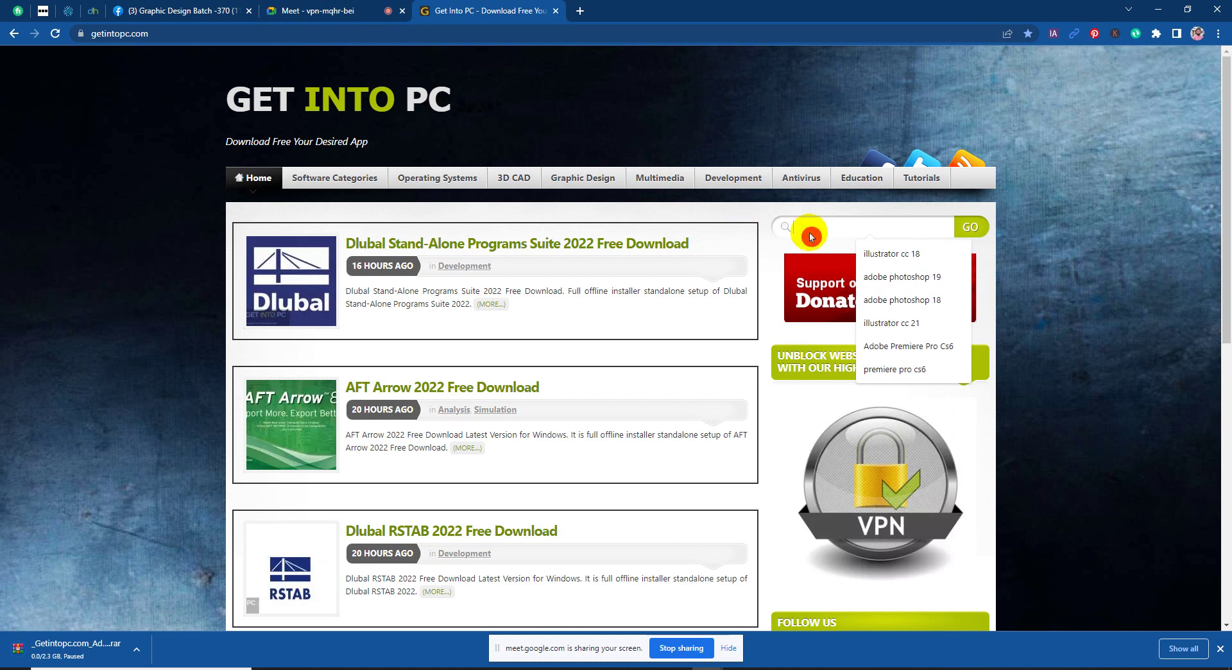
click(891, 258)
click(963, 231)
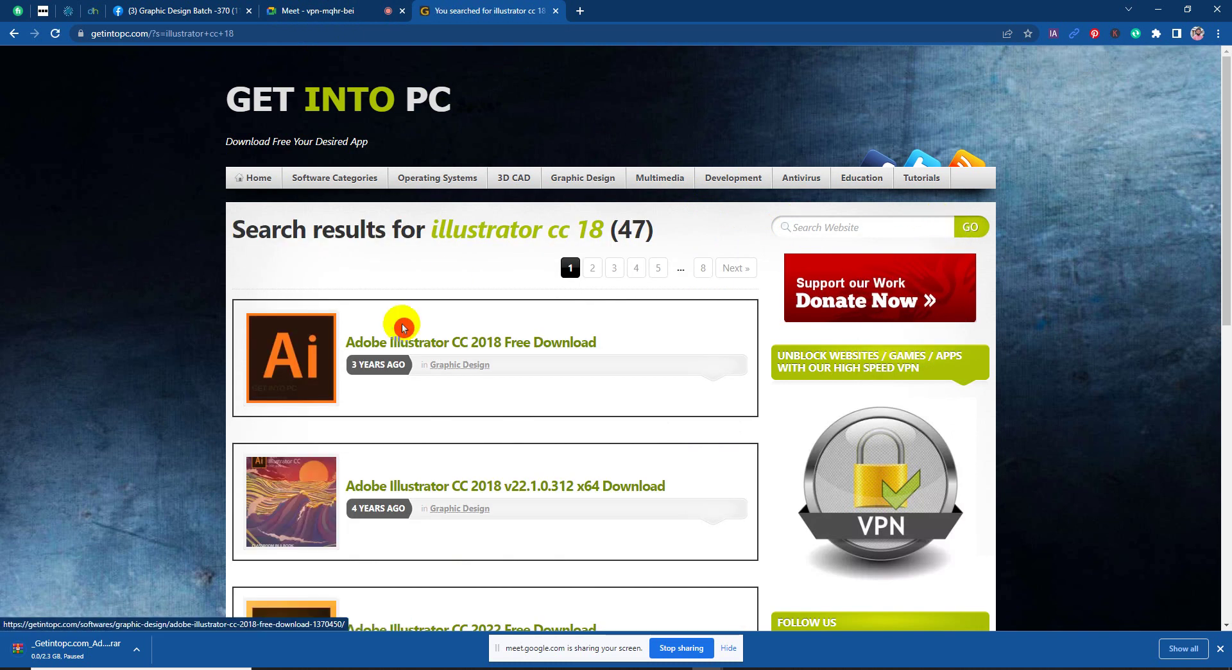
click(470, 347)
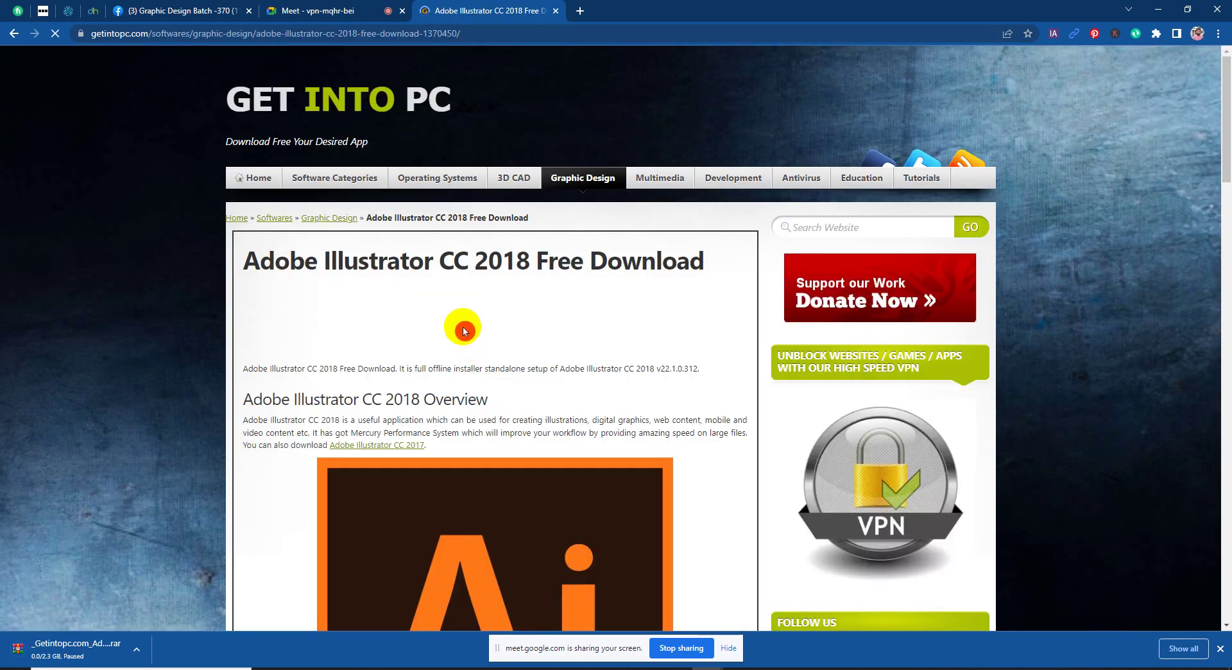
click(450, 239)
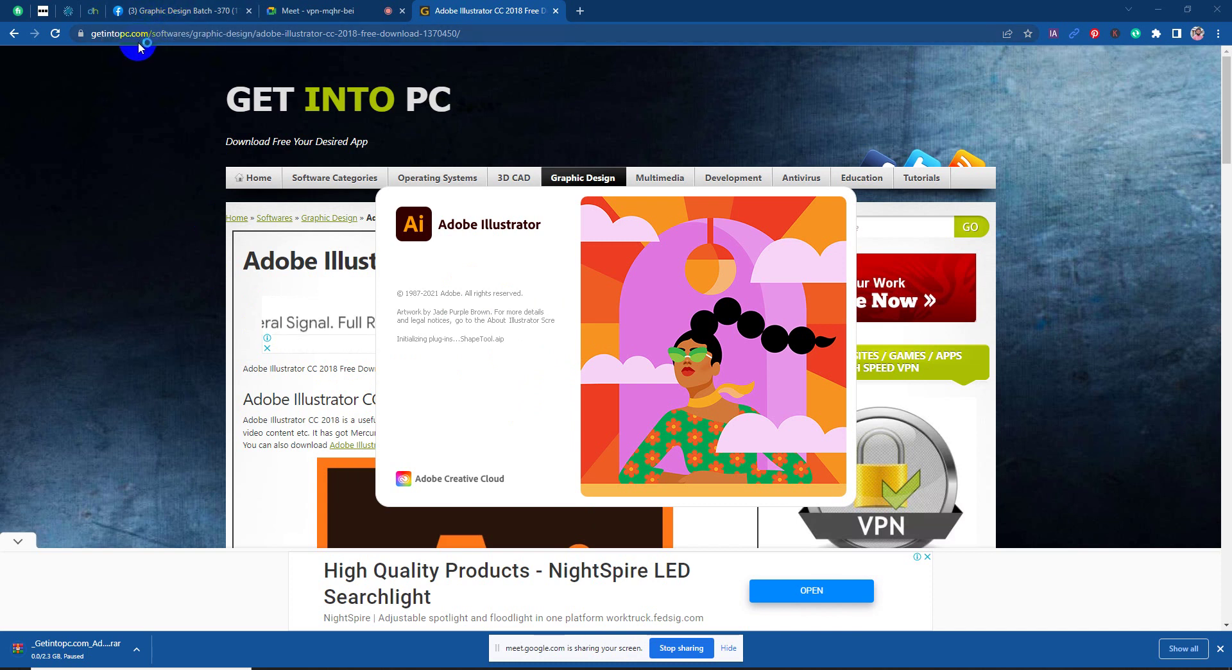
Step: Dismiss the unexpected-quit alert, cancel Text Import Options, and close the a 2 (1).jpg document
click(137, 49)
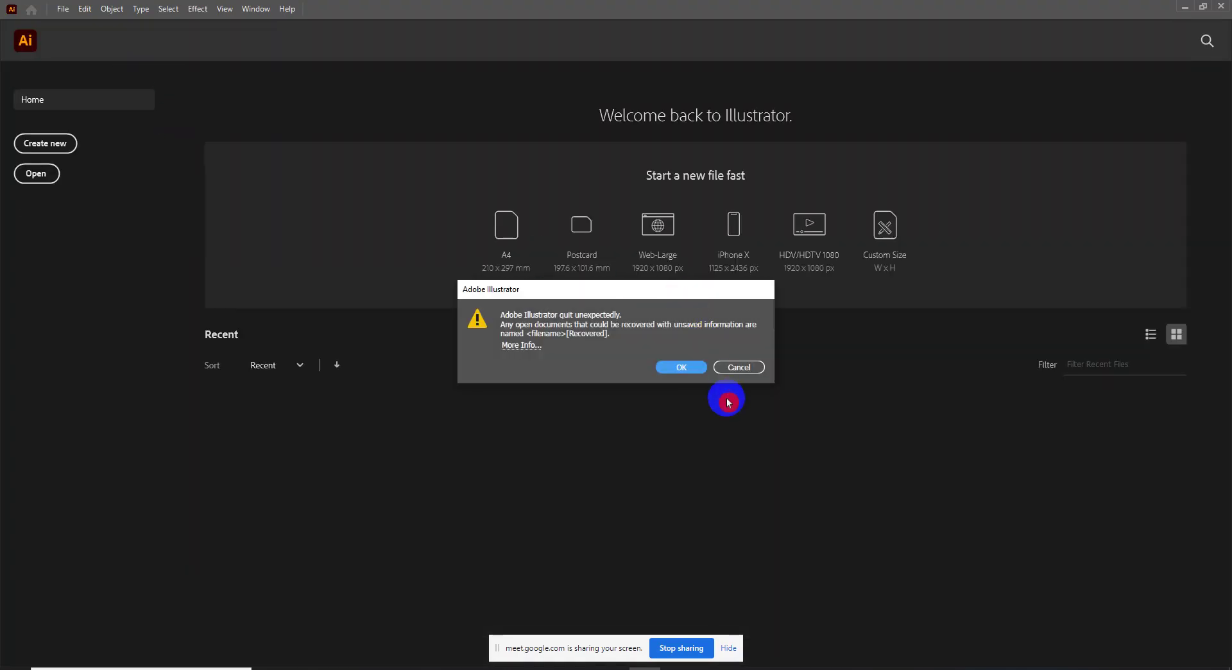
click(687, 370)
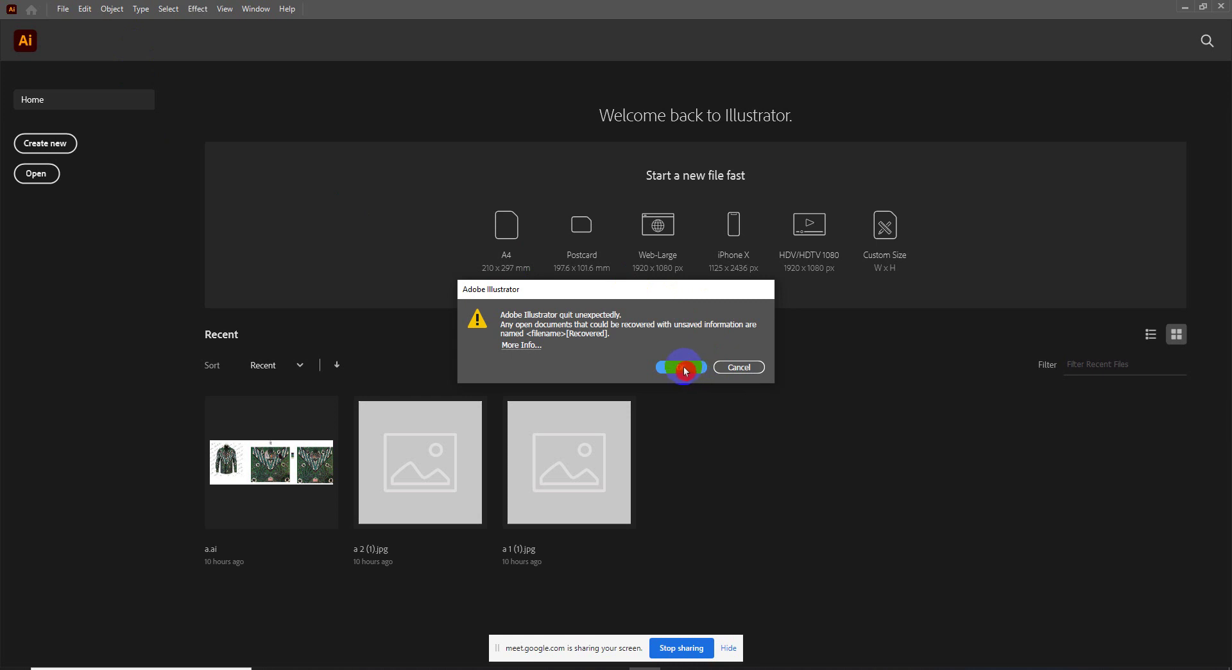
click(681, 370)
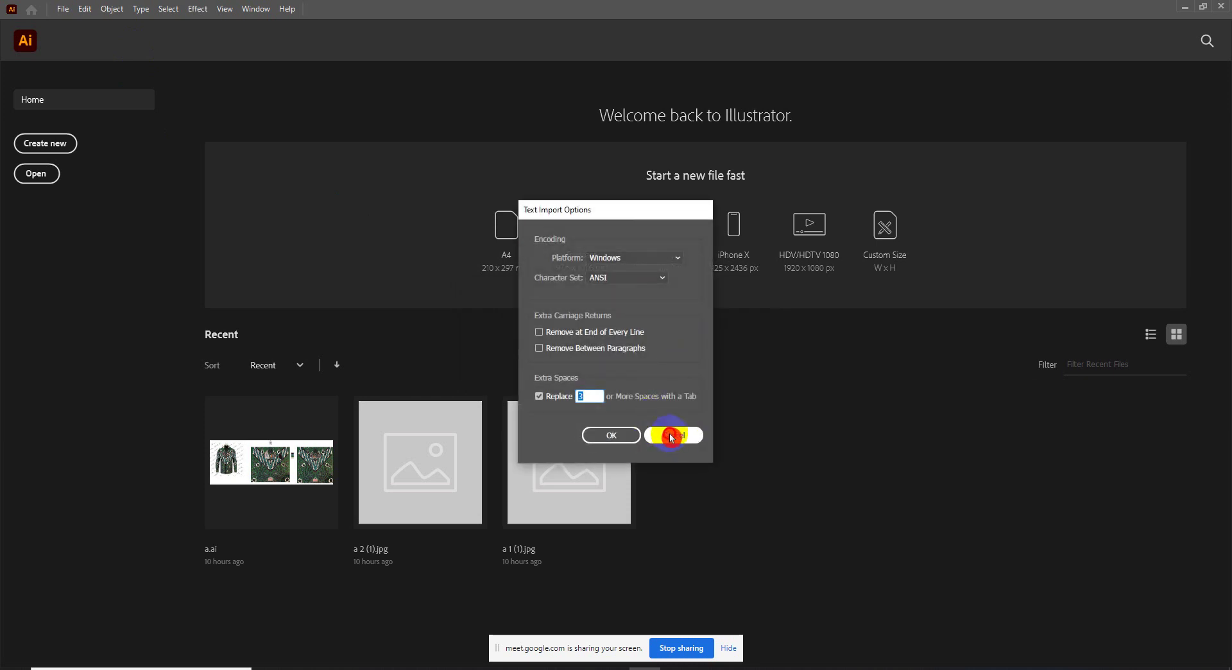
click(670, 435)
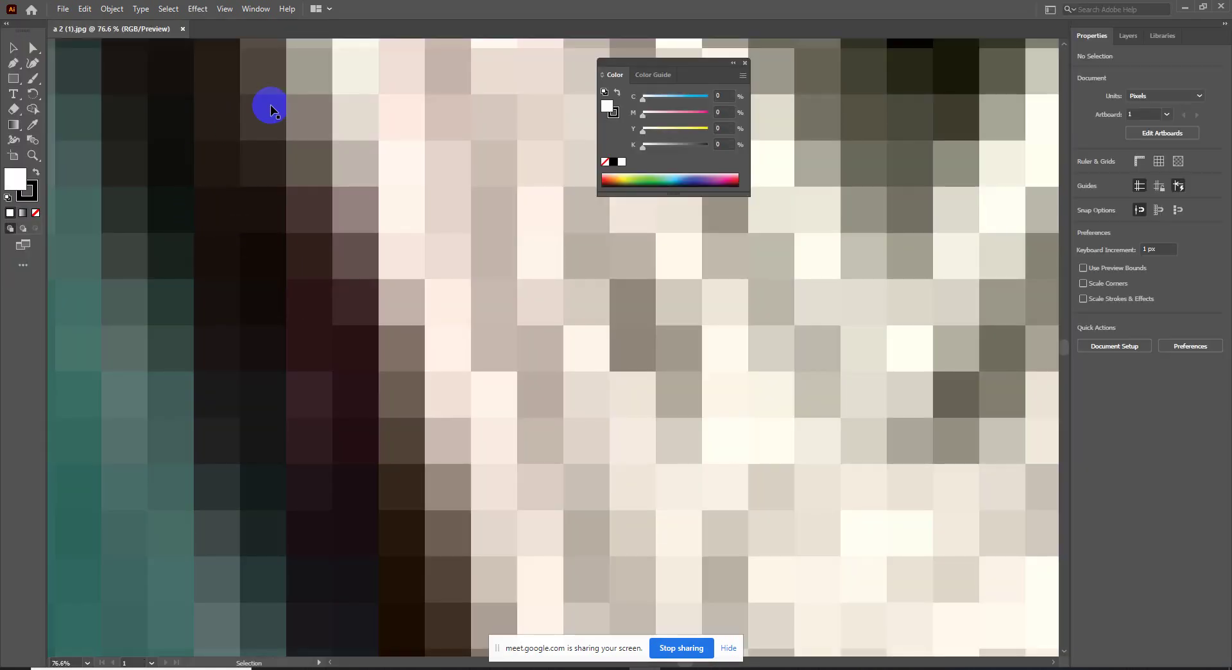
click(182, 29)
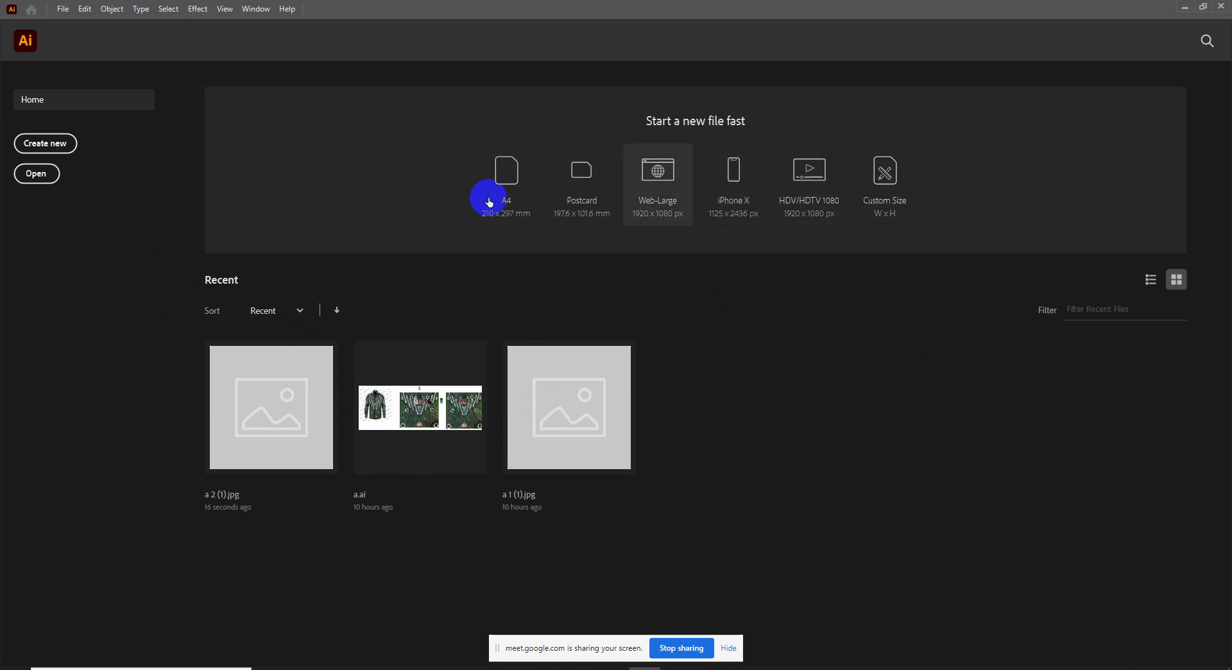
Step: Open Illustrator's File menu from the menu bar above the Home screen
click(225, 163)
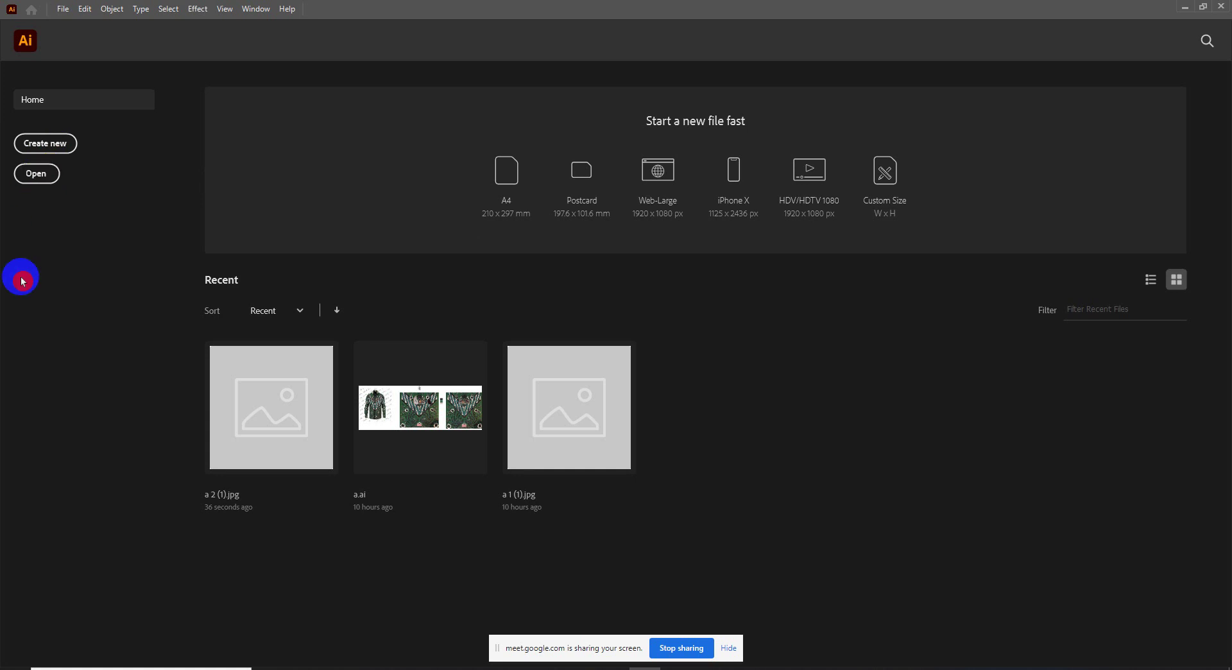
click(82, 9)
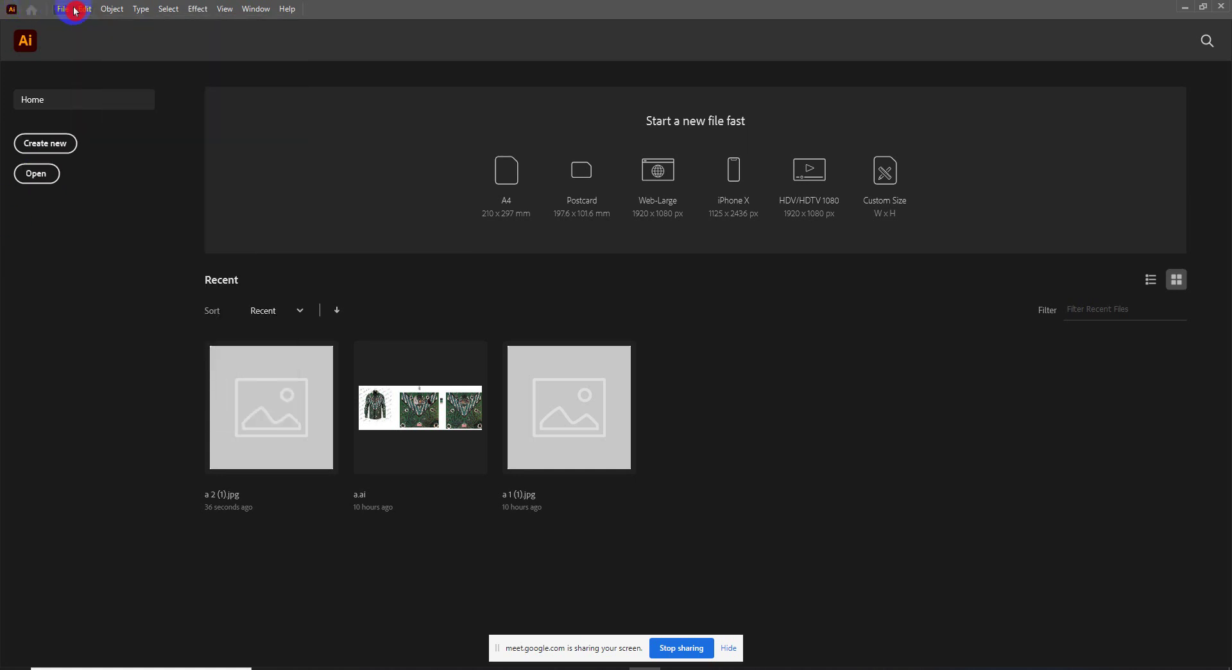
click(62, 9)
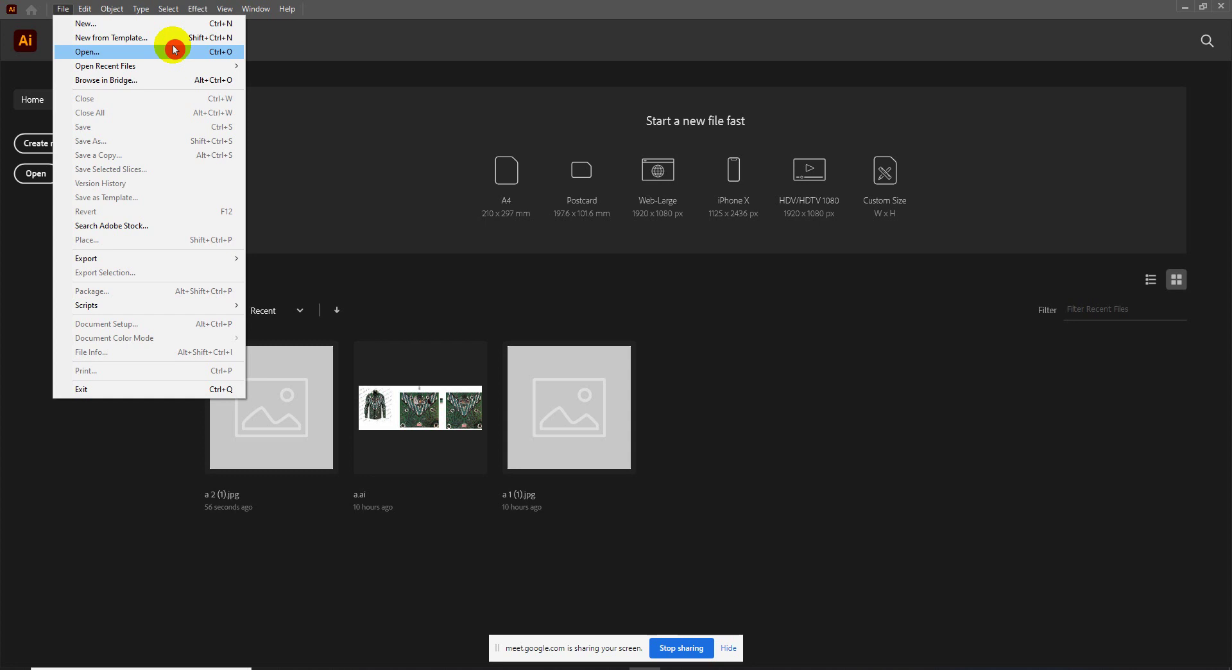
click(69, 8)
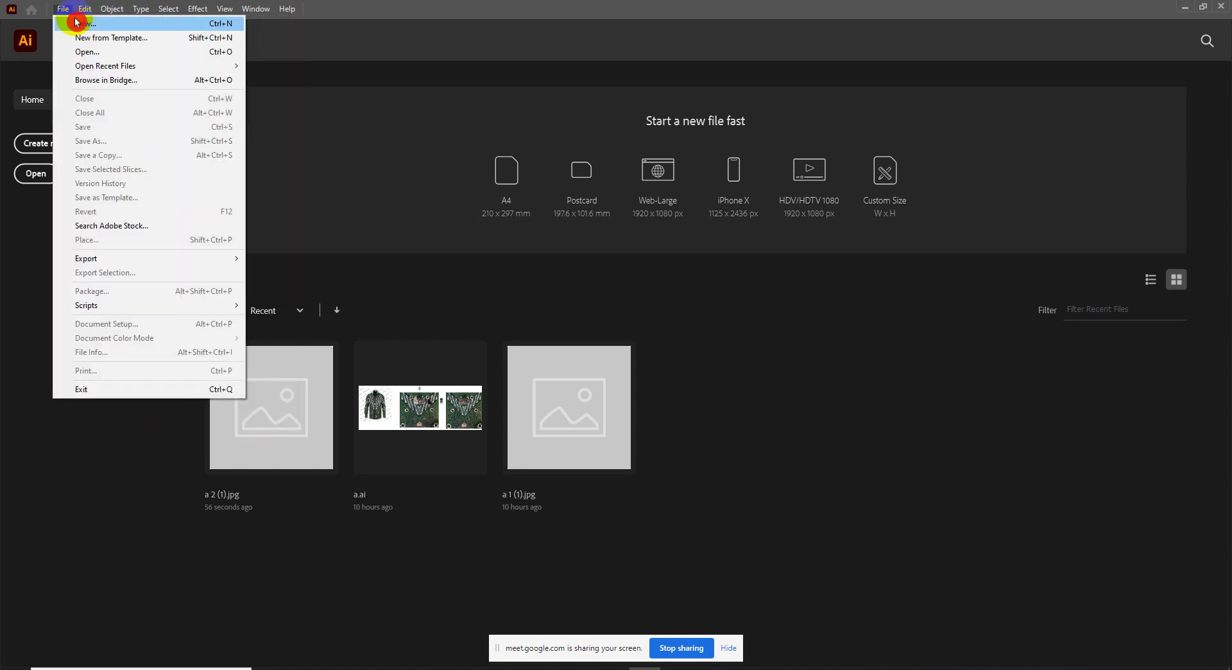
click(308, 59)
click(63, 9)
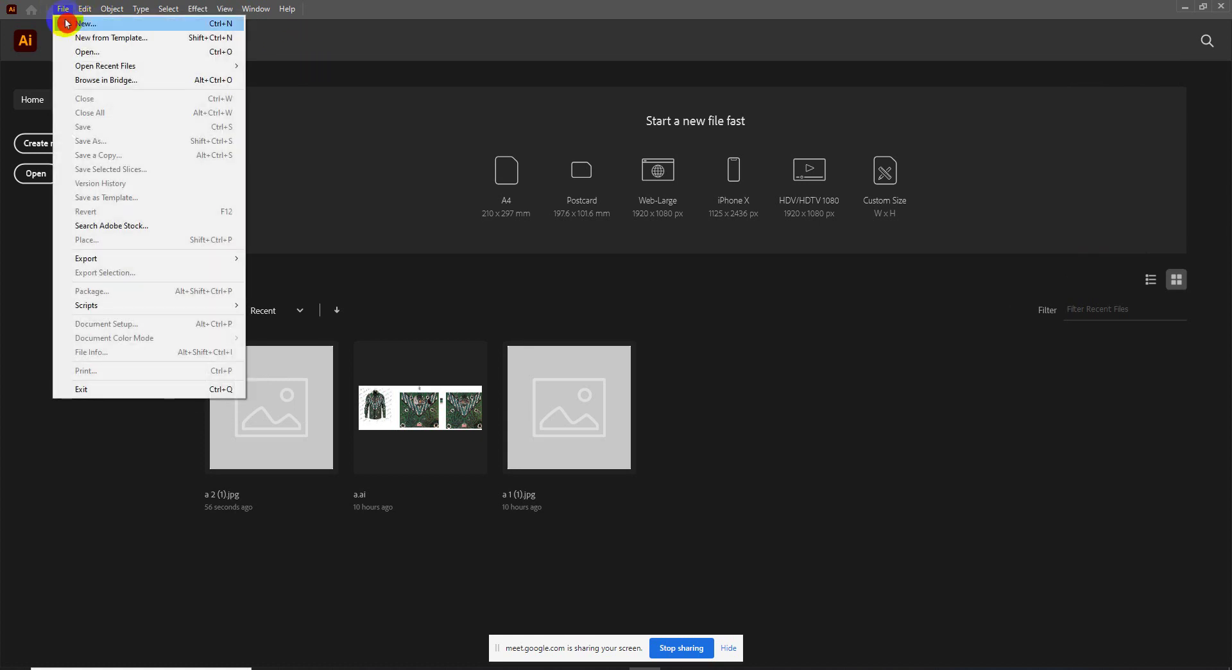
Step: Browse the Saved, Mobile, Web, Print, Film & Video and Art & Illustration presets, then create an A4 document
click(63, 9)
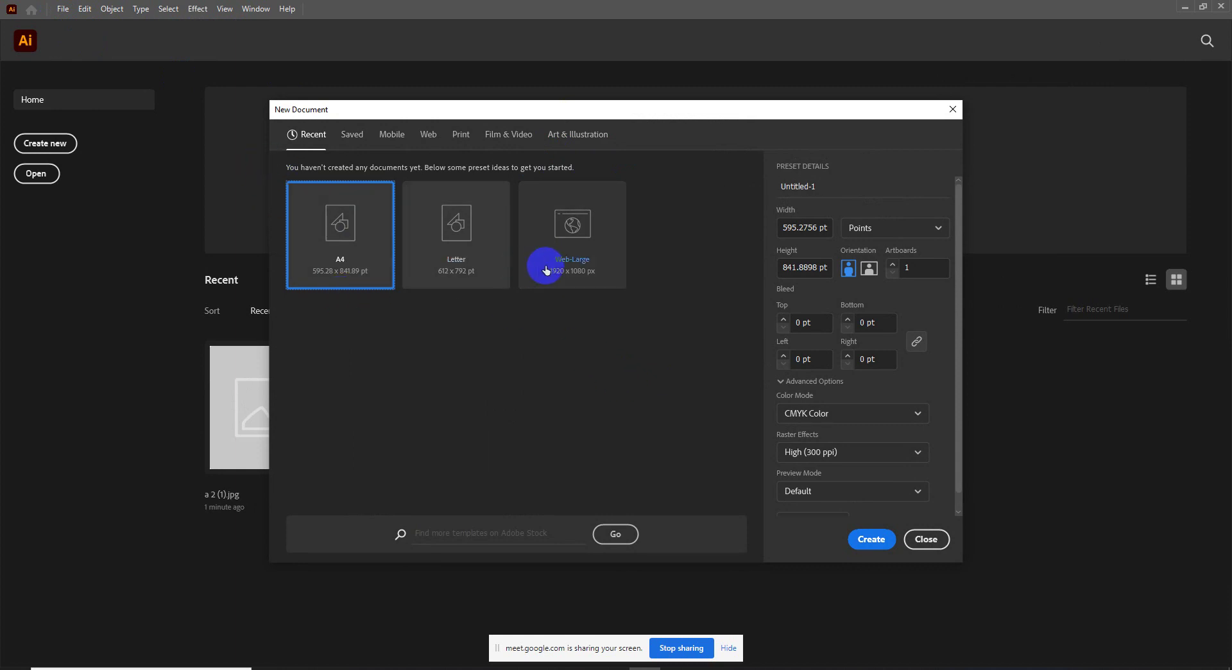
click(352, 134)
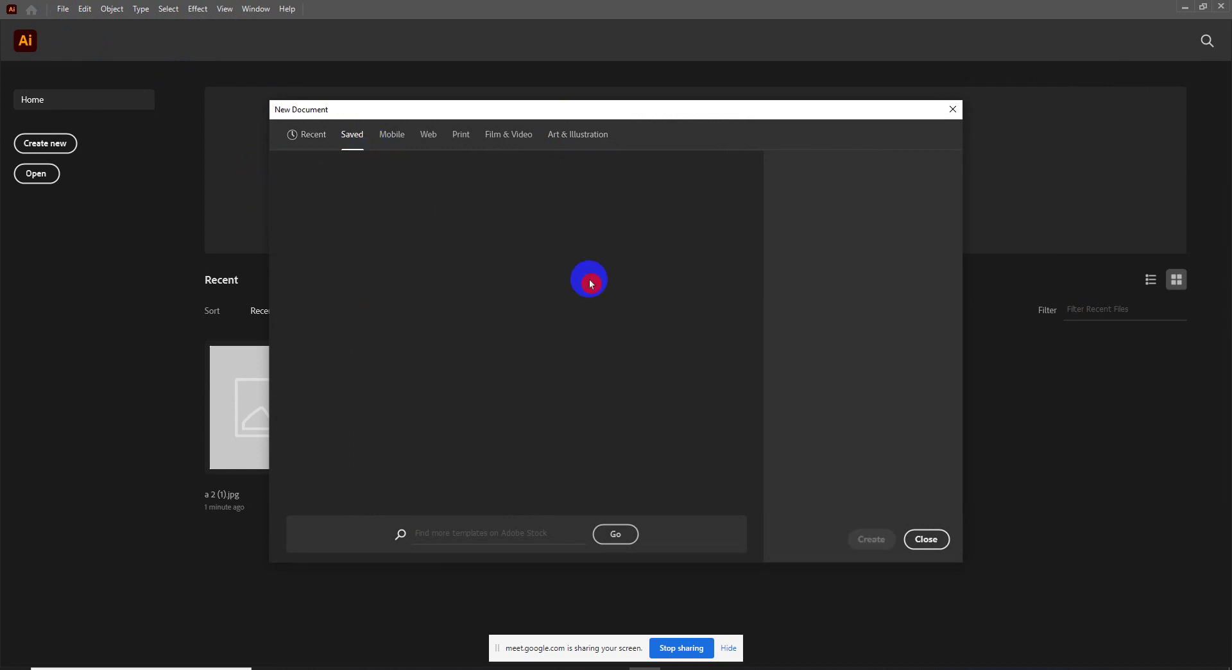
click(403, 134)
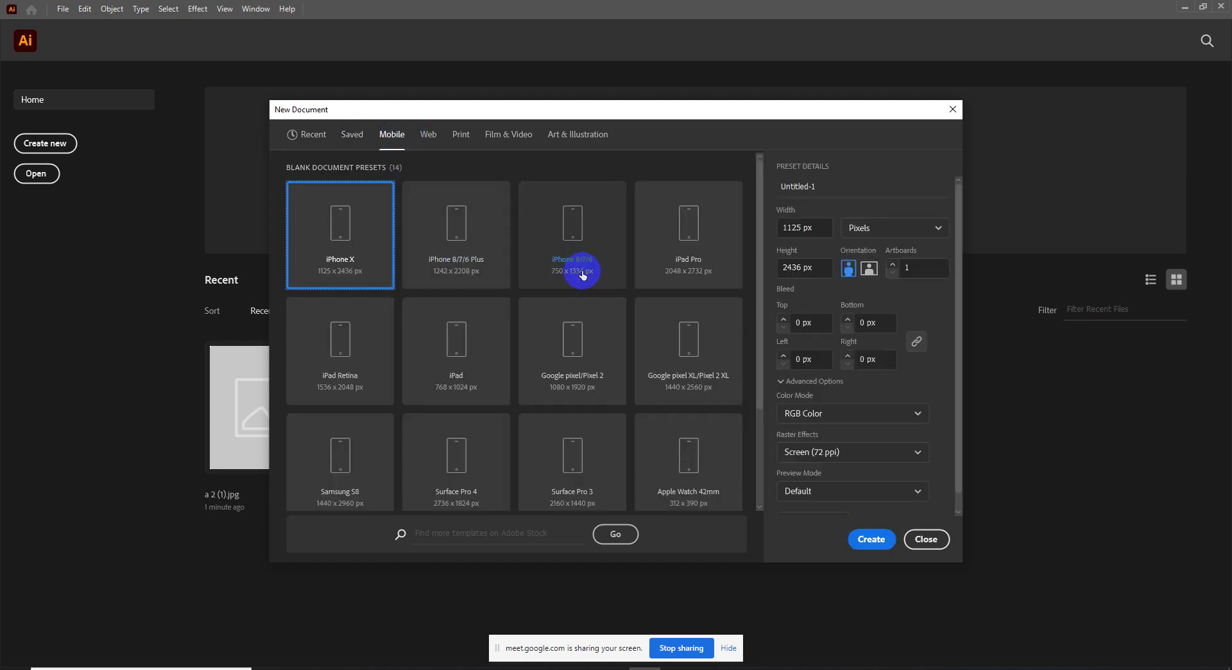
click(425, 135)
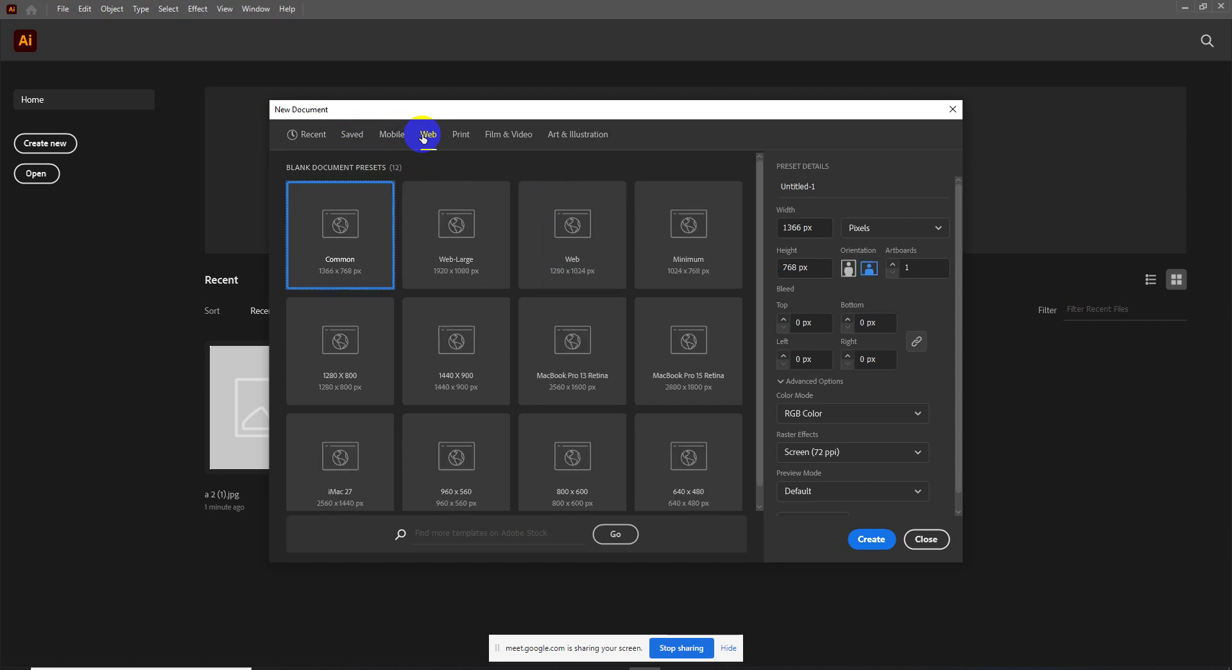
click(457, 145)
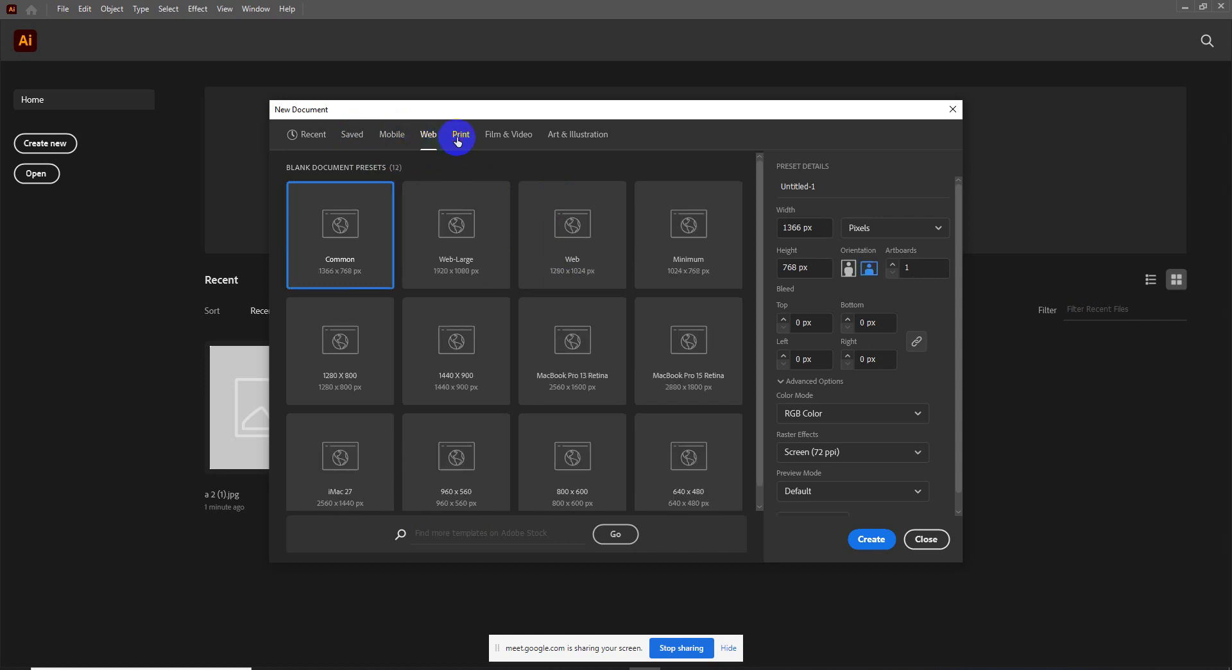
click(521, 145)
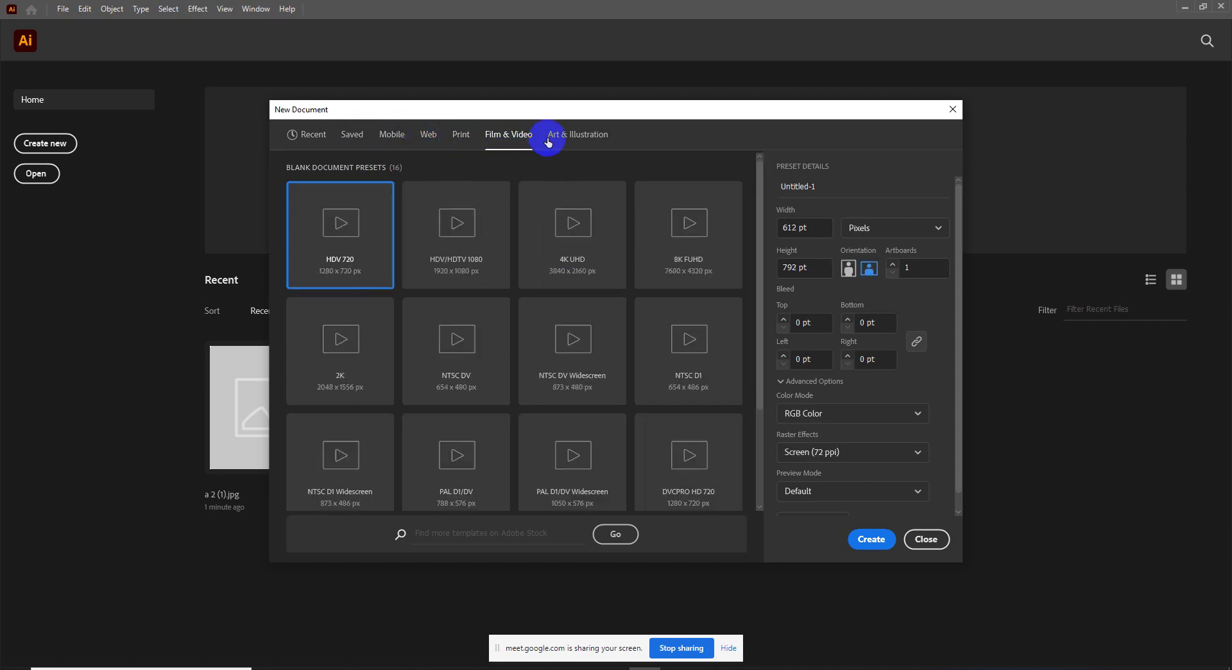
click(568, 136)
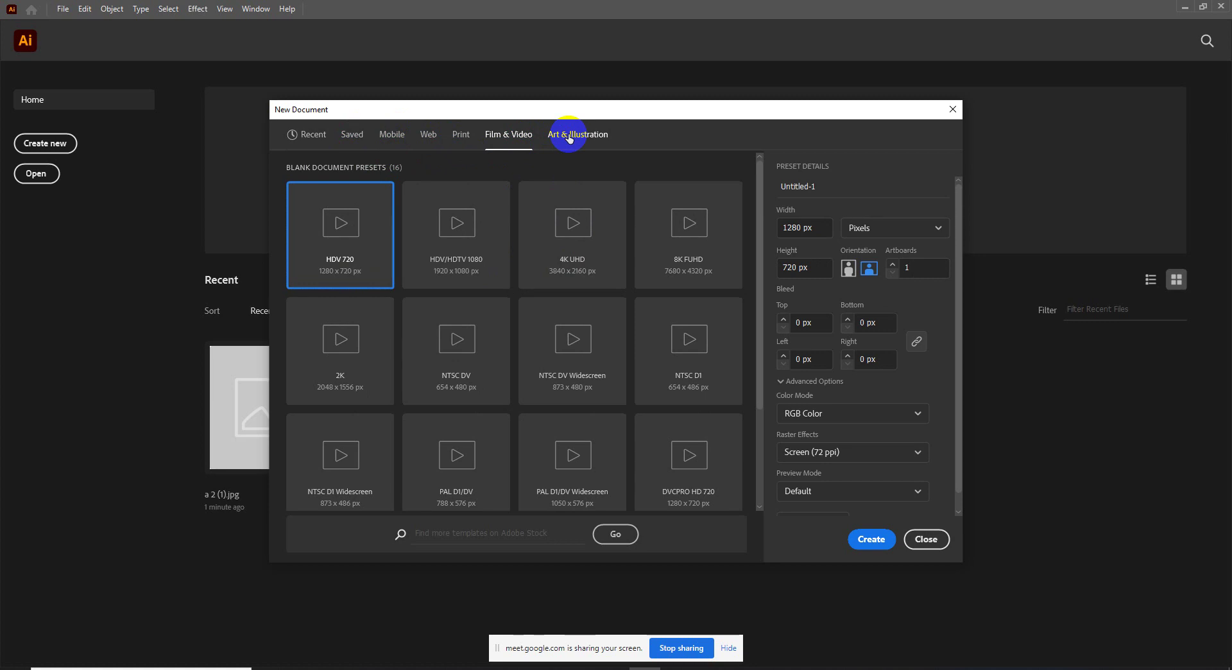
click(331, 139)
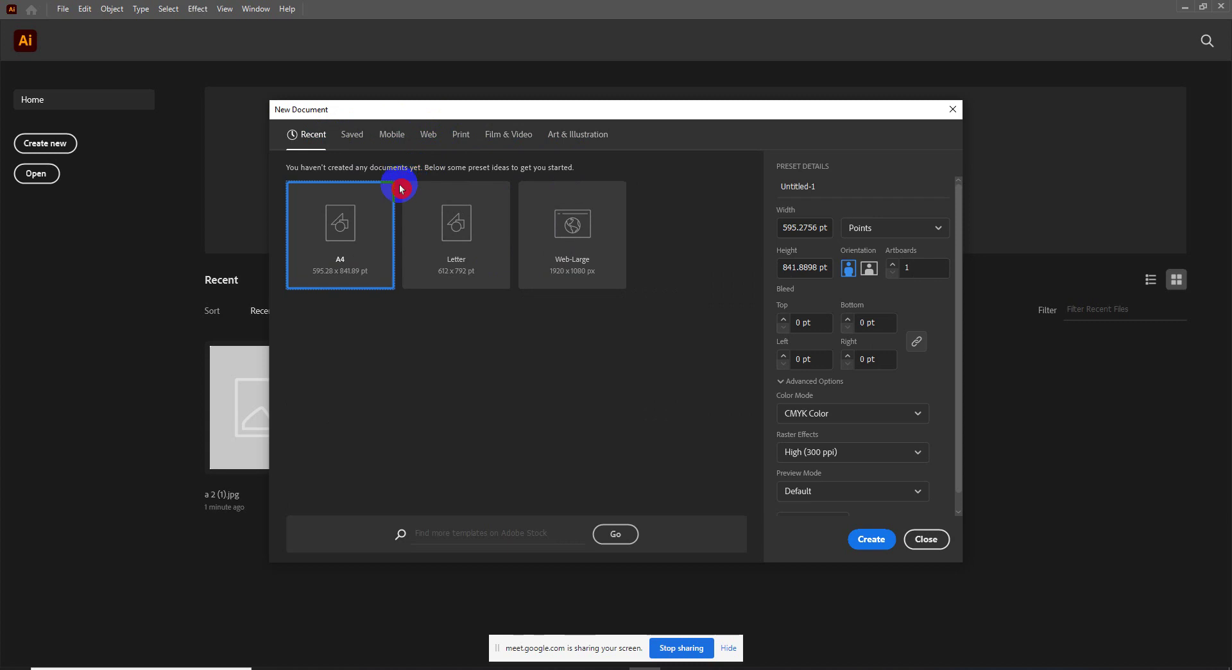
click(874, 541)
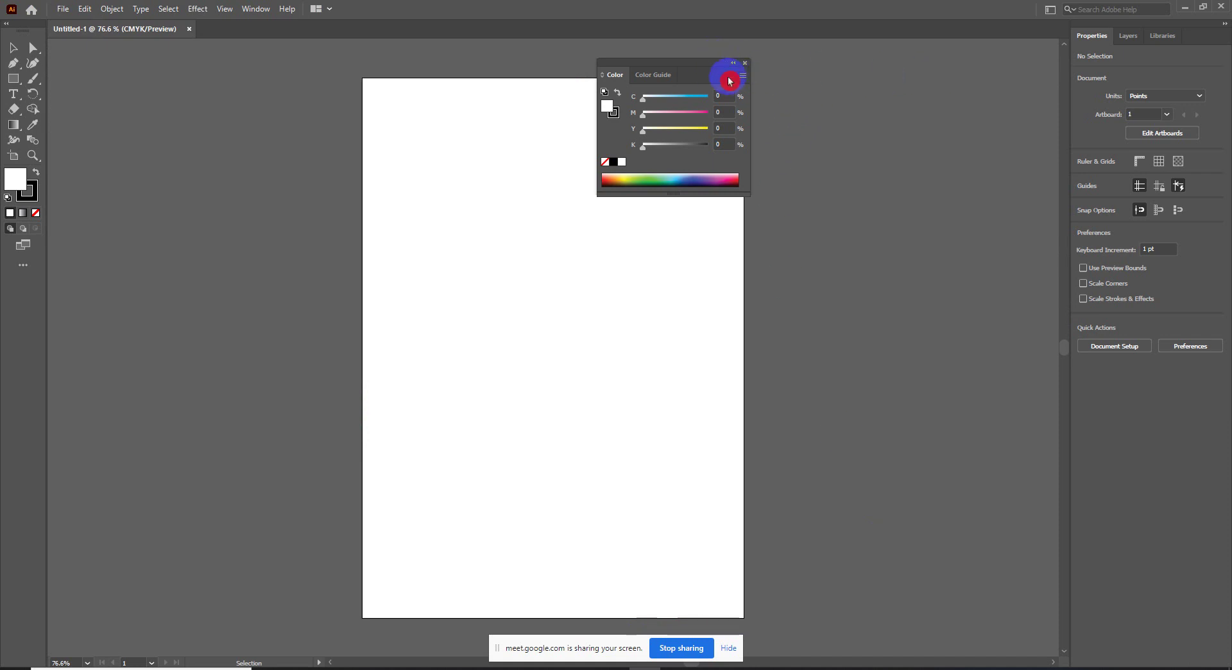
Step: Dock the floating Color panel on the right and collapse the Color and Properties panels to icons
drag(701, 67, 1059, 50)
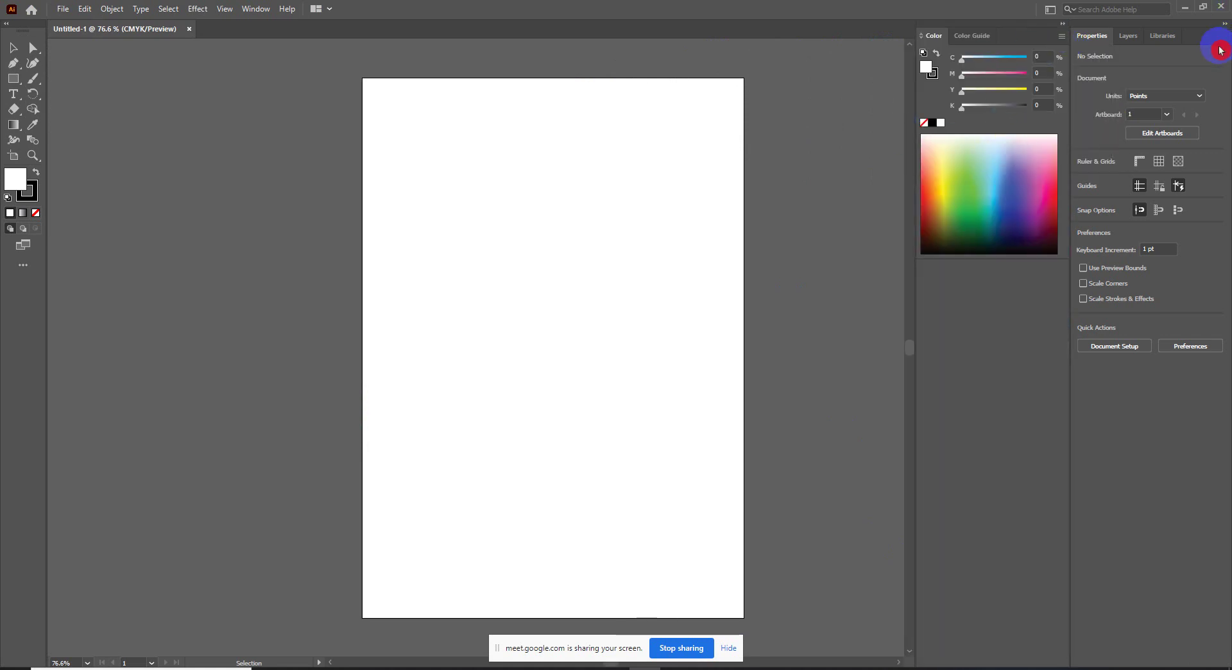
click(1063, 24)
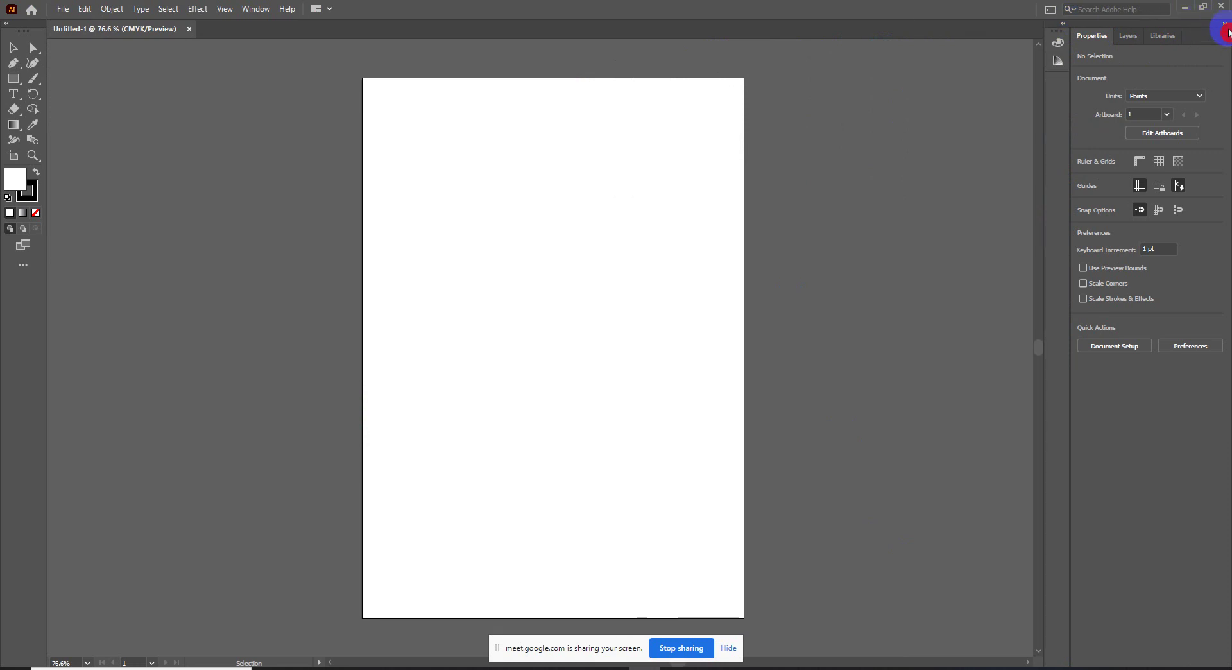
click(1226, 24)
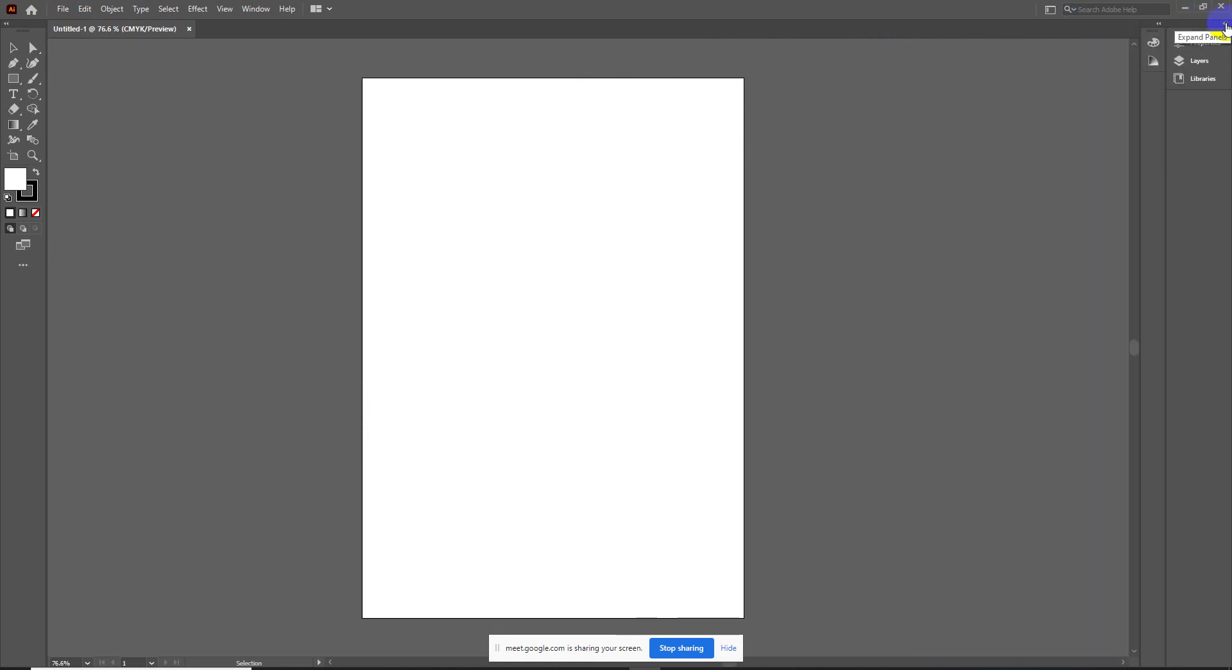
Step: Draw a rectangle in the artboard's upper half filled red (C 0, M 87.06, Y 59.22, K 0)
click(14, 79)
drag(431, 249, 678, 347)
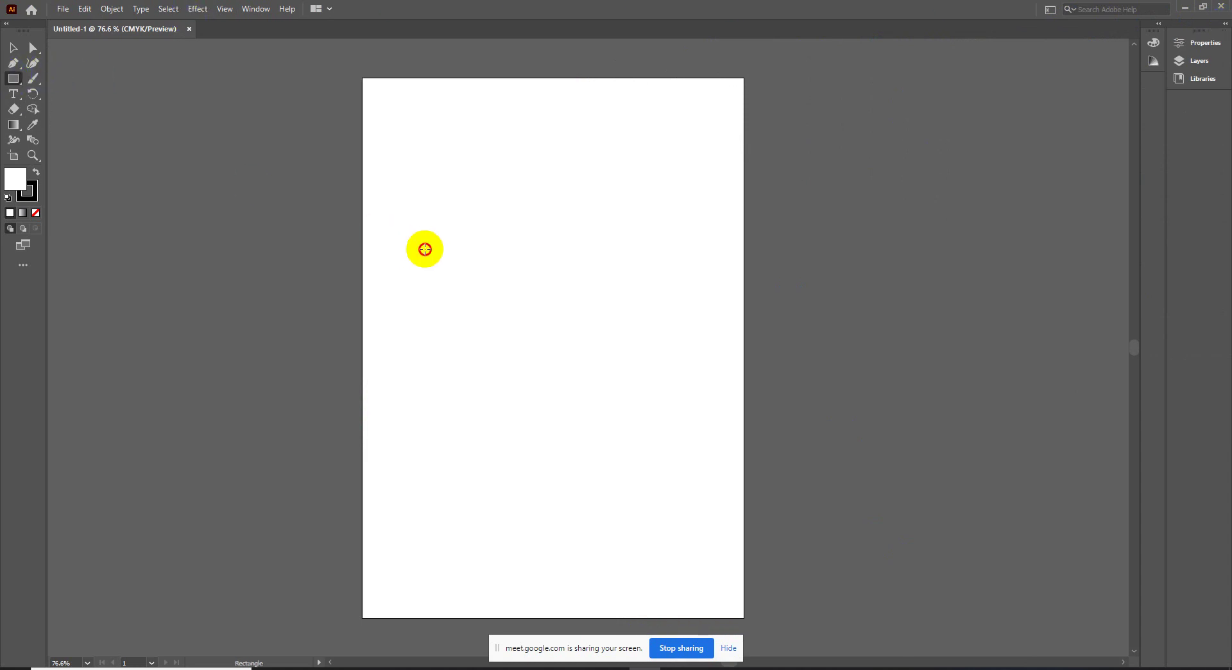
click(1153, 43)
click(1082, 140)
click(1124, 143)
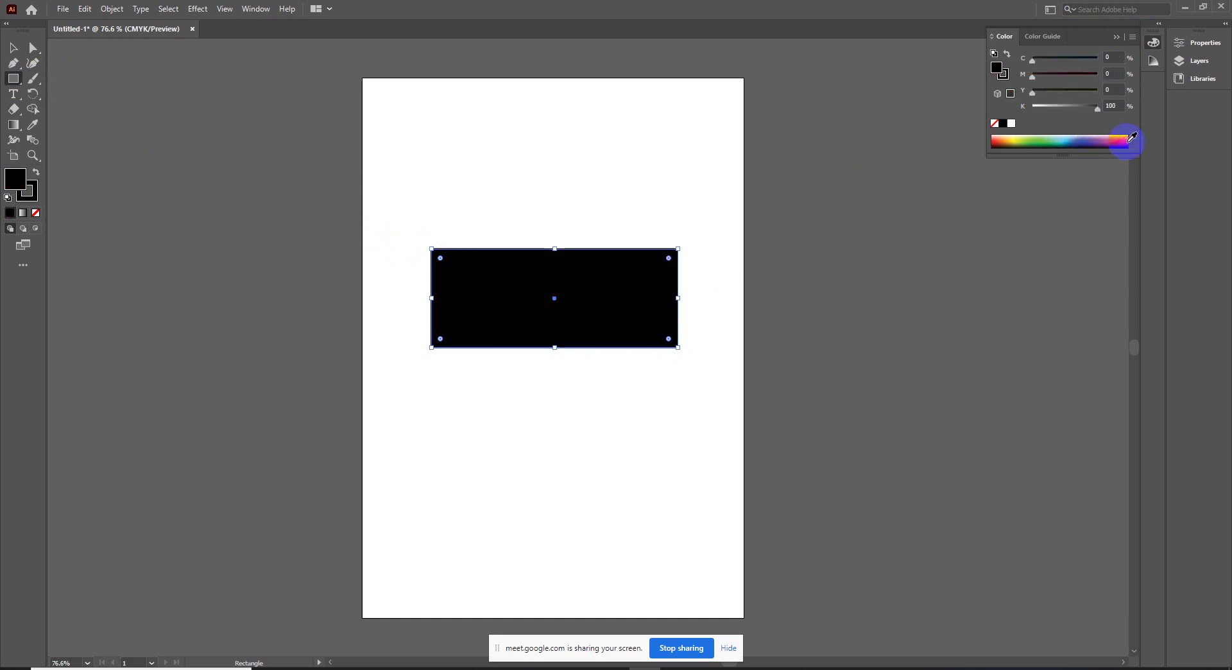
click(1122, 138)
Step: Zoom into the rectangle to maximum magnification, then back out to about 170% to see the artboard
key(z)
mouse_move(478, 255)
mouse_down()
mouse_move(521, 337)
mouse_move(542, 328)
mouse_up()
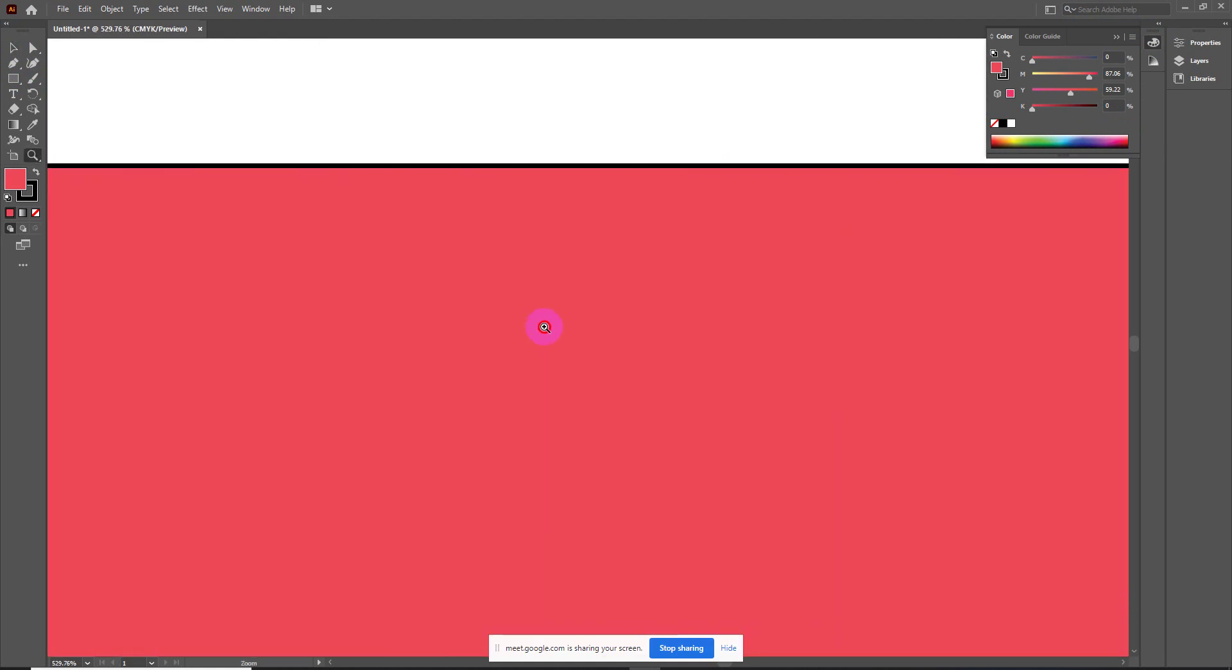
drag(336, 481, 421, 417)
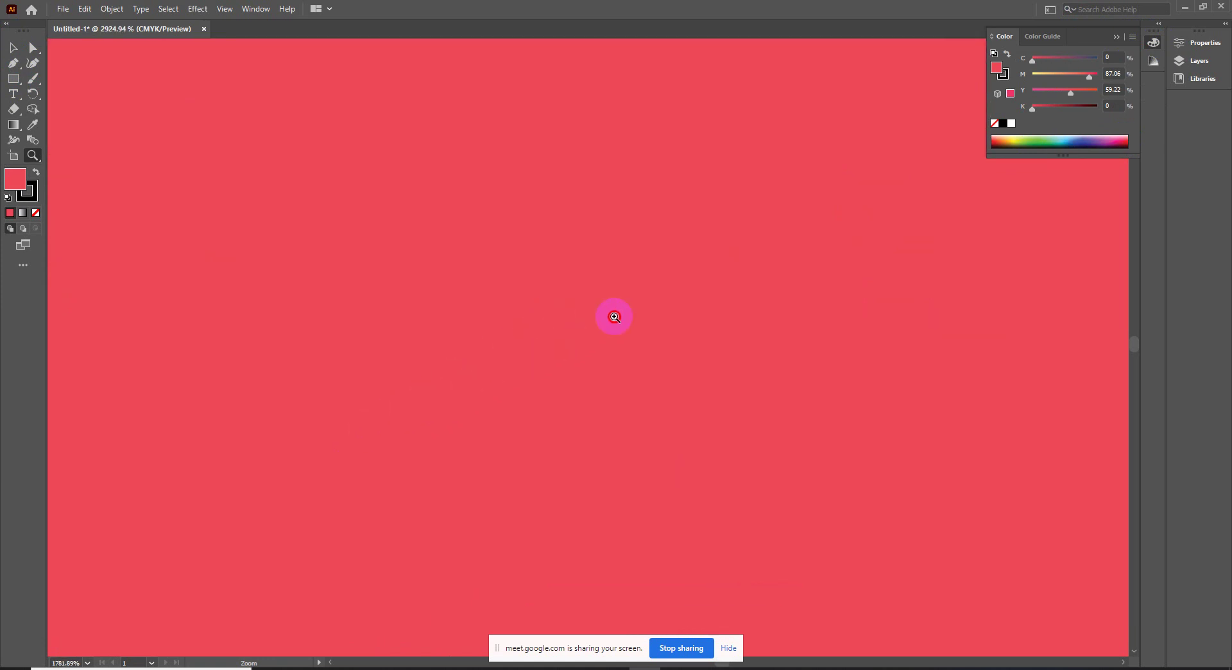
drag(366, 421, 575, 324)
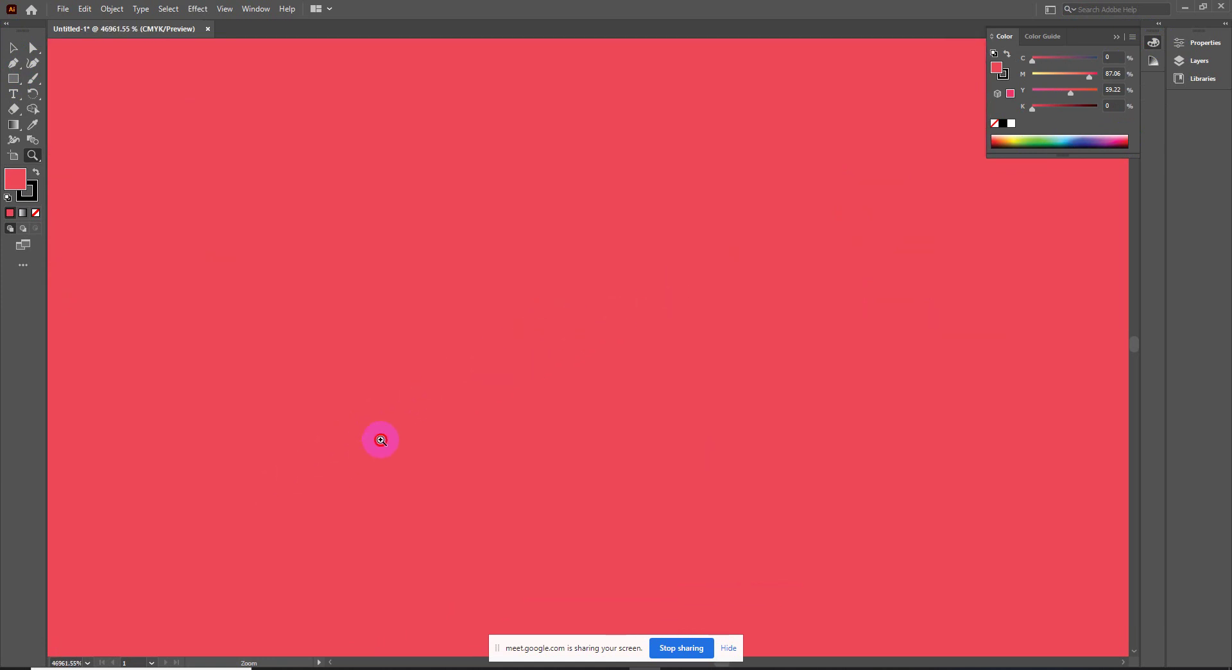
click(611, 331)
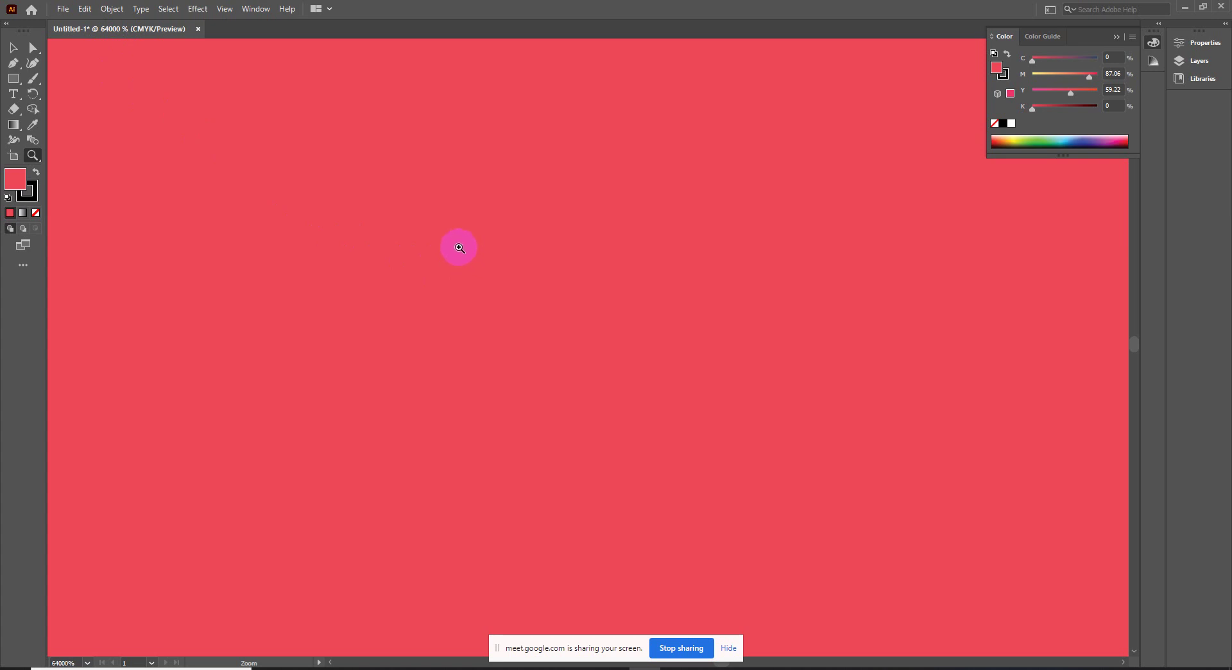
drag(735, 245, 512, 336)
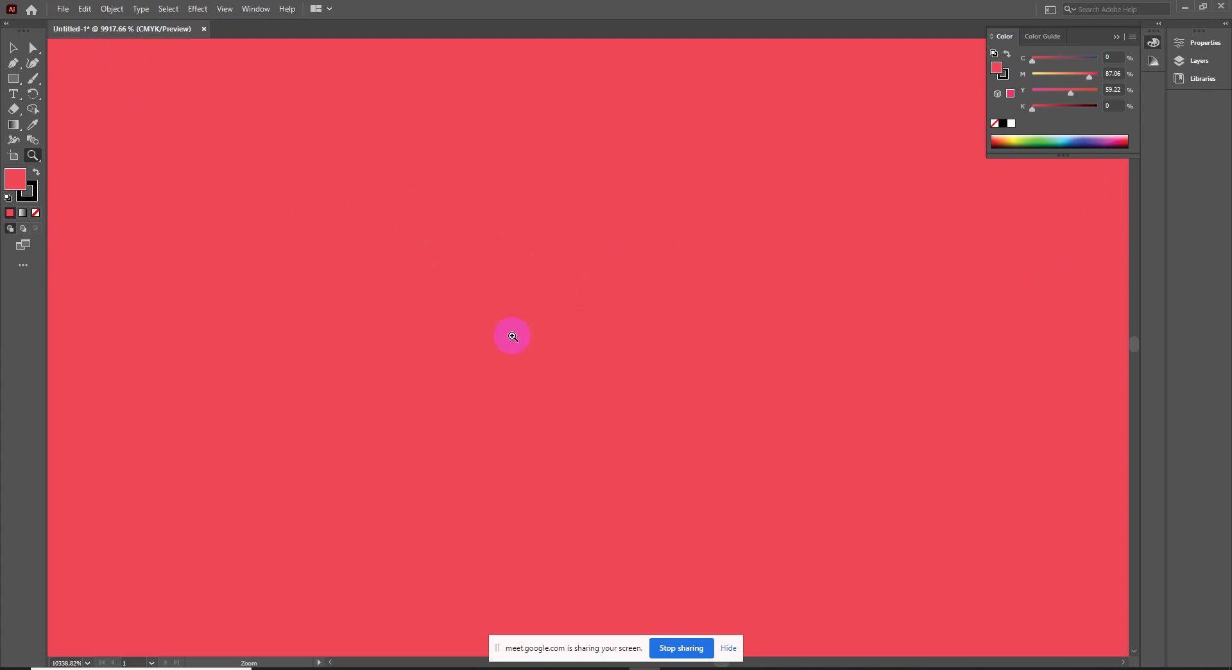
scroll(680, 321, down, 5)
mouse_move(810, 339)
mouse_down()
mouse_move(636, 372)
mouse_move(546, 319)
mouse_up()
Step: Zoom out to 77.21% so the whole A4 artboard and red rectangle fit the window
scroll(600, 376, down, 3)
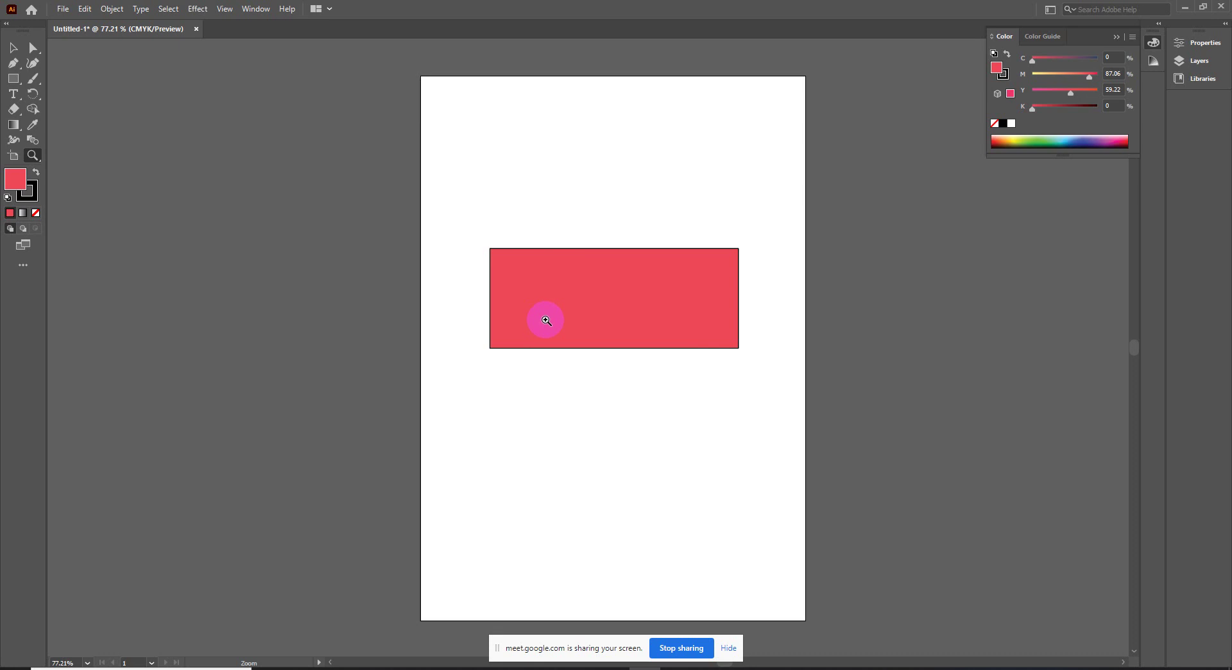
Step: Select the Rectangle tool (M) in the toolbar
click(14, 82)
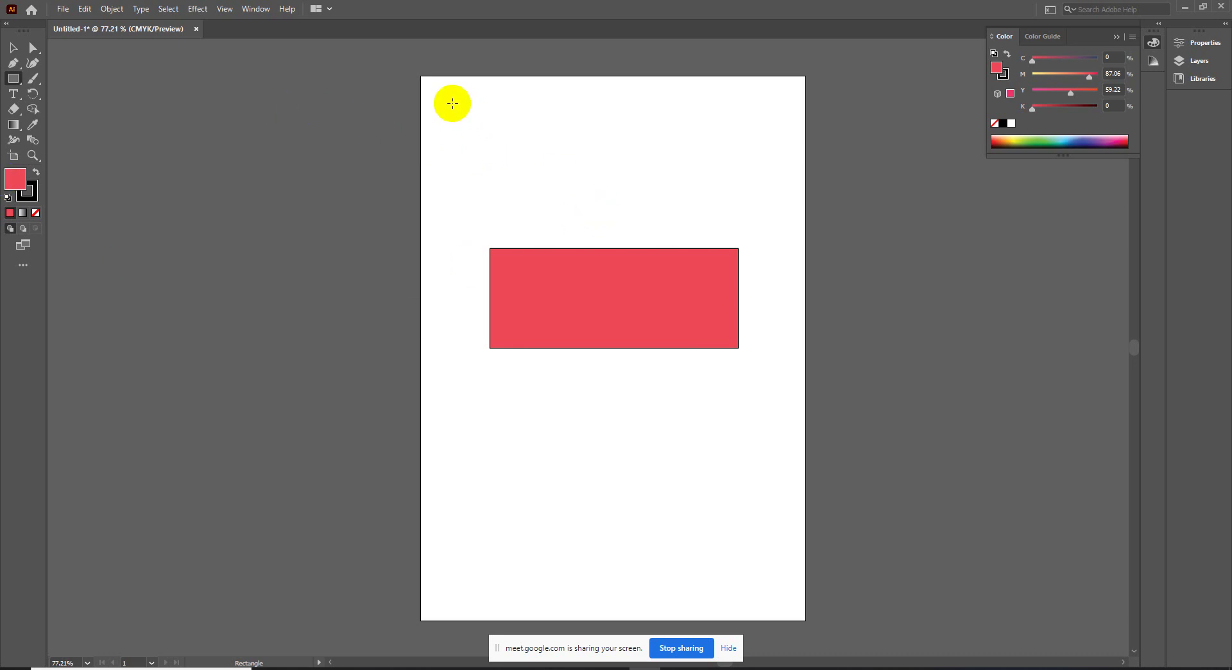
Step: Draw six practice red rectangles on the pasteboard left of and beside the artboard
drag(165, 140, 255, 229)
drag(65, 331, 180, 431)
drag(161, 304, 362, 414)
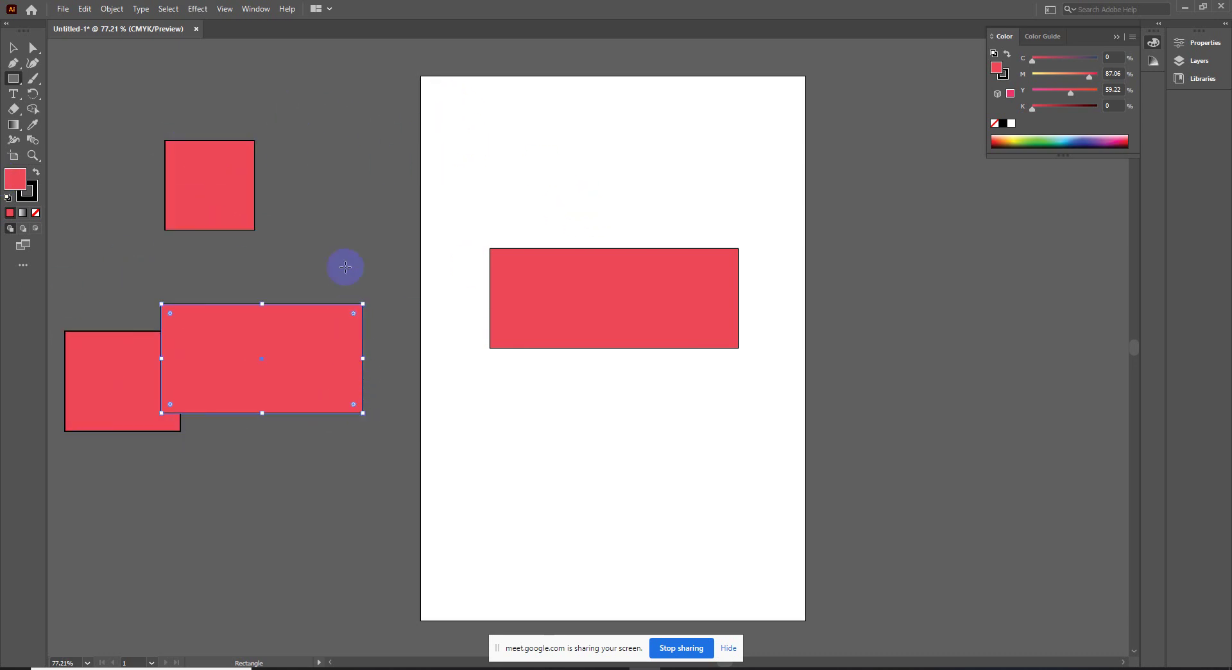
drag(345, 248, 406, 369)
drag(345, 173, 387, 312)
drag(290, 120, 349, 256)
Step: Draw four more large red rectangles, then select all and delete every rectangle
drag(216, 121, 313, 339)
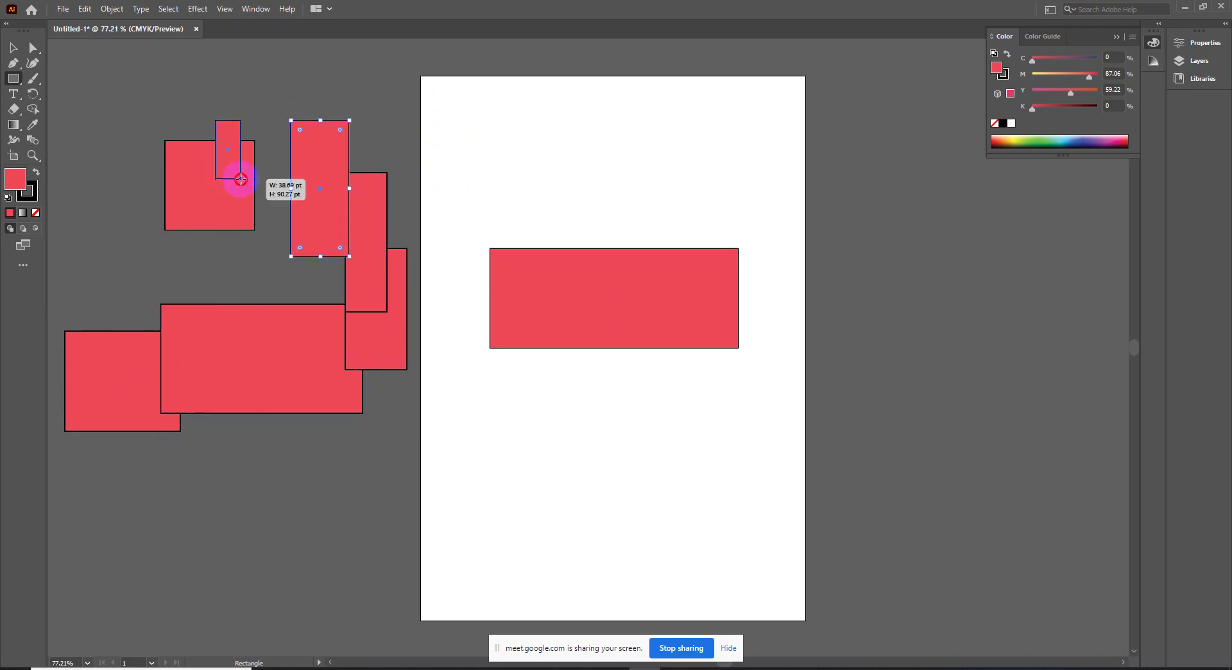
drag(93, 168, 320, 464)
drag(401, 564, 216, 308)
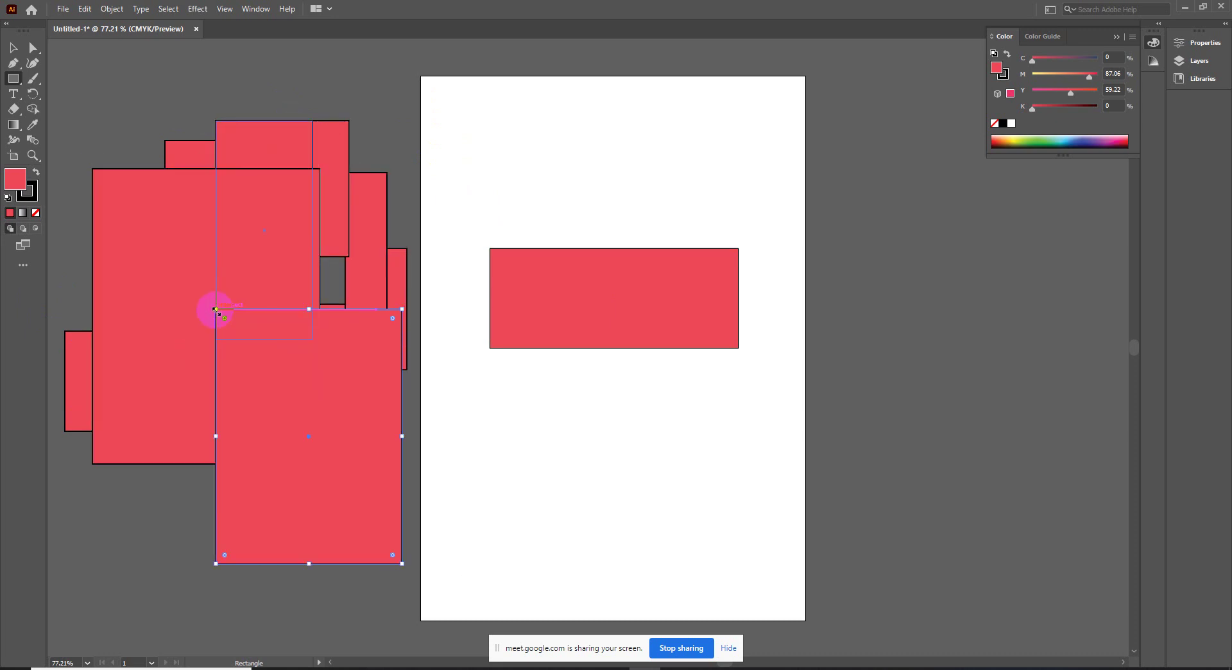
drag(875, 189, 985, 359)
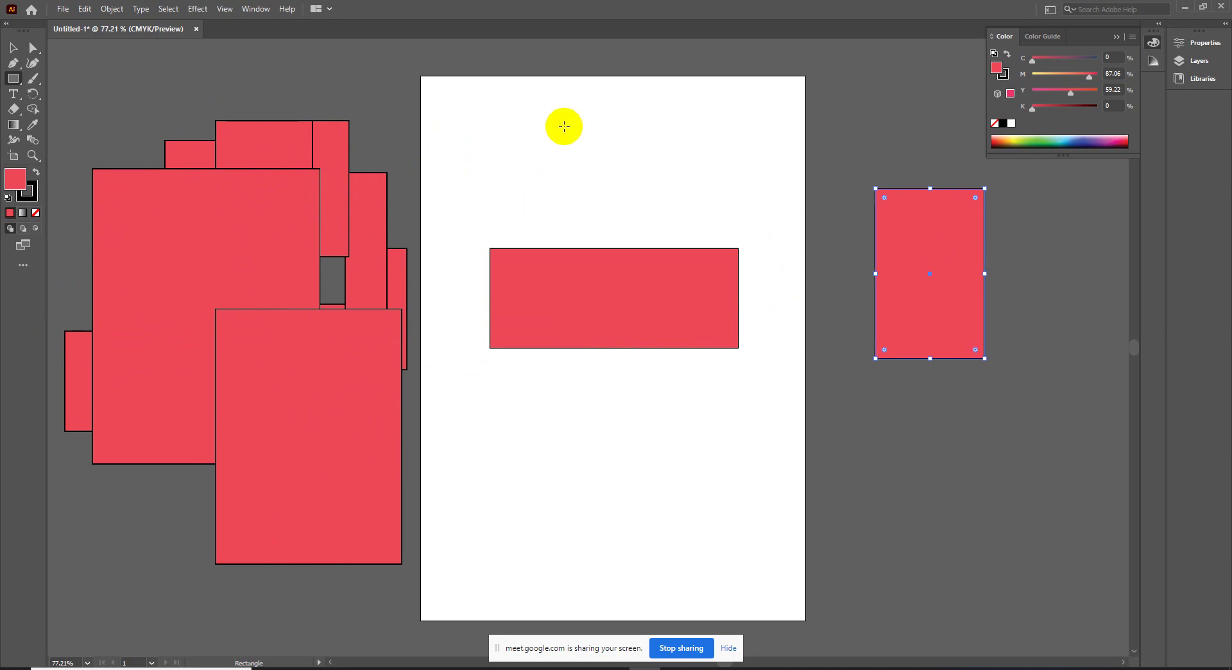
key(ctrl+a)
key(Delete)
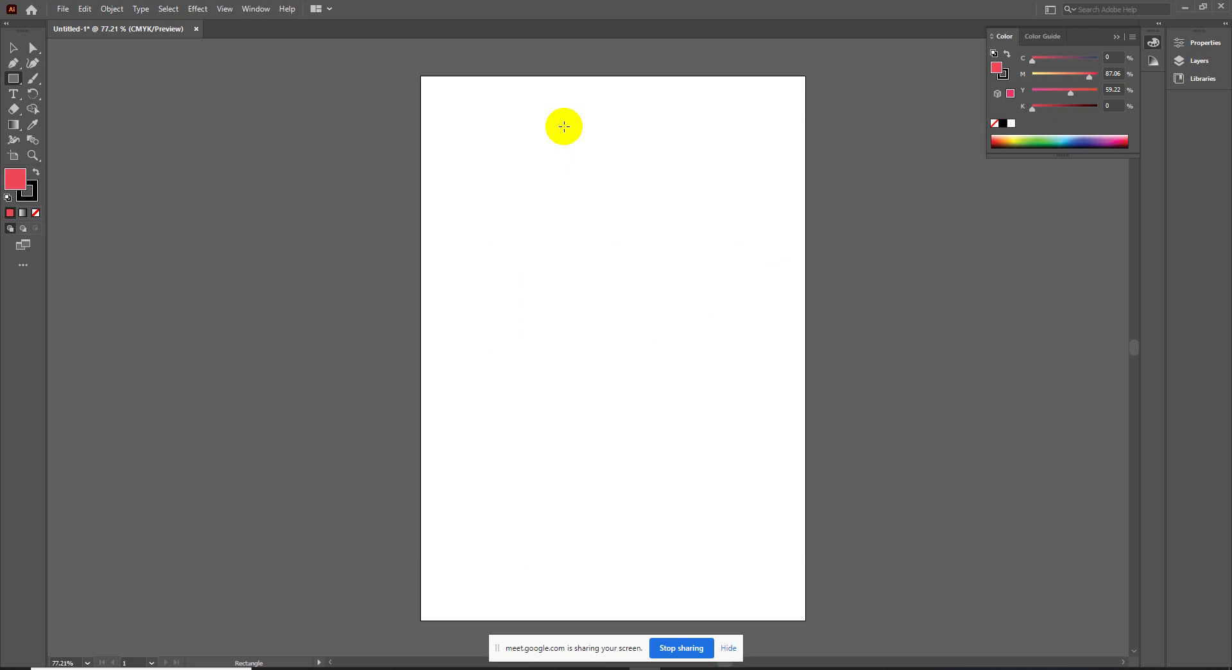
Step: Start a new document and review the A4 preset details: CMYK colour and 300 ppi
click(61, 8)
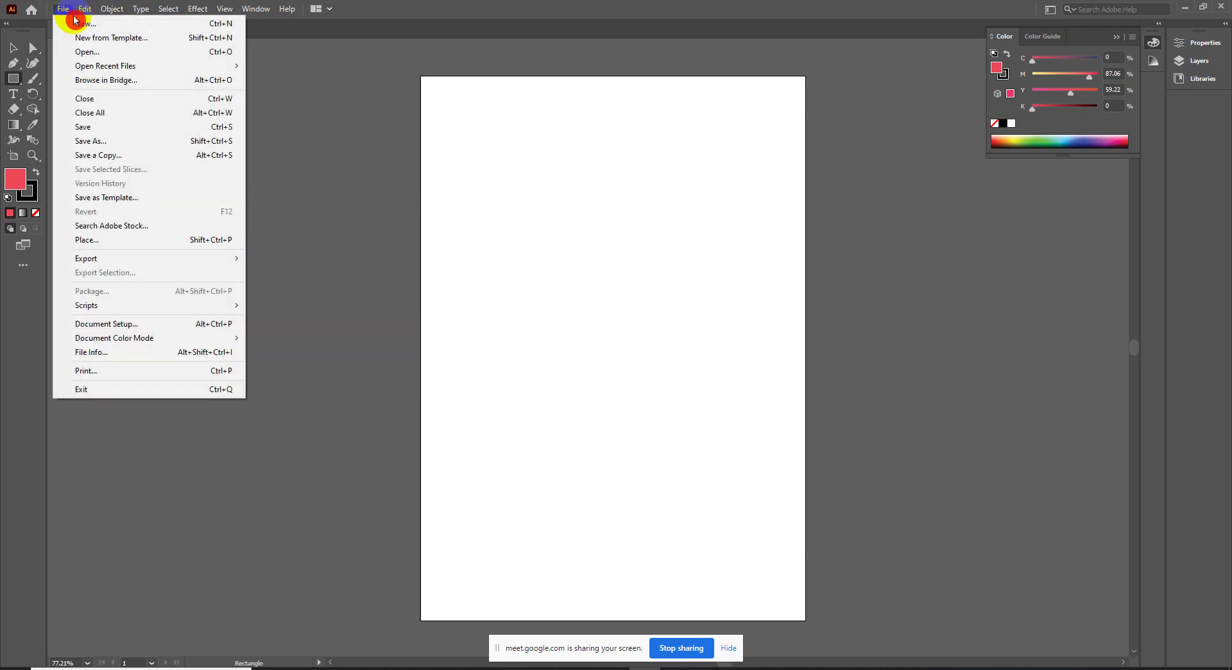
click(76, 23)
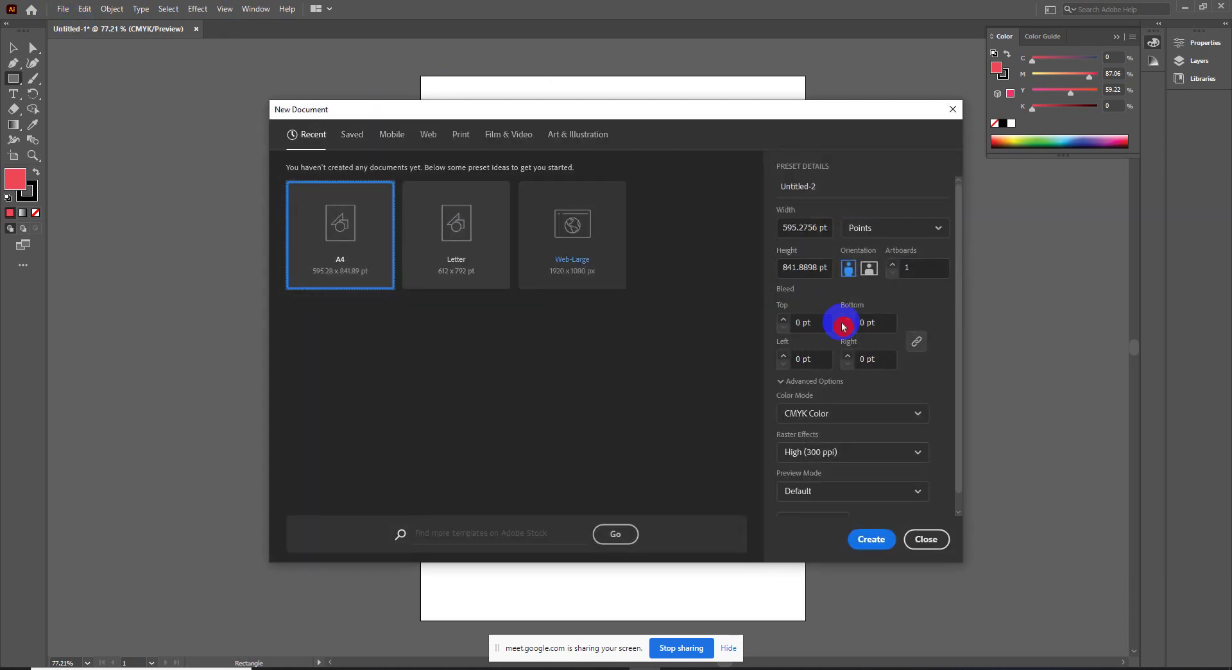
scroll(823, 375, down, 1)
scroll(821, 404, up, 1)
scroll(844, 378, down, 1)
scroll(841, 386, up, 1)
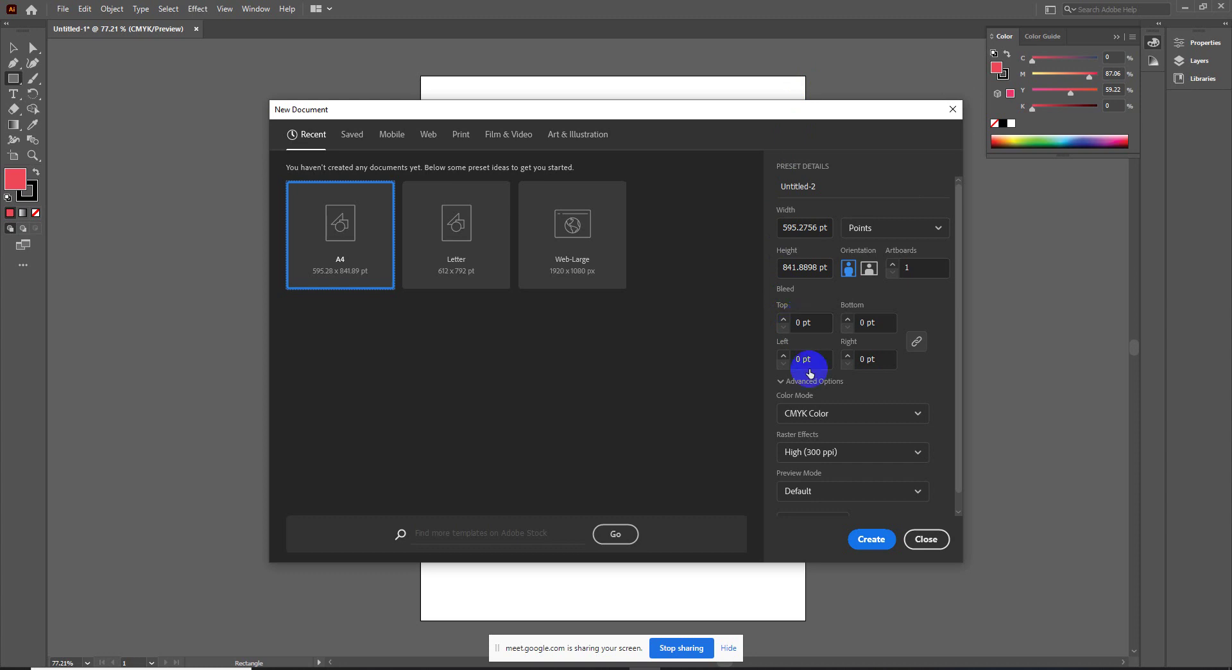
scroll(824, 464, down, 1)
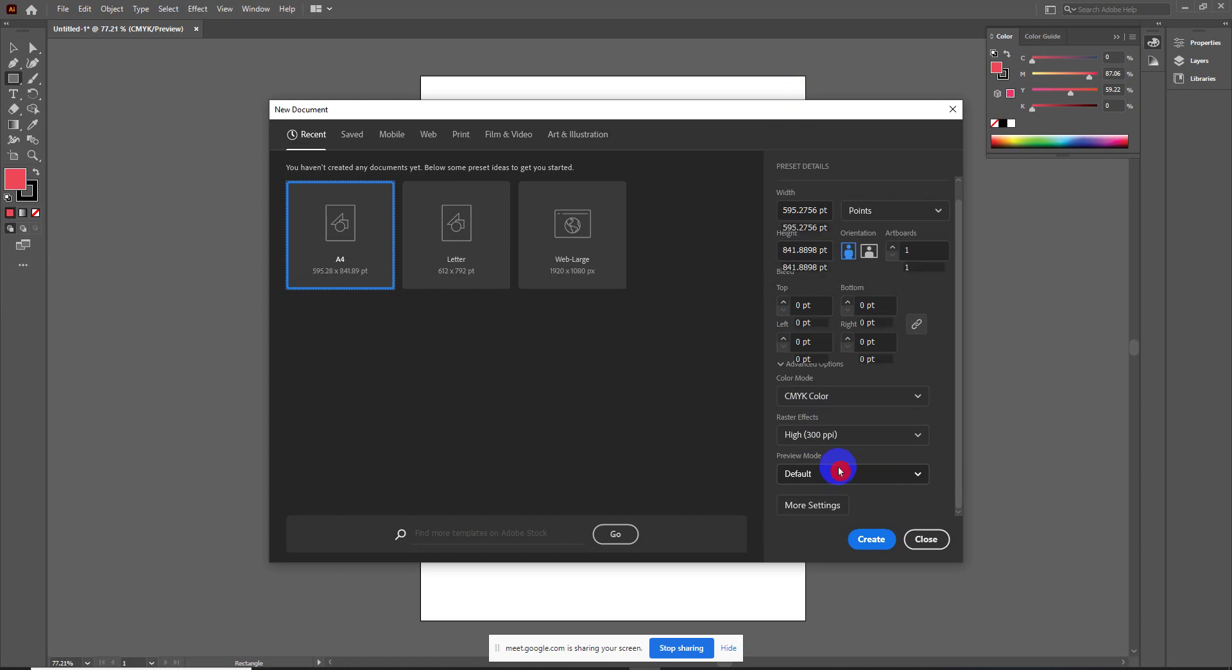
scroll(844, 462, up, 1)
scroll(899, 298, down, 1)
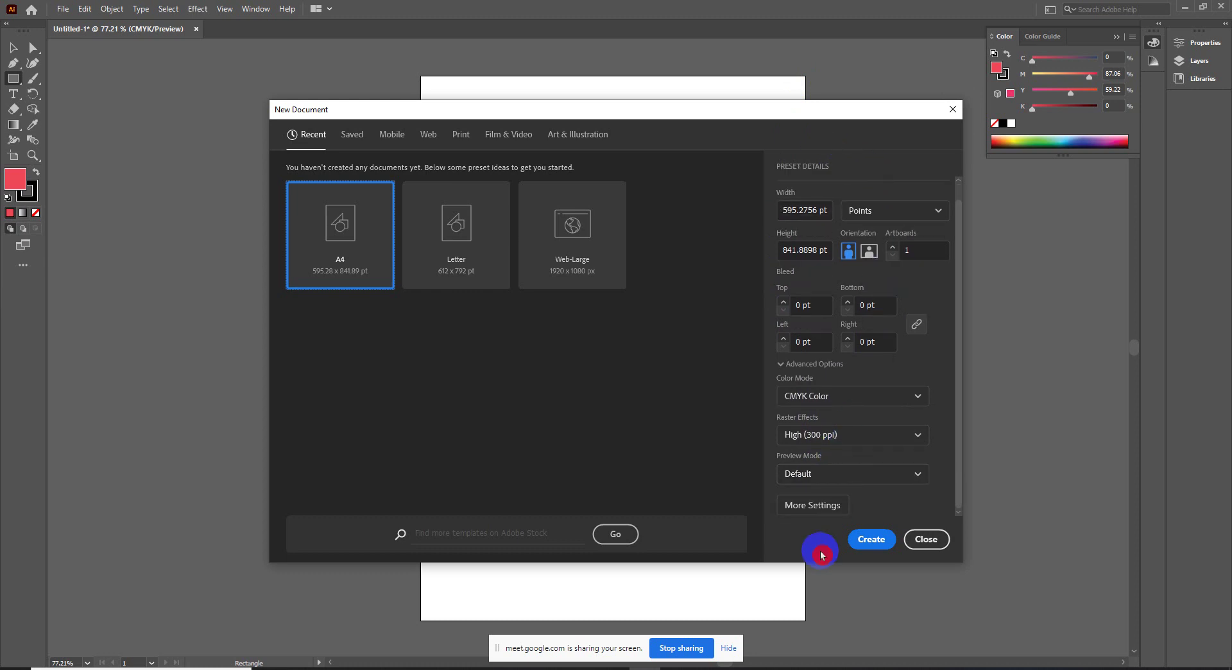
Step: In More Settings, name the document 'Adobe Illustrator class 01' and keep the Custom profile
click(812, 512)
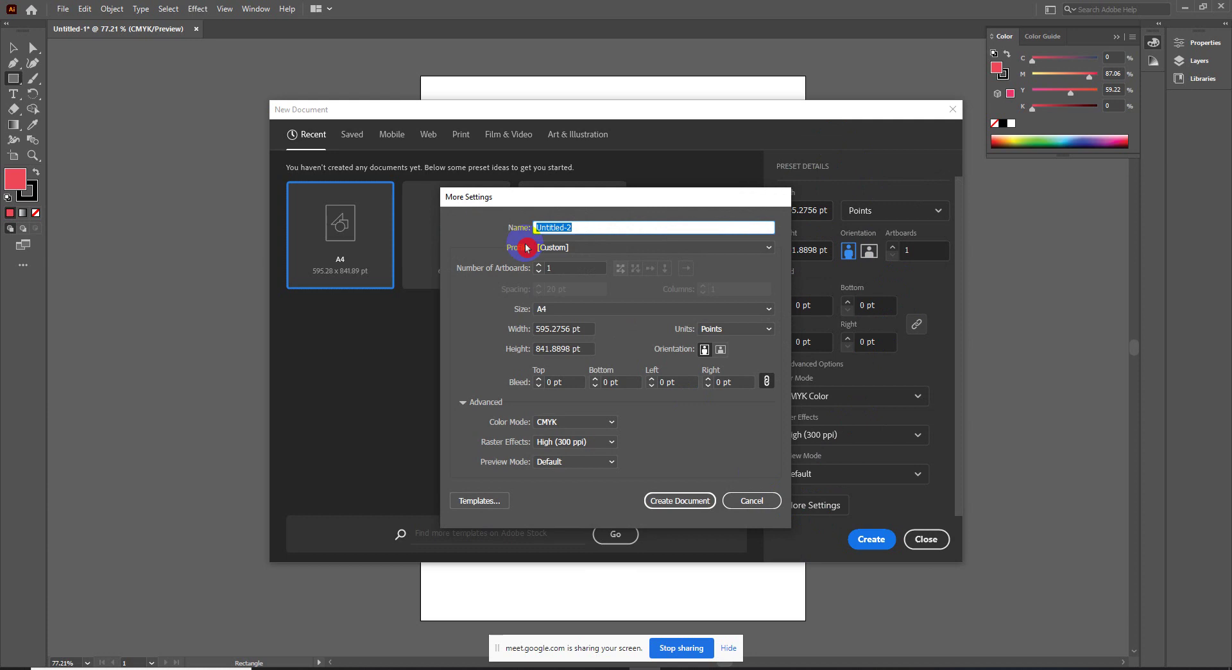
drag(521, 200, 460, 149)
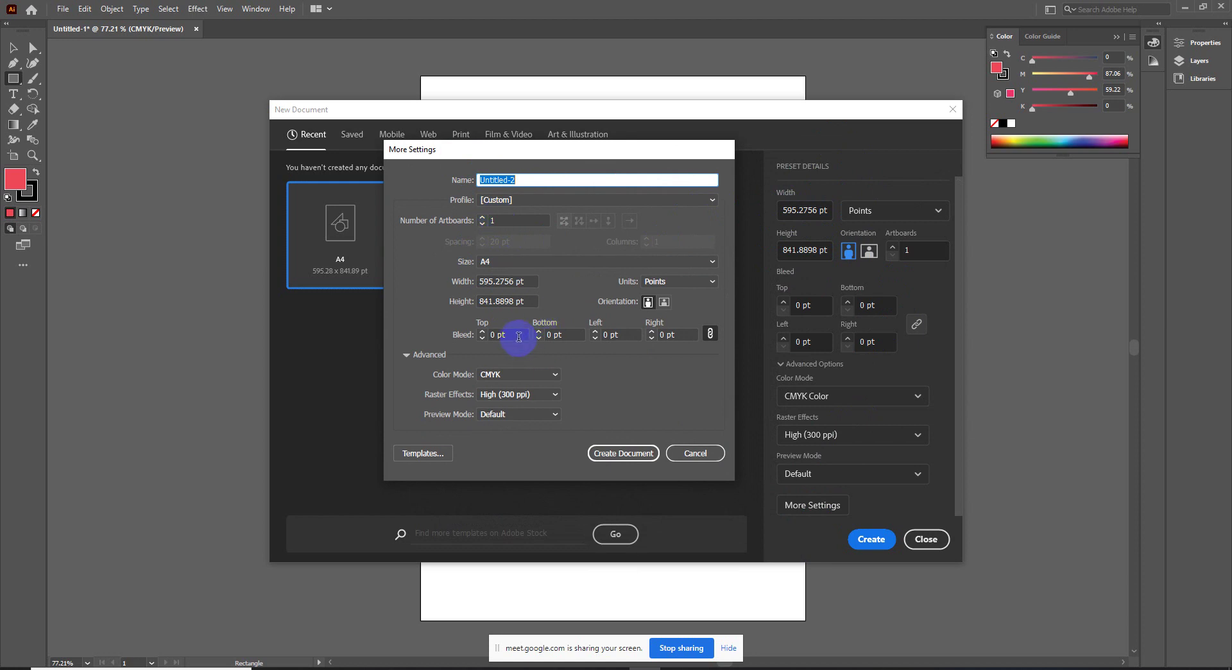
click(517, 378)
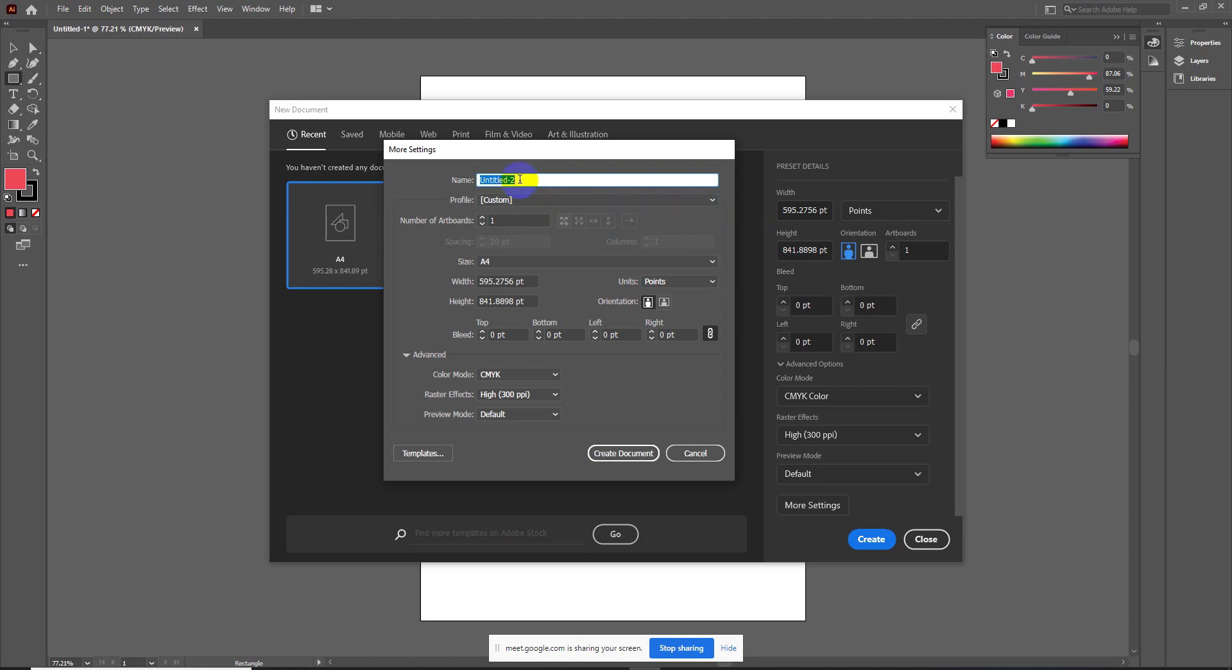
click(522, 176)
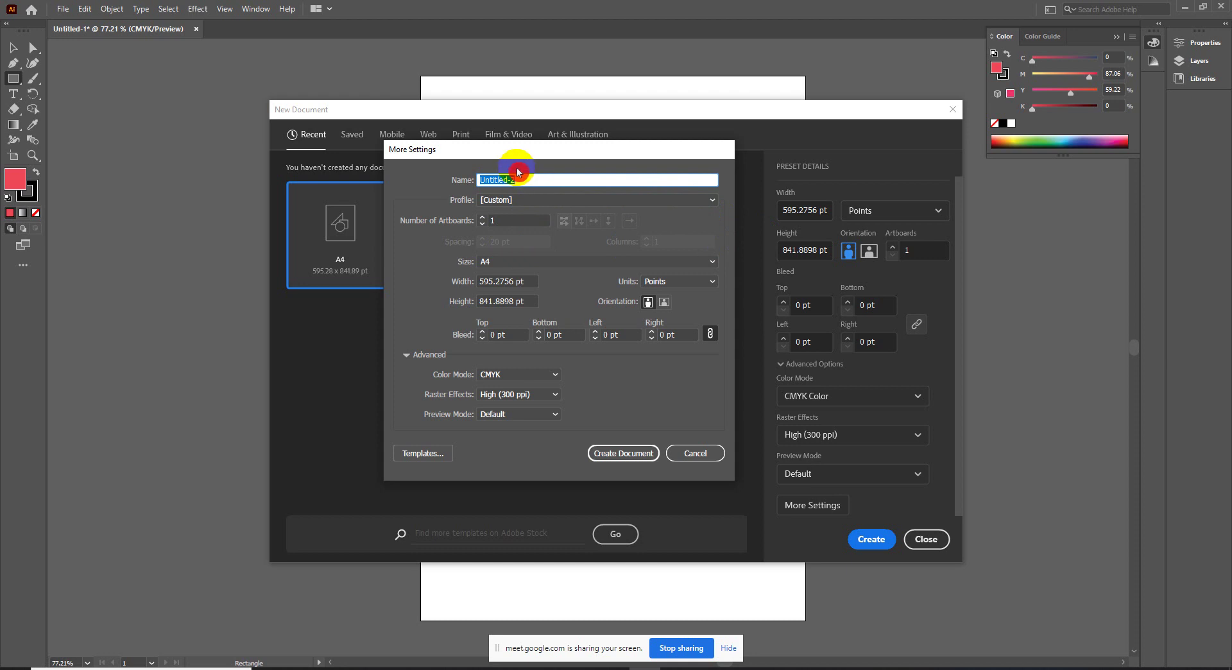
text(Adobe 1)
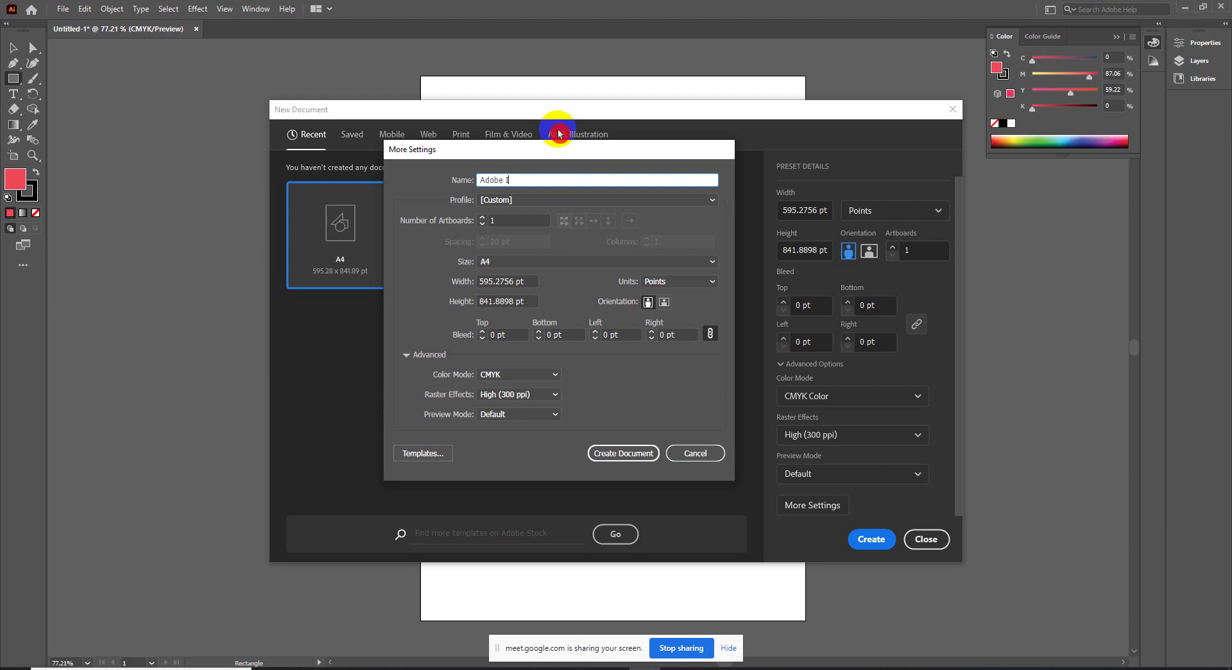
text(l)
text(lust)
text(rator)
text( class)
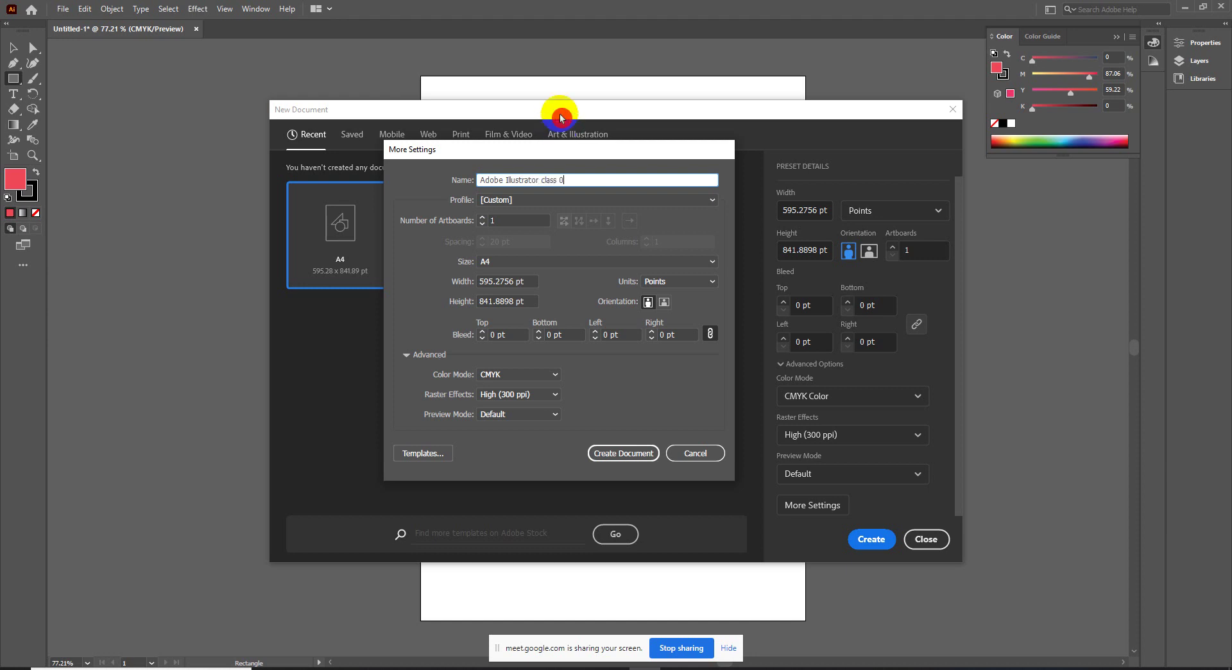
text(01)
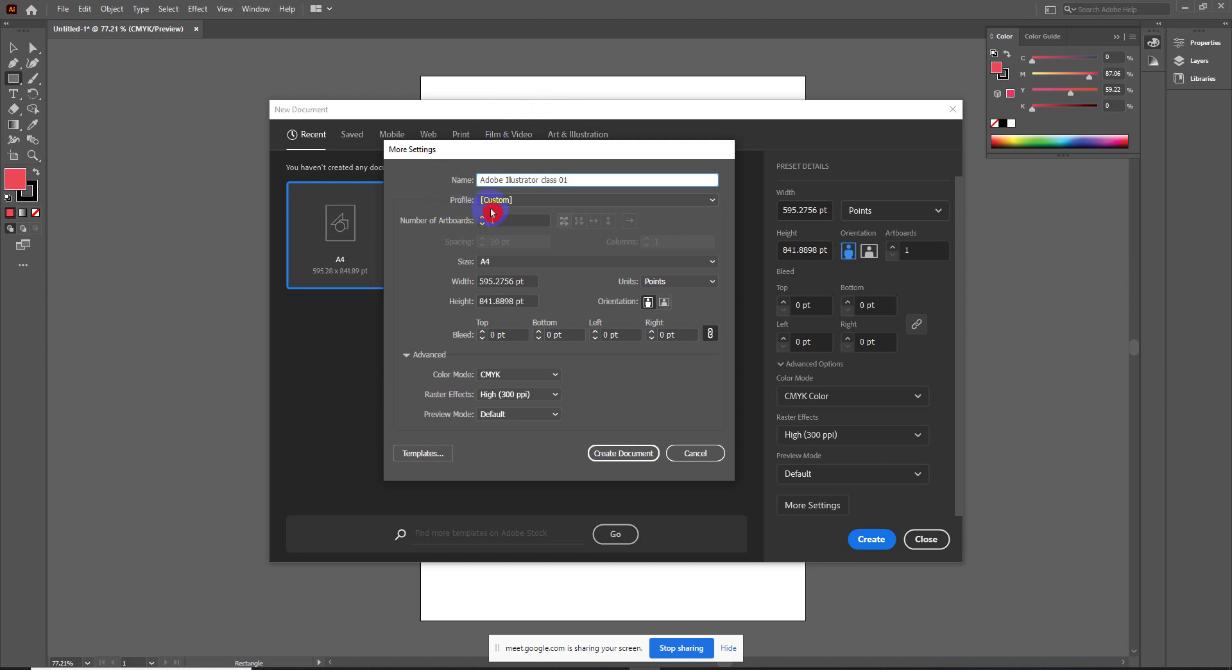
click(517, 200)
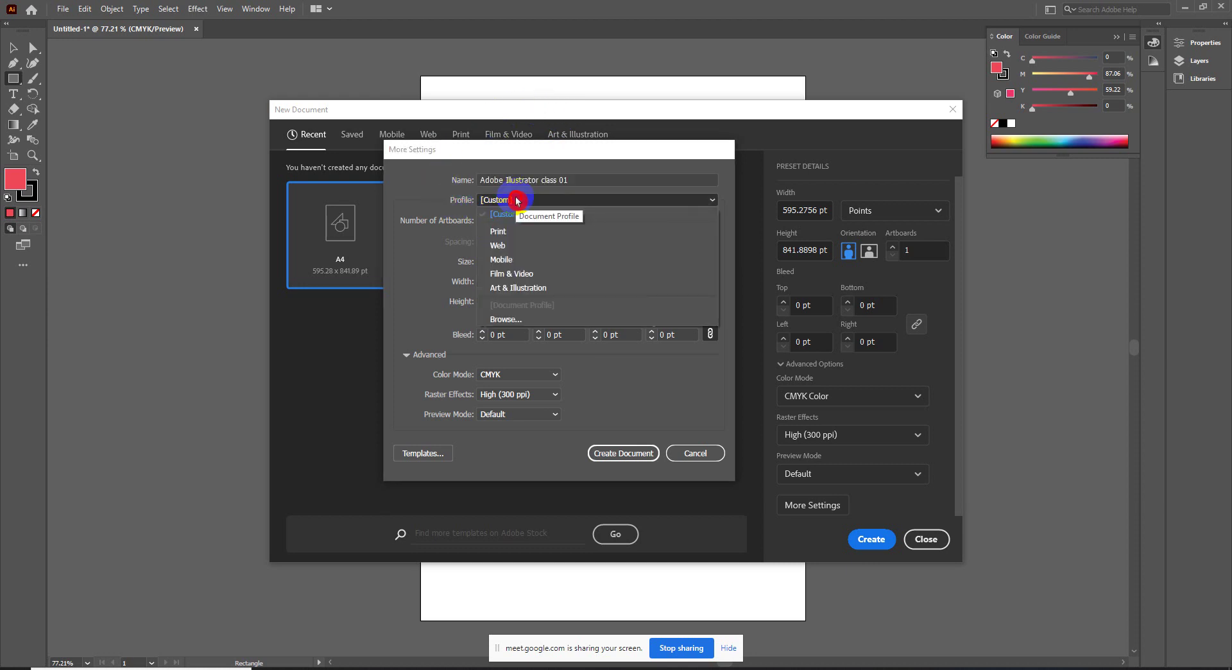
click(517, 200)
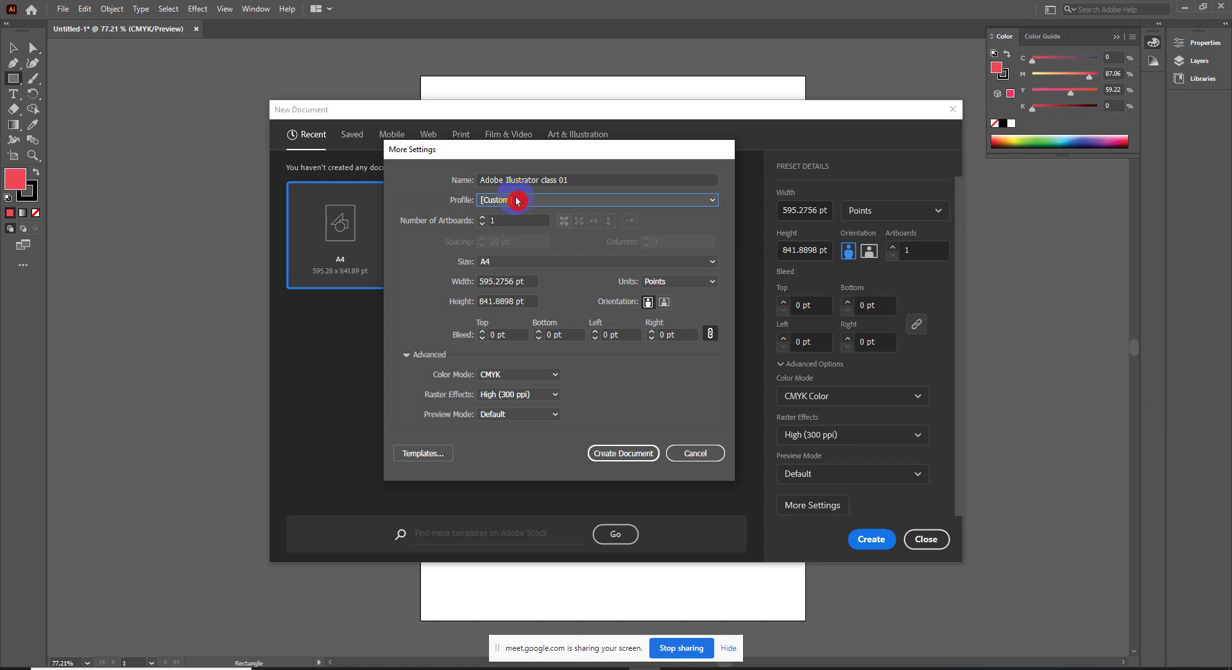
click(517, 200)
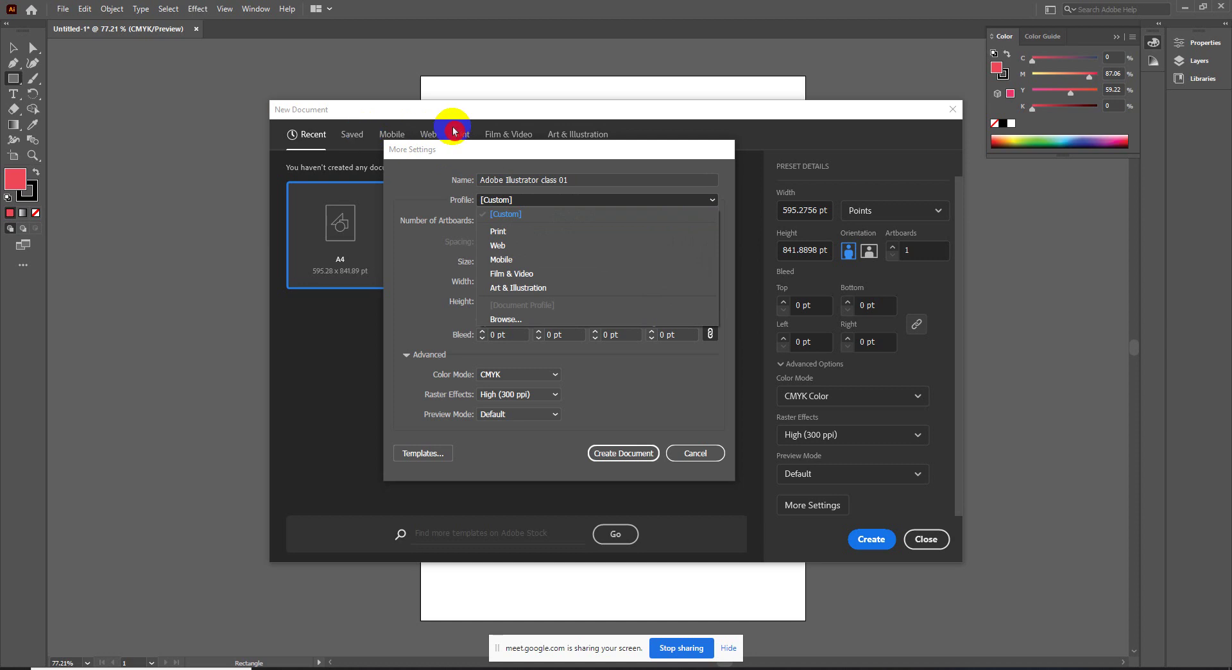
click(511, 201)
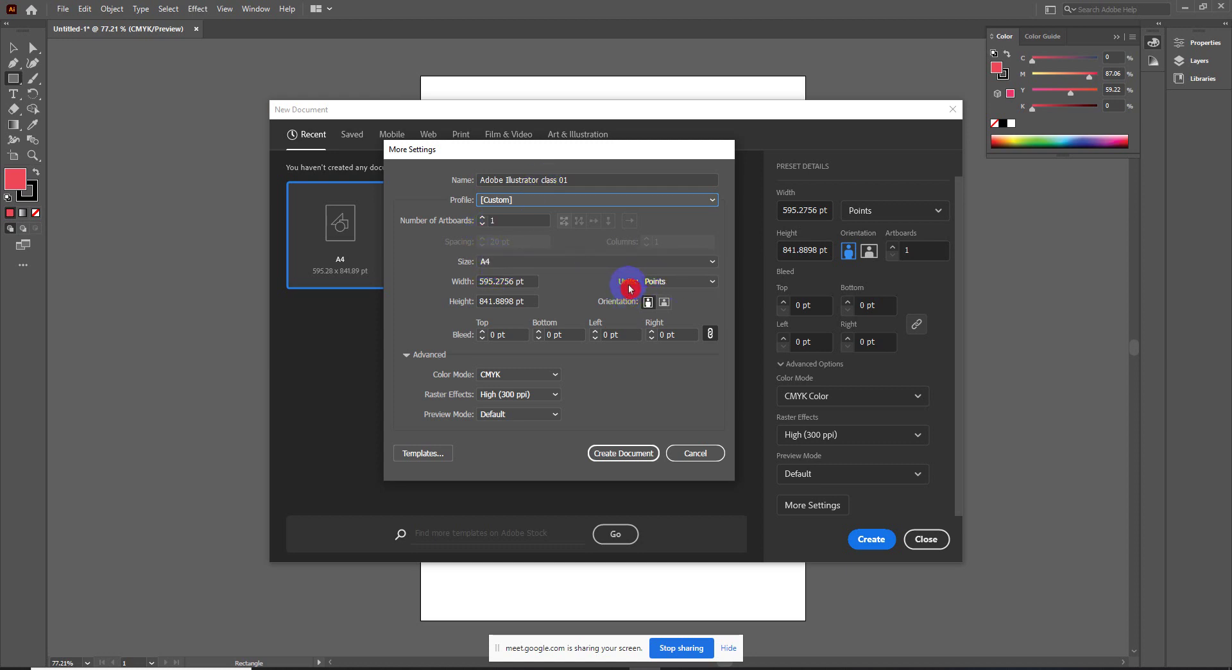
Step: Set units to Pixels, size to 1000 × 1000 px and colour mode to RGB, then create it
click(664, 286)
click(663, 295)
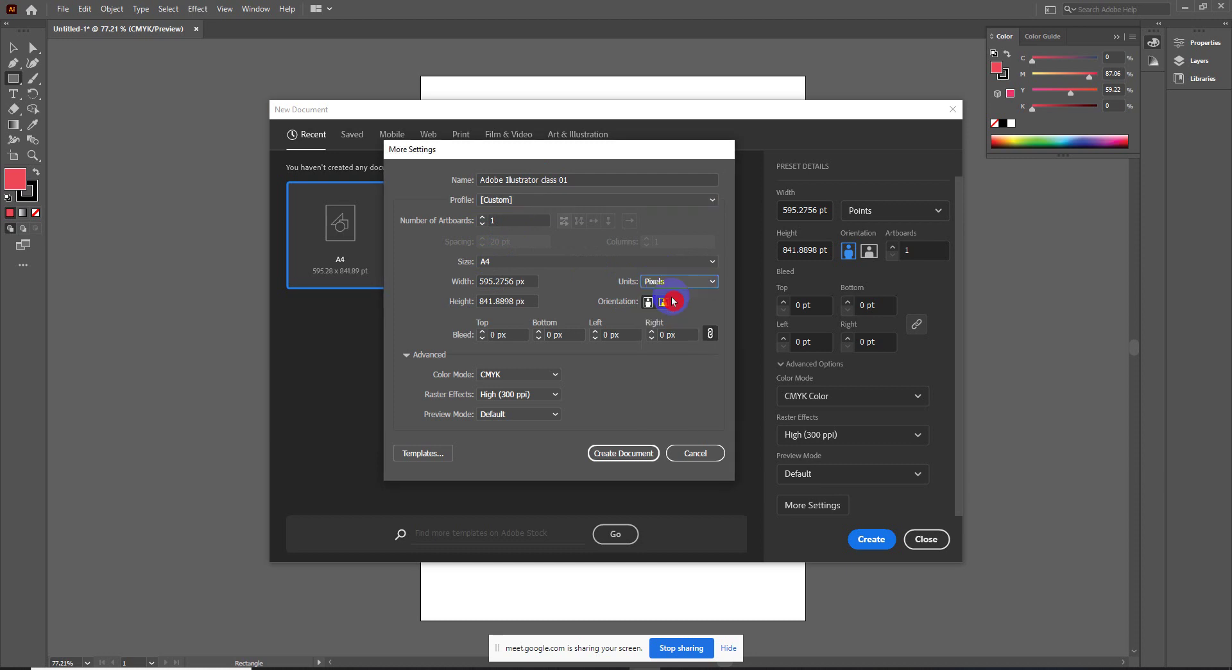
drag(510, 280, 443, 298)
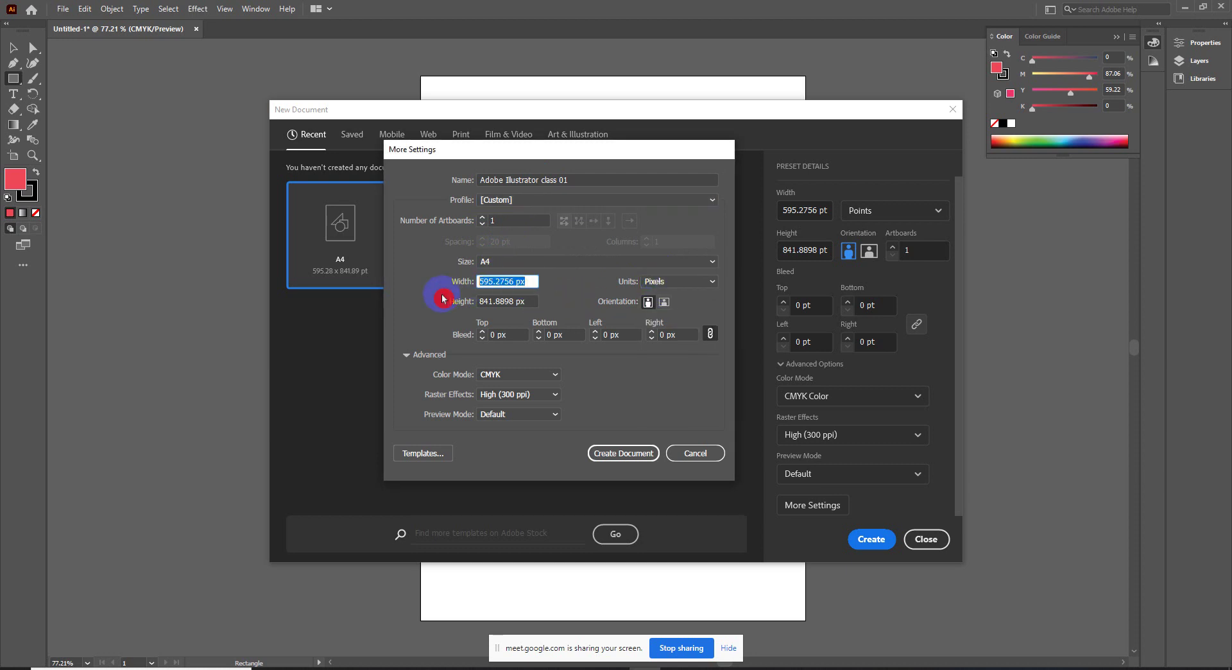
text(10000)
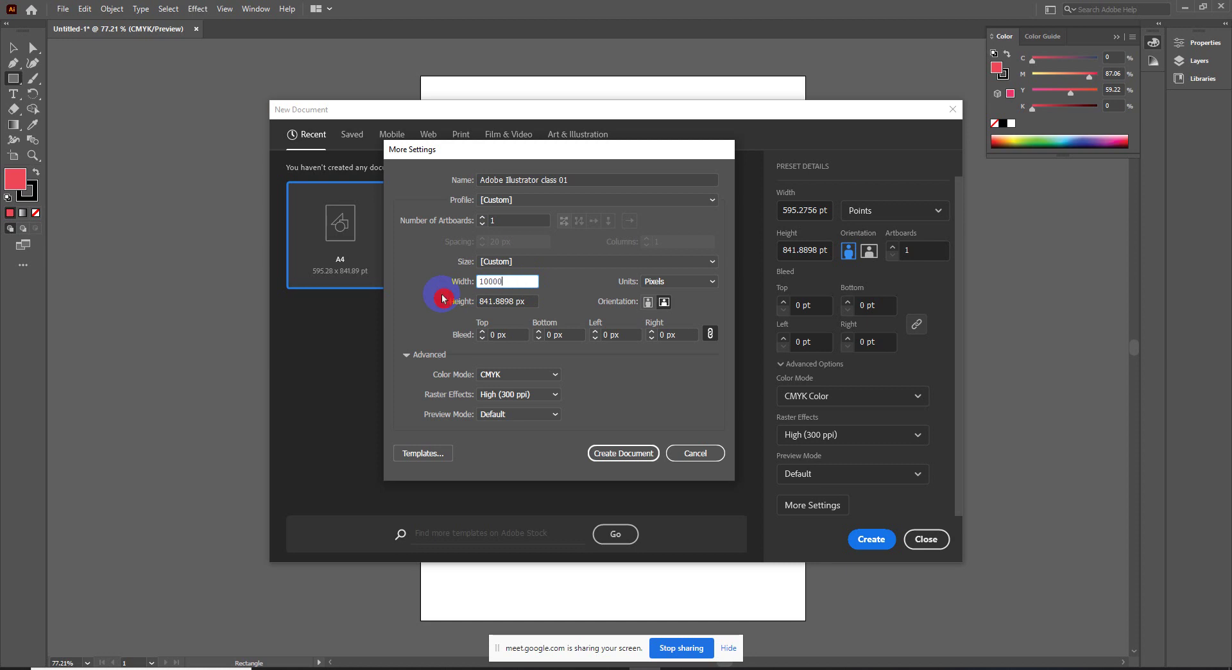
key(BackSpace)
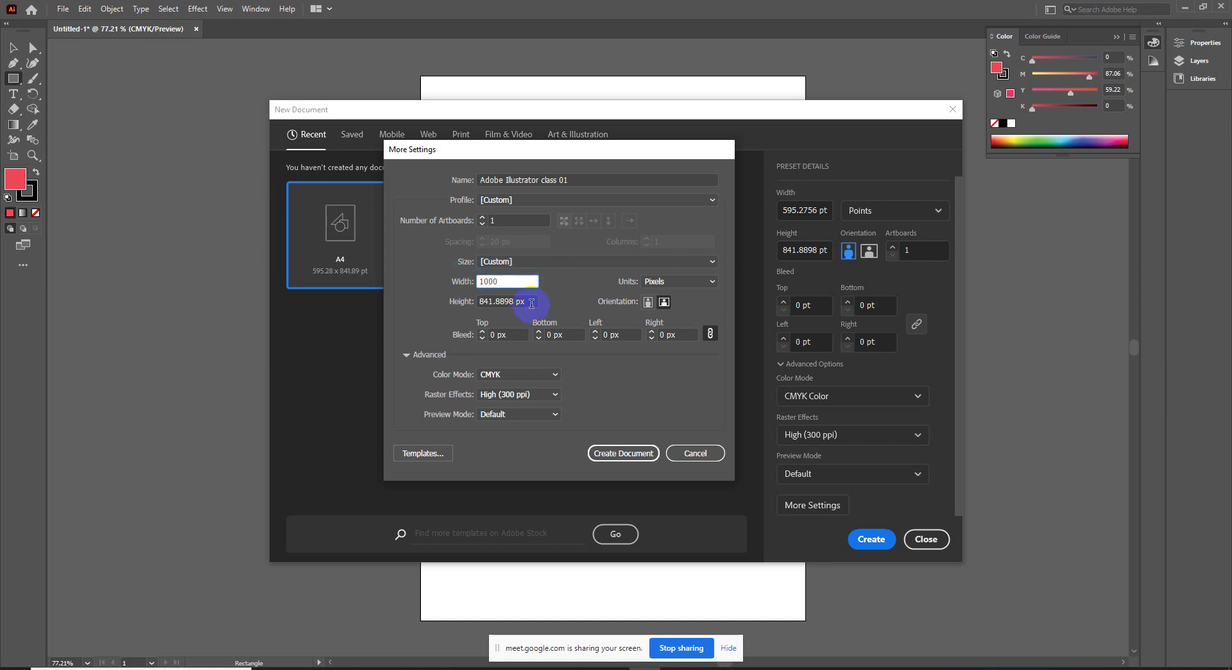
key(Tab)
text(1000)
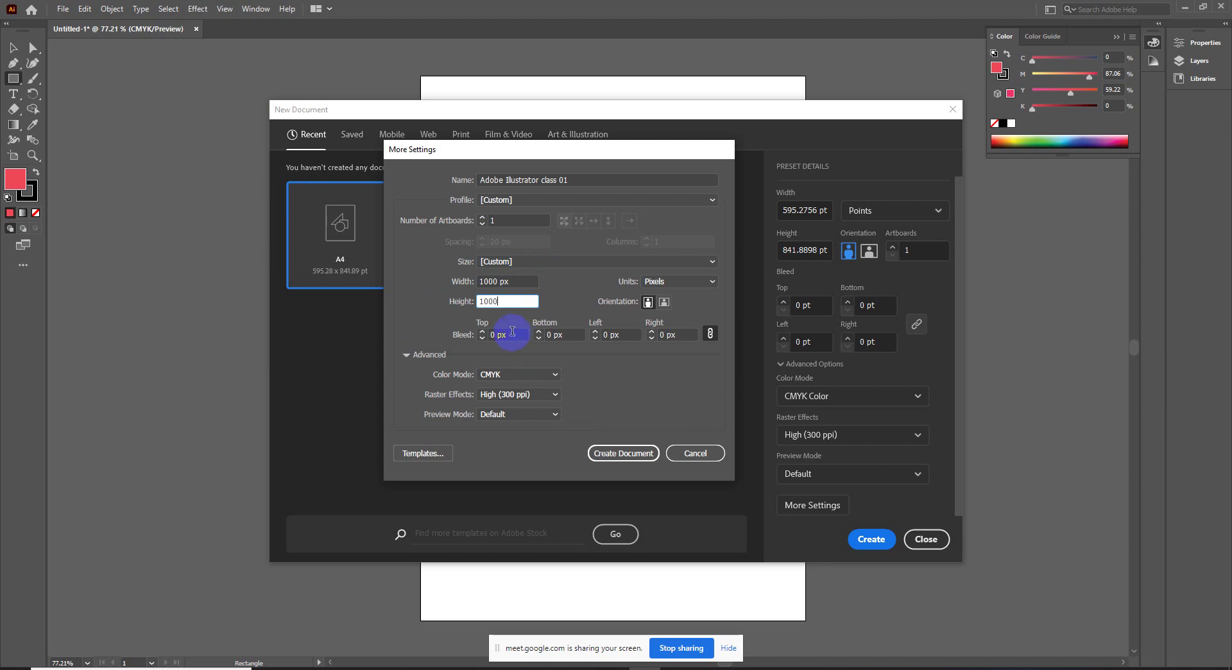
click(503, 375)
click(502, 403)
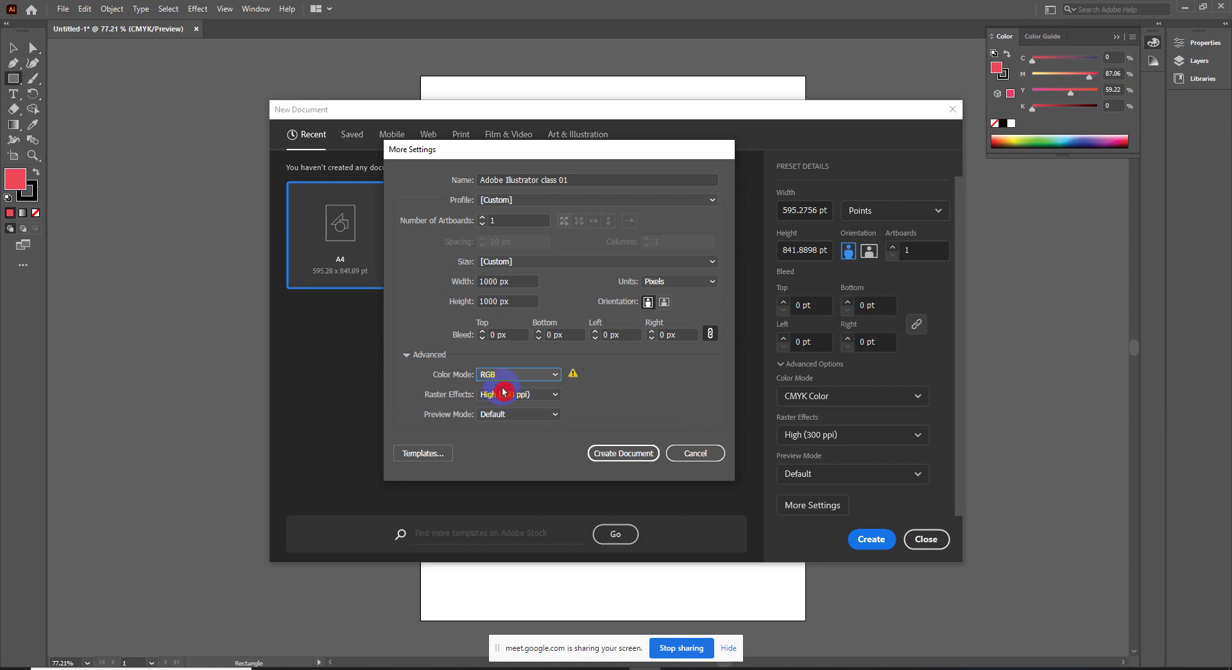
click(513, 395)
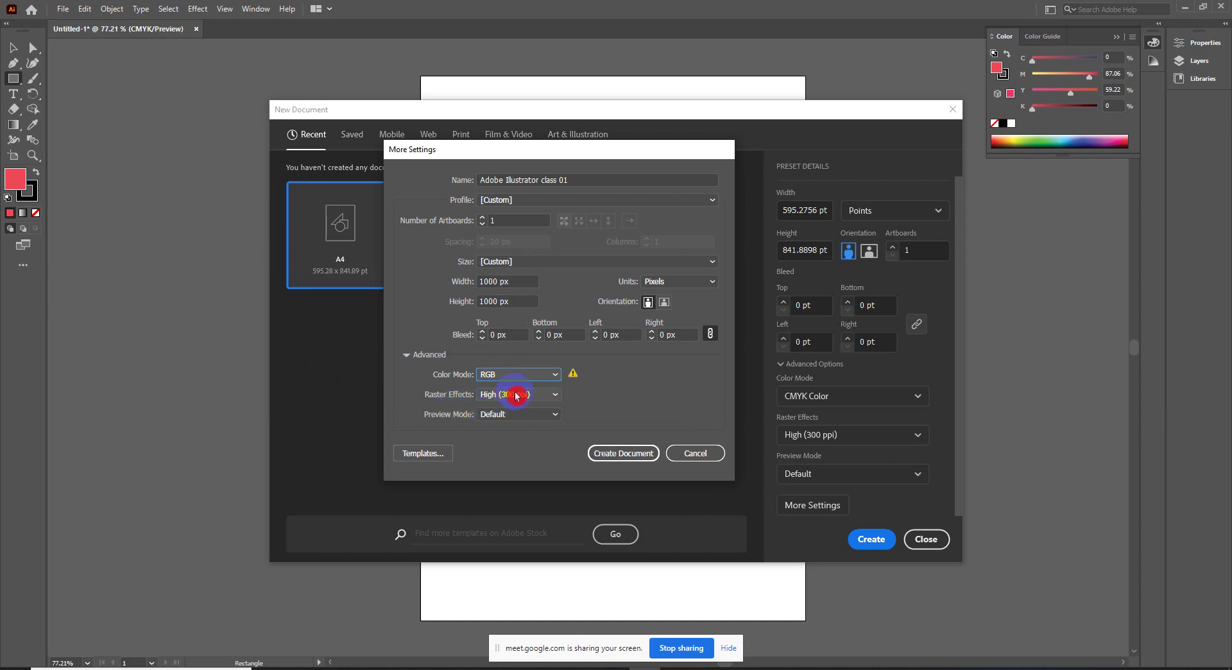
click(621, 455)
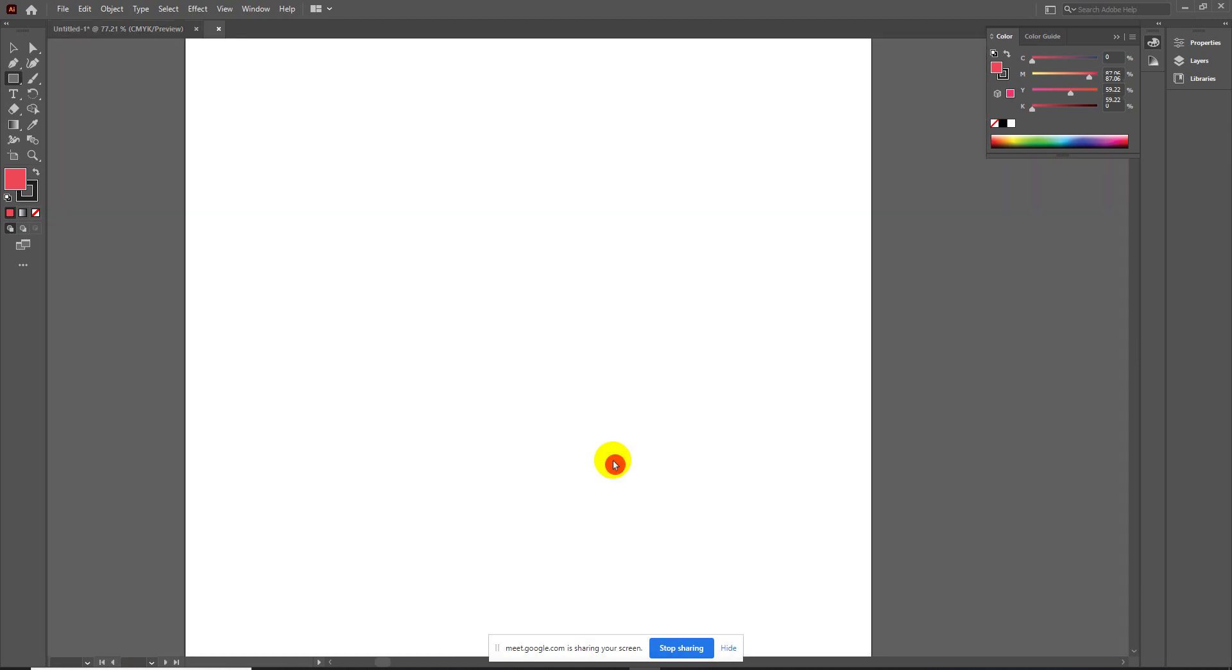
Step: Zoom the view on the new square artboard and return to the Selection tool
key(z)
mouse_move(585, 449)
mouse_down()
mouse_move(534, 437)
mouse_move(603, 426)
mouse_up()
click(1115, 37)
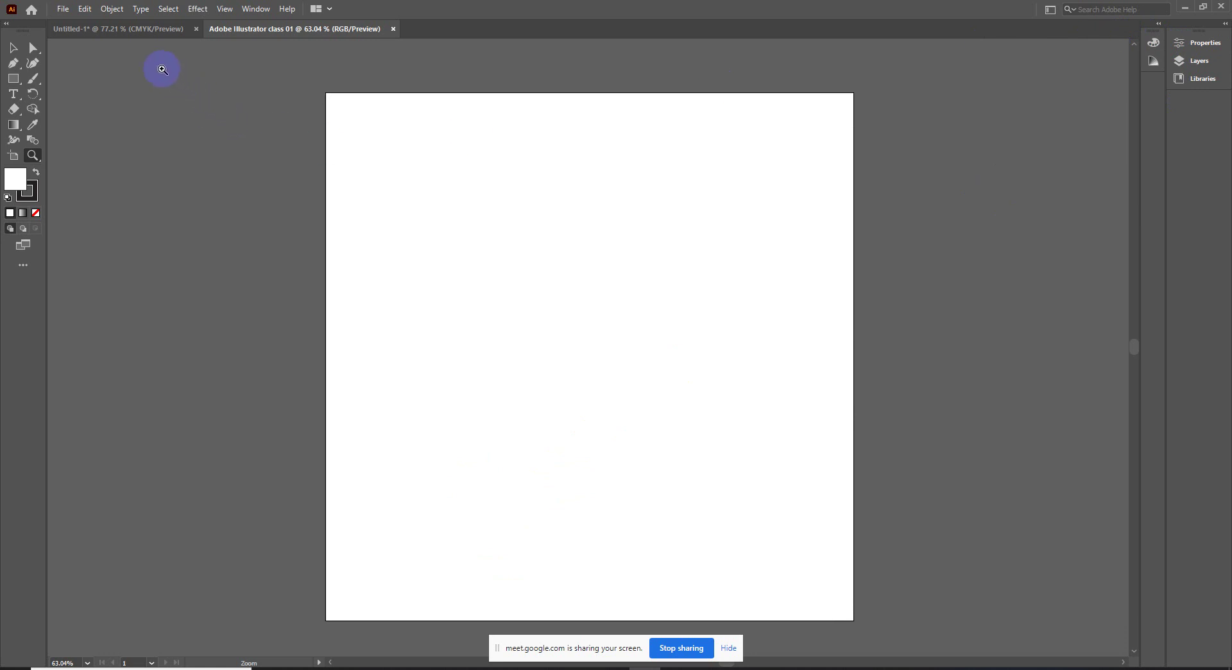
click(33, 46)
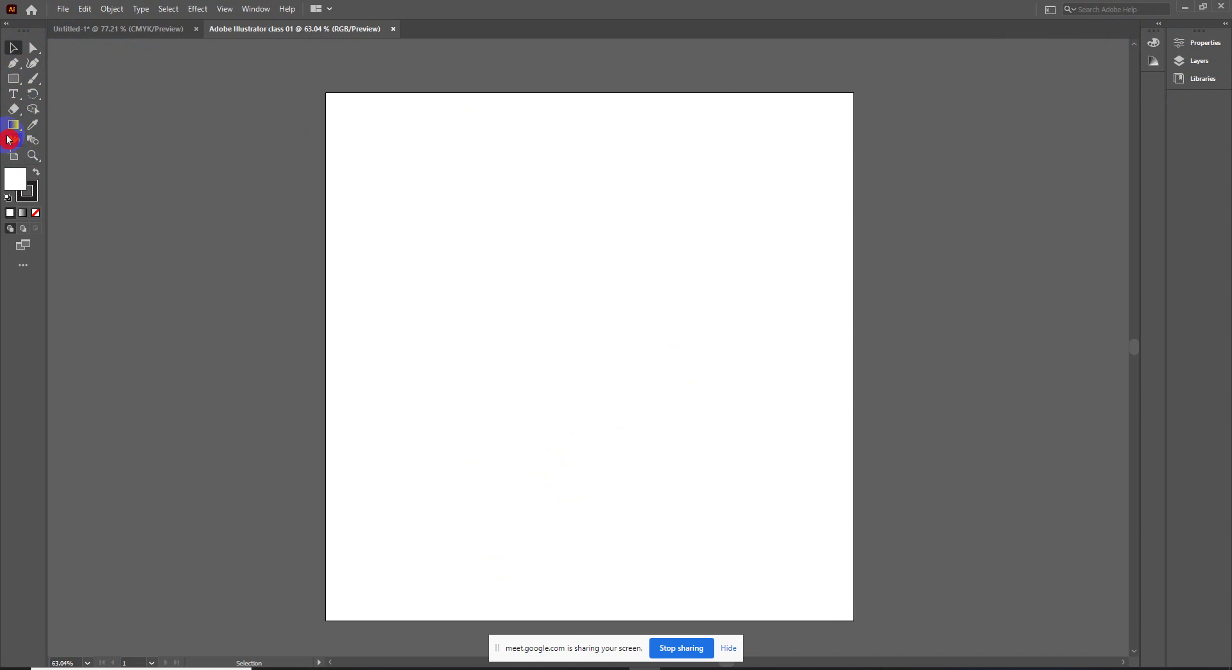
Step: Switch to the Essentials Classic workspace with Properties docked first in the Libraries group
click(1053, 13)
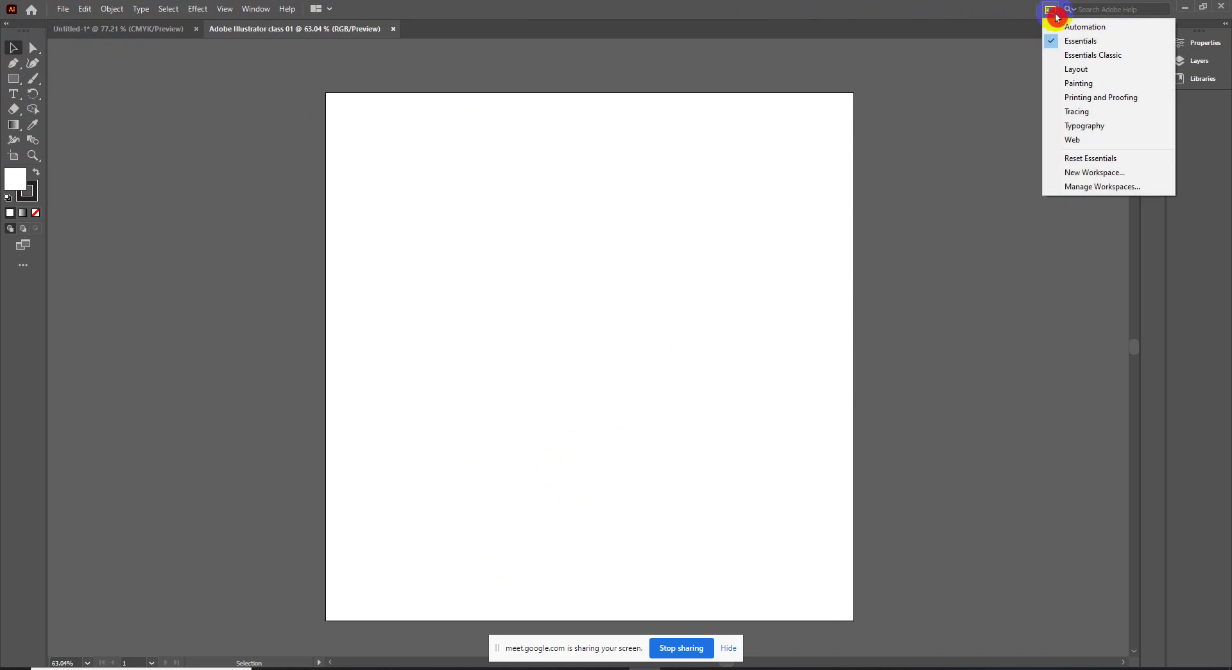
click(1082, 56)
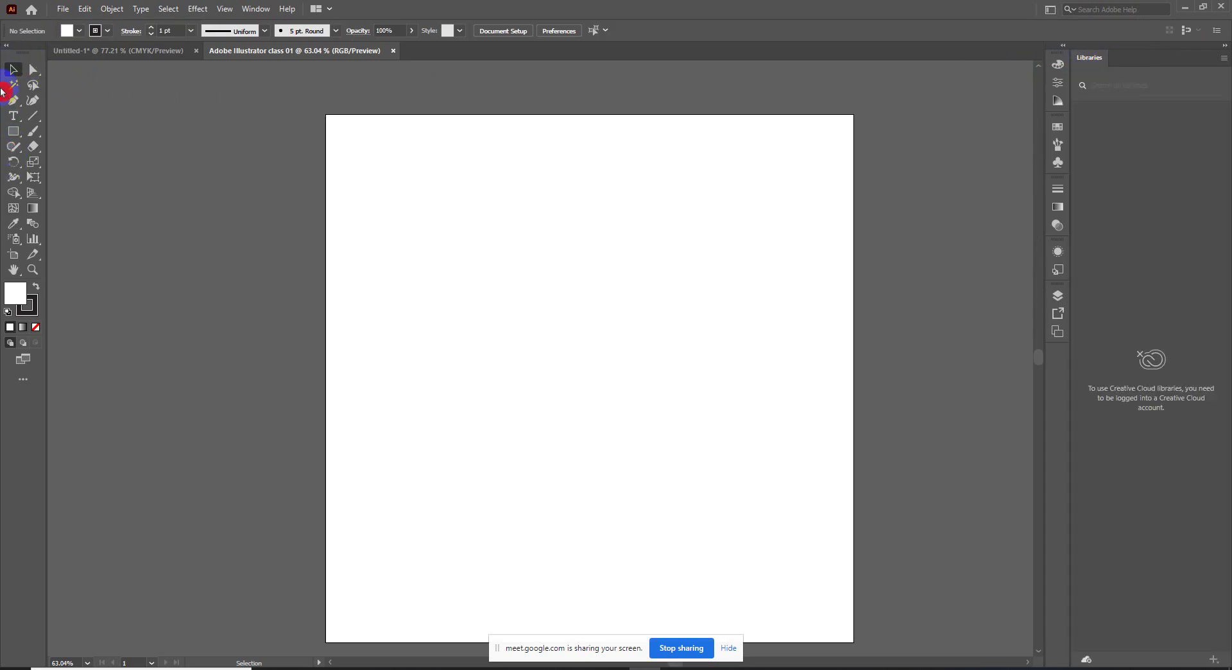
drag(1067, 92, 1106, 58)
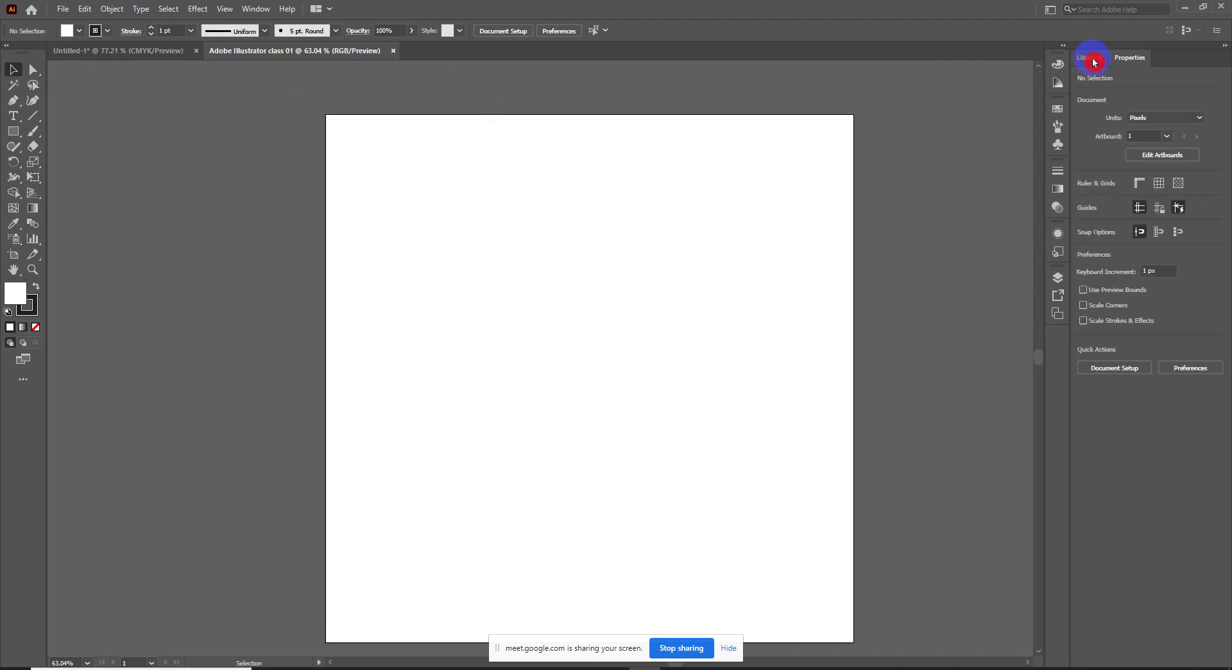
drag(1106, 63, 1058, 50)
click(1050, 9)
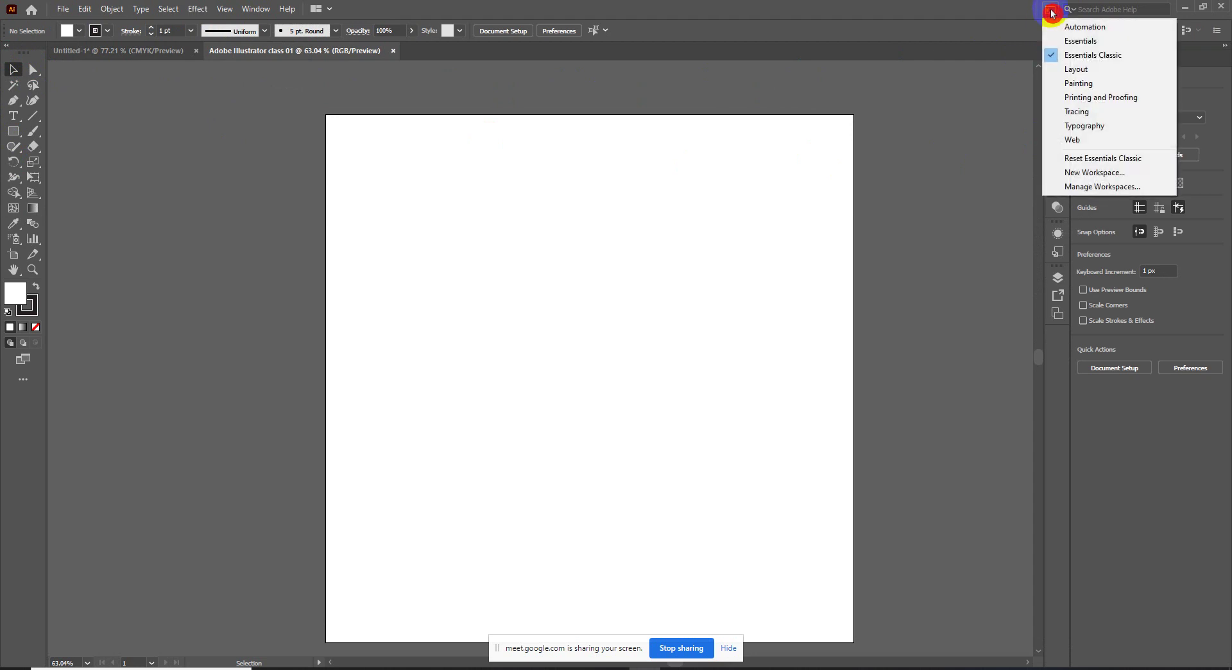
click(997, 37)
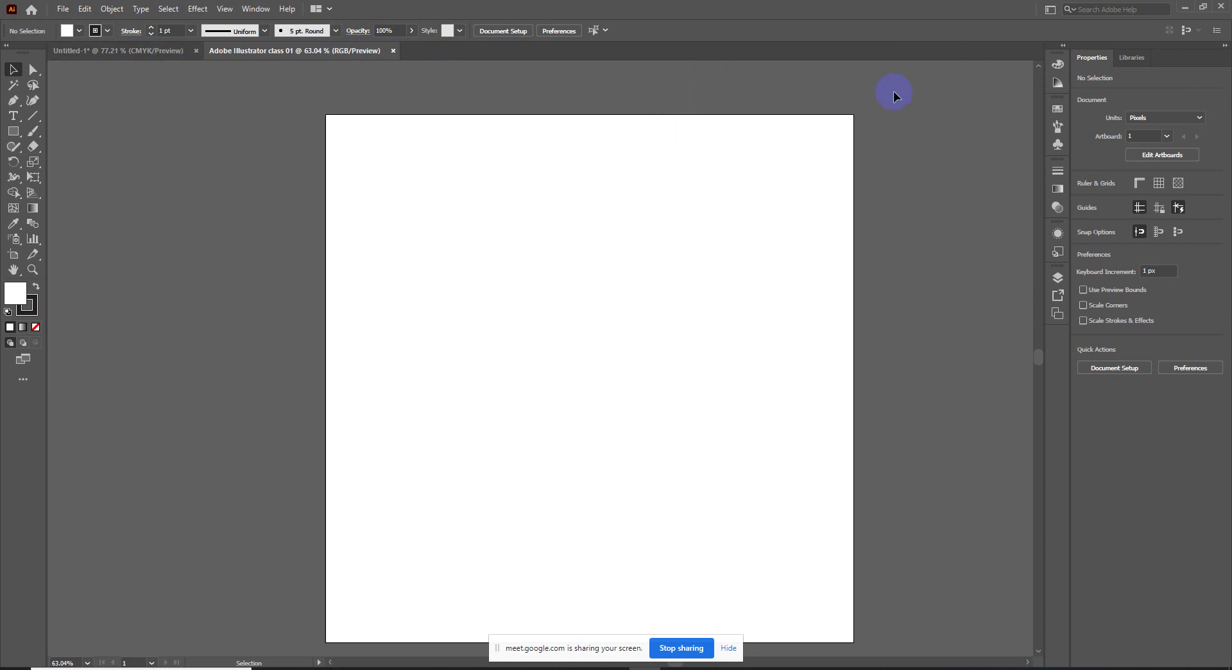
Step: Start a new document from the A4 preset and show its More Settings
scroll(363, 115, down, 1)
click(64, 13)
click(83, 26)
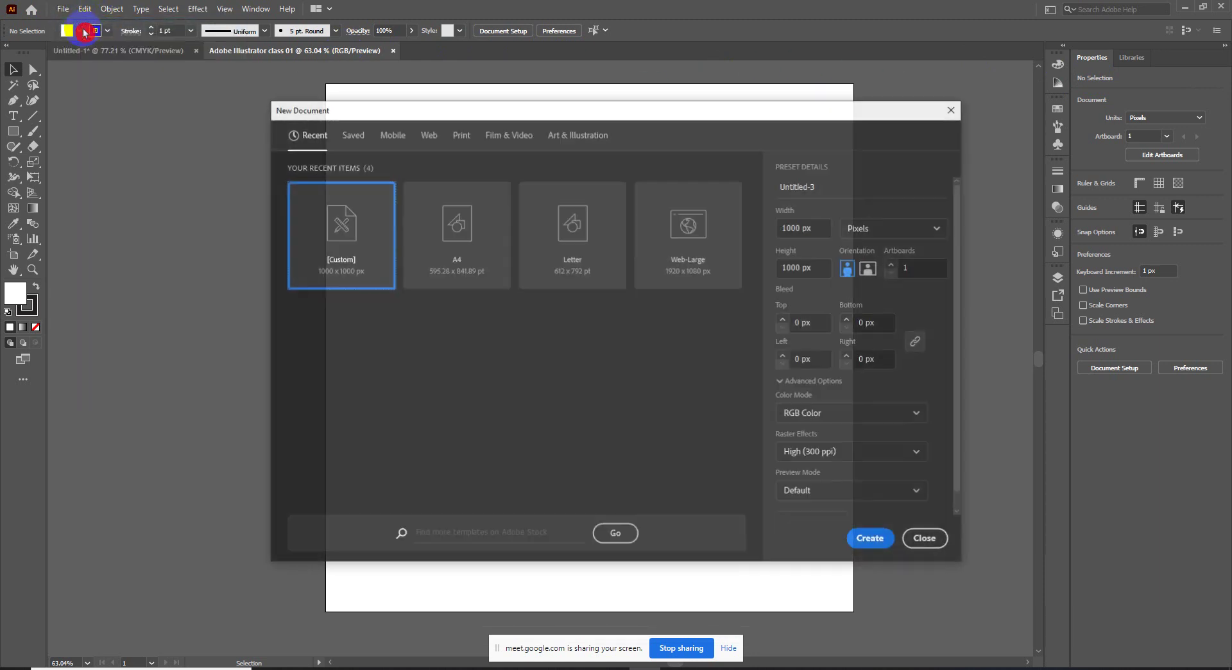
click(443, 255)
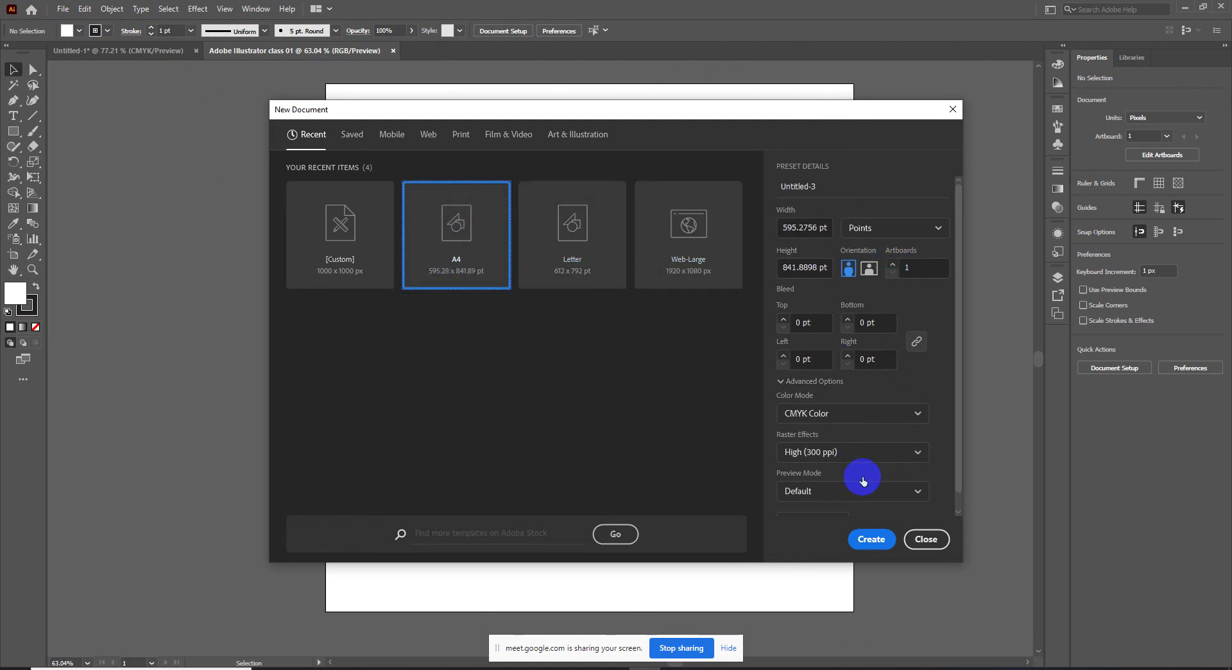
scroll(840, 482, down, 1)
click(820, 505)
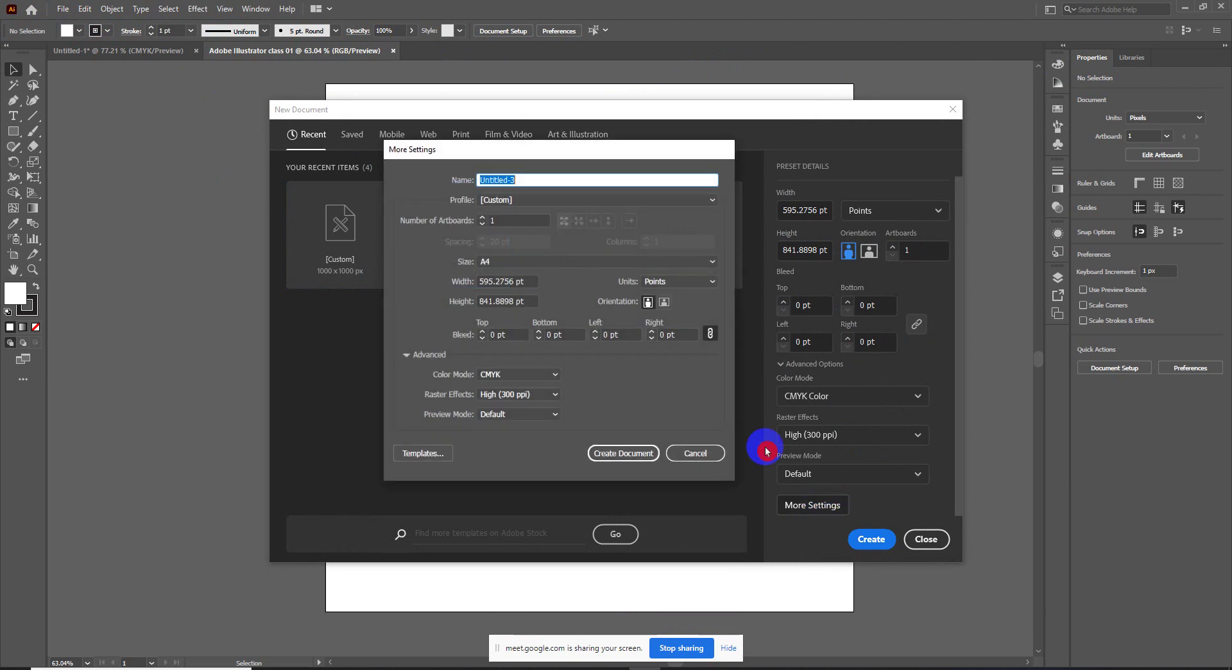
Step: Set the artboard count to 6 in three columns and create the document
click(482, 218)
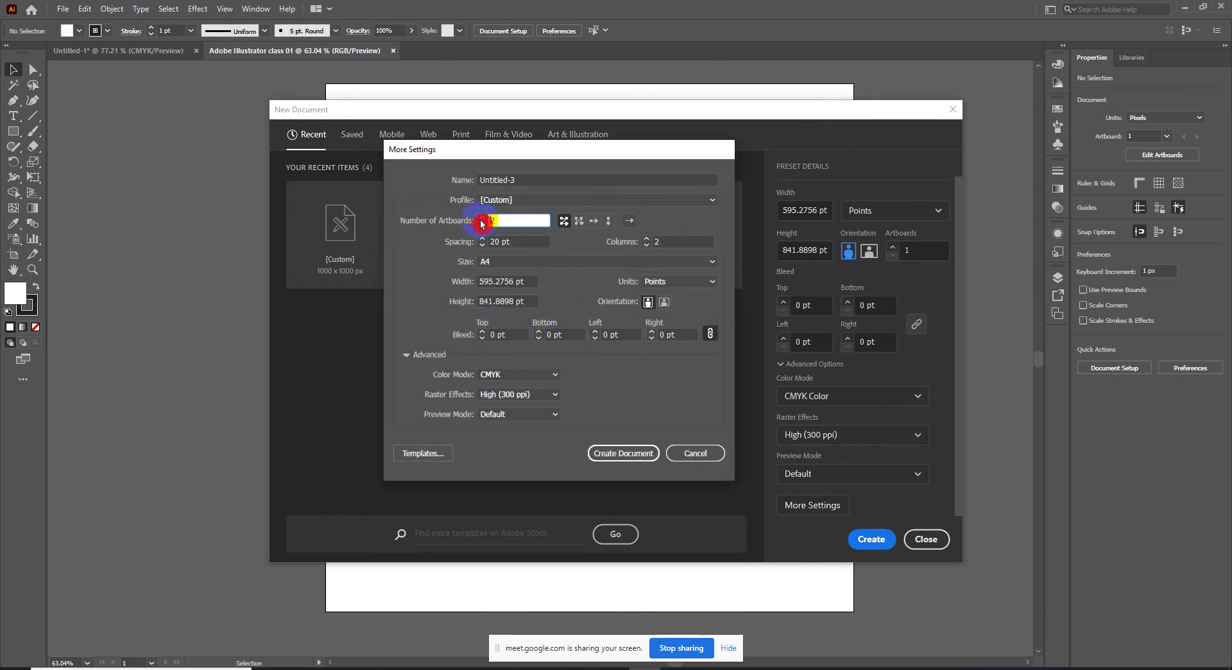
click(482, 219)
text(6)
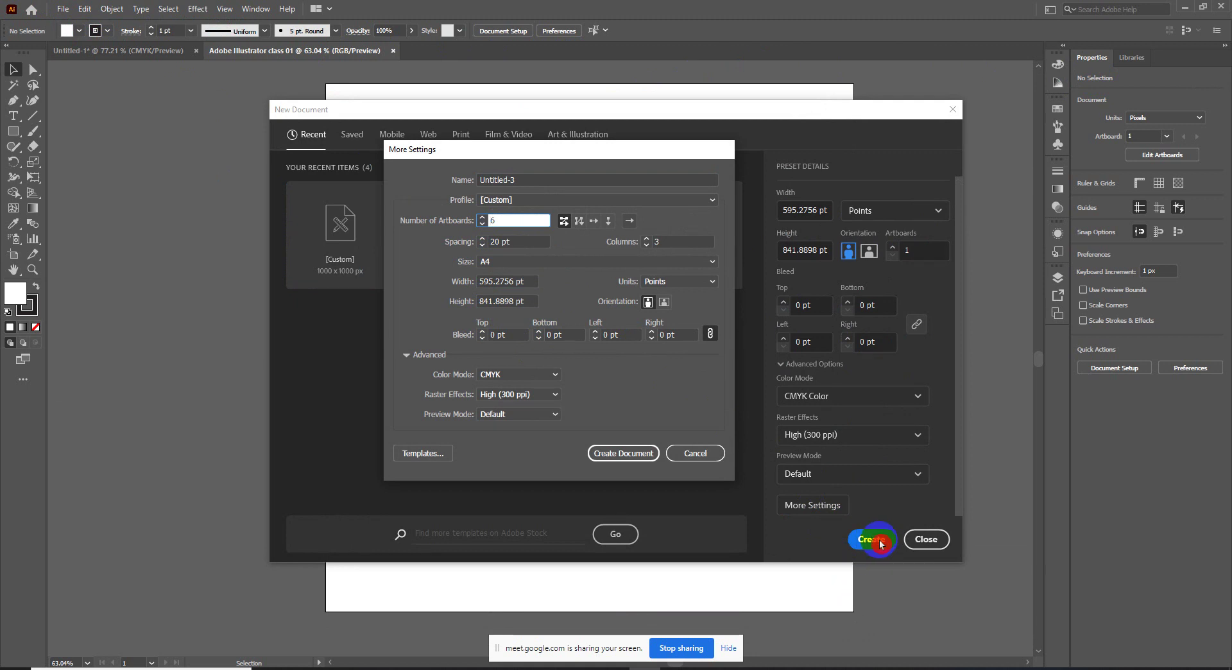
click(623, 454)
click(873, 540)
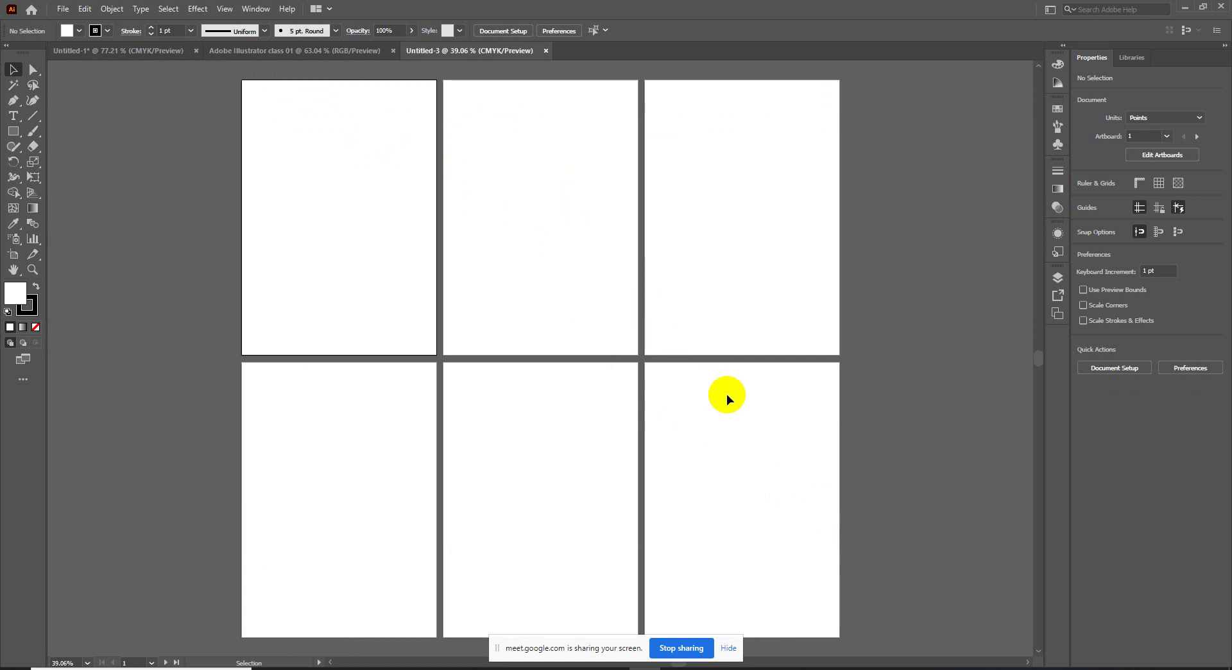
click(63, 11)
click(73, 23)
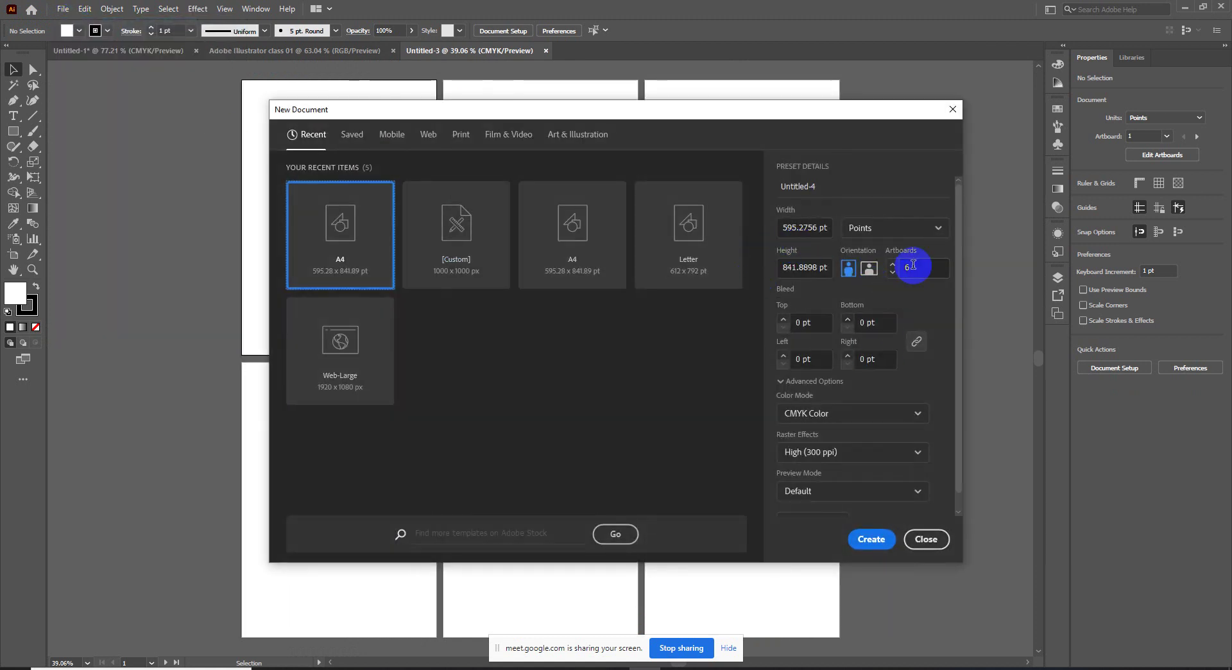
Step: Set the units to Inches and the bleed to 0.125 in, then create the document
click(881, 233)
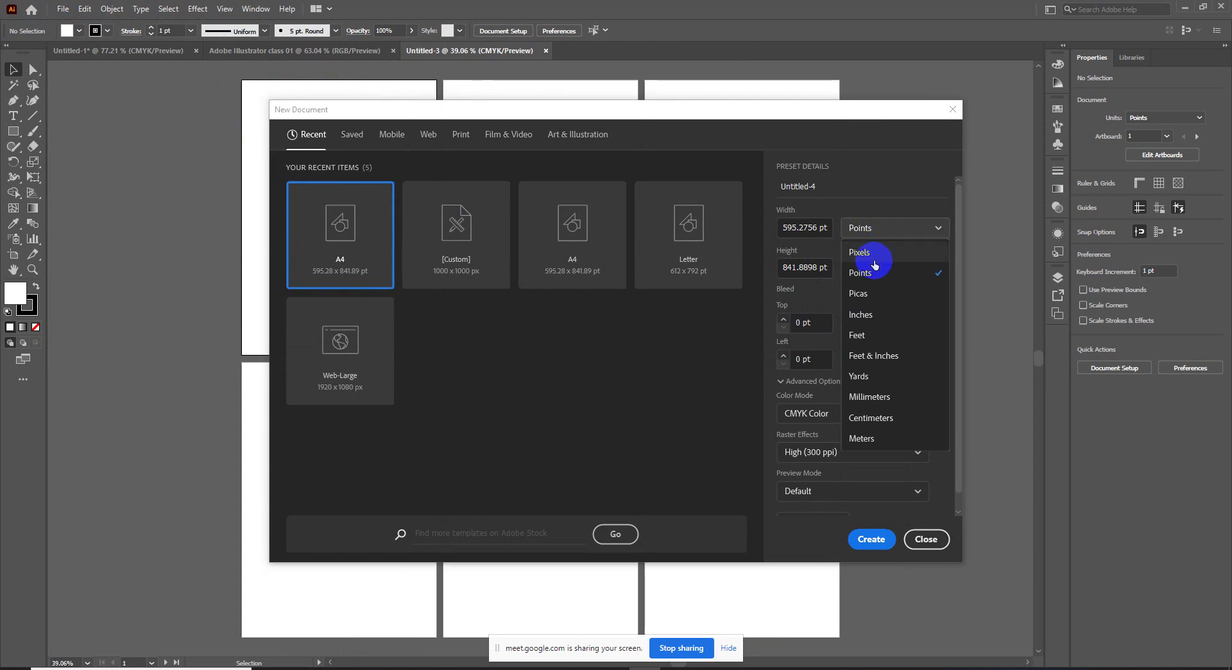
click(861, 314)
click(810, 320)
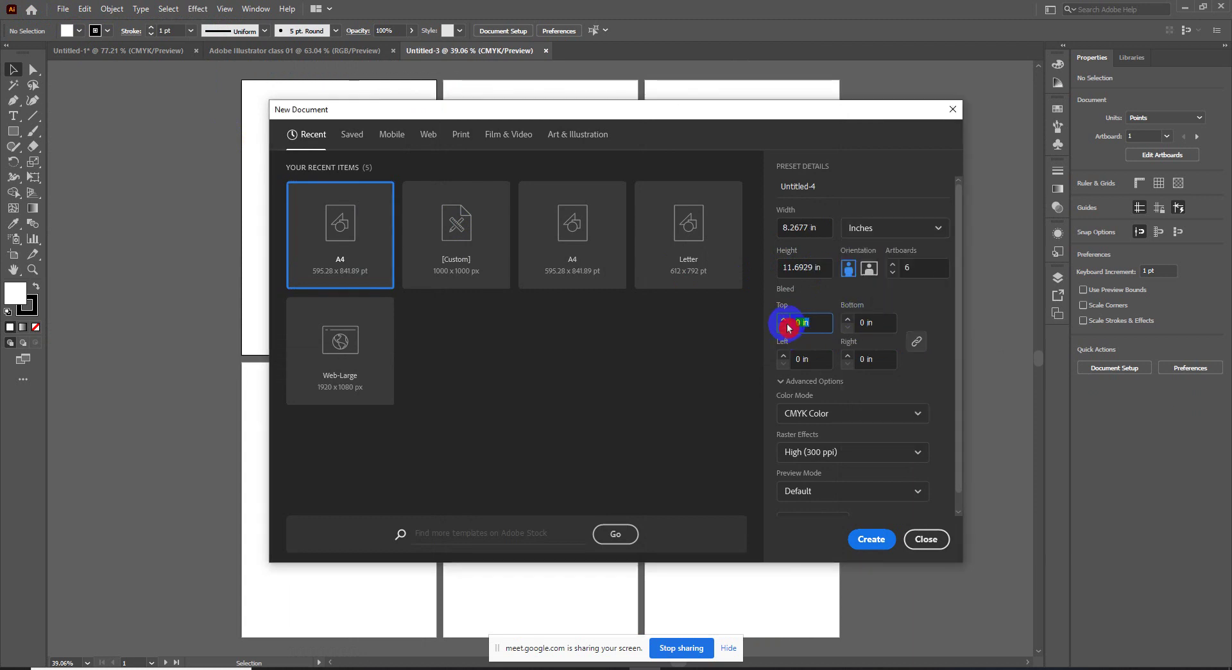
click(784, 320)
click(870, 539)
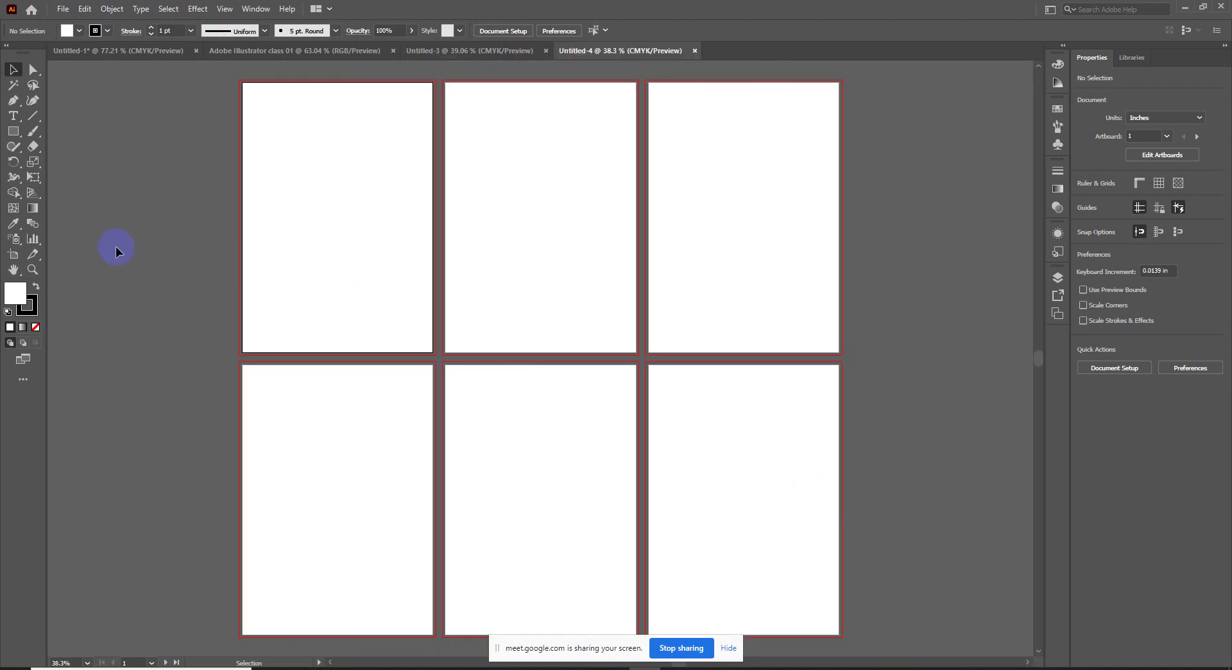
Step: Zoom in on the first artboard, zoom out to all six, then return to Selection
key(z)
drag(176, 245, 371, 213)
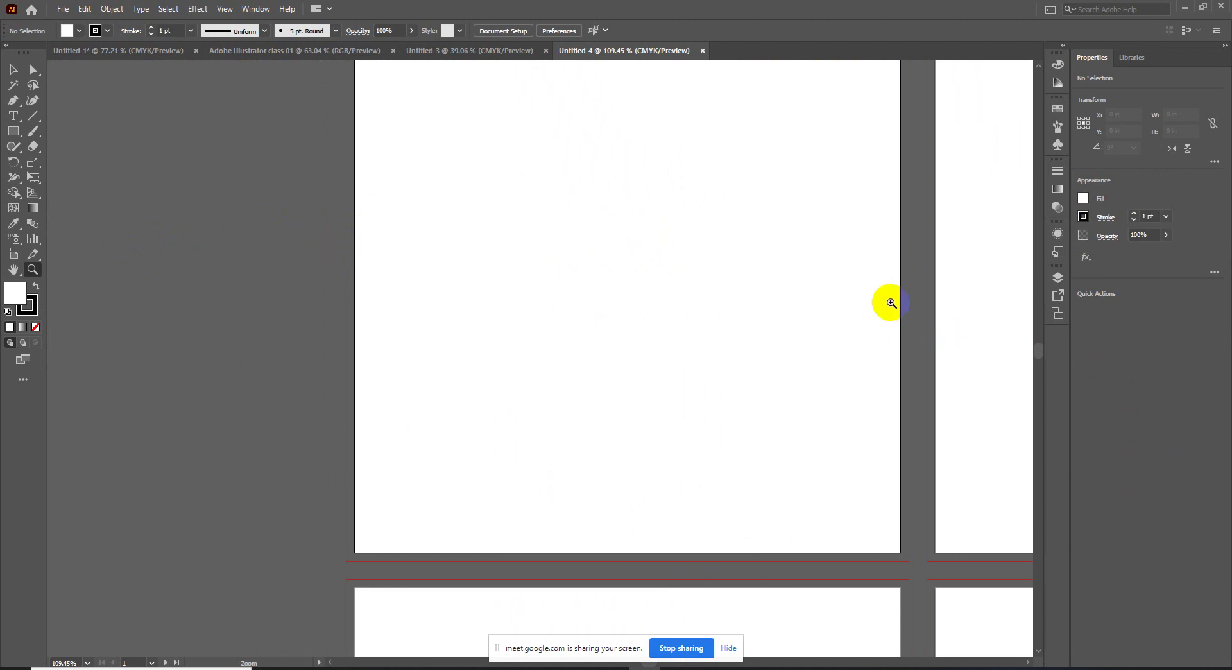
mouse_move(864, 303)
mouse_down()
mouse_move(754, 340)
mouse_move(478, 349)
mouse_up()
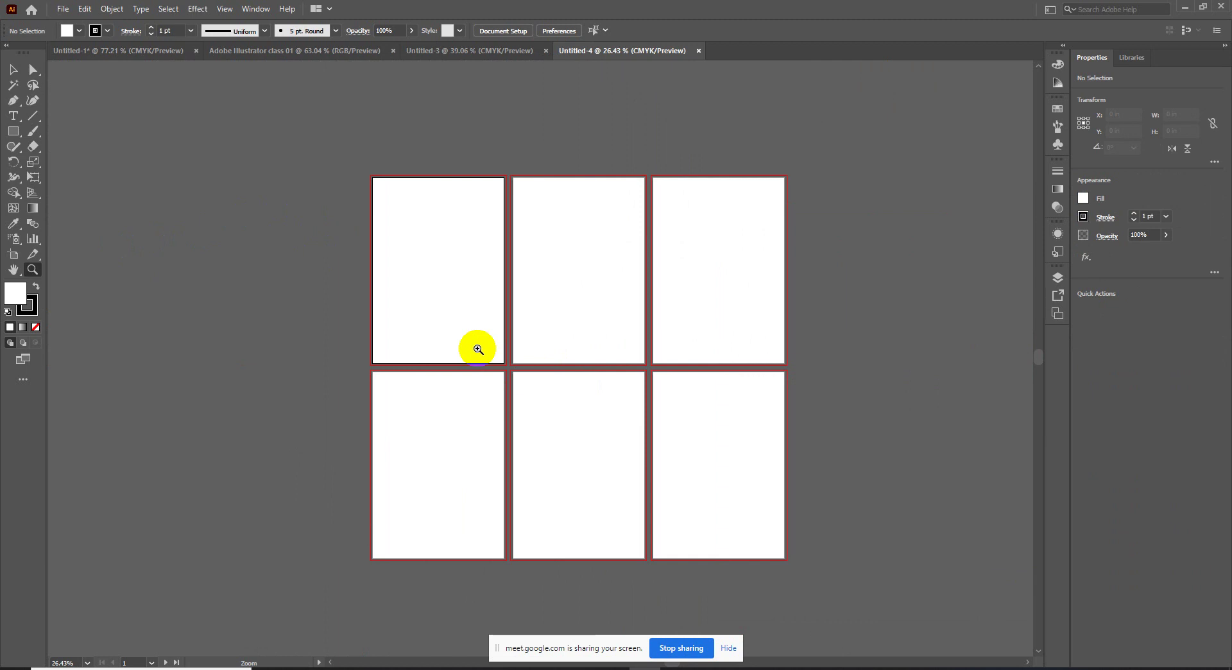
key(v)
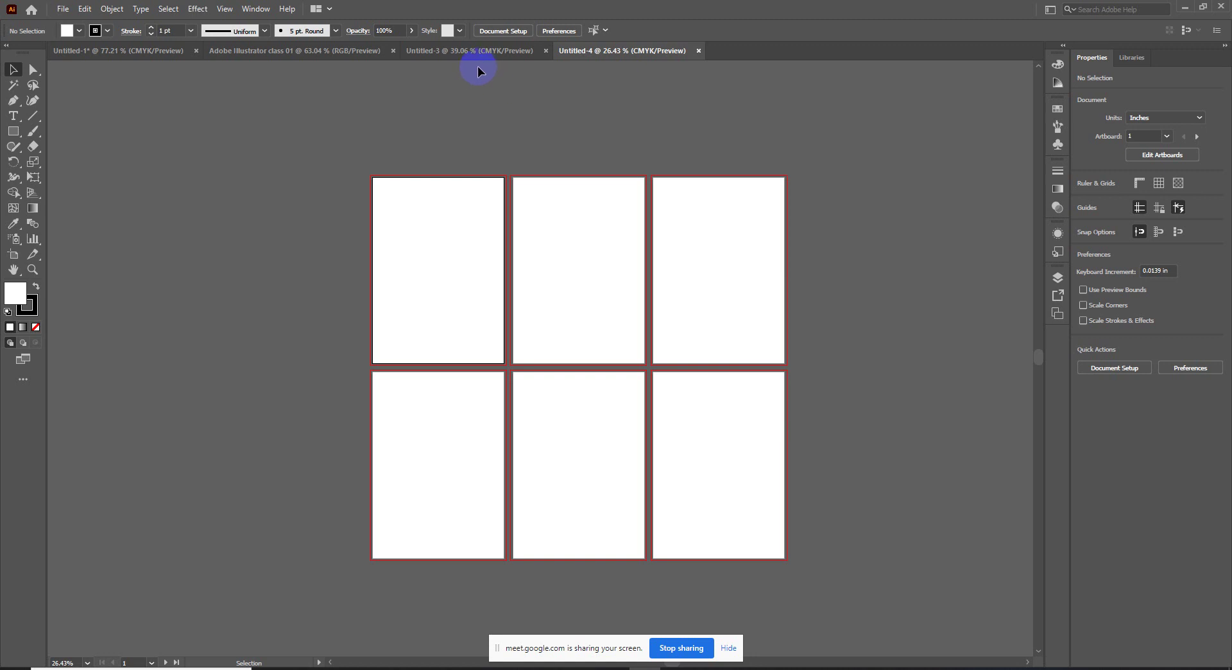
Step: Return to the Adobe Illustrator class 01 document, zoom out, and select the Rectangle Tool
click(268, 55)
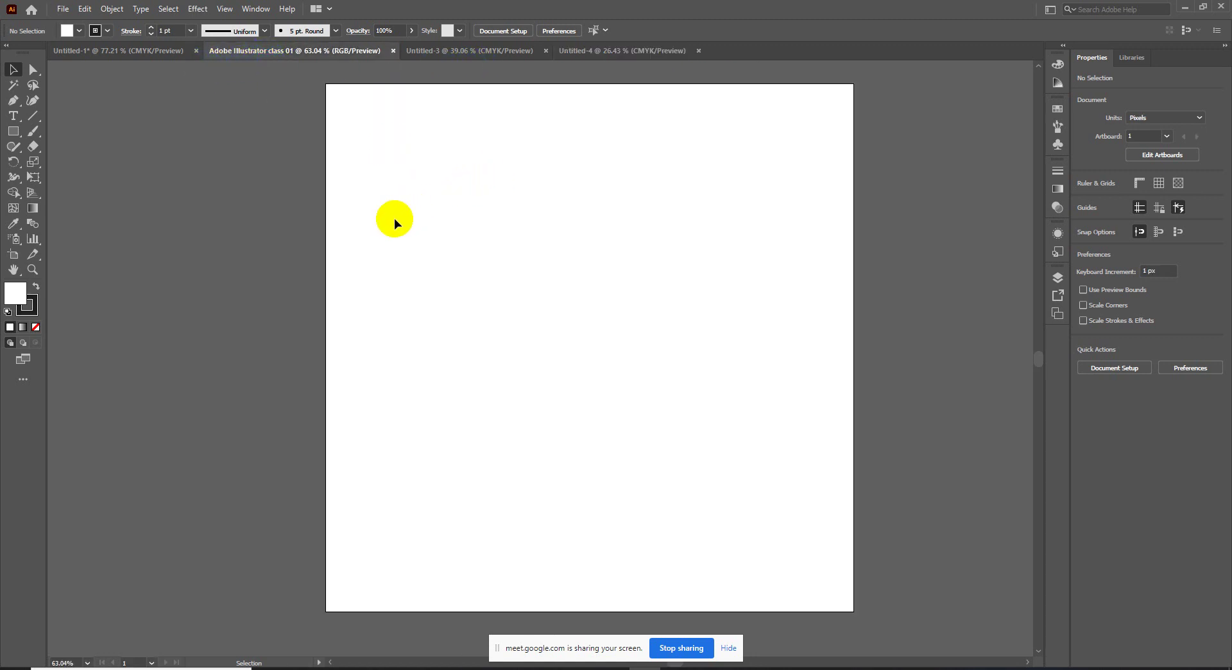
key(z)
mouse_move(427, 222)
mouse_down()
mouse_move(390, 244)
mouse_move(391, 289)
mouse_up()
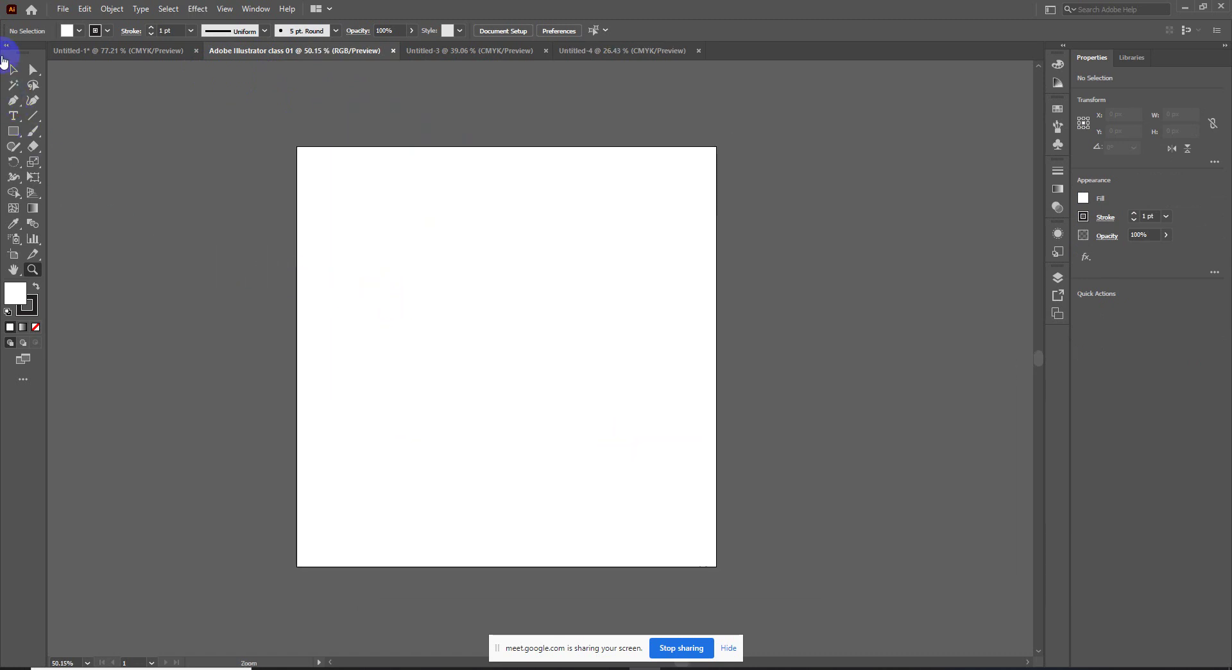
click(11, 143)
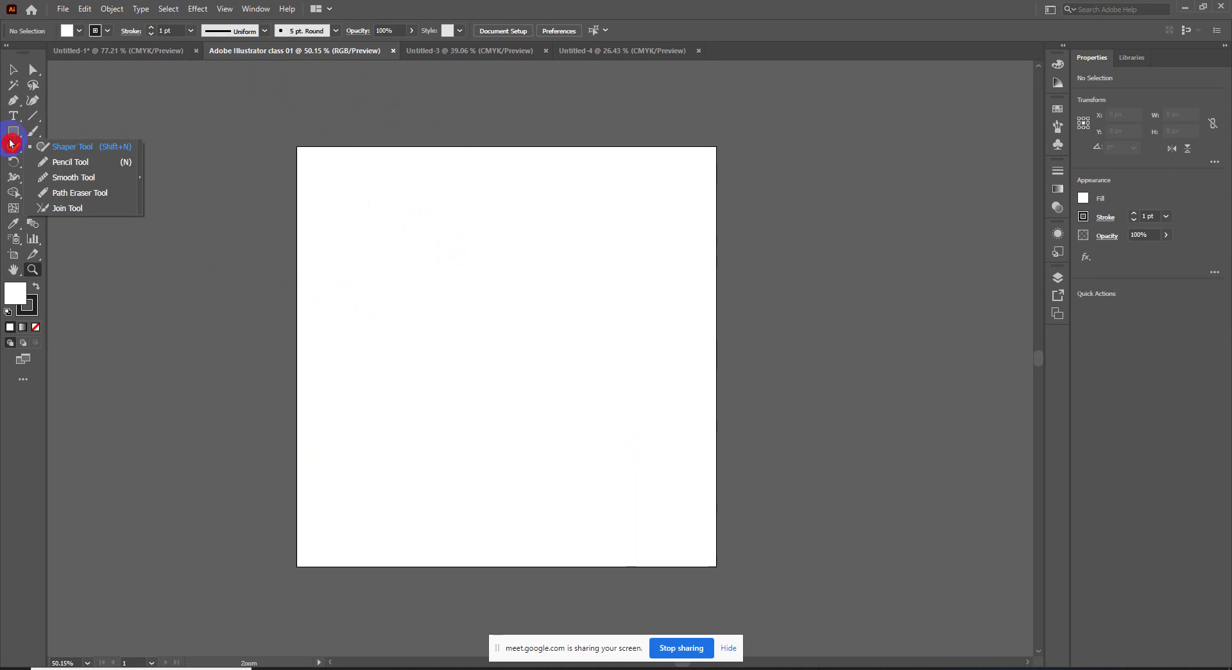
click(13, 132)
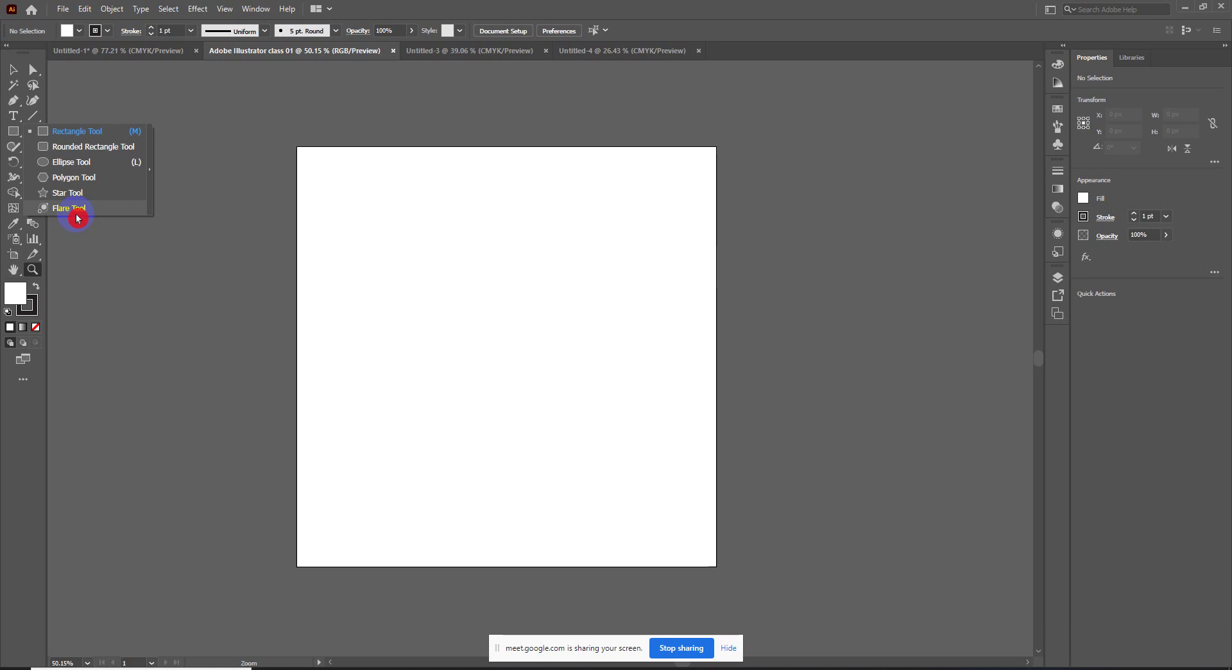
click(115, 134)
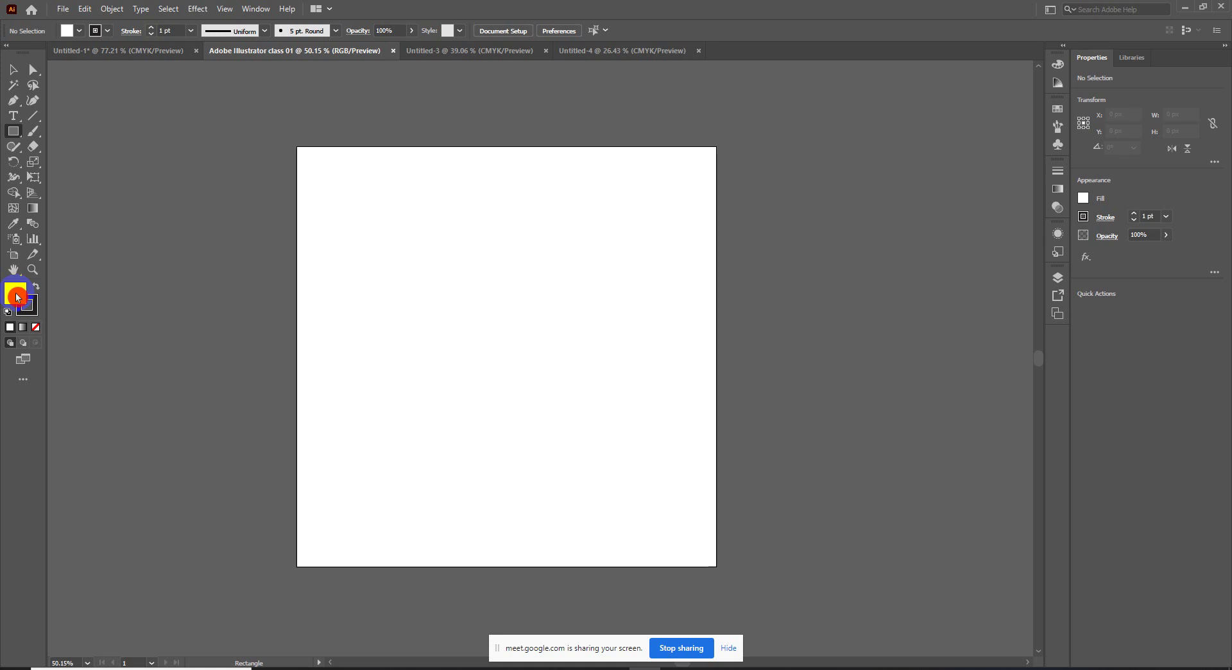
Step: Set the fill to pure red FF0000 and the stroke to near-black #1D1E21
double_click(17, 297)
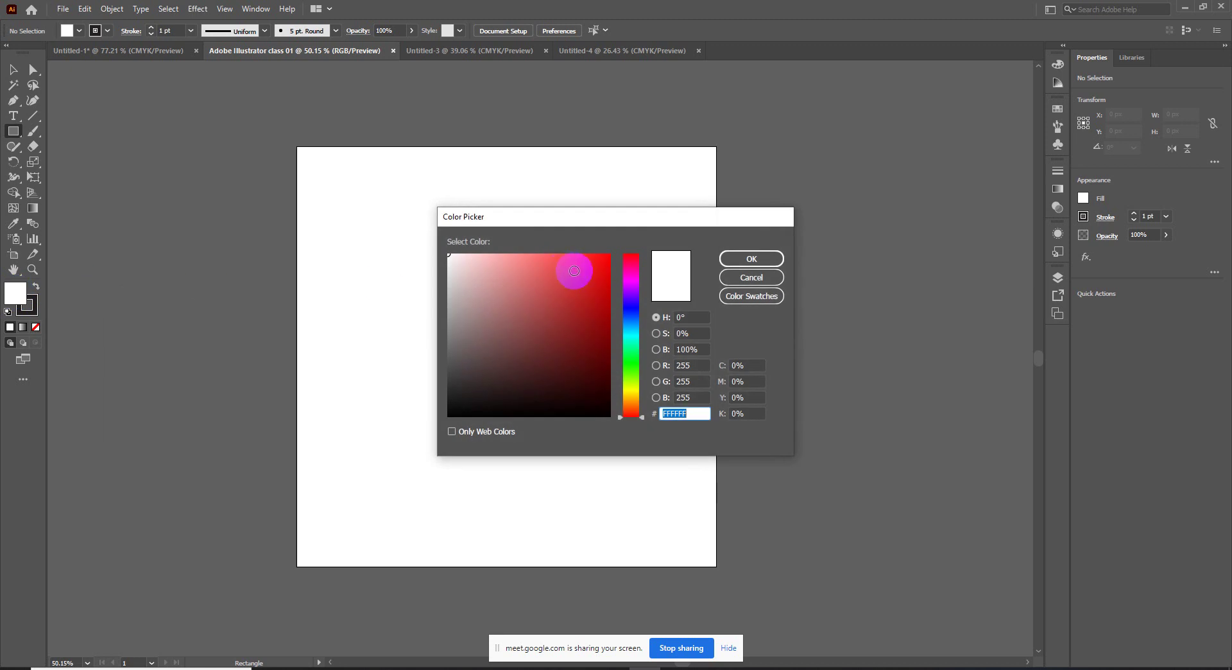
drag(572, 269, 613, 254)
click(740, 263)
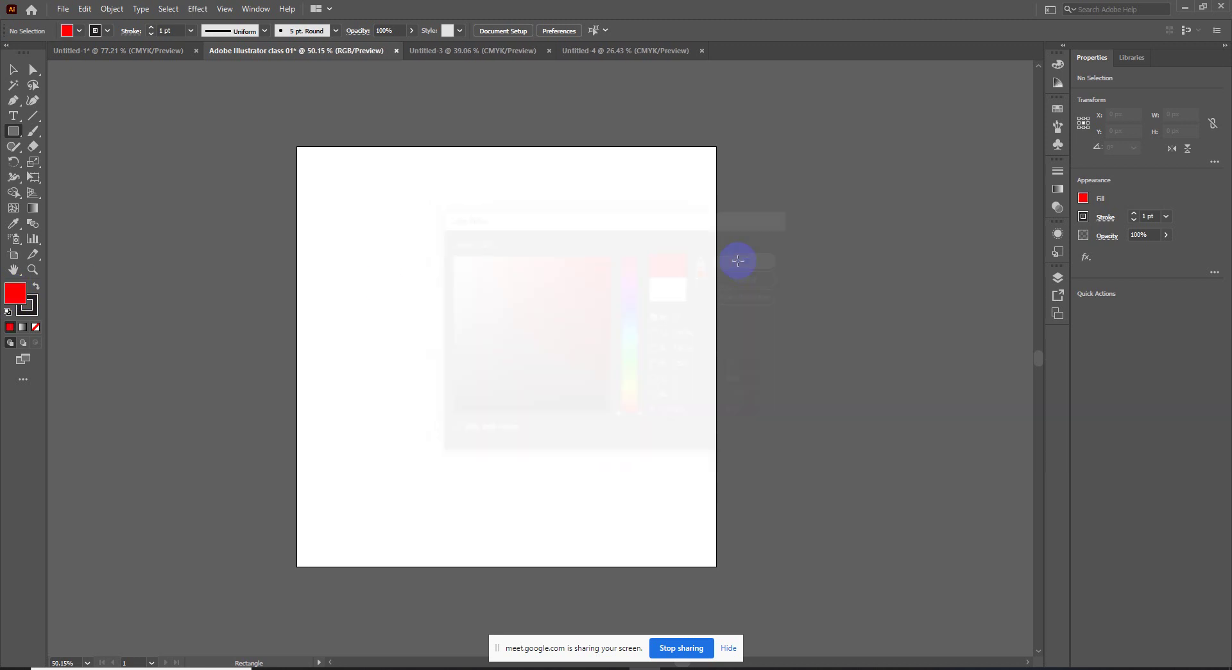
double_click(29, 306)
click(631, 310)
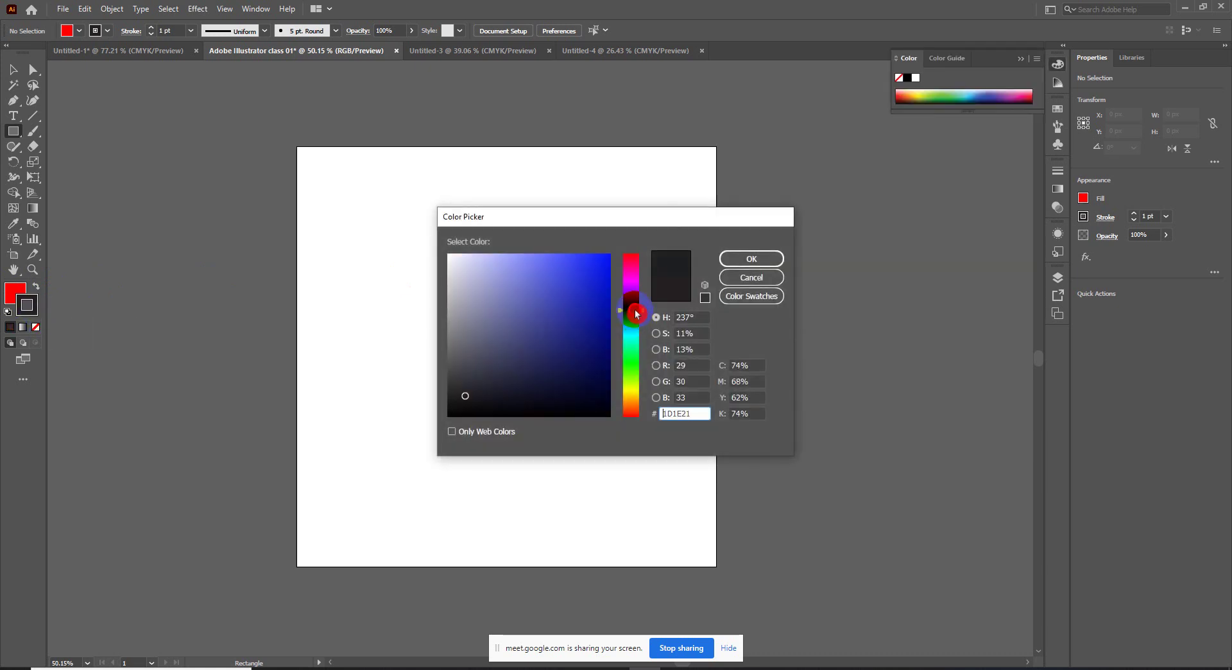
click(757, 260)
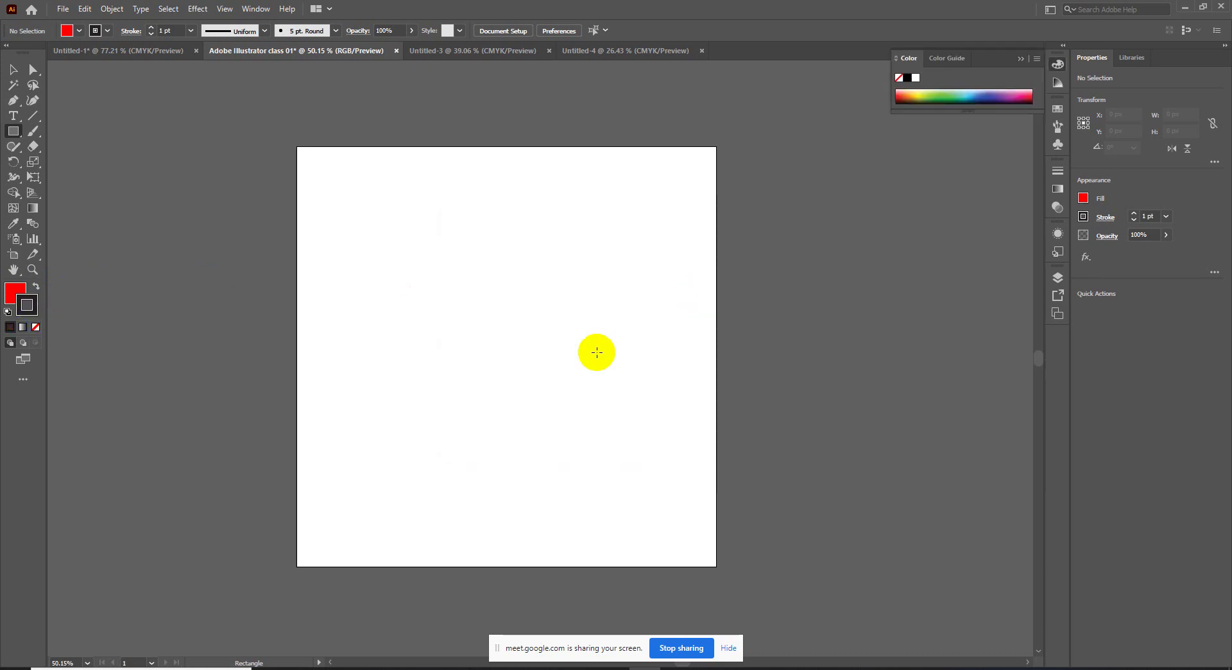
Step: Toggle the fill to None and back, then set the stroke to None in the toolbar
click(16, 293)
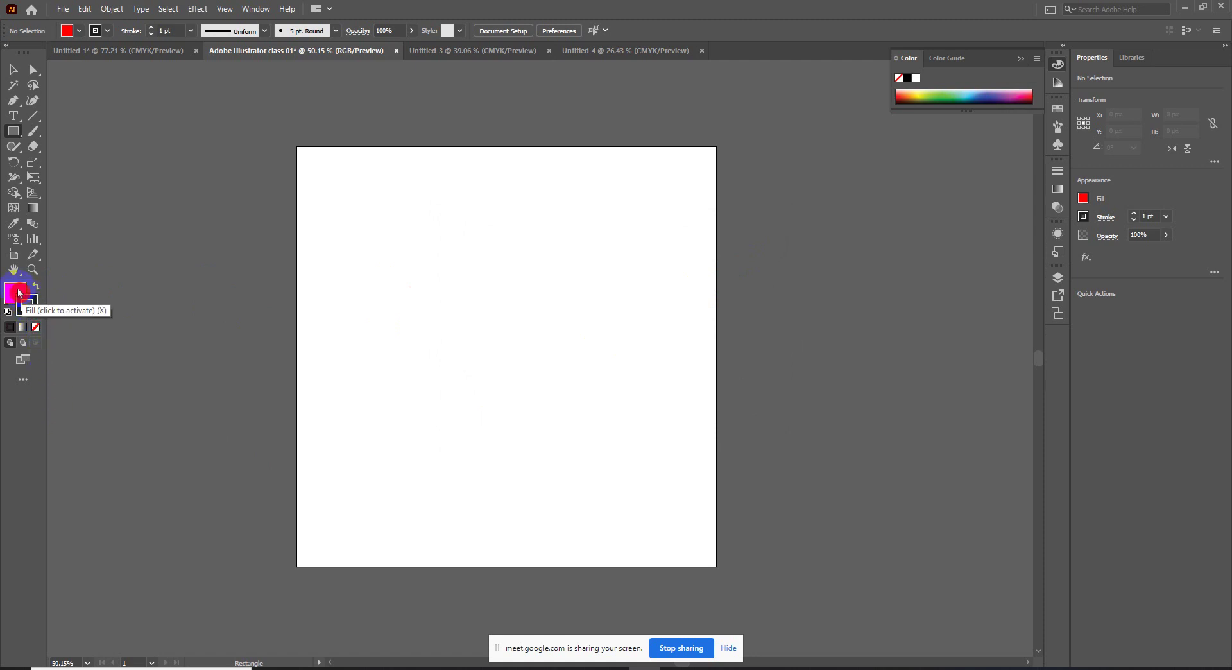
click(36, 327)
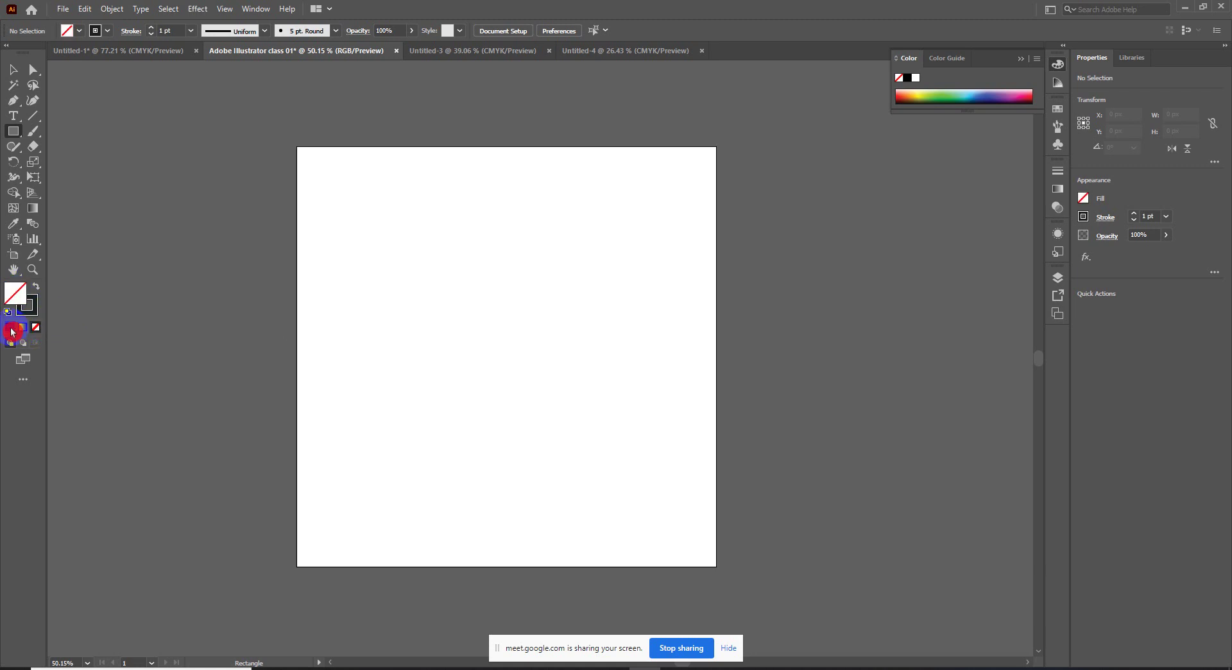
click(10, 329)
click(31, 308)
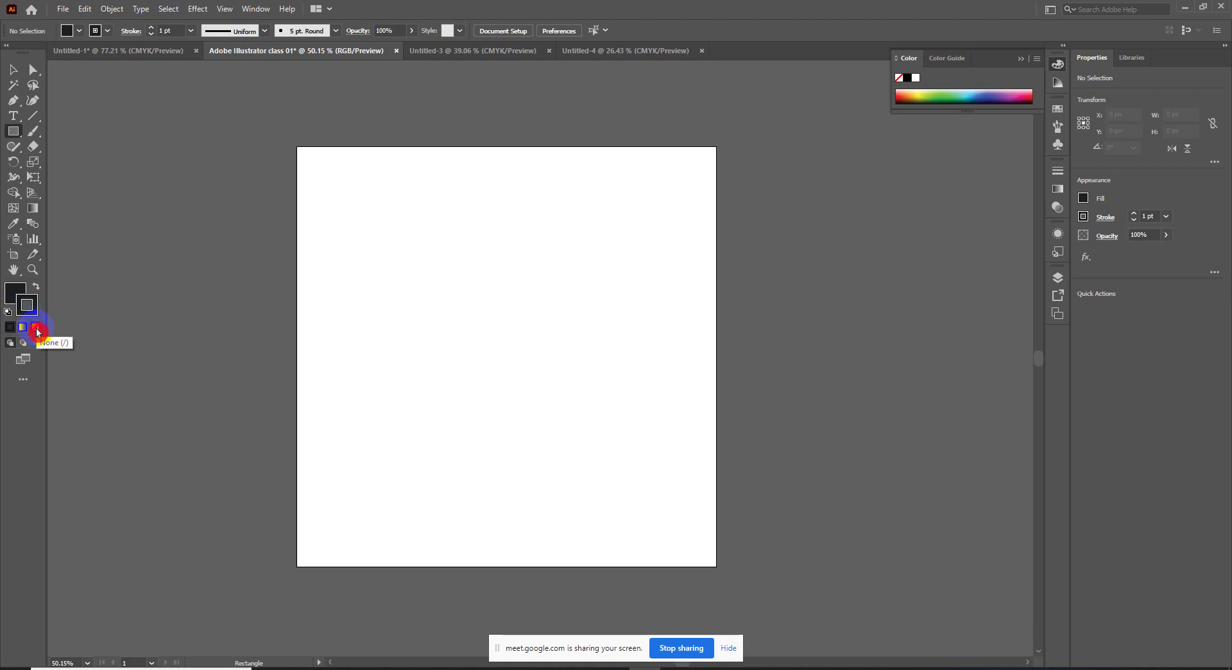
click(36, 329)
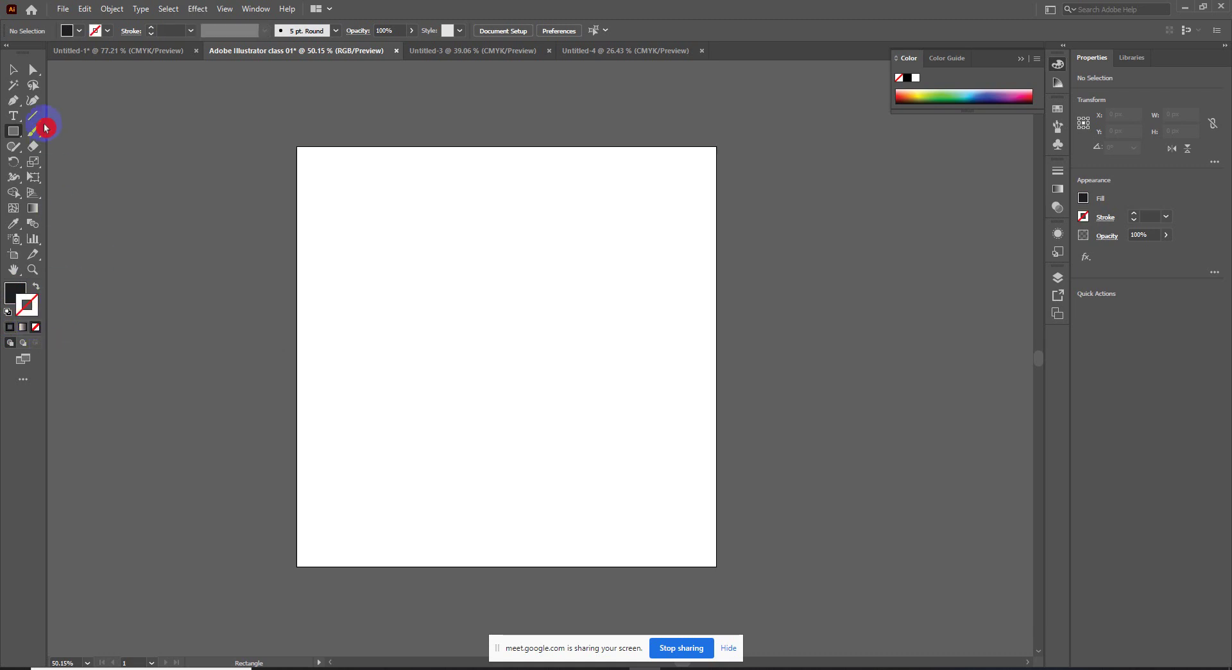
Step: Use the Control-bar swatches to set Fill to CMYK Red and Stroke to None
click(14, 132)
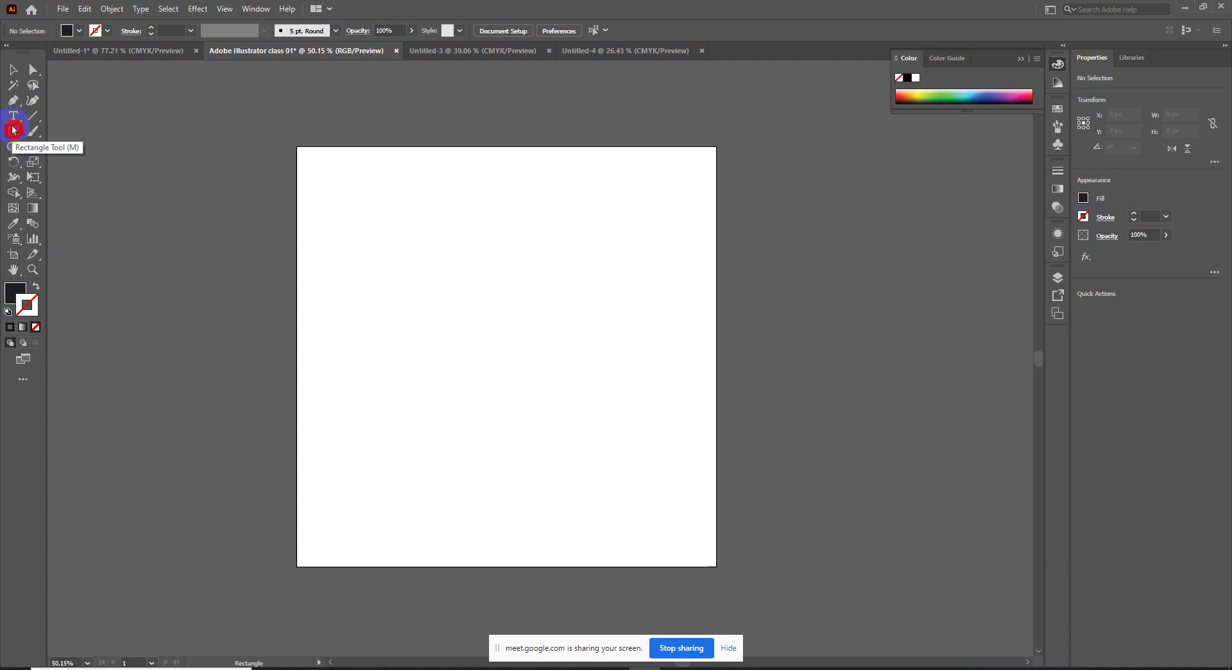
click(67, 30)
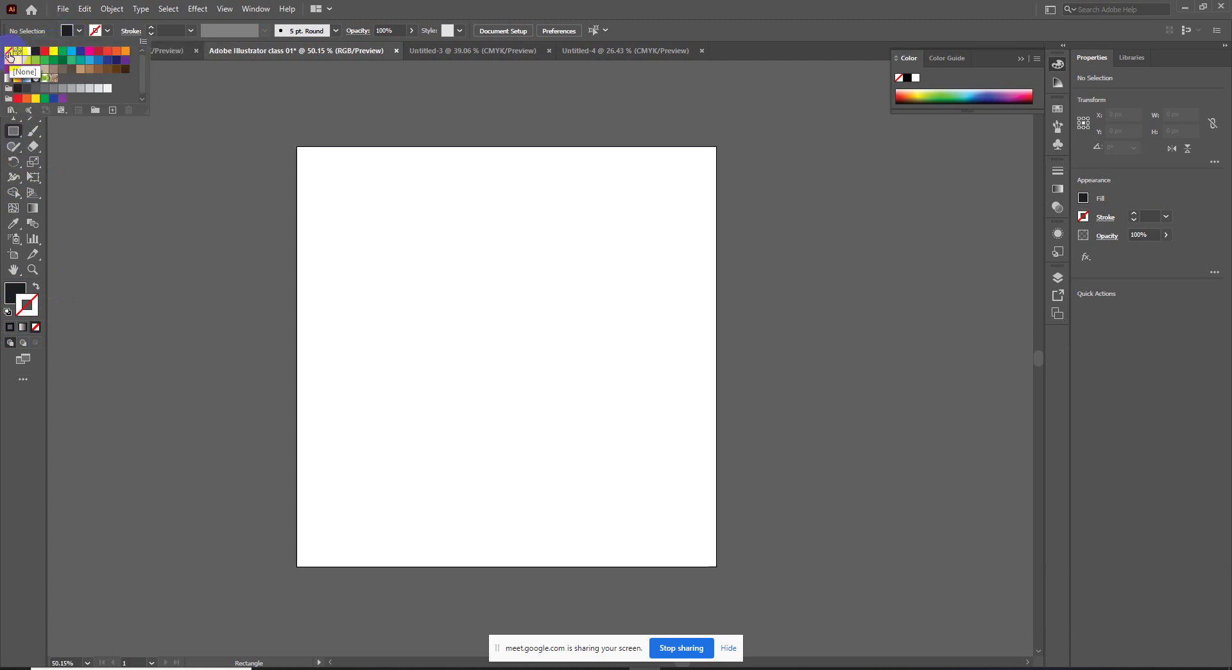
click(9, 51)
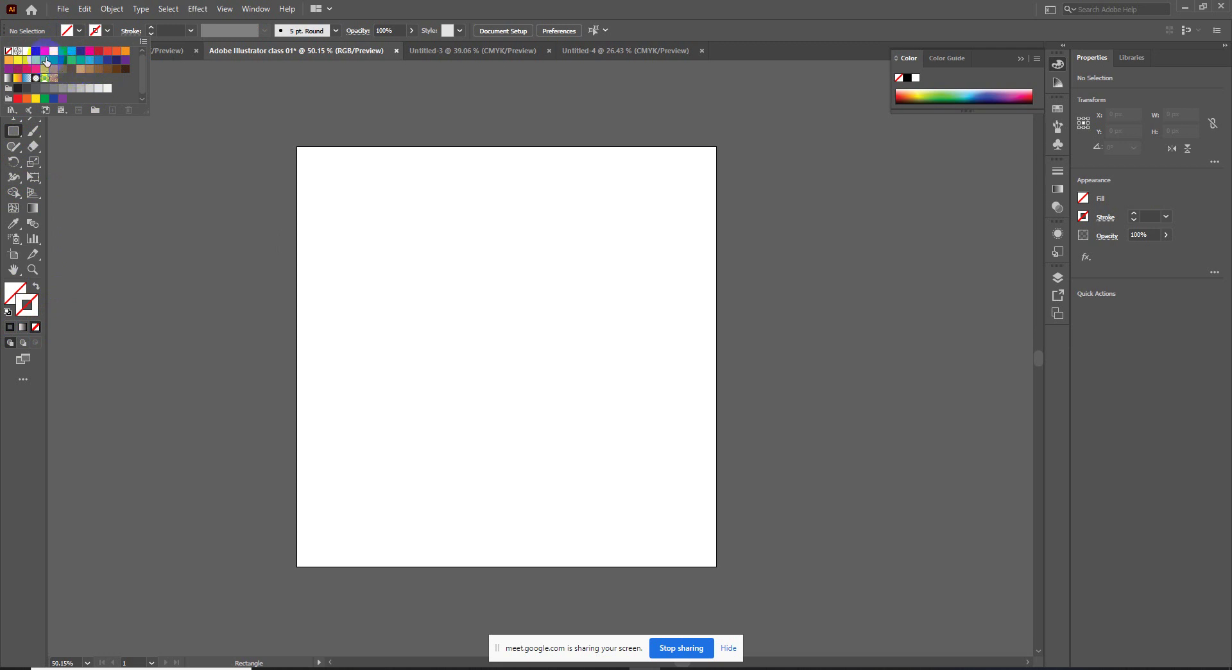
click(43, 54)
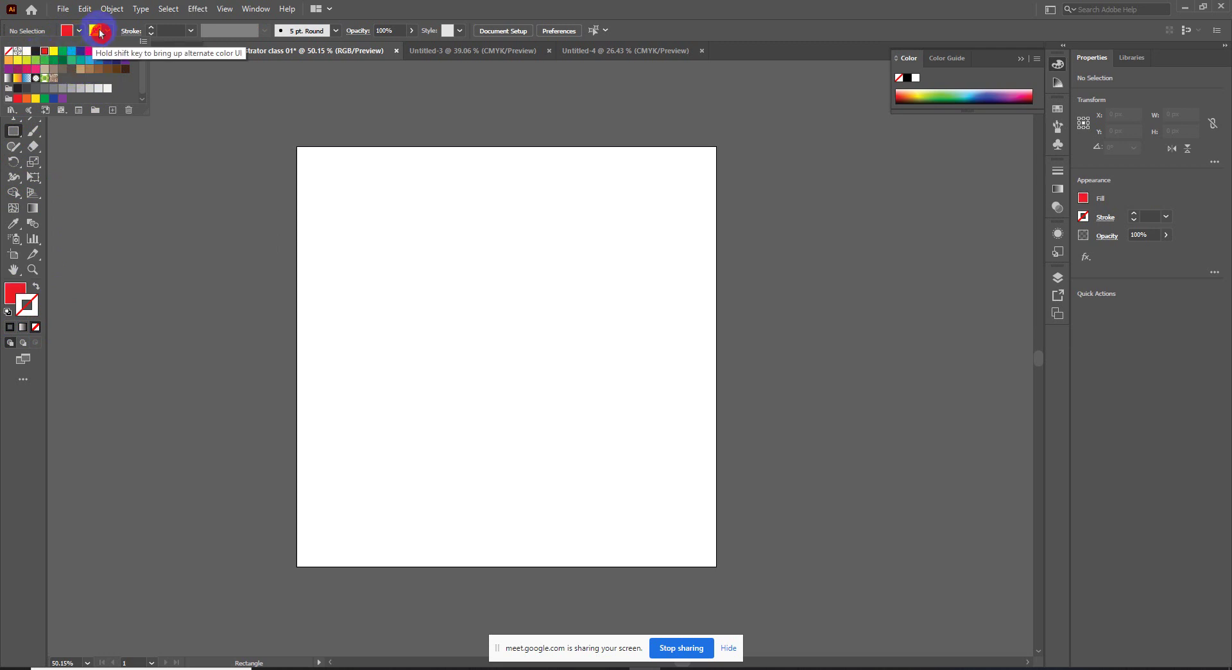
click(100, 31)
click(45, 50)
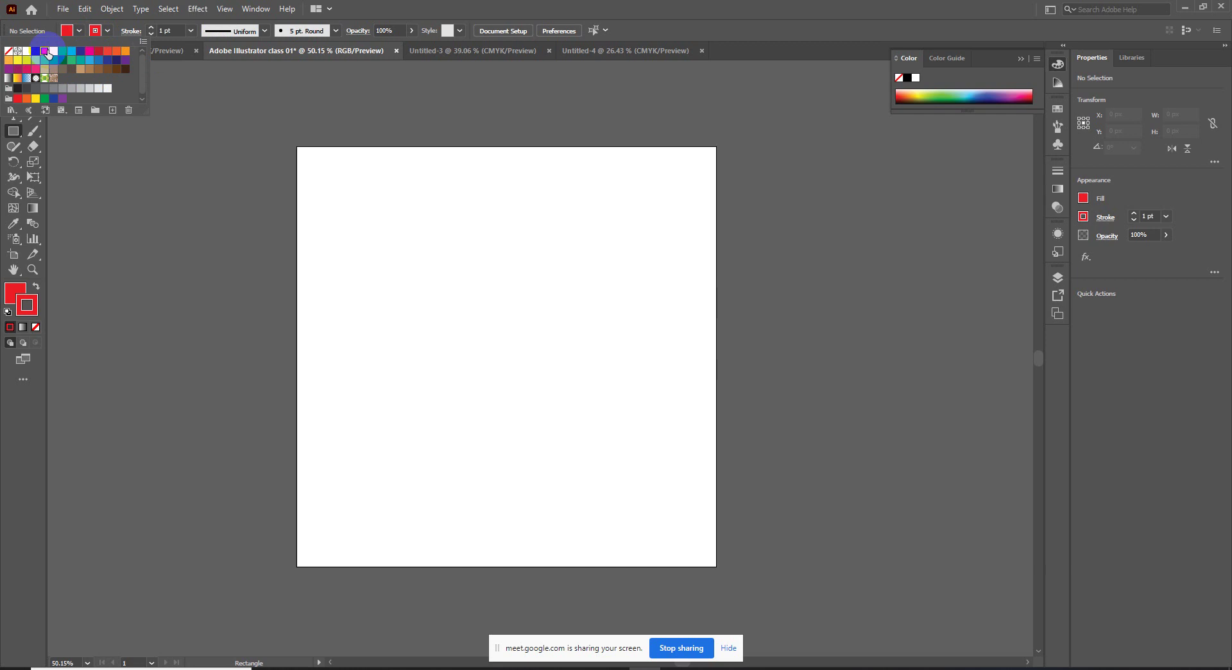
click(8, 51)
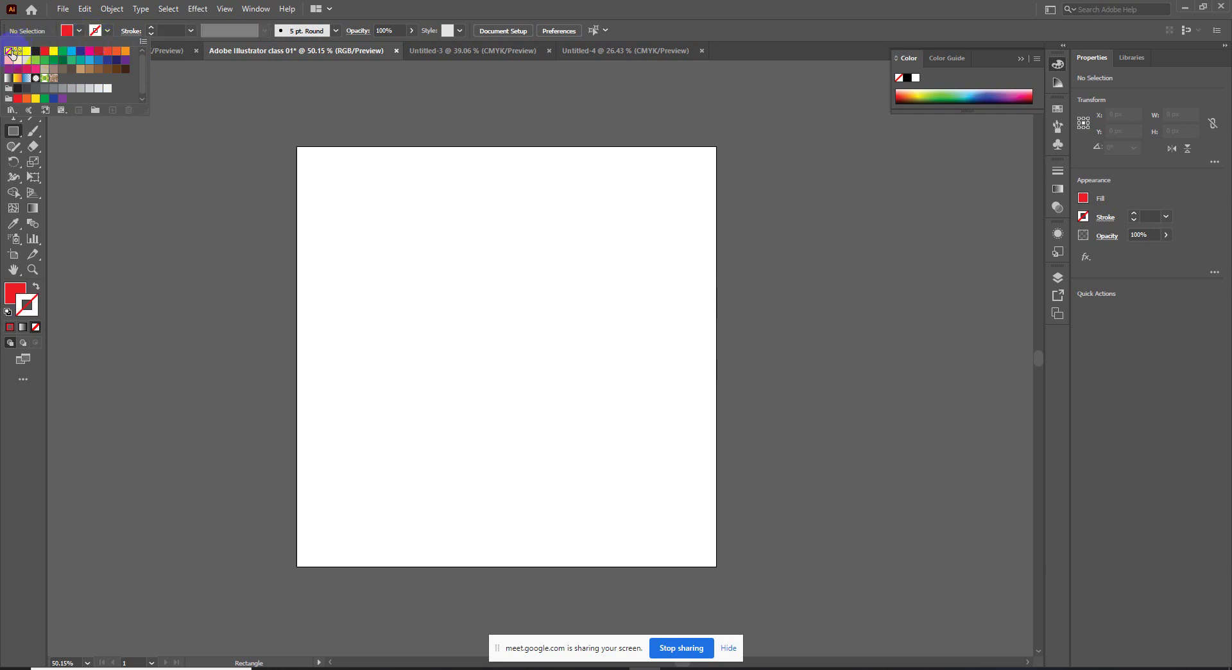
click(69, 30)
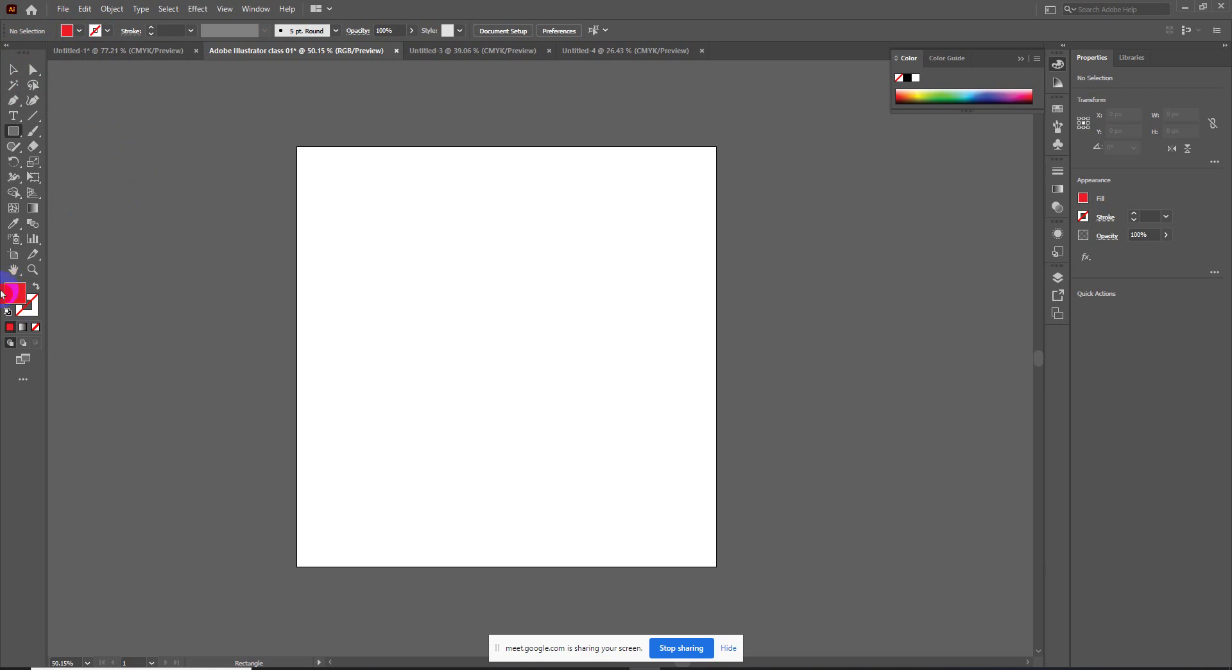
click(23, 298)
Step: Bring up the Color panel with its CMYK slider options shown
click(1025, 88)
click(1018, 113)
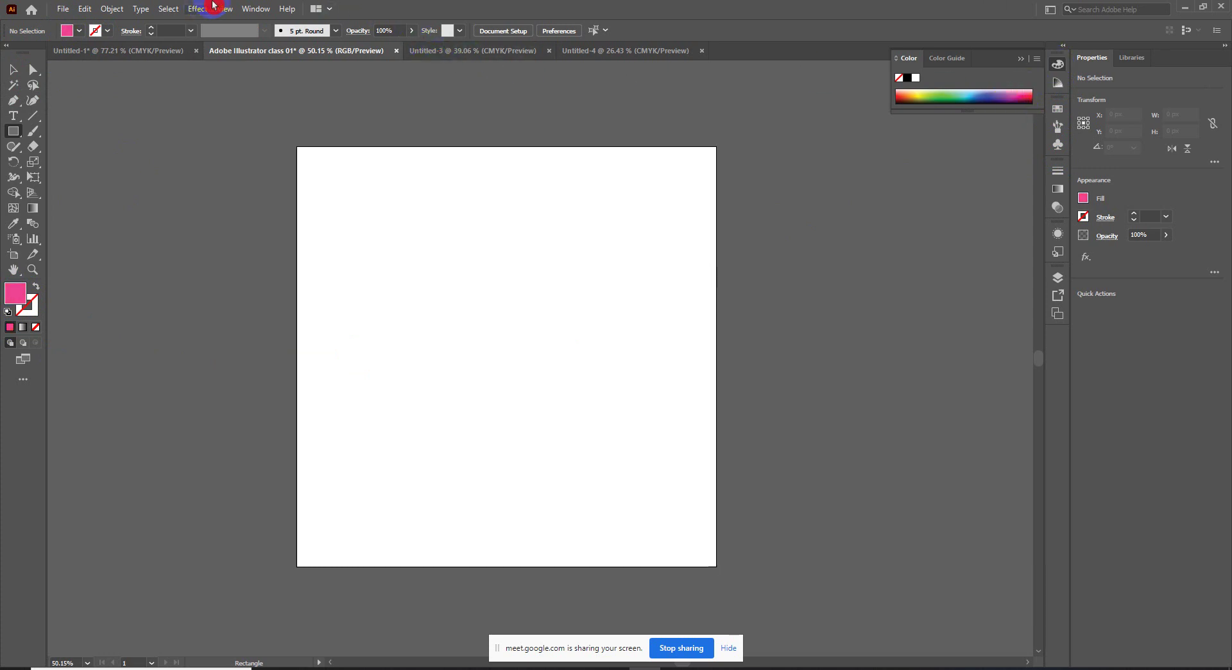
click(255, 8)
click(379, 250)
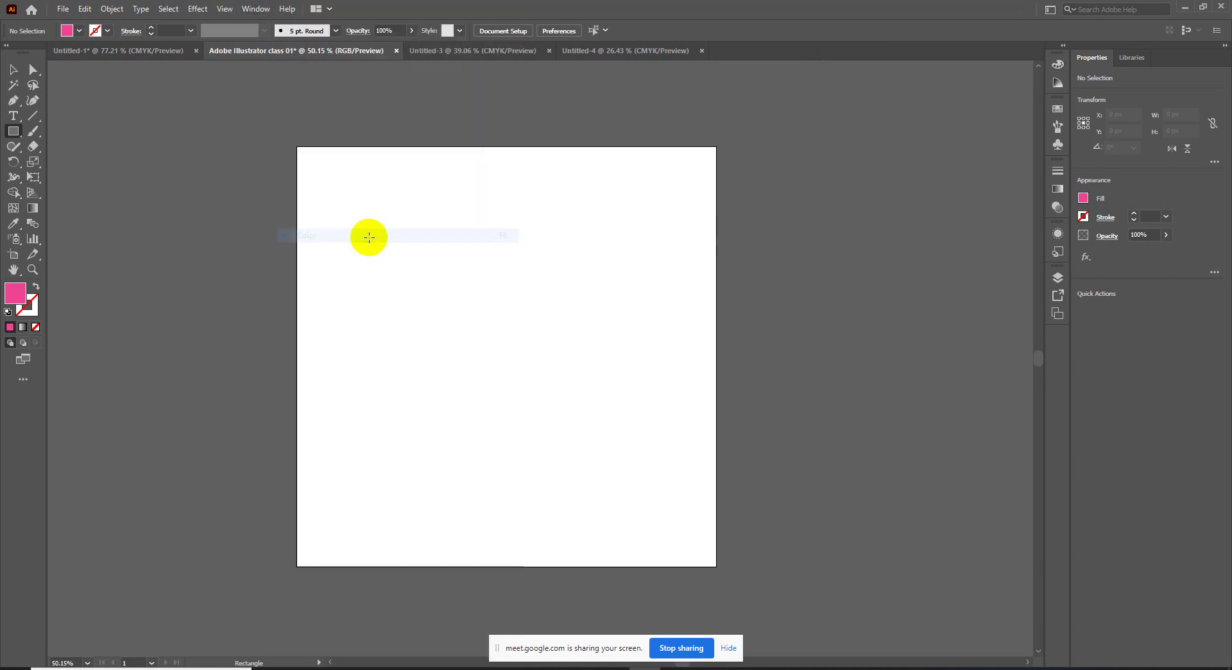
click(1059, 66)
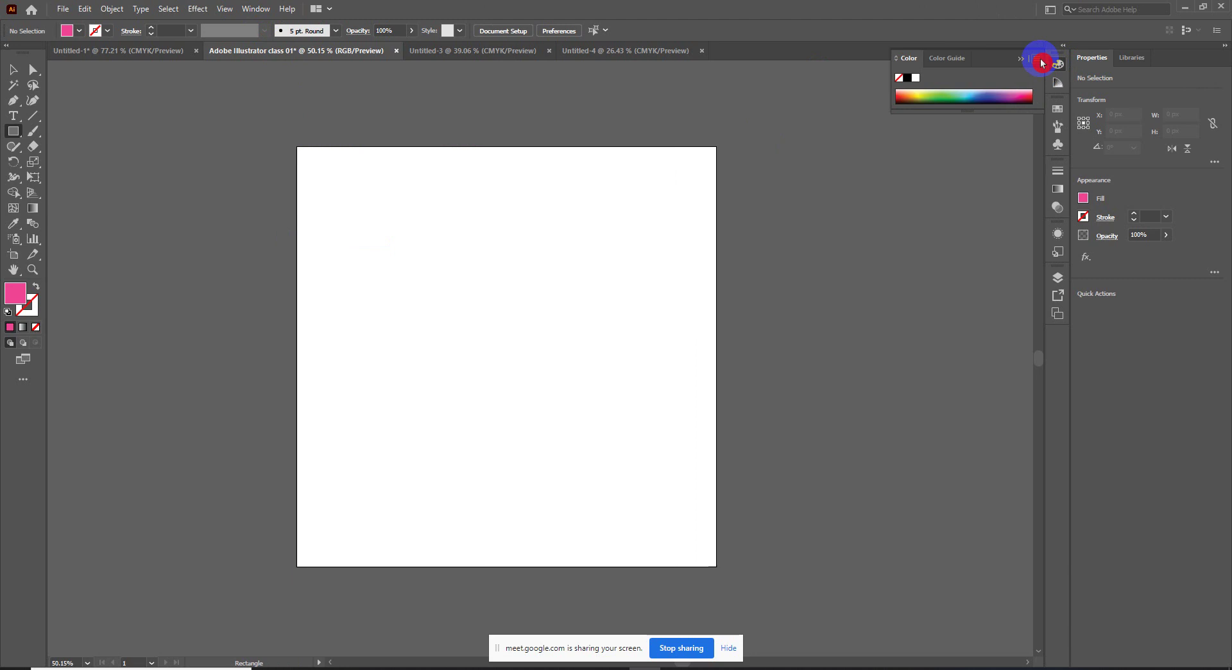
click(1040, 60)
click(1078, 59)
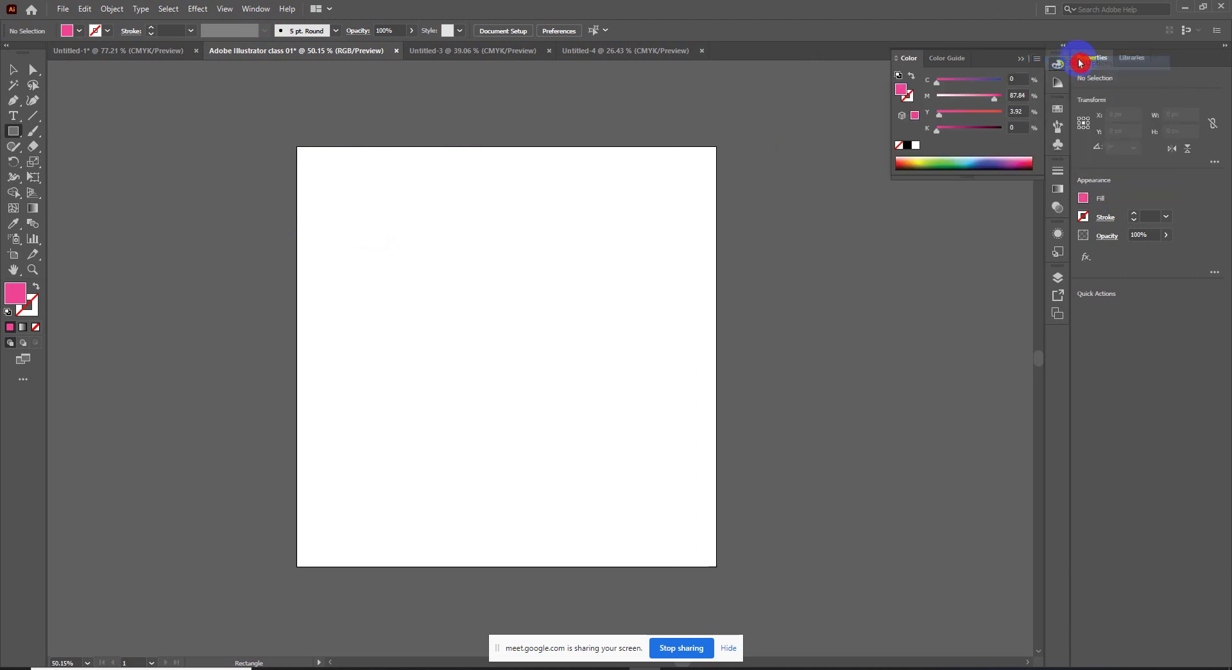
Step: Adjust the CMYK sliders to an orange fill of C 0, M 35, Y 100, K 0
click(996, 107)
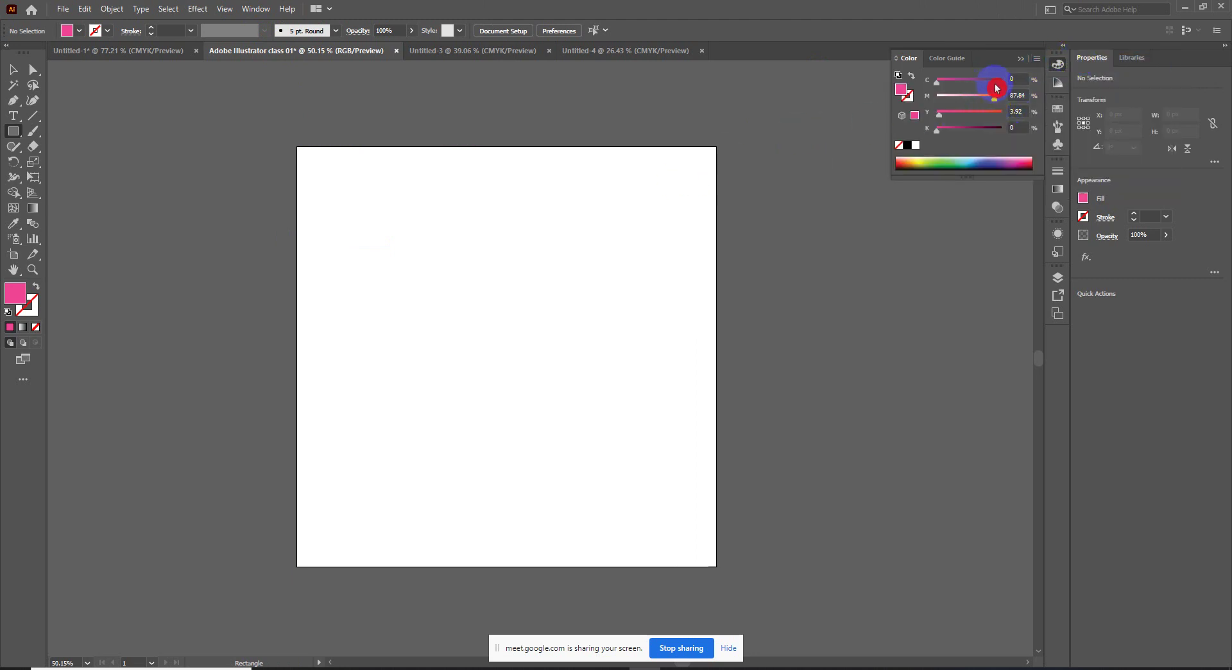
click(992, 80)
click(962, 98)
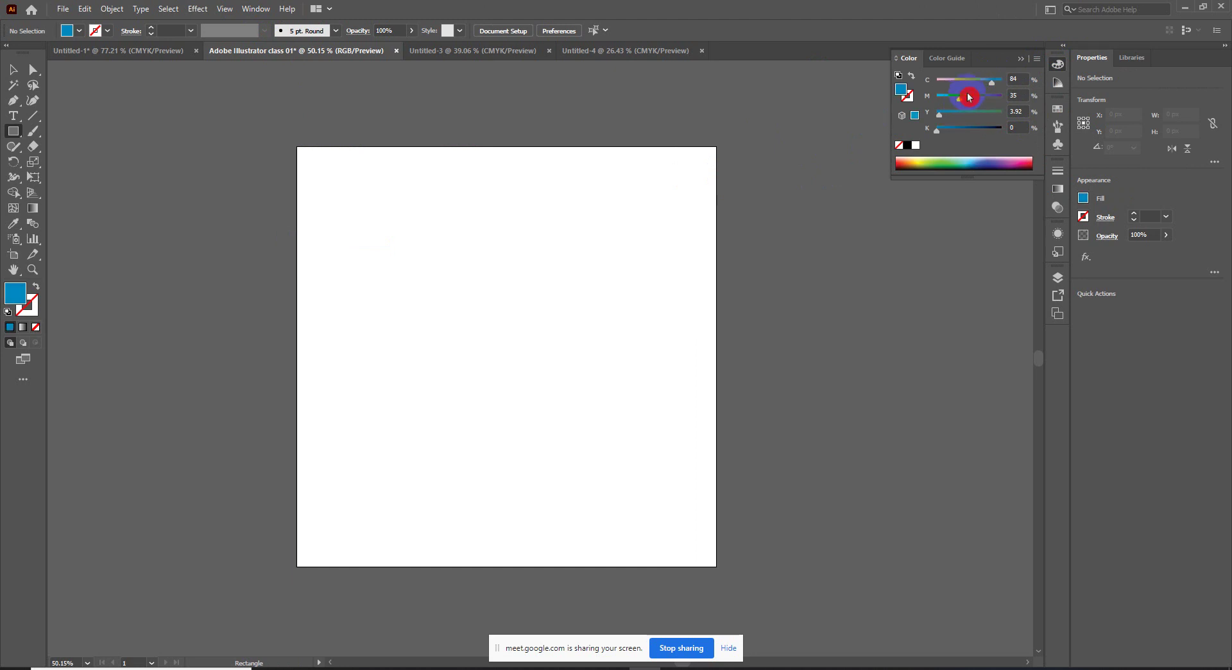
click(975, 113)
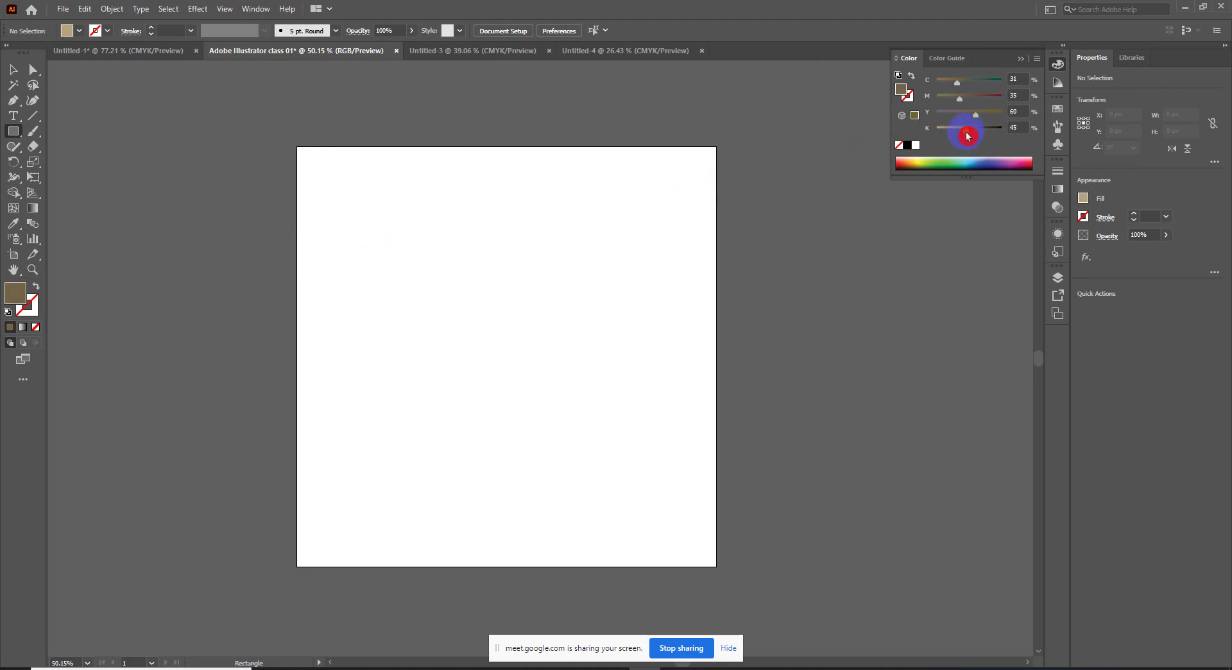
click(1002, 114)
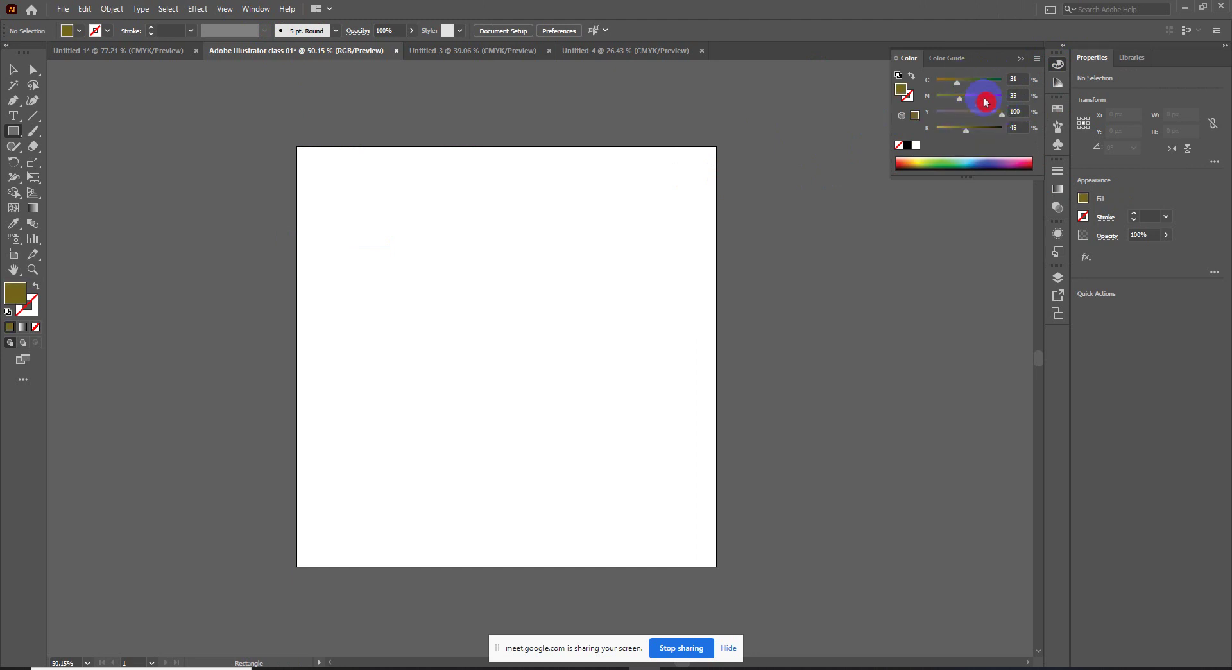
click(936, 81)
drag(968, 123, 930, 129)
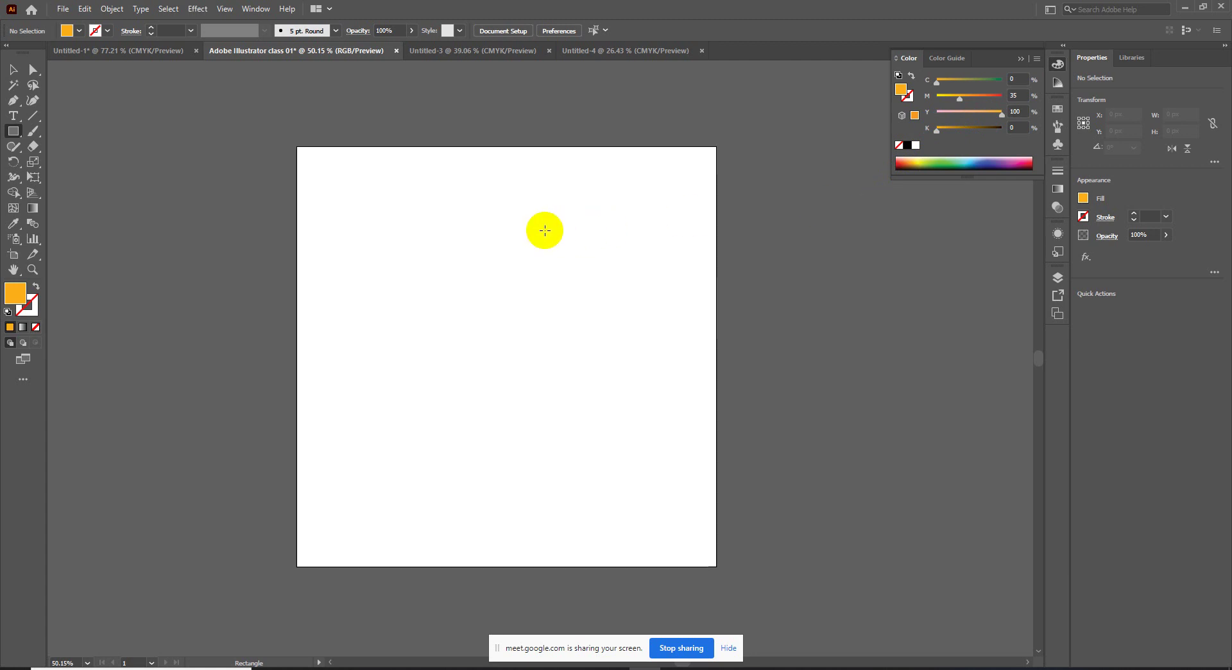
Step: Draw and delete two trial rectangles, then draw a 635.39 px orange square upper-middle
drag(403, 216, 614, 358)
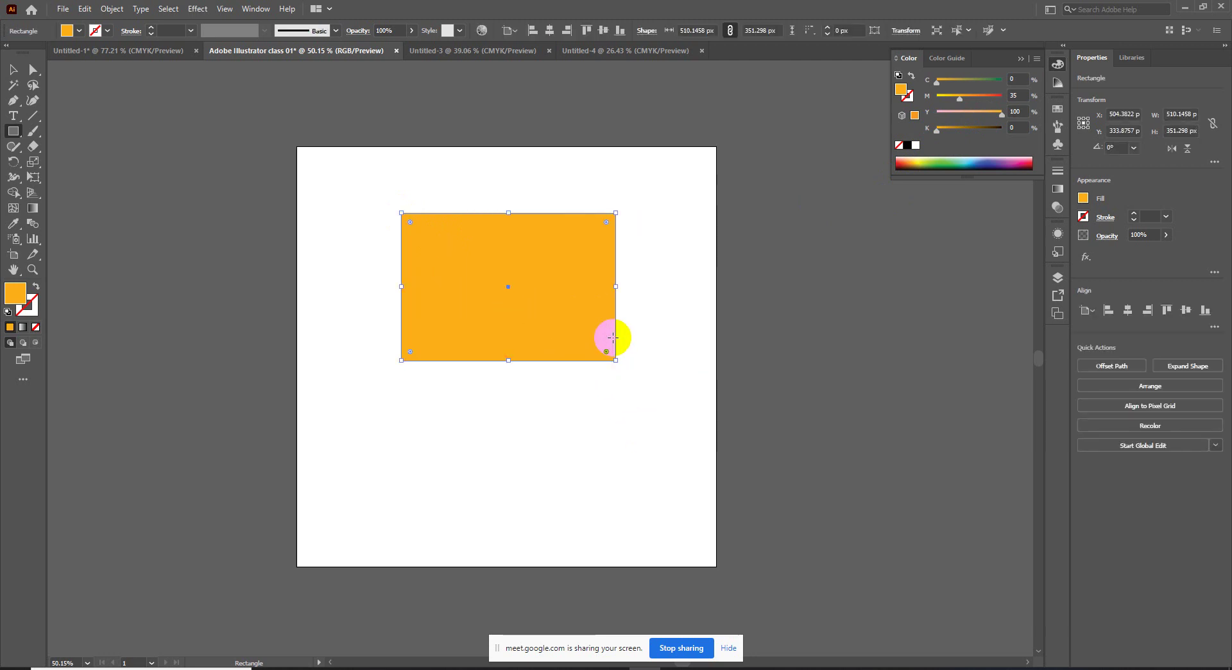
key(Delete)
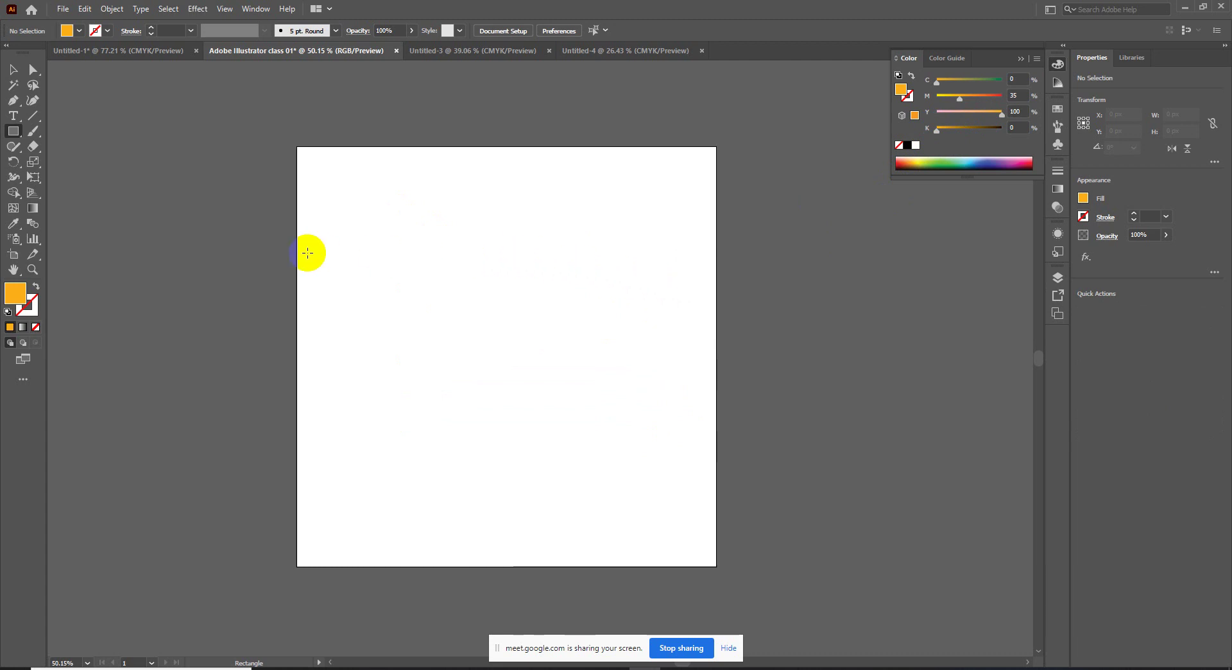
shift+drag(280, 247, 654, 437)
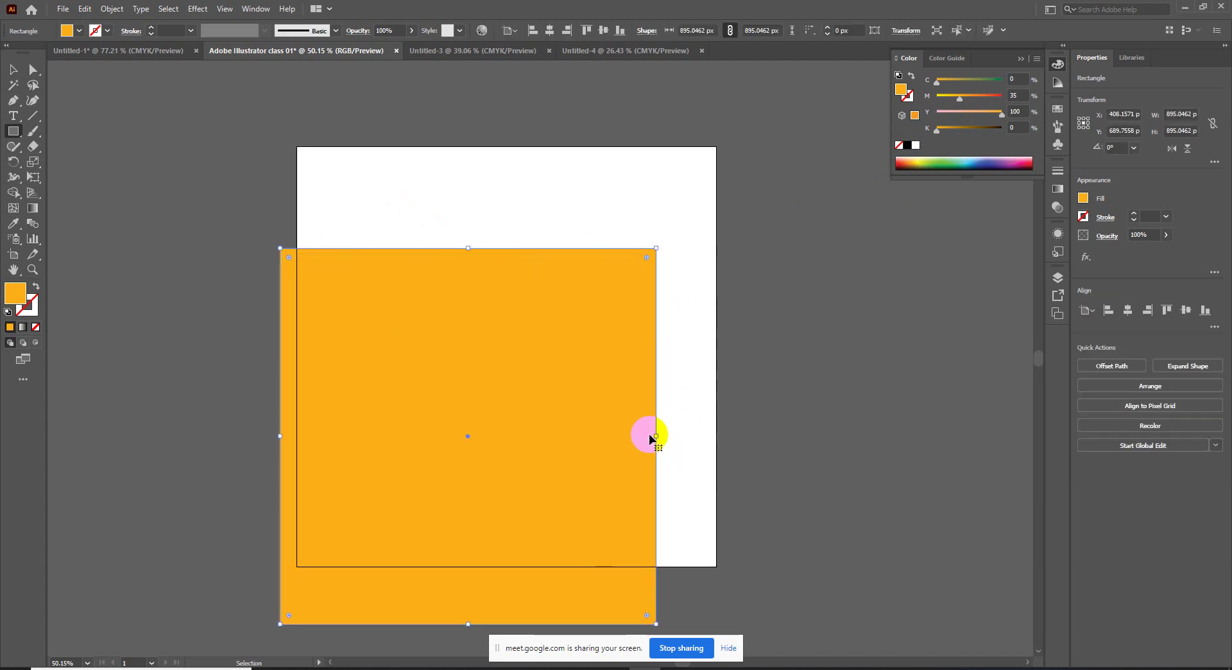
key(Delete)
mouse_move(482, 336)
alt+shift+mouse_down()
mouse_move(533, 366)
mouse_move(591, 462)
alt+shift+mouse_up()
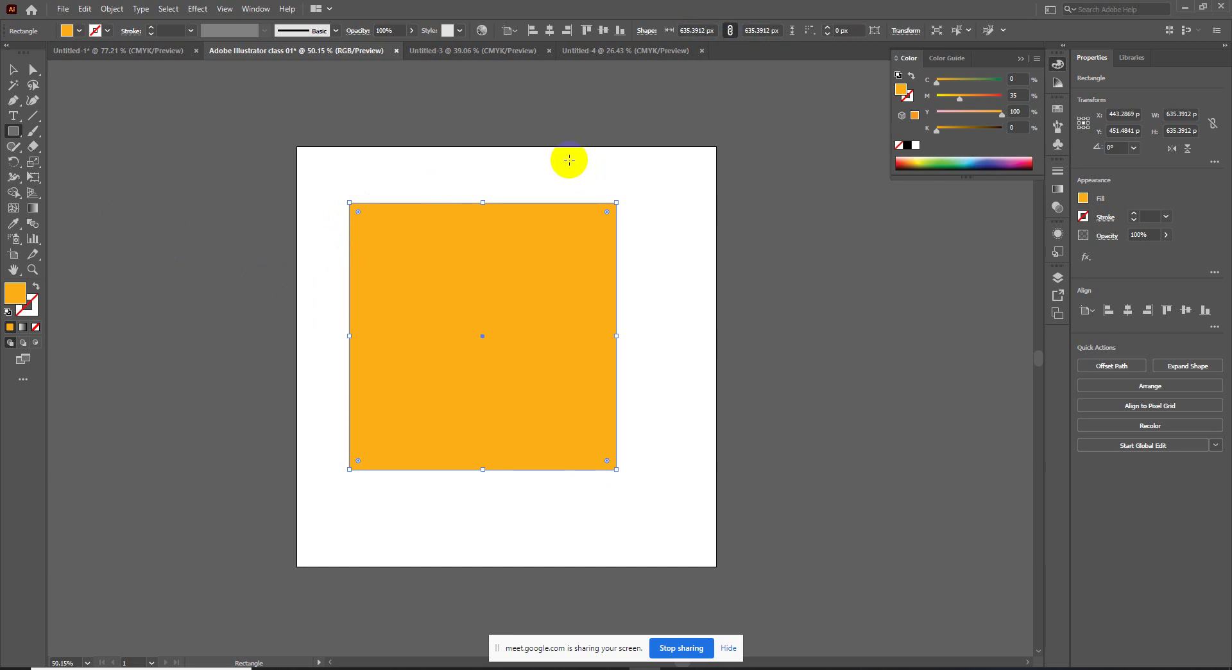
Step: Replace the old square with a 5 × 5 in (360 px) square via the Rectangle dialog
key(Delete)
click(486, 256)
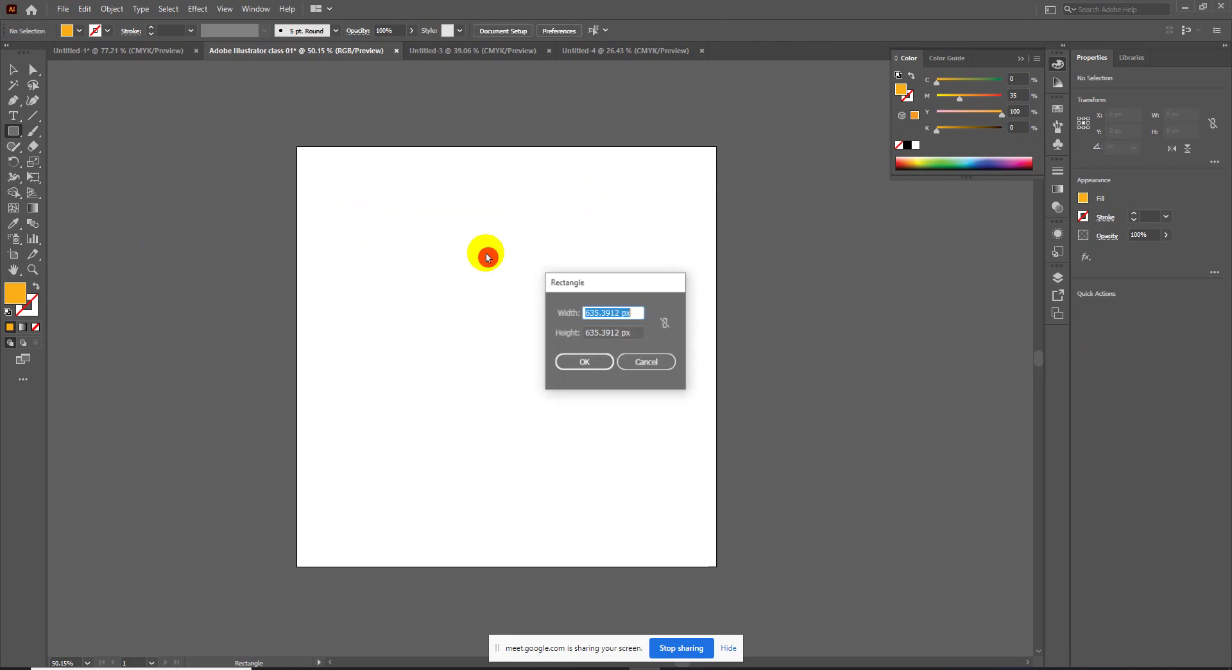
click(609, 312)
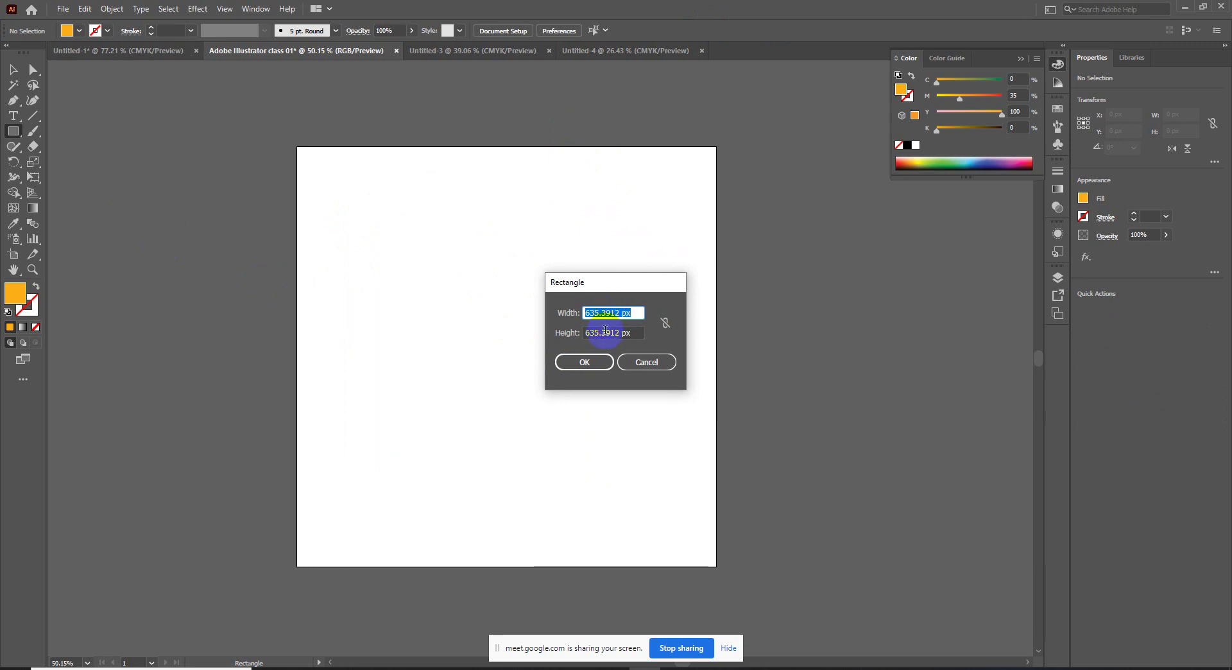
click(632, 313)
drag(632, 313, 564, 326)
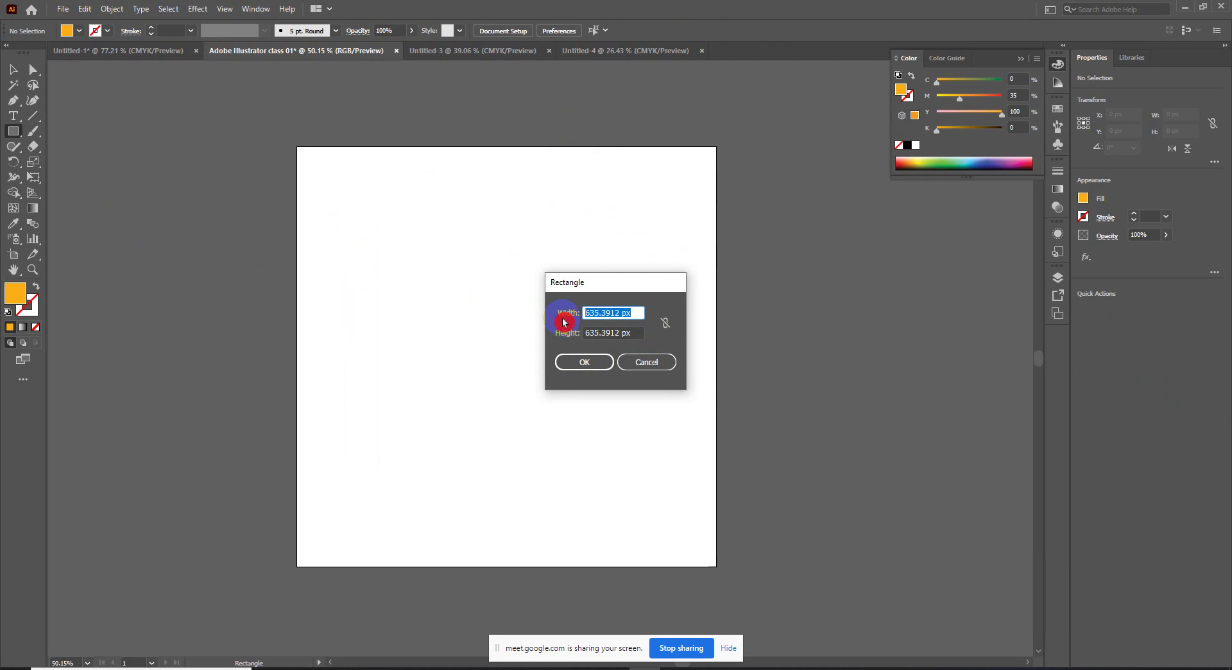
text(5)
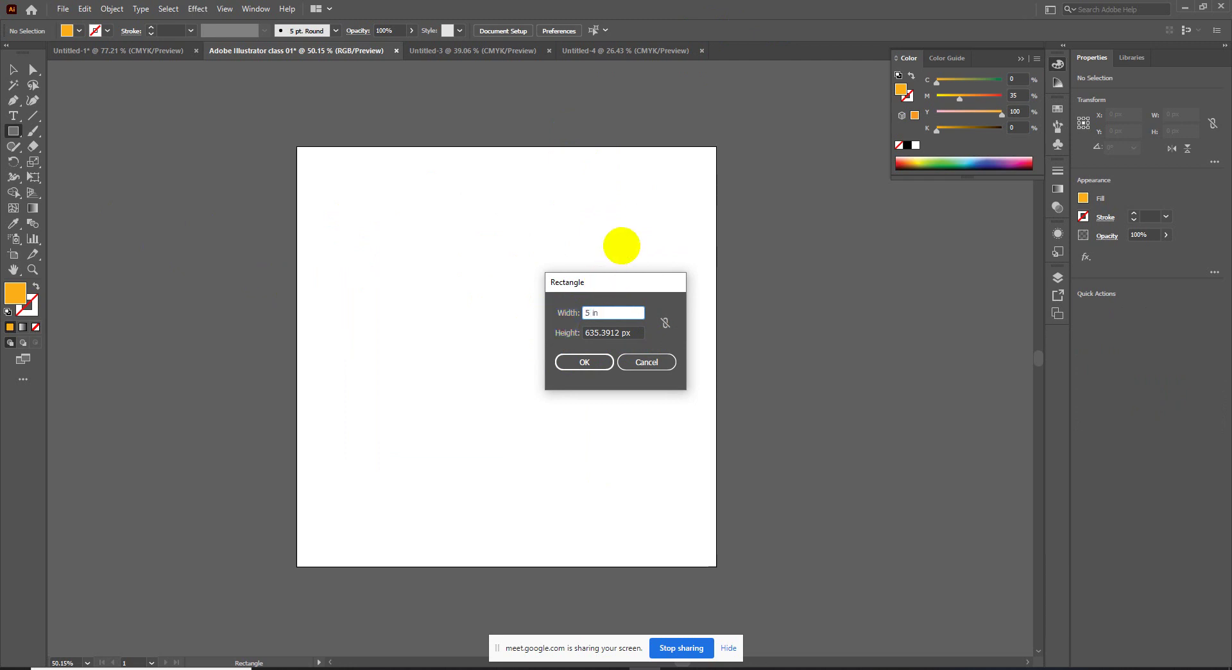
double_click(605, 333)
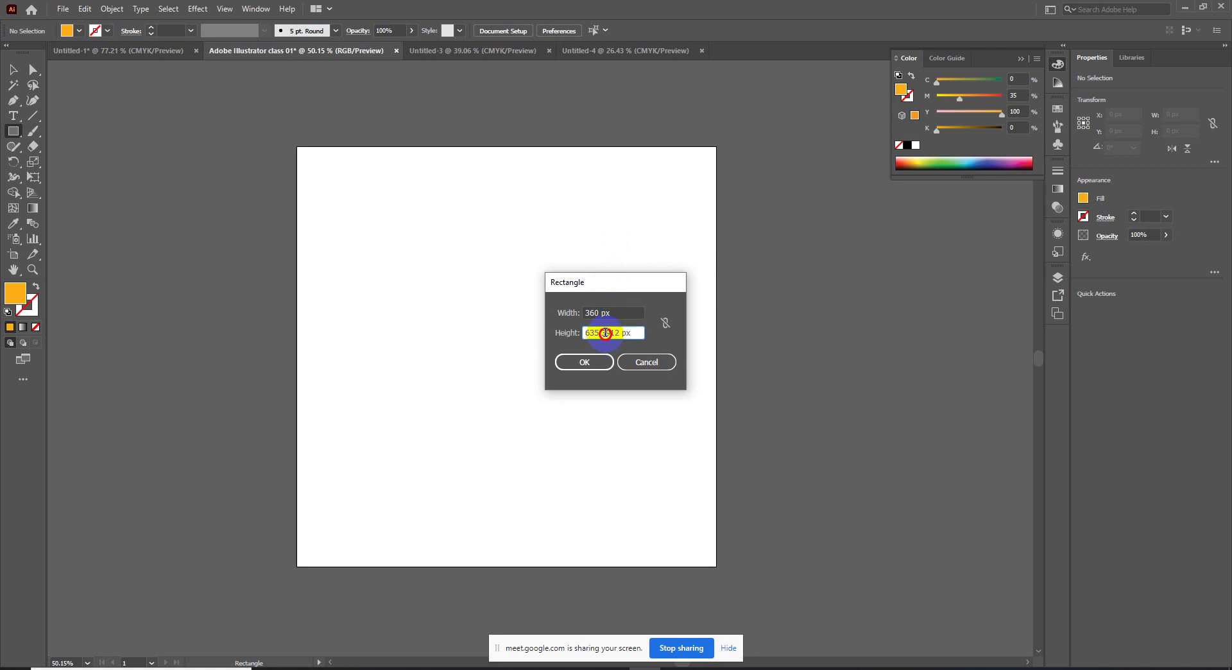
text(5 in)
click(593, 361)
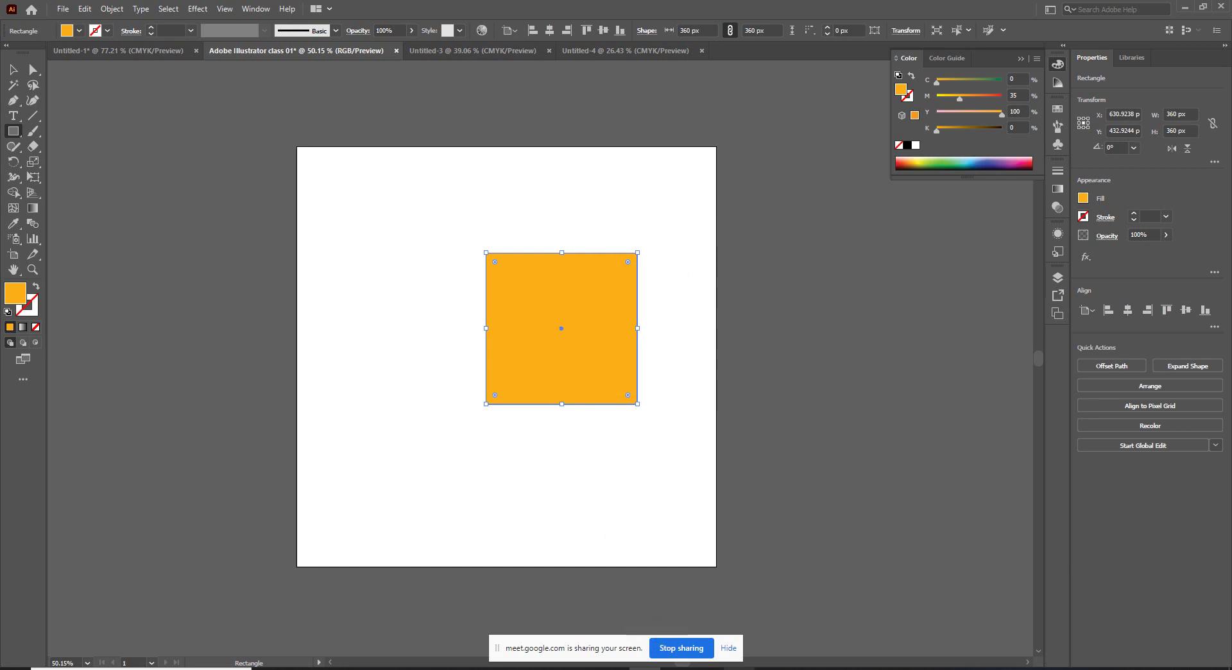
key(alt+Tab)
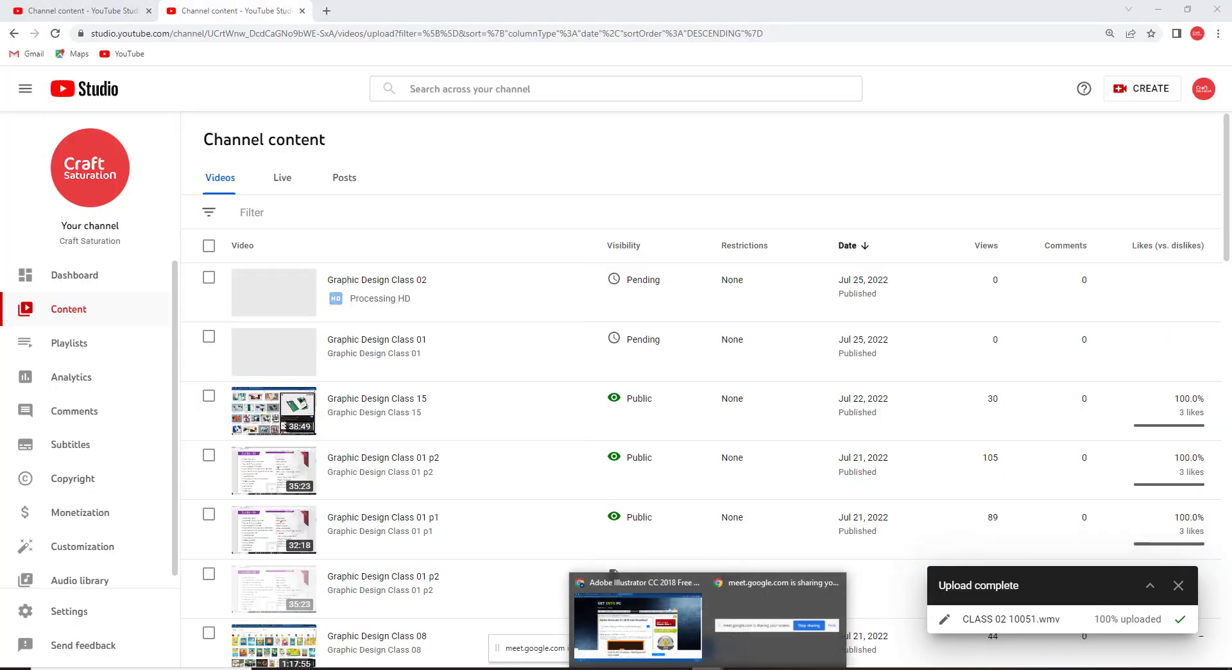
click(649, 613)
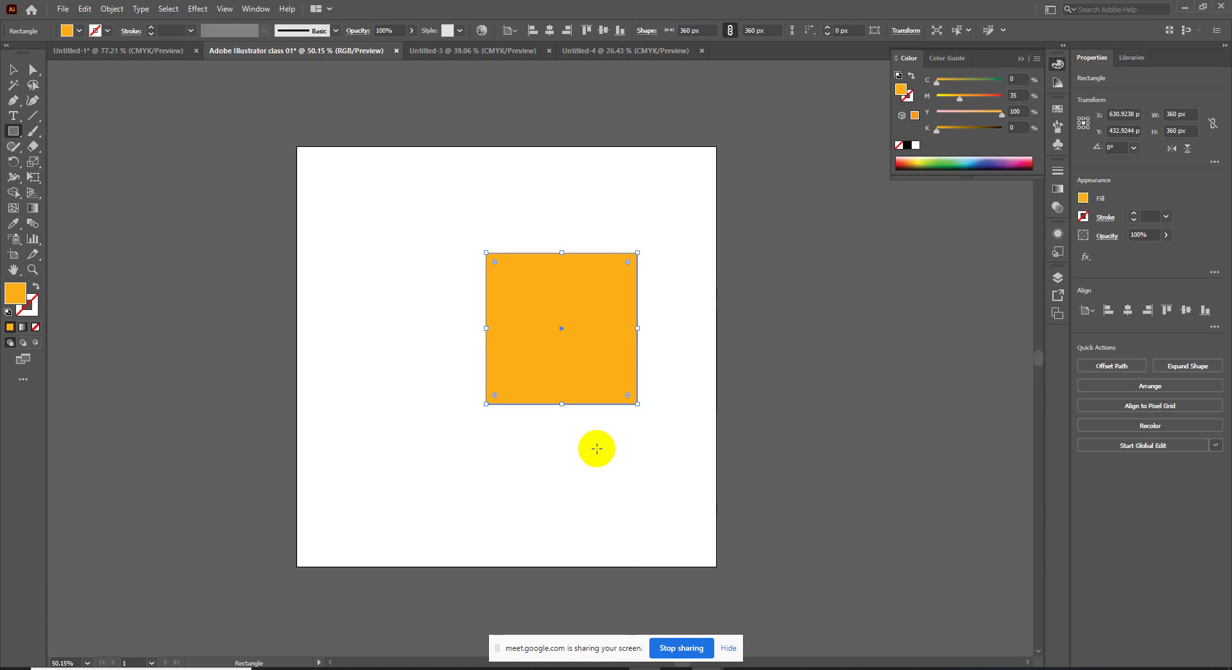
Step: Draw an orange rounded rectangle, raise its corner radius to 35 px, then delete it
key(Delete)
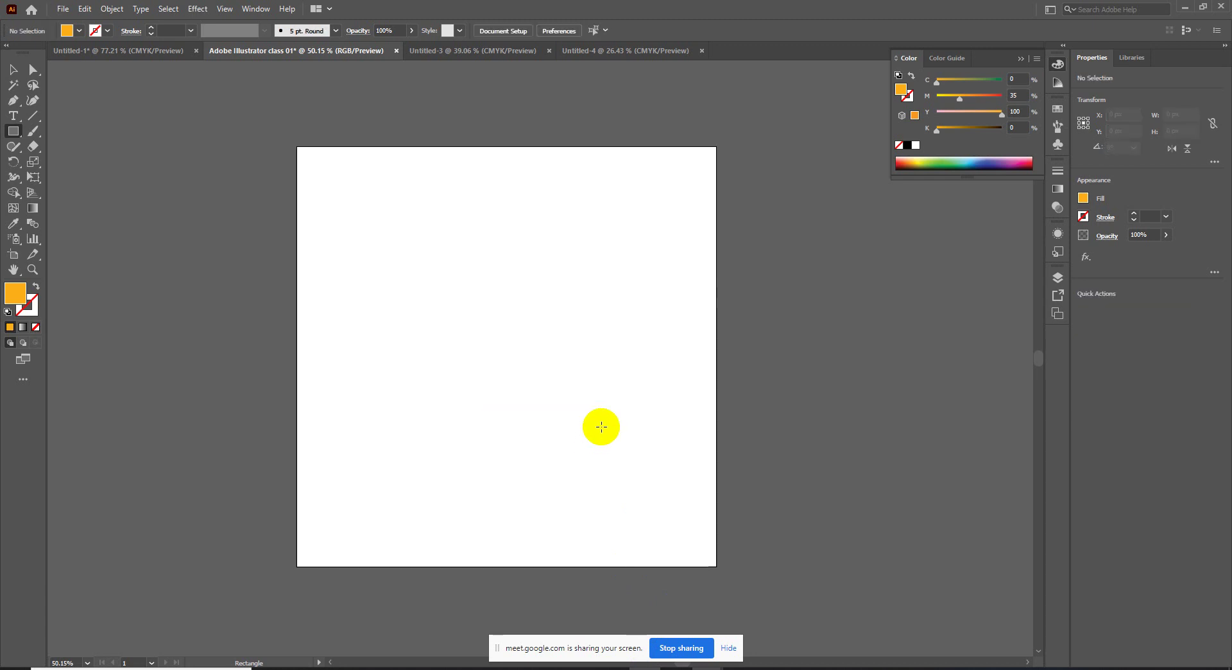
drag(4, 131, 22, 148)
drag(352, 212, 481, 280)
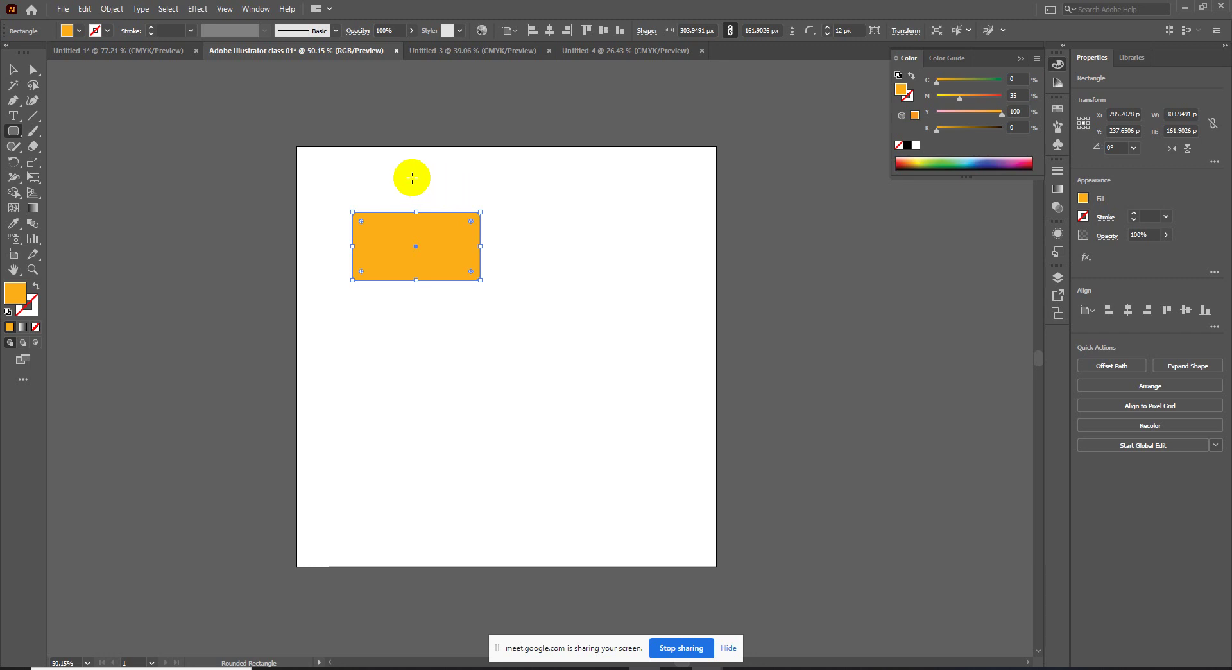
click(826, 30)
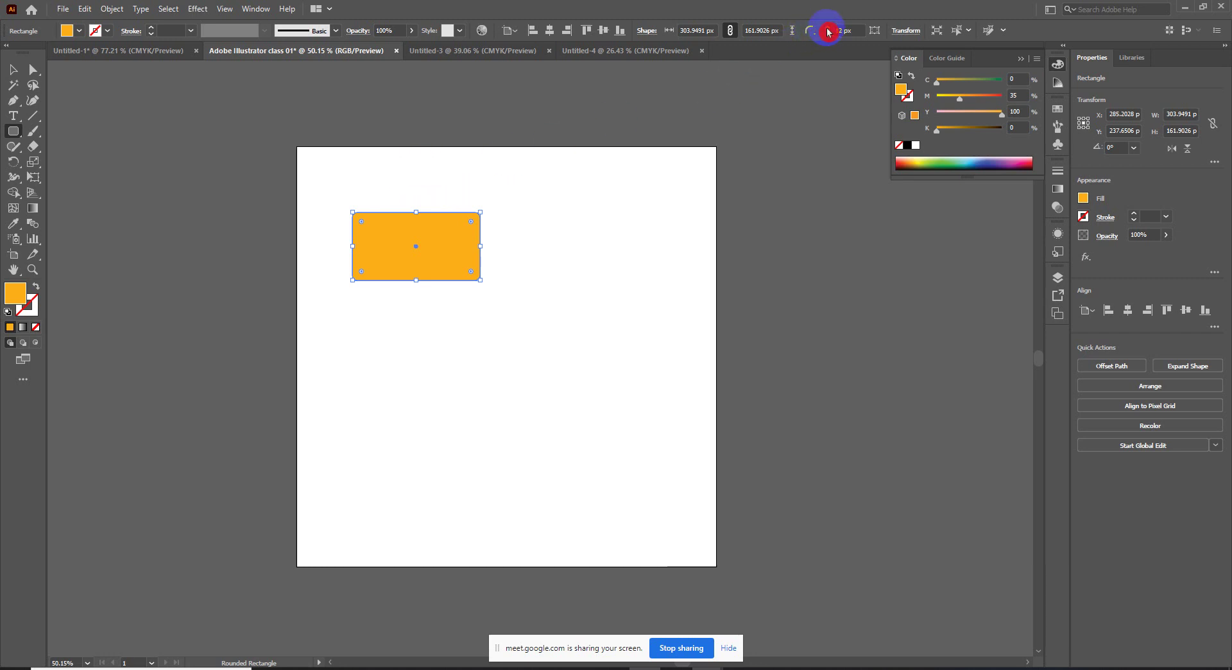
click(828, 28)
text(35)
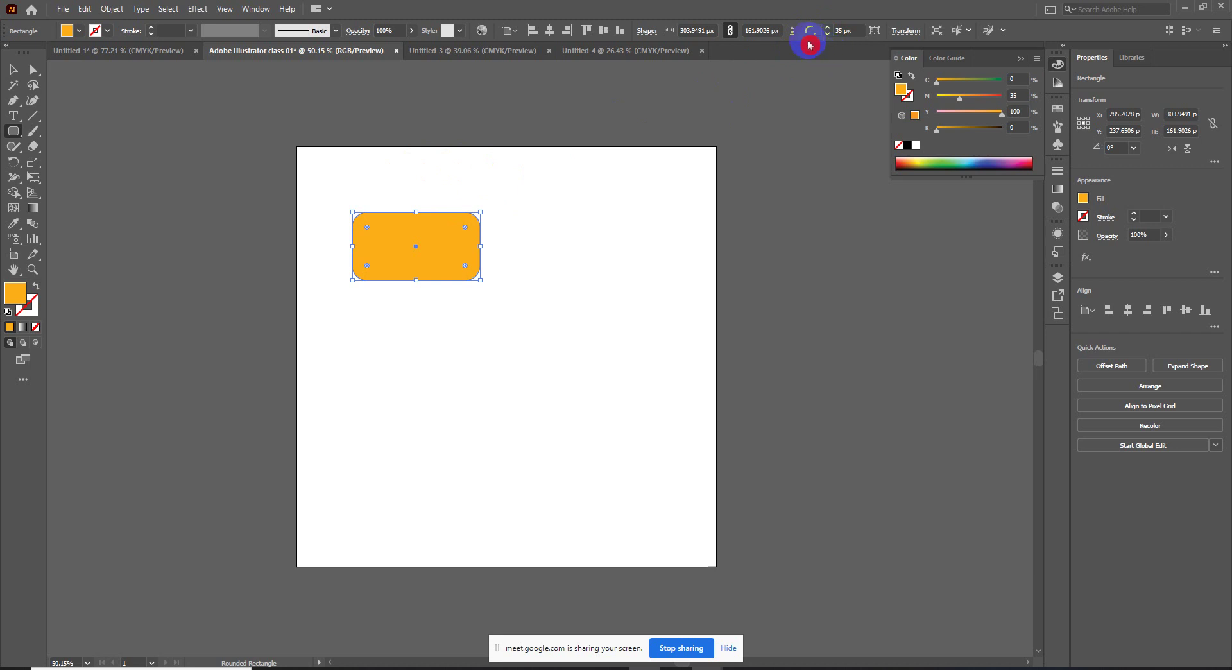
key(Delete)
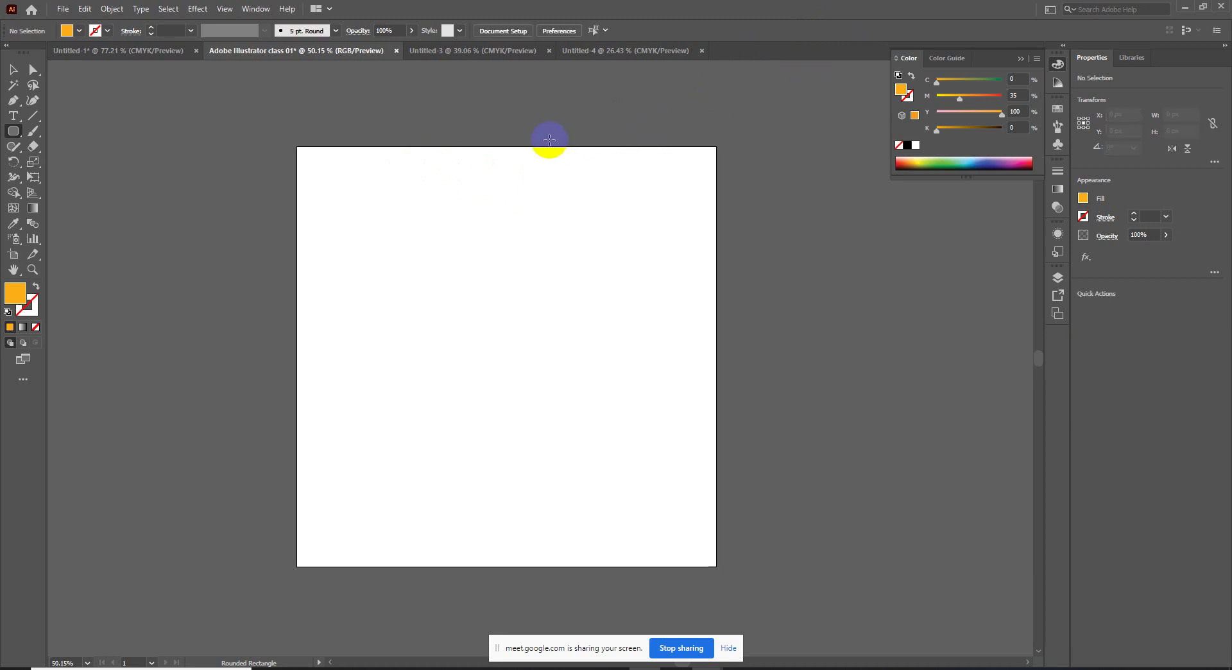
Step: Add three rounded squares, including a 253.9454 px one, then select all and delete them
drag(413, 214, 571, 329)
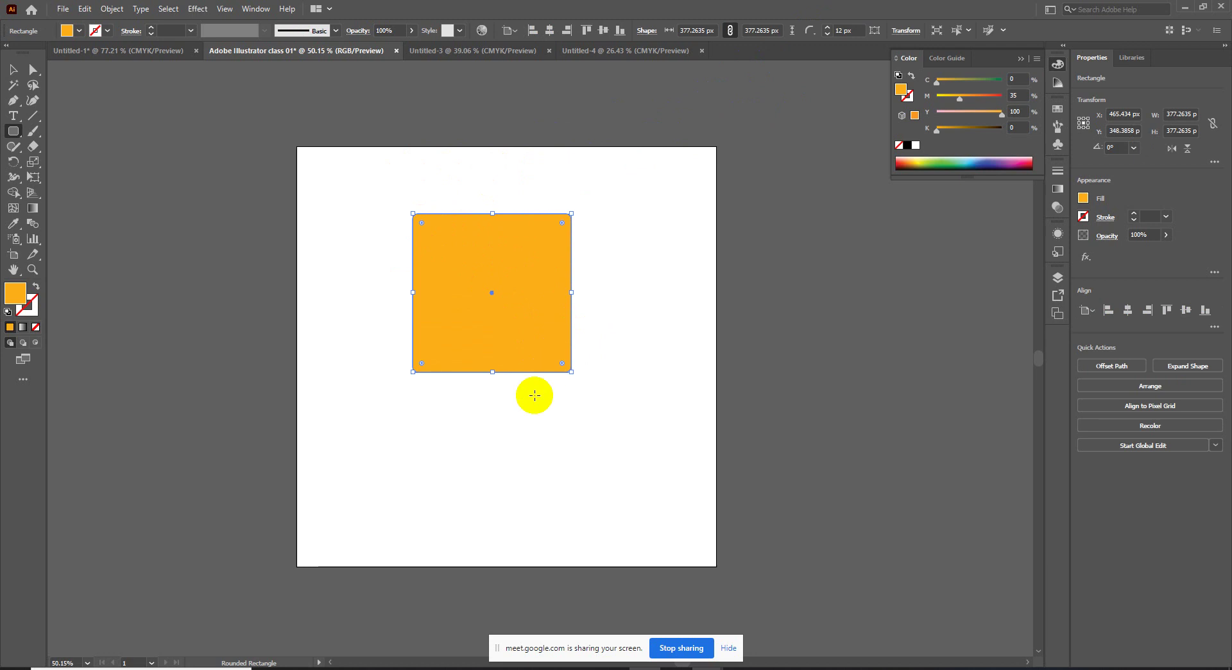
drag(560, 516, 454, 428)
click(371, 363)
click(585, 379)
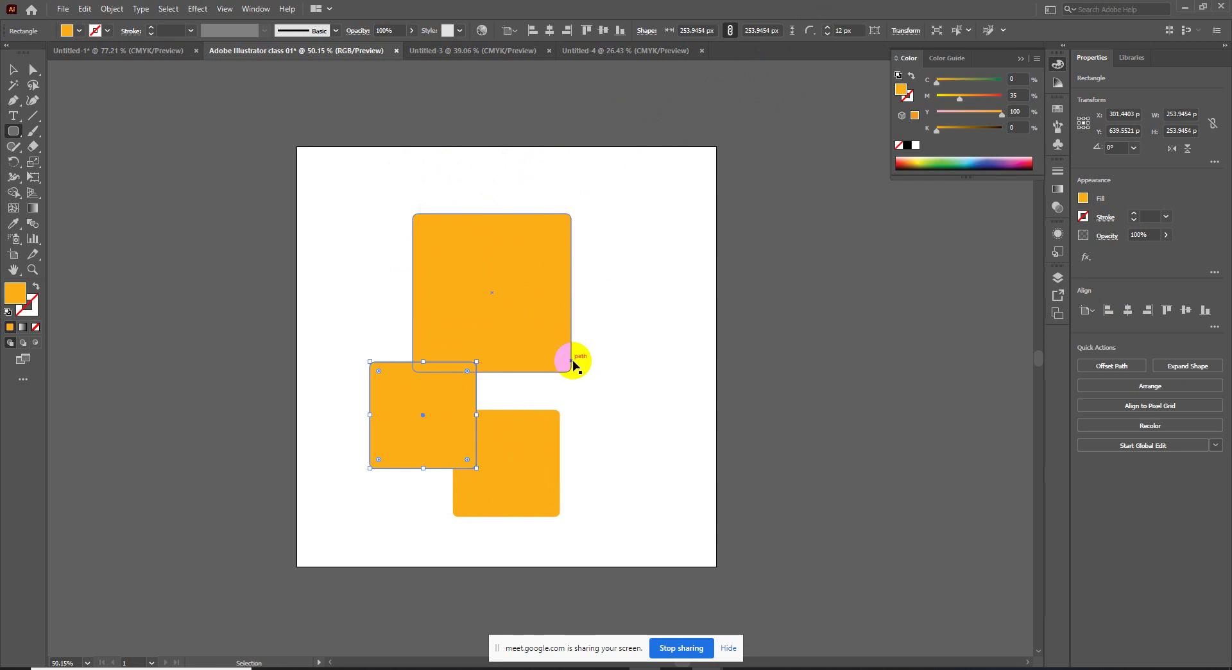
key(ctrl+a)
key(Delete)
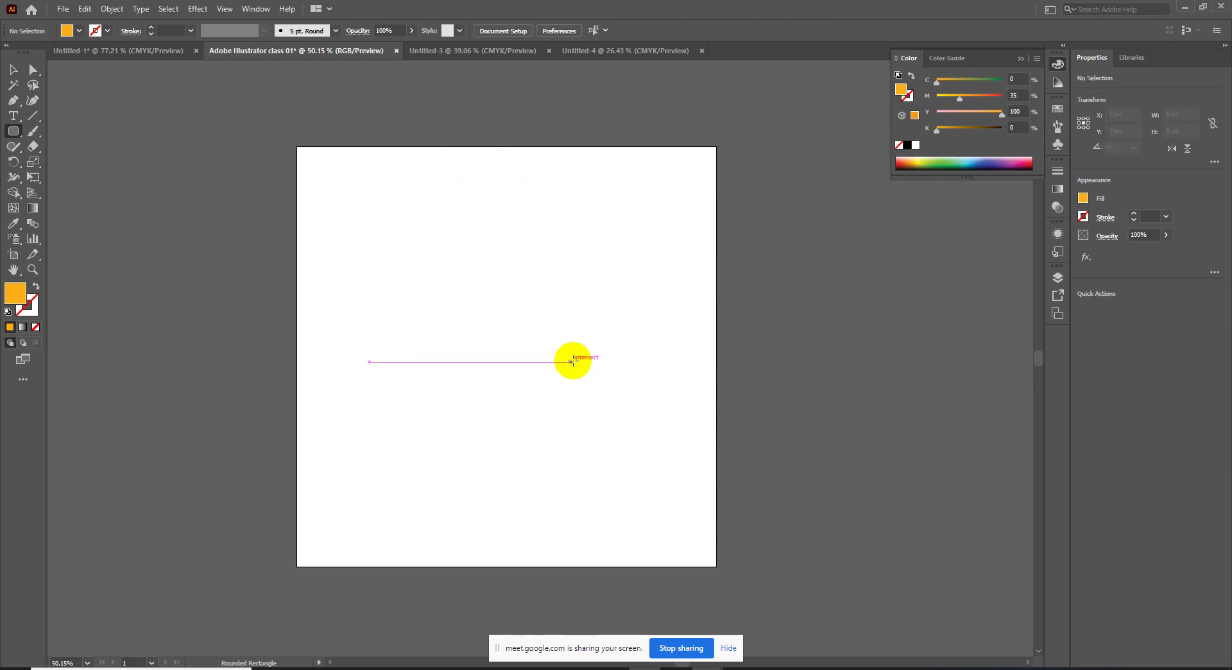
click(14, 132)
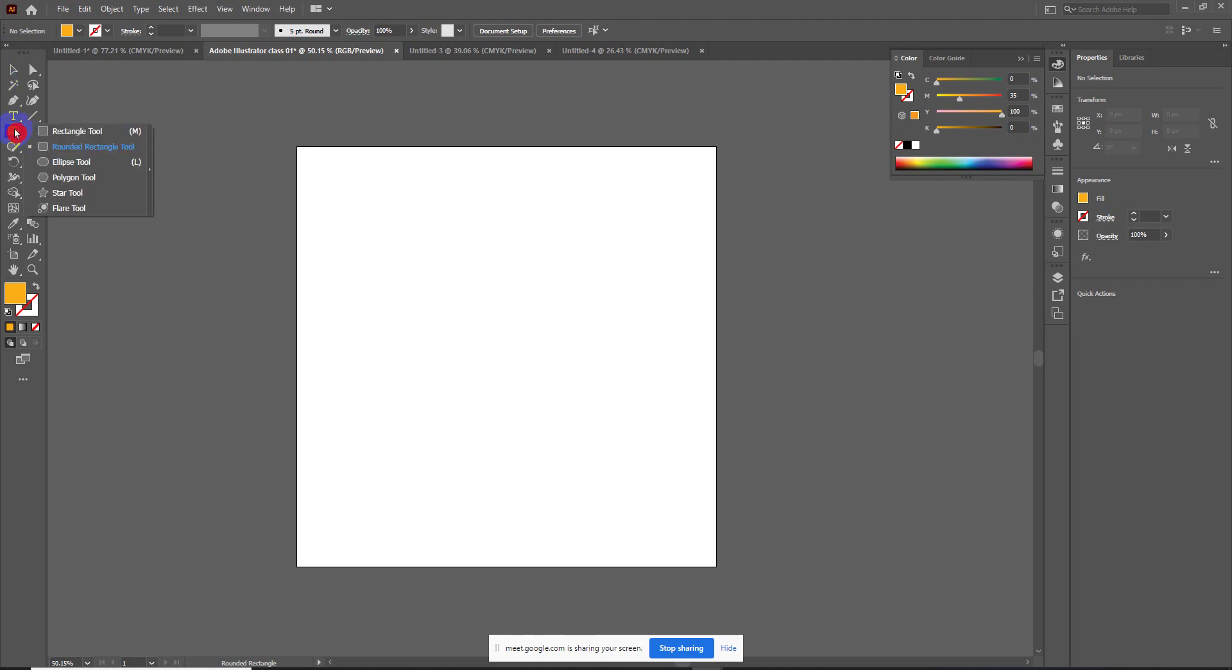
click(72, 162)
mouse_move(407, 206)
mouse_down()
mouse_move(596, 412)
mouse_move(652, 451)
mouse_up()
drag(293, 288, 352, 347)
drag(360, 227, 391, 265)
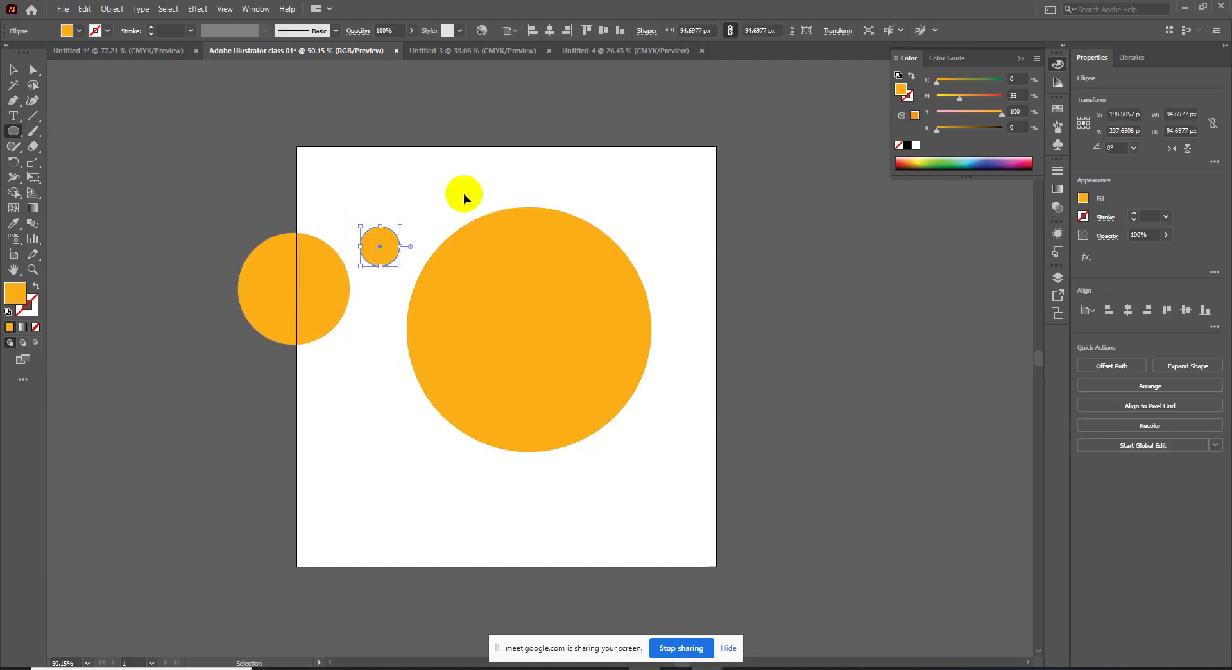
key(ctrl+a)
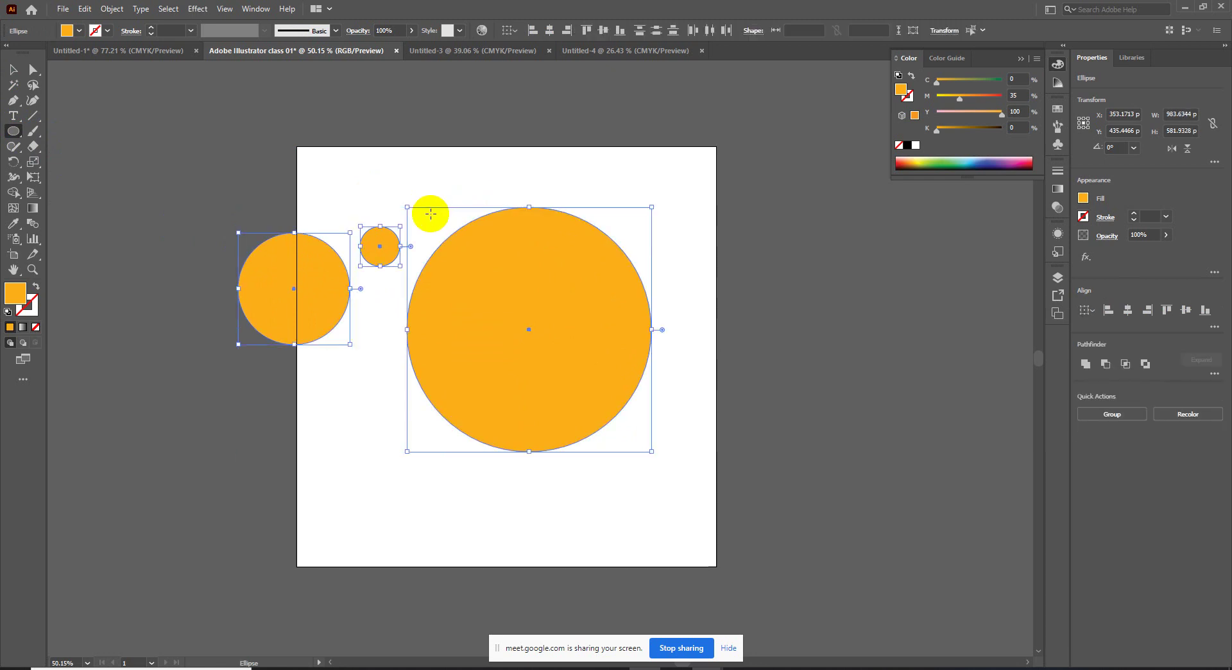
key(Delete)
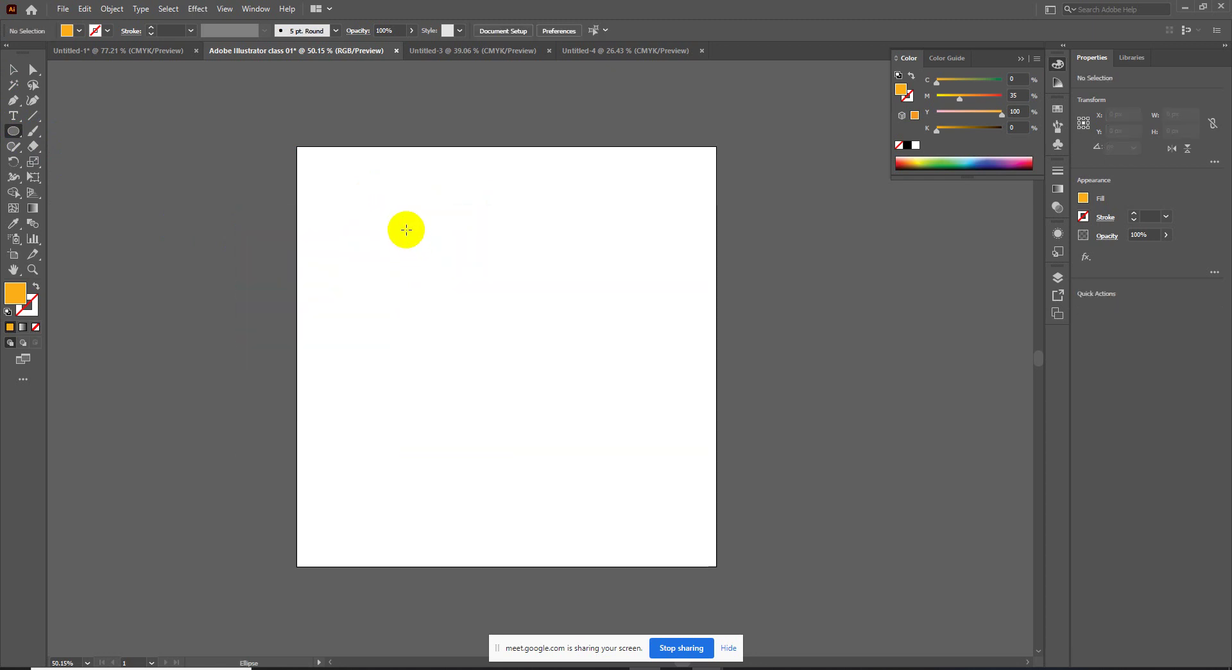
click(406, 226)
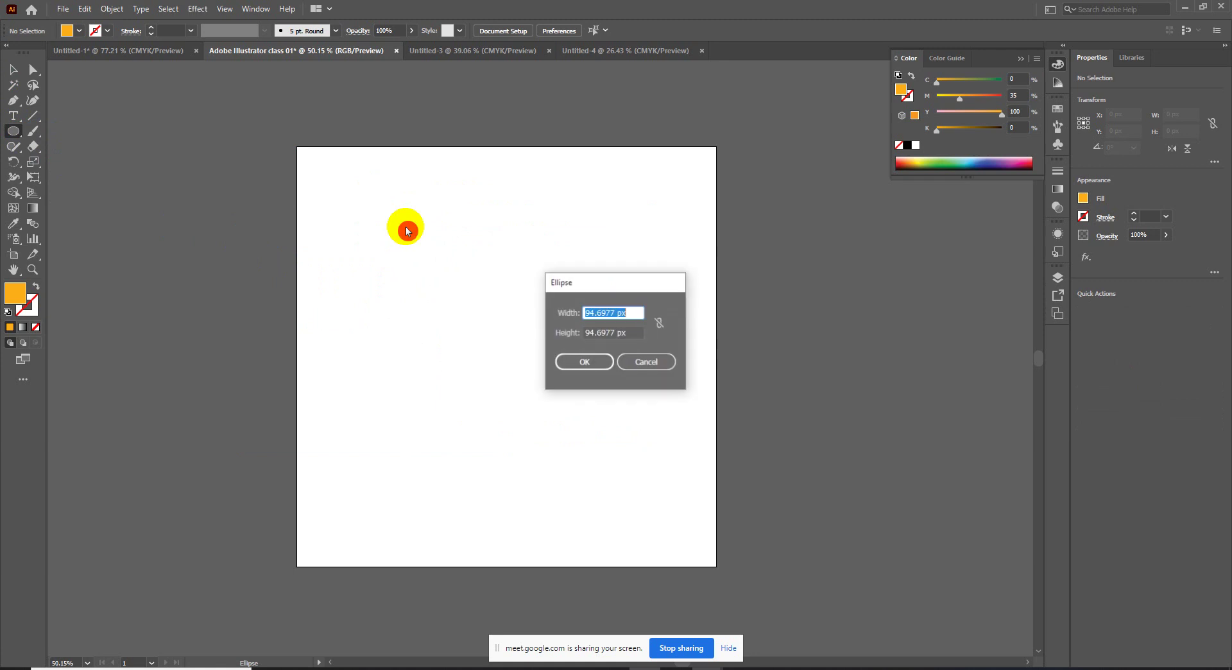
click(643, 369)
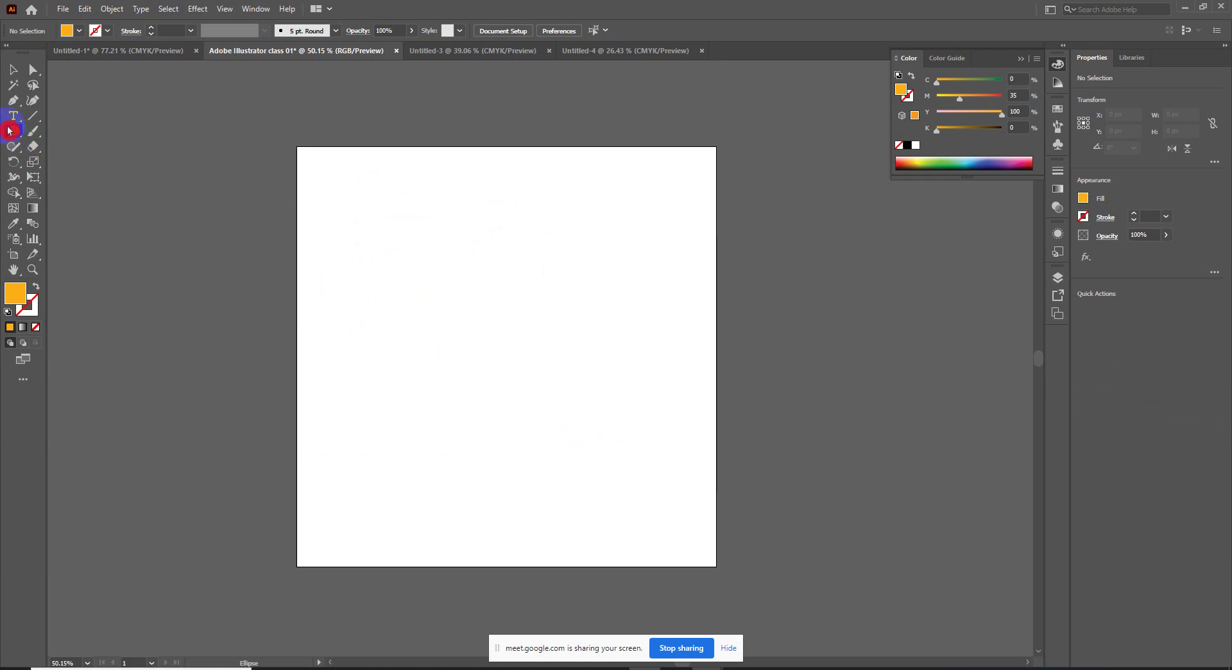
Step: Draw an orange hexagon with the Polygon tool, then delete it
drag(8, 130, 62, 177)
drag(357, 222, 446, 291)
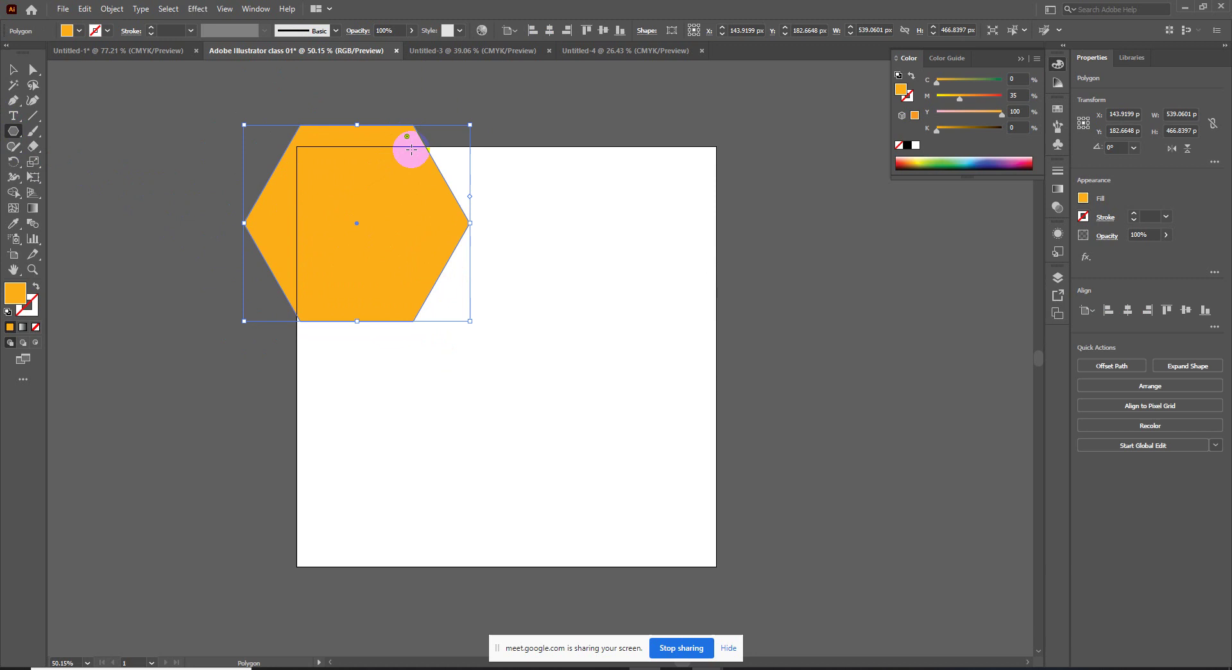
key(Delete)
Step: Draw a polygon near the centre, using arrow keys to reduce its sides to three
mouse_move(539, 297)
mouse_down()
mouse_move(598, 369)
mouse_move(627, 433)
mouse_move(758, 393)
mouse_move(739, 436)
mouse_move(707, 391)
mouse_move(655, 360)
mouse_up()
key(Down)
key(Down)
key(Down)
key(Up)
key(Up)
key(Up)
key(Up)
key(Up)
key(Up)
key(Up)
key(Up)
key(Up)
key(Down)
key(Down)
key(Down)
key(Up)
key(Up)
key(Up)
key(Up)
key(Up)
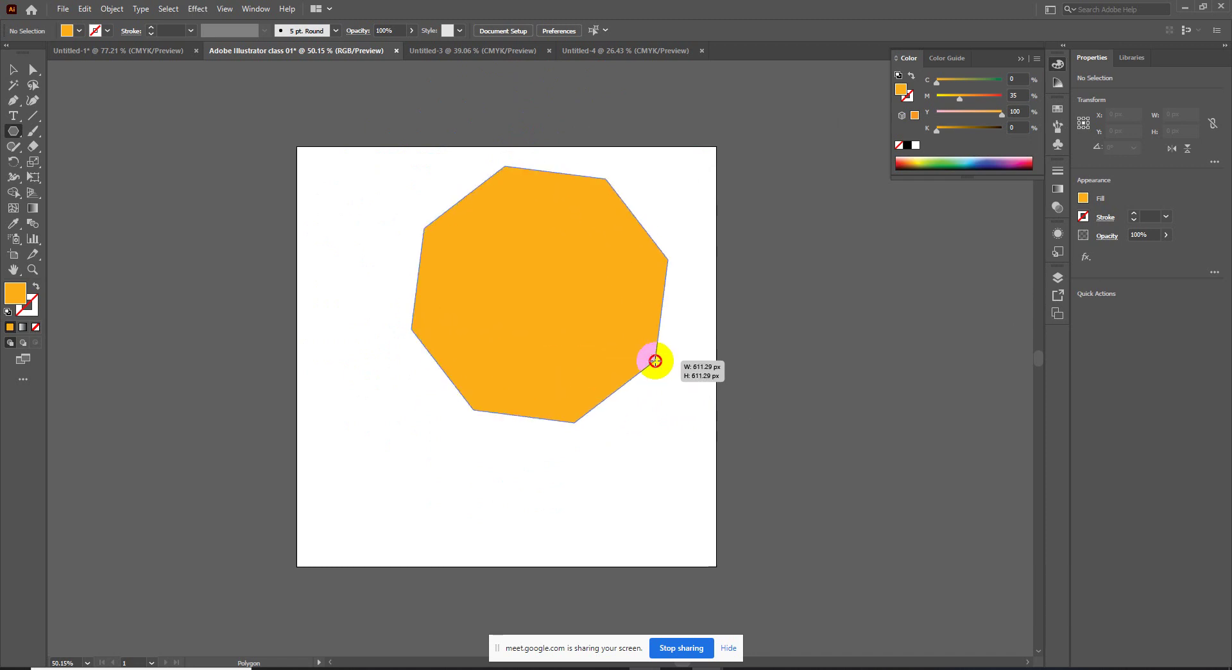
key(Down)
key(Down)
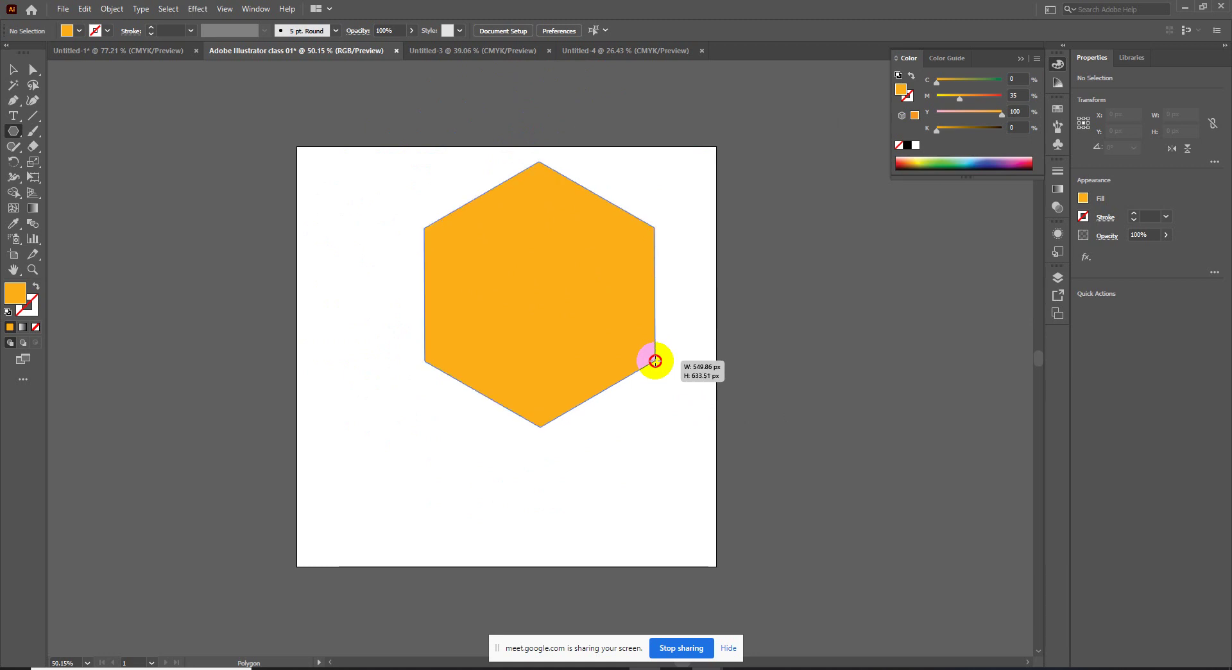
key(Down)
key(Down)
key(Down)
Step: Finish the orange triangle, delete it, and drag out an orange star with the Star tool
drag(655, 360, 655, 361)
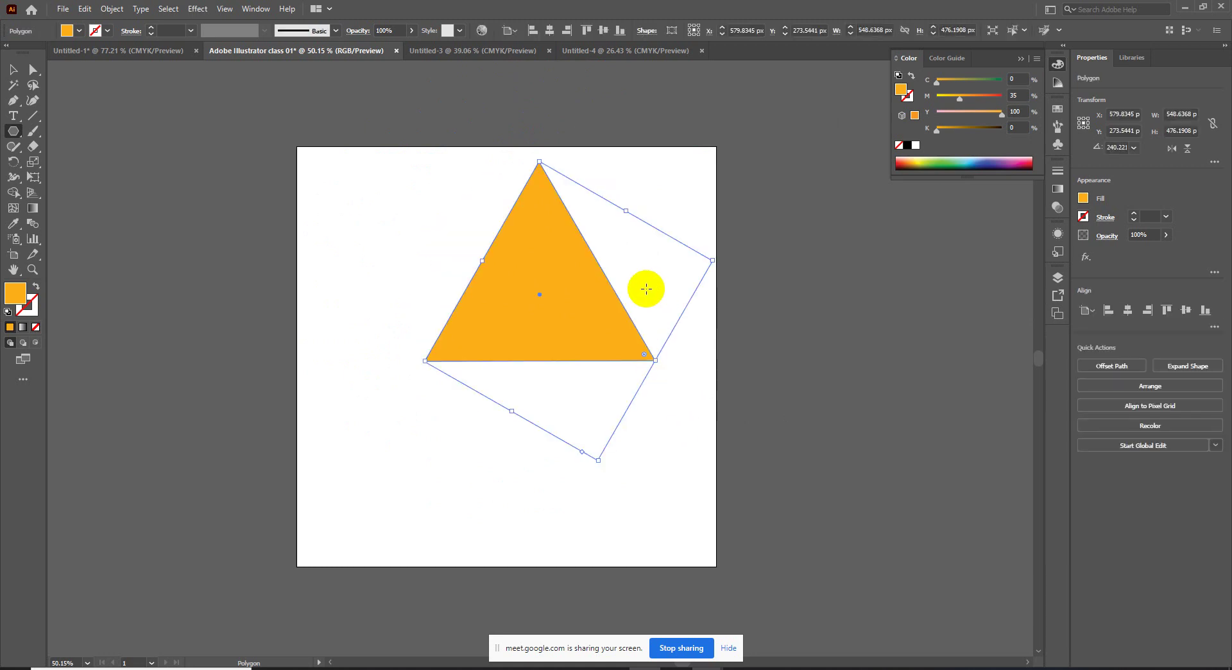
key(Delete)
drag(3, 134, 61, 192)
mouse_move(397, 348)
mouse_down()
mouse_move(521, 371)
mouse_move(563, 411)
mouse_up()
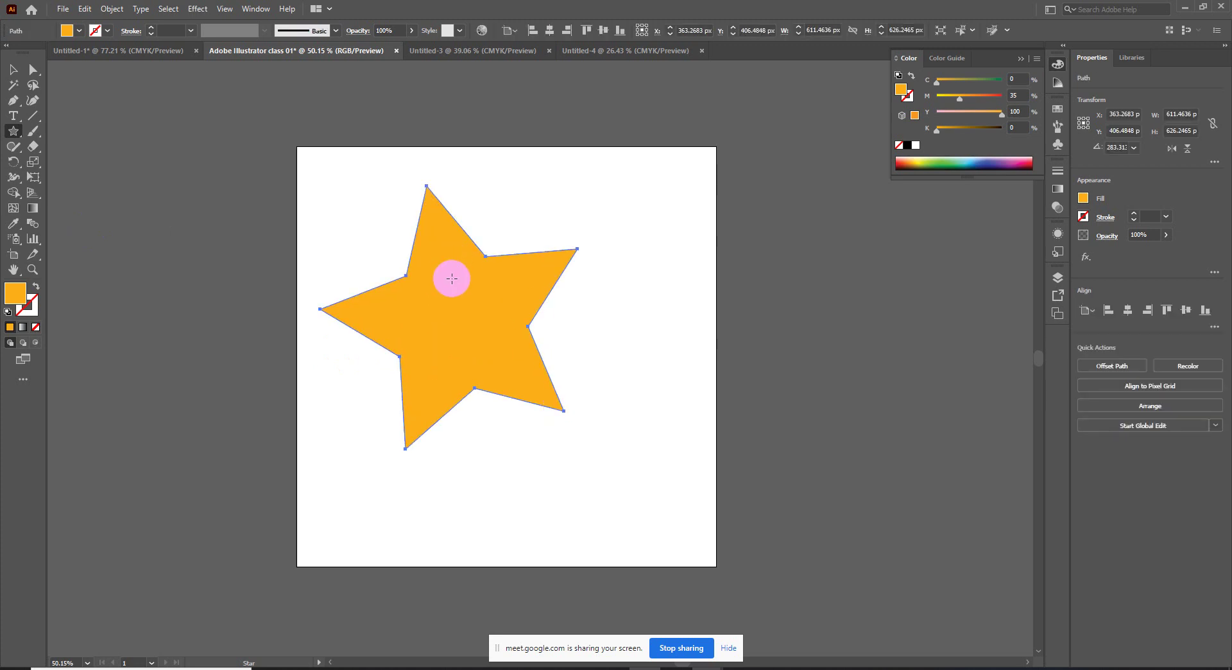
Step: Redraw the orange star, then draw a new one with extra points added via arrow keys
key(Delete)
mouse_move(438, 271)
mouse_down()
mouse_move(600, 426)
mouse_move(467, 224)
mouse_up()
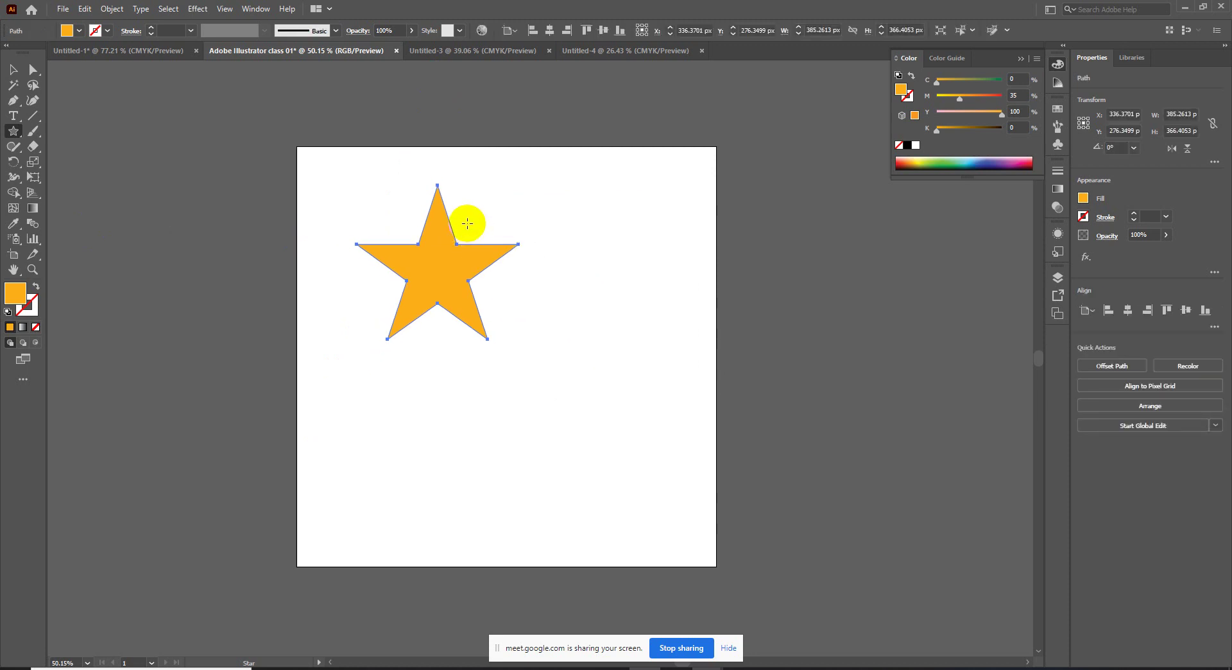
key(Delete)
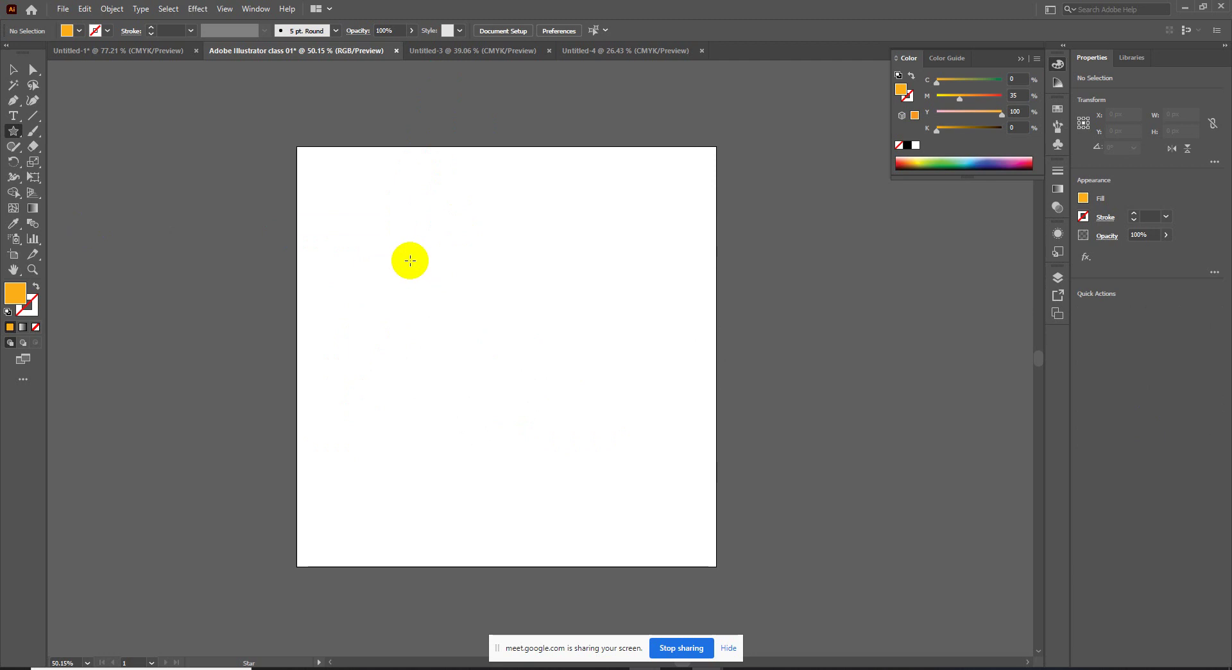
drag(401, 249, 465, 341)
key(Up)
key(Up)
key(Up)
key(Up)
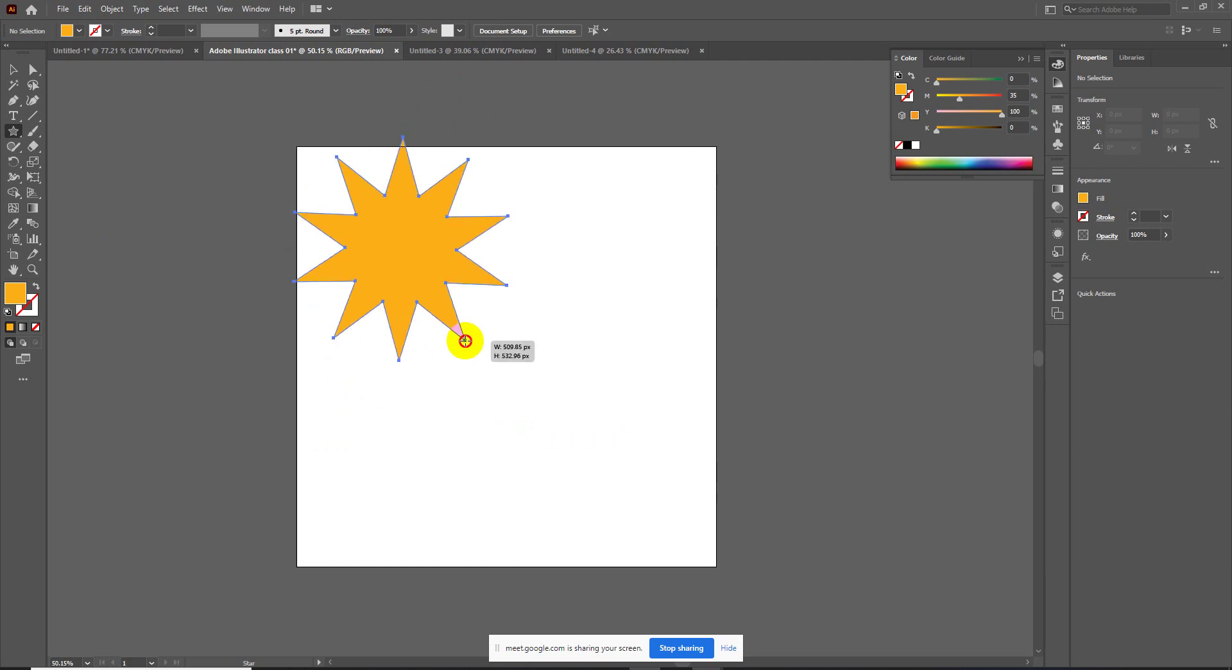
key(Down)
key(Down)
key(Down)
key(Up)
key(Up)
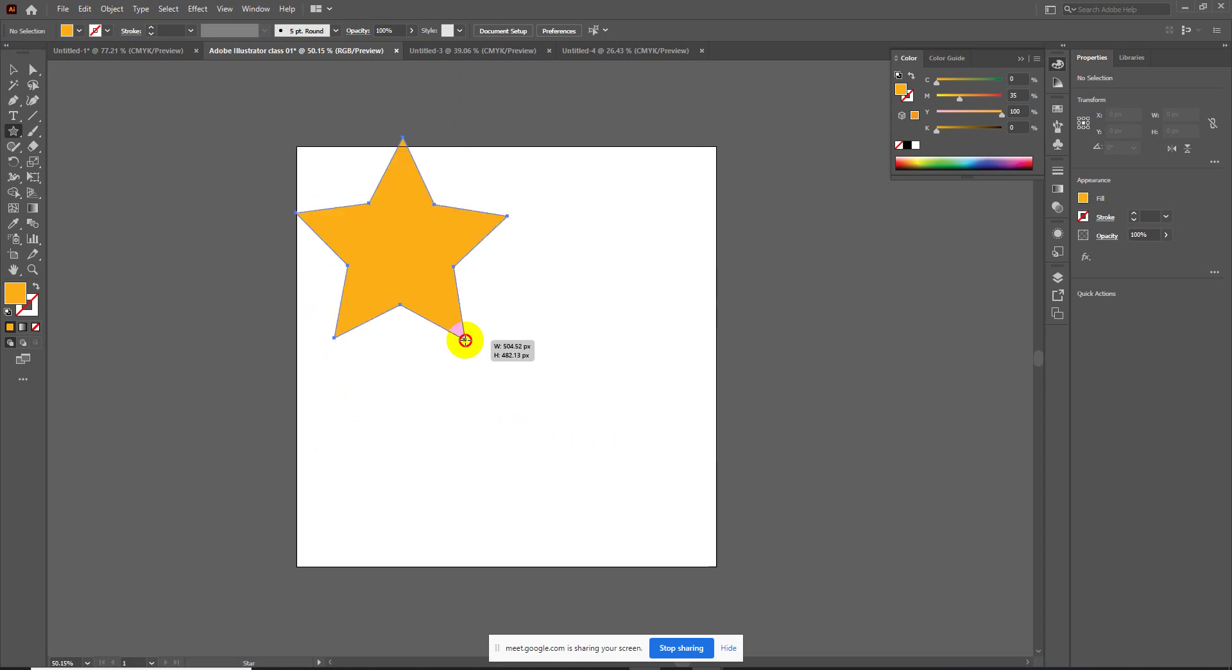
key(Up)
key(Up)
key(Up)
key(Up)
key(Up)
key(Up)
key(Up)
key(Up)
key(Up)
drag(465, 340, 463, 339)
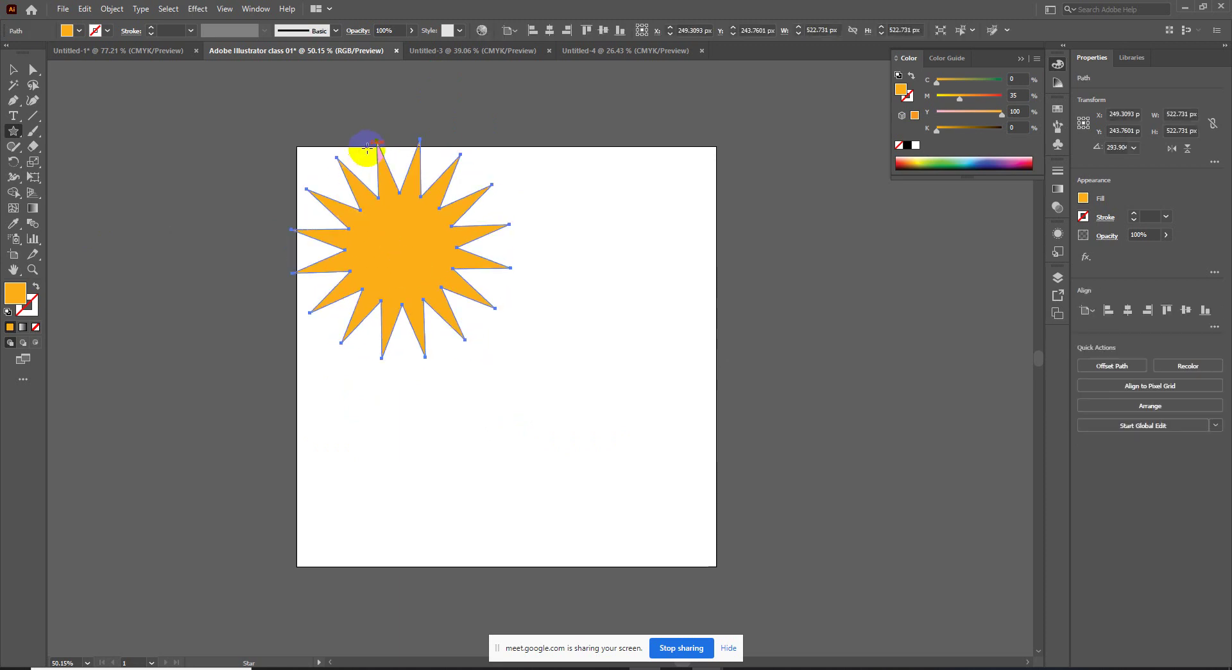
Step: Round the star's corners into a scalloped badge, nudge it up-right, then delete it
key(a)
mouse_move(379, 155)
mouse_down()
mouse_move(385, 284)
mouse_move(470, 326)
mouse_up()
click(381, 217)
drag(341, 173, 575, 461)
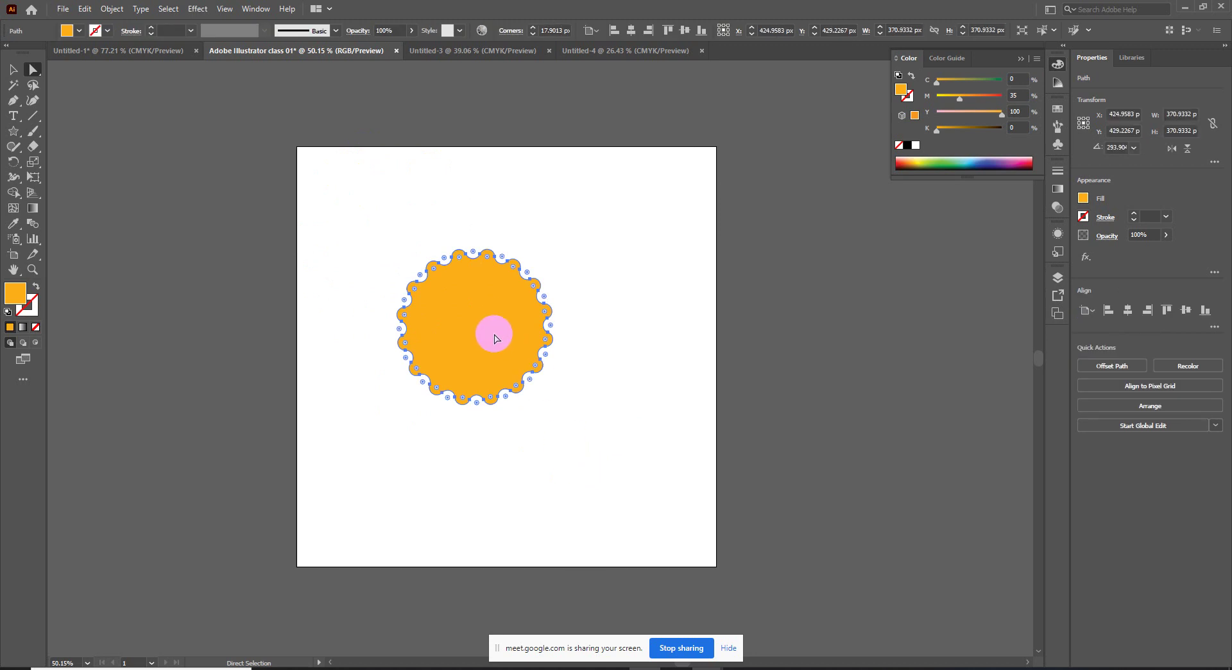
drag(494, 338, 511, 329)
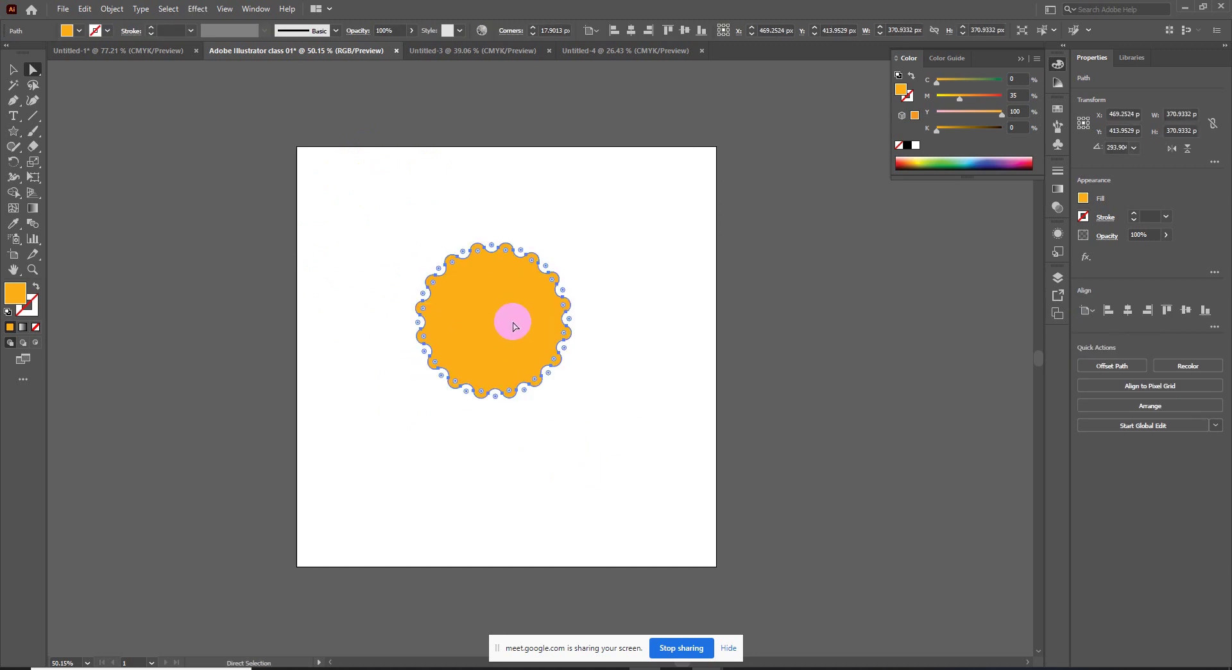
key(Delete)
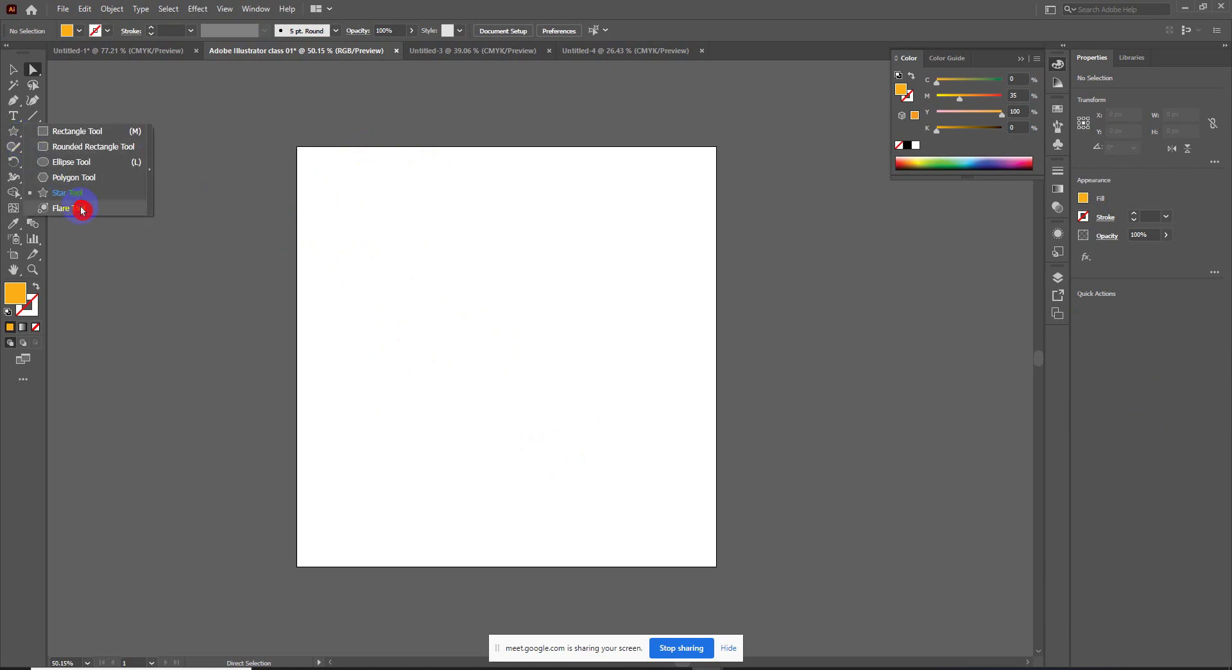
Step: Place several lens flares of varying sizes across the artboard with the Flare tool
drag(24, 147, 83, 210)
drag(671, 168, 638, 186)
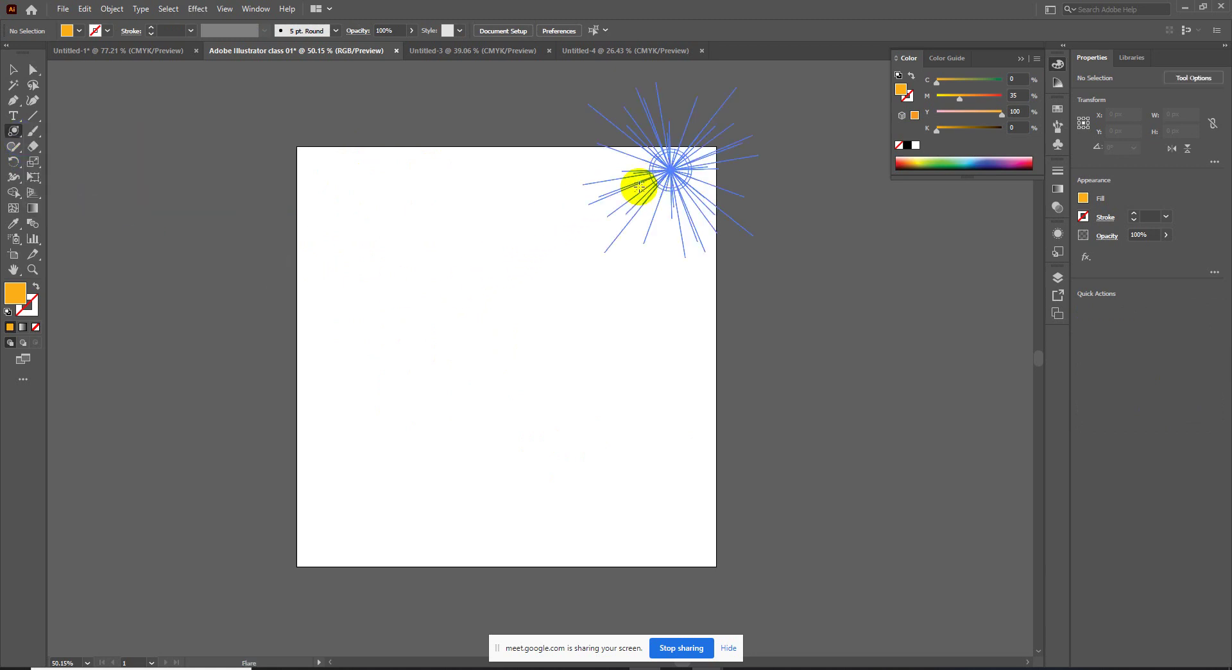
click(554, 296)
drag(456, 431, 627, 454)
click(686, 356)
drag(671, 269, 543, 229)
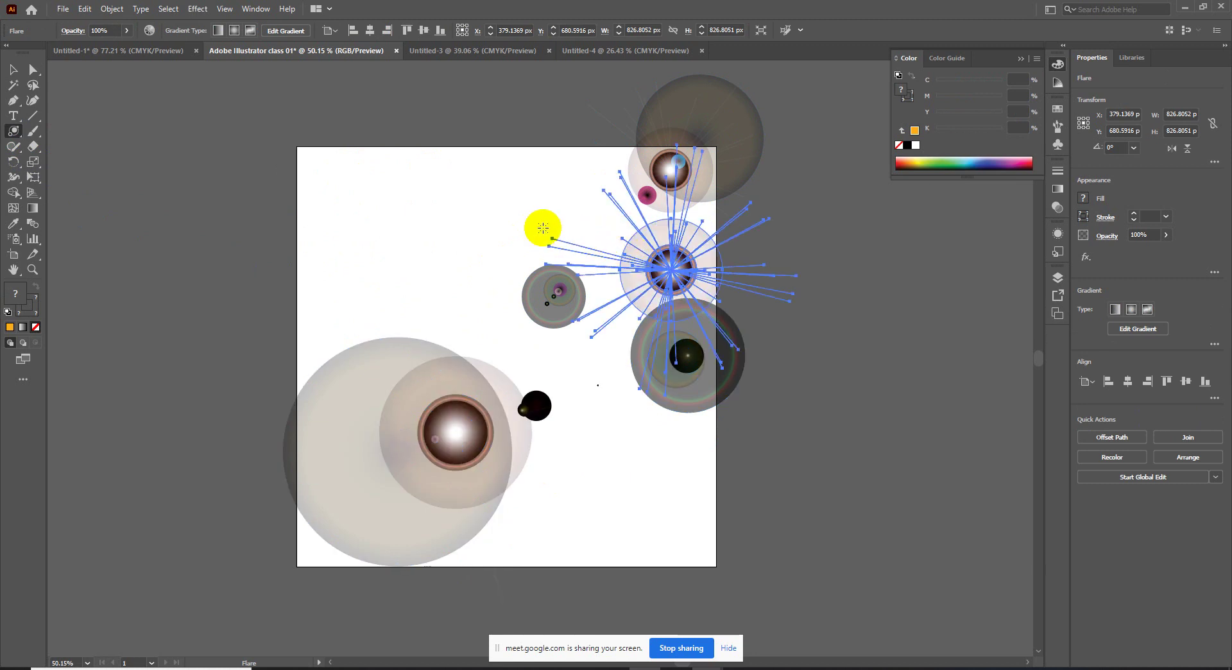
click(431, 213)
drag(376, 229, 376, 230)
click(331, 301)
drag(457, 409, 569, 453)
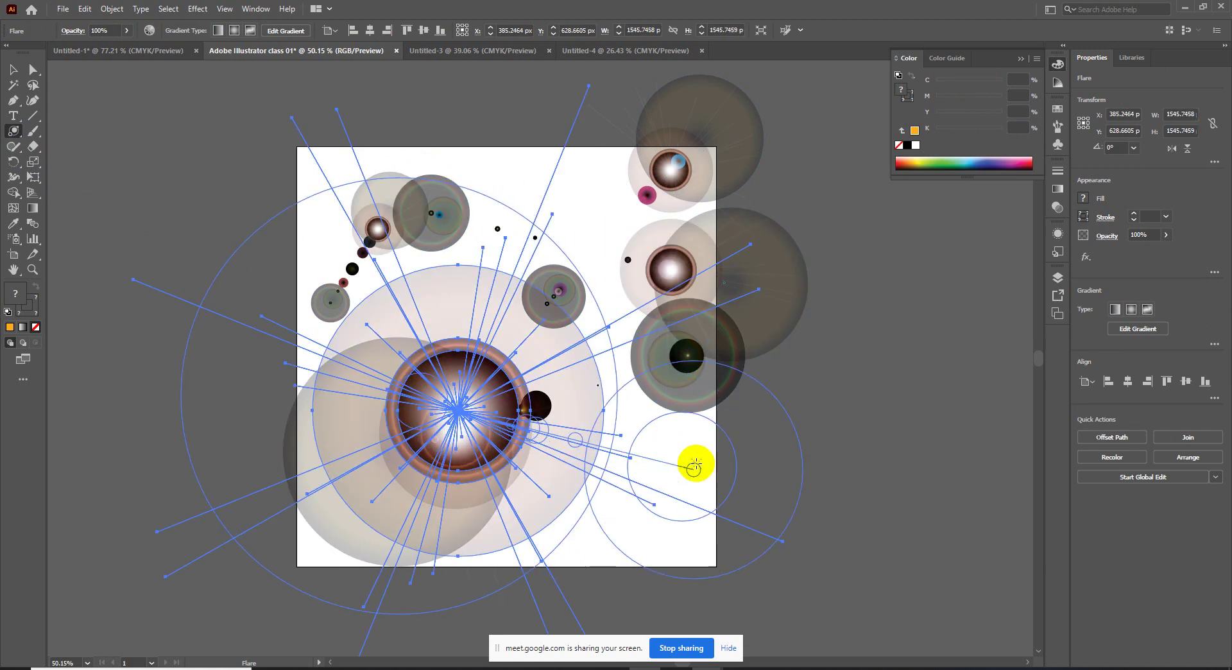
click(693, 469)
Step: Deselect the flares and draw a roughly 998.66 px square covering the whole artboard
click(14, 70)
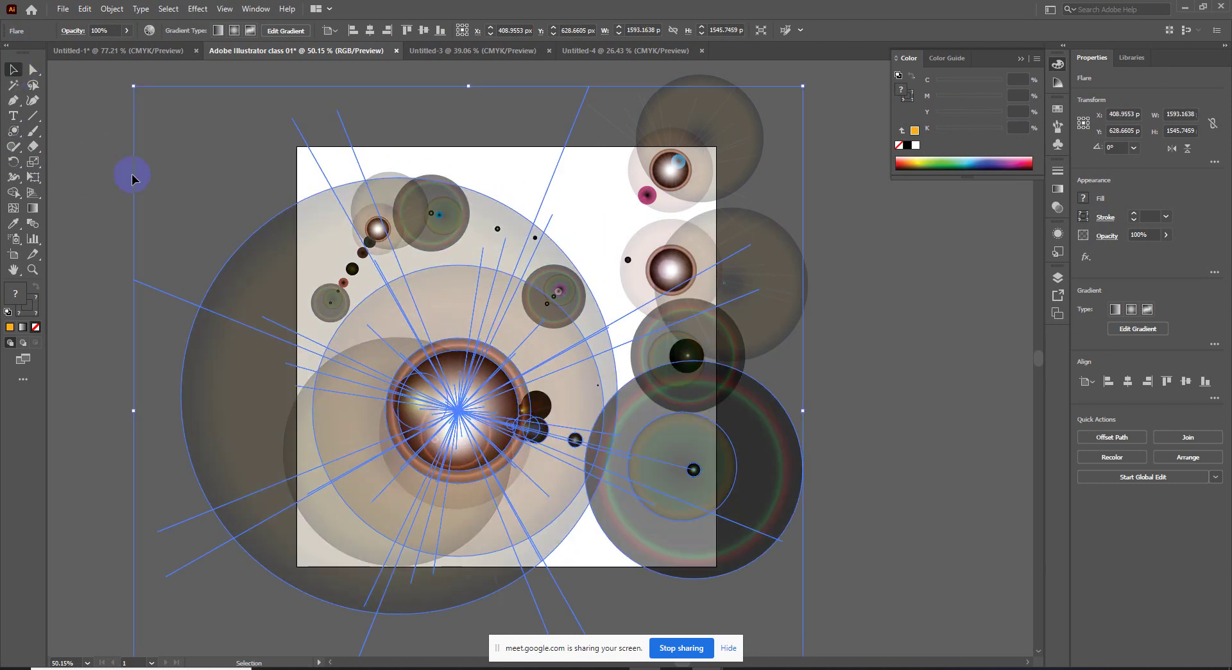
click(131, 176)
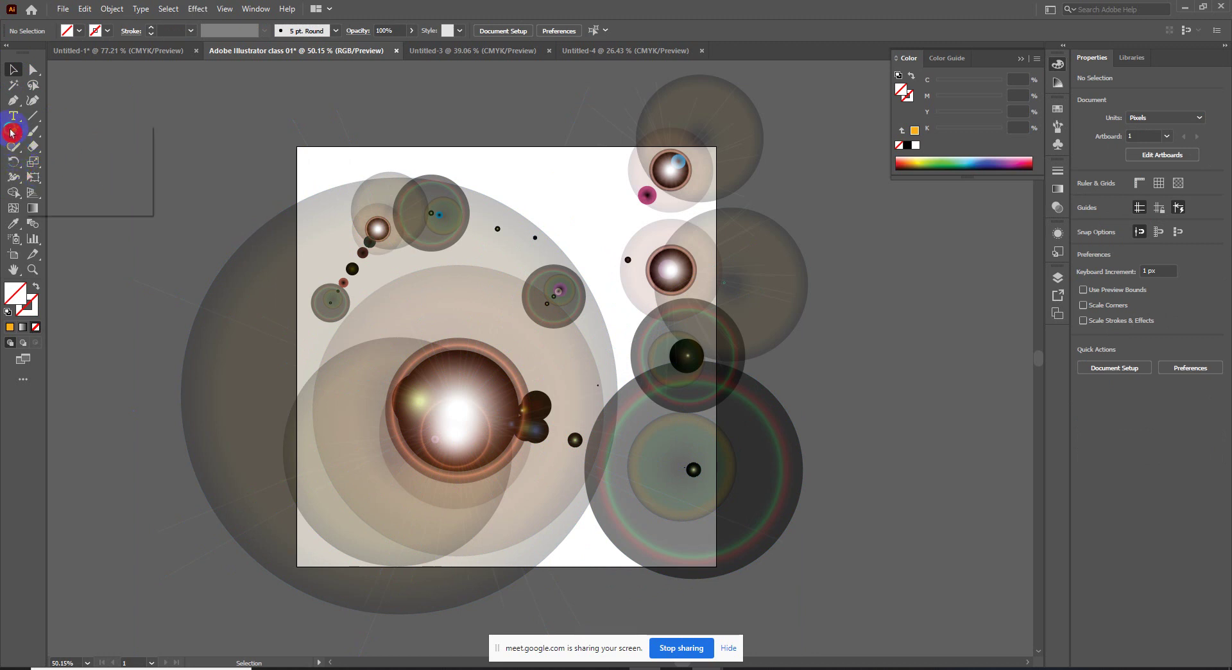
drag(11, 133, 64, 132)
drag(297, 146, 717, 566)
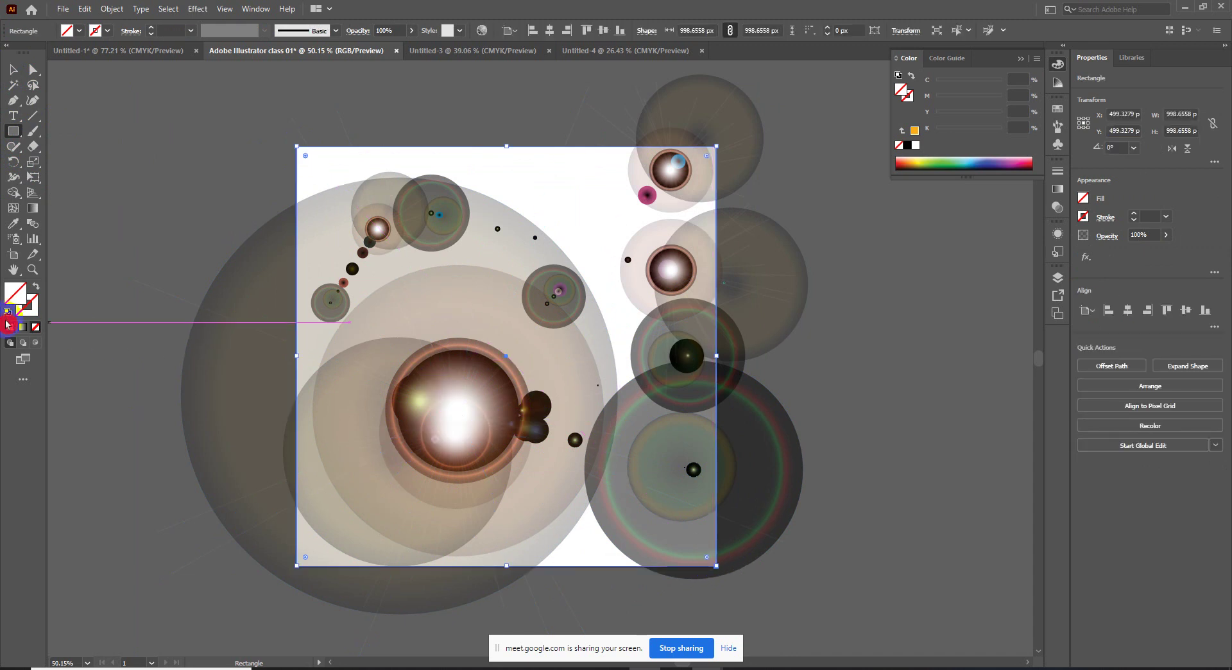
Step: Fill the square orange, select it with all flares, and attempt Make Clipping Mask
click(11, 329)
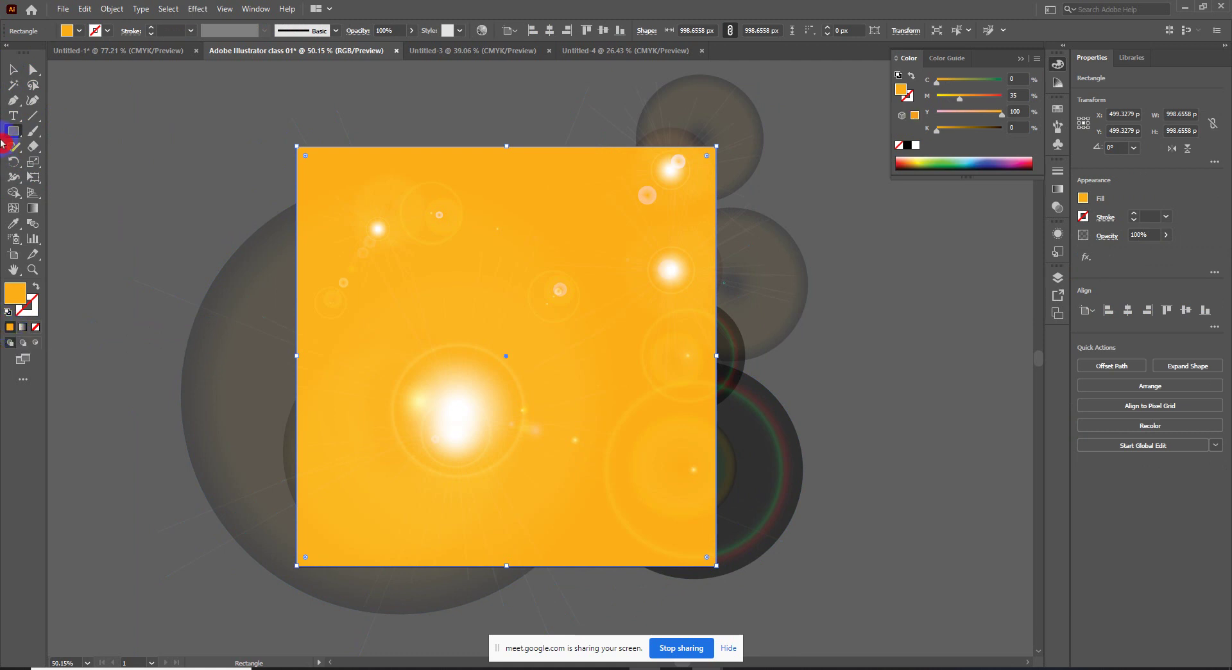
click(13, 69)
drag(257, 114, 814, 517)
right_click(695, 267)
click(779, 378)
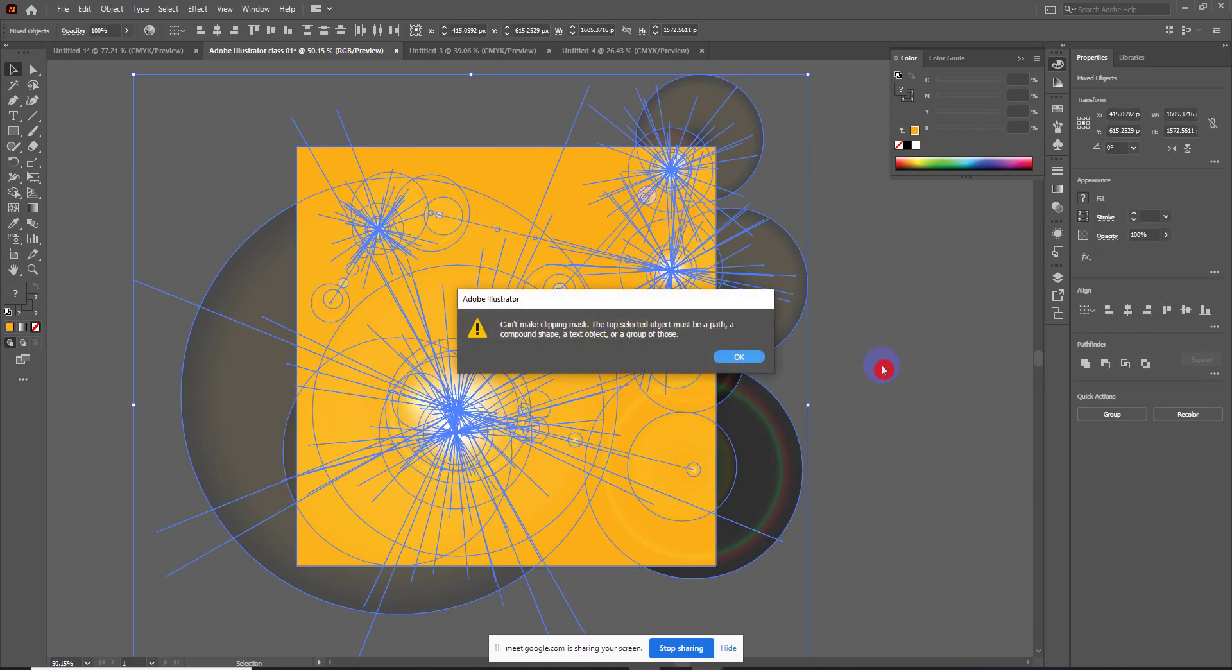
click(754, 357)
Step: Reselect the square and flares and retry Make Clipping Mask, dismissing the error
click(873, 380)
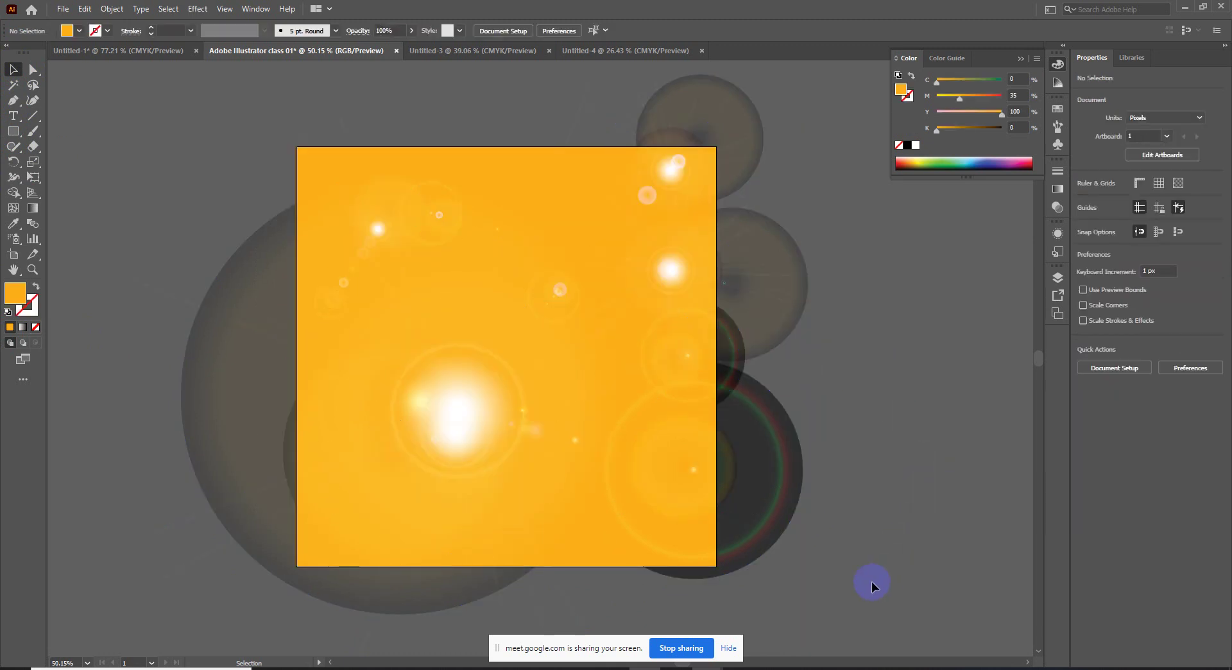
drag(270, 151, 385, 193)
right_click(494, 210)
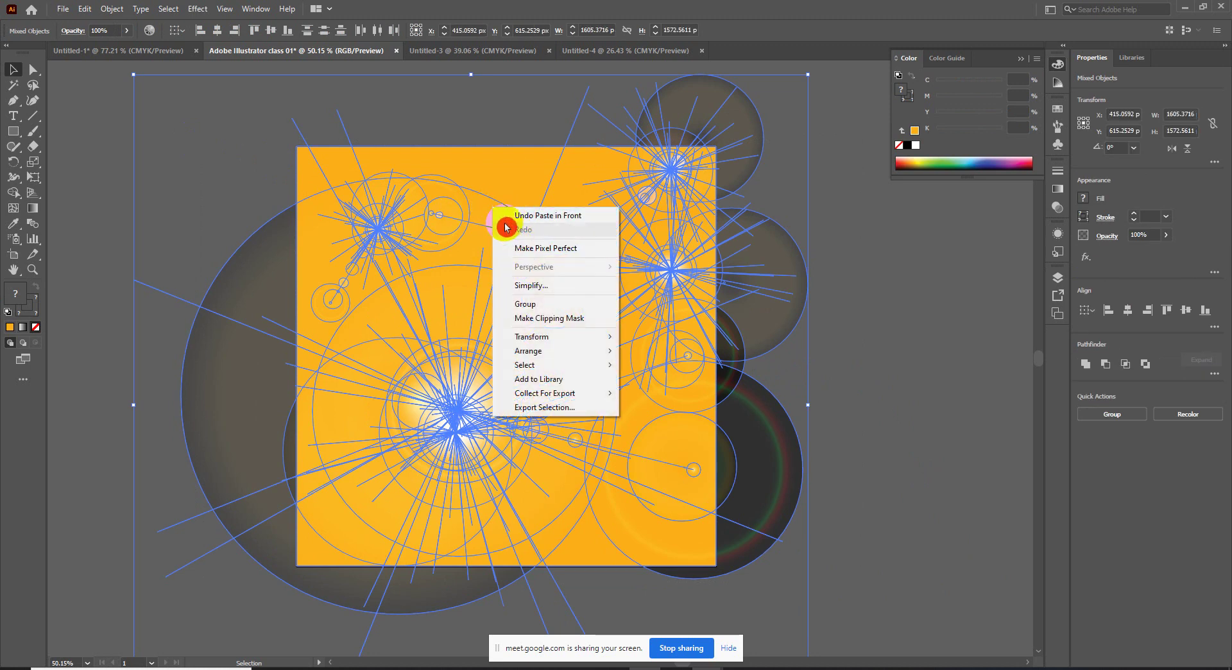
click(545, 319)
click(748, 360)
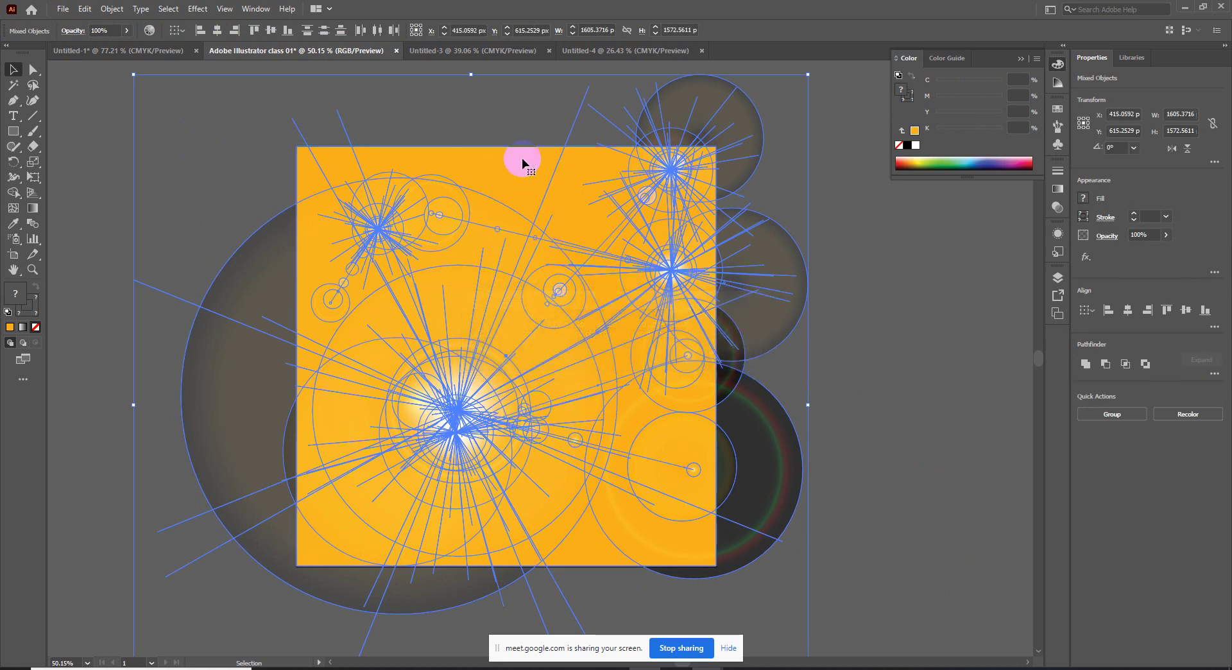
Step: Select the orange square plus each flare individually and retry the clipping mask
click(522, 162)
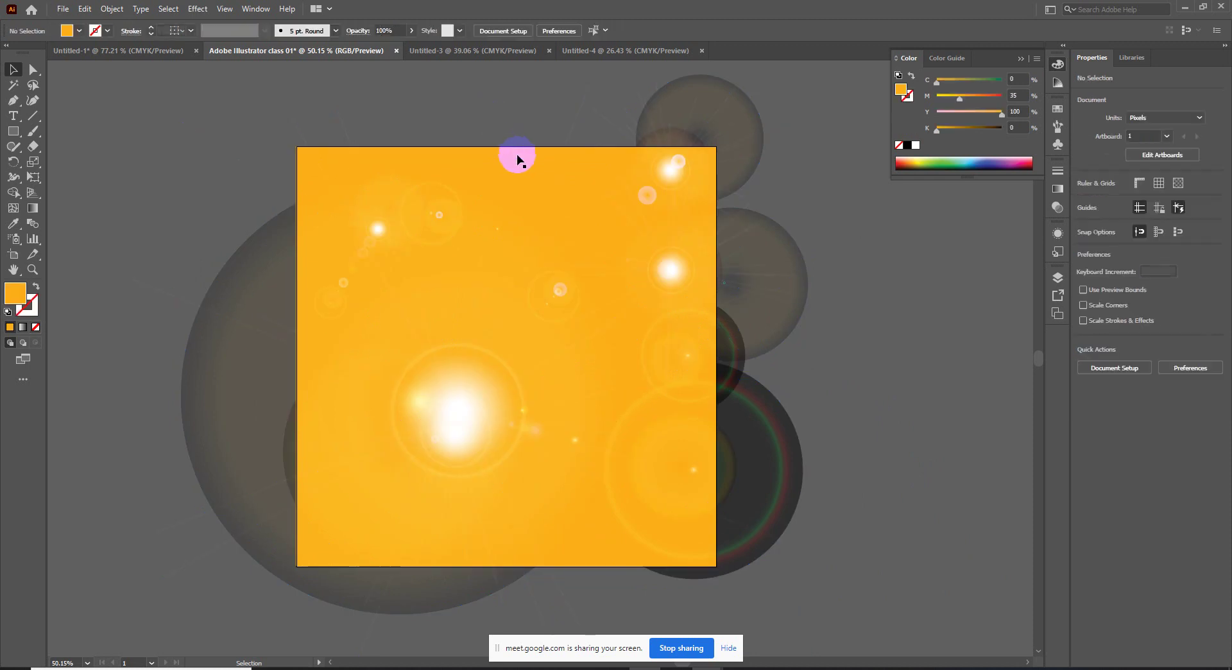
shift+click(647, 196)
shift+click(672, 267)
shift+click(702, 385)
shift+click(682, 364)
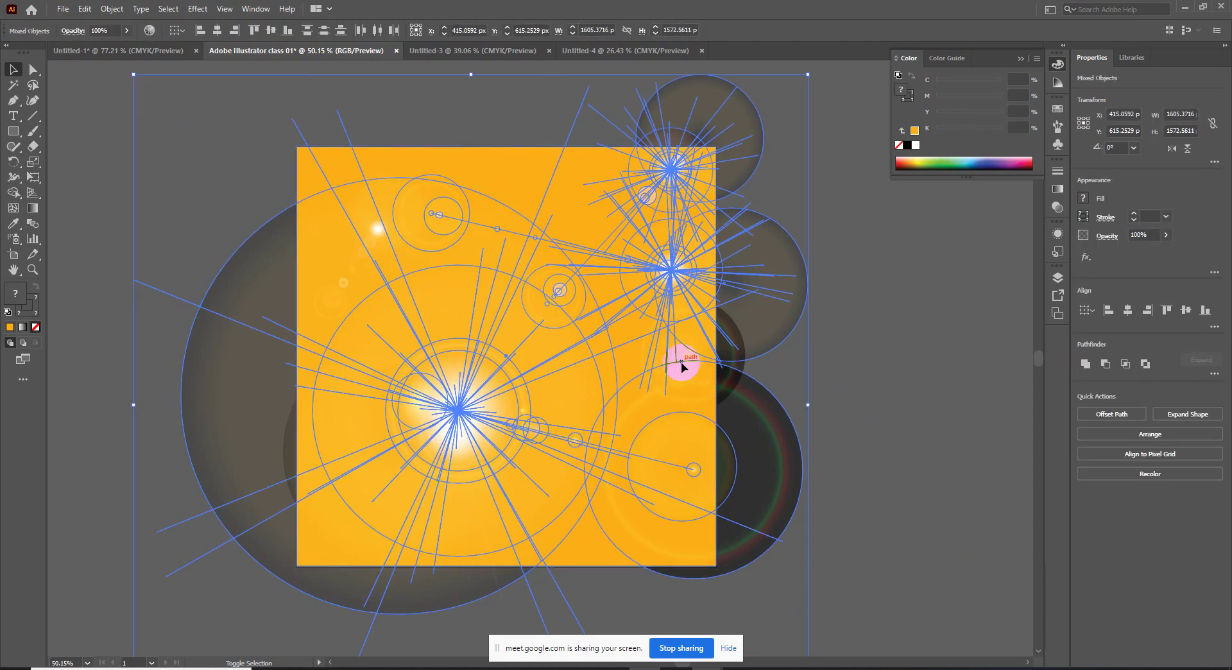
shift+click(454, 229)
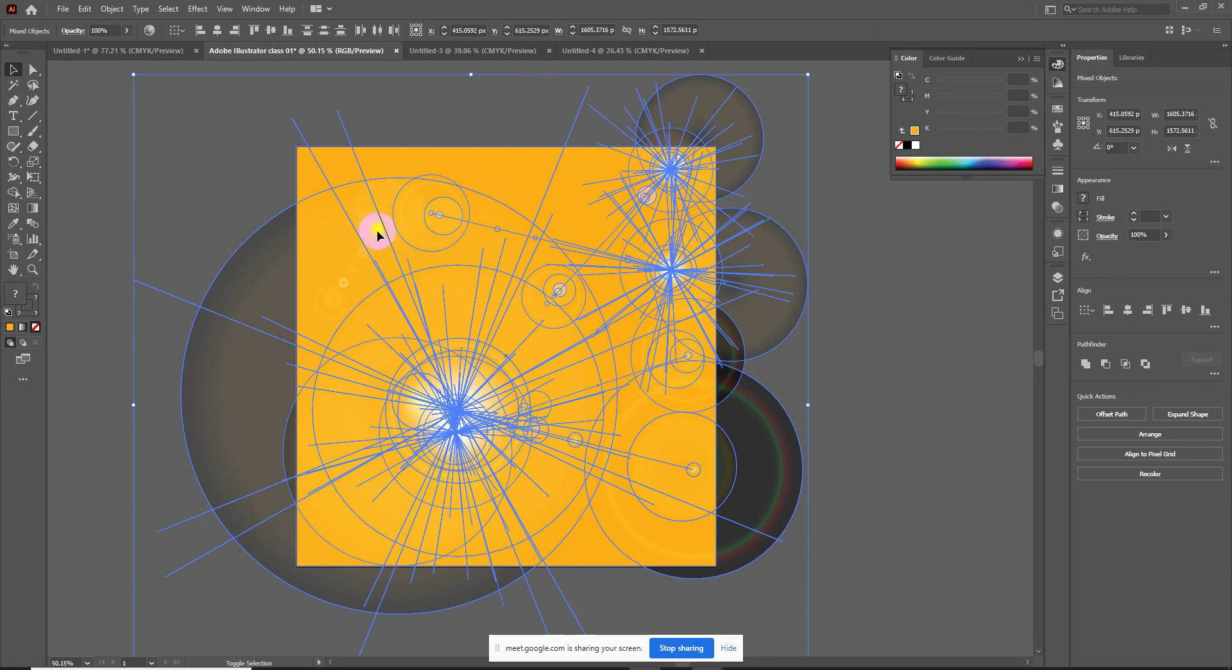
shift+click(342, 285)
shift+click(332, 298)
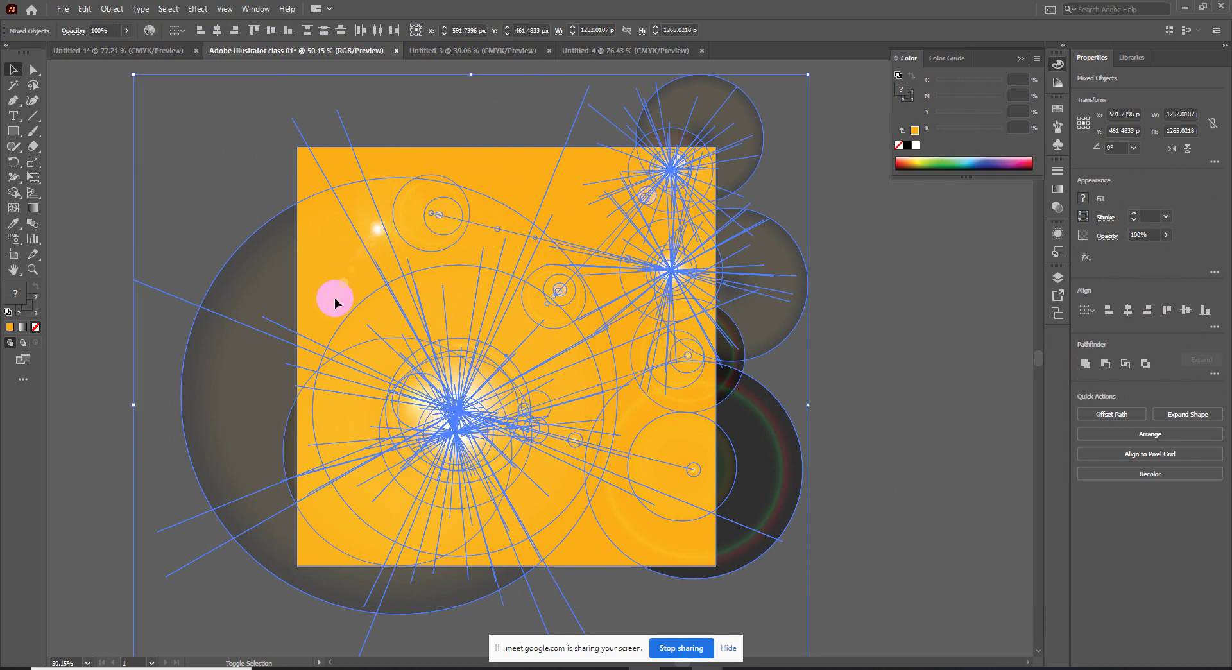
right_click(416, 236)
click(468, 346)
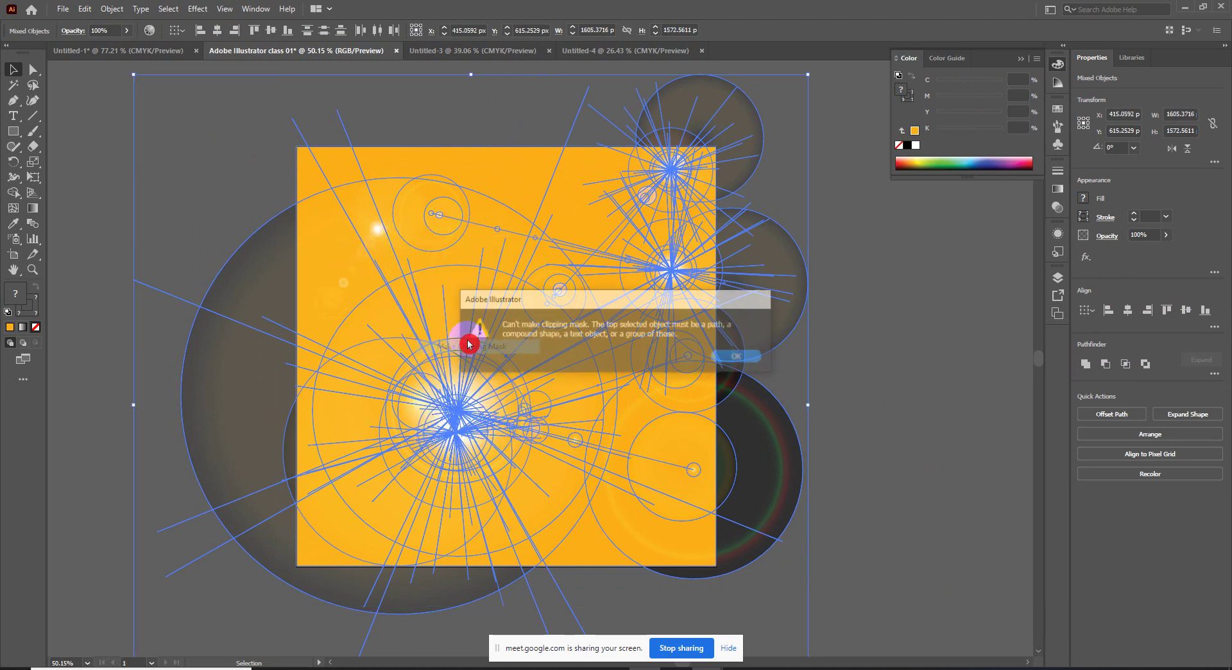
click(738, 356)
Step: Clip the lens flares inside the orange square successfully, then zoom out to see the artboard
click(876, 350)
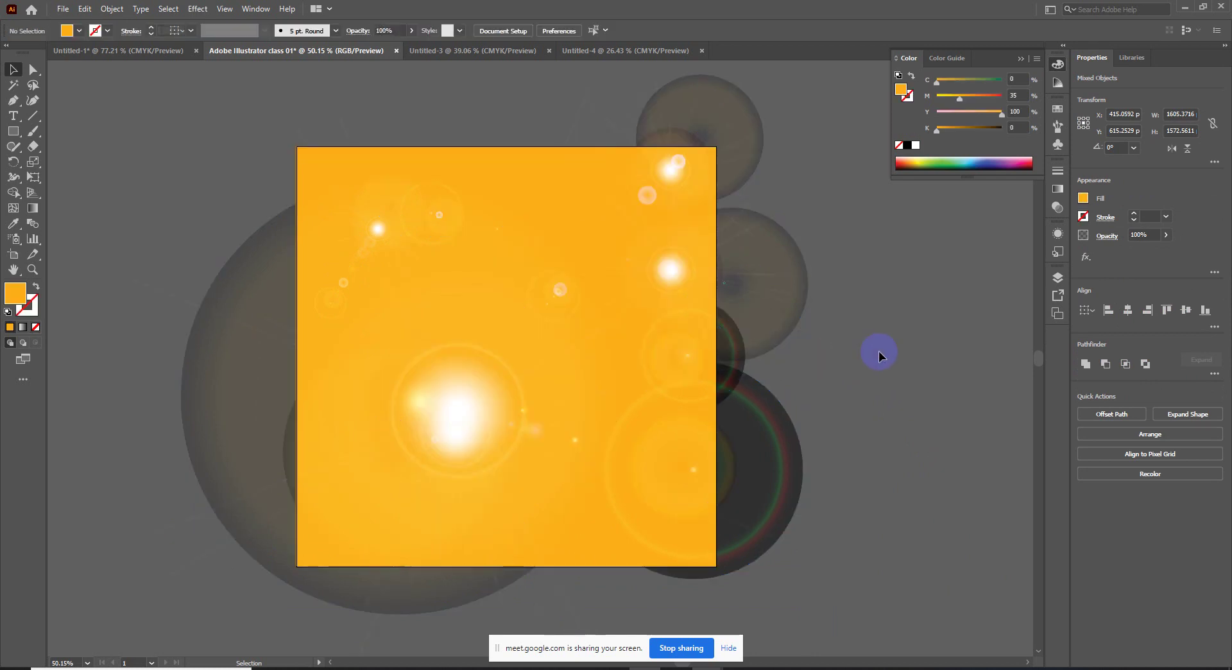
click(477, 158)
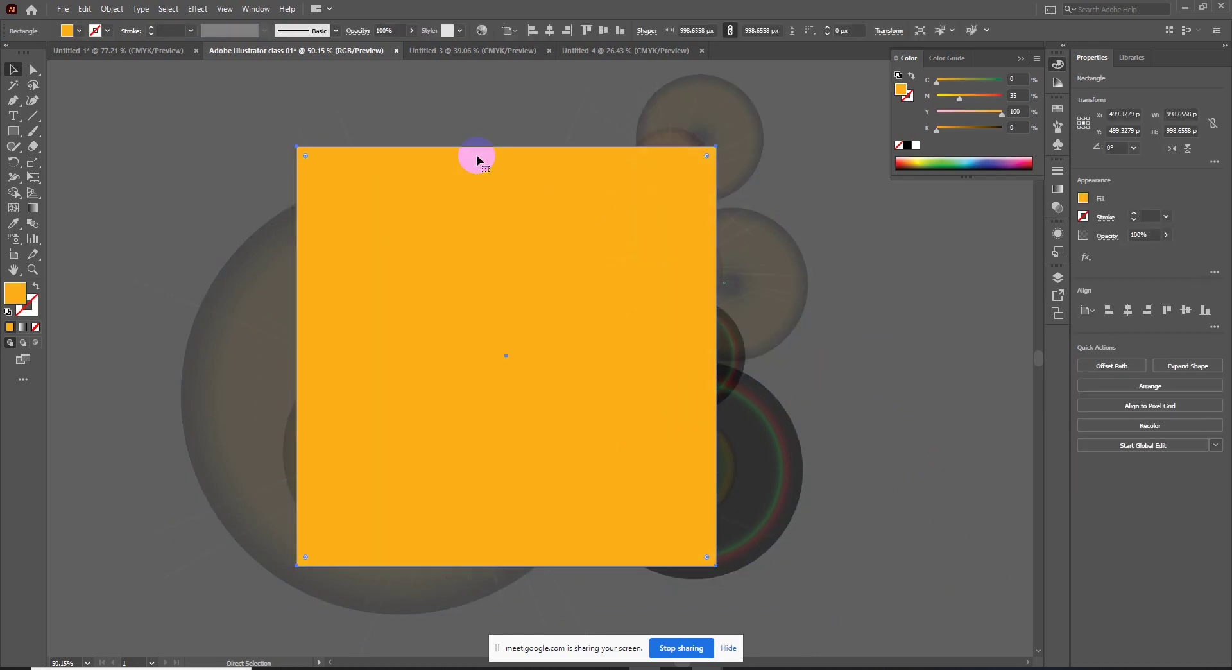
shift+click(767, 455)
right_click(767, 455)
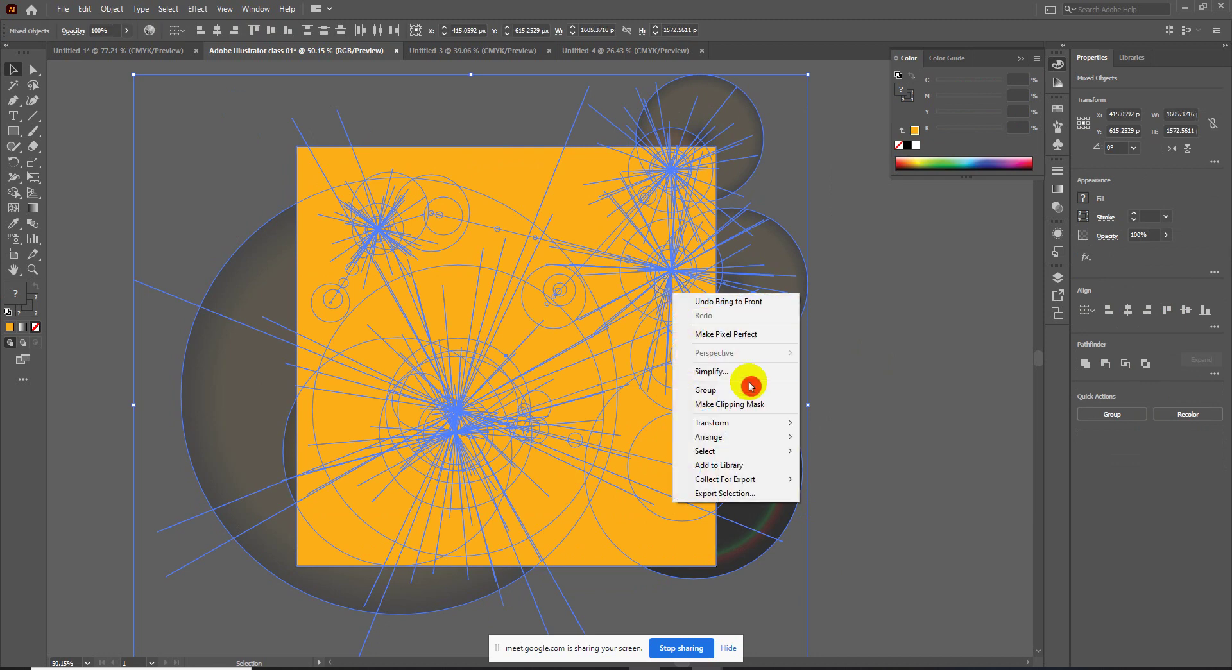
click(748, 399)
click(862, 397)
key(z)
mouse_move(866, 385)
mouse_down()
mouse_move(719, 394)
mouse_move(848, 370)
mouse_up()
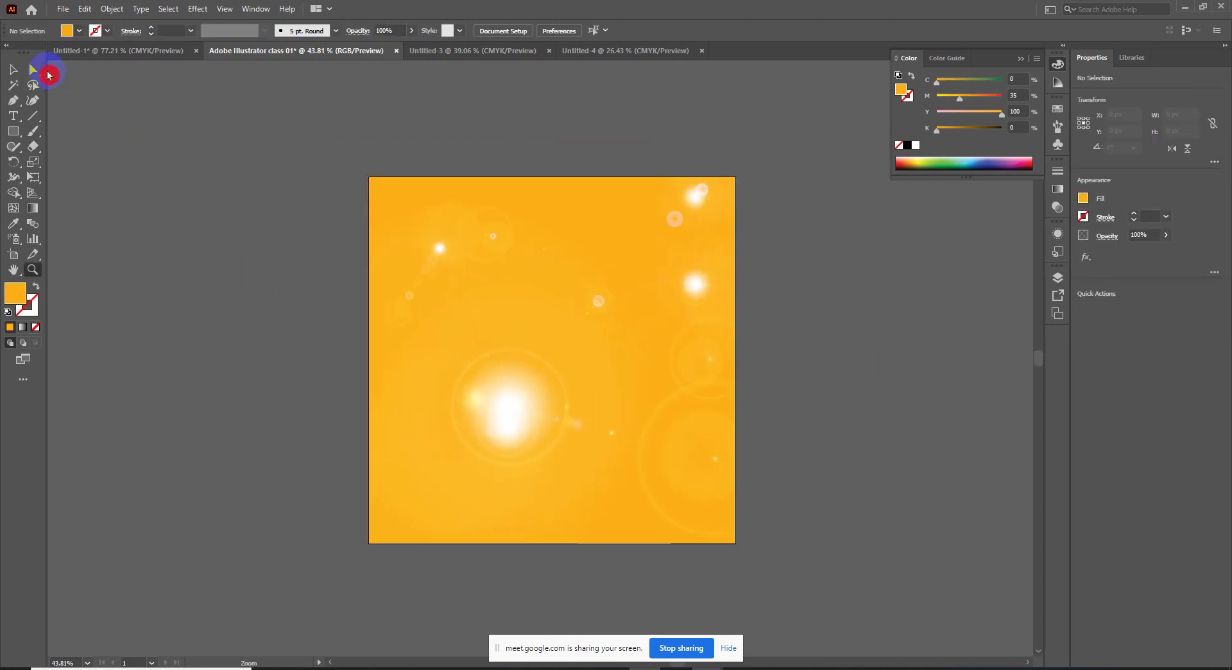
click(522, 198)
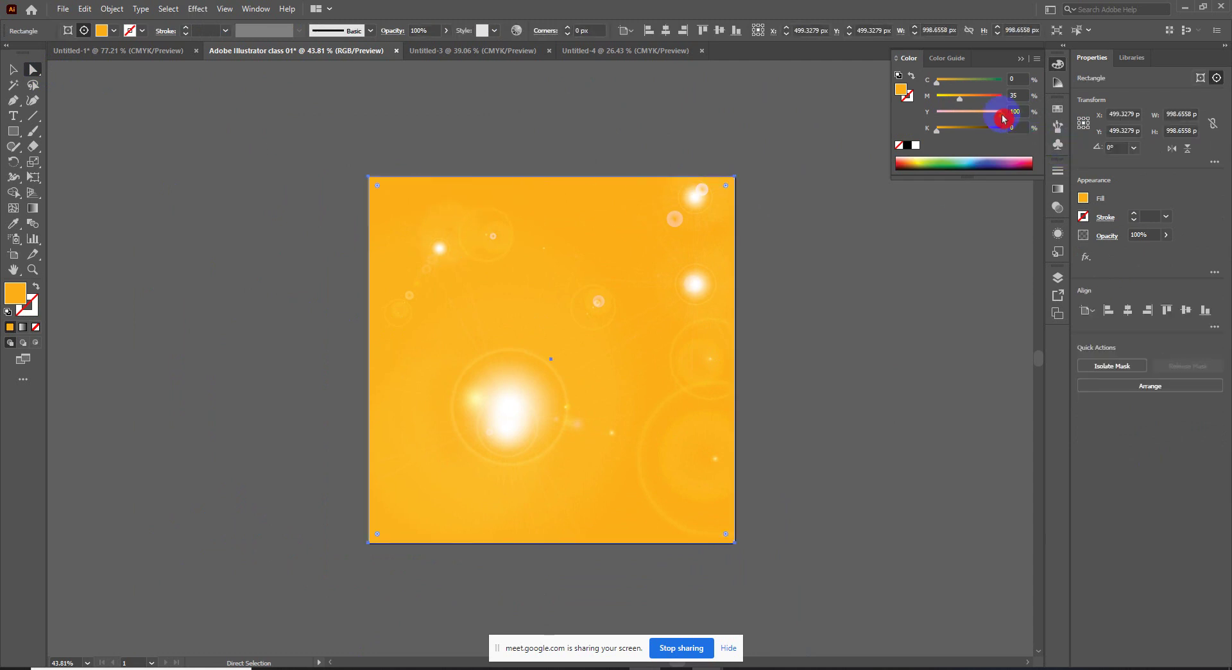
Step: Recolour the masking square's fill to deep plum, about C44 M97 Y8 K78
click(987, 98)
click(951, 132)
mouse_move(954, 135)
mouse_down()
mouse_move(990, 88)
mouse_move(965, 80)
mouse_up()
click(942, 113)
click(962, 97)
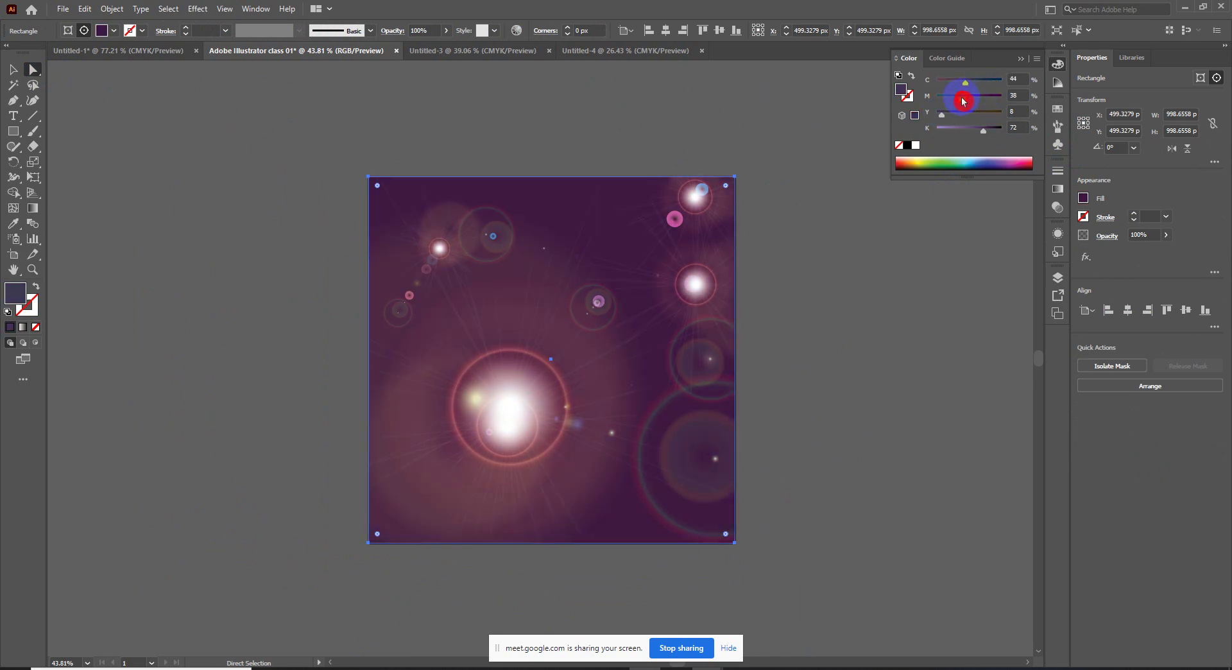
drag(986, 130, 984, 101)
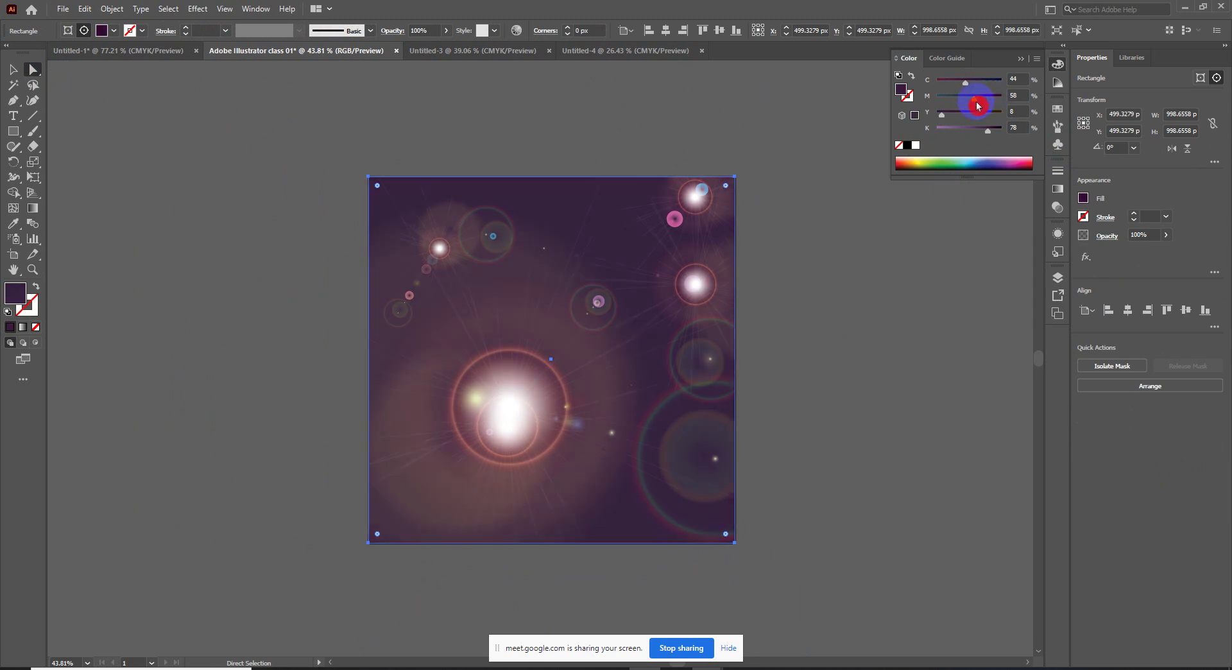
drag(987, 101, 1000, 99)
click(879, 340)
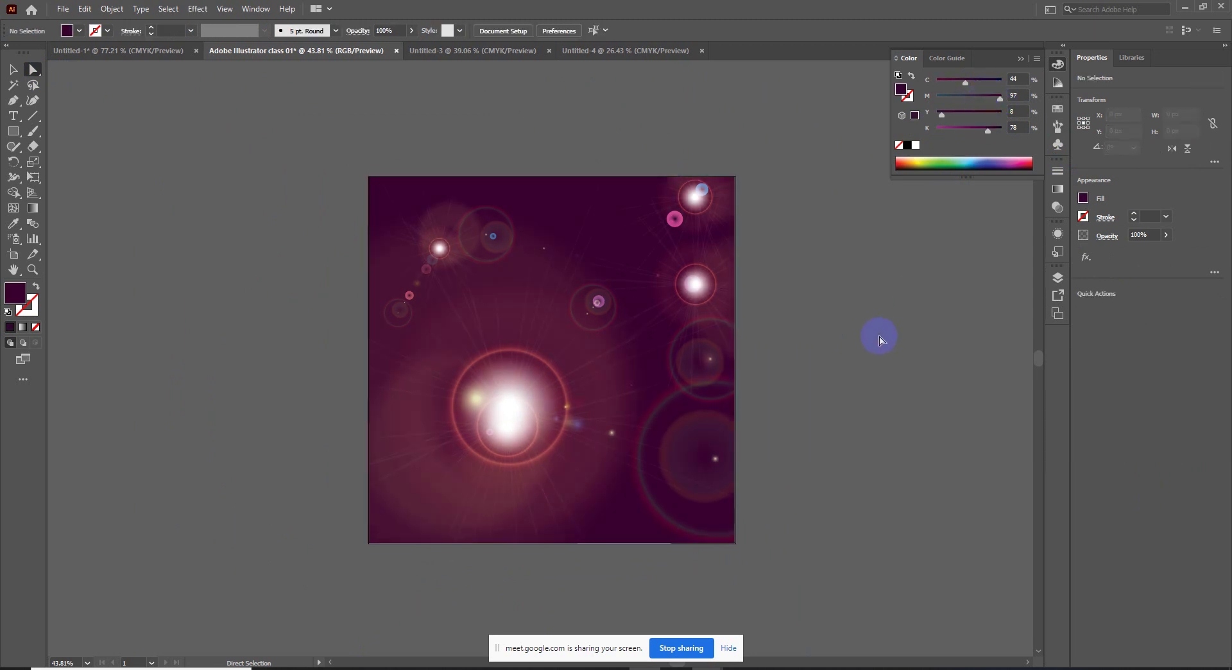
click(506, 408)
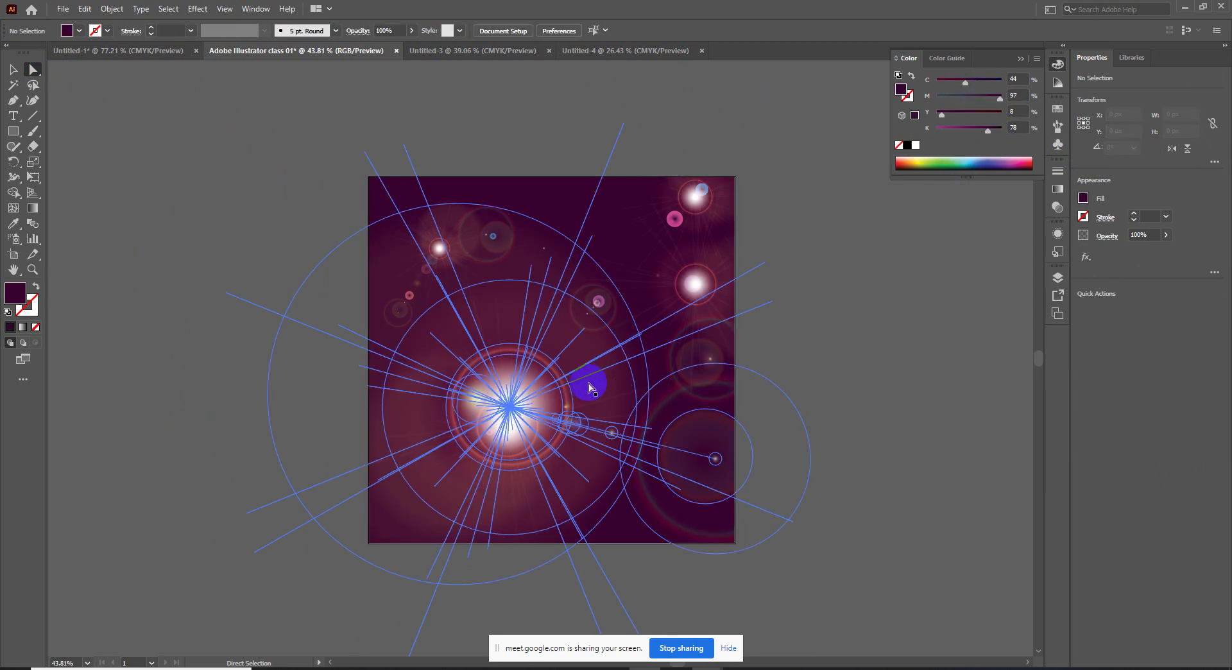
Step: Nudge the lens flare slightly and lower its opacity to 31%
click(5, 69)
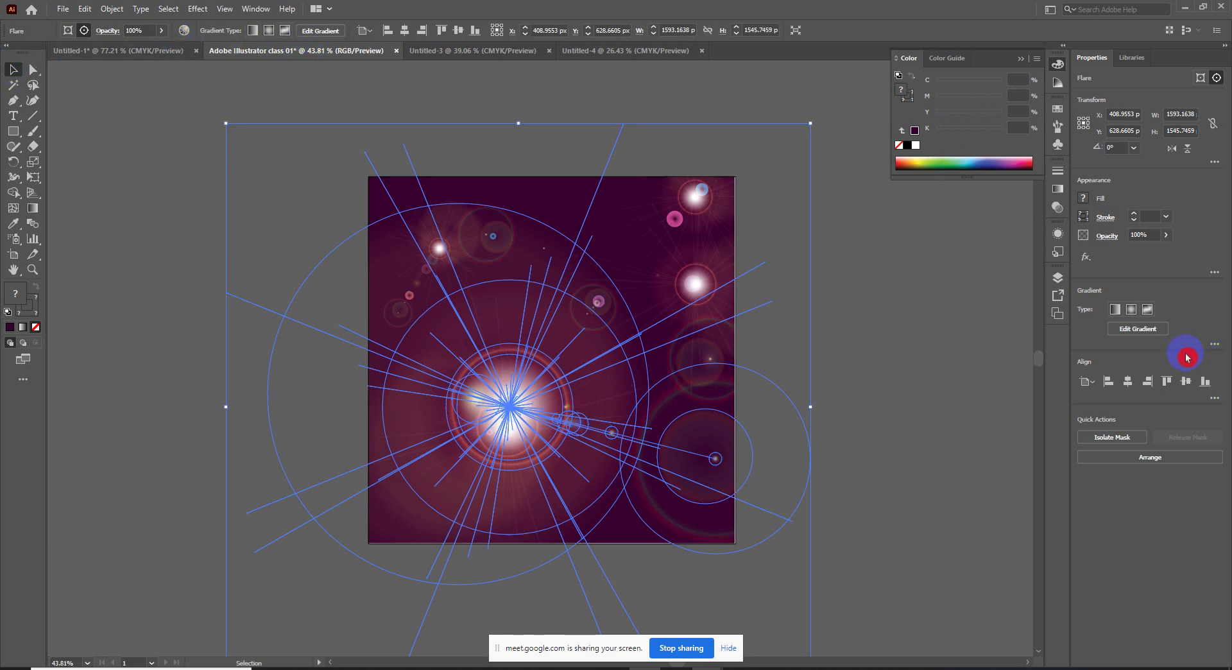
drag(588, 317, 610, 328)
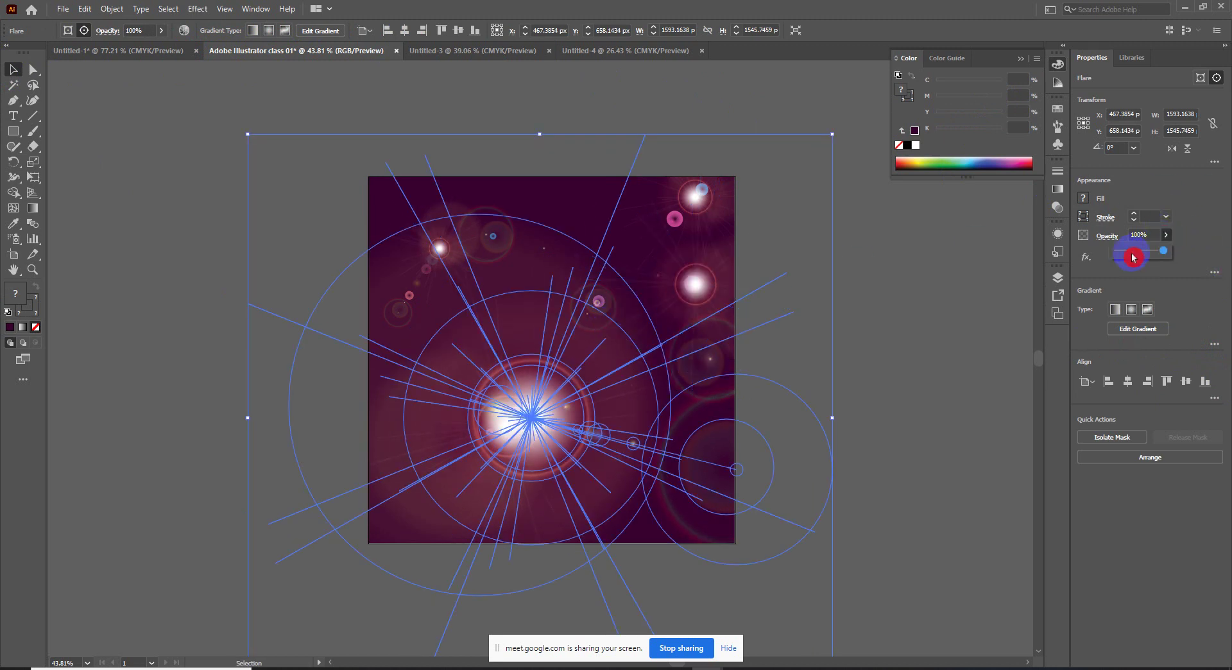
click(1133, 256)
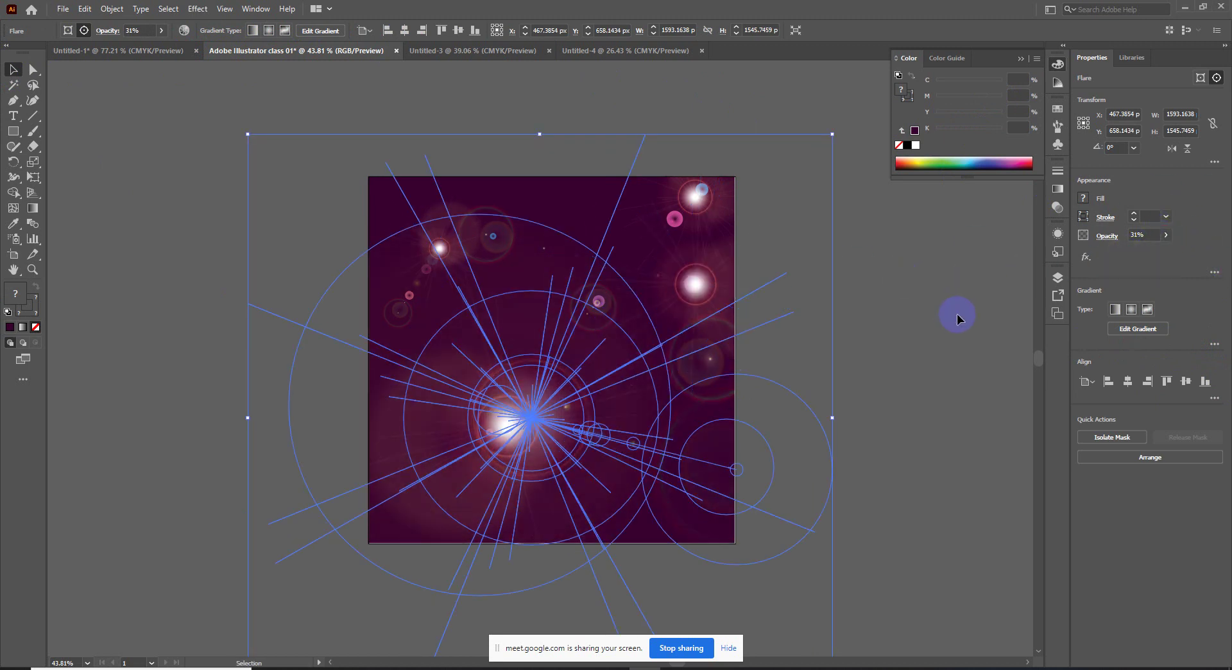
click(738, 121)
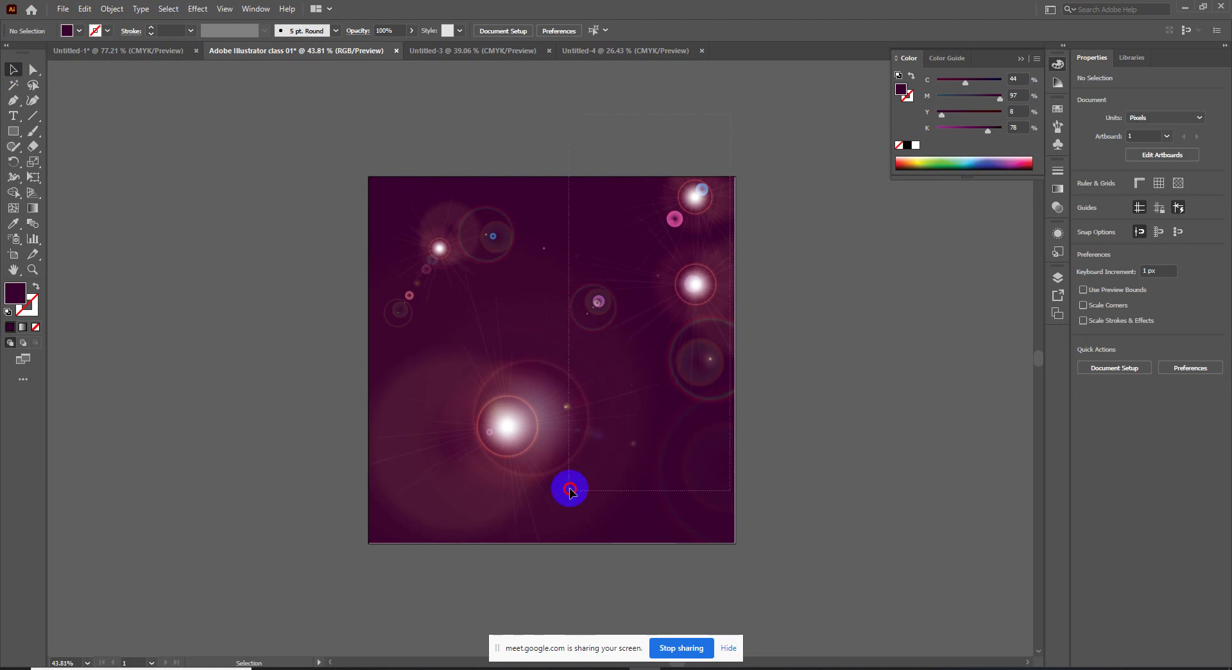
Step: Drag the plum clipped flare artwork off the artboard and delete it
click(569, 489)
drag(584, 403, 443, 427)
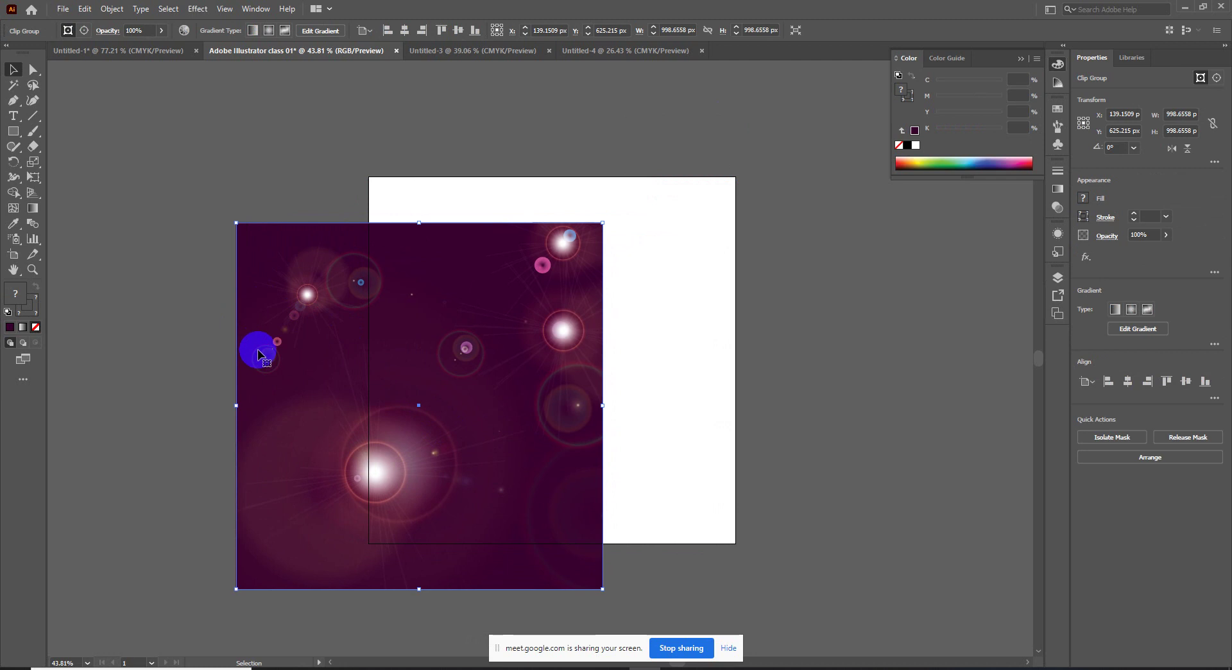
key(Delete)
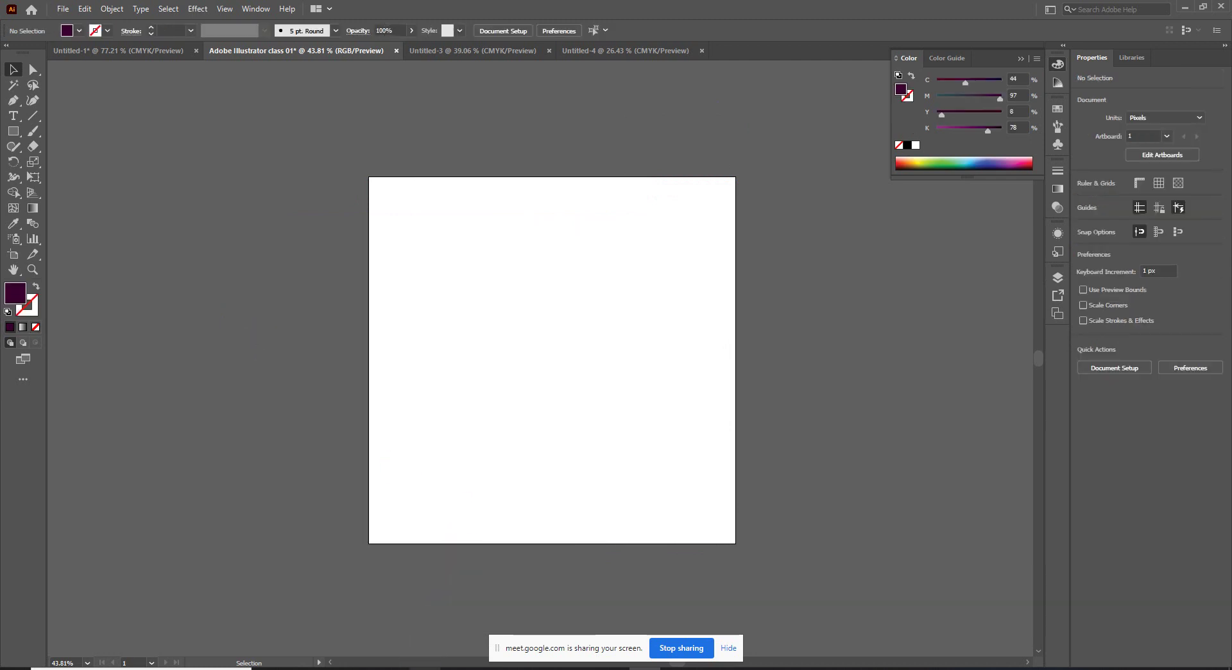
key(alt+Tab)
Step: Open digital-it-grapic.pdf from New Volume (E:) > digital it > Graphic design > modiul
click(269, 414)
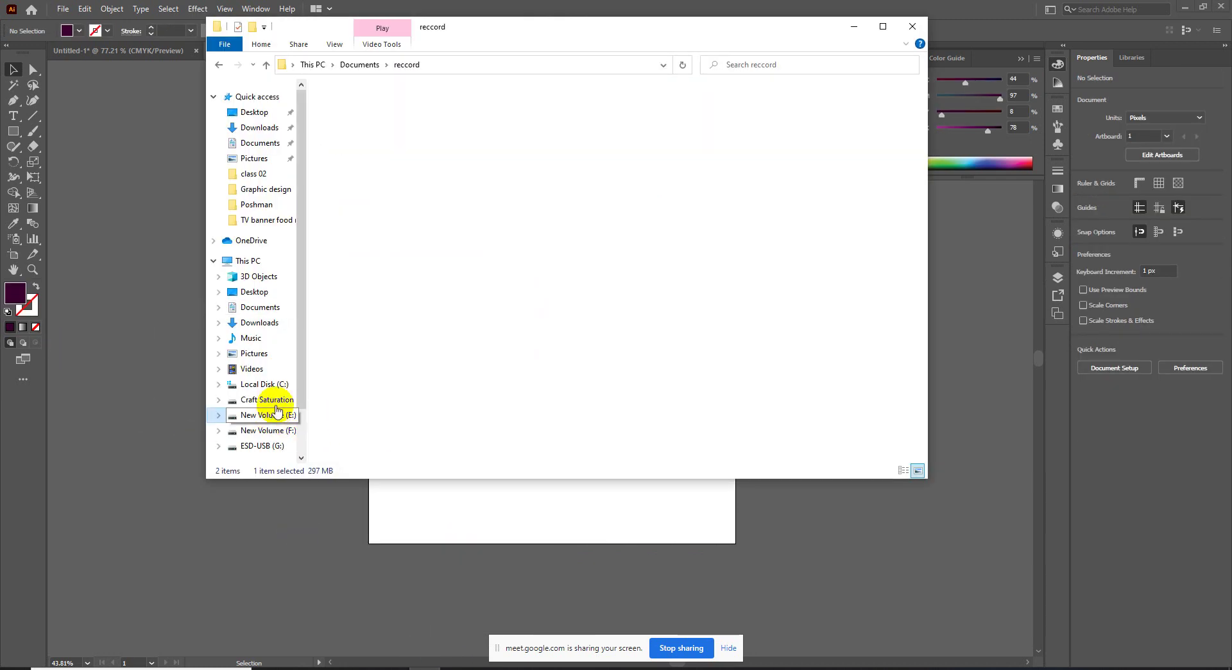
double_click(384, 149)
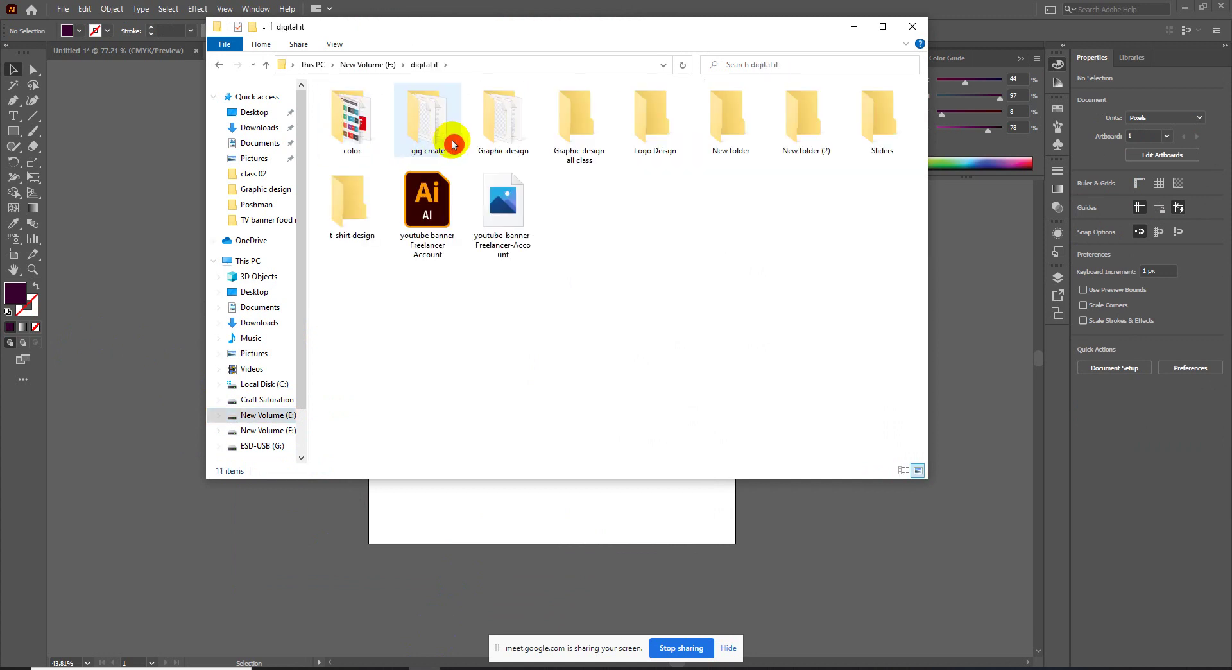
double_click(491, 144)
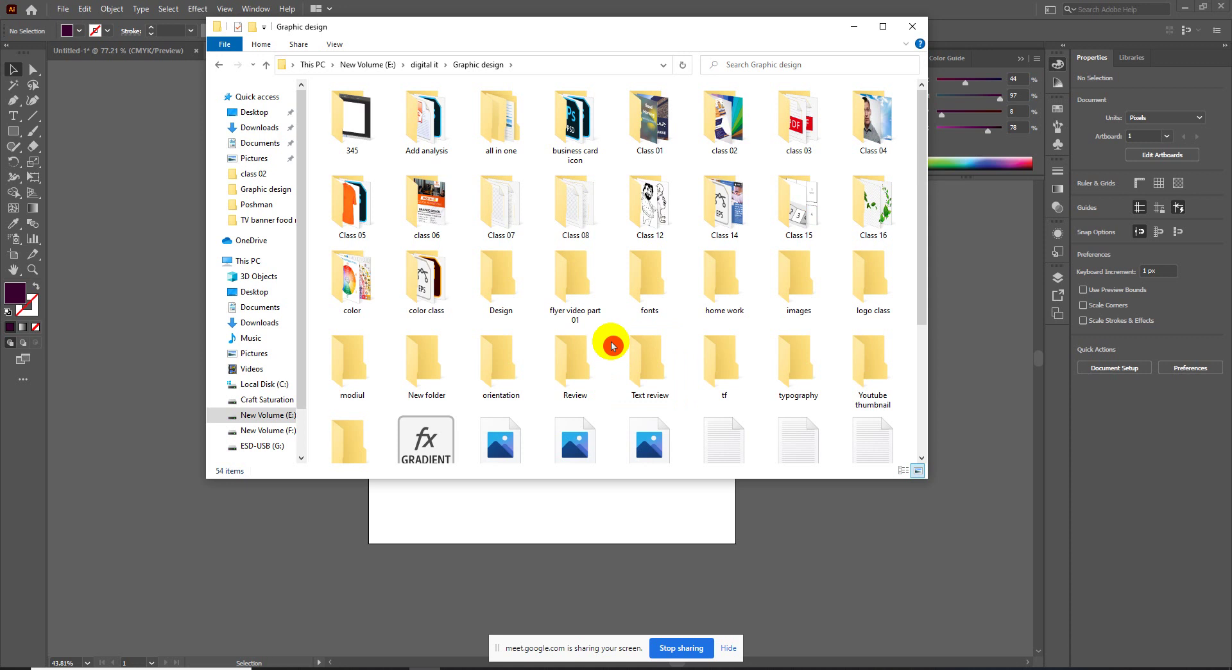
double_click(377, 364)
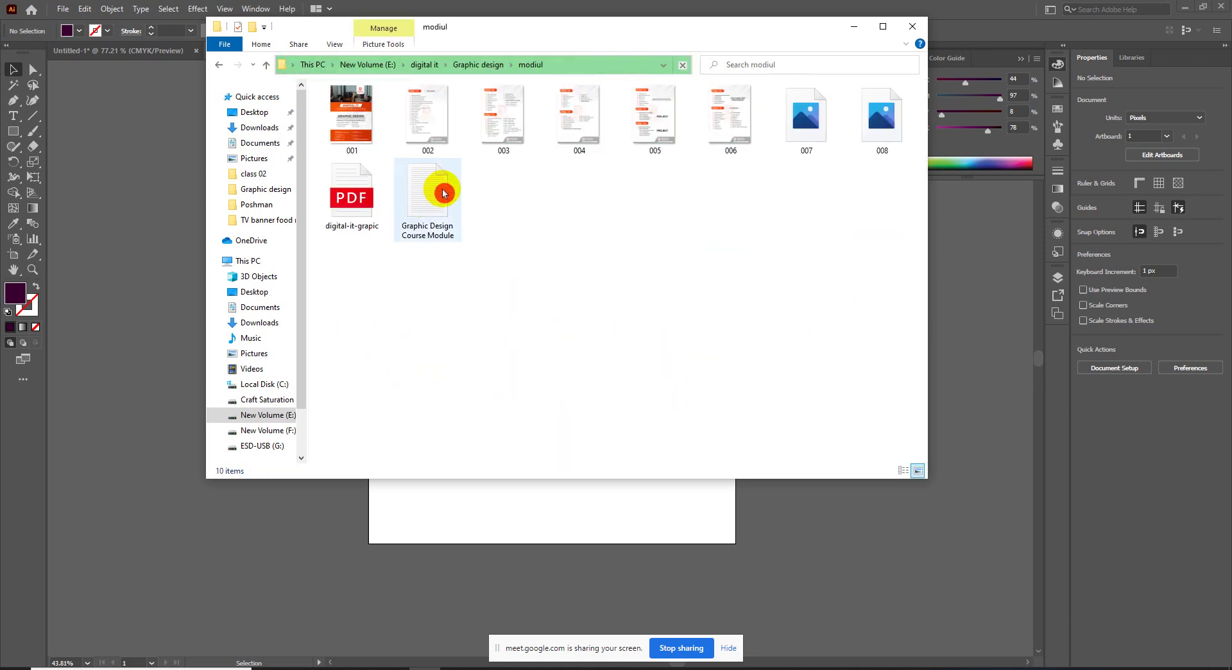
click(360, 190)
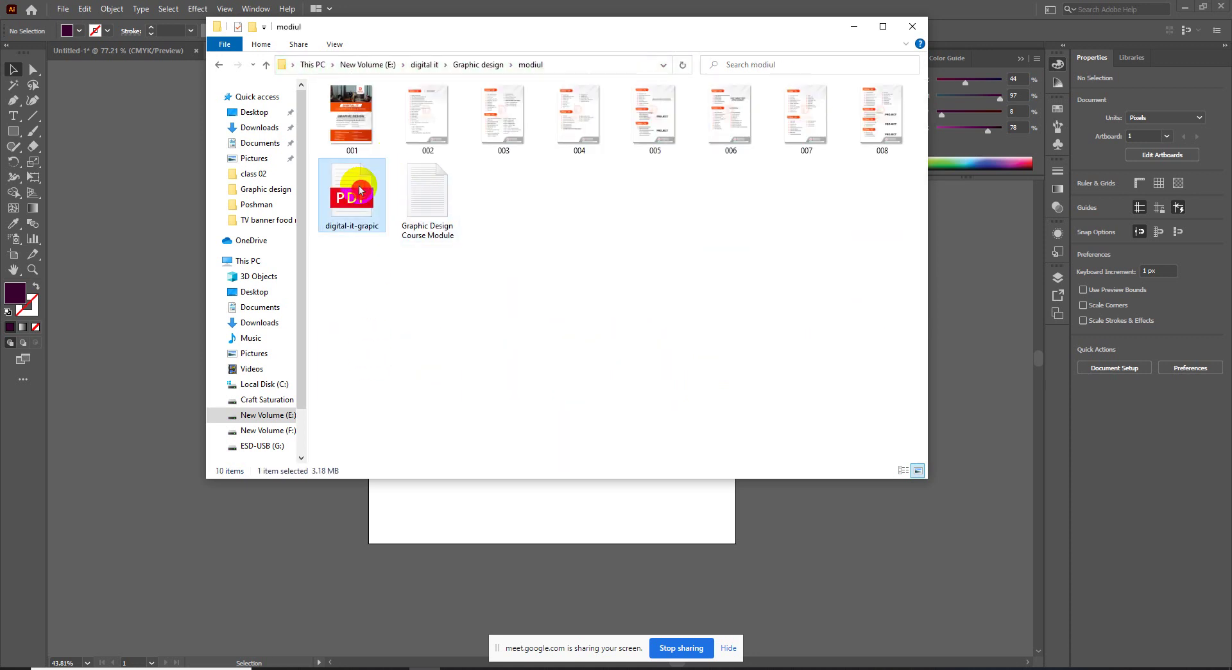
double_click(360, 190)
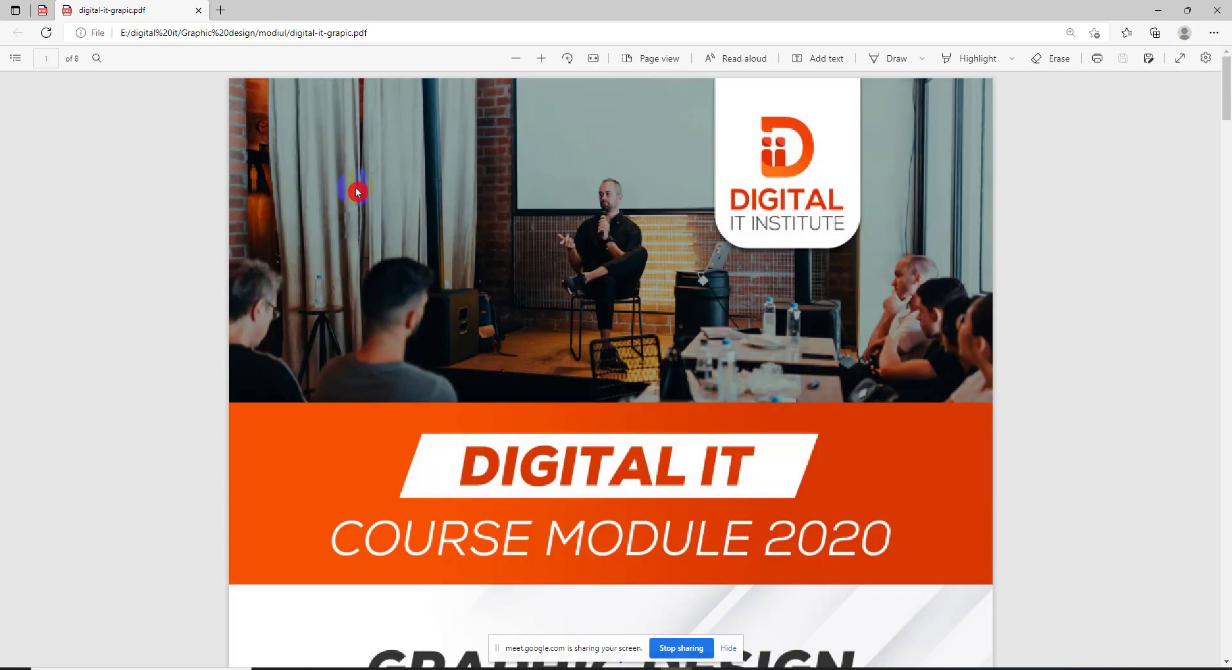
Step: Scroll the Digital IT module PDF to the Class 10 Illustrator syllabus, then return to Illustrator
scroll(357, 190, down, 15)
scroll(356, 187, up, 5)
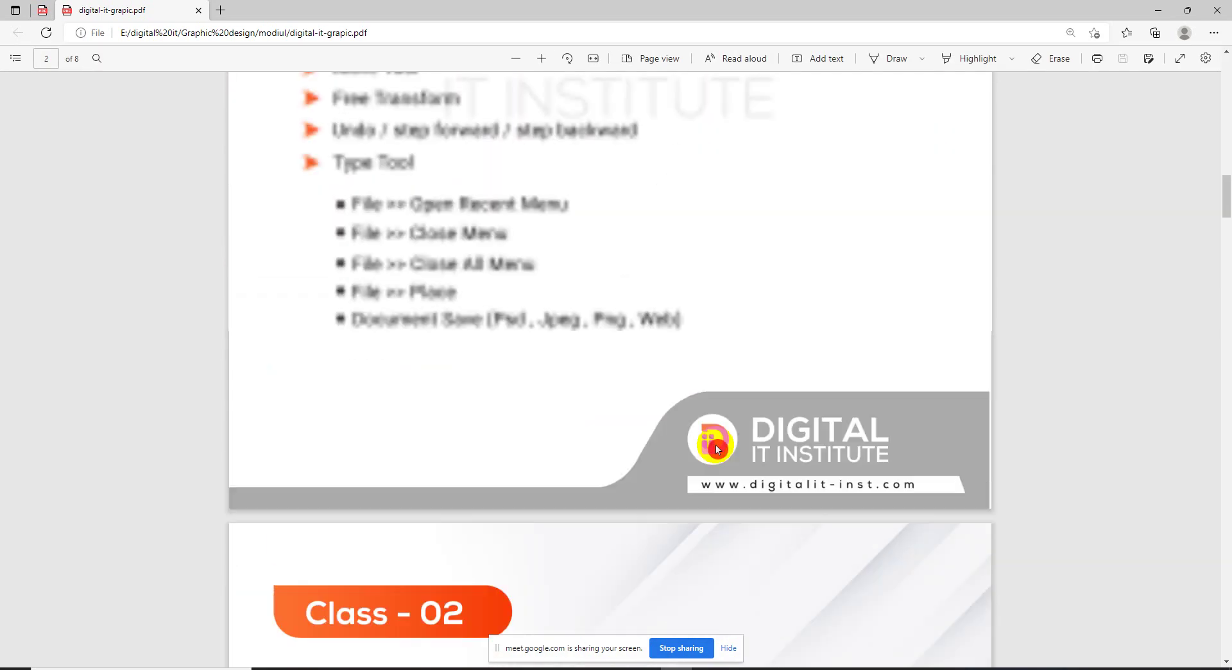
mouse_move(1224, 303)
mouse_down()
mouse_move(1225, 61)
mouse_move(1227, 108)
mouse_move(1216, 102)
mouse_up()
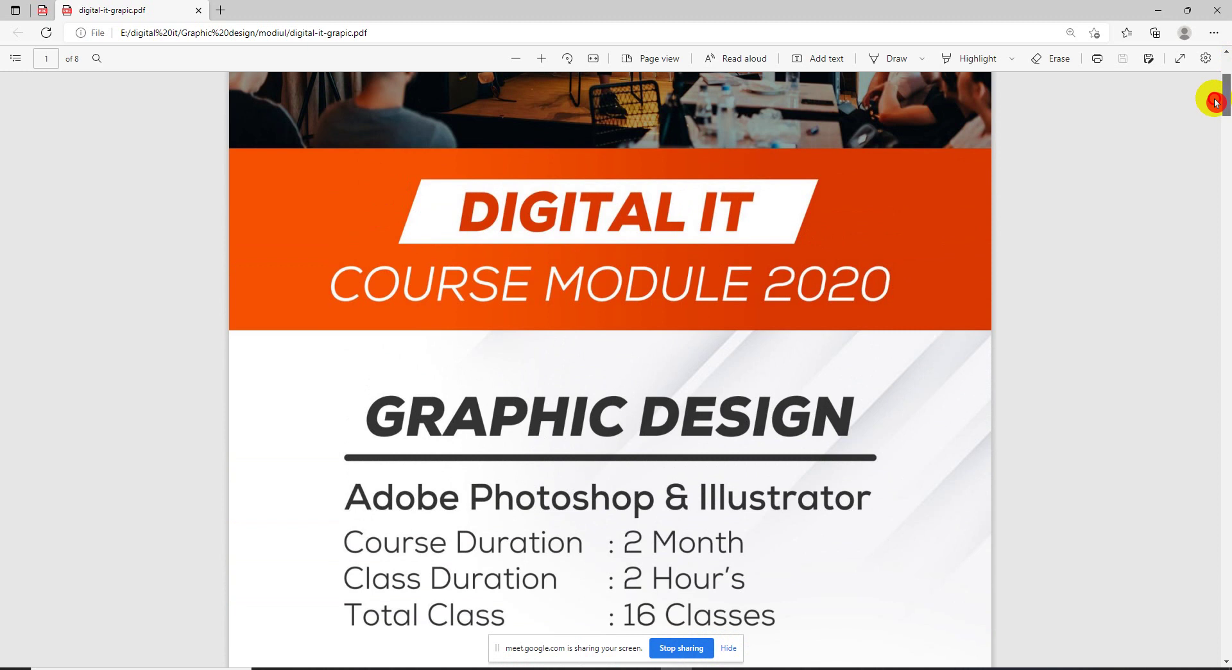
mouse_move(1215, 102)
mouse_down()
mouse_move(1219, 522)
mouse_move(1218, 480)
mouse_up()
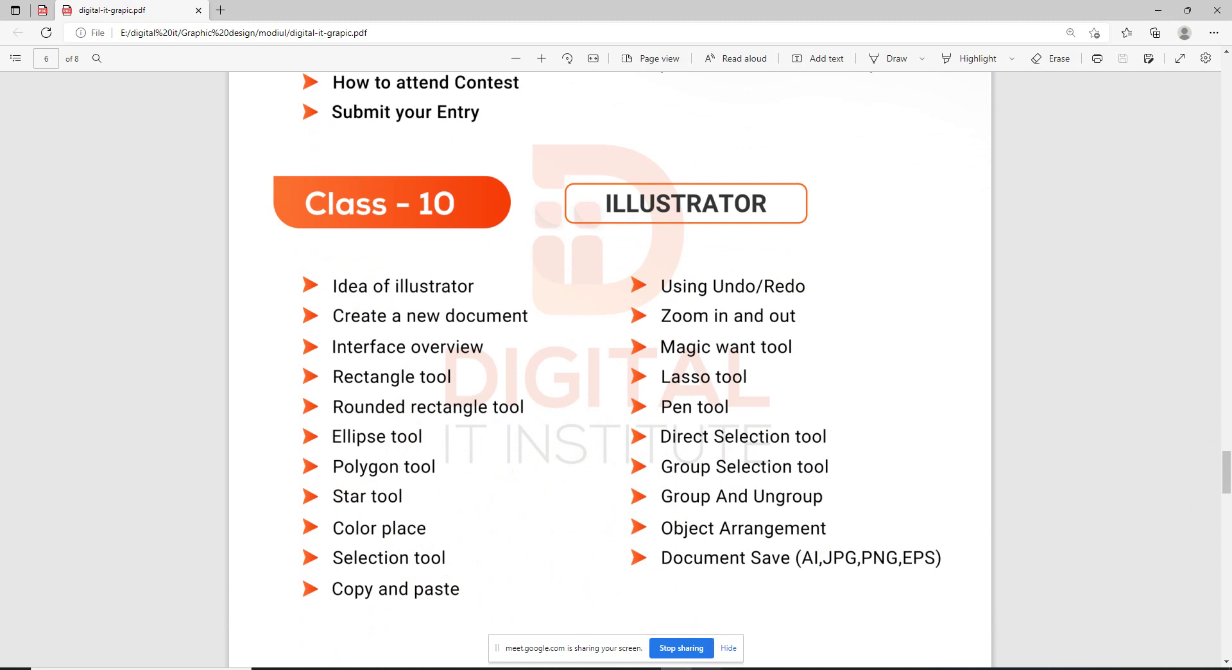
key(alt+Tab)
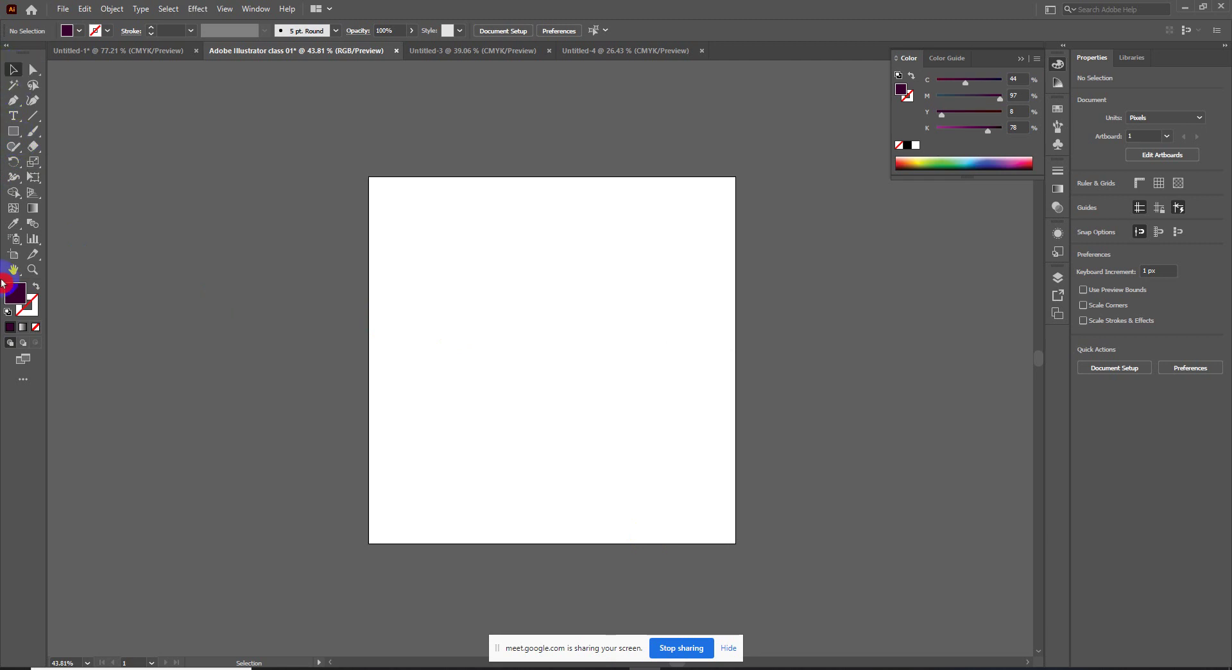
Step: Draw a dark purple rectangle and move it to the artboard's top-left corner
click(29, 168)
drag(497, 243, 719, 423)
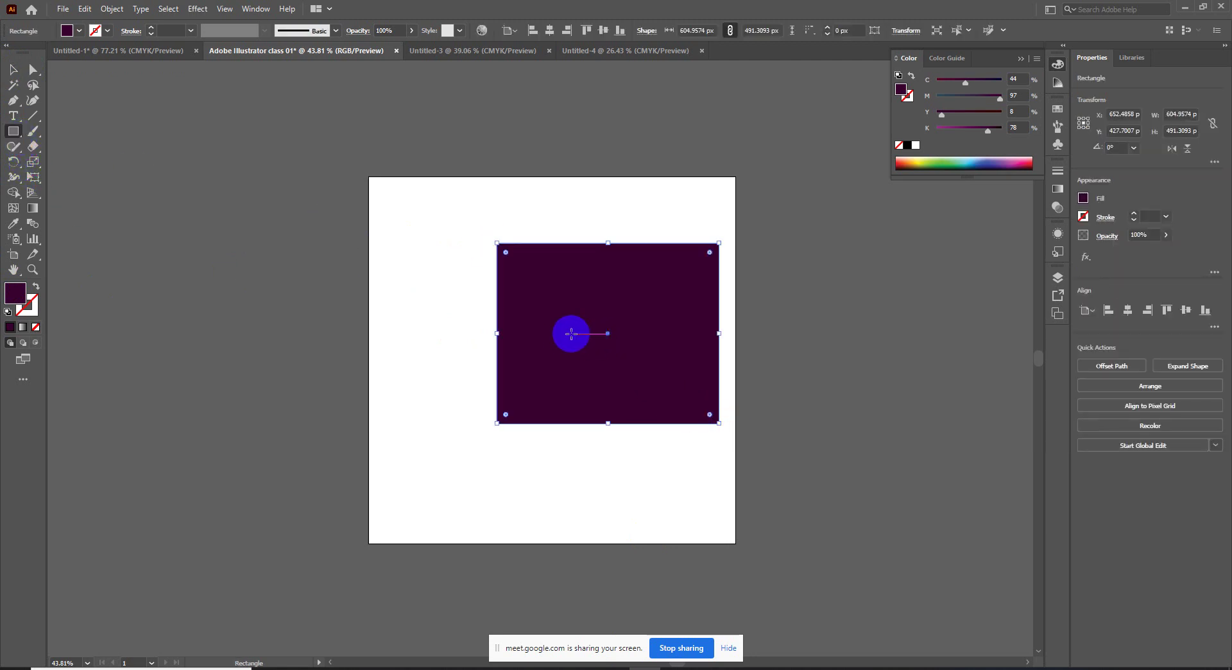
click(9, 55)
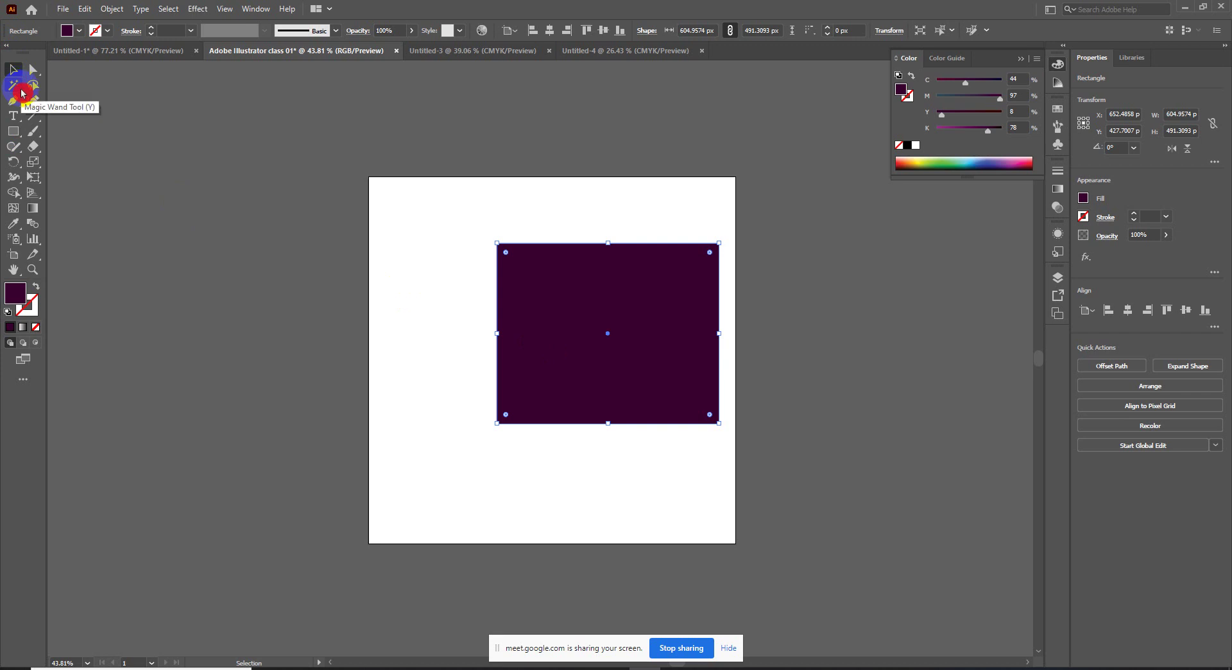
drag(557, 300, 426, 228)
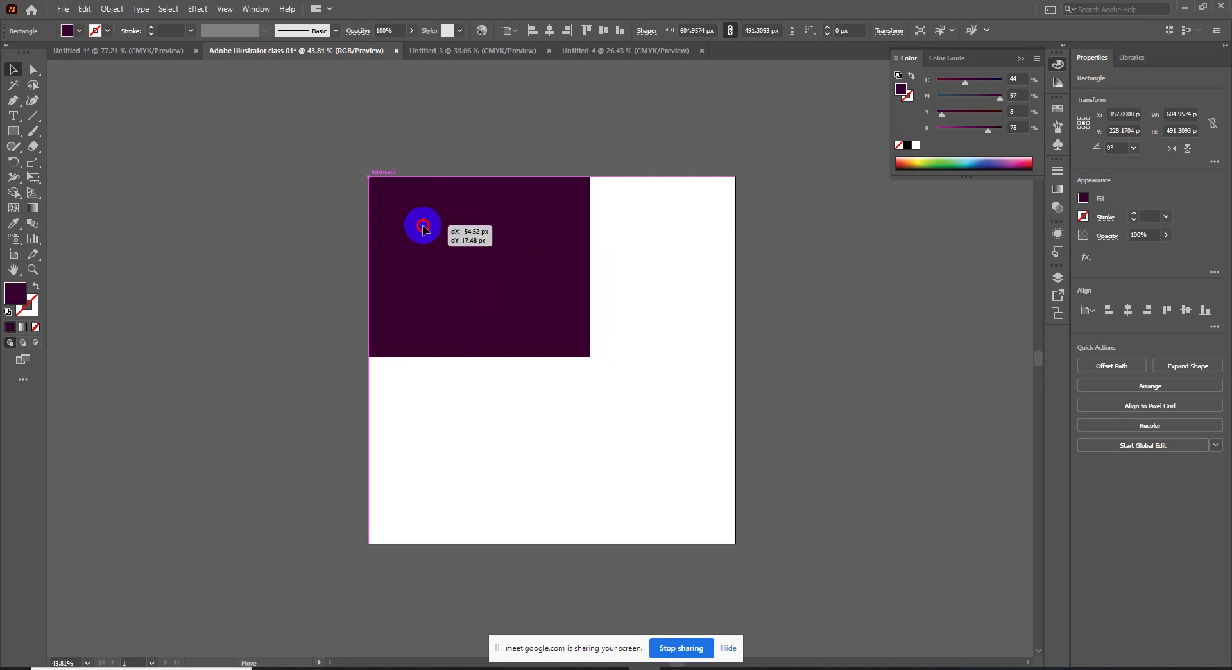
drag(426, 228, 423, 224)
Step: Resize the rectangle to 1000 px wide, flush with the artboard's top and sides
click(398, 147)
click(425, 185)
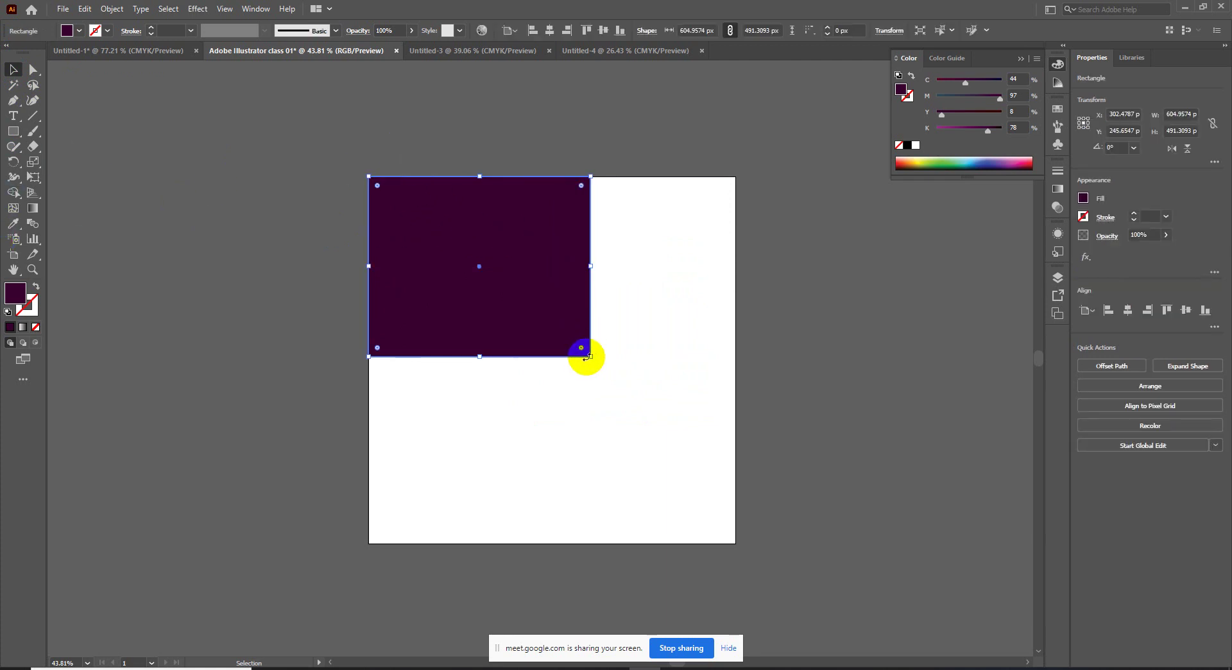
drag(586, 356, 612, 332)
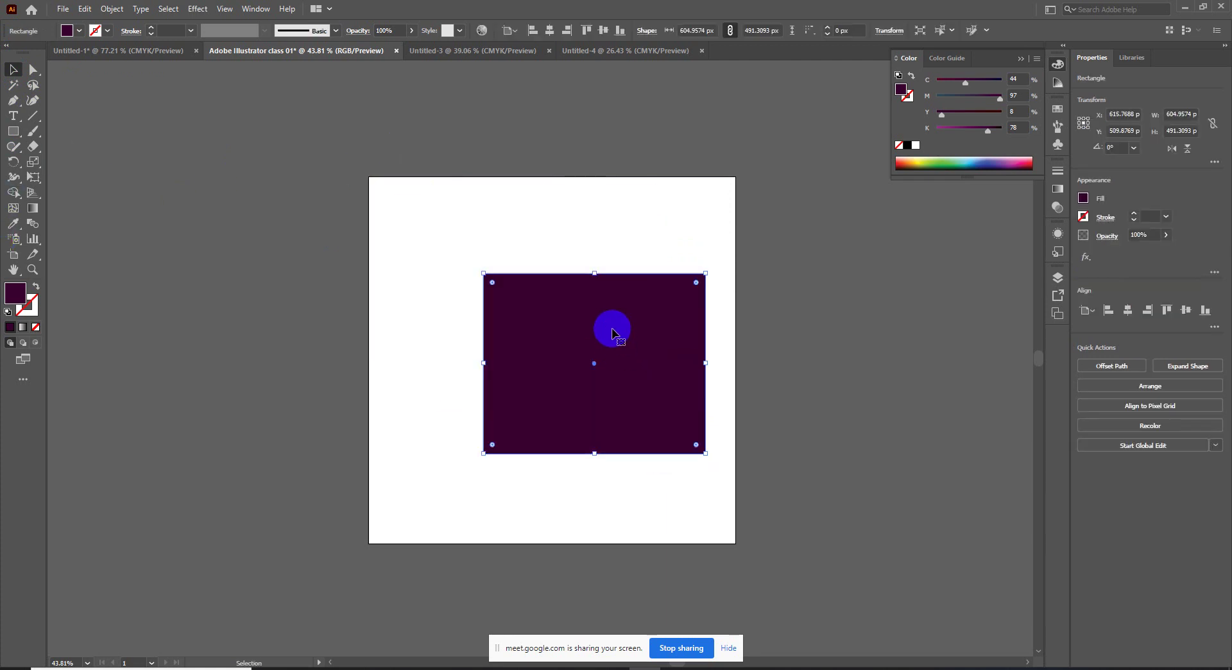
drag(484, 273, 369, 177)
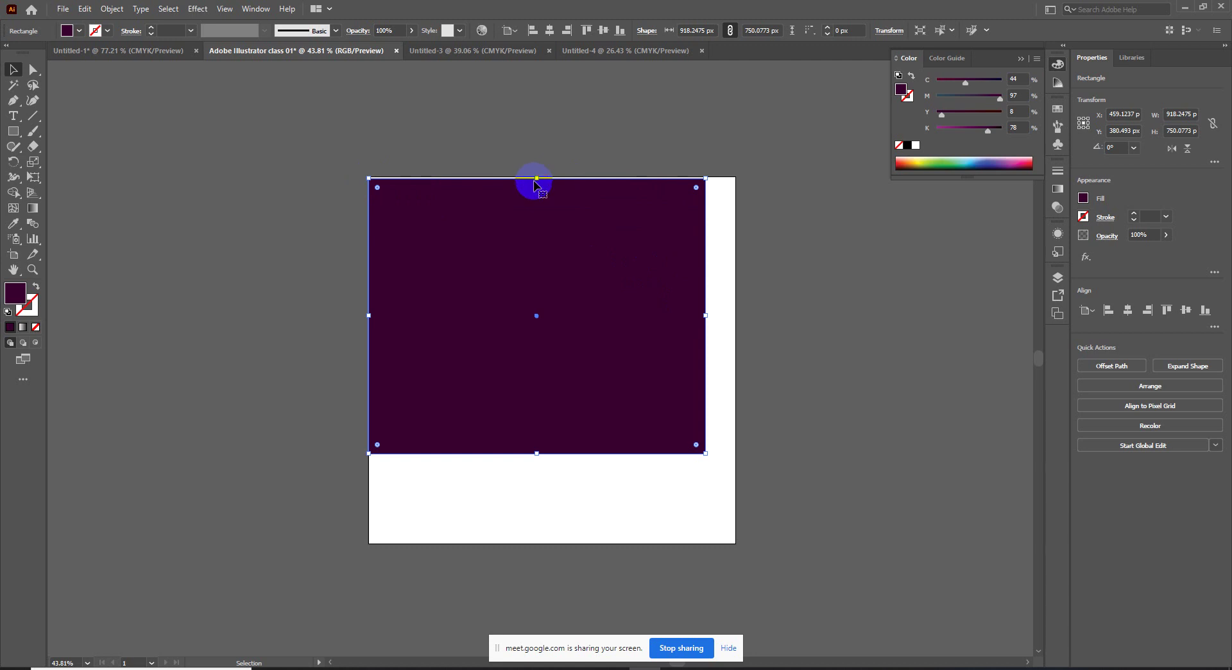
drag(537, 179, 538, 175)
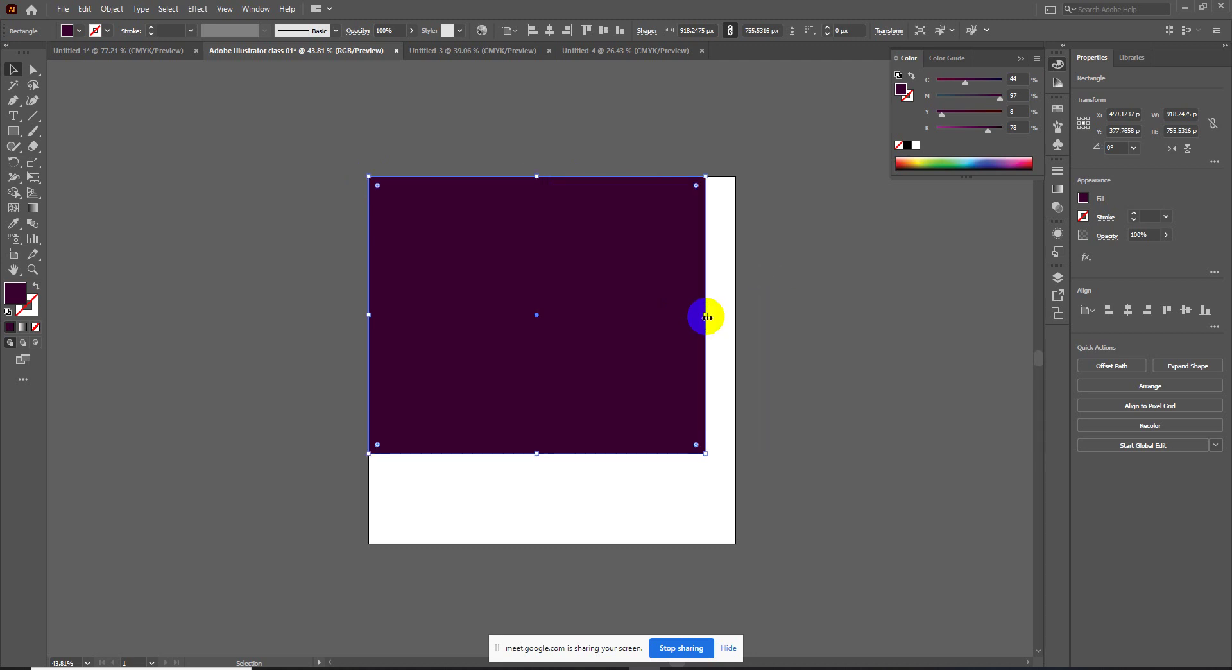
drag(707, 317, 735, 317)
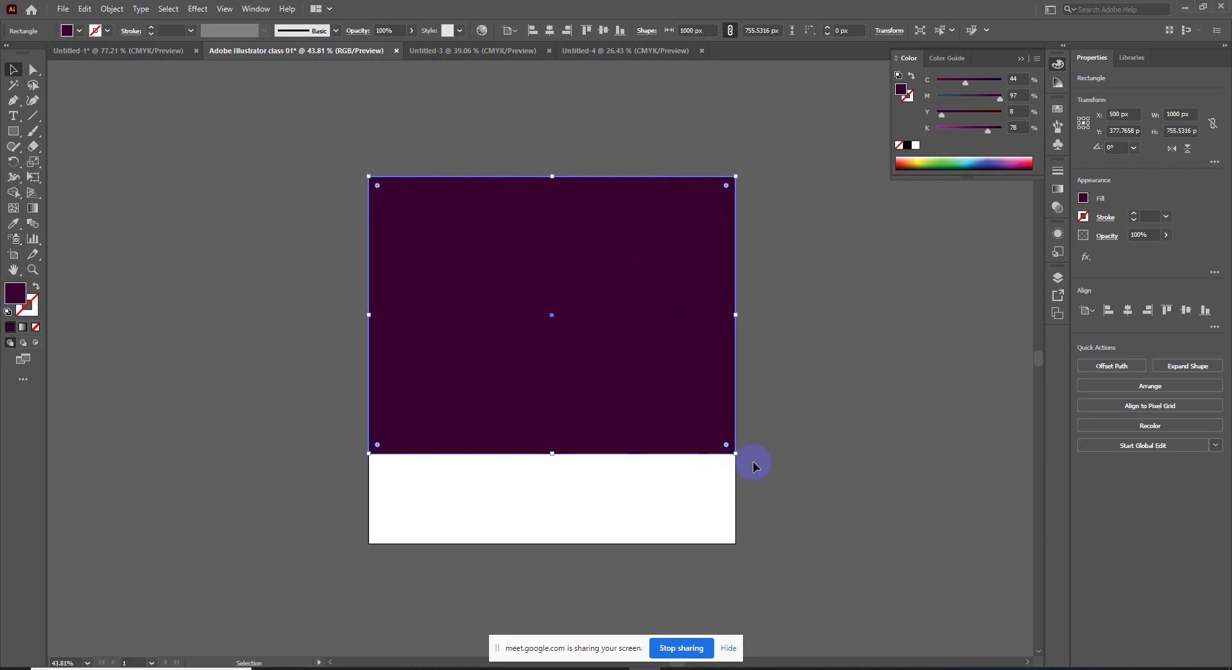
mouse_move(741, 459)
mouse_down()
mouse_move(523, 193)
mouse_move(488, 261)
mouse_up()
Step: Select the rectangle's top-left and top-right anchor points with Direct Selection
drag(33, 68, 74, 75)
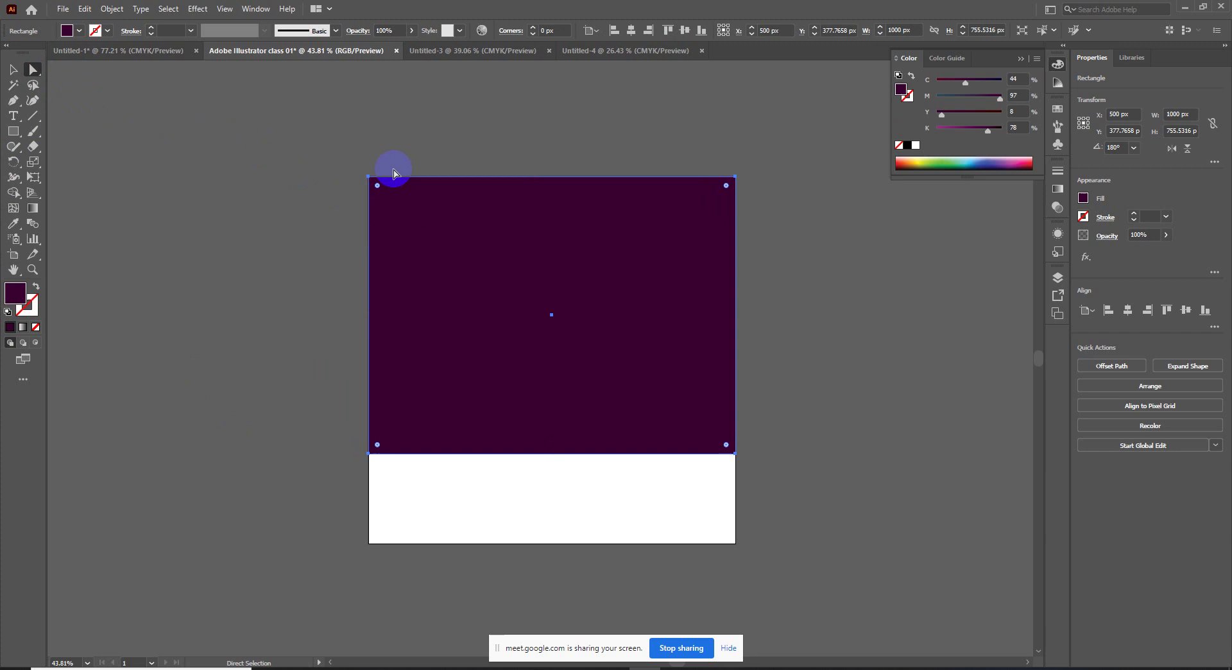
drag(369, 181, 369, 180)
click(735, 177)
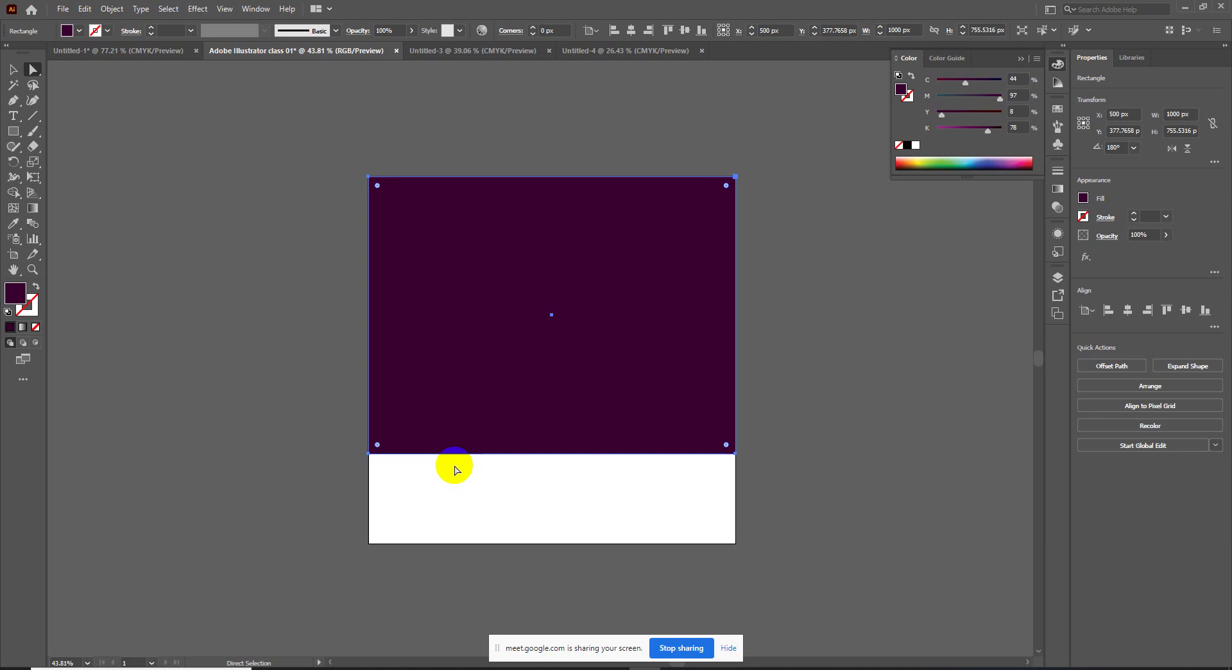
Step: Drag the purple rectangle's left anchors about 430 px right so it covers only the artboard's right side
click(504, 650)
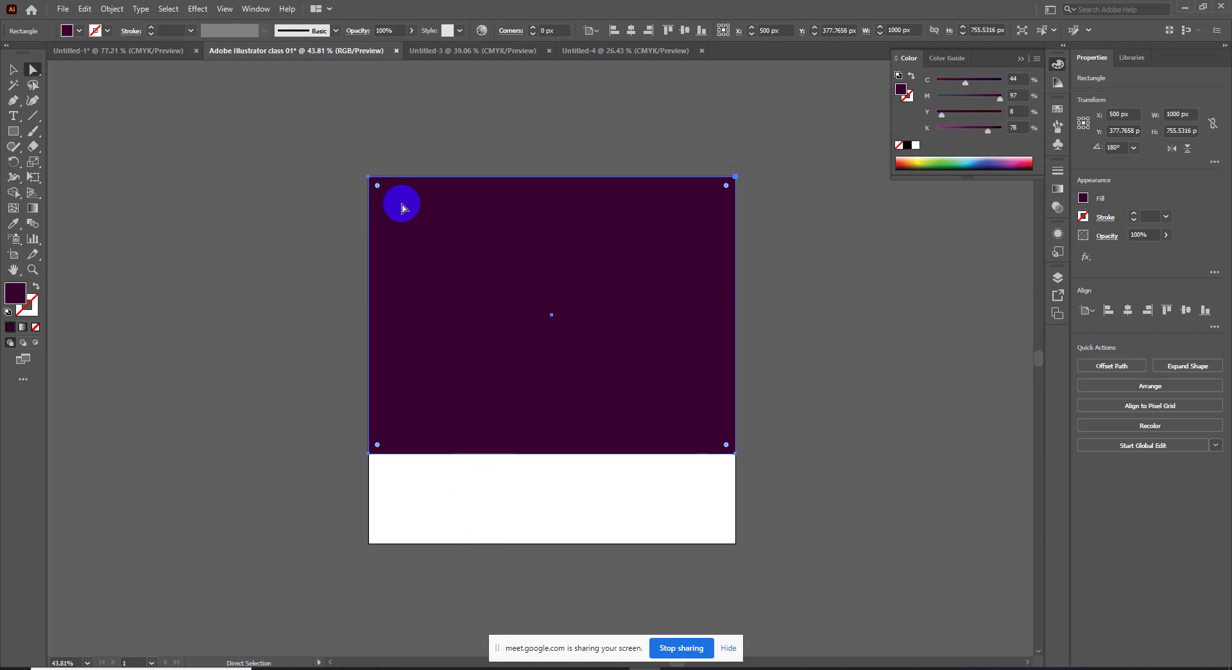
drag(456, 521, 362, 443)
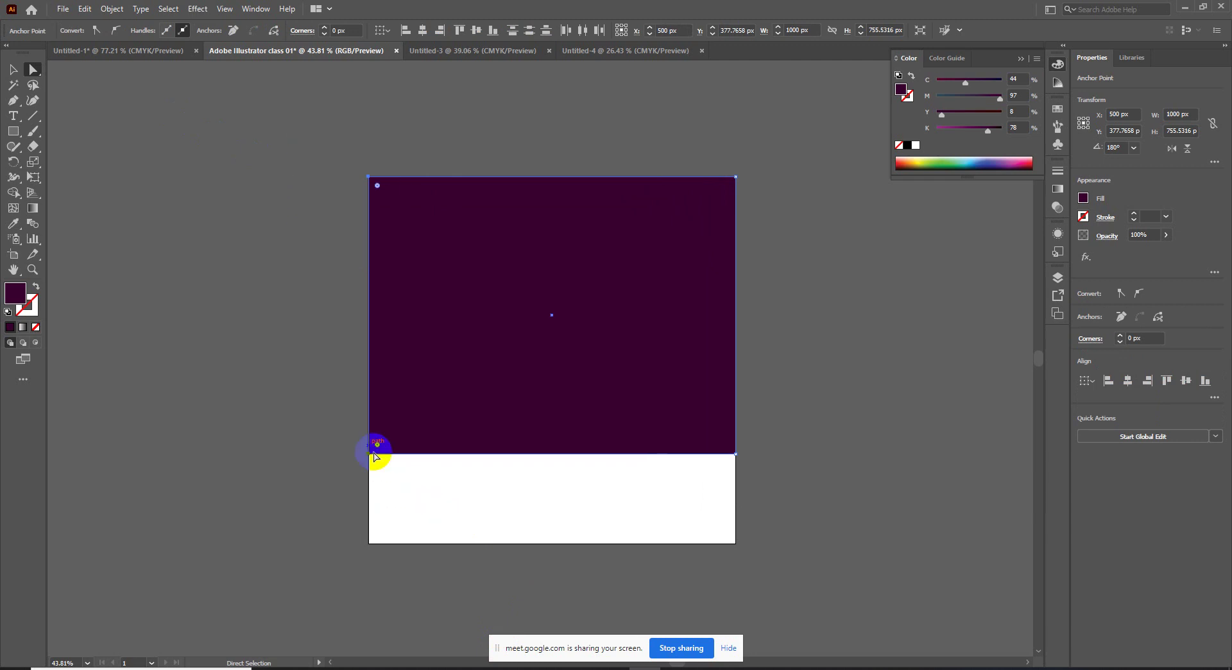
drag(375, 456, 527, 457)
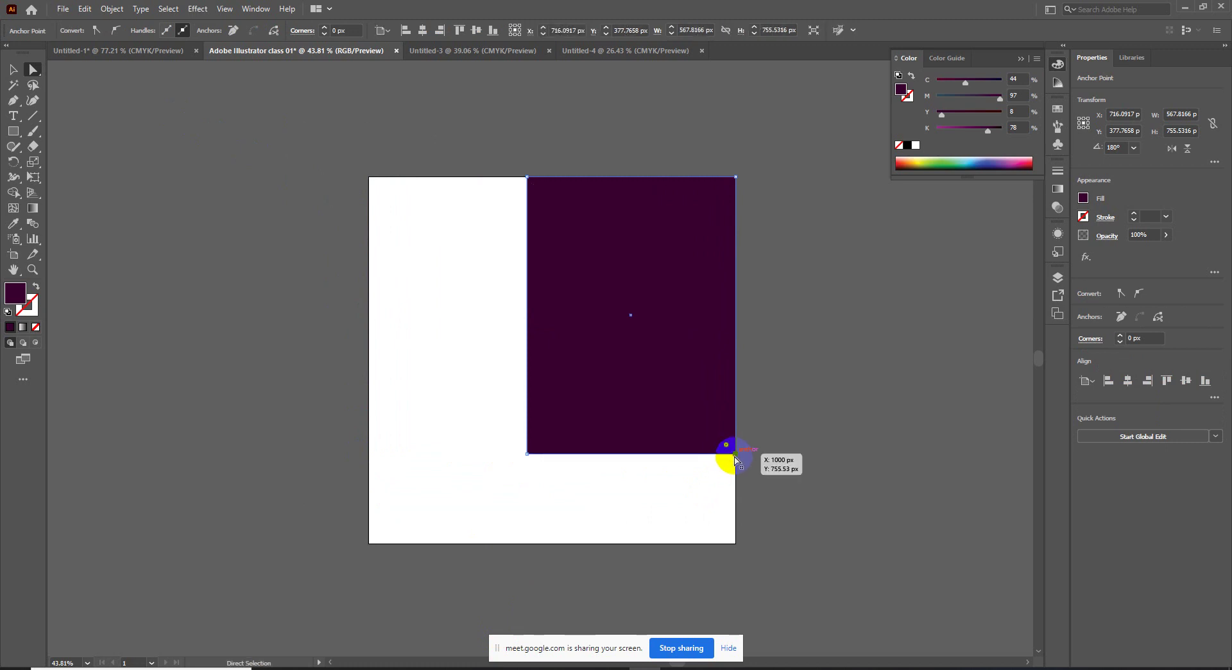
mouse_move(736, 457)
mouse_down()
mouse_move(682, 379)
mouse_move(737, 457)
mouse_up()
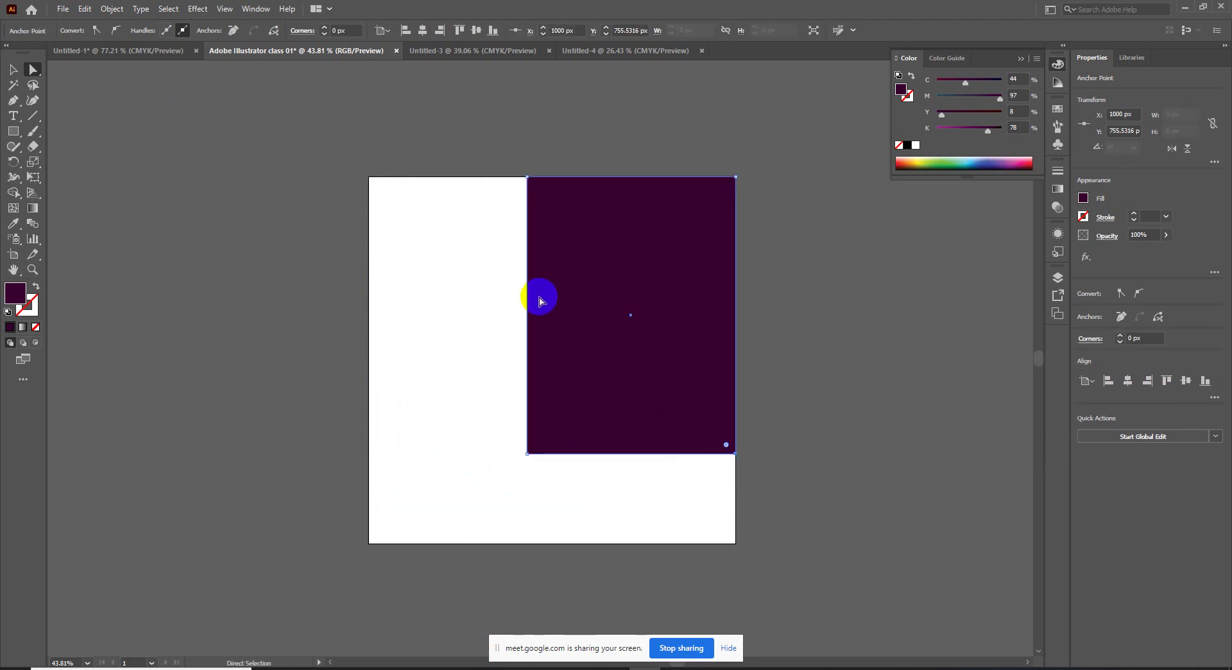
click(457, 268)
click(13, 70)
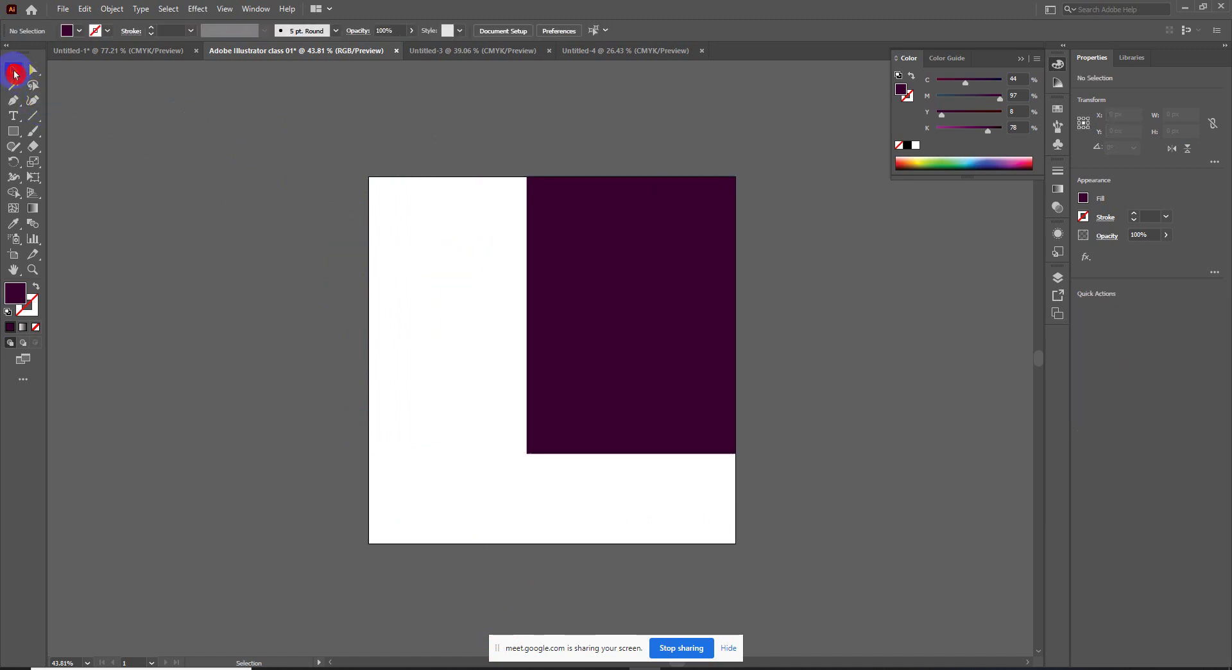
Step: Move the rectangle toward the artboard centre, then try and undo rounding all its corners
drag(601, 279, 527, 301)
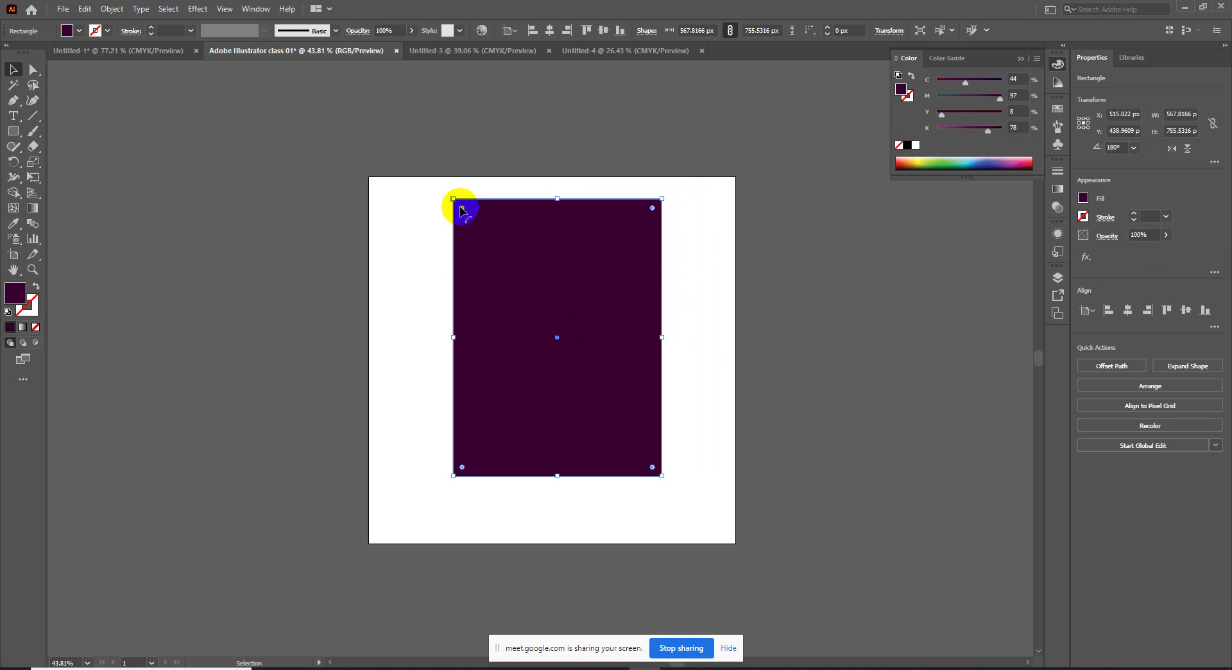
drag(462, 209, 572, 387)
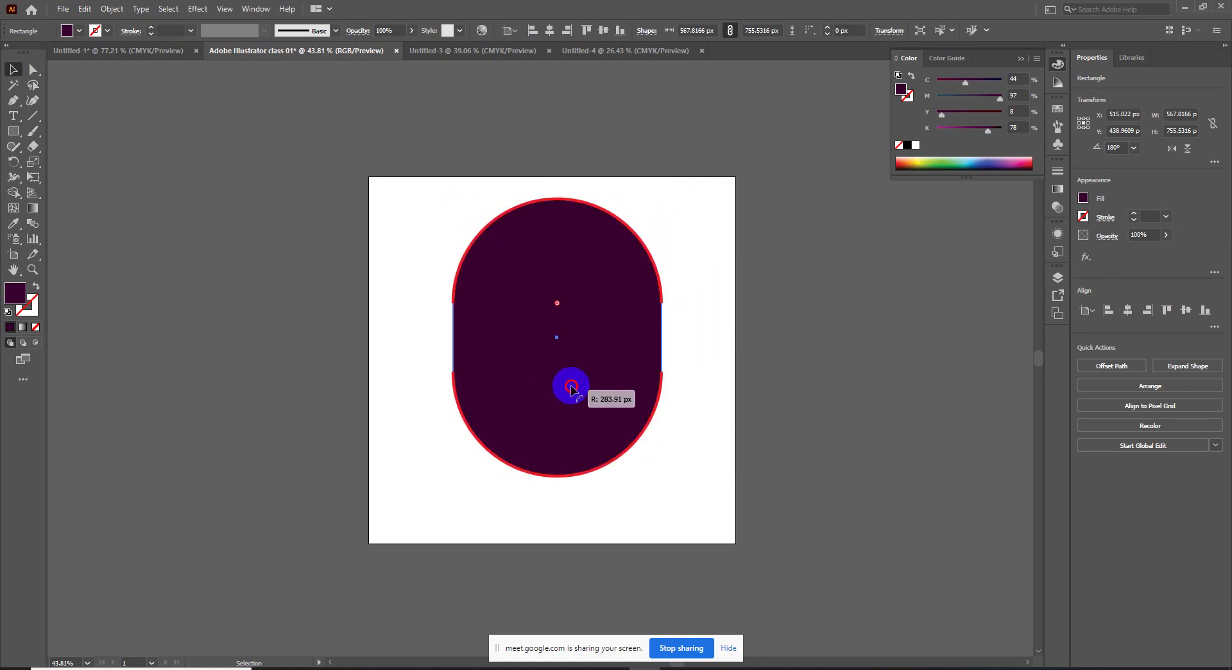
drag(572, 387, 502, 277)
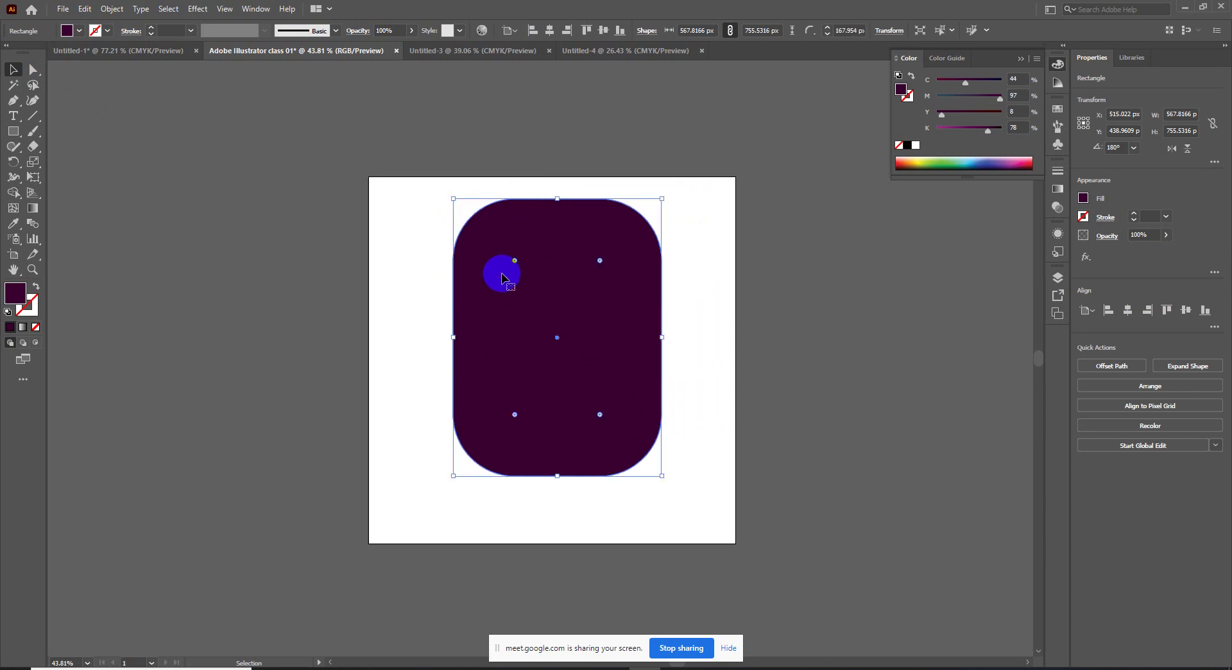
key(ctrl+z)
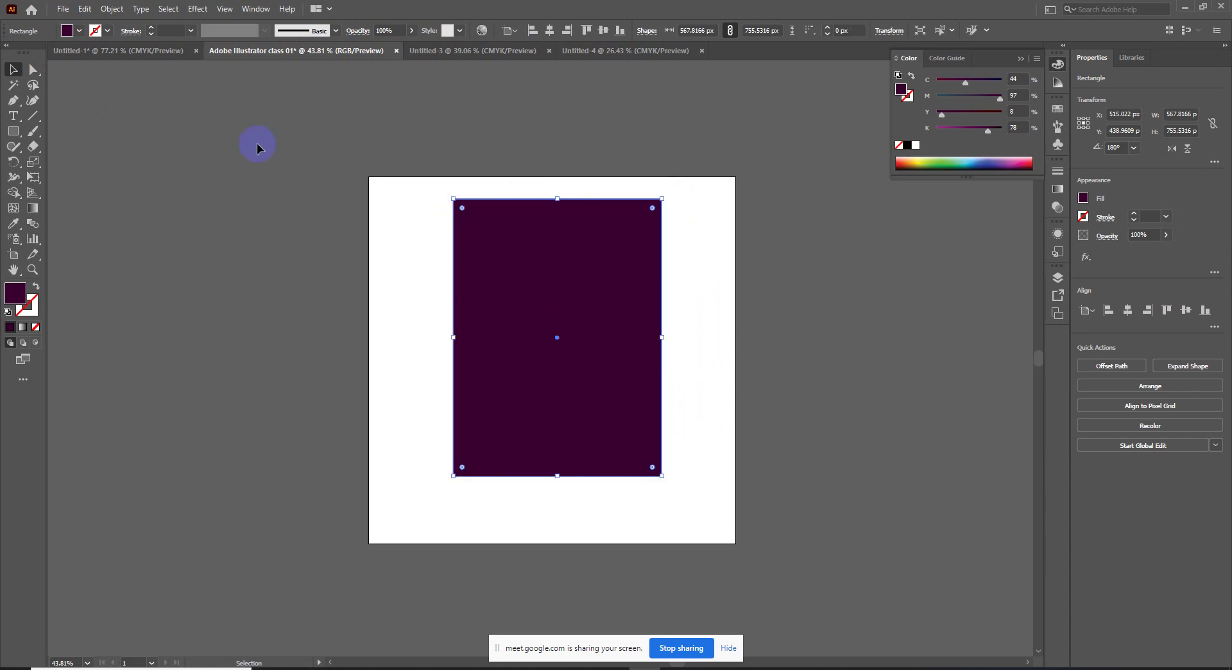
Step: Round only the bottom-left and top-right corners so the rectangle becomes a leaf
click(21, 72)
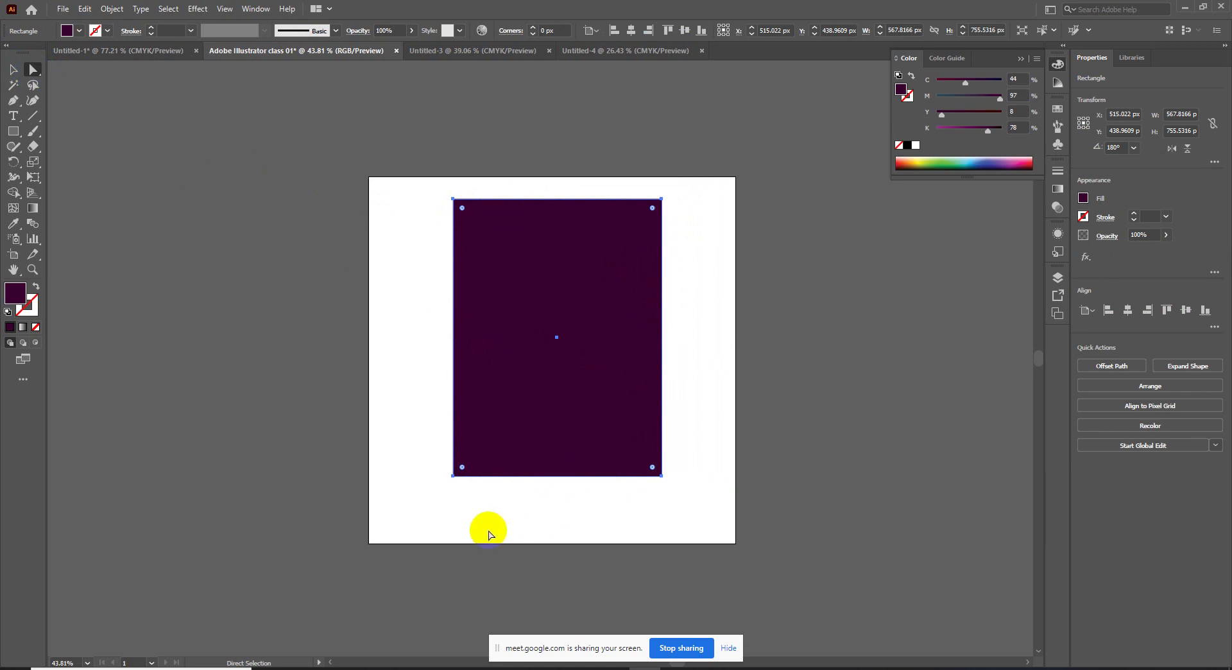
drag(445, 508, 660, 225)
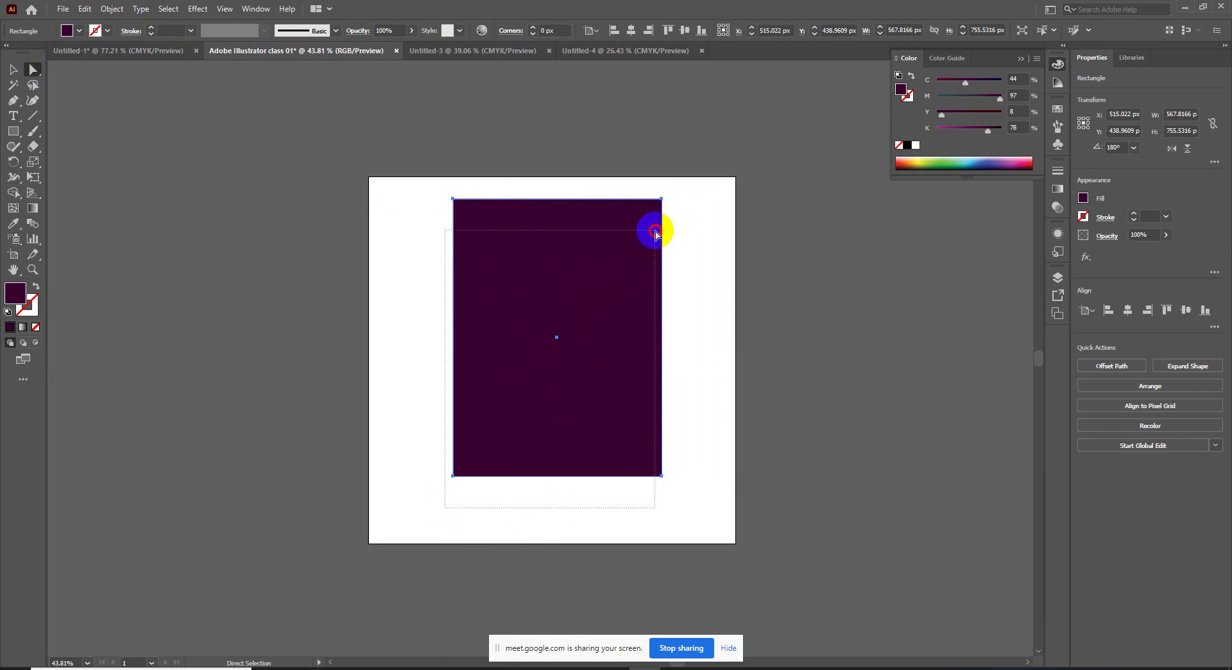
click(453, 476)
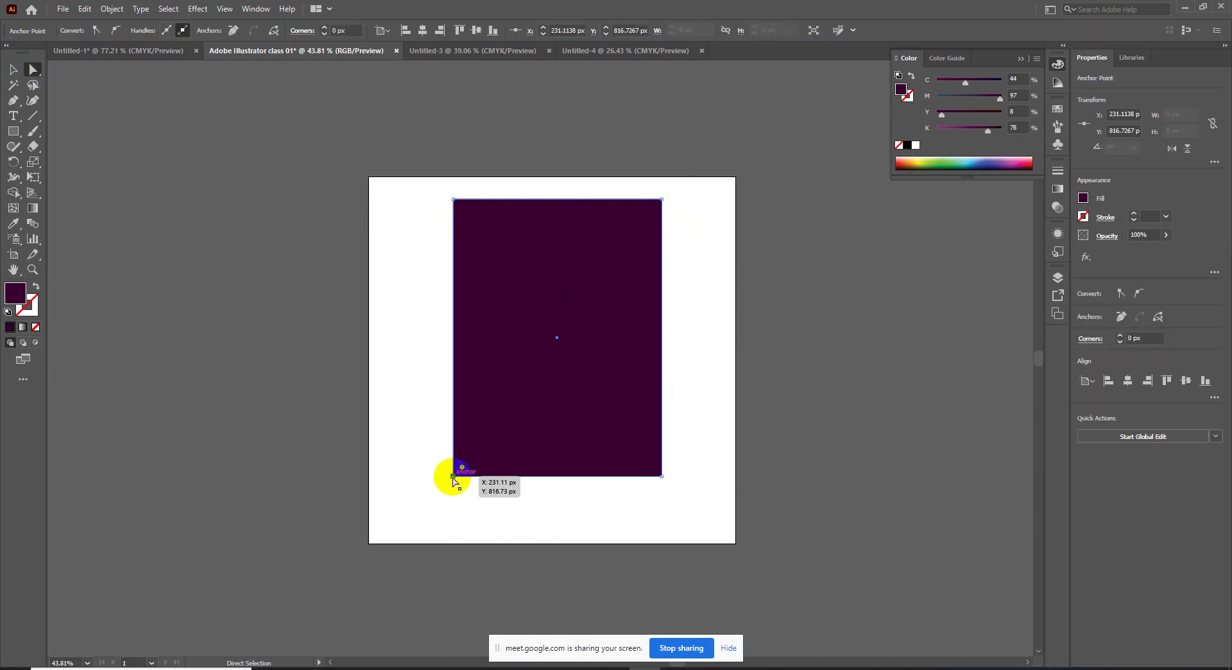
shift+click(662, 199)
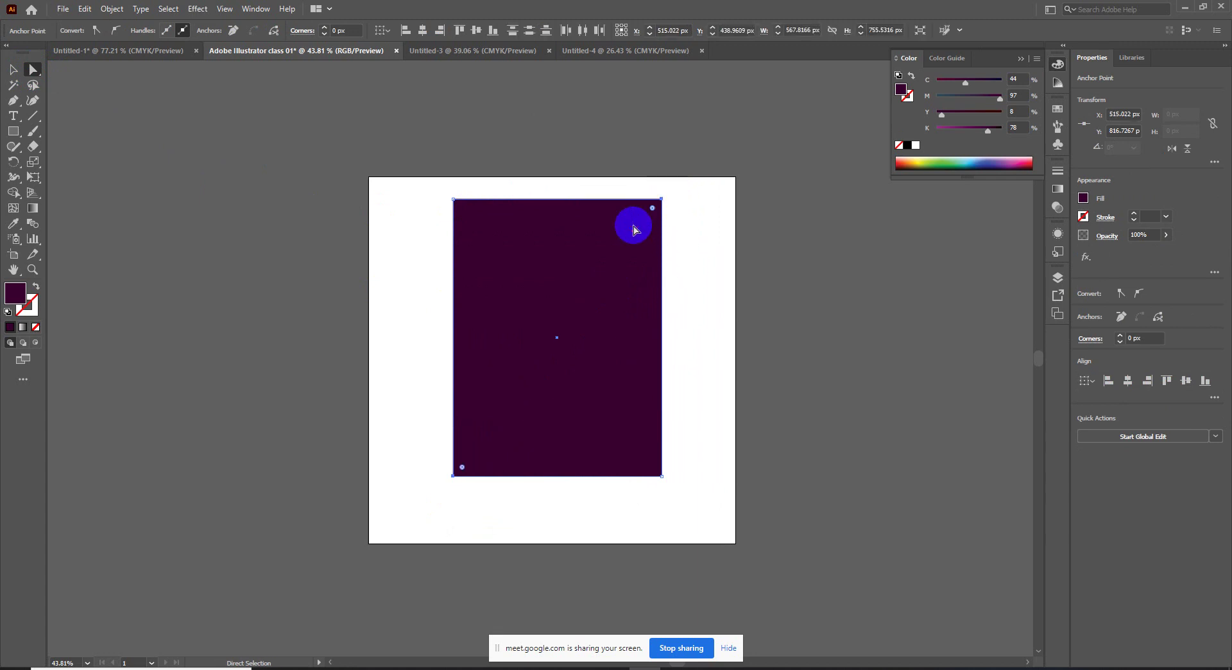
mouse_move(653, 208)
mouse_down()
mouse_move(475, 488)
mouse_move(581, 326)
mouse_up()
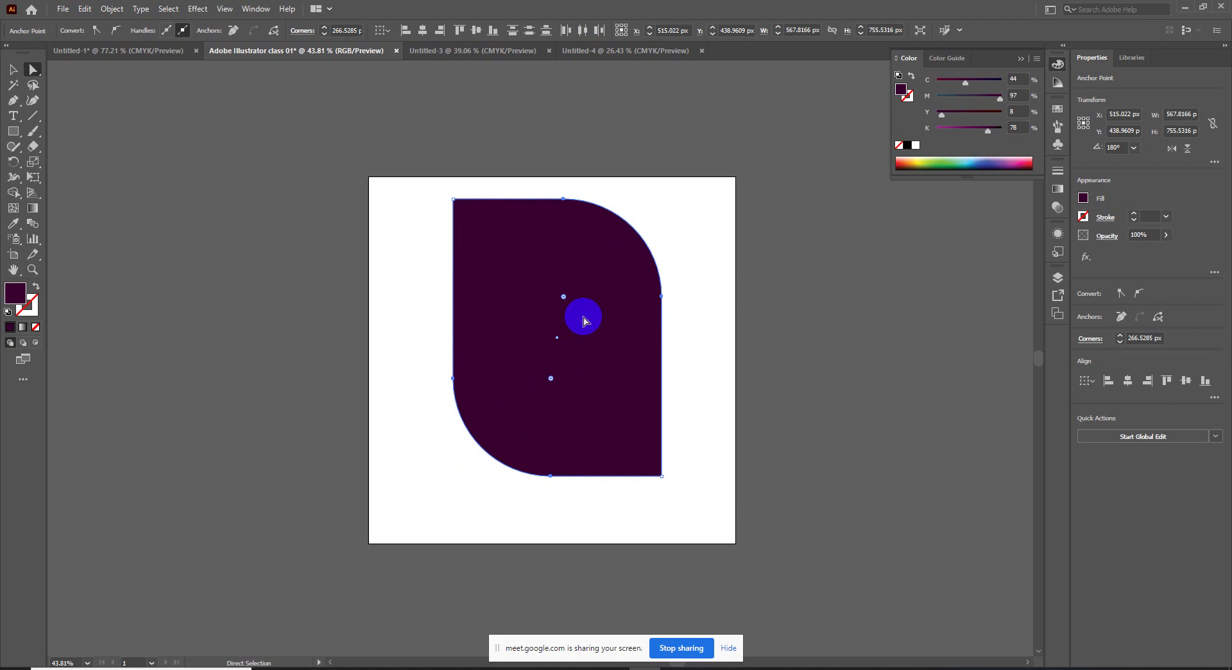
click(709, 262)
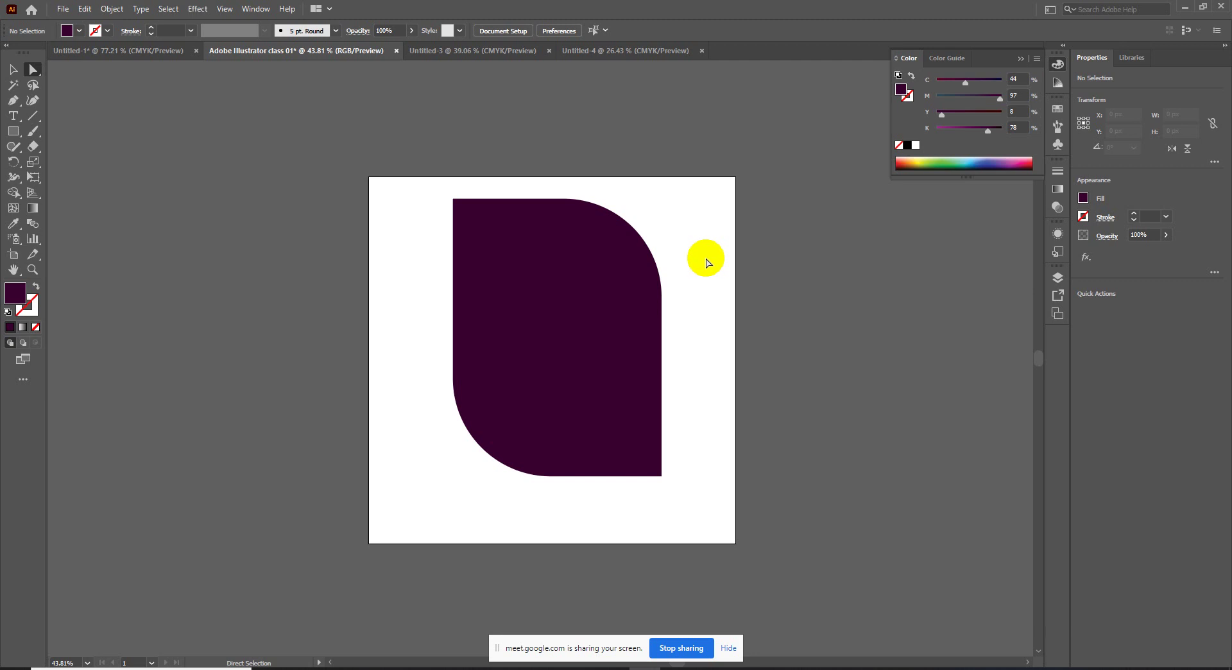
Step: Place two copies of the leaf, one to the left and one to the right
click(679, 114)
drag(560, 279, 310, 256)
shift+click(308, 260)
alt+shift+drag(330, 306, 830, 315)
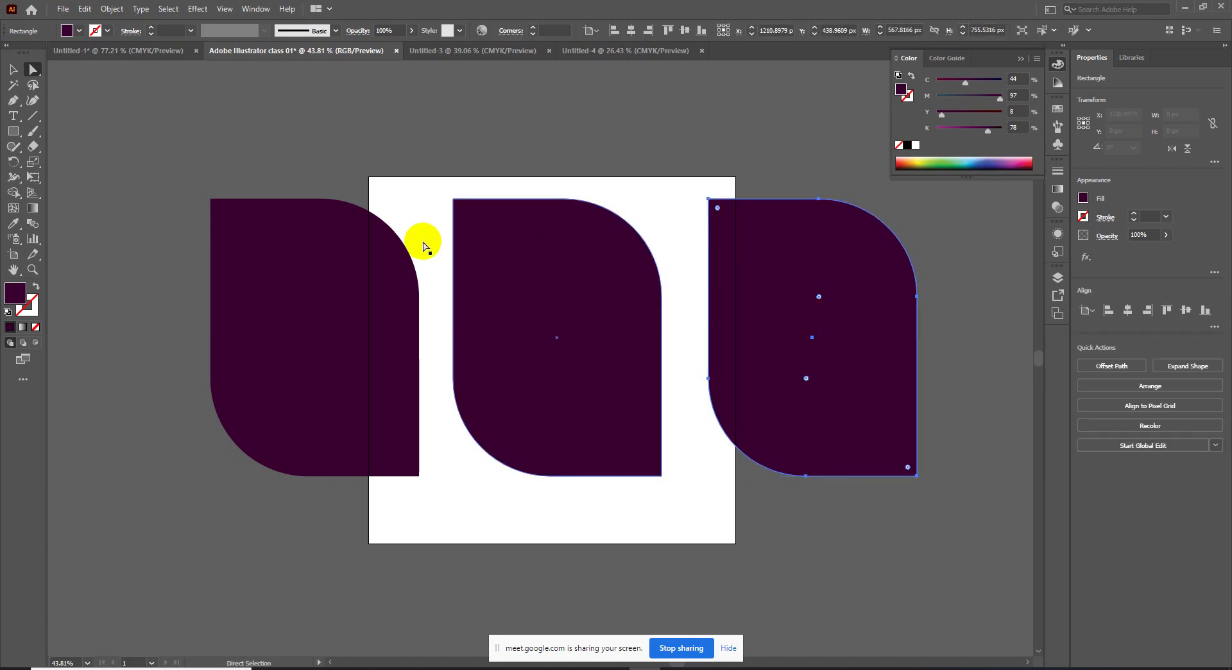
click(19, 71)
Step: Scale the three leaves down together and move them onto the artboard
mouse_move(102, 158)
mouse_down()
mouse_move(974, 534)
mouse_move(931, 508)
mouse_move(897, 461)
mouse_up()
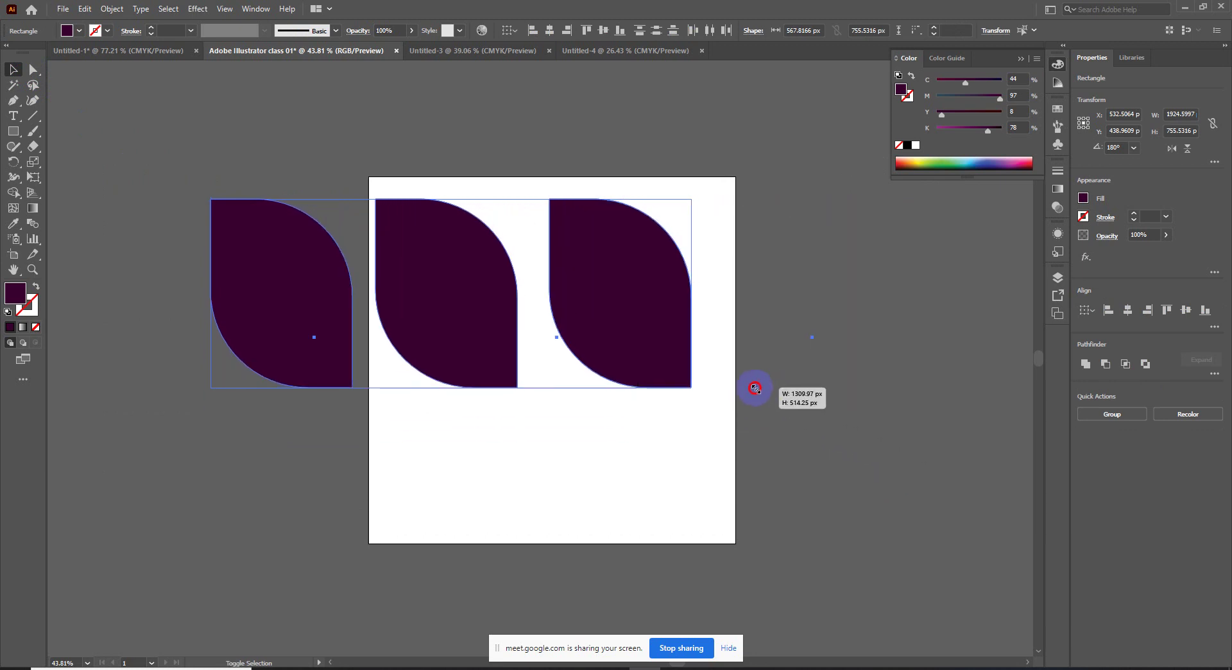
drag(896, 461, 376, 276)
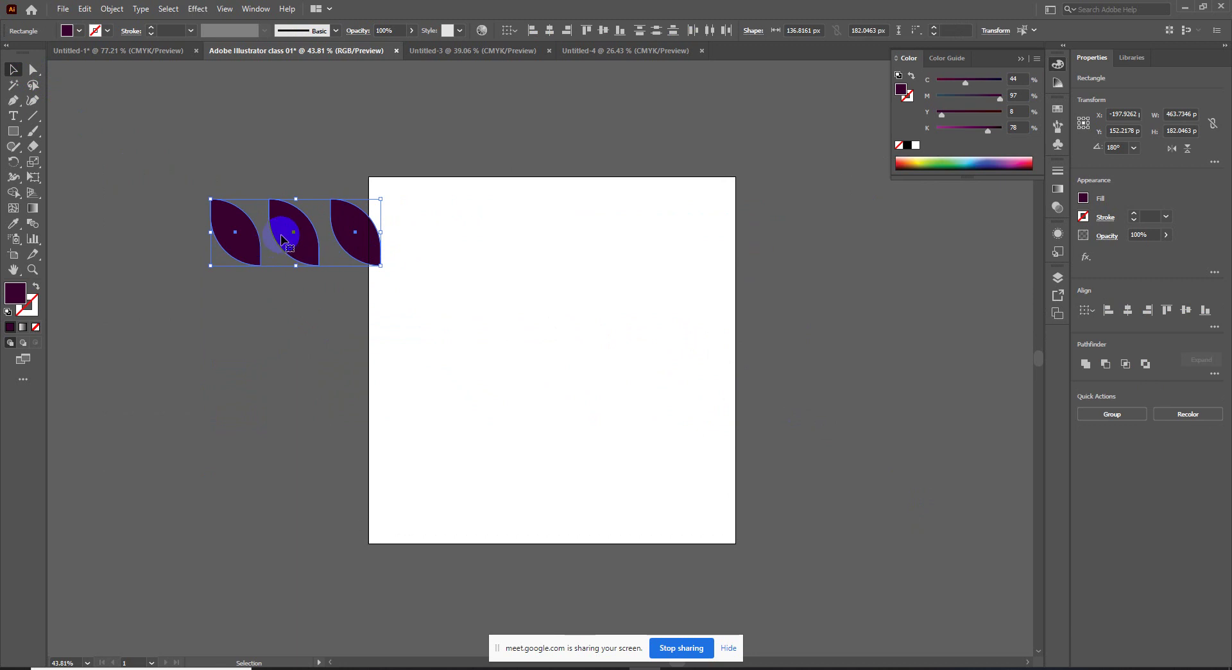
drag(275, 233, 520, 301)
click(537, 242)
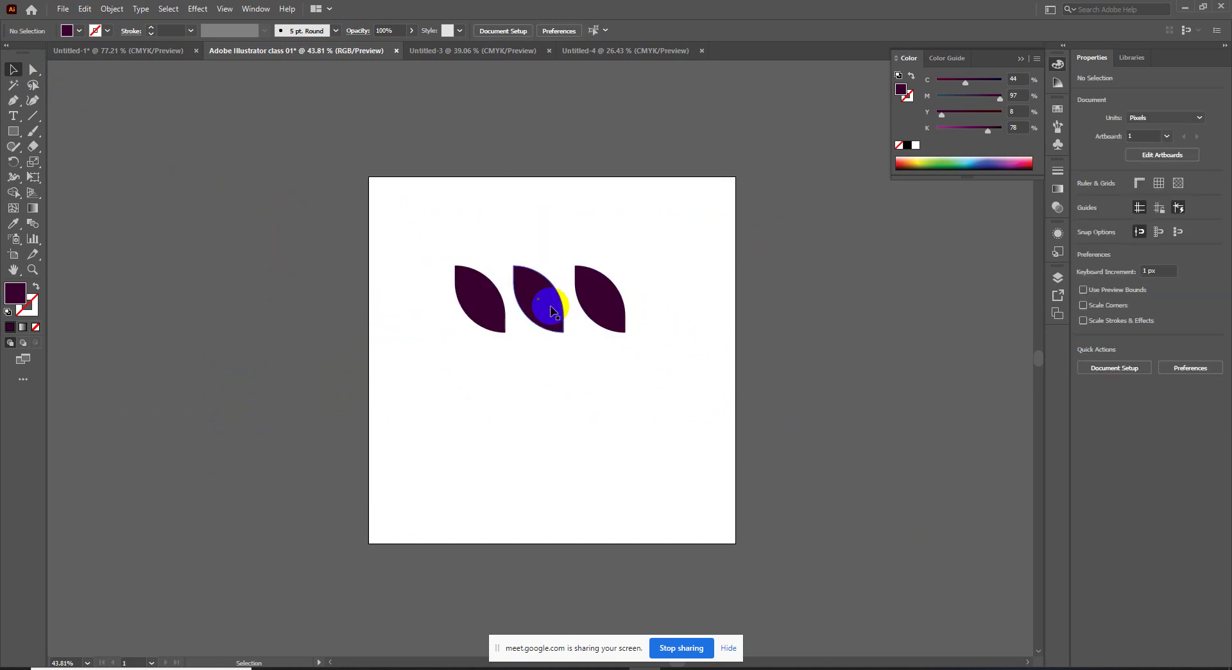
Step: Group the three leaves, nudge the group down-right, then ungroup them
drag(421, 240, 633, 358)
right_click(600, 304)
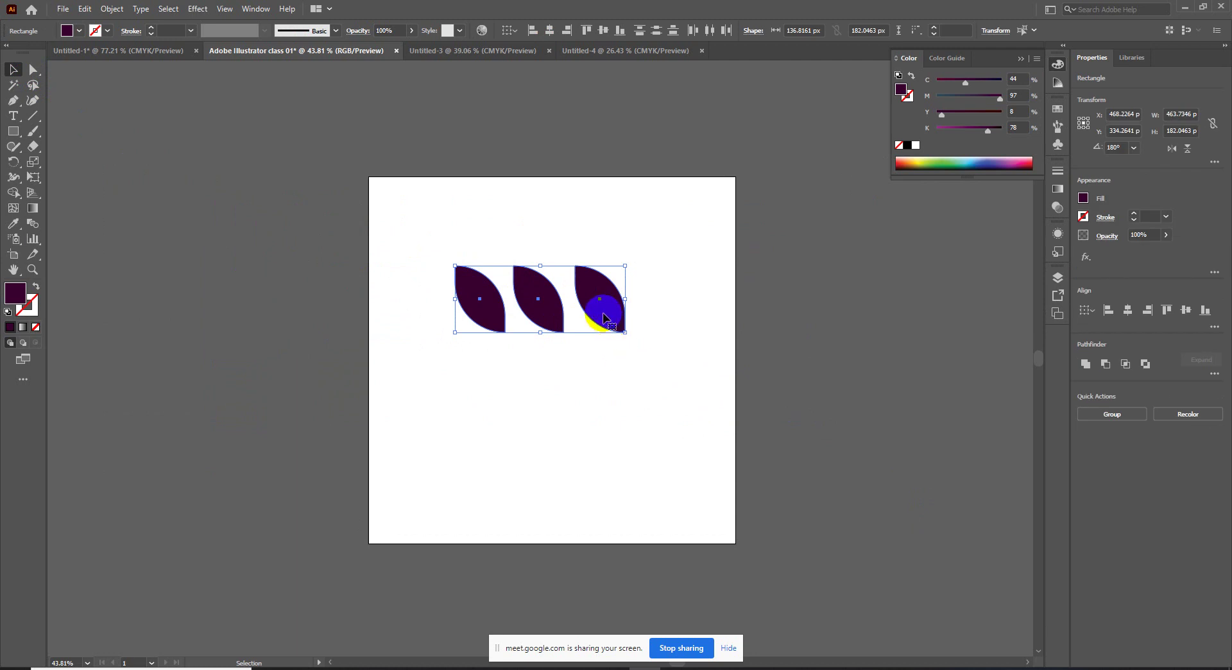
click(633, 378)
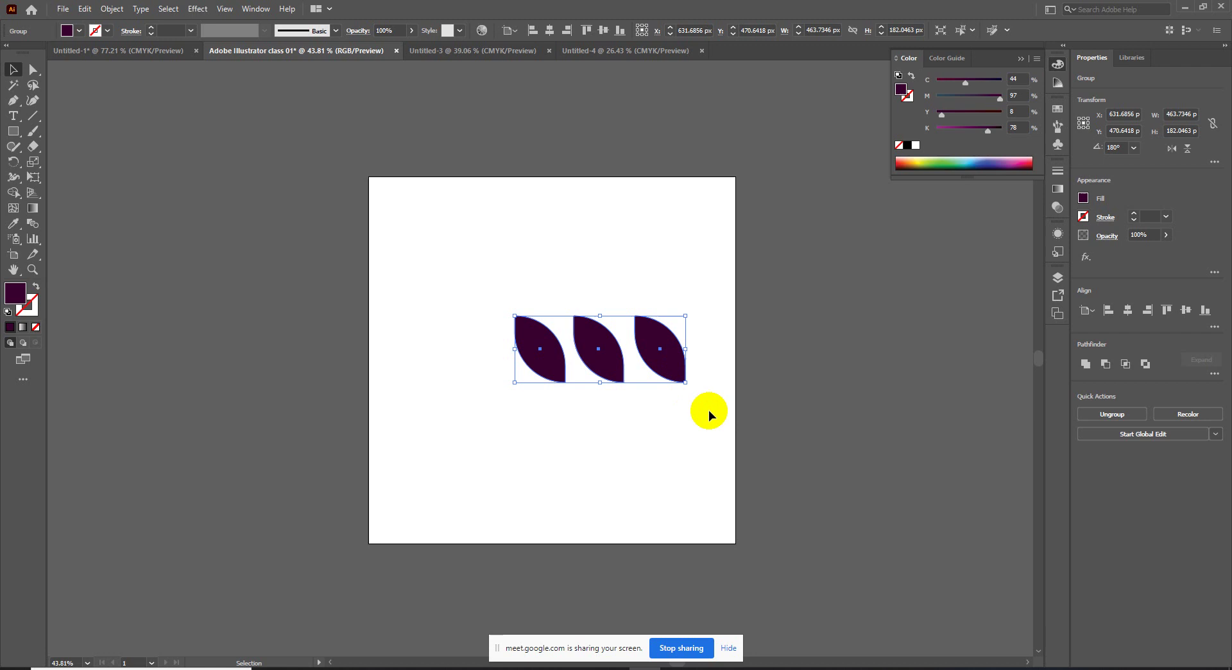
drag(613, 309, 634, 332)
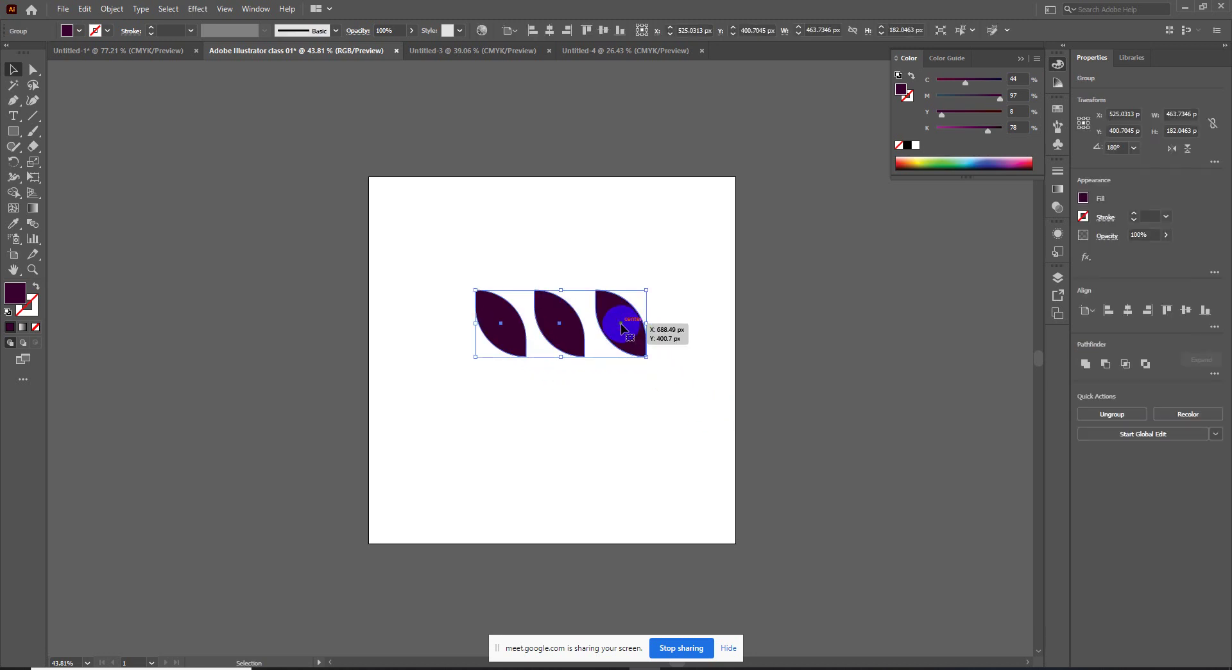
right_click(621, 327)
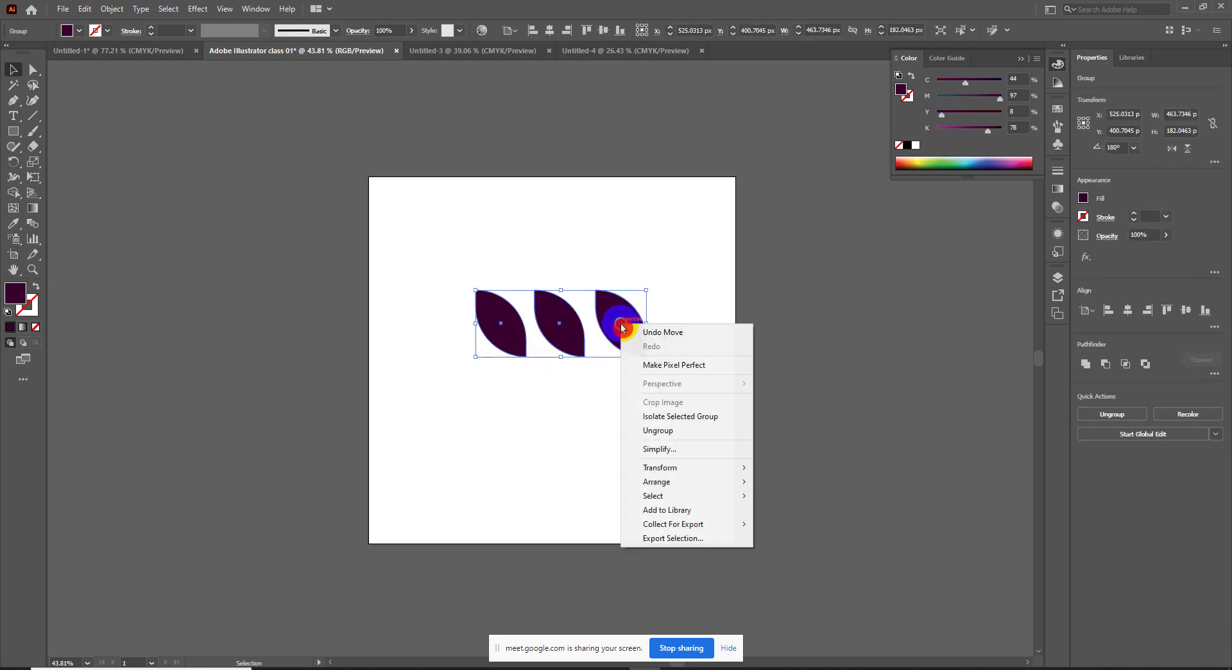
click(655, 429)
mouse_move(642, 329)
mouse_down()
mouse_move(669, 353)
mouse_move(630, 331)
mouse_up()
Step: Regroup the three leaves, shift the group down-right, and ungroup them again
drag(422, 259, 706, 373)
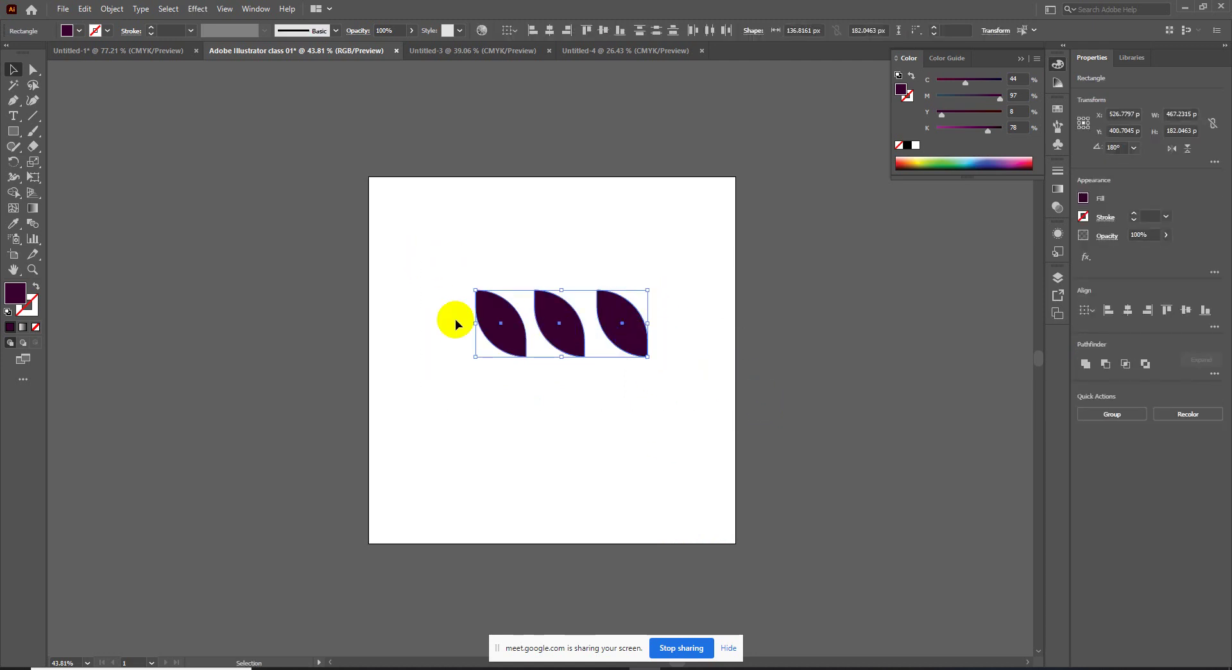
click(88, 17)
mouse_move(112, 9)
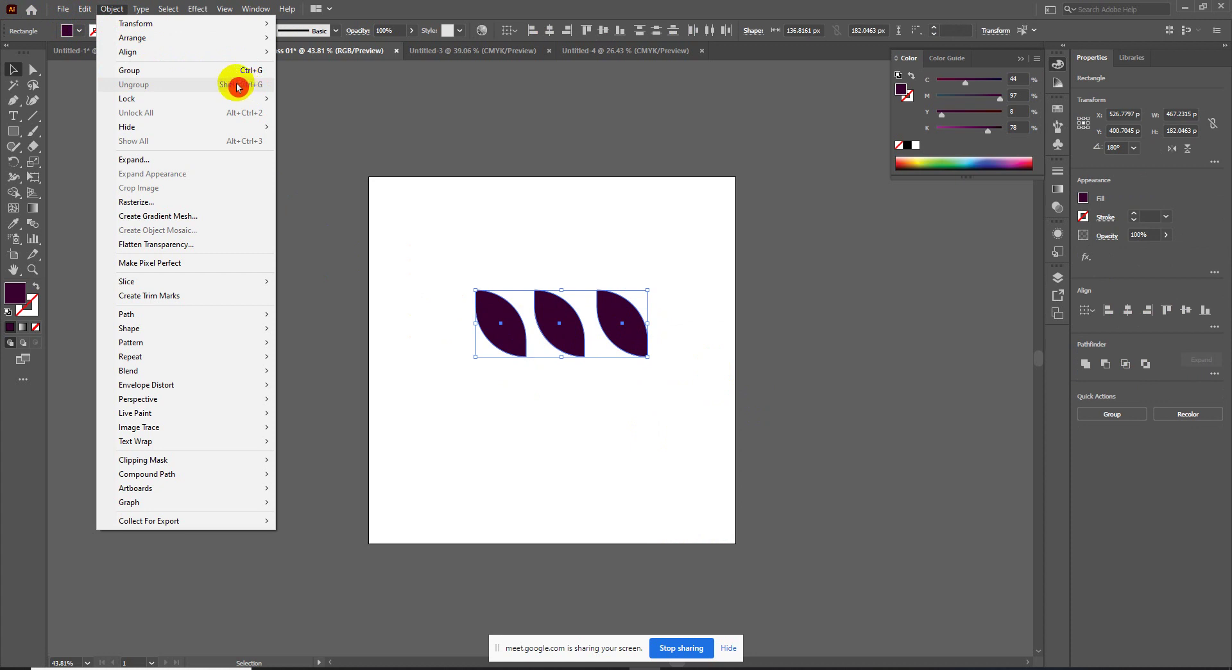
mouse_move(132, 37)
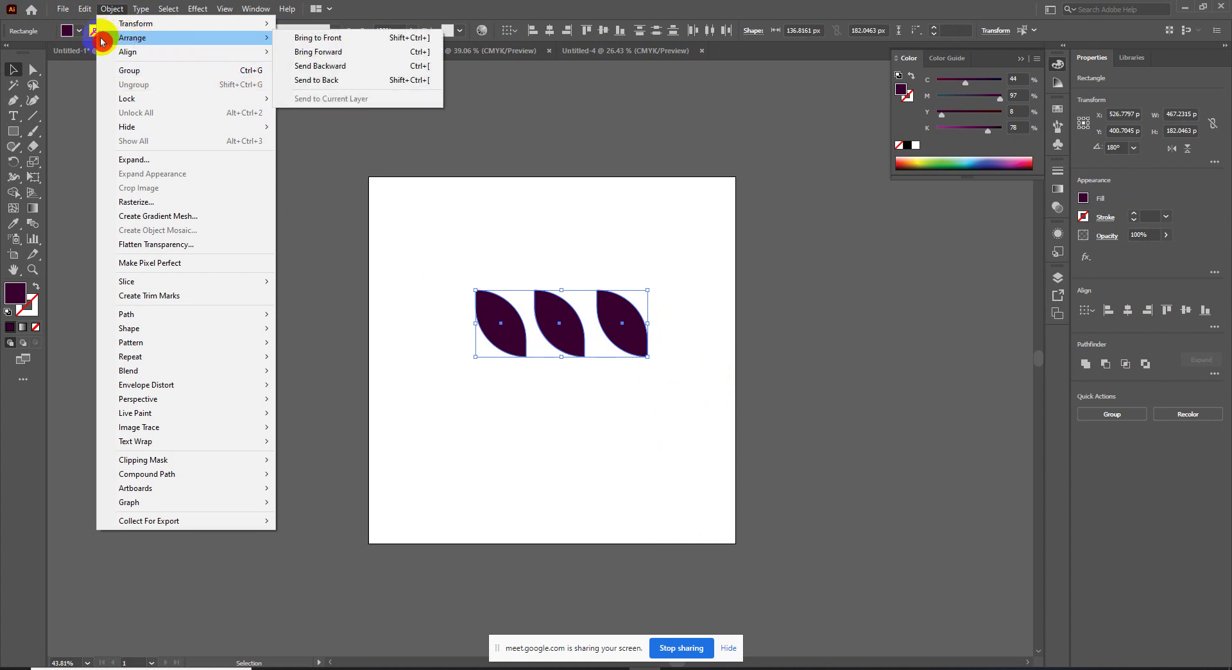
click(110, 9)
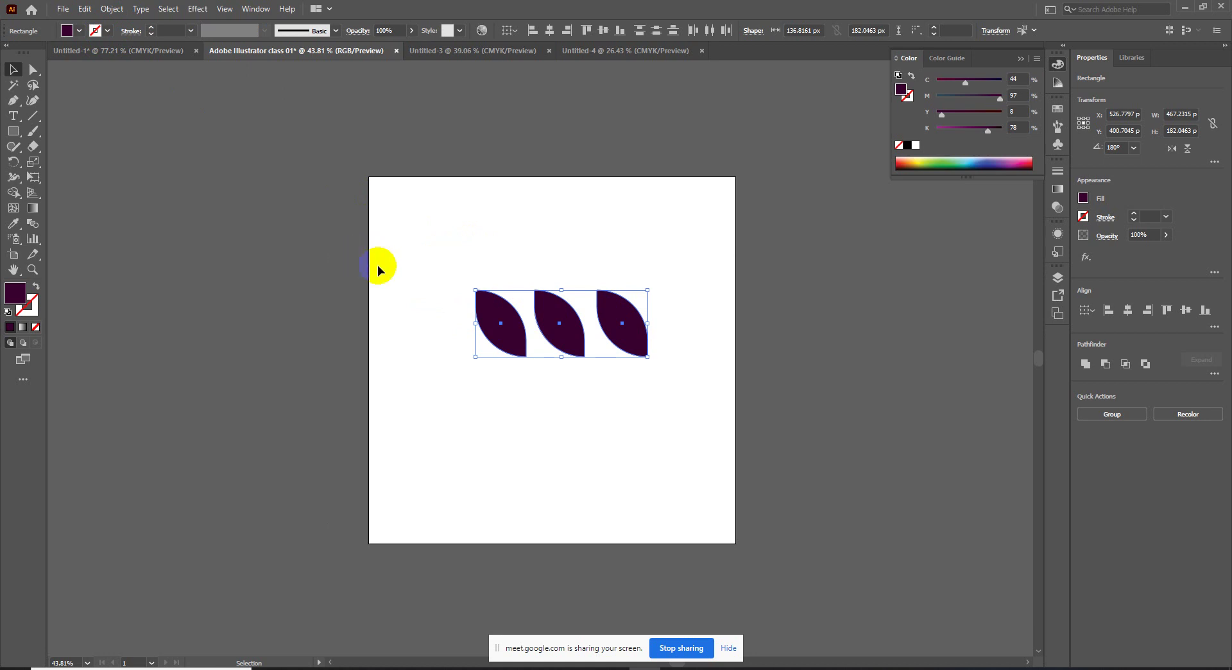
mouse_move(499, 254)
mouse_down()
mouse_move(655, 326)
mouse_move(574, 328)
mouse_up()
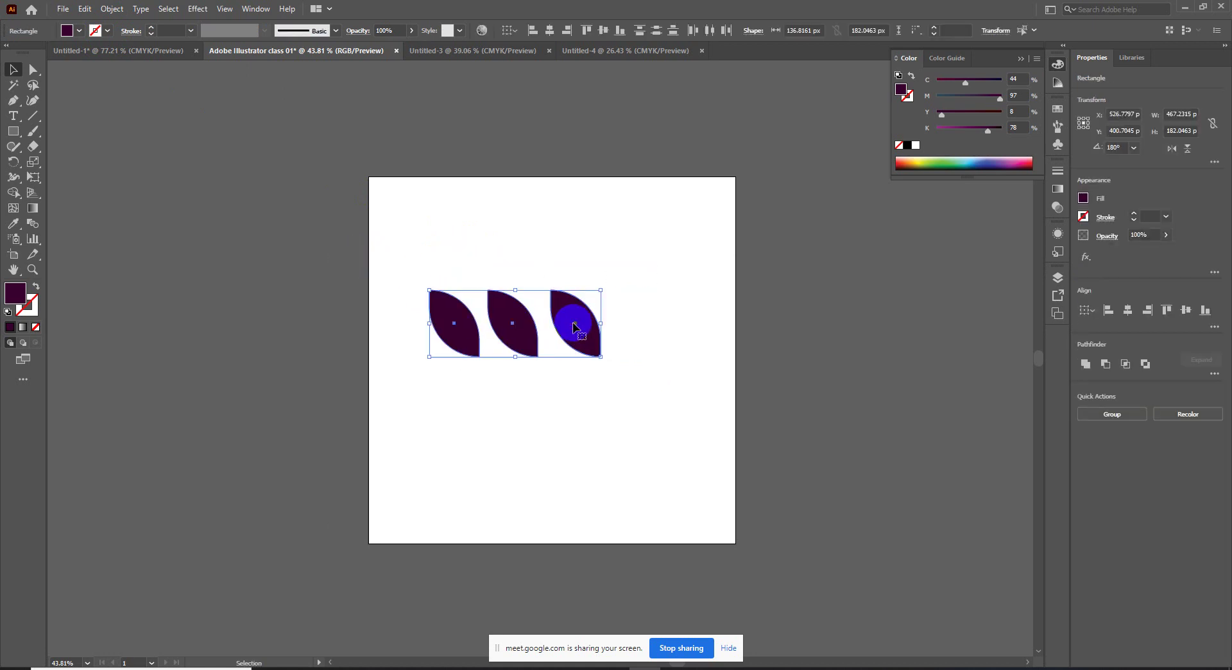
right_click(587, 351)
click(618, 401)
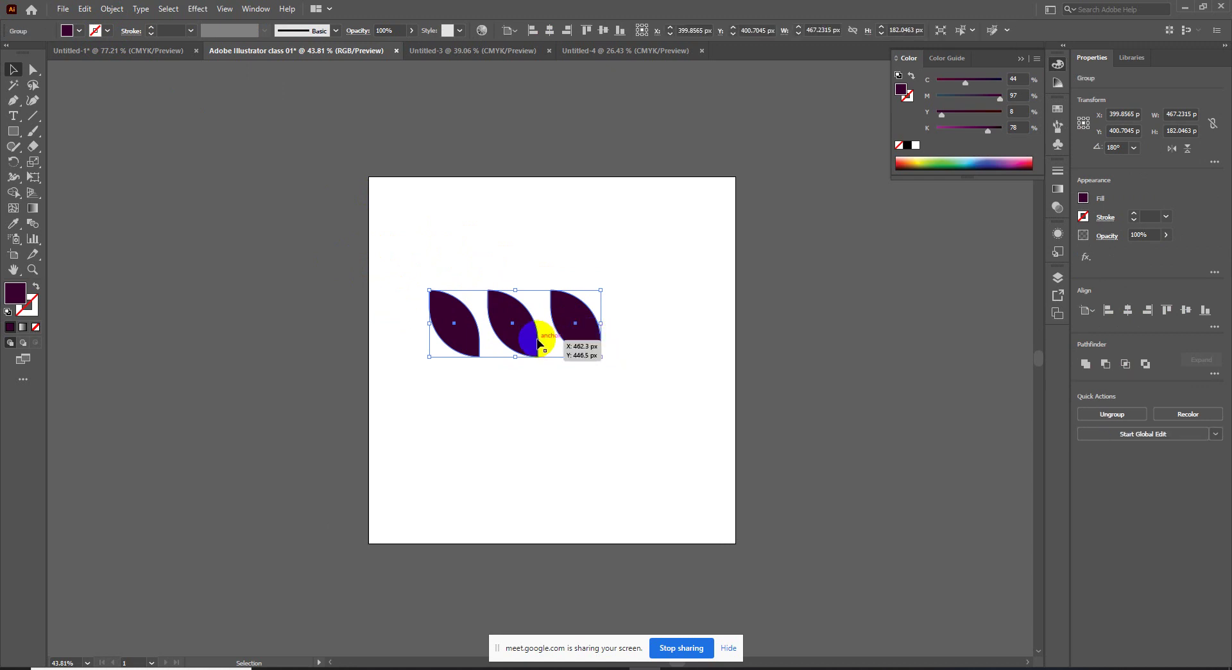
drag(530, 342, 560, 380)
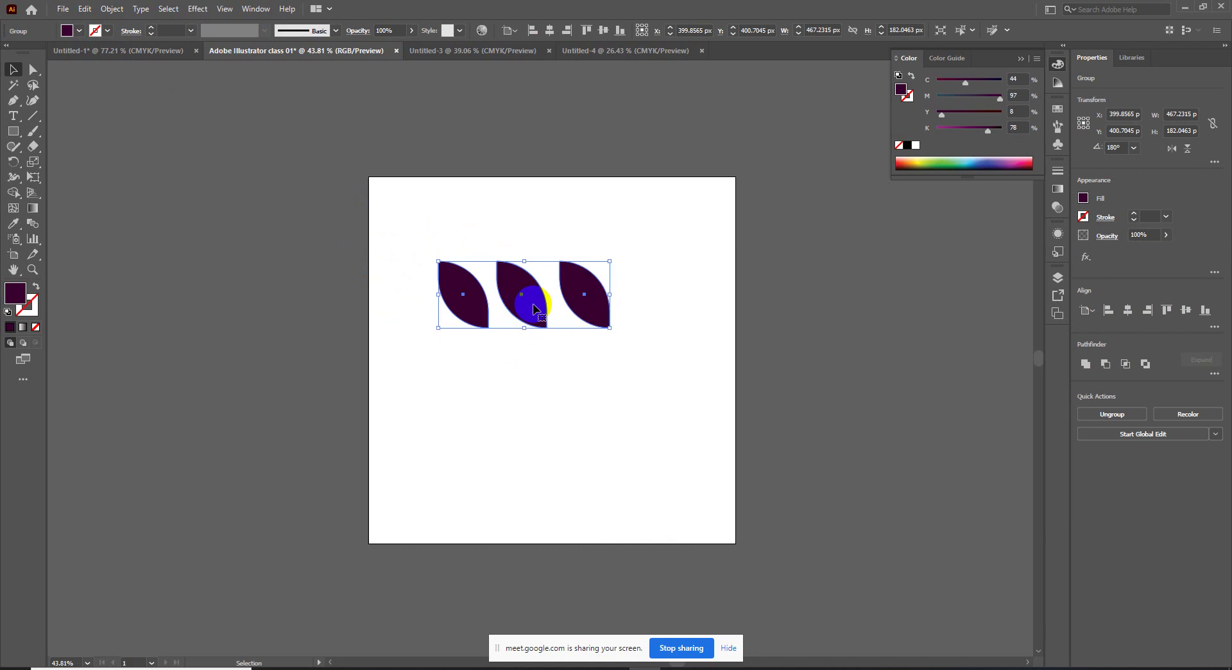
right_click(542, 365)
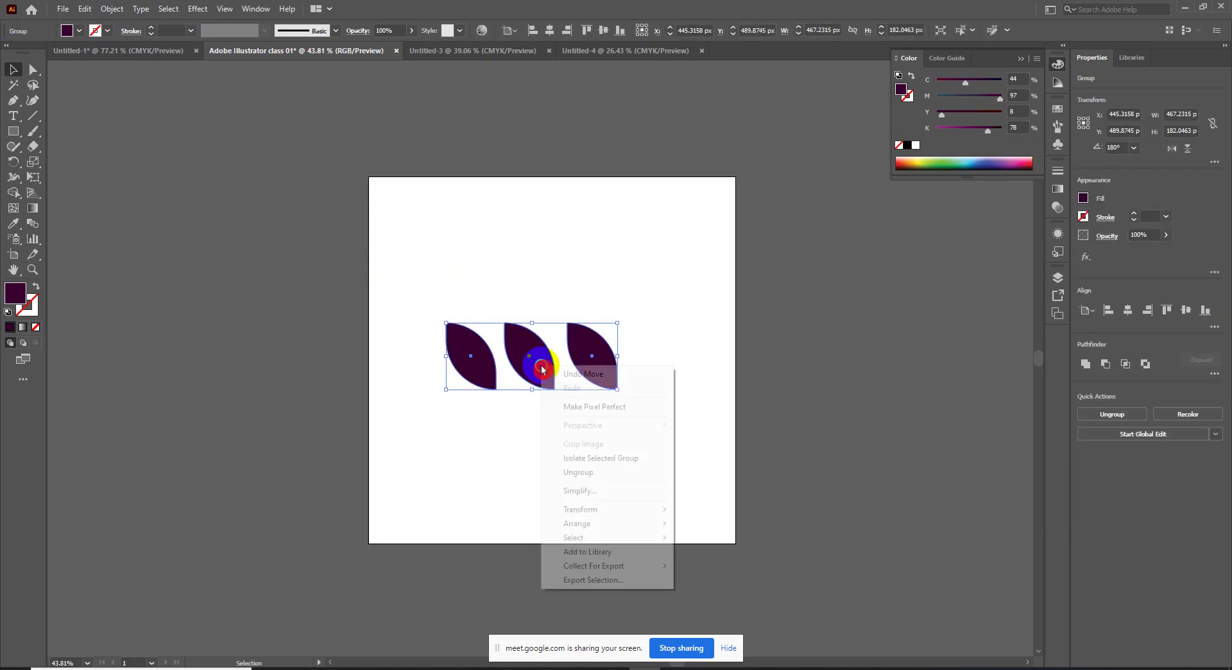
click(591, 471)
click(556, 447)
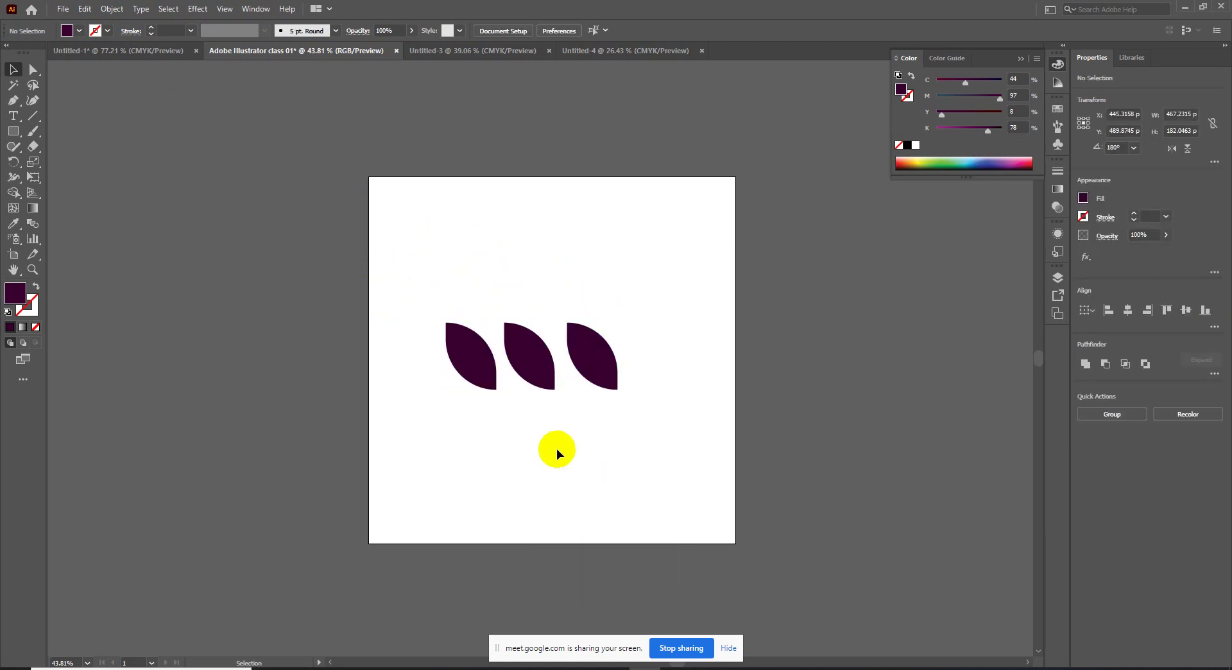
Step: Move two leaves off the artboard's right edge, leaving one in the middle
drag(591, 352, 741, 319)
drag(471, 359, 730, 467)
click(523, 351)
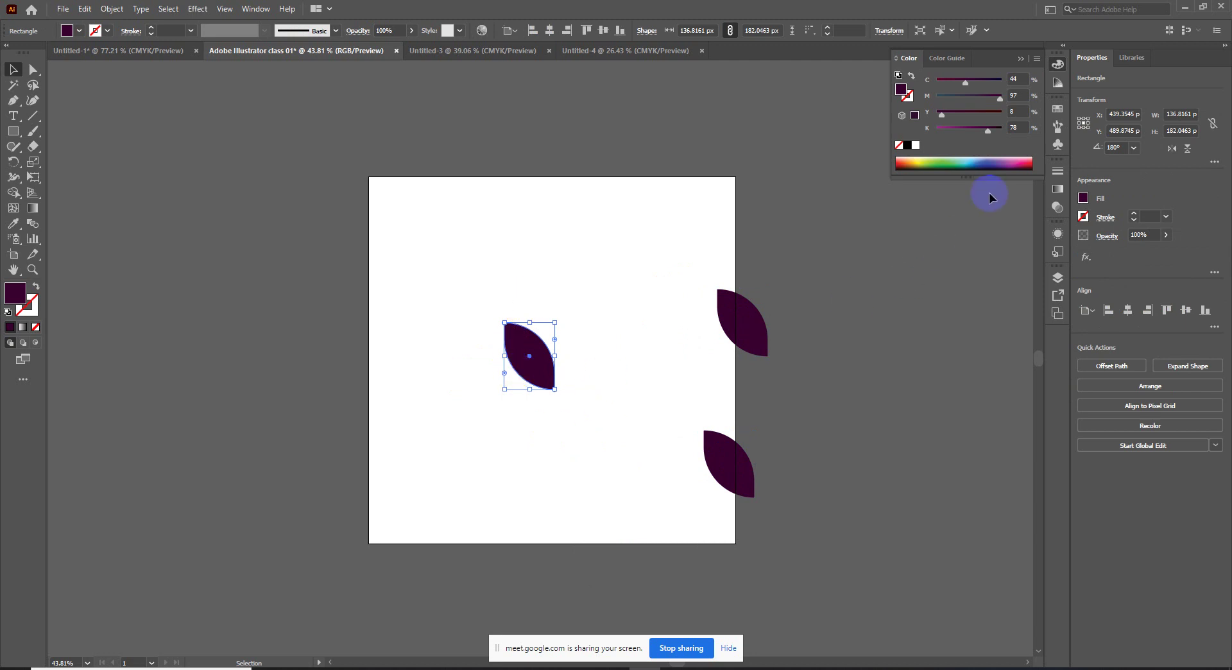
Step: Fill the leaf crimson and zoom in closely around it
click(1025, 163)
click(622, 253)
key(z)
drag(542, 335, 711, 290)
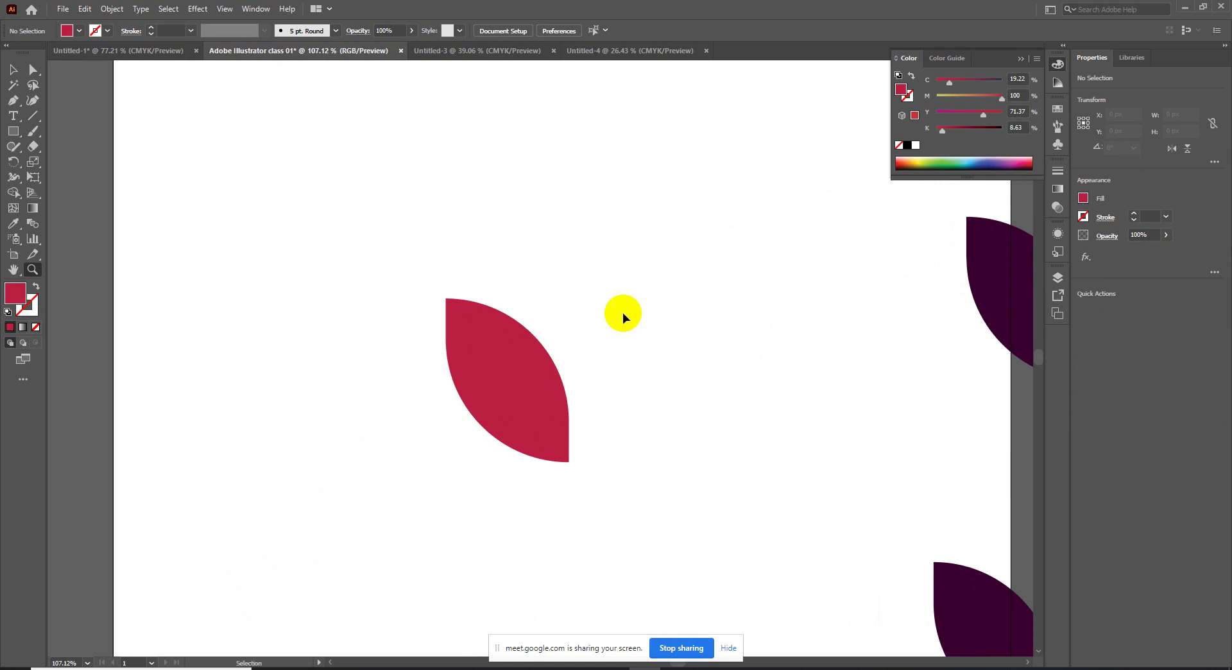
key(ctrl+z)
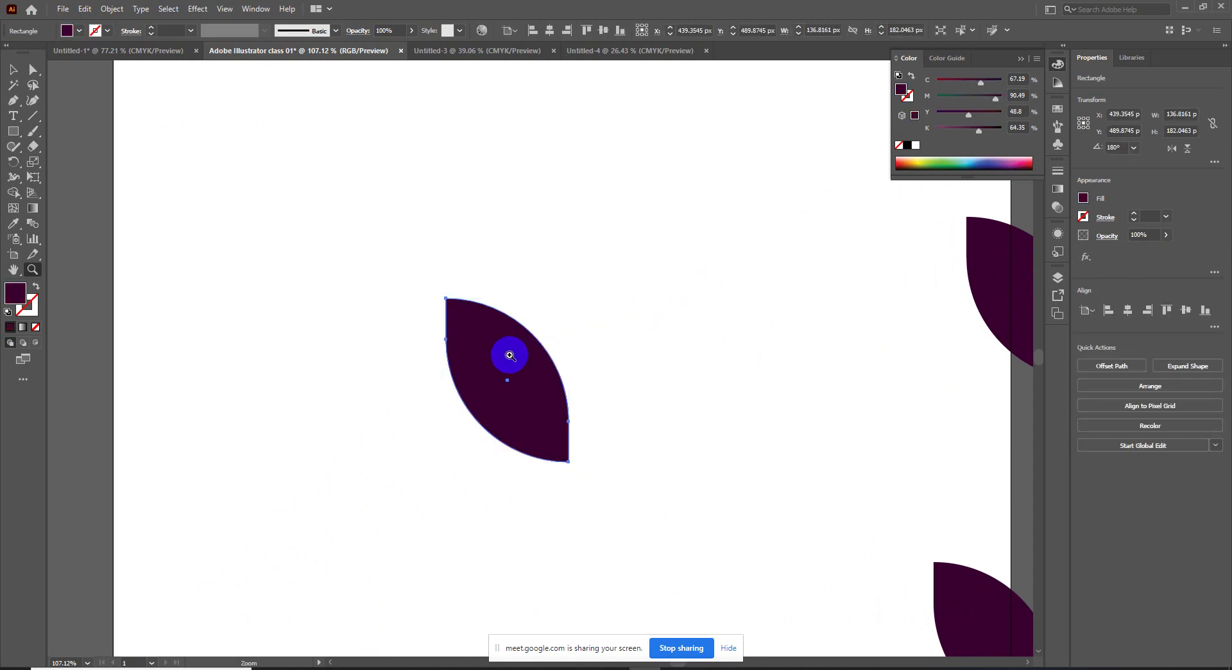
key(v)
drag(506, 365, 544, 341)
key(ctrl+z)
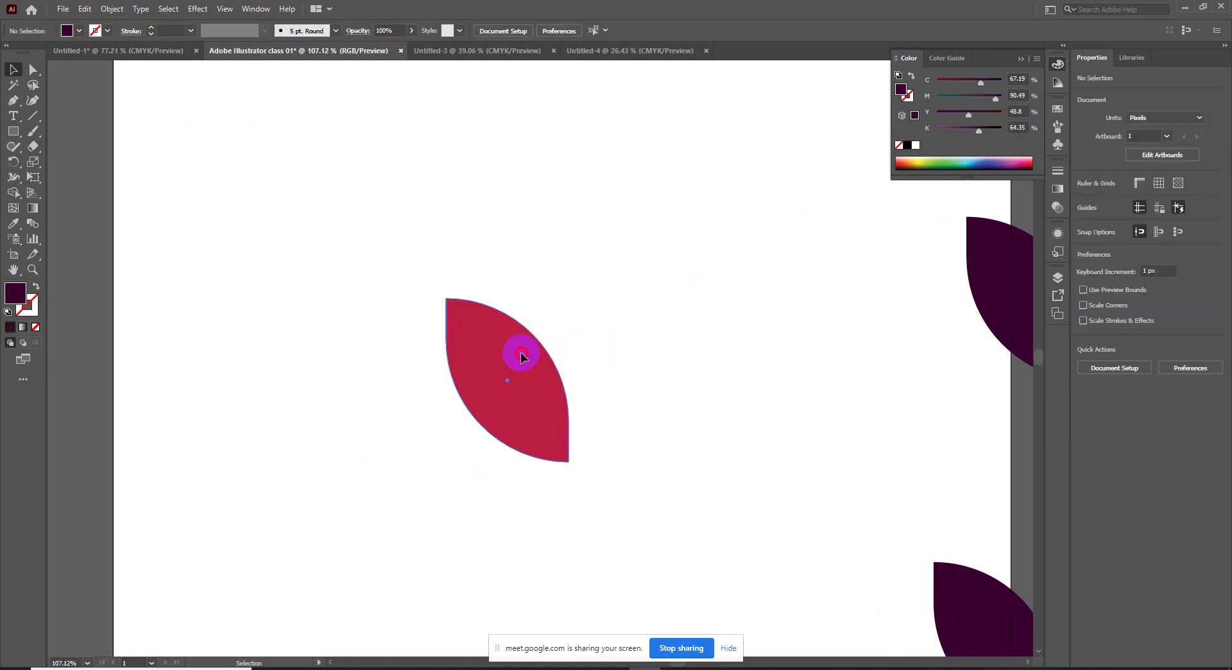
Step: Remove the dark leaf hidden behind the crimson leaf
click(521, 354)
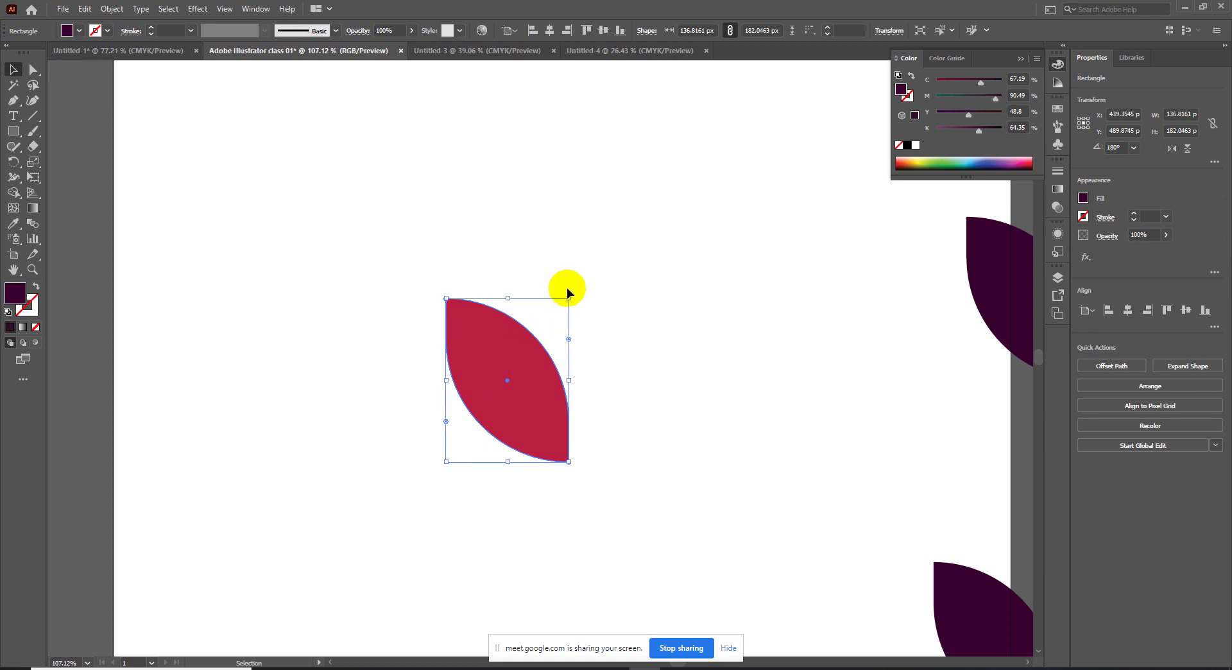
click(567, 276)
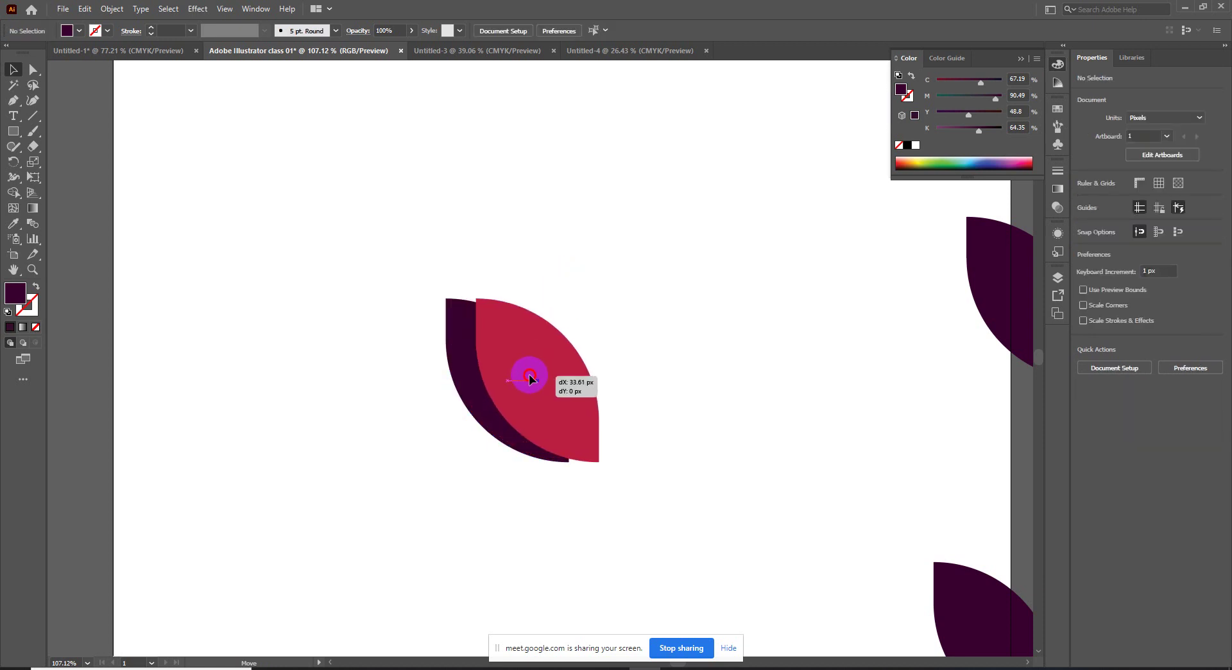
drag(500, 379, 577, 368)
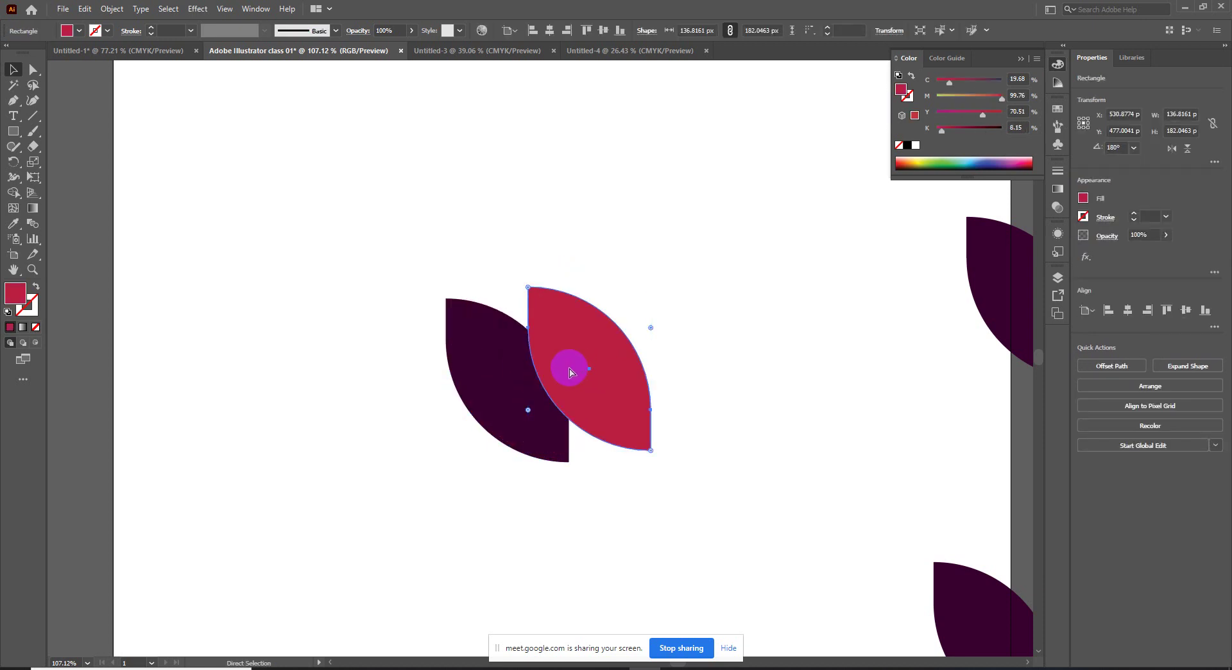
key(ctrl+z)
click(521, 303)
drag(517, 343, 572, 337)
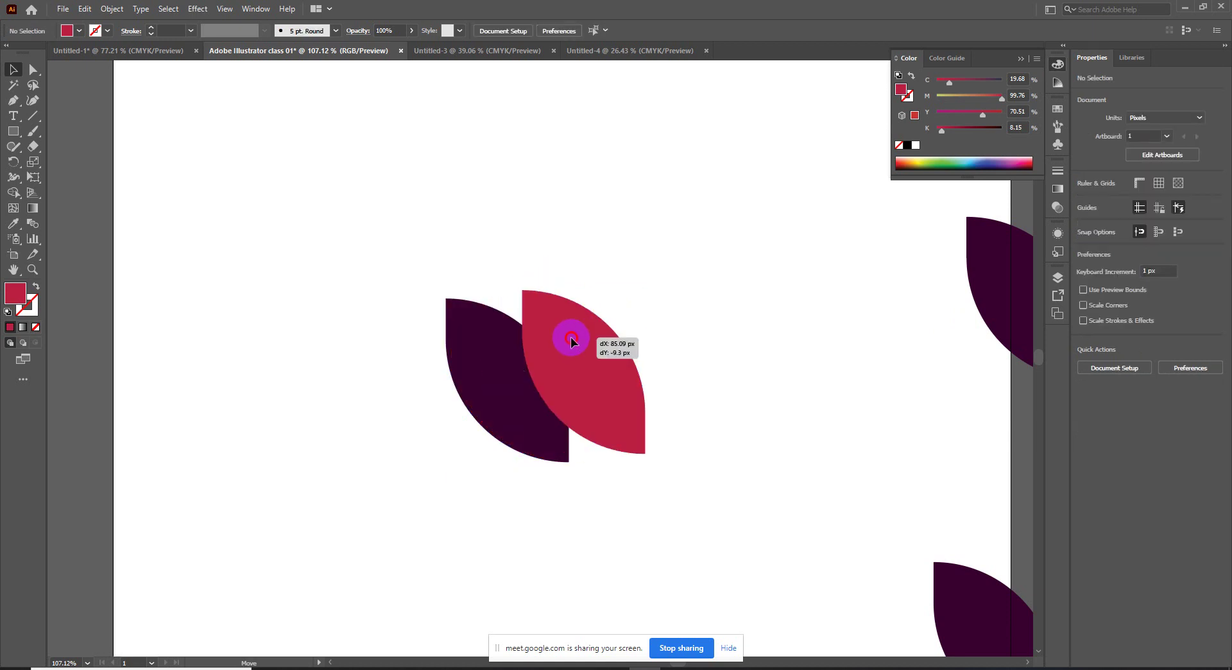
click(481, 355)
key(Delete)
drag(556, 377, 487, 379)
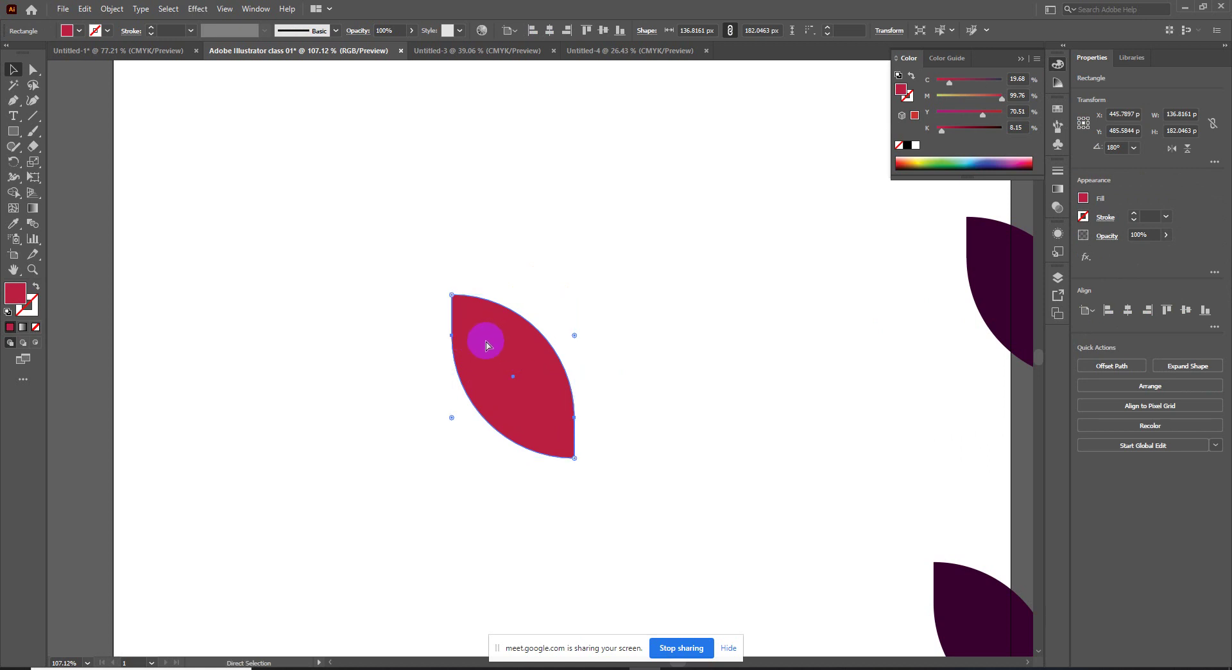
key(ctrl+v)
mouse_move(509, 347)
mouse_down()
mouse_move(479, 364)
mouse_move(605, 313)
mouse_move(579, 343)
mouse_up()
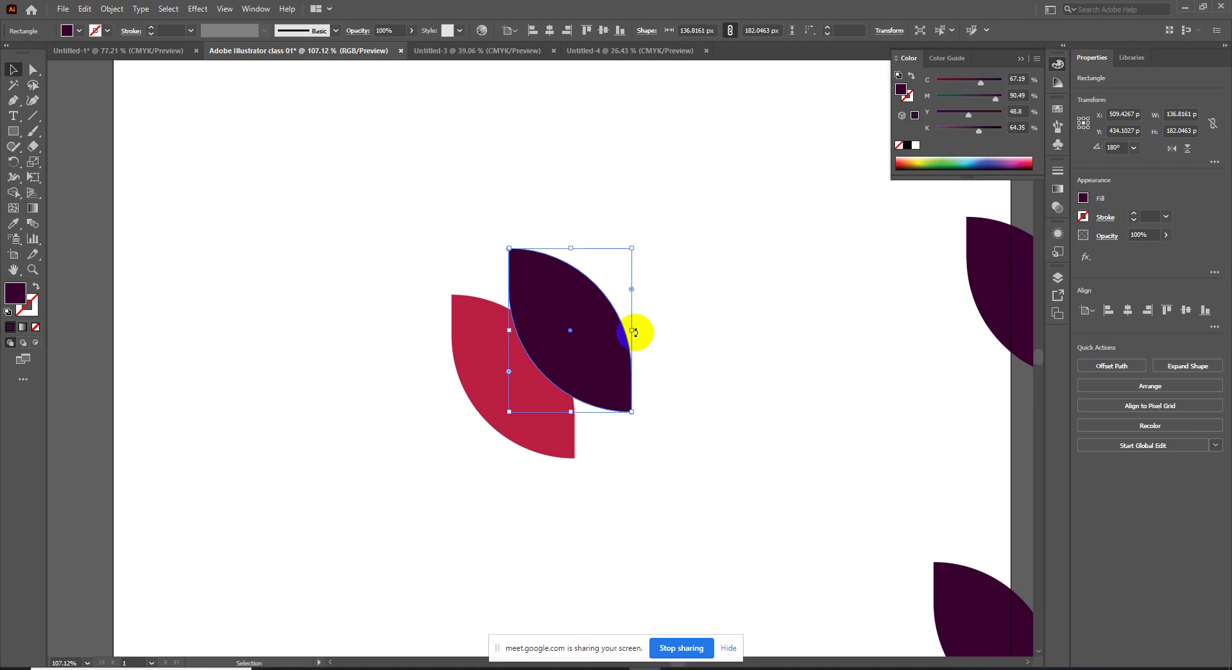
key(Delete)
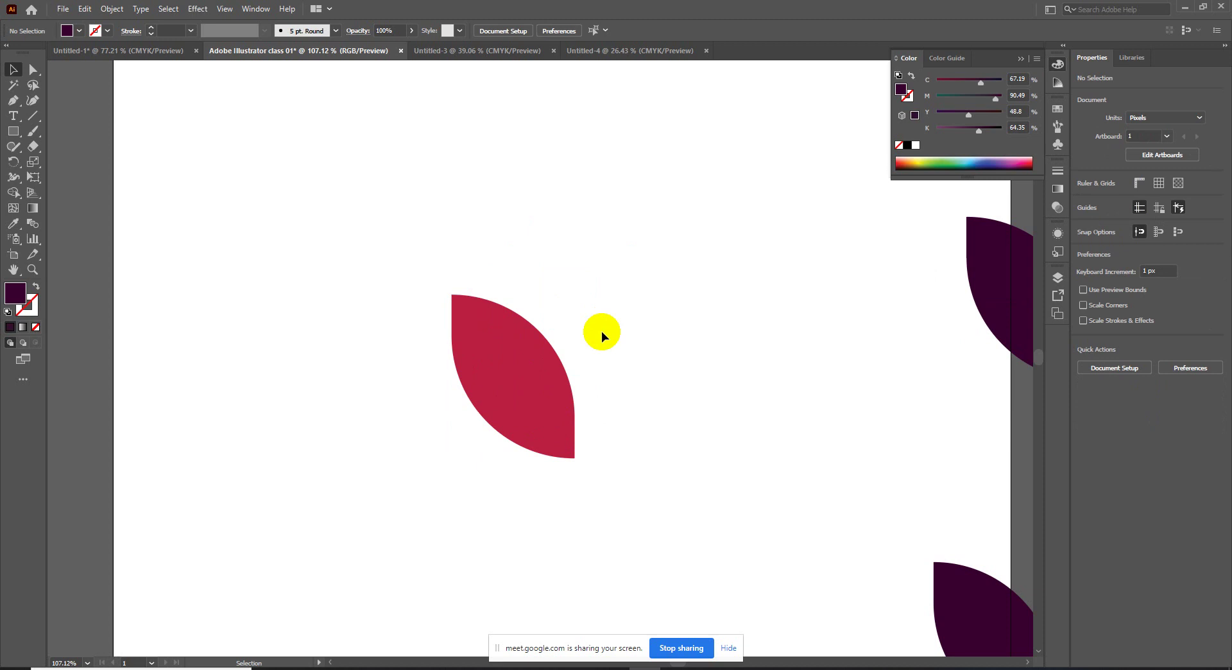
Step: Alt-drag copies of the crimson leaf to make a row of three
click(520, 378)
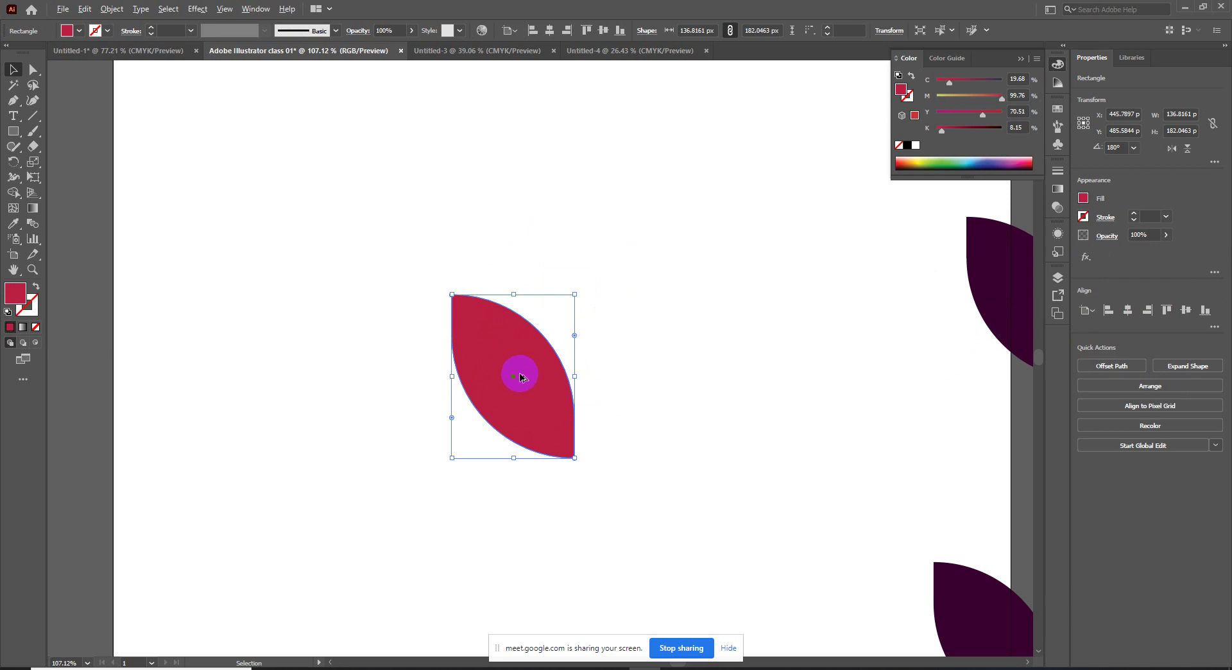
drag(520, 377, 405, 409)
click(530, 412)
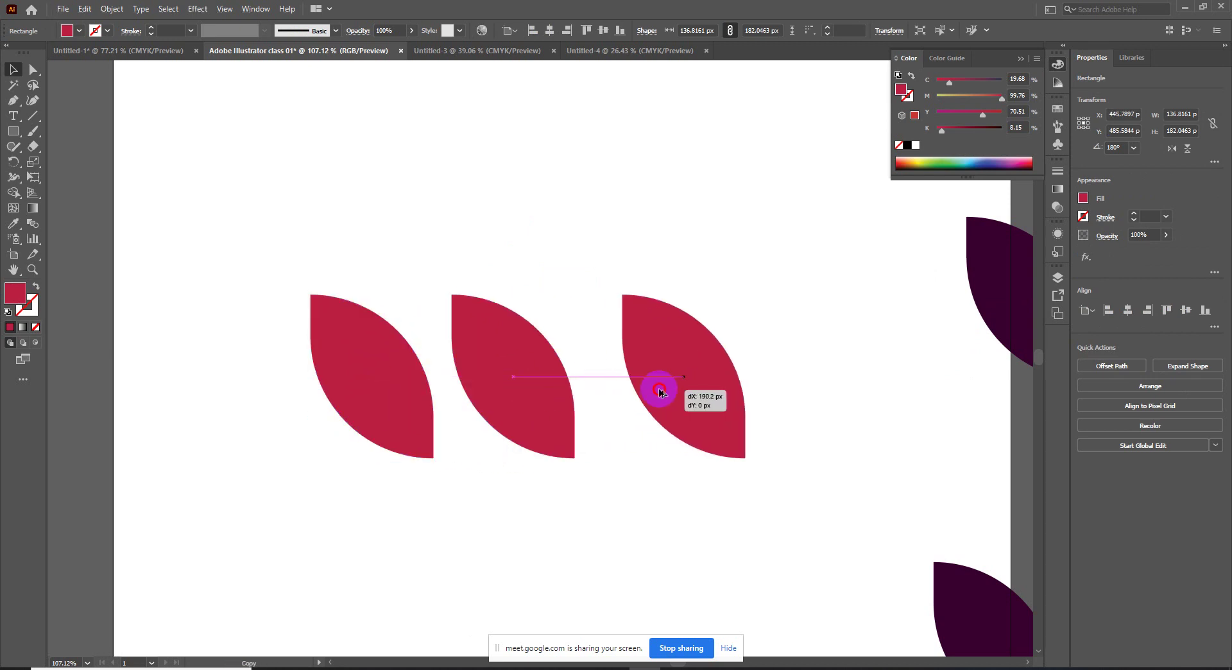
drag(491, 393, 650, 392)
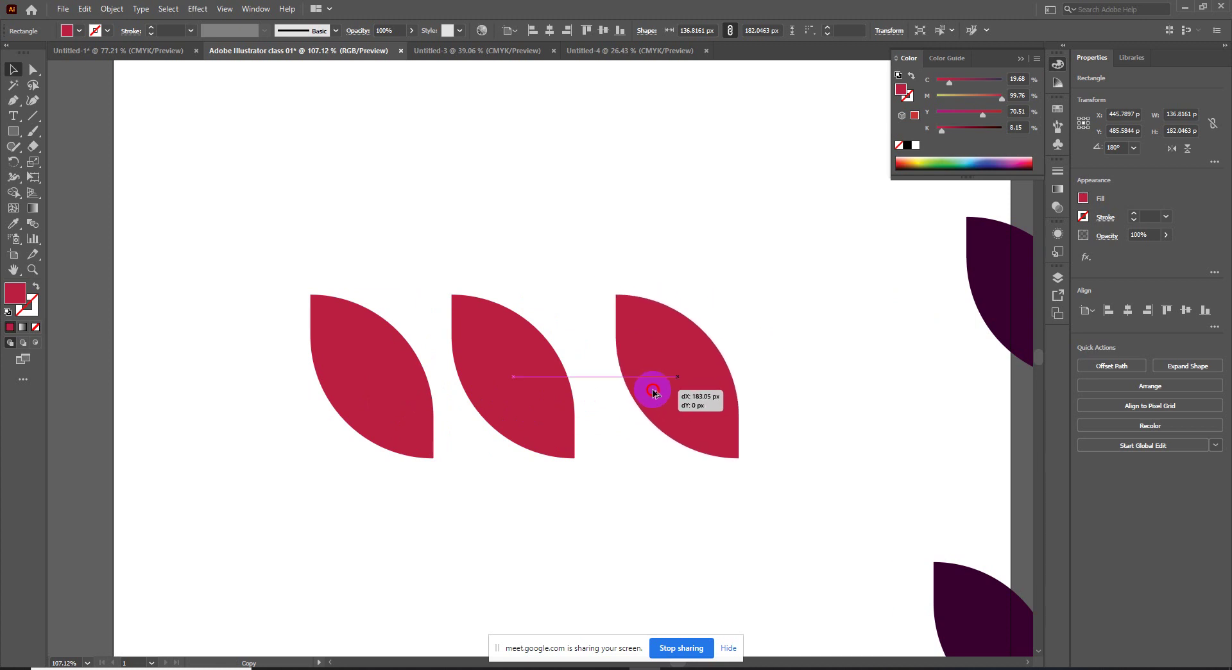
click(610, 439)
Step: Copy the row of three leaves downward twice to form a 3×3 grid
drag(606, 500, 573, 394)
drag(706, 475, 278, 267)
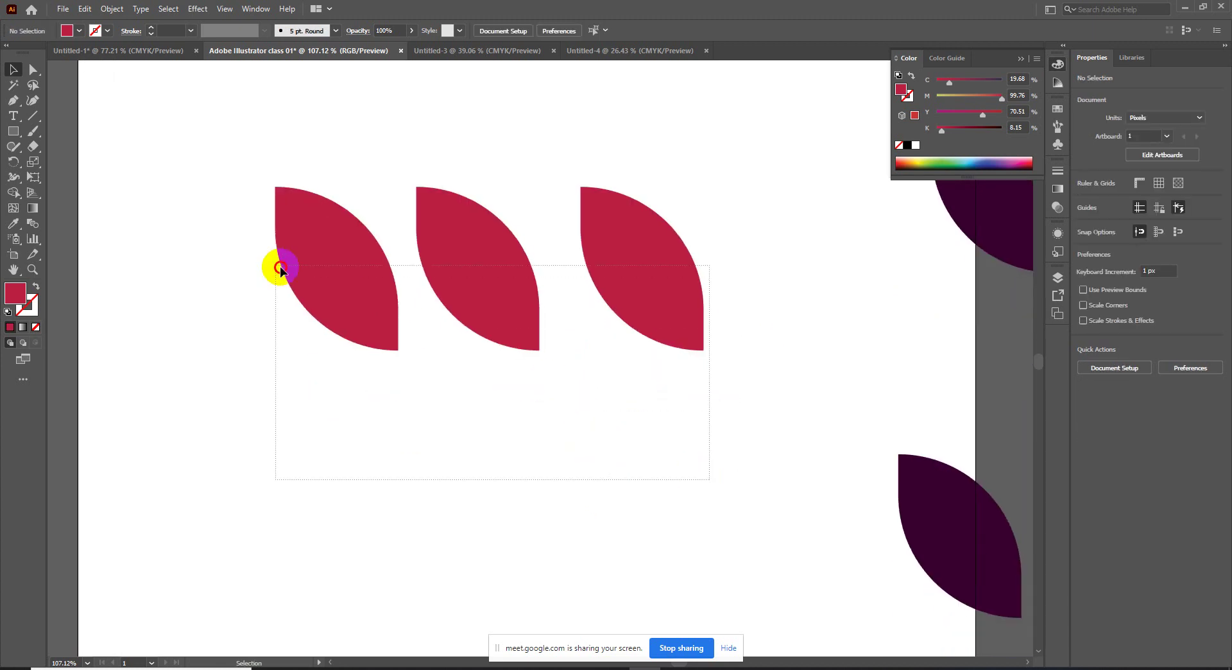
drag(366, 289, 362, 475)
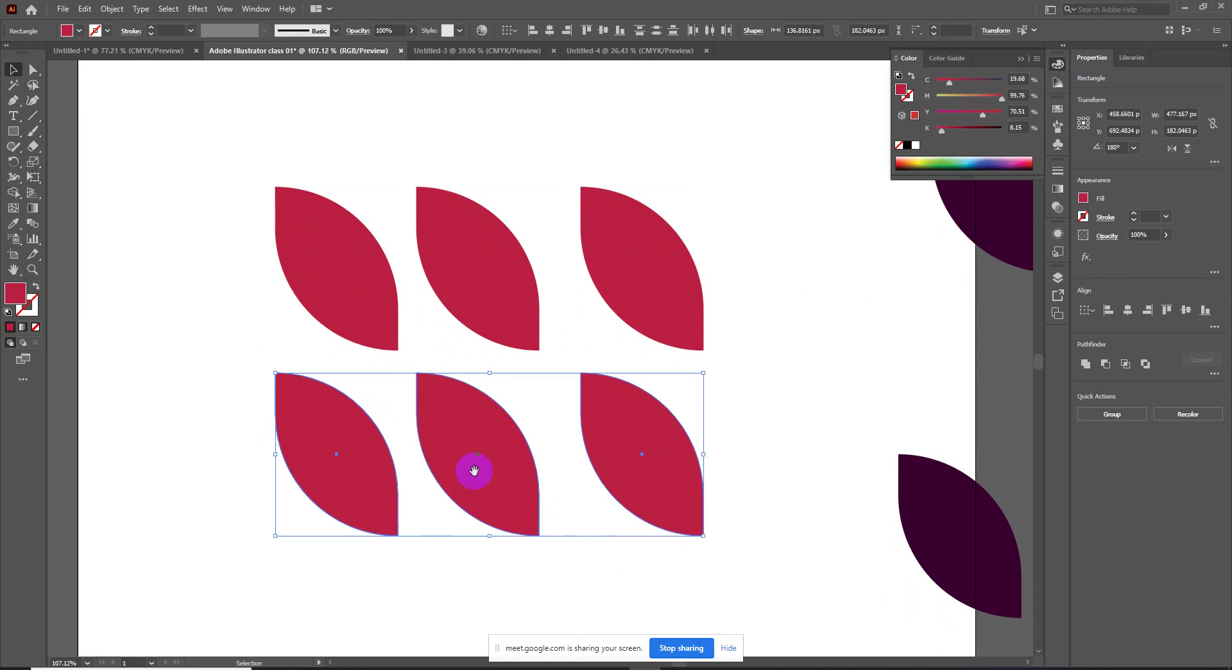
scroll(473, 398, down, 3)
drag(473, 324, 444, 510)
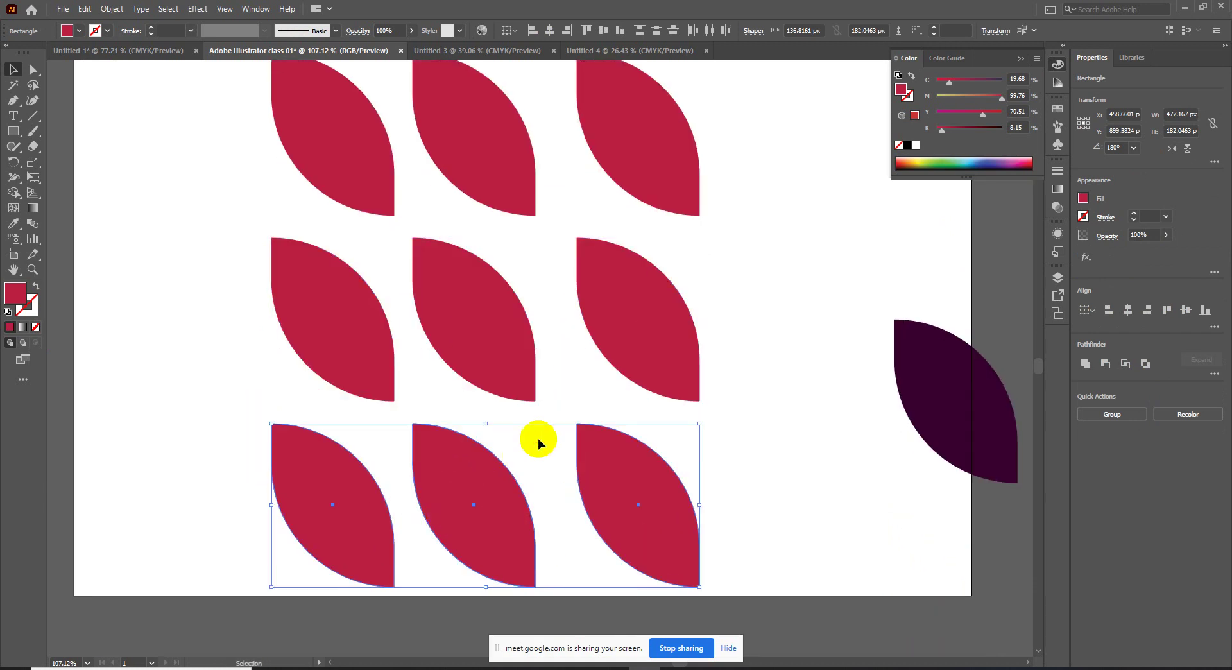
click(538, 437)
Step: Zoom out to the whole artboard and select the middle and right leaf columns
key(z)
drag(542, 434, 385, 429)
click(13, 69)
drag(517, 199, 706, 552)
Step: Move the spare columns off-artboard, shrink the left column, and repeat it across with Ctrl+D
drag(536, 317, 853, 356)
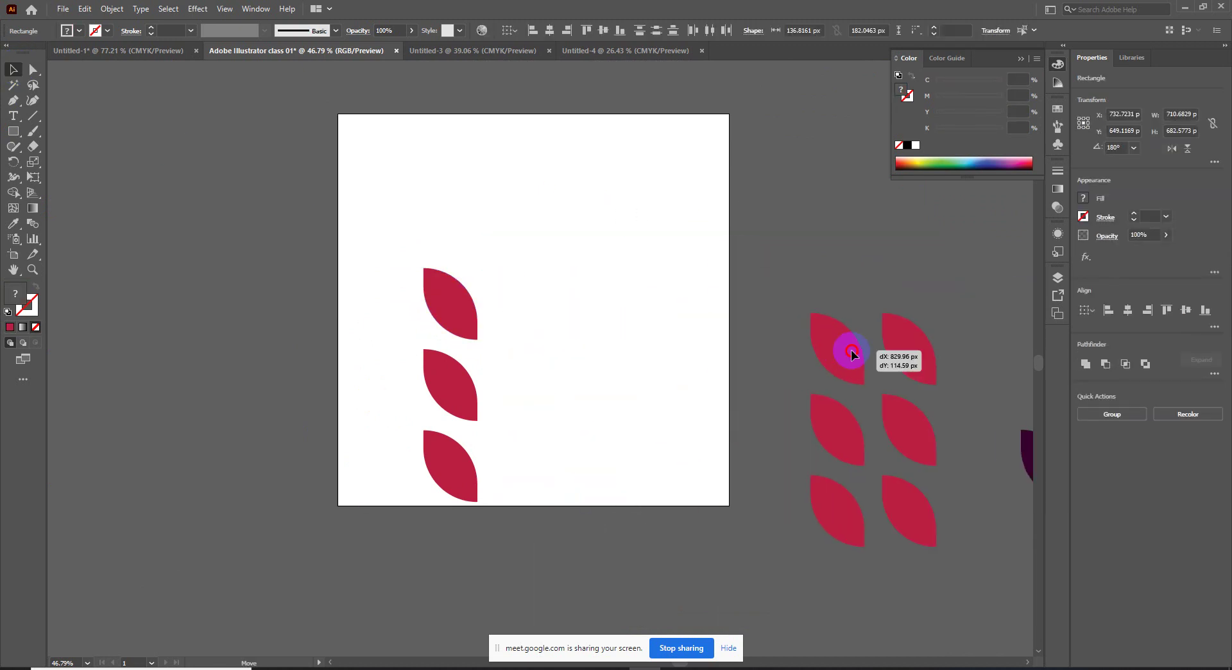
drag(501, 534, 398, 225)
mouse_move(472, 501)
mouse_down()
mouse_move(435, 288)
mouse_move(351, 125)
mouse_move(365, 135)
mouse_up()
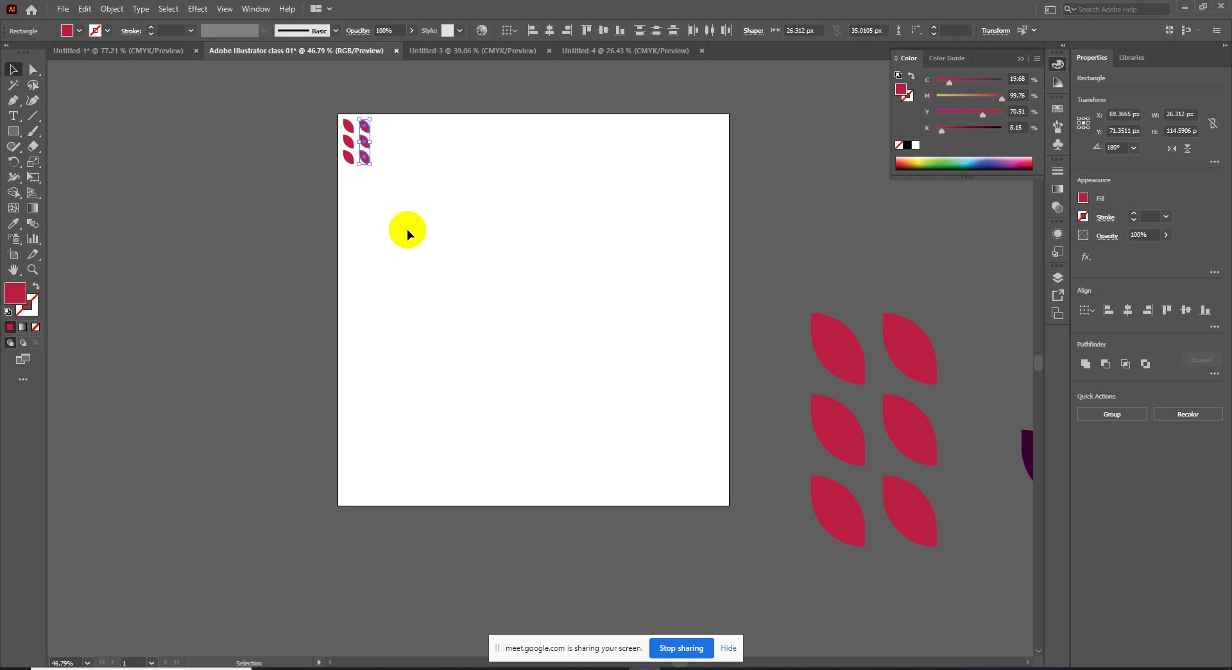
key(a)
key(ctrl+d)
key(ctrl+d)
key(ctrl+d)
key(ctrl+d)
key(ctrl+d)
key(ctrl+d)
key(ctrl+d)
key(ctrl+d)
key(ctrl+d)
key(ctrl+d)
key(ctrl+d)
key(ctrl+d)
key(ctrl+d)
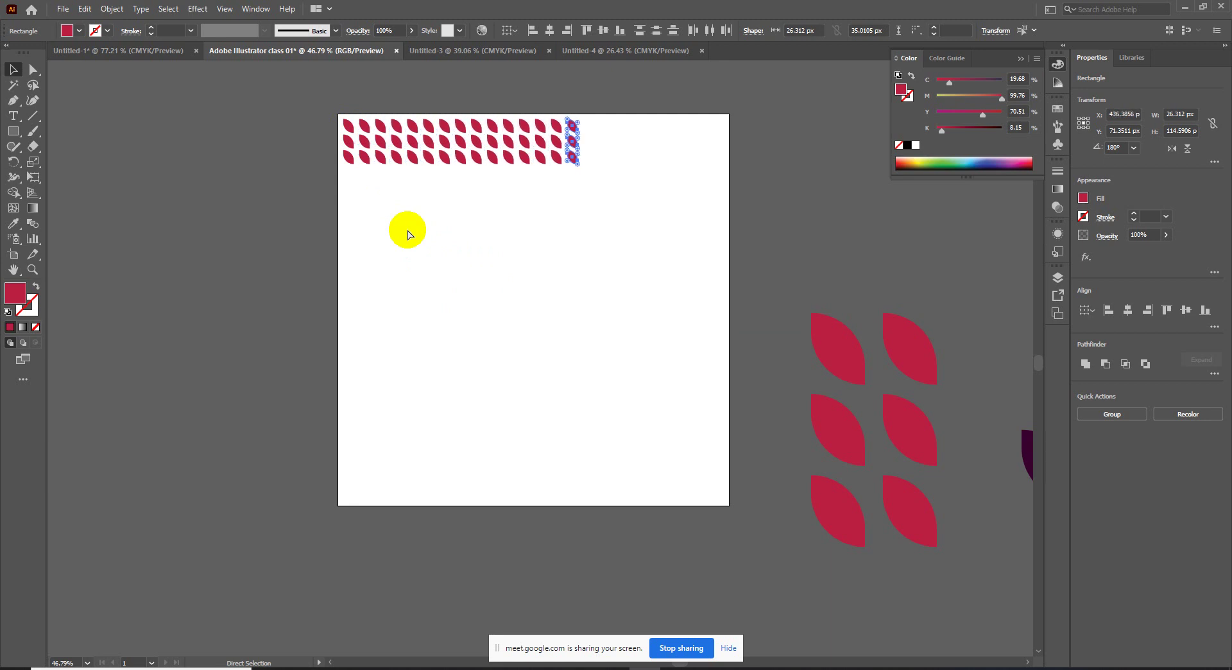
key(ctrl+d)
key(ctrl+d)
key(ctrl+d)
key(ctrl+d)
key(ctrl+d)
key(ctrl+d)
key(ctrl+d)
key(ctrl+d)
key(ctrl+d)
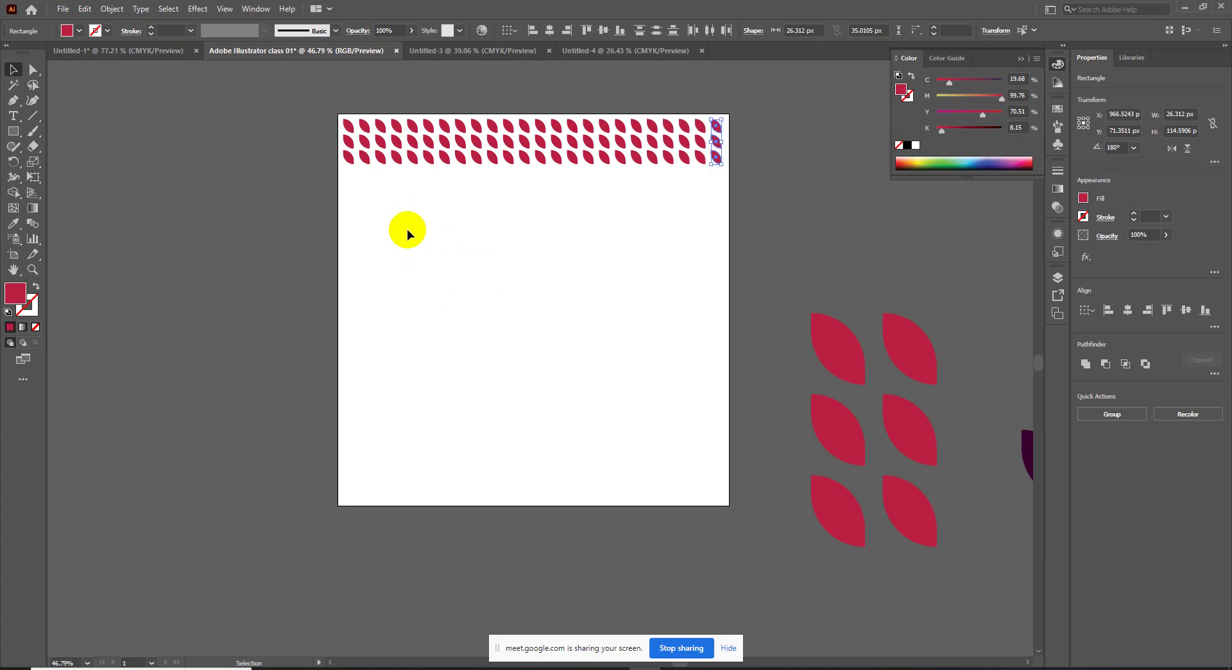
Step: Copy the leaf row downward and repeat it with Ctrl+D to fill the artboard
drag(325, 138, 899, 289)
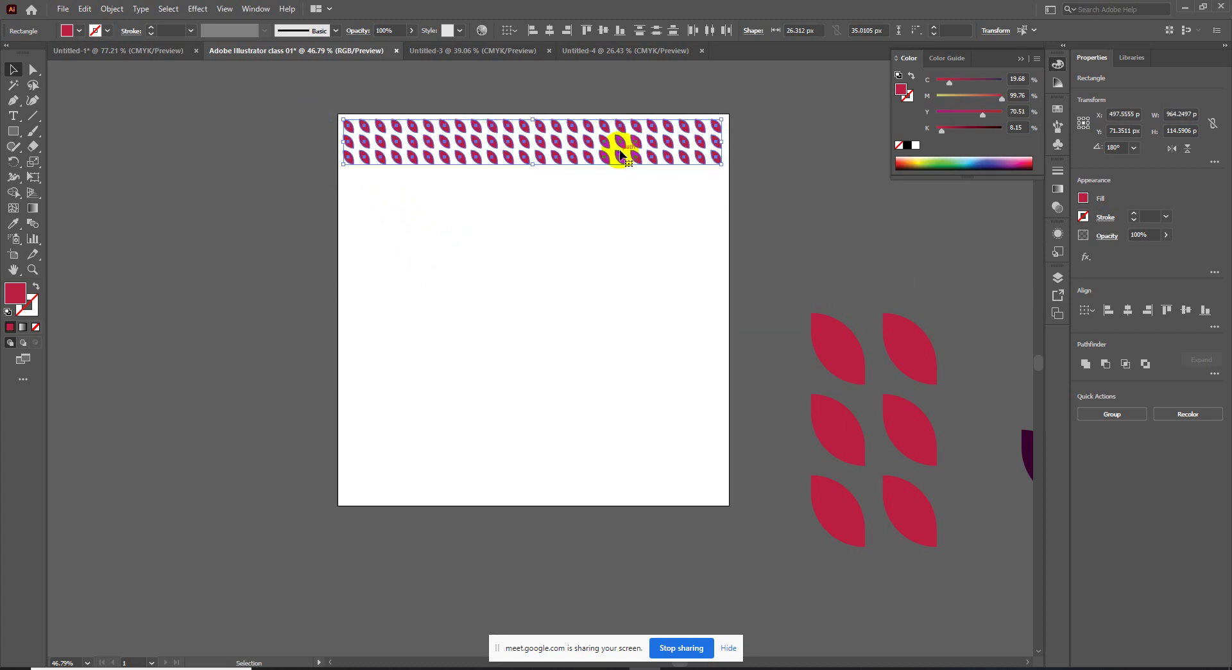
drag(622, 170, 621, 278)
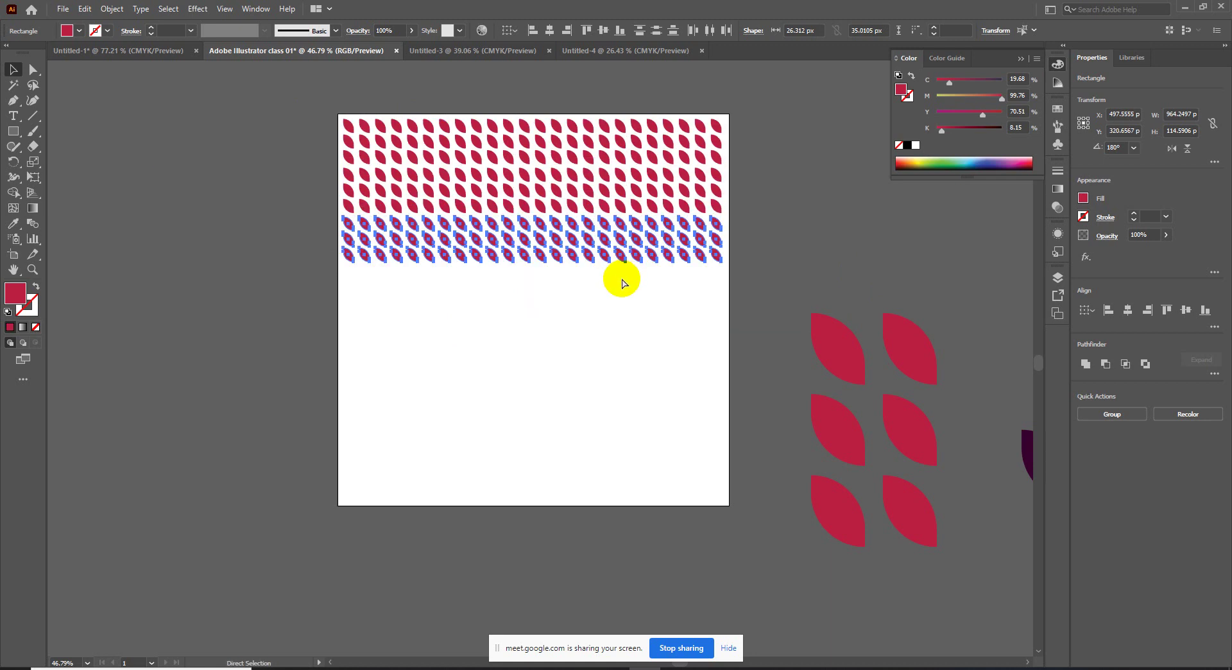
key(ctrl+d)
key(ctrl+d)
key(ctrl+d)
key(ctrl+d)
key(ctrl+d)
key(ctrl+d)
key(ctrl+d)
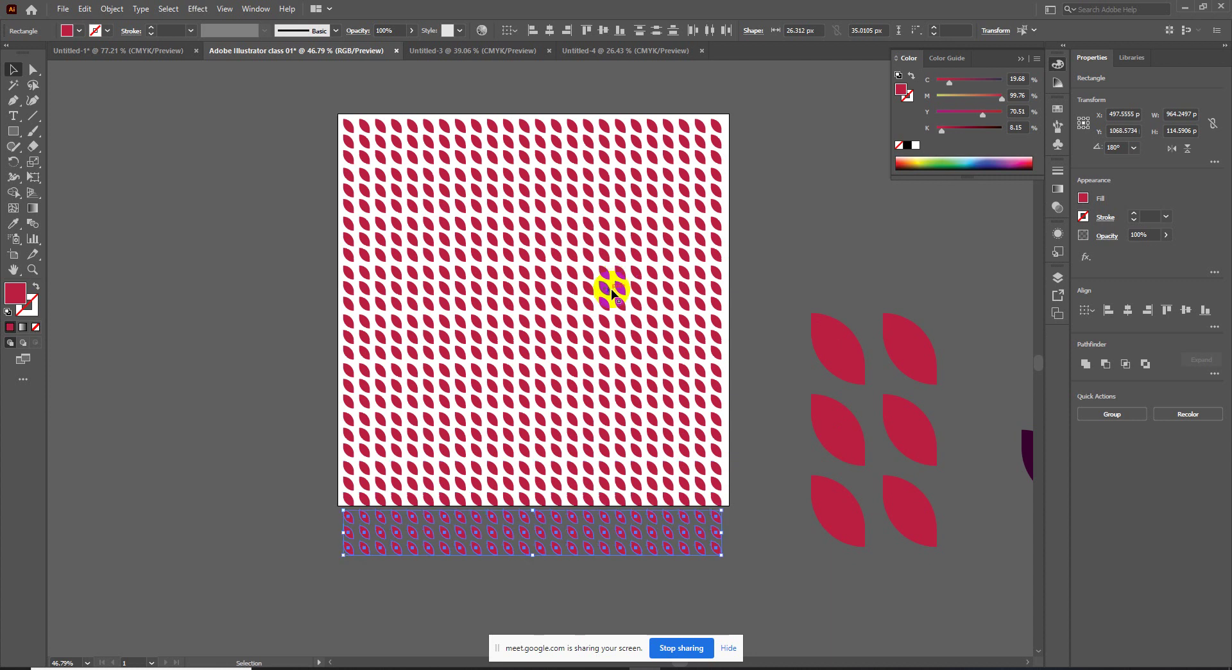
click(264, 256)
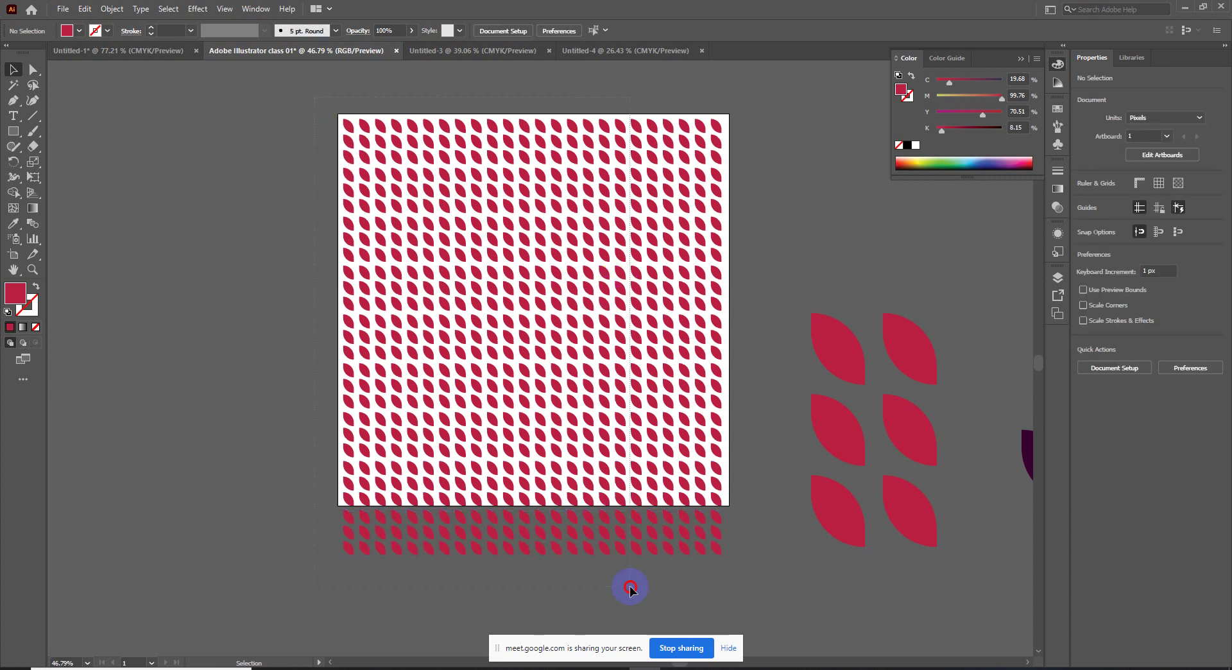
Step: Trim the leaf pattern to the artboard's top and bottom edges, then delete all the leaves
drag(737, 588, 711, 489)
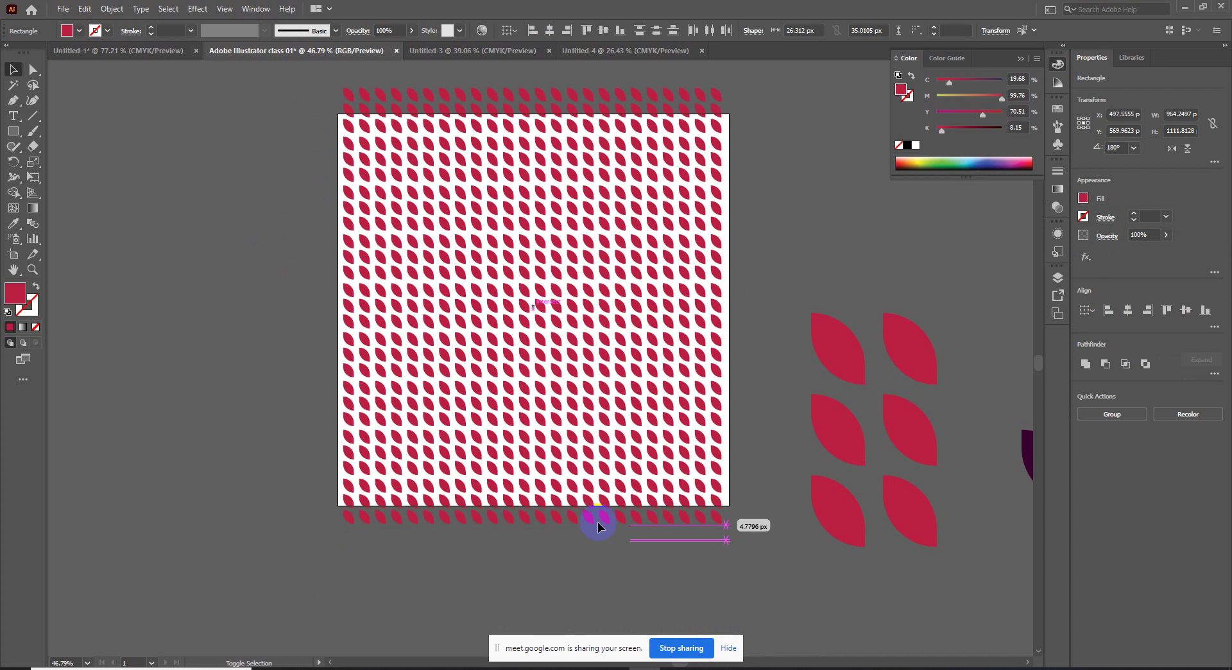
drag(536, 524, 541, 495)
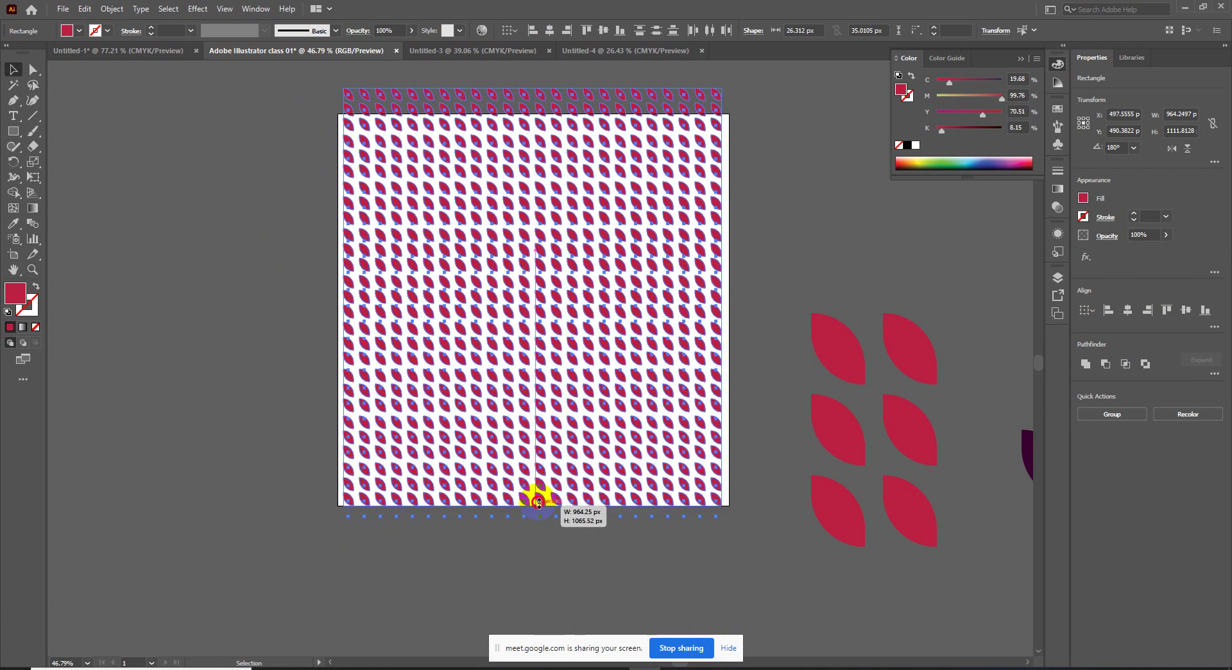
drag(532, 88, 527, 120)
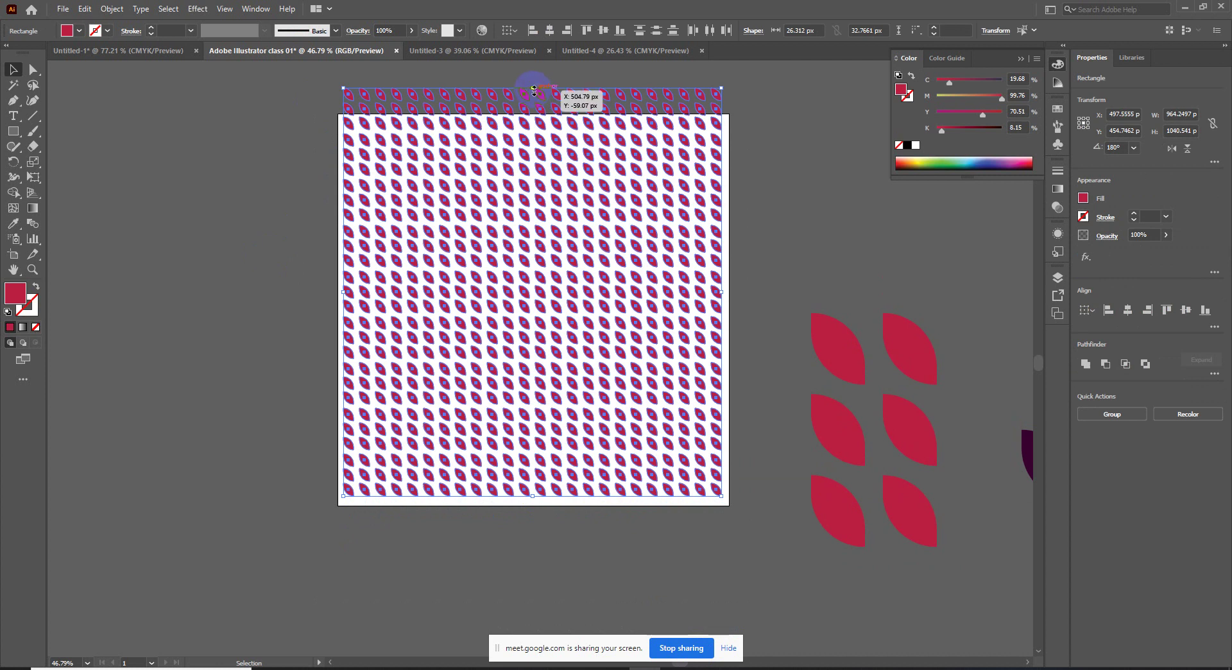
drag(526, 120, 527, 123)
drag(276, 95, 303, 144)
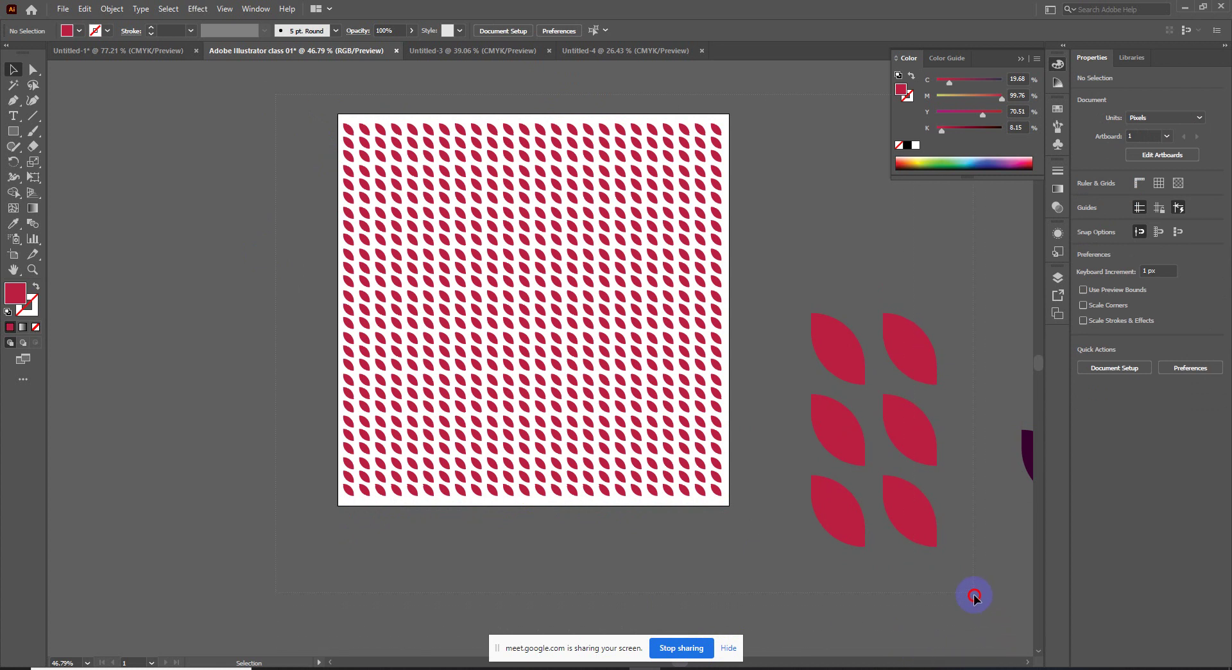
drag(973, 597, 971, 590)
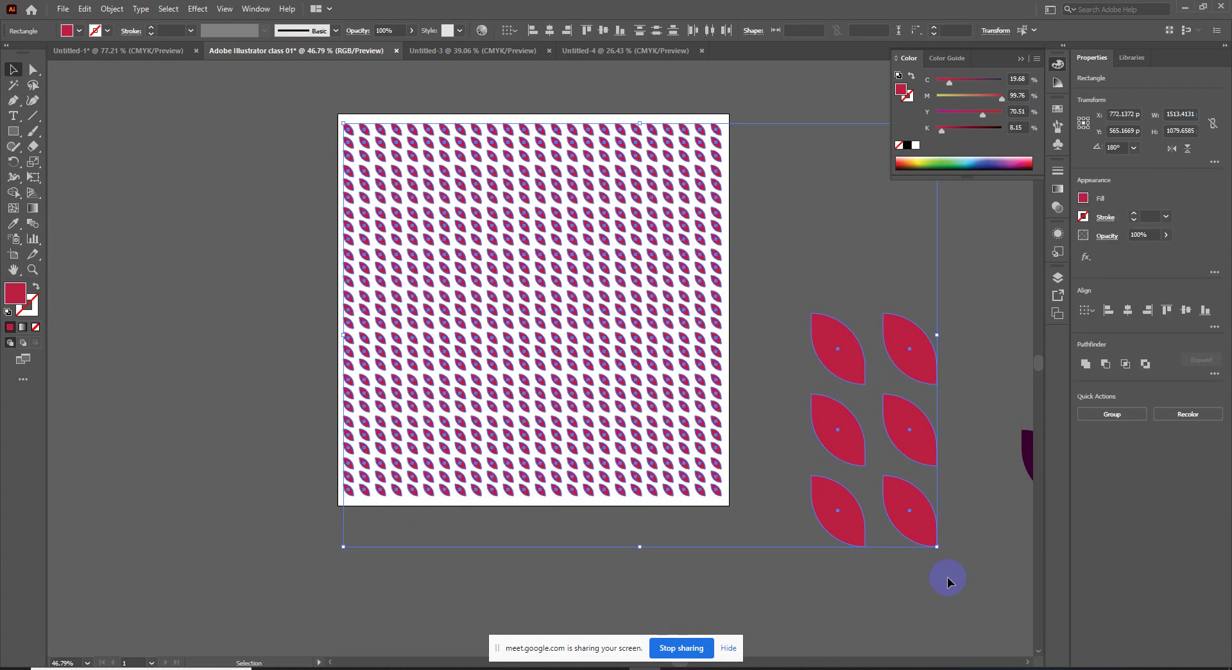
key(Delete)
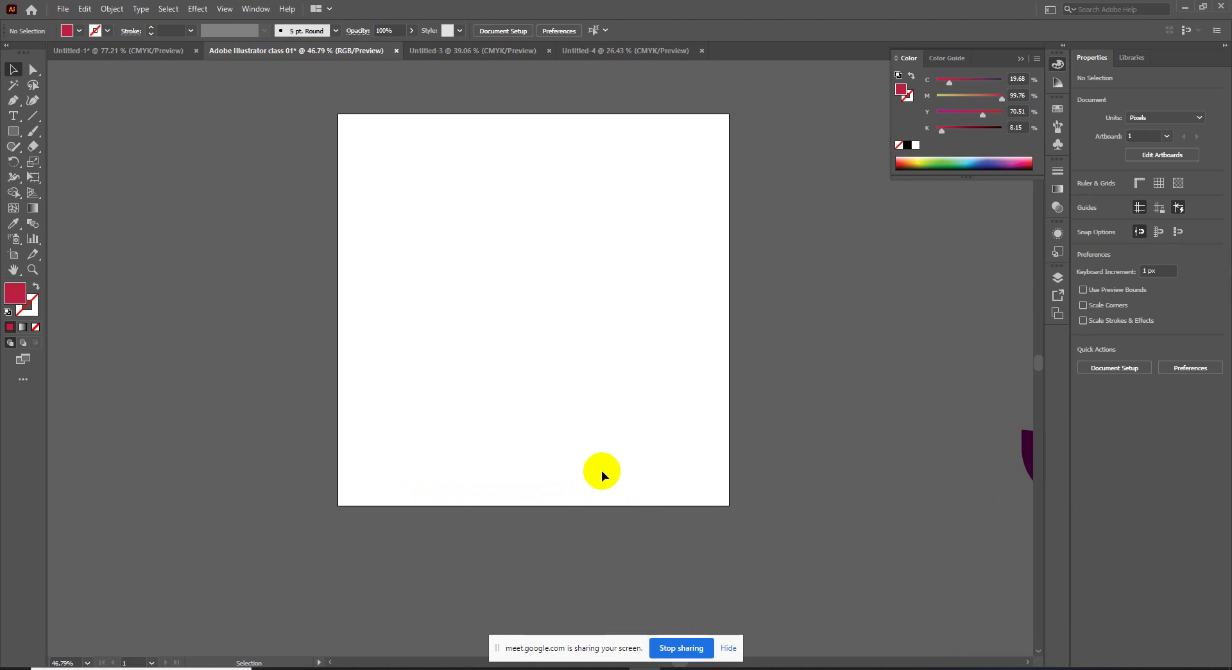
Step: Restore the leaf pattern, undo back to three columns, and repeat it across and down with Ctrl+D
key(ctrl+z)
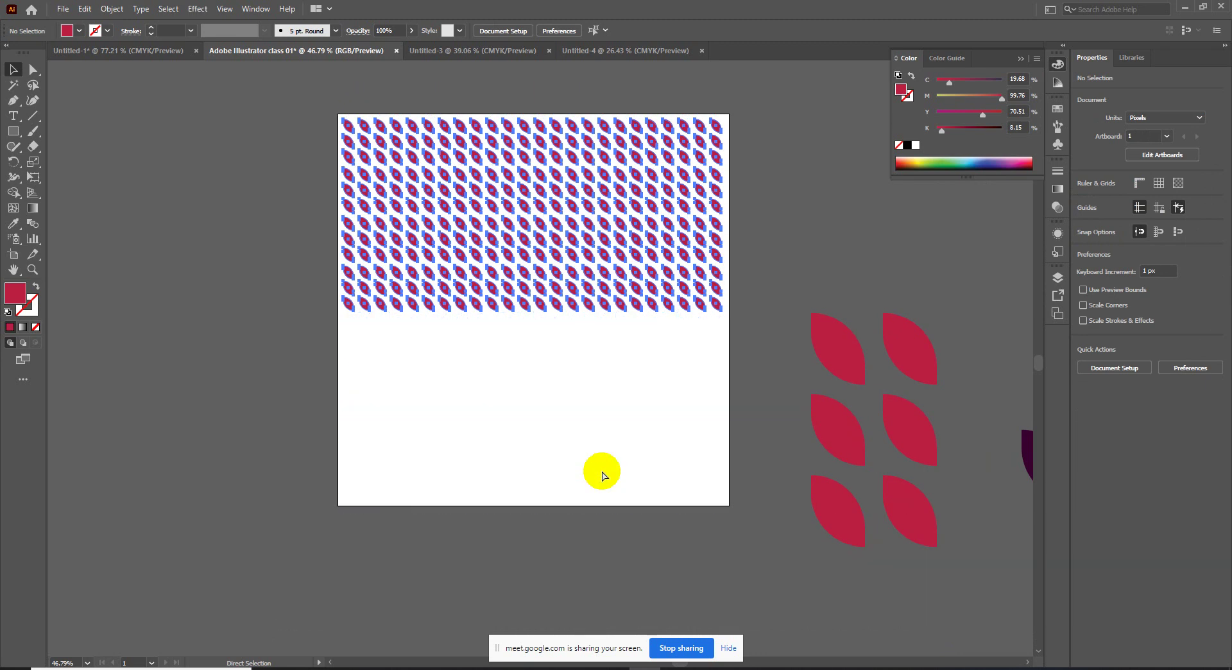
key(ctrl+z)
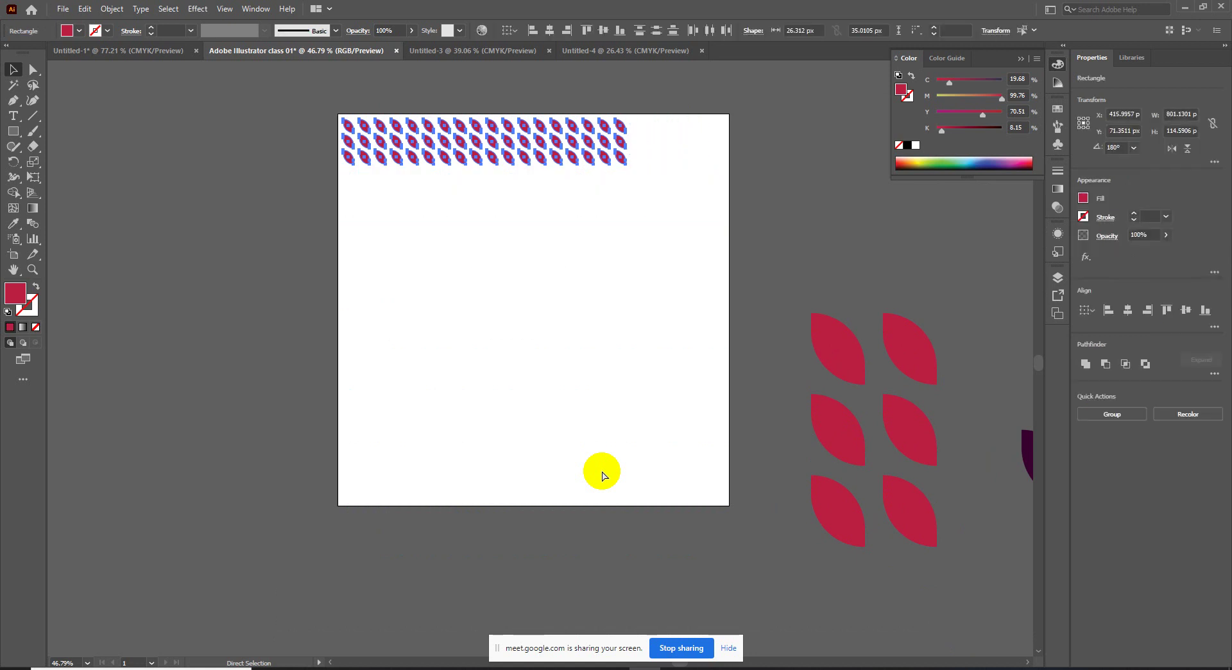
key(ctrl+z)
key(ctrl+z)
key(ctrl+z)
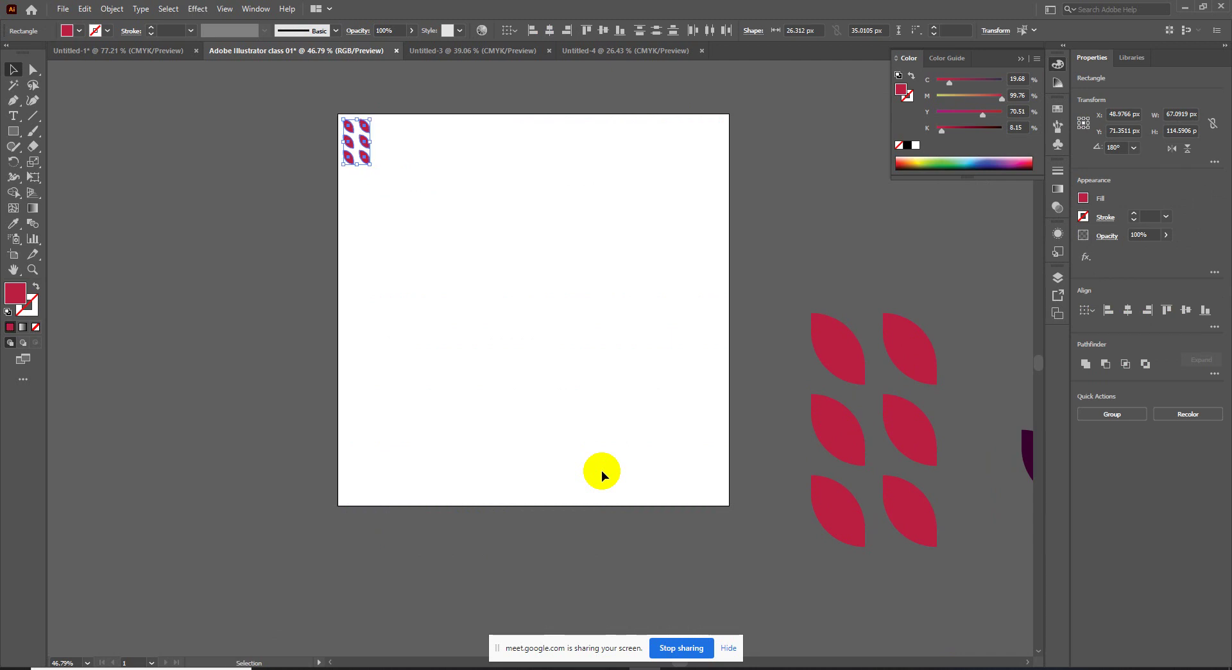
key(a)
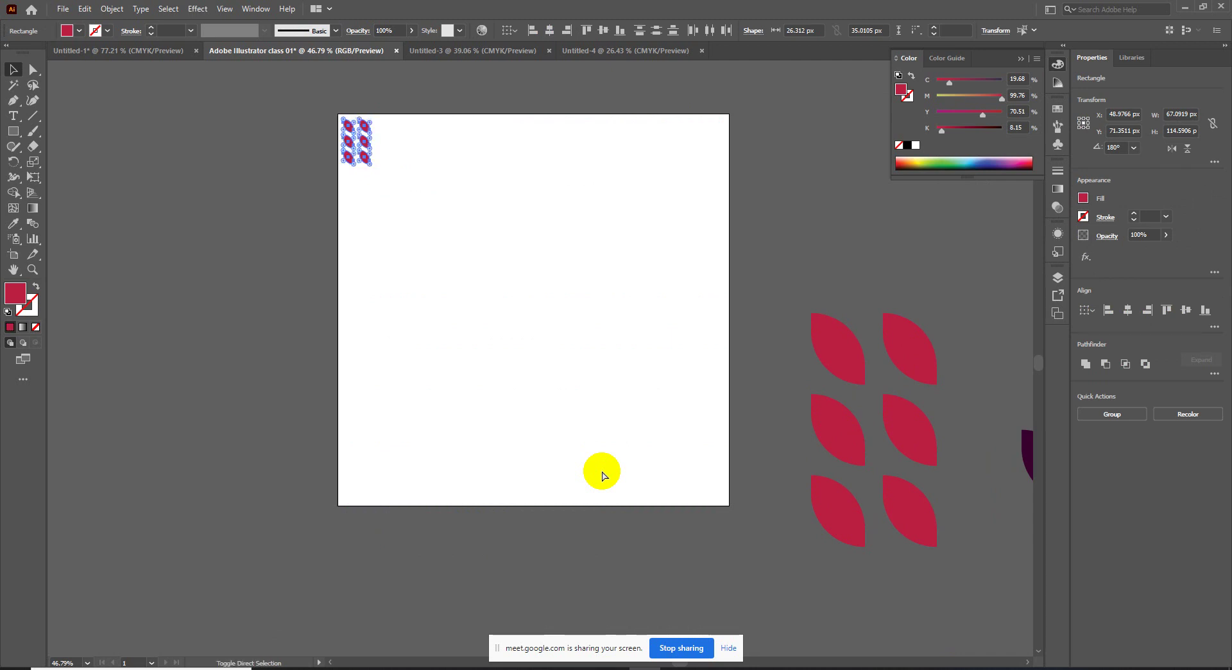
key(ctrl+d)
key(ctrl+d)
key(ctrl+d)
key(ctrl+d)
key(ctrl+d)
key(ctrl+d)
key(ctrl+d)
key(ctrl+d)
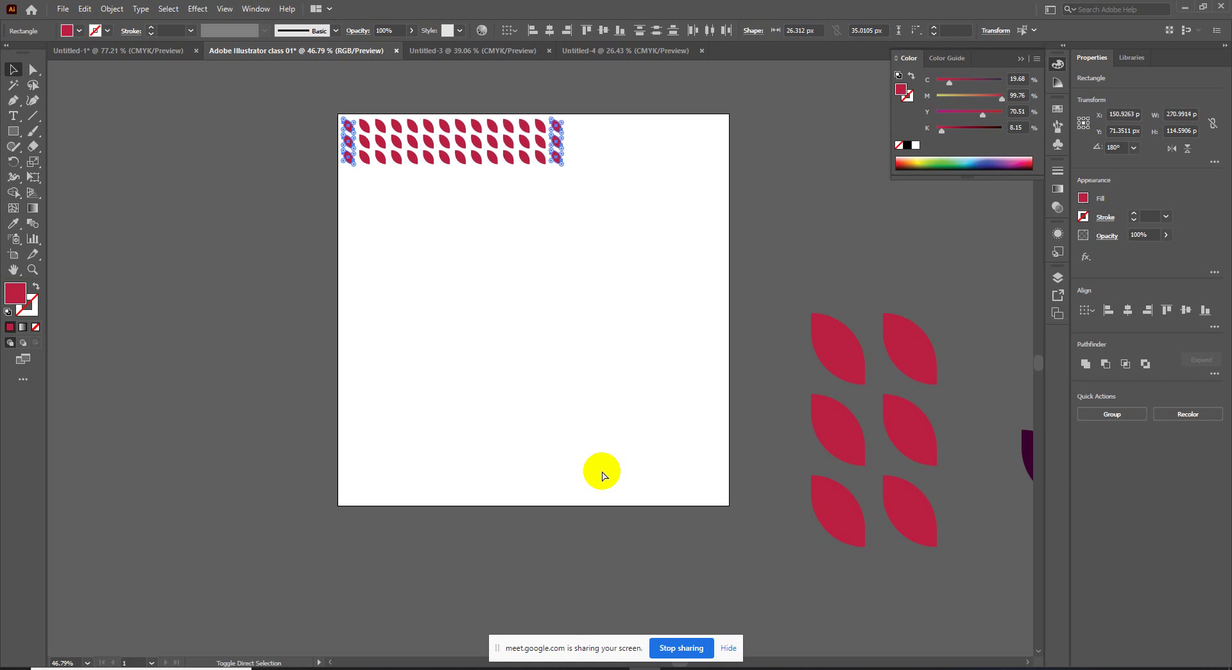
key(ctrl+d)
key(ctrl+d)
key(ctrl+d)
key(ctrl+d)
key(ctrl+d)
key(ctrl+d)
key(ctrl+d)
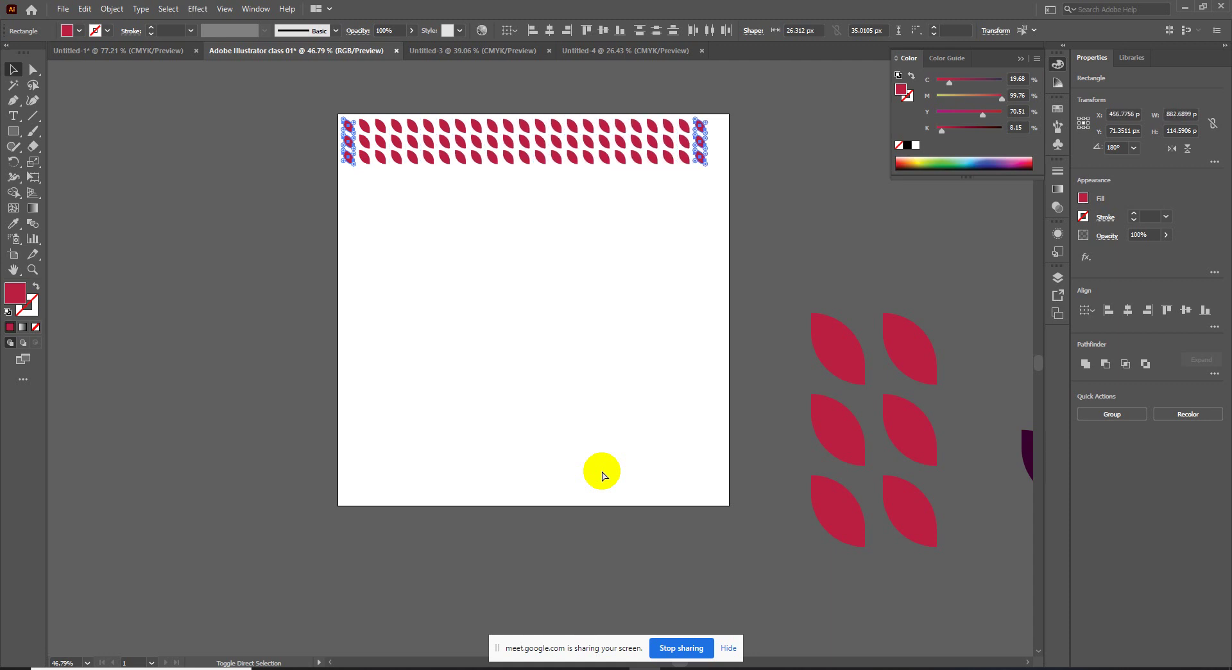
key(ctrl+d)
key(ctrl+d)
key(ctrl+d)
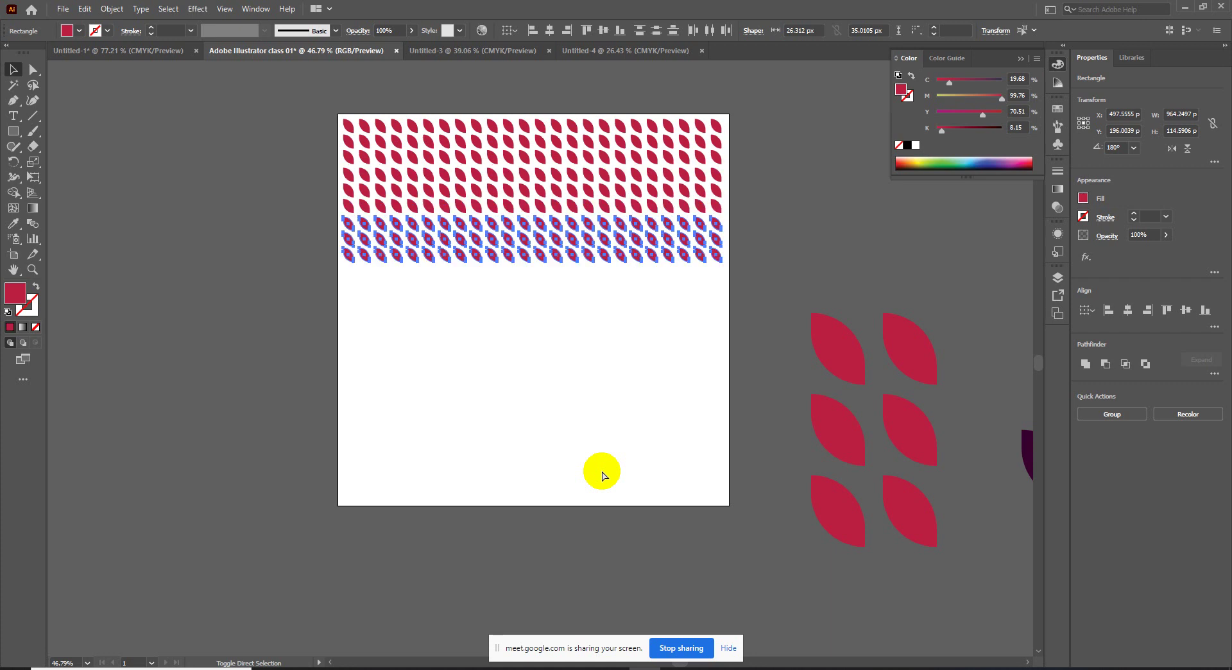
key(ctrl+d)
key(ctrl+d)
key(ctrl+d)
key(ctrl+d)
key(ctrl+d)
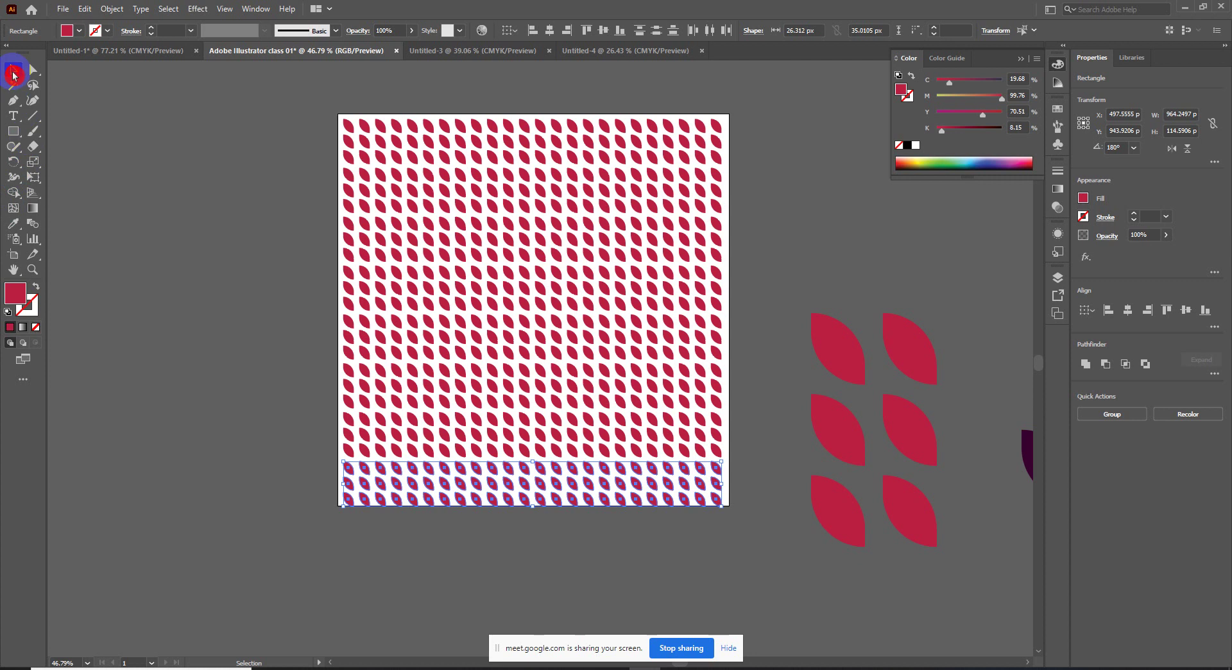
Step: Recolour a band of leaf rows teal
mouse_move(276, 104)
mouse_down()
mouse_move(704, 553)
mouse_move(473, 398)
mouse_up()
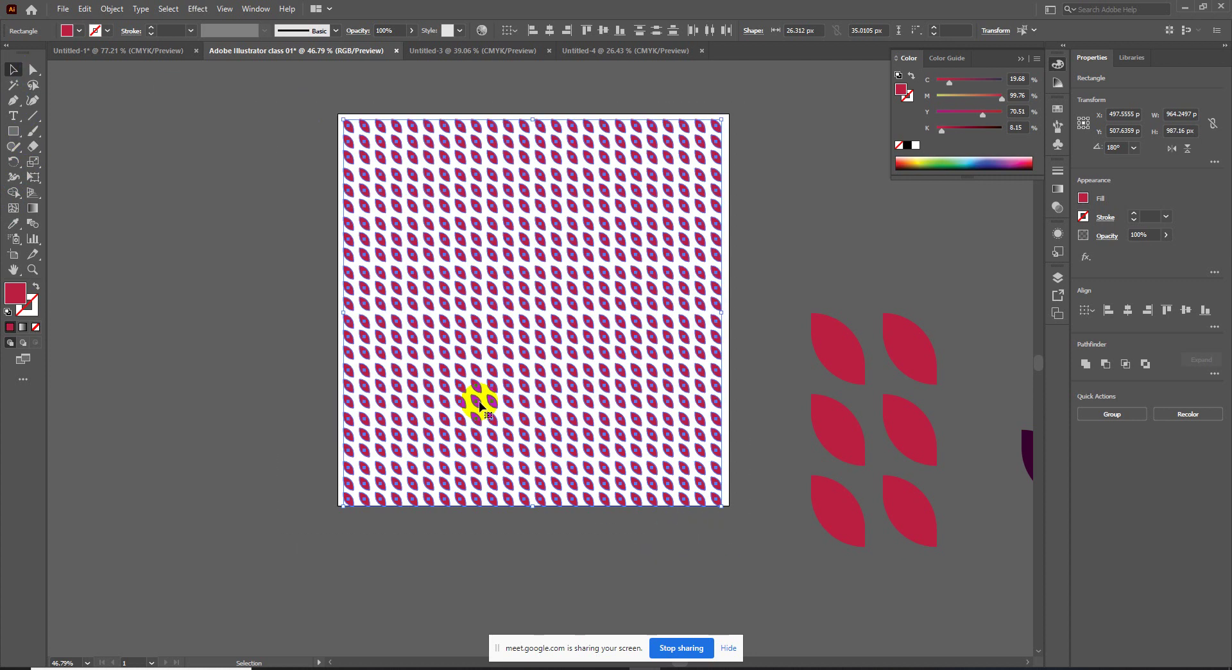
mouse_move(311, 210)
mouse_down()
mouse_move(353, 225)
mouse_move(731, 258)
mouse_up()
click(960, 104)
drag(949, 81, 1018, 77)
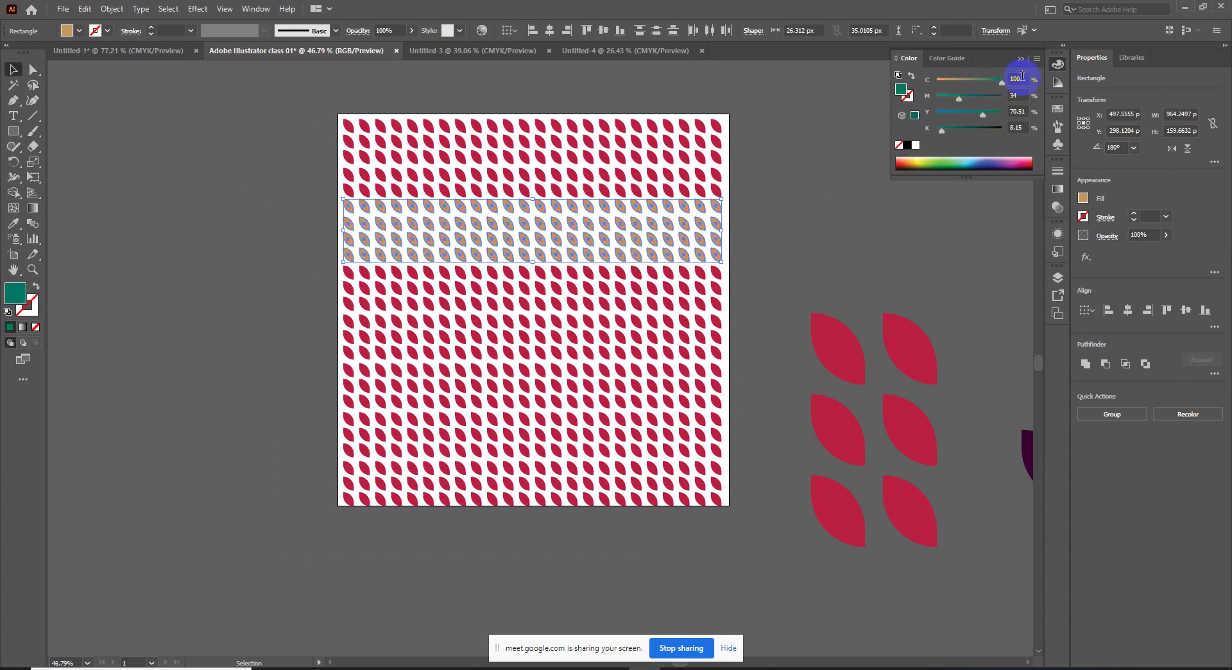
Step: Make one leaf column yellow and a block on the left navy
click(696, 352)
drag(643, 512, 617, 379)
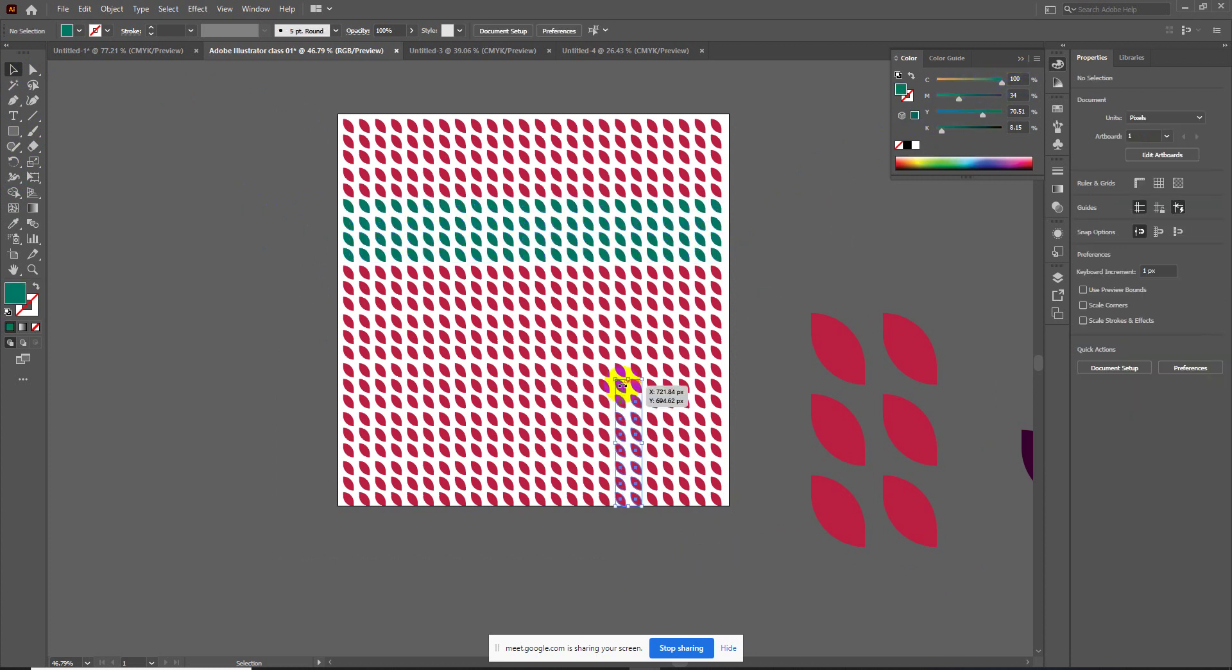
click(919, 164)
drag(327, 335, 531, 429)
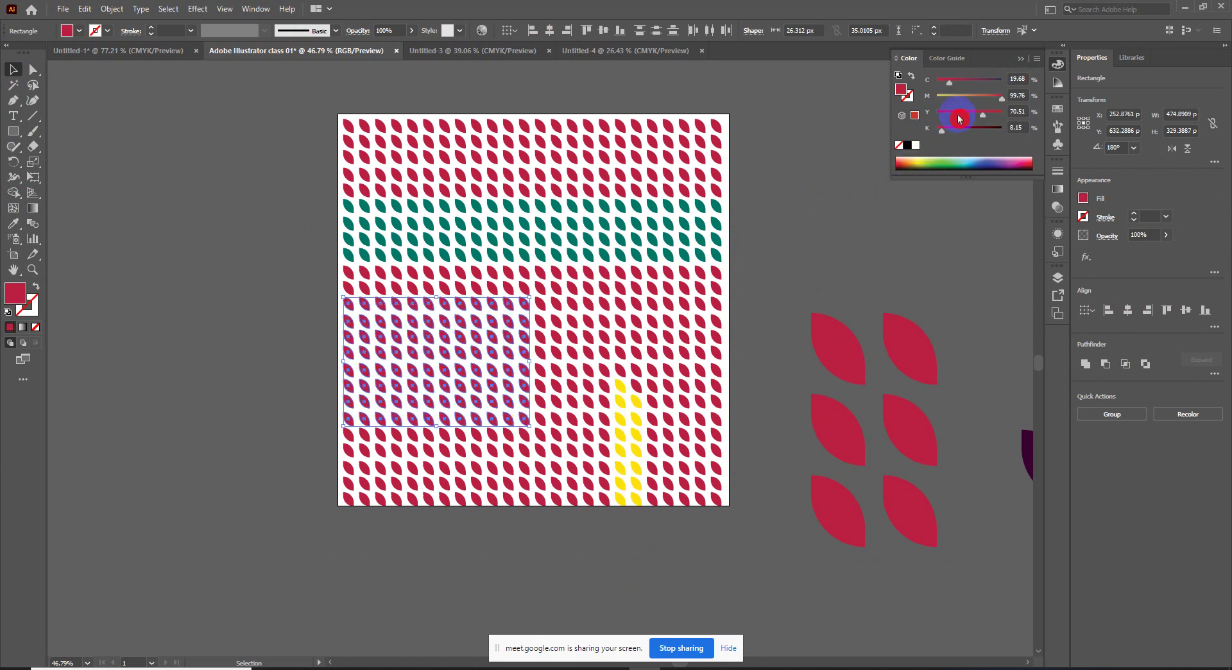
drag(950, 82, 1006, 79)
Step: Turn the bottom-left block magenta and the right-middle block dark purple
click(600, 536)
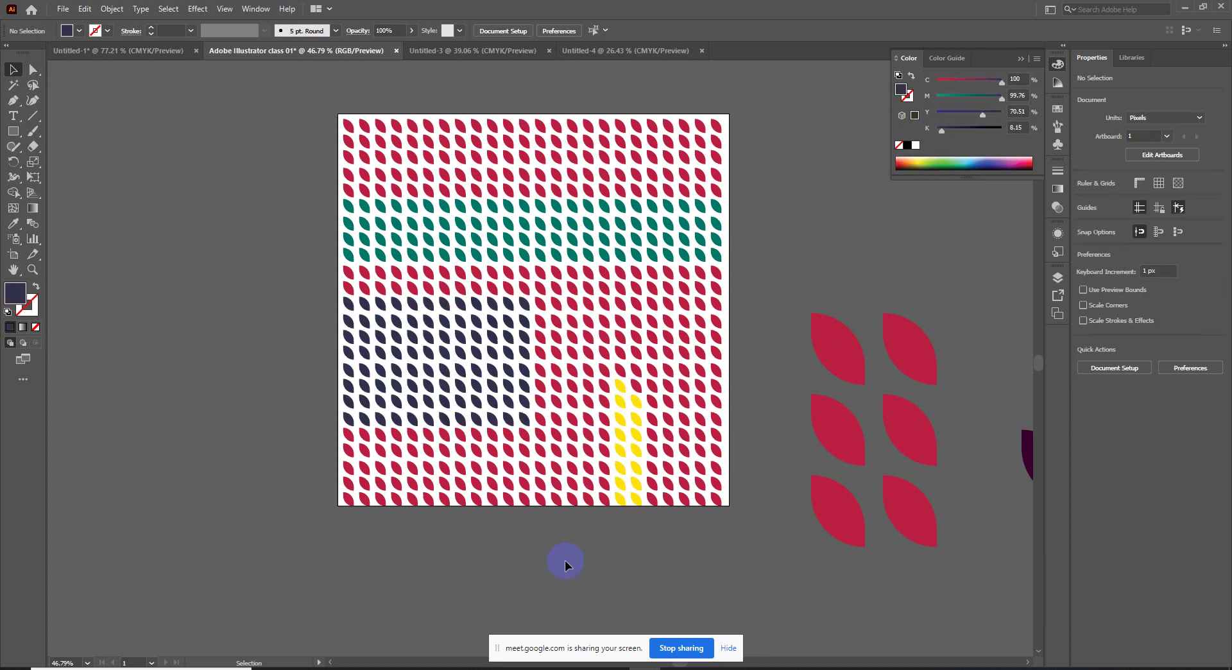
drag(379, 440, 563, 508)
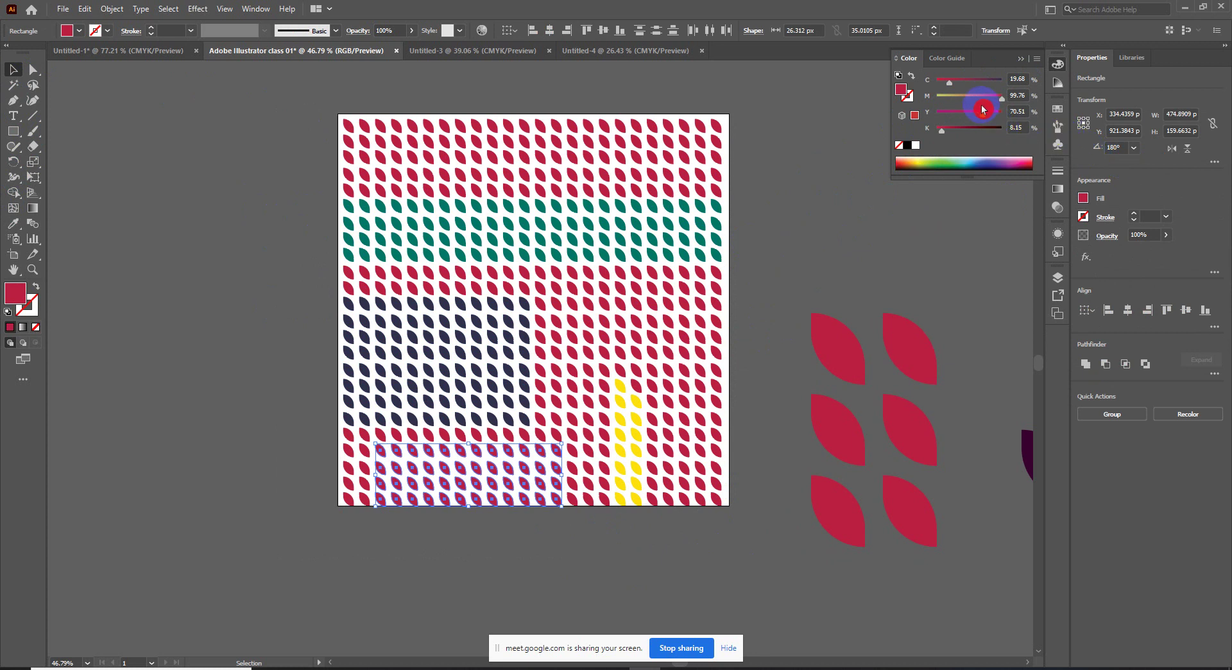
drag(981, 118, 928, 113)
drag(729, 363, 594, 262)
drag(978, 88, 991, 82)
click(835, 256)
drag(725, 362, 597, 263)
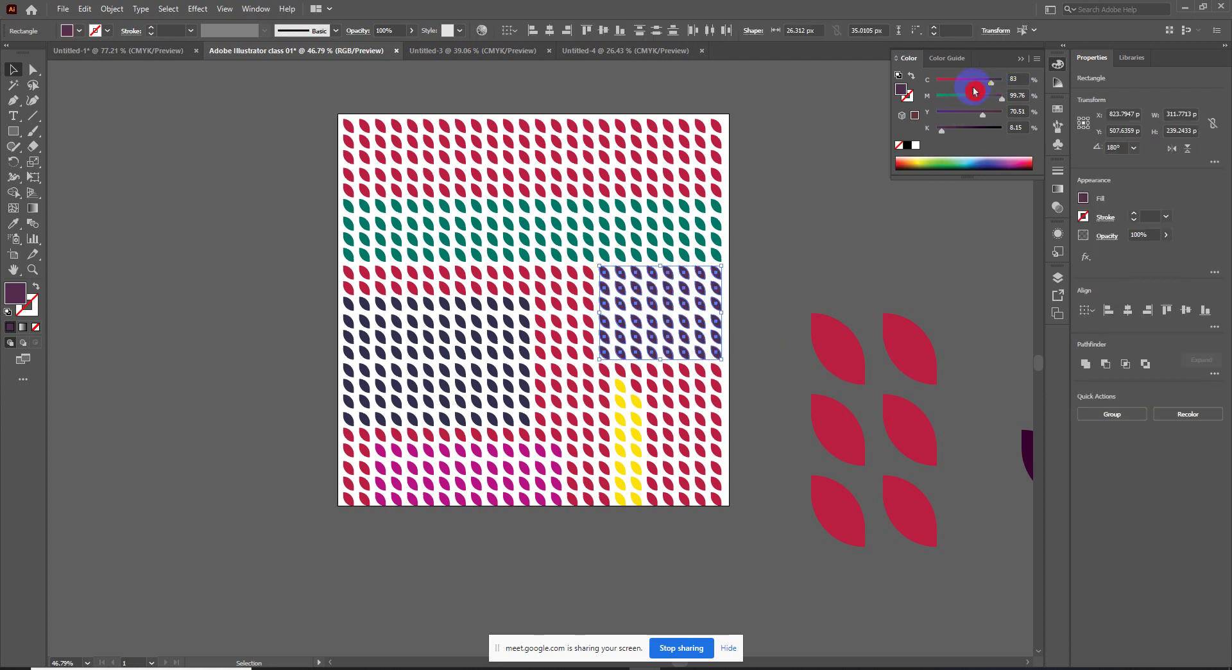
drag(983, 115, 948, 119)
Step: Recolour a block of leaves near the top centre blue
click(877, 196)
drag(455, 90, 594, 182)
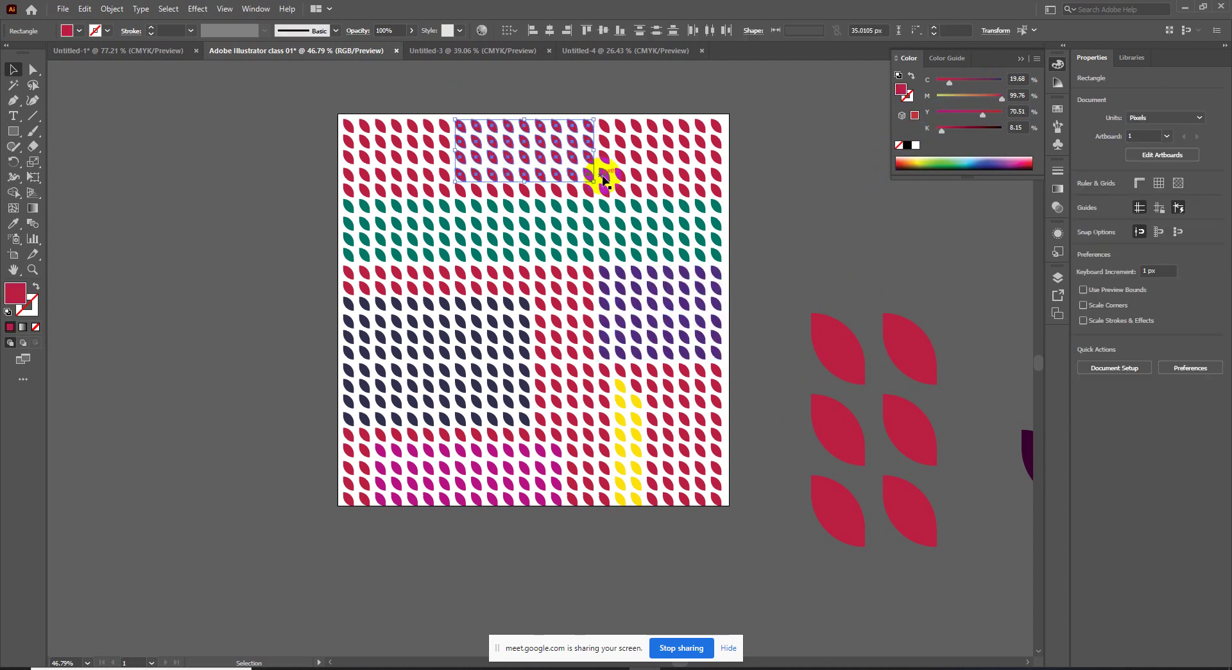
click(990, 160)
click(838, 169)
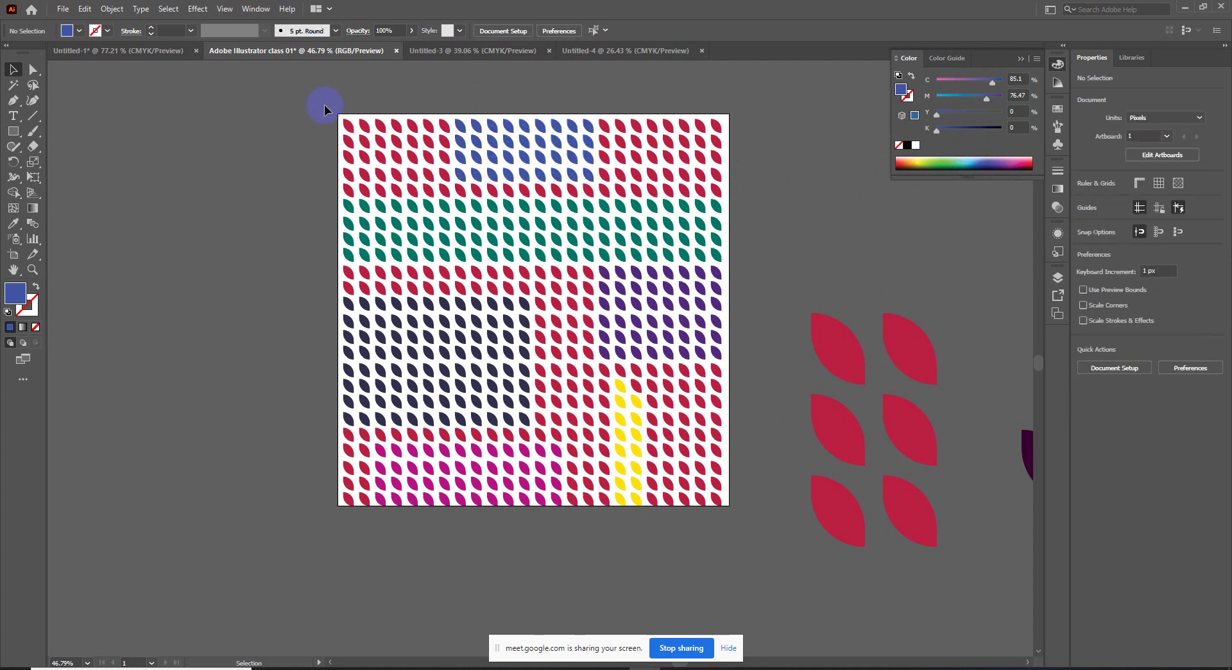
click(384, 5)
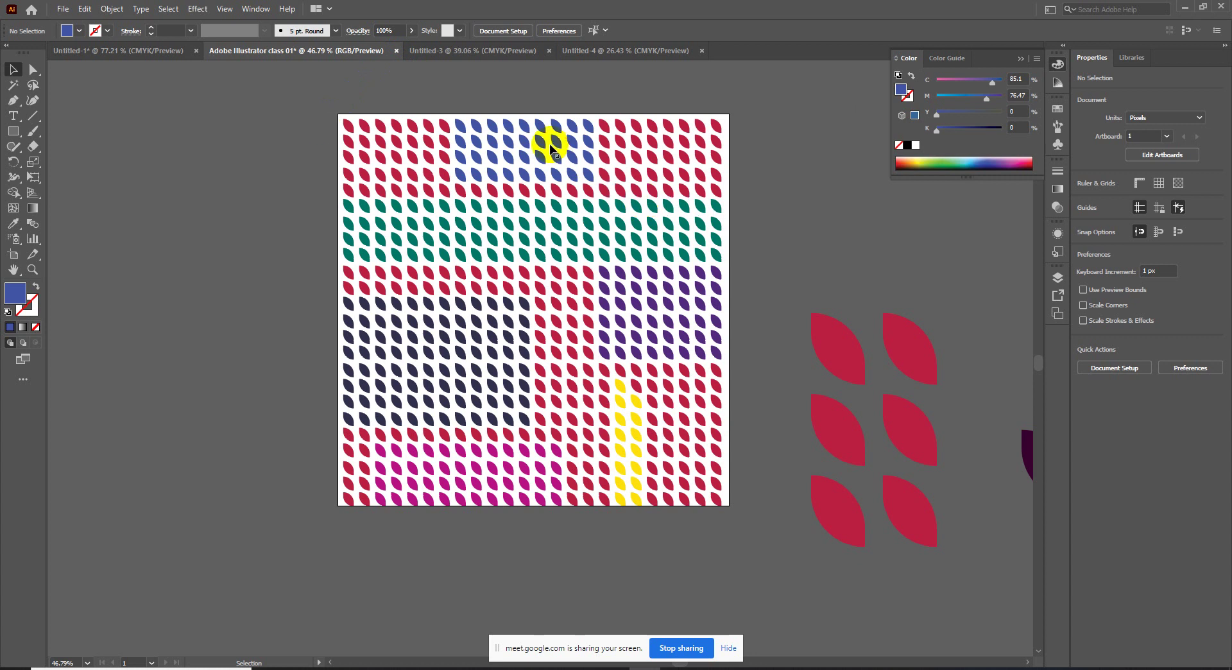
Step: Select the blue and purple leaves by matching colour and make them near-black dark green
click(43, 72)
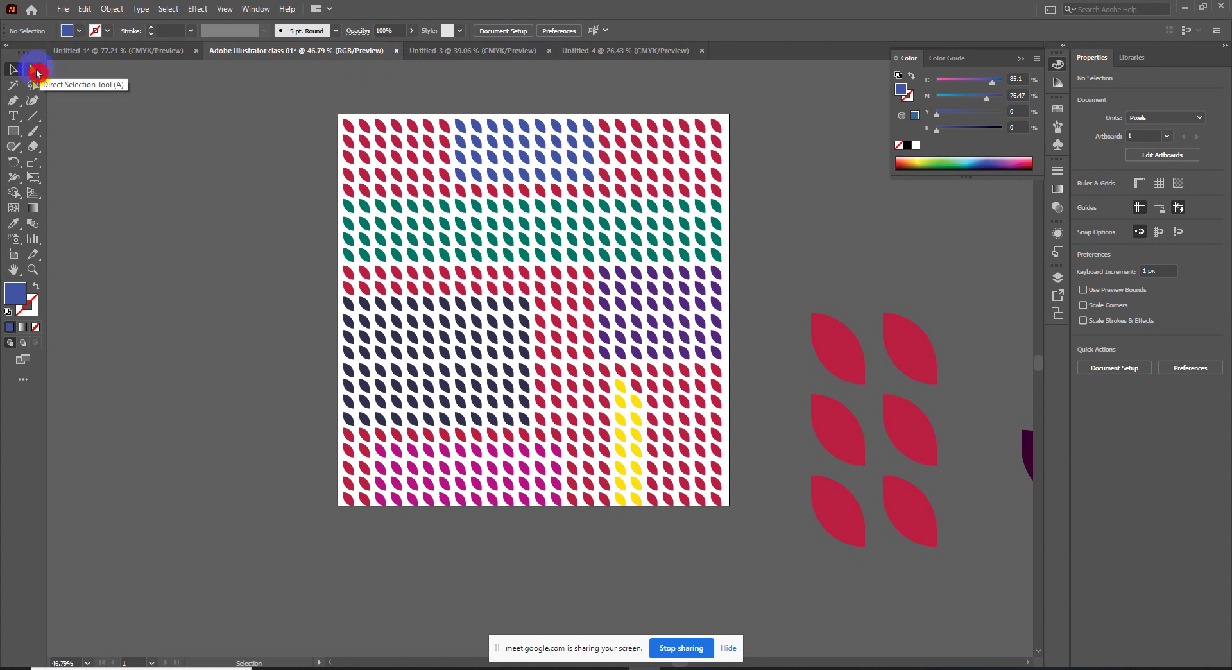
click(12, 70)
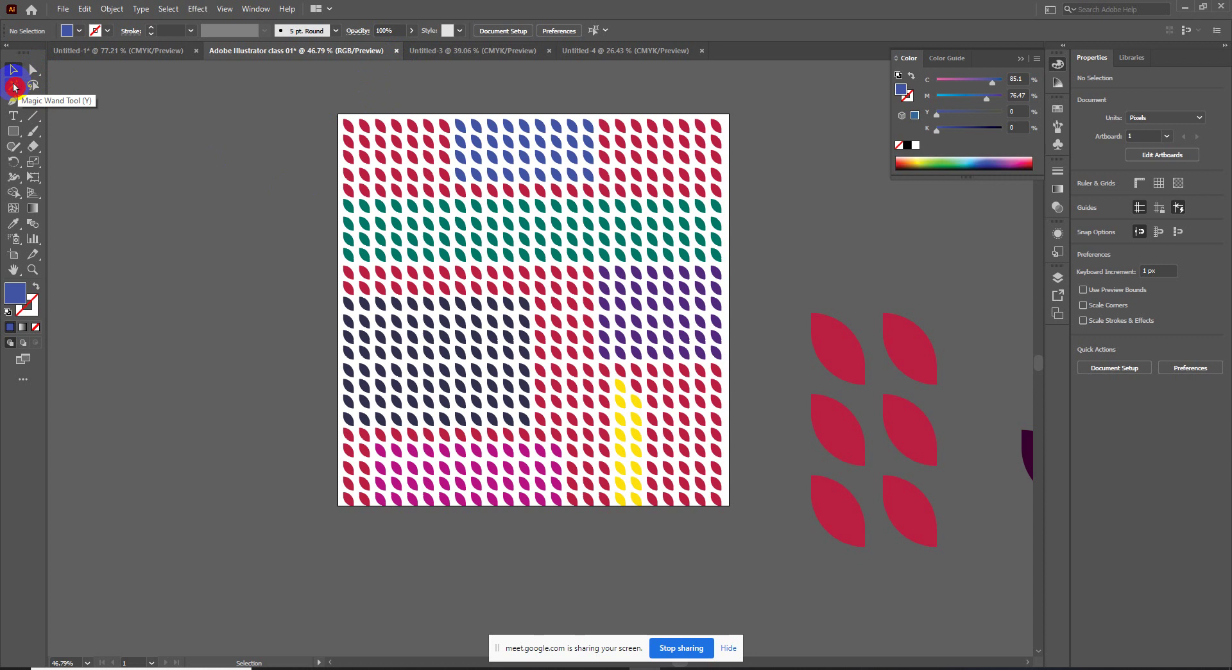
click(14, 85)
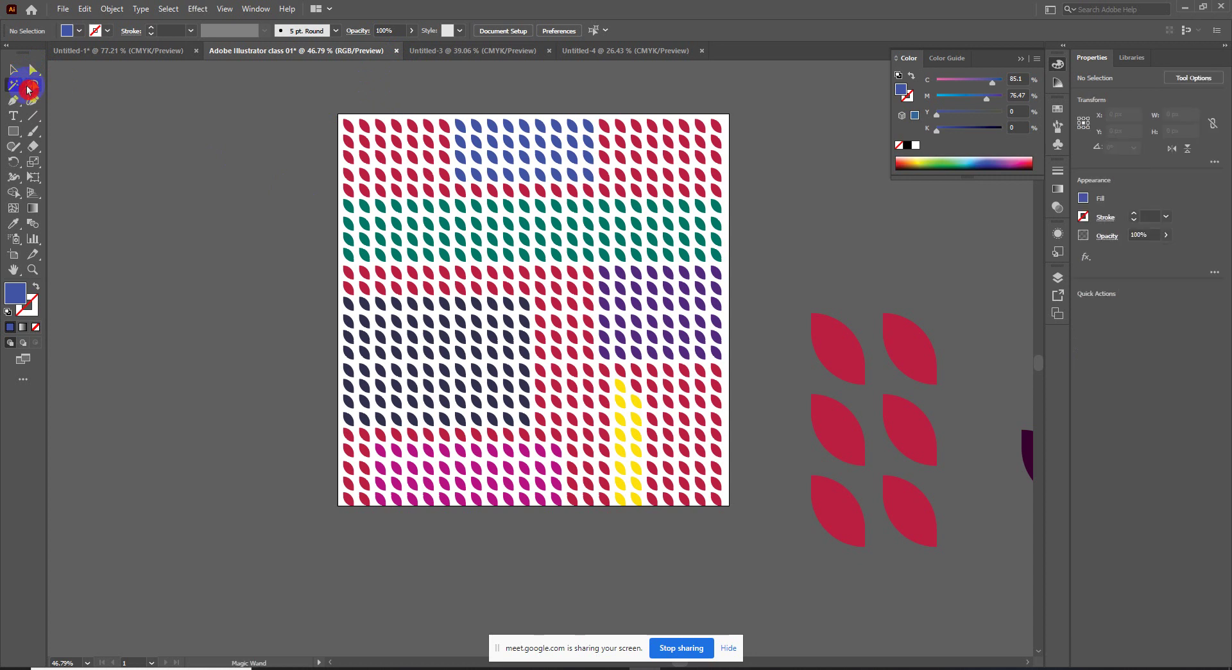
click(459, 125)
click(635, 315)
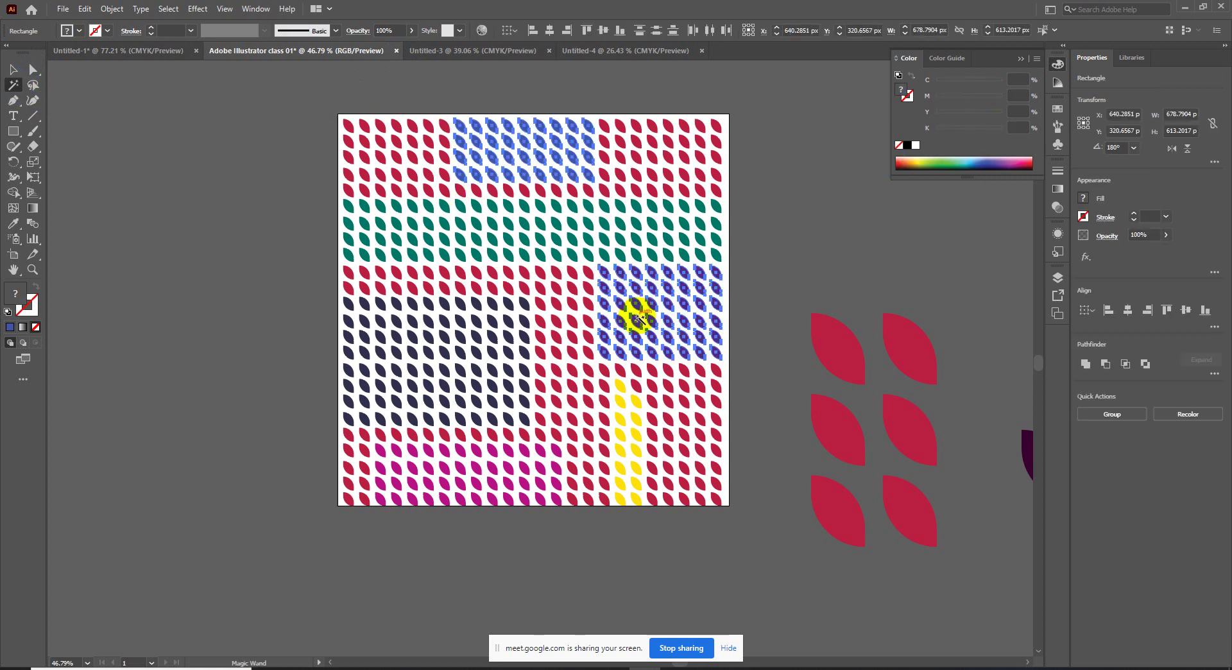
click(941, 159)
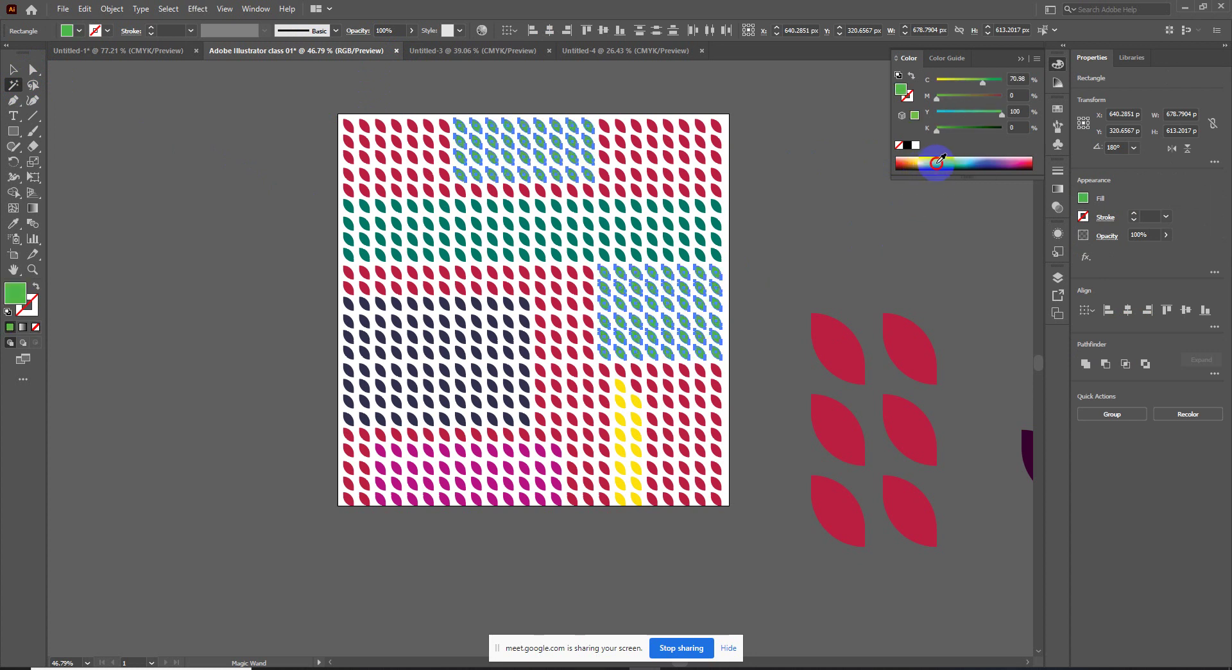
click(941, 165)
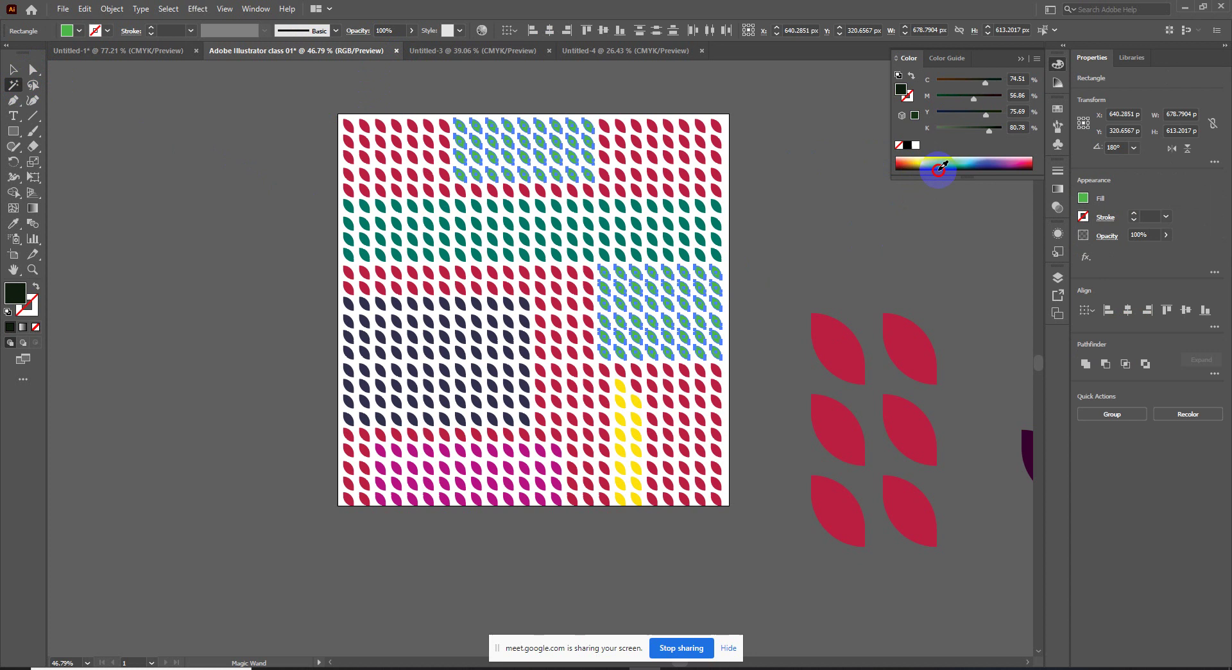
Step: Recolour the teal leaves pale blue and the red leaves black
click(619, 222)
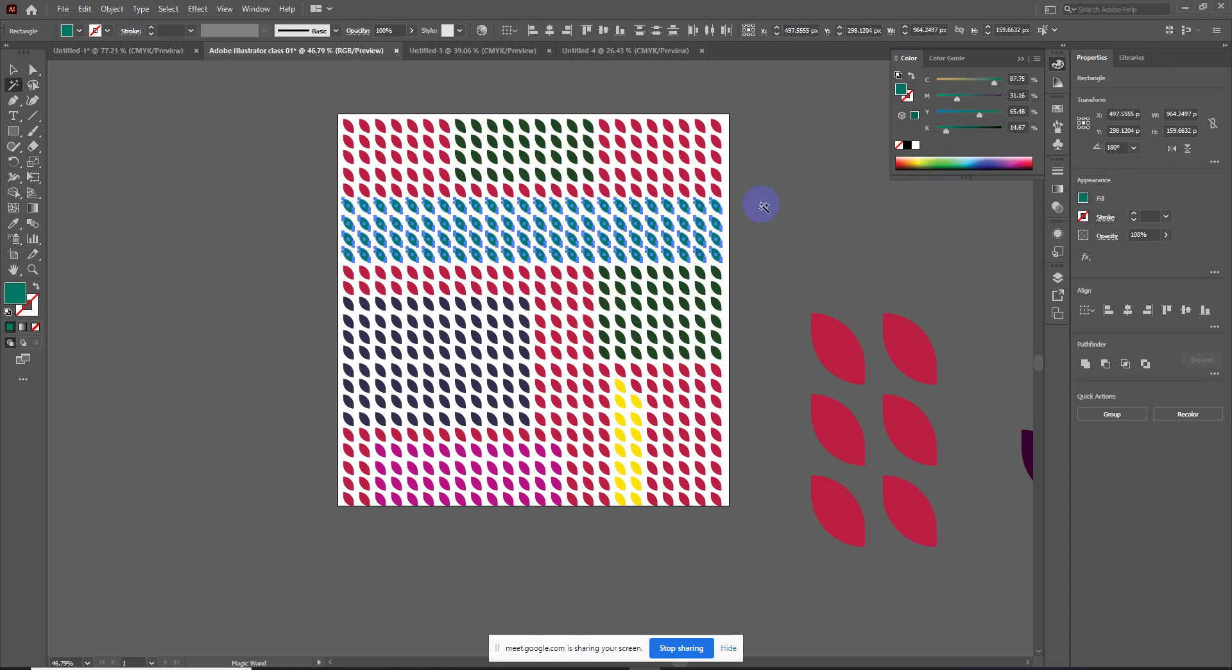
mouse_move(980, 114)
mouse_down()
mouse_move(947, 115)
mouse_move(960, 88)
mouse_up()
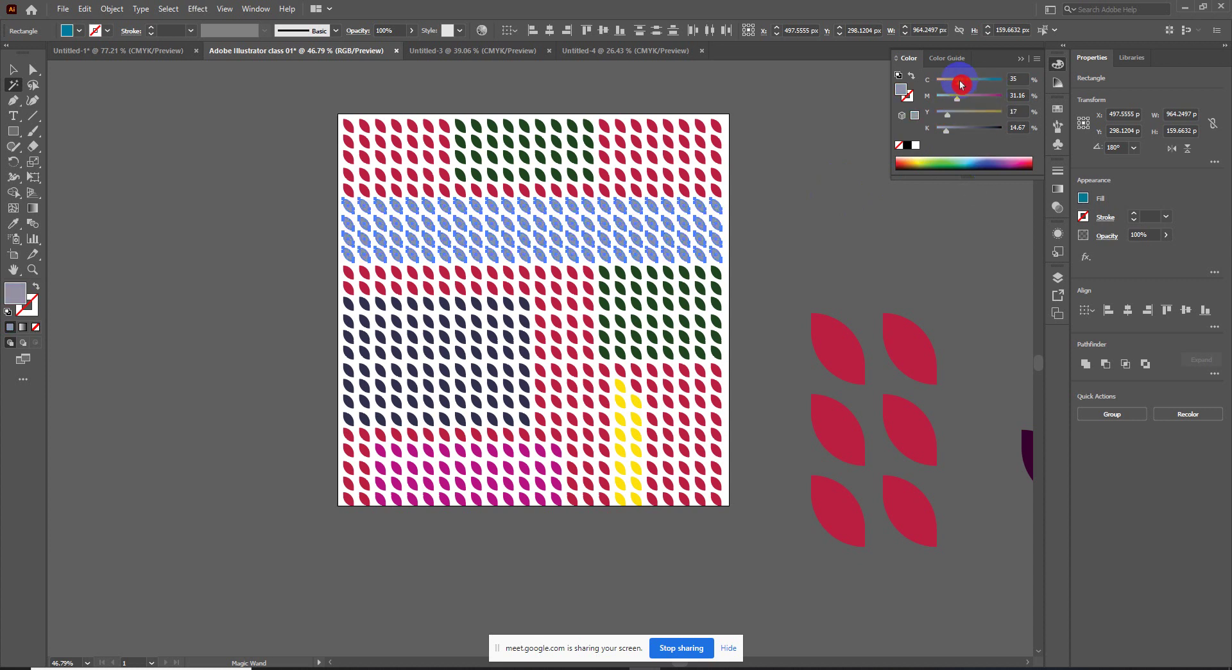
click(567, 336)
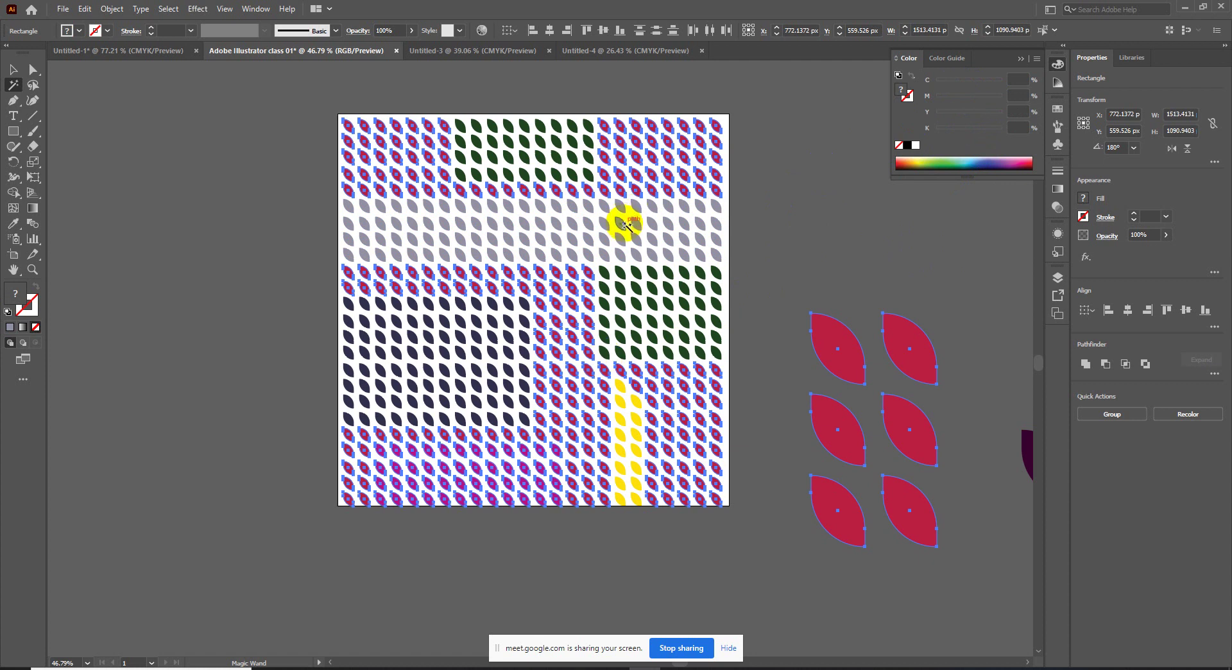
click(907, 145)
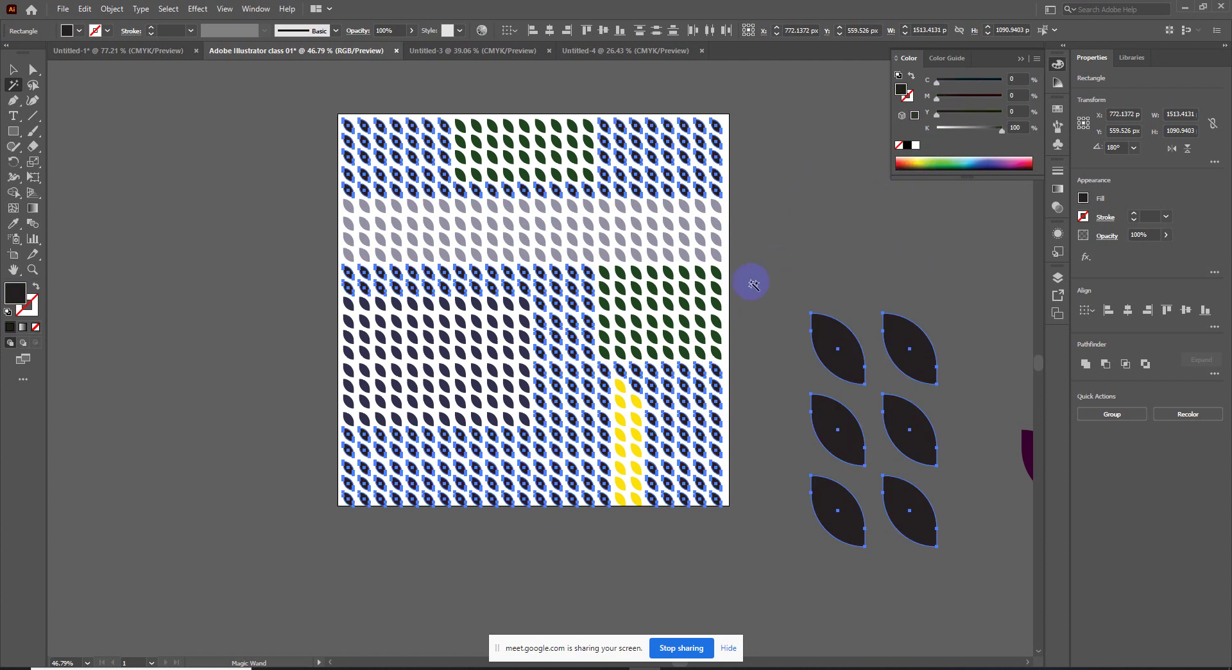
Step: Lasso-select the leaves in the right-hand columns and colour them yellow-green
click(620, 434)
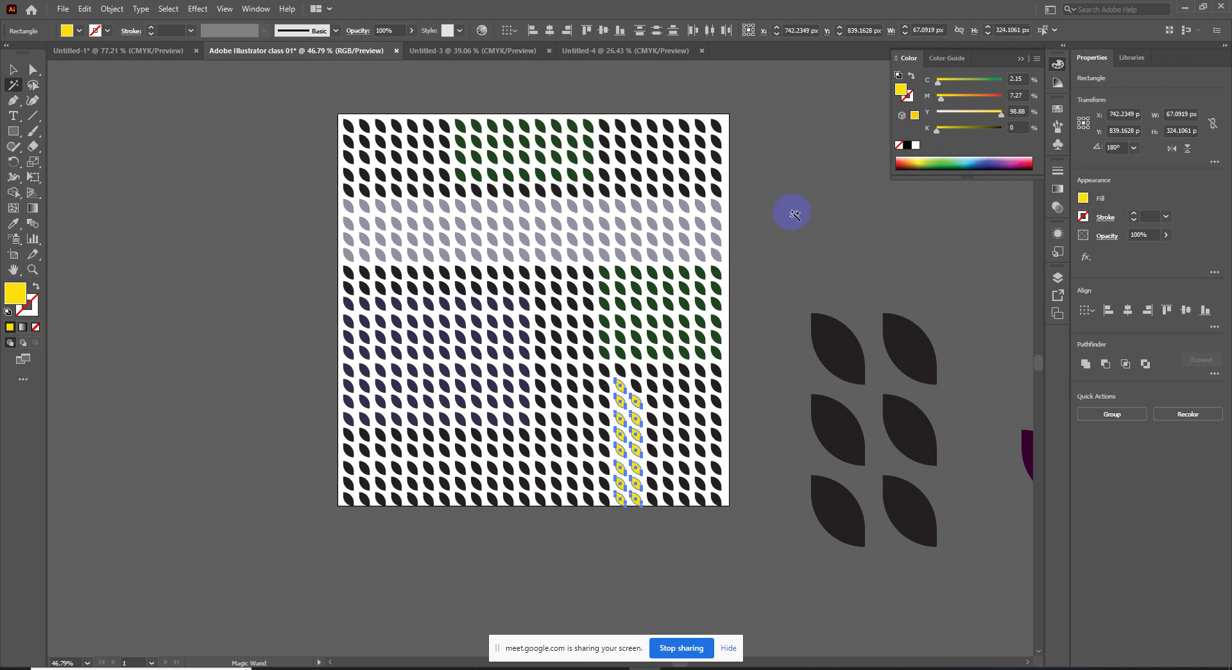
click(792, 245)
drag(799, 251, 737, 263)
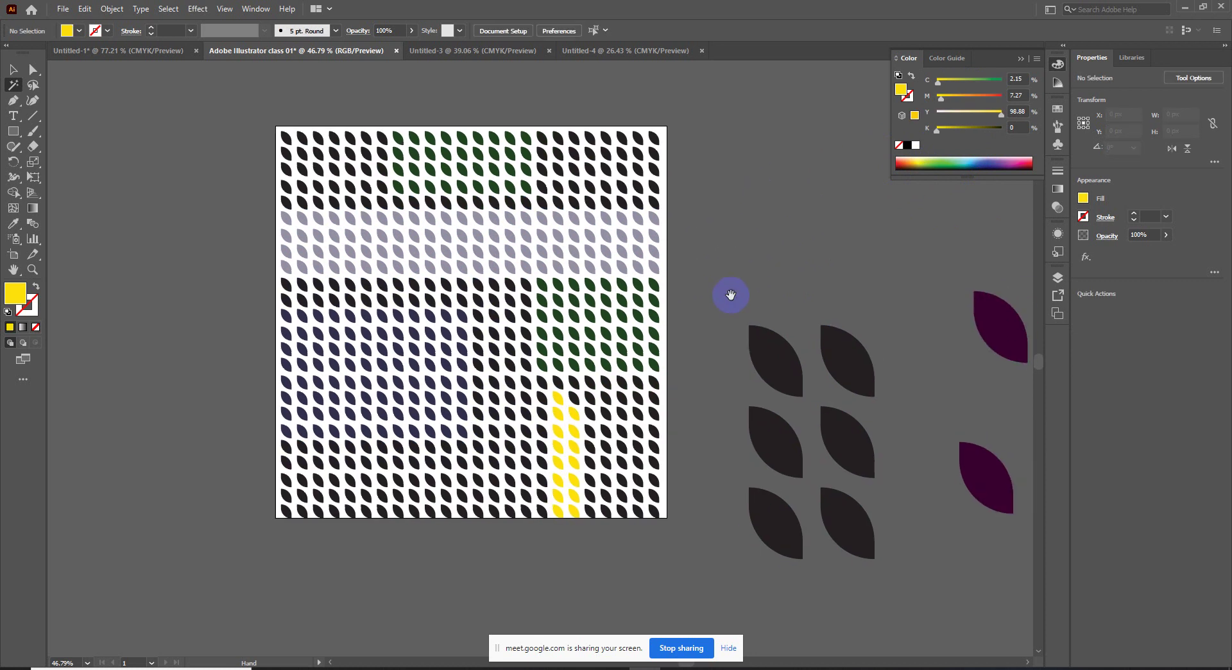
click(34, 91)
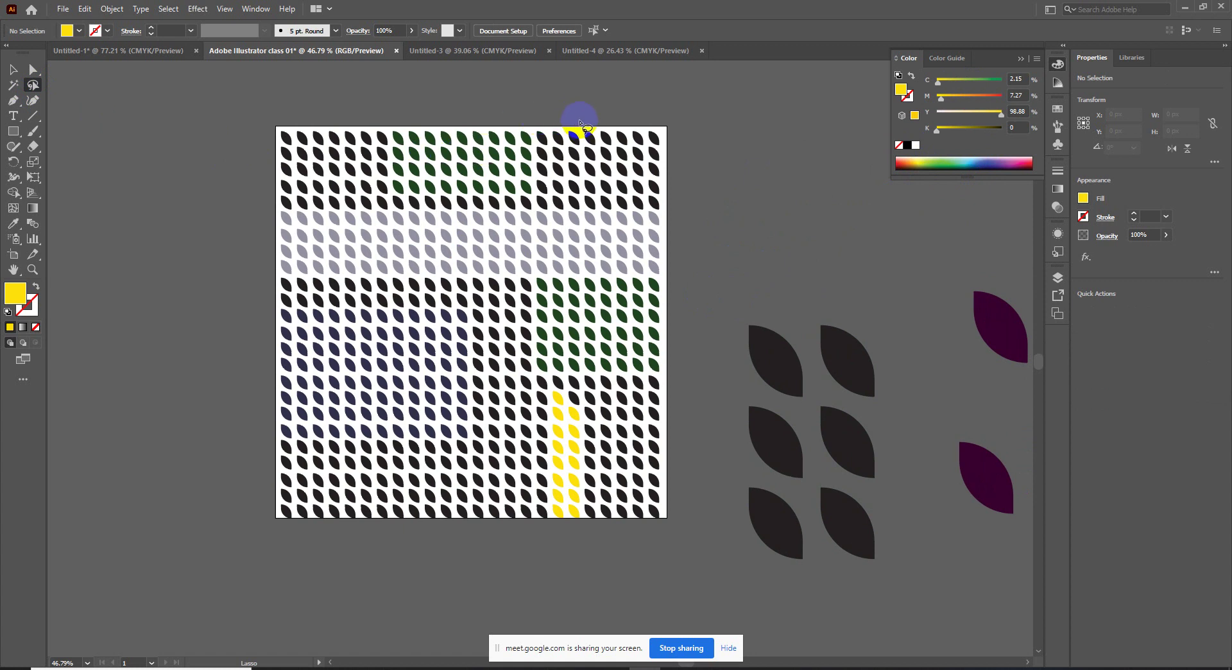
mouse_move(580, 122)
mouse_down()
mouse_move(590, 298)
mouse_move(654, 442)
mouse_move(631, 80)
mouse_up()
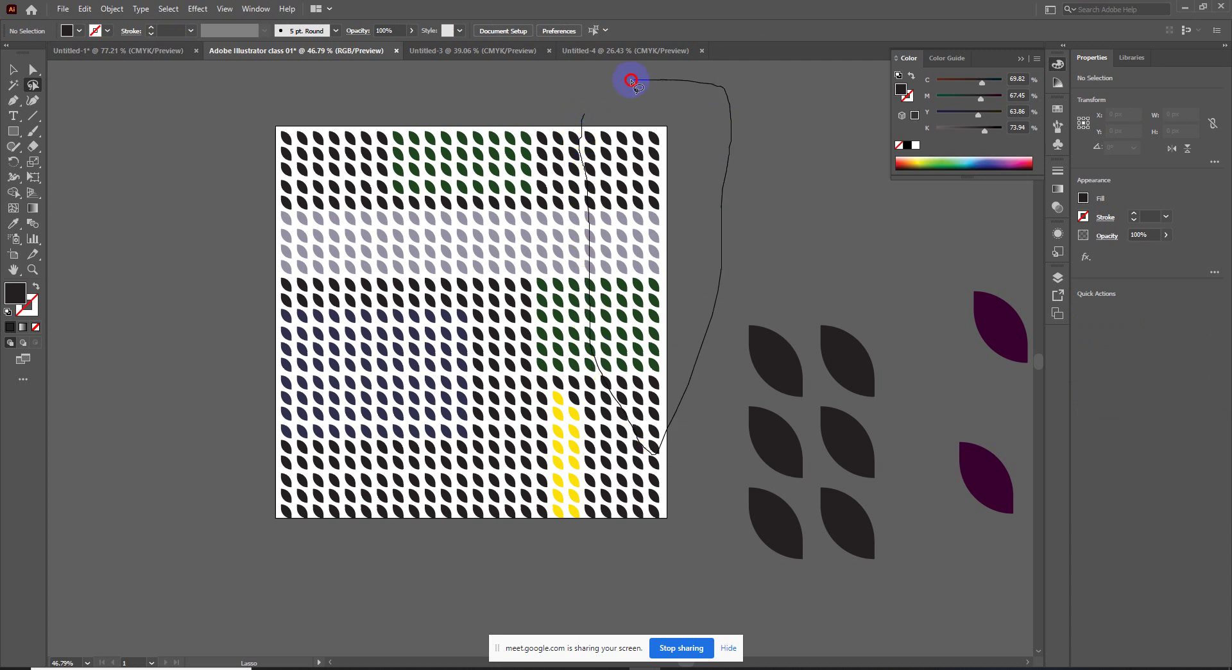
mouse_move(580, 114)
mouse_down()
mouse_move(567, 131)
mouse_move(594, 97)
mouse_up()
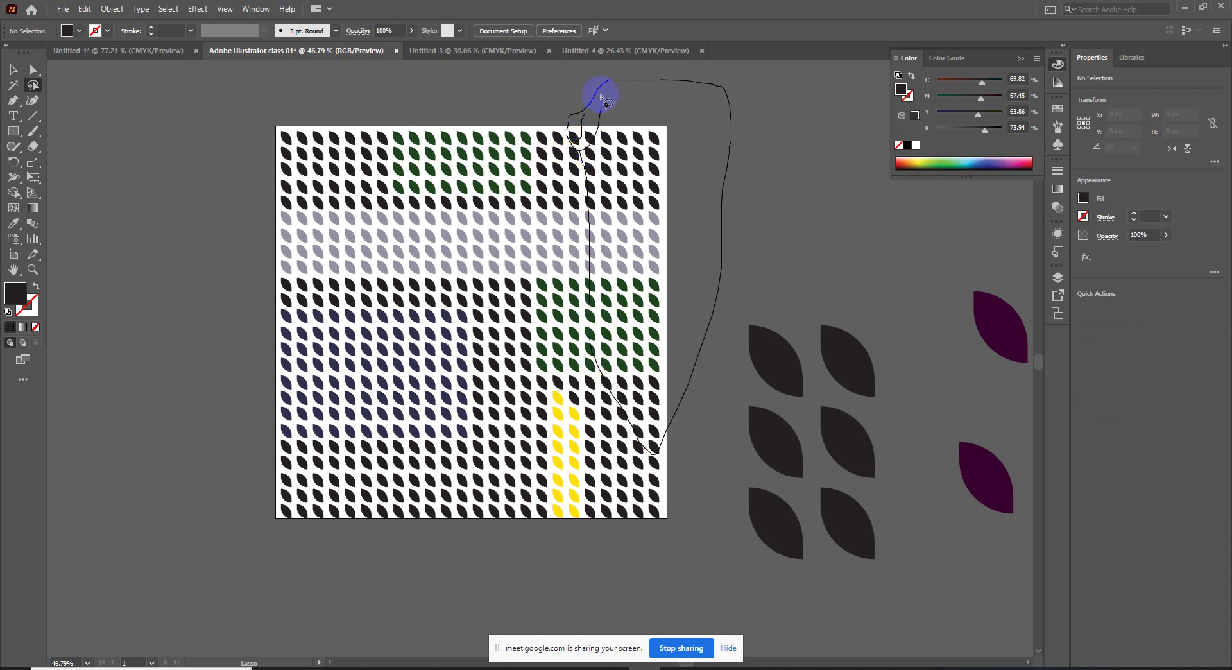
click(922, 163)
click(768, 157)
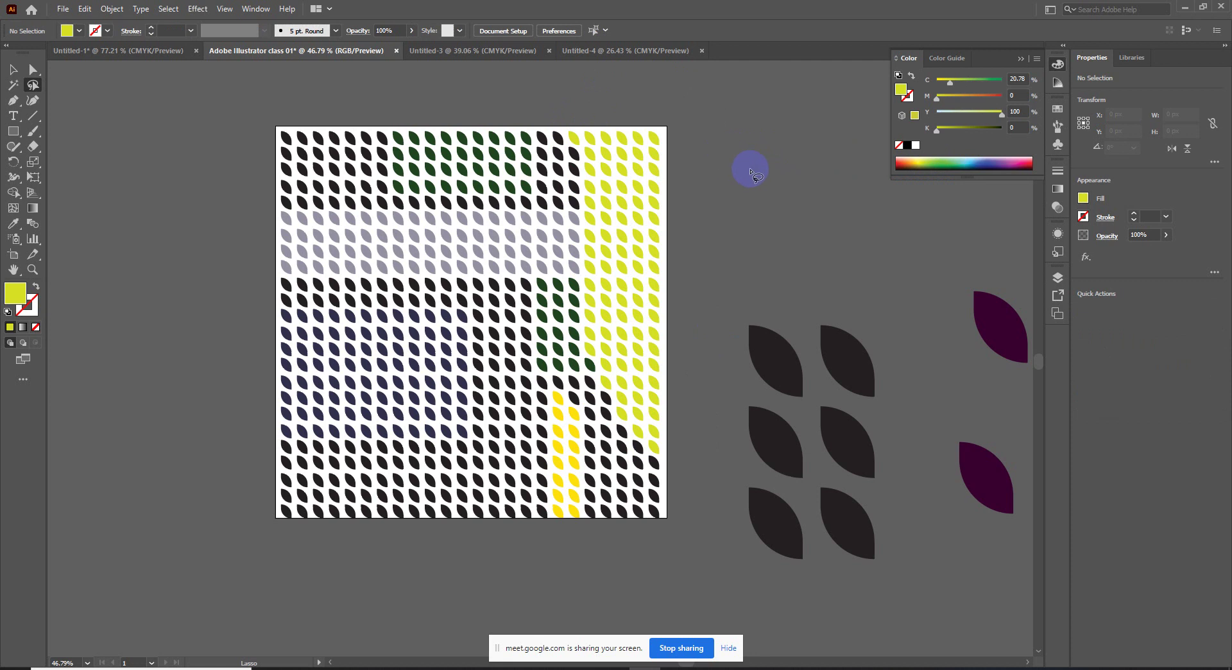
Step: Zoom out to view the whole canvas
key(z)
scroll(715, 163, down, 3)
scroll(737, 181, down, 2)
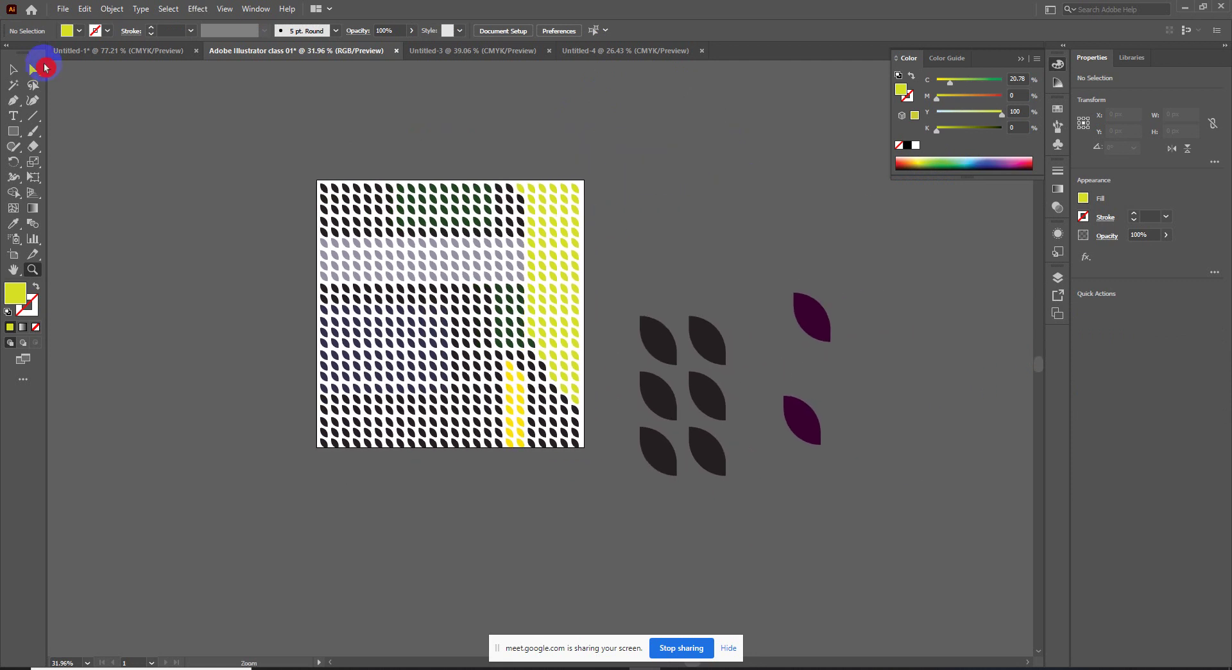
click(13, 70)
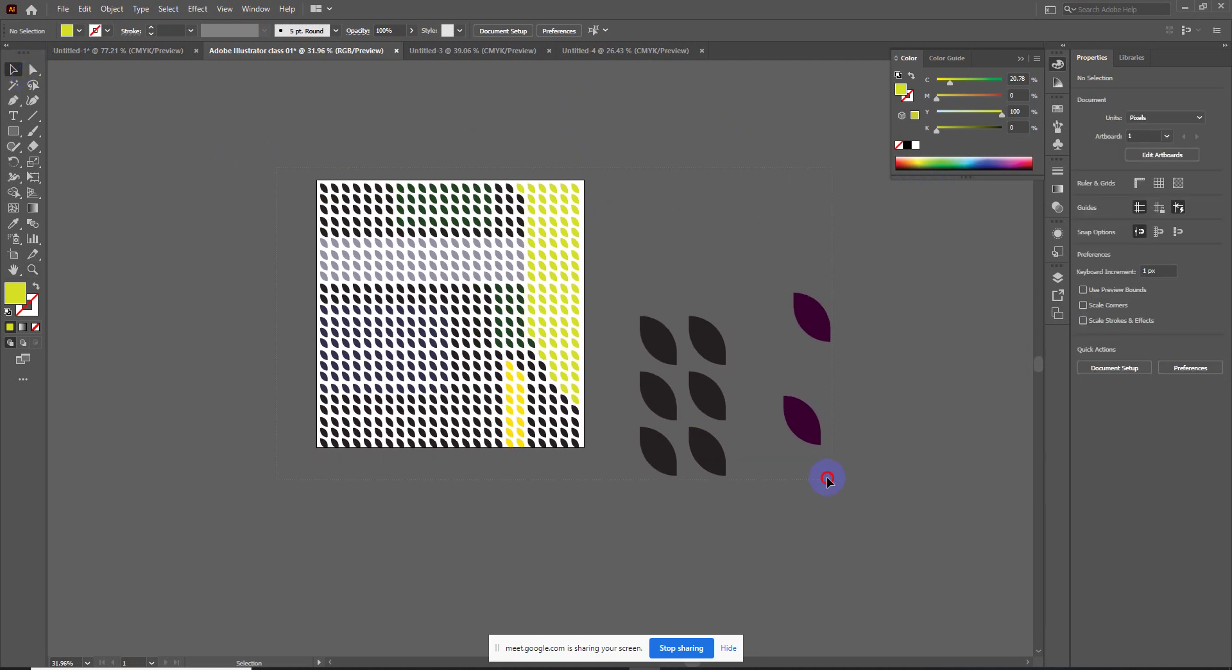
Step: Marquee-select the leaf pattern and all loose leaves, then delete them
drag(827, 478, 828, 480)
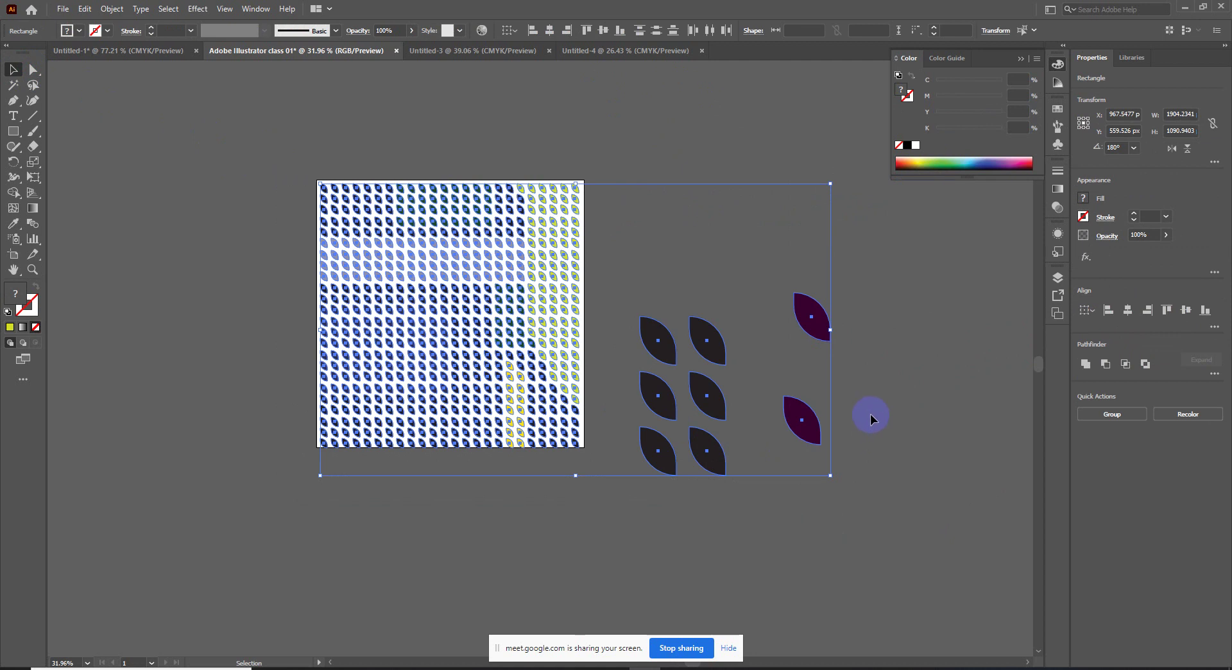
key(Delete)
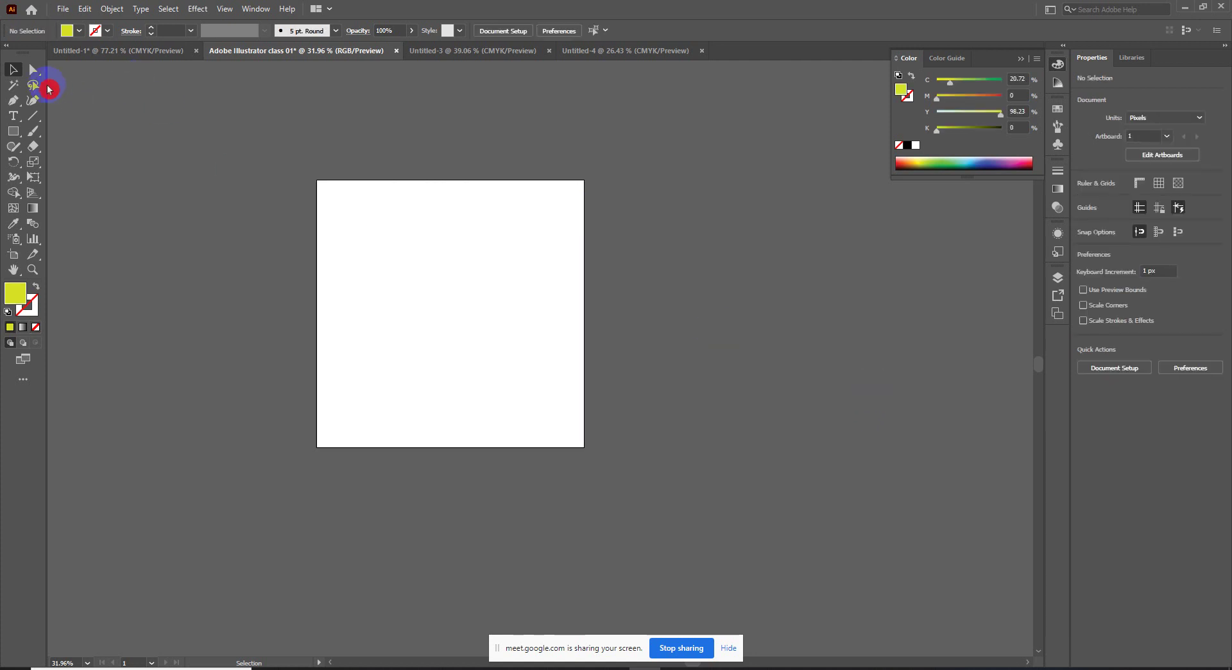
click(19, 108)
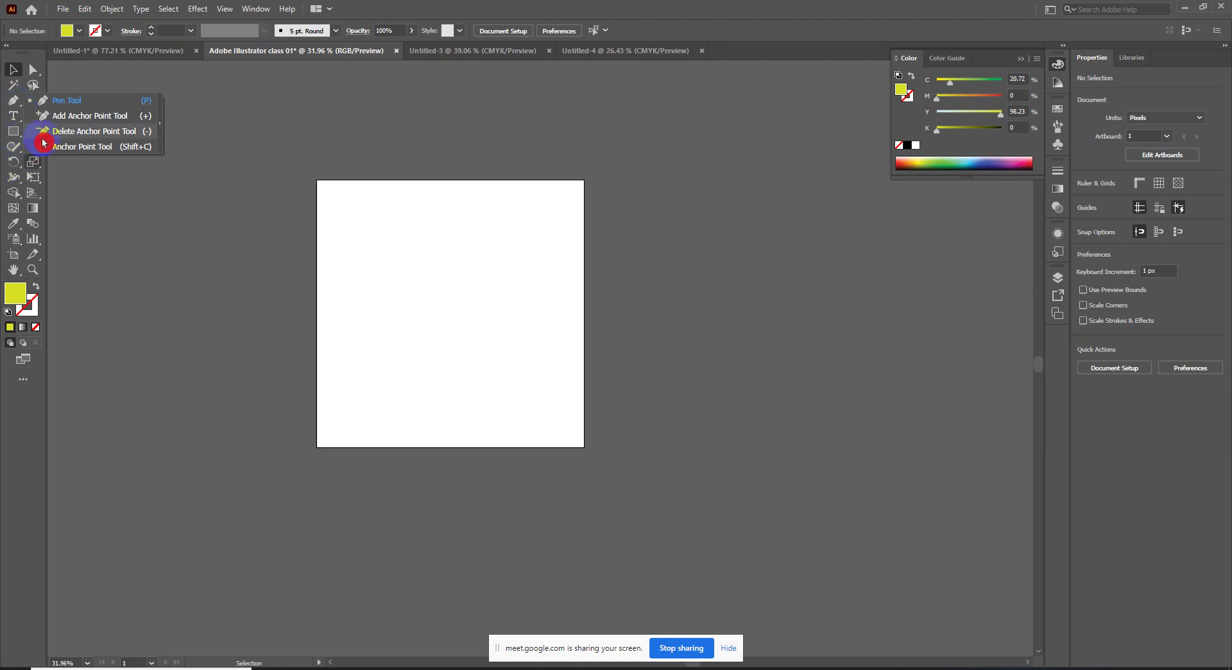
Step: Draw a square path with the Pen tool, then undo it
click(58, 100)
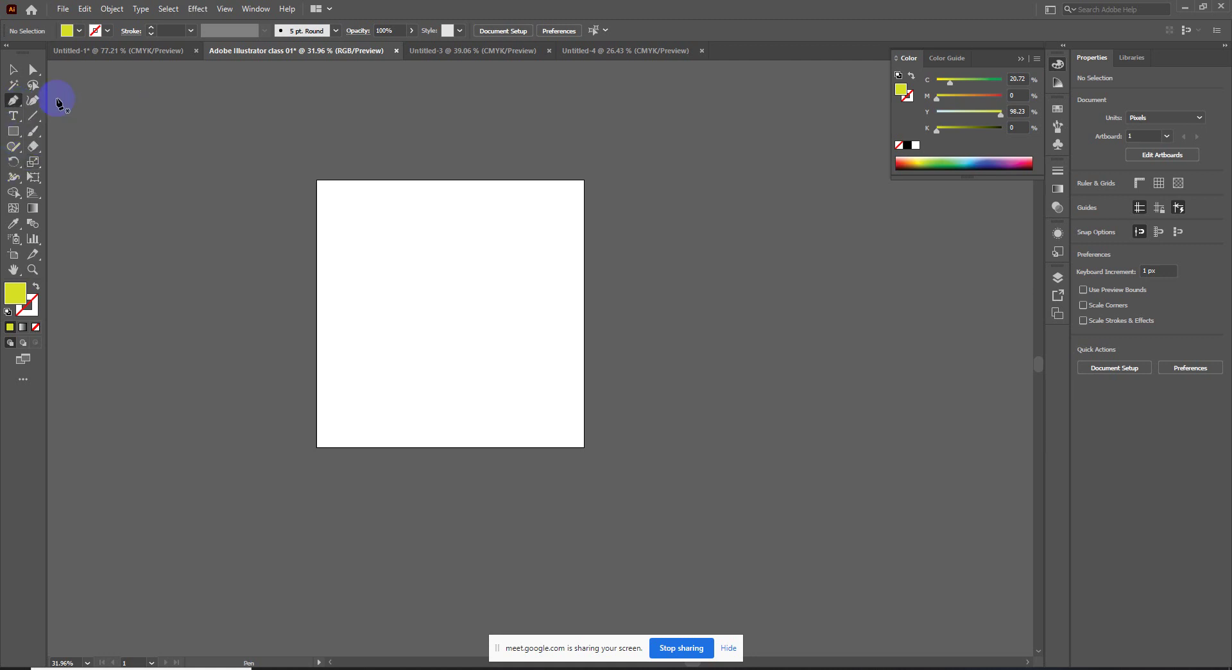
click(354, 247)
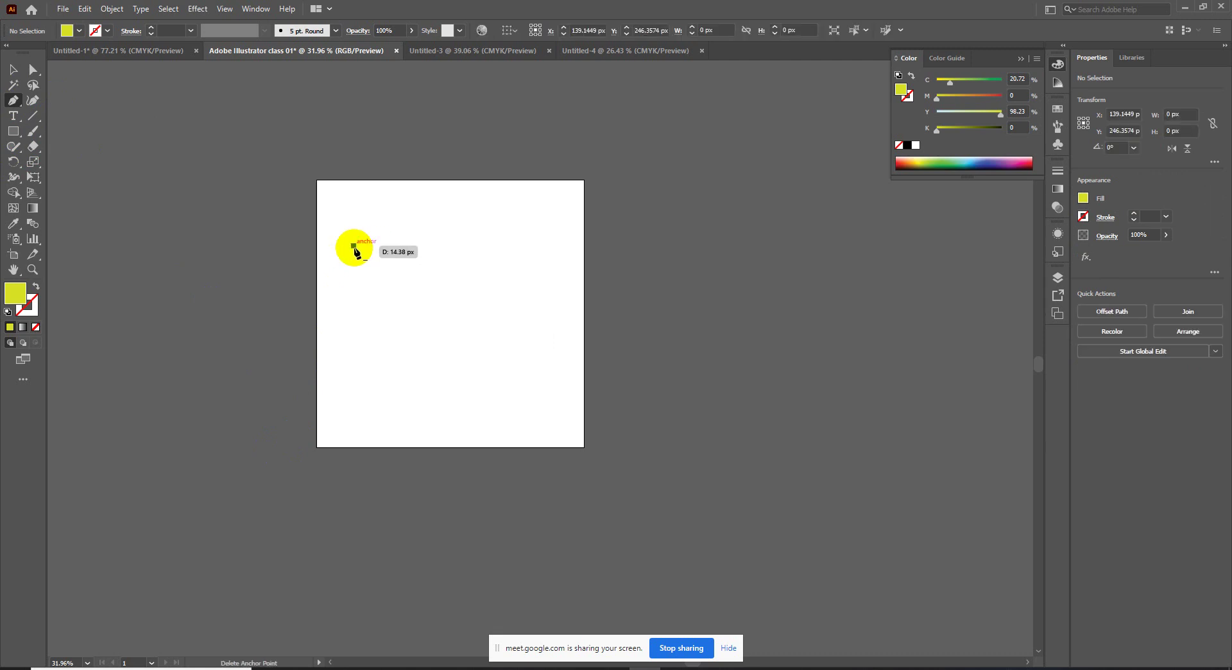
click(490, 246)
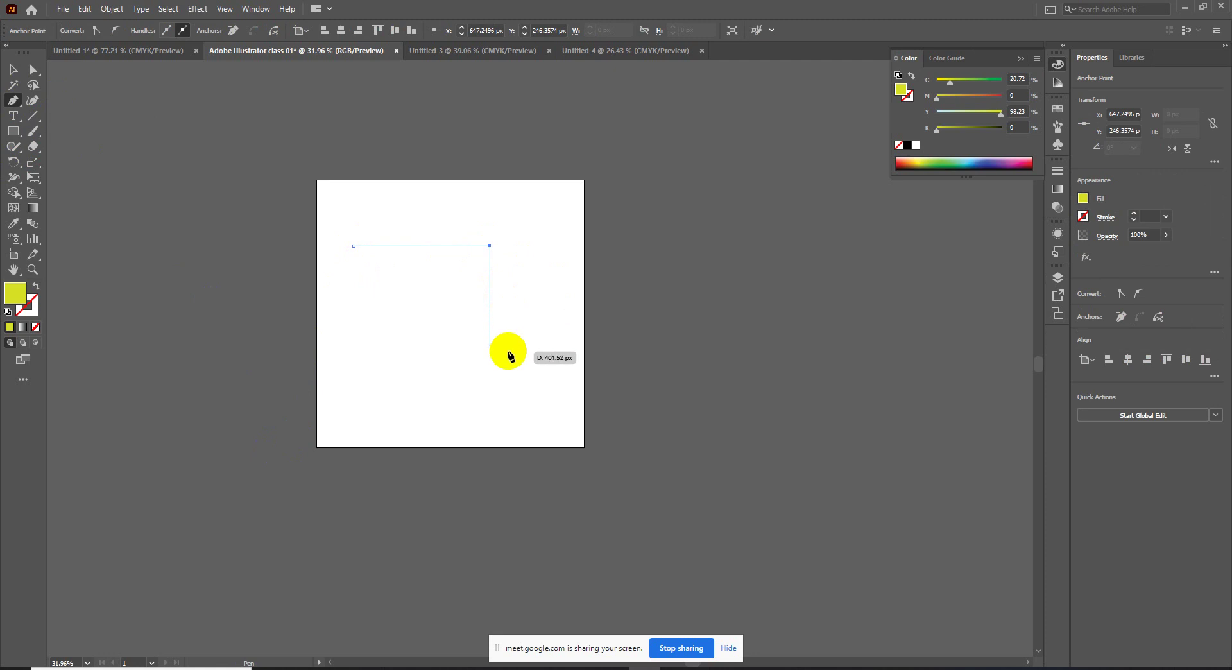
click(490, 364)
click(354, 364)
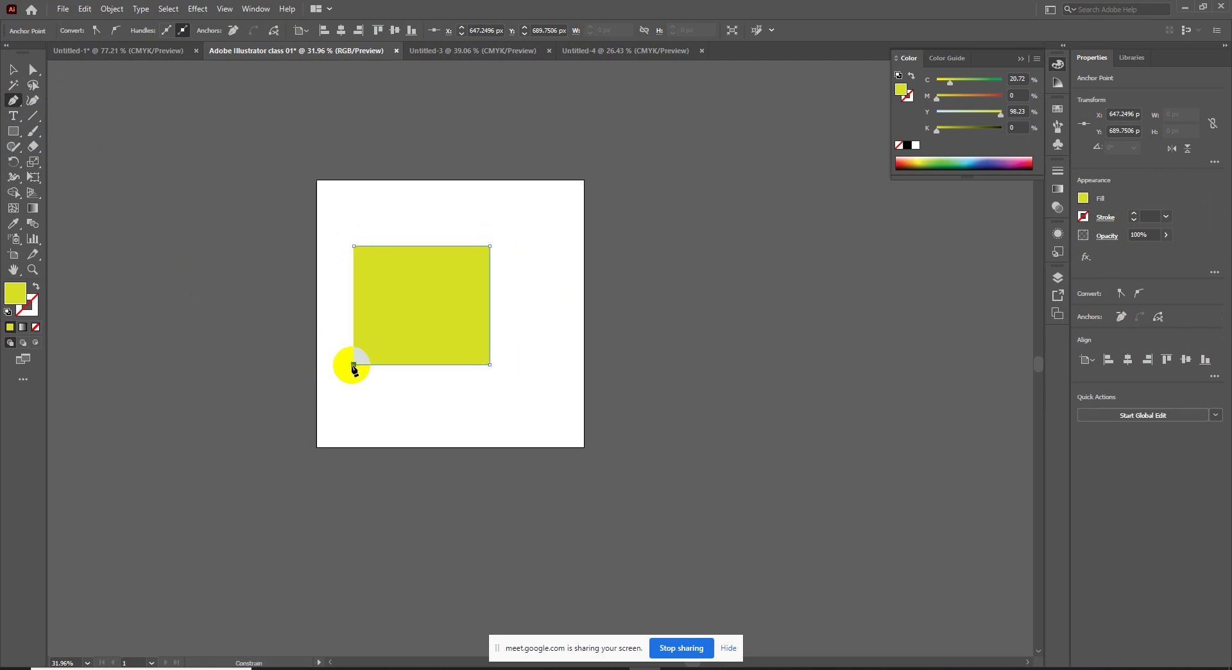
click(353, 247)
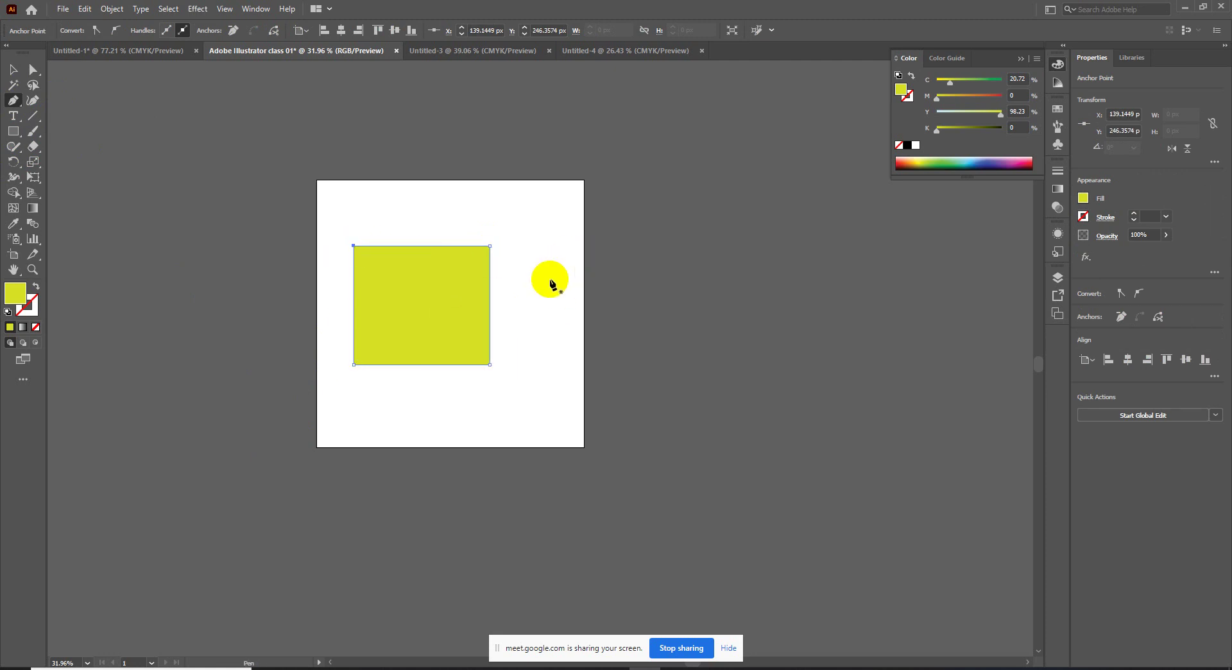
key(ctrl+z)
key(ctrl+z)
key(ctrl+z)
key(ctrl+z)
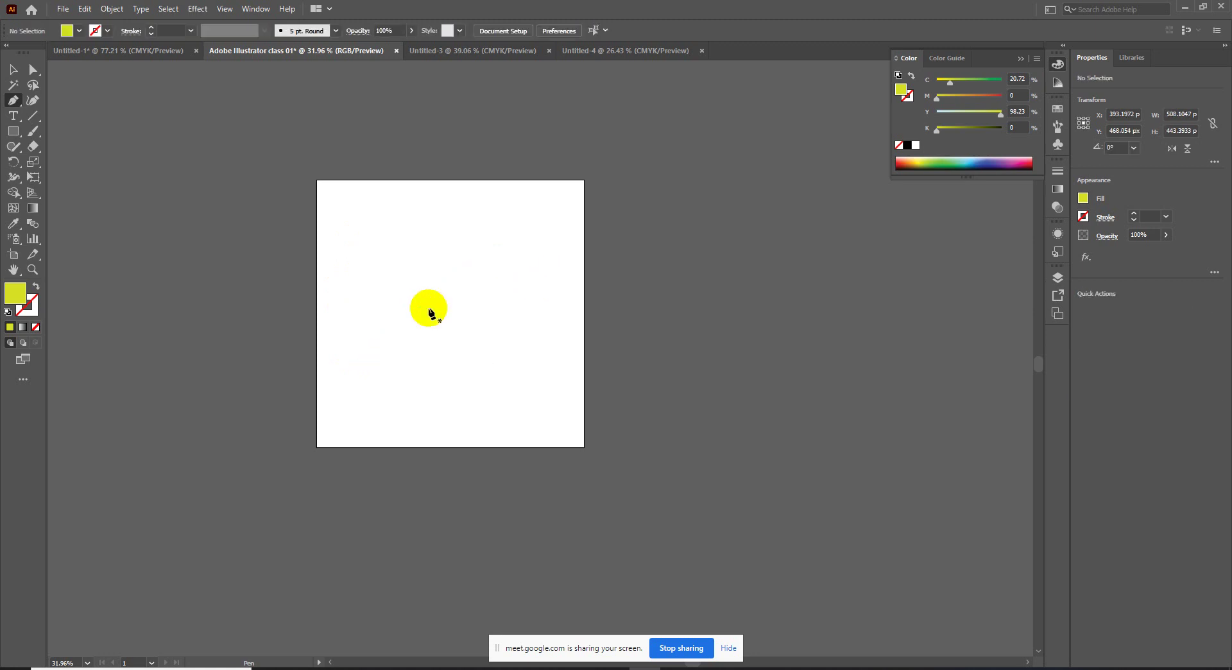
Step: Draw a closed shape along the artboard bottom with a curved wave top edge
click(316, 356)
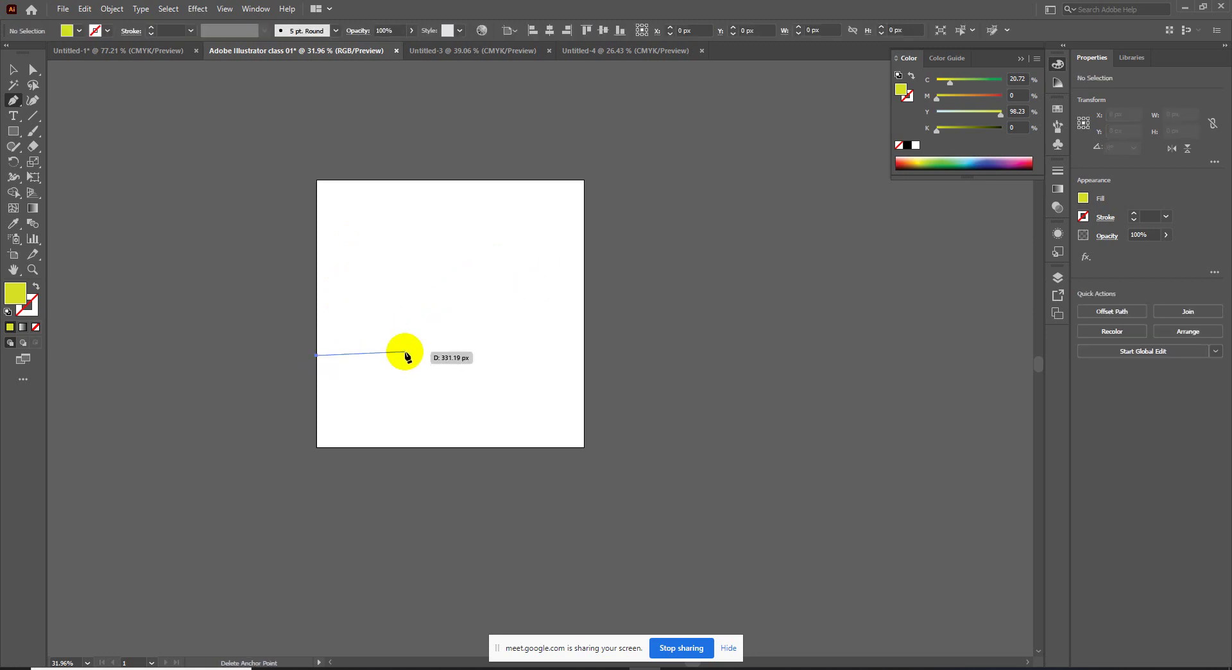
drag(454, 355, 549, 400)
drag(583, 346, 586, 350)
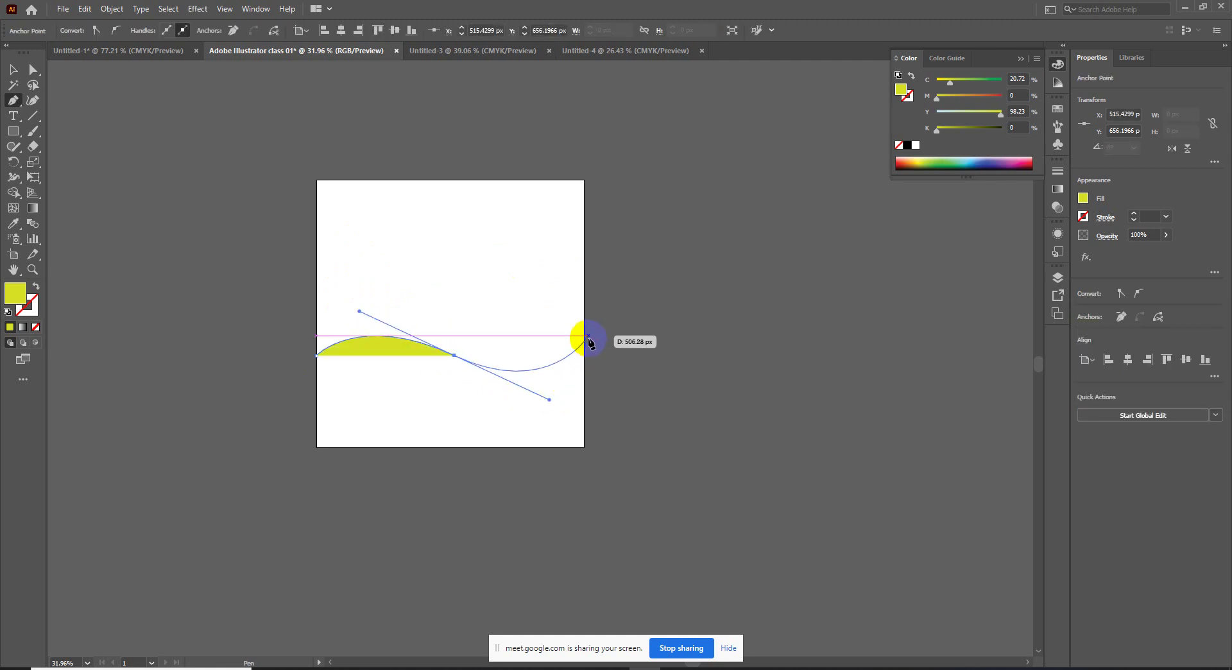
click(583, 446)
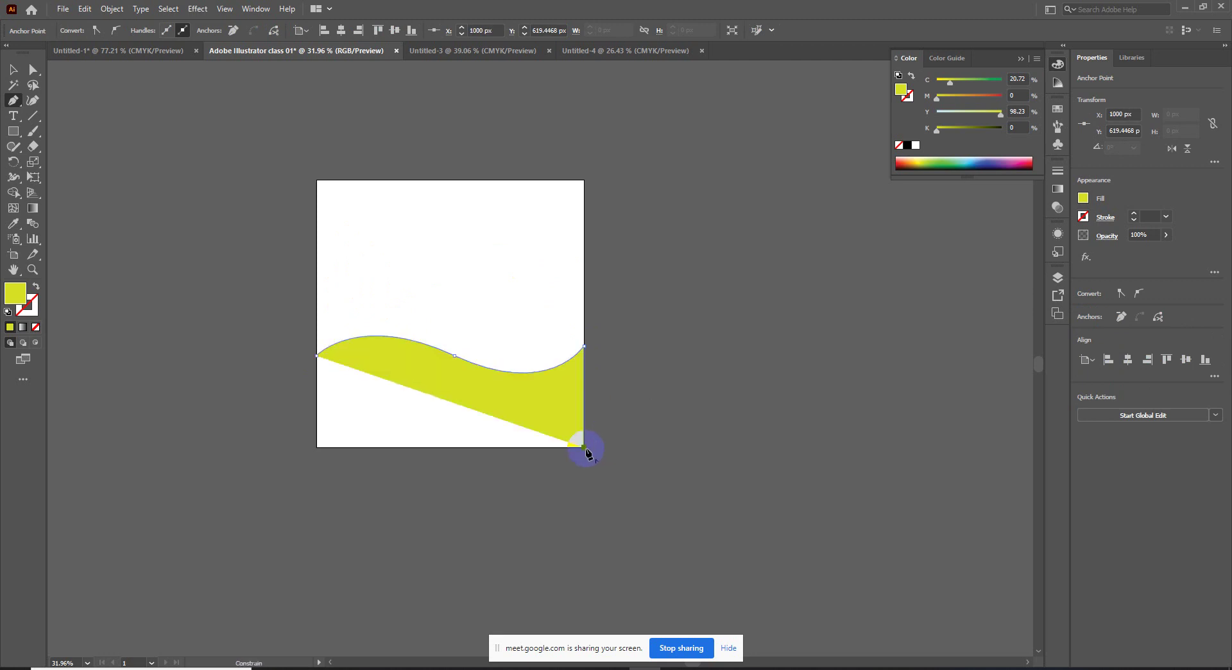
click(316, 446)
click(317, 356)
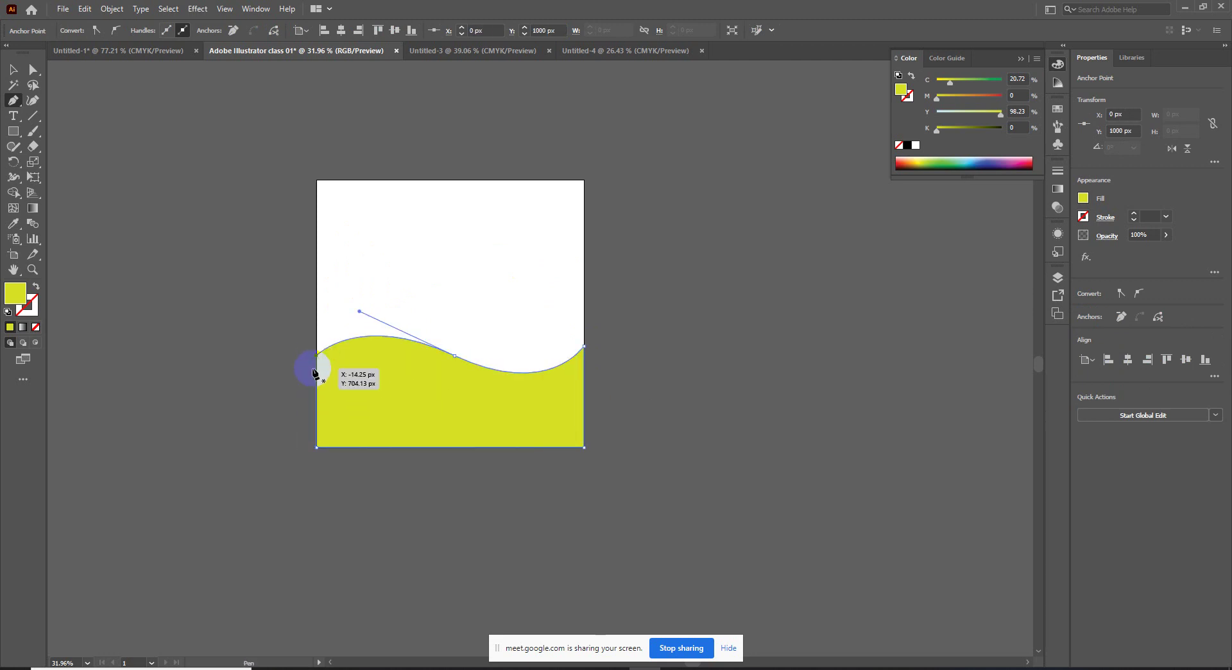
Step: Adjust the wave's middle anchor handles with Direct Selection to soften the curve
click(31, 76)
click(454, 355)
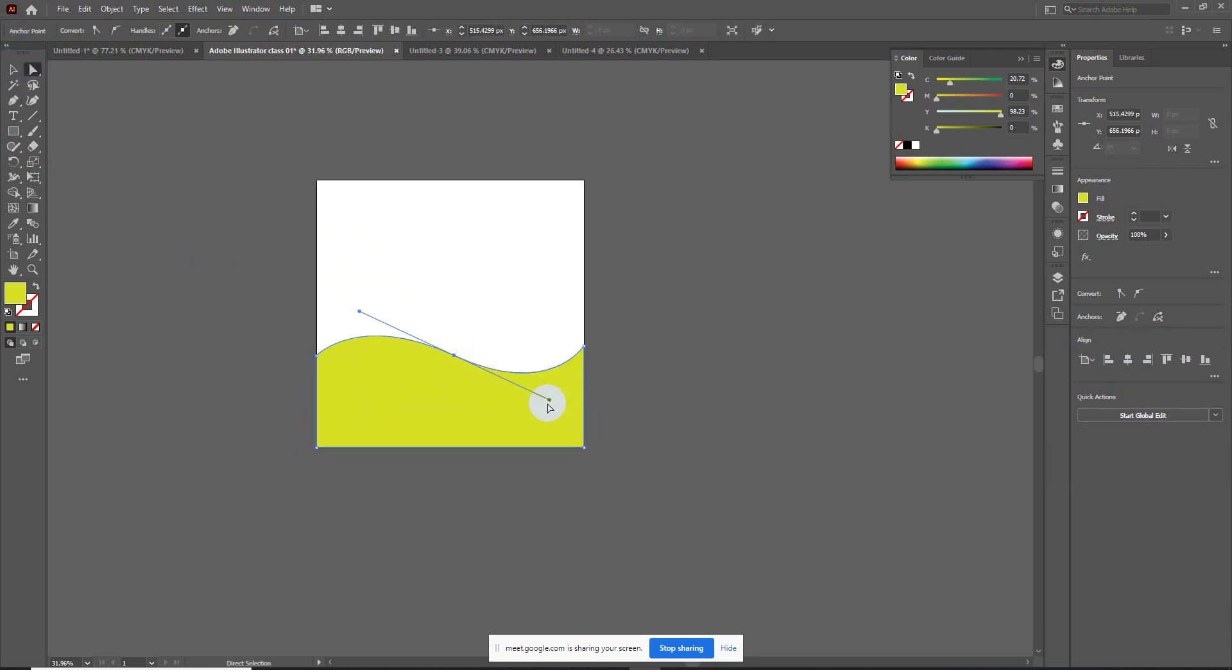
drag(547, 401, 504, 393)
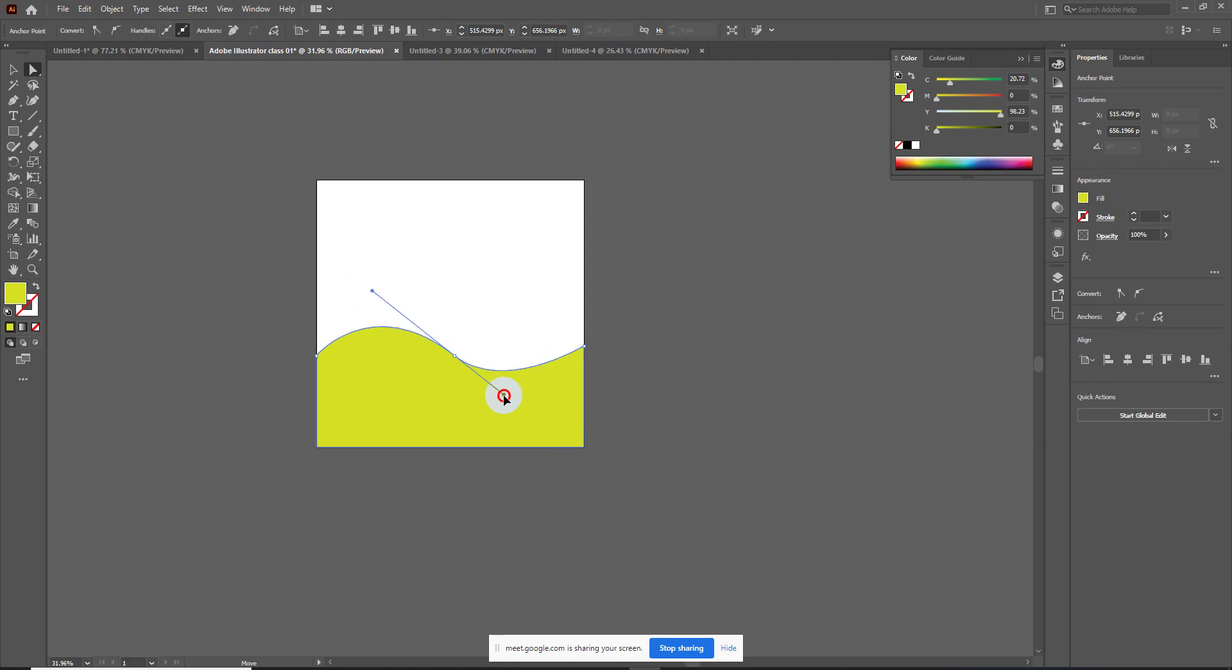
click(490, 328)
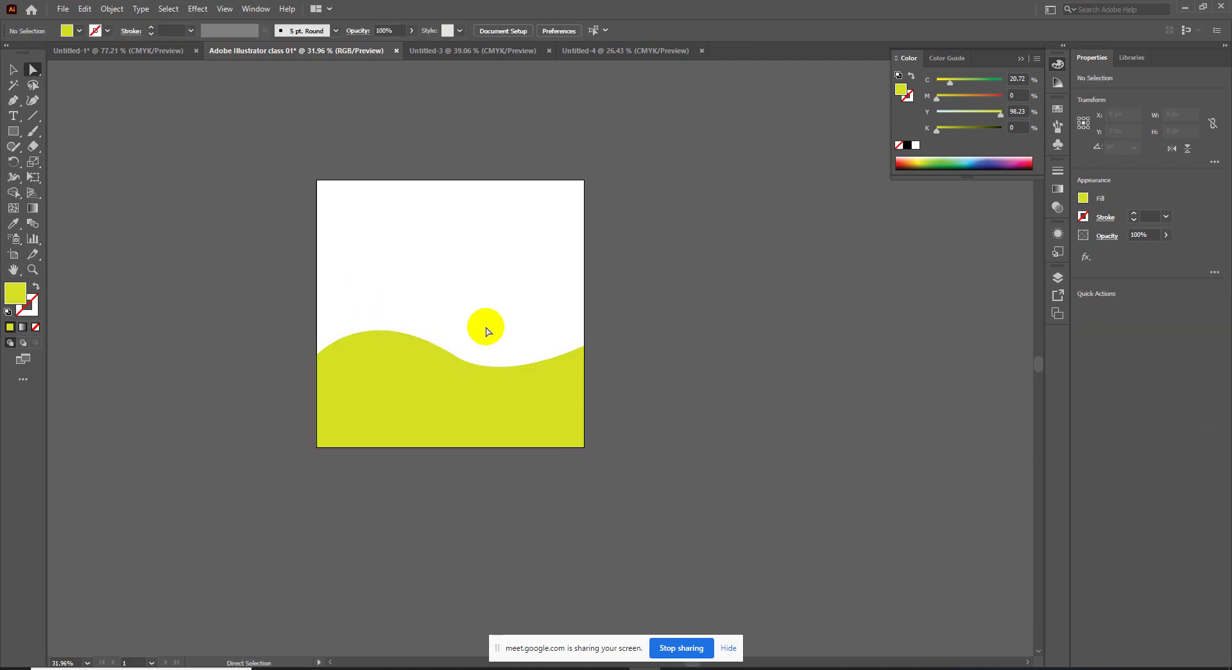
click(454, 355)
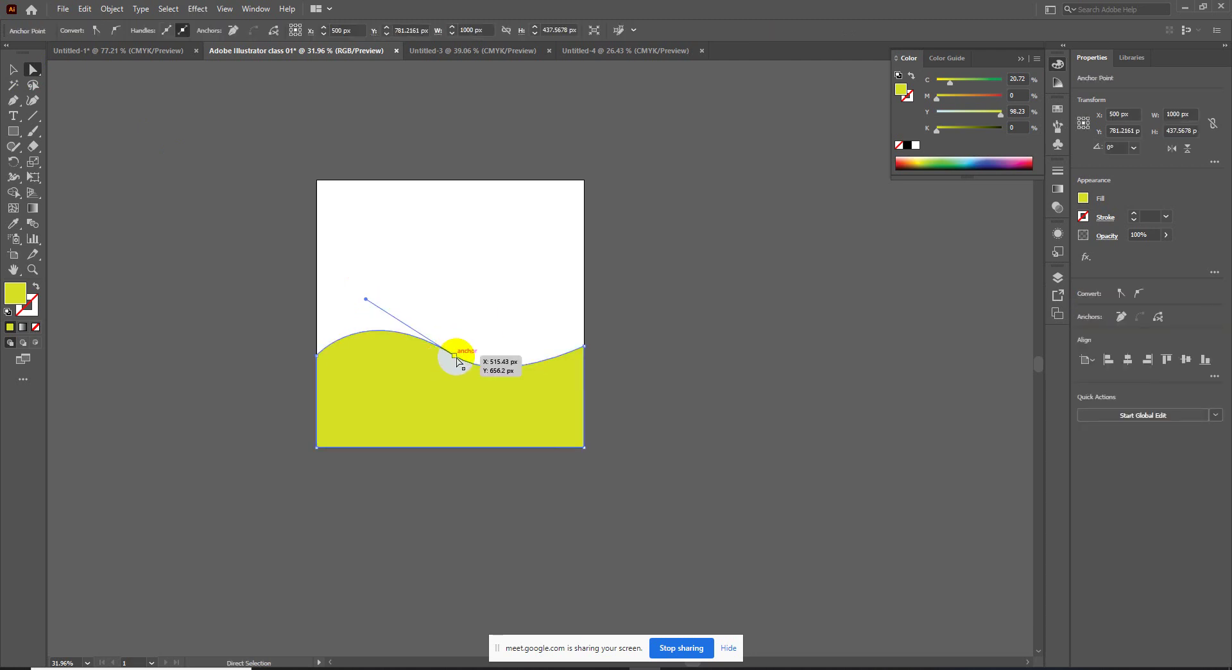
mouse_move(367, 300)
mouse_down()
mouse_move(377, 328)
mouse_move(353, 324)
mouse_up()
click(424, 292)
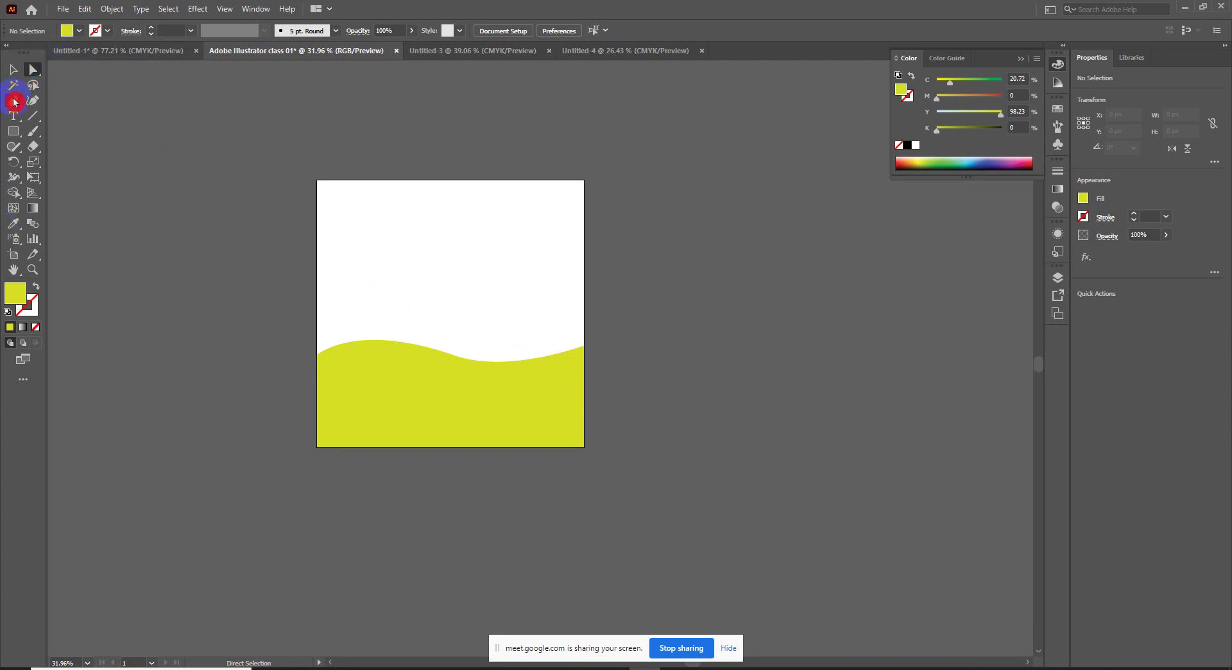
Step: Draw a second closed S-curved wave shape across the upper artboard
click(381, 228)
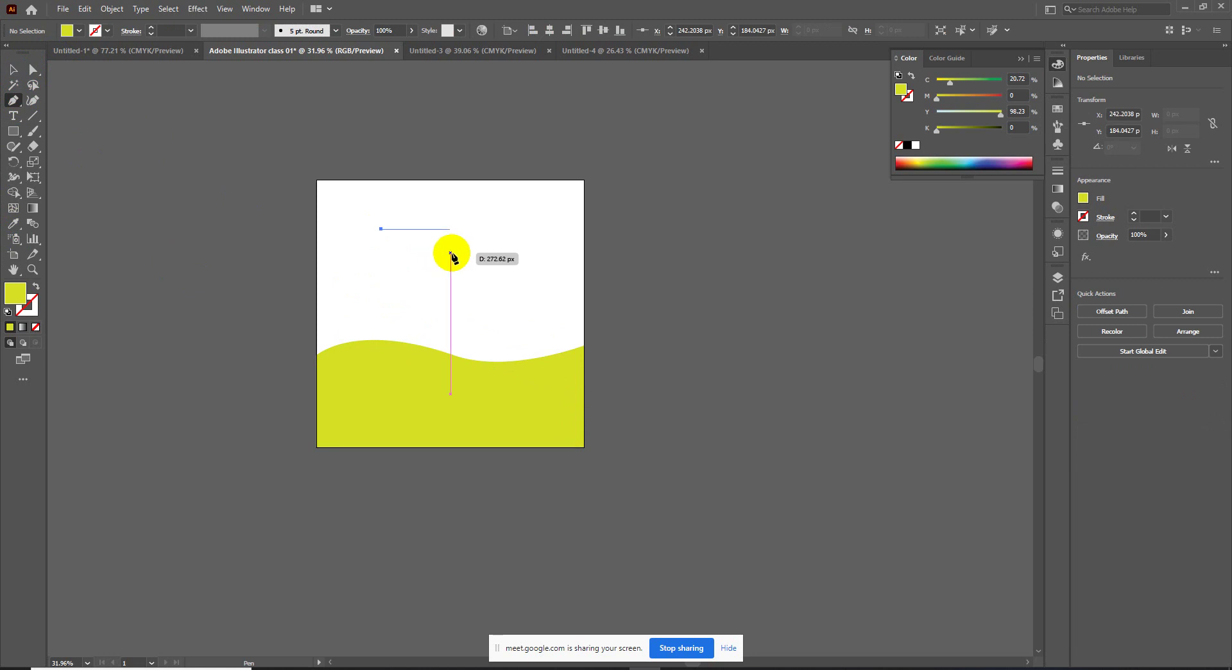
drag(462, 229, 500, 276)
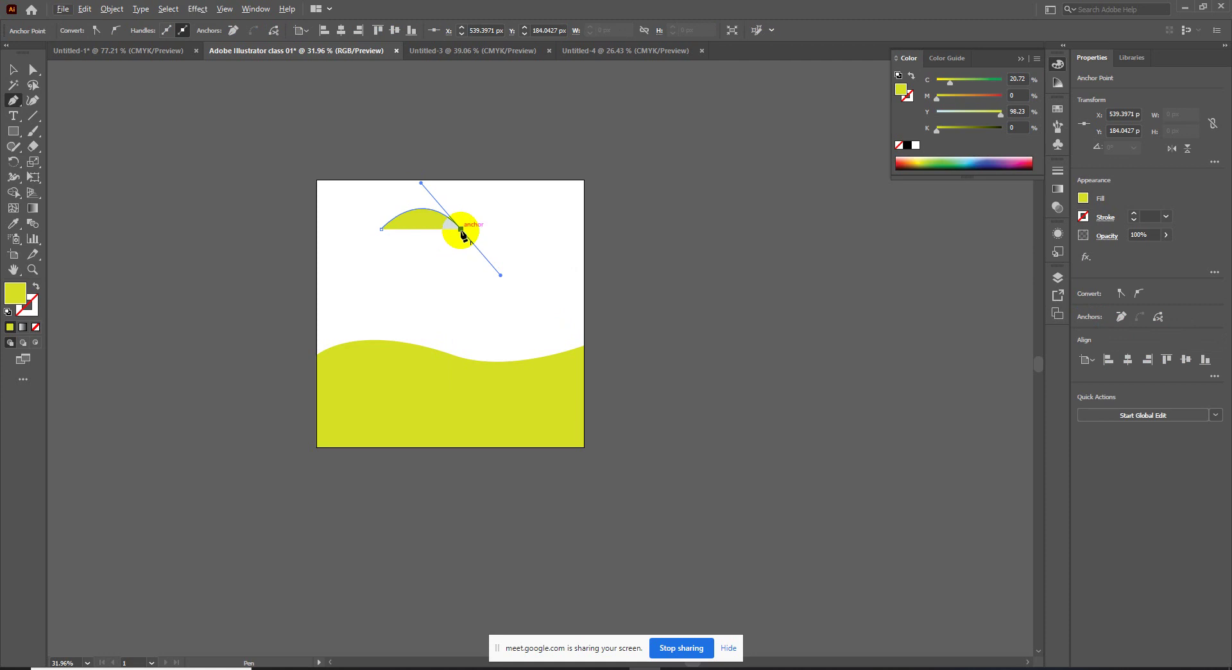
drag(461, 231, 478, 260)
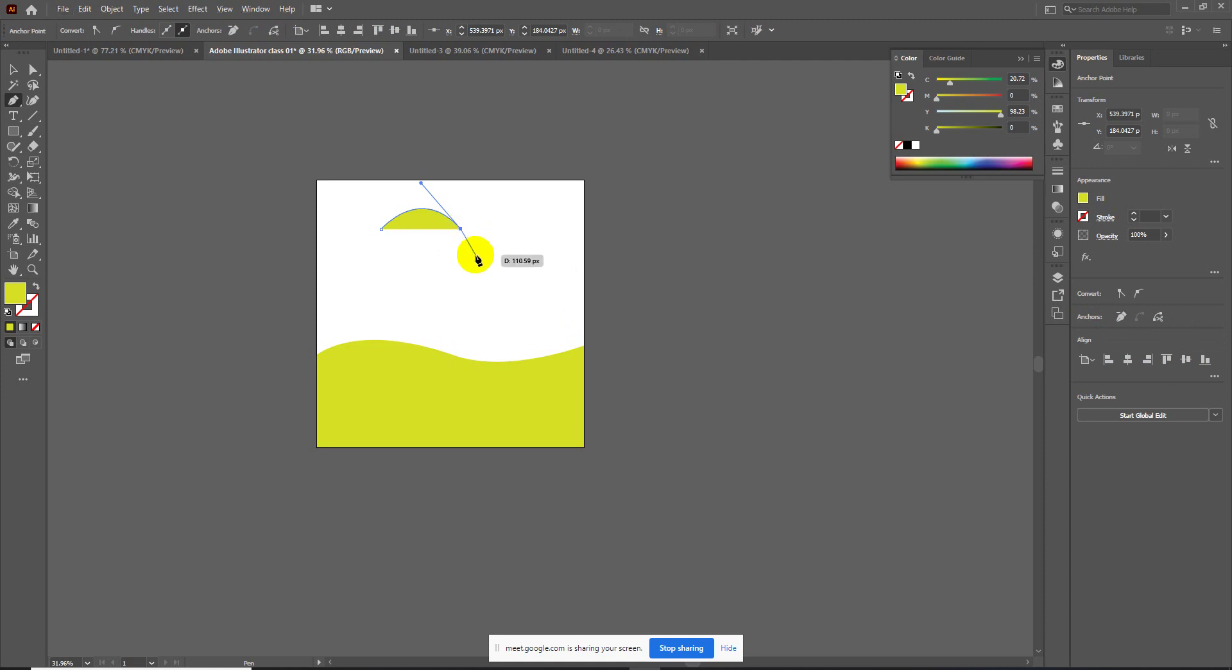
mouse_move(478, 260)
mouse_down()
mouse_move(522, 277)
mouse_move(528, 310)
mouse_up()
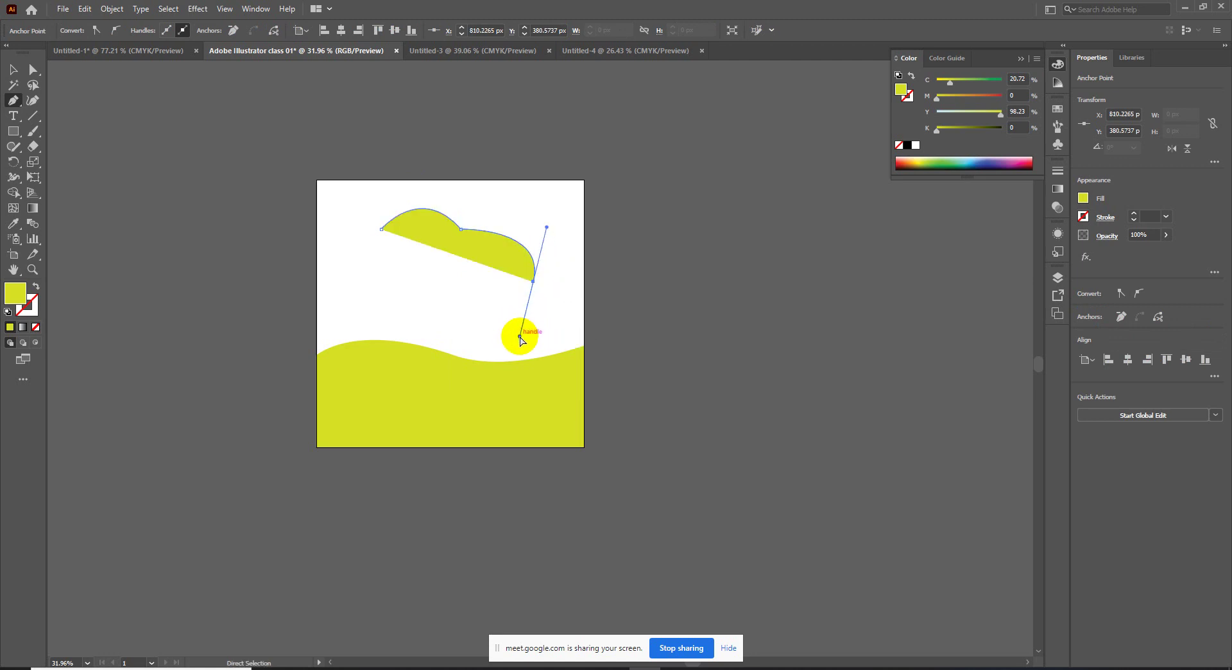
drag(520, 337, 591, 181)
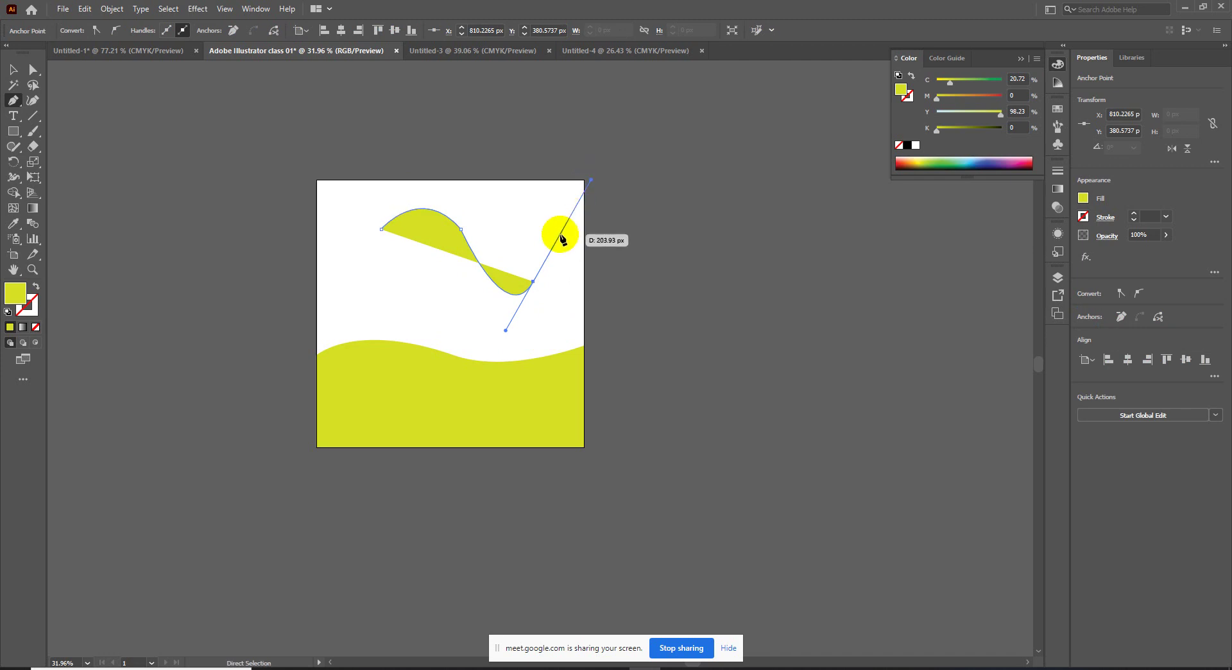
mouse_move(563, 239)
mouse_down()
mouse_move(594, 186)
mouse_move(565, 283)
mouse_up()
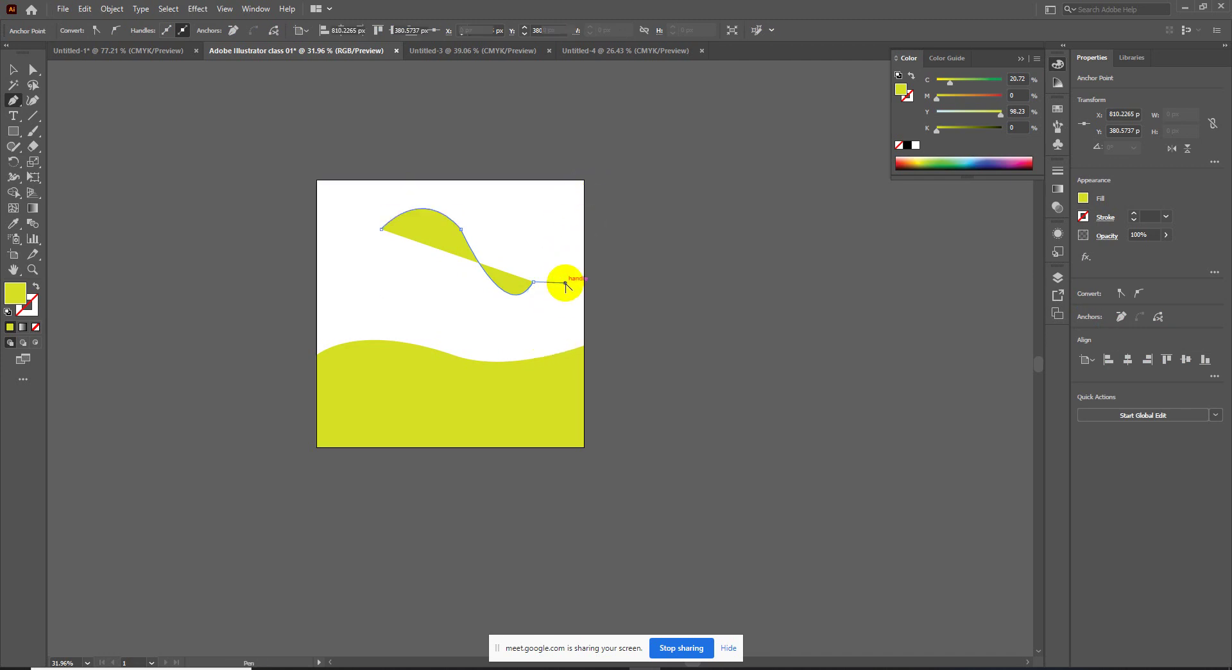
click(521, 201)
click(372, 157)
click(319, 183)
click(317, 260)
click(382, 229)
Step: Select both yellow wave shapes and delete them
key(ctrl)
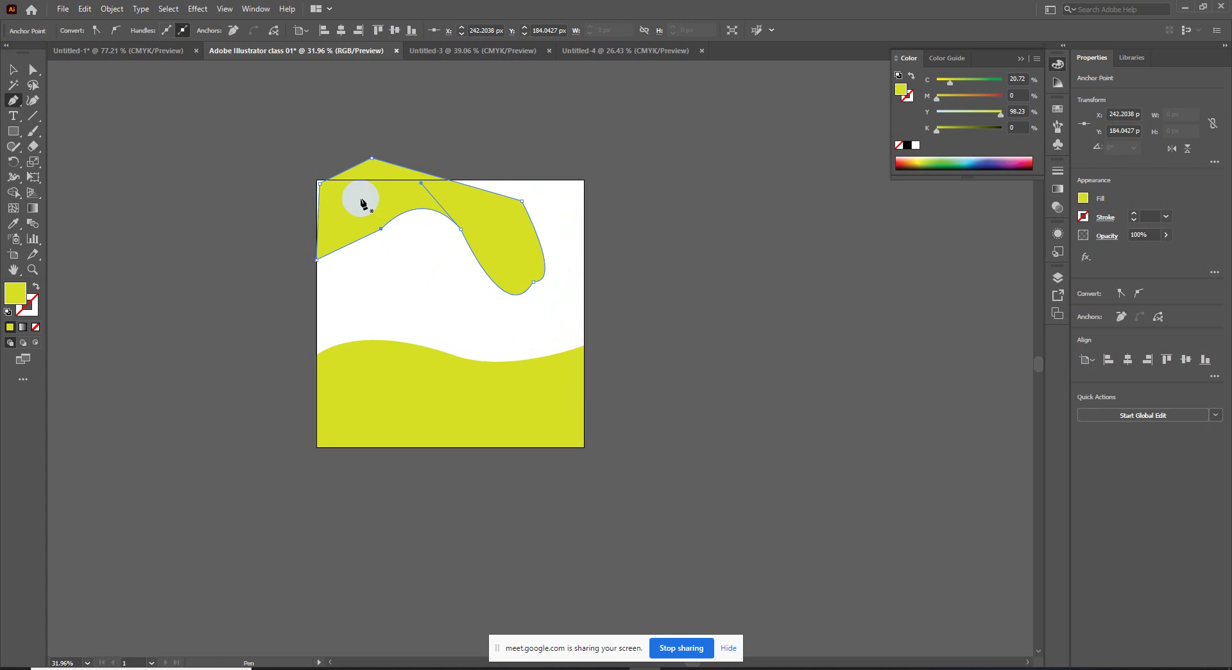
ctrl+click(315, 188)
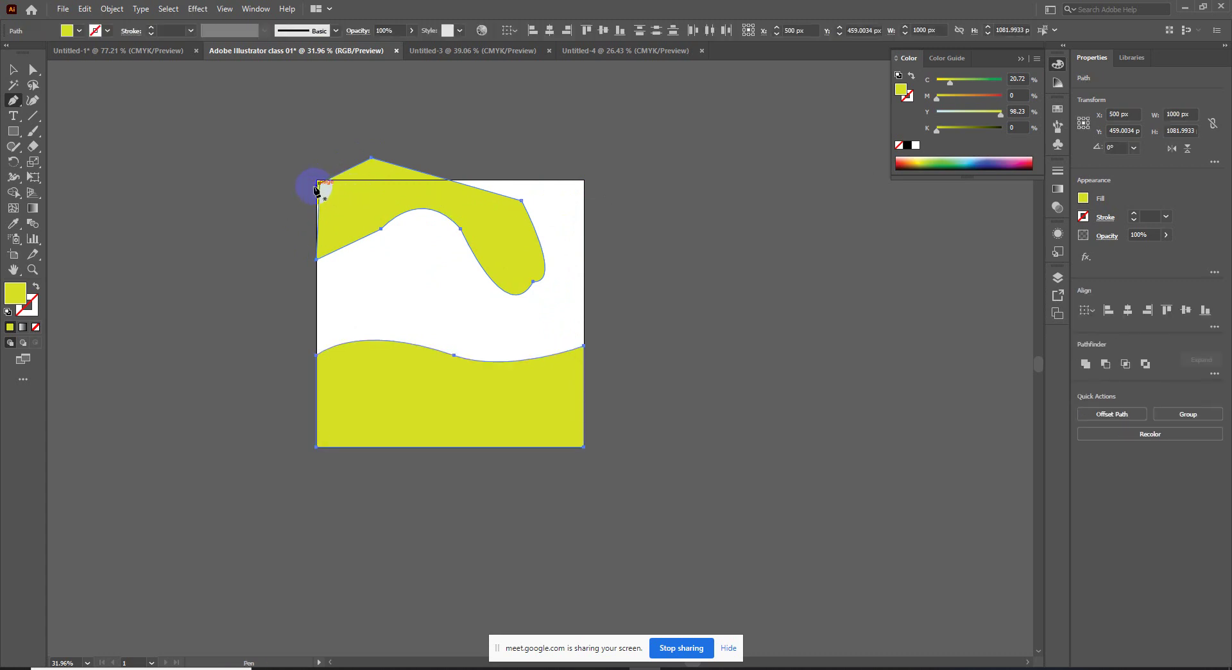
key(Delete)
mouse_move(16, 103)
mouse_down()
mouse_move(82, 136)
mouse_move(80, 146)
mouse_move(67, 101)
mouse_up()
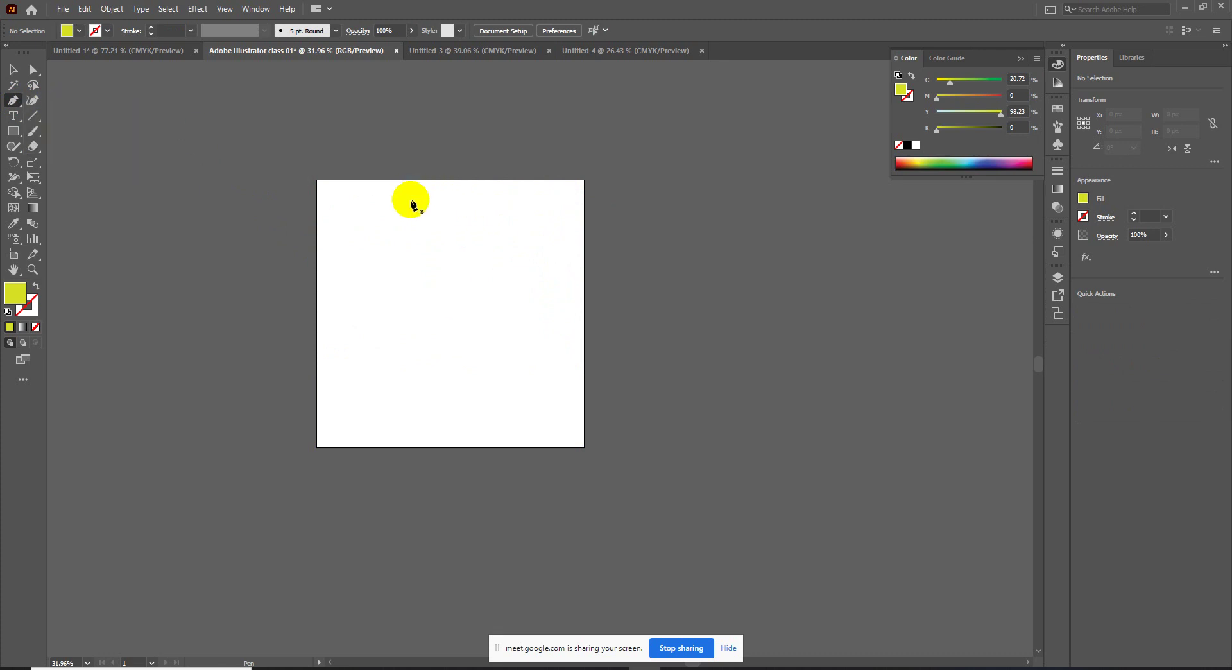
click(389, 219)
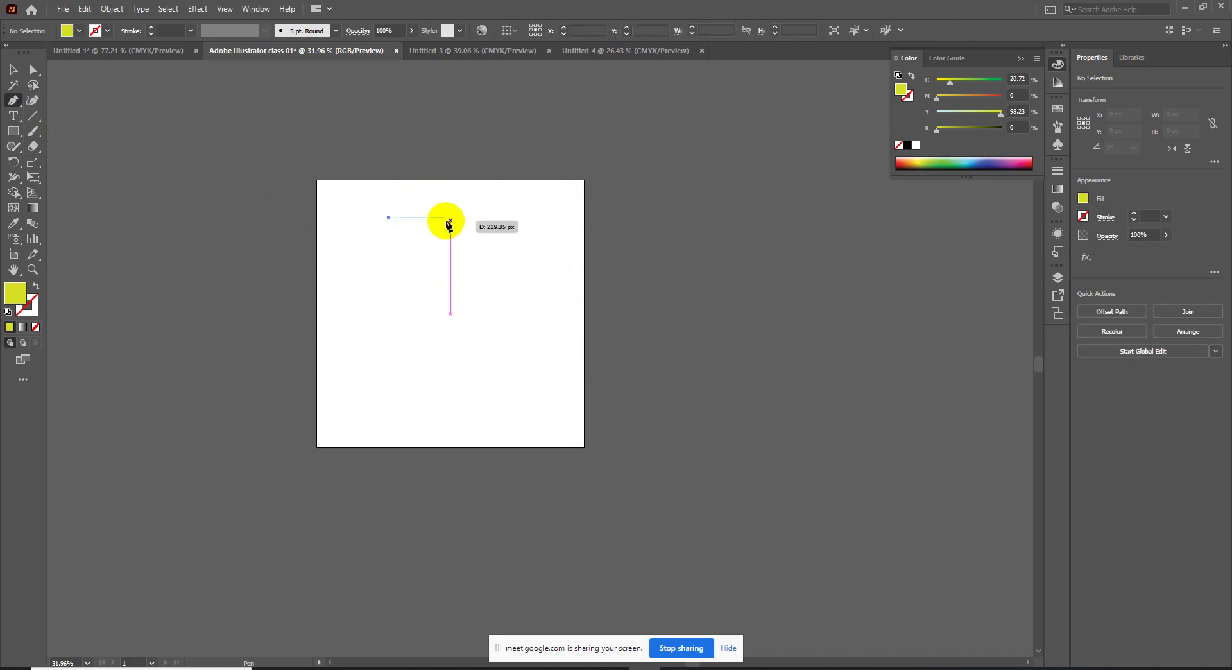
click(492, 218)
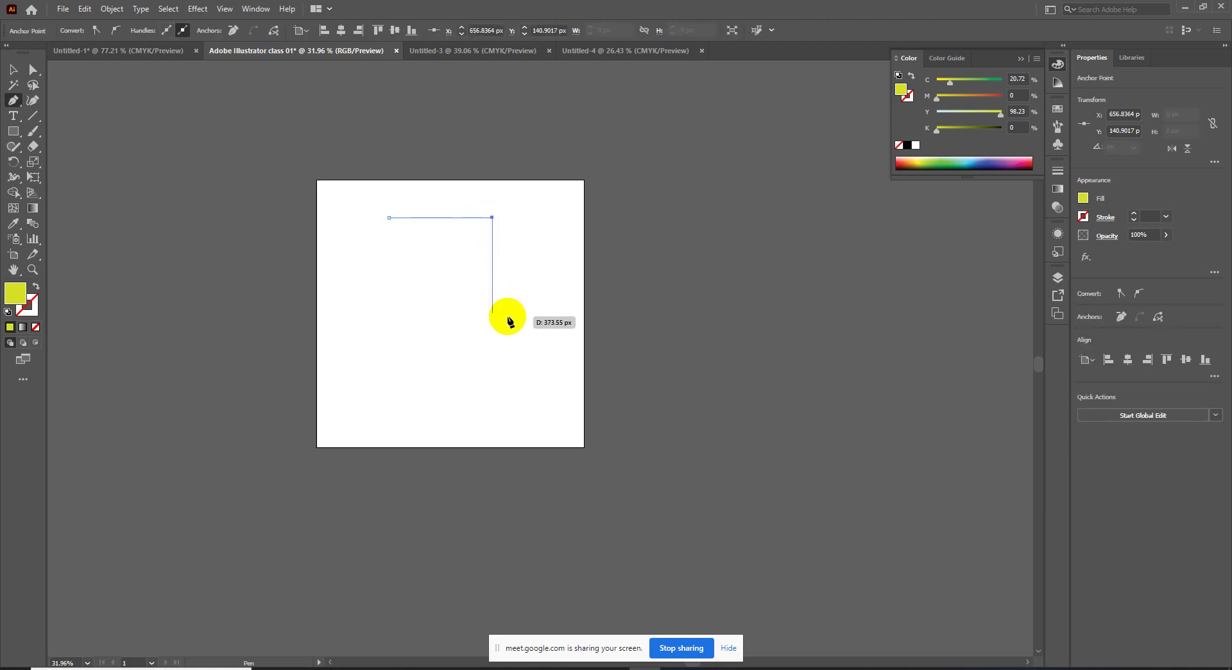
click(492, 316)
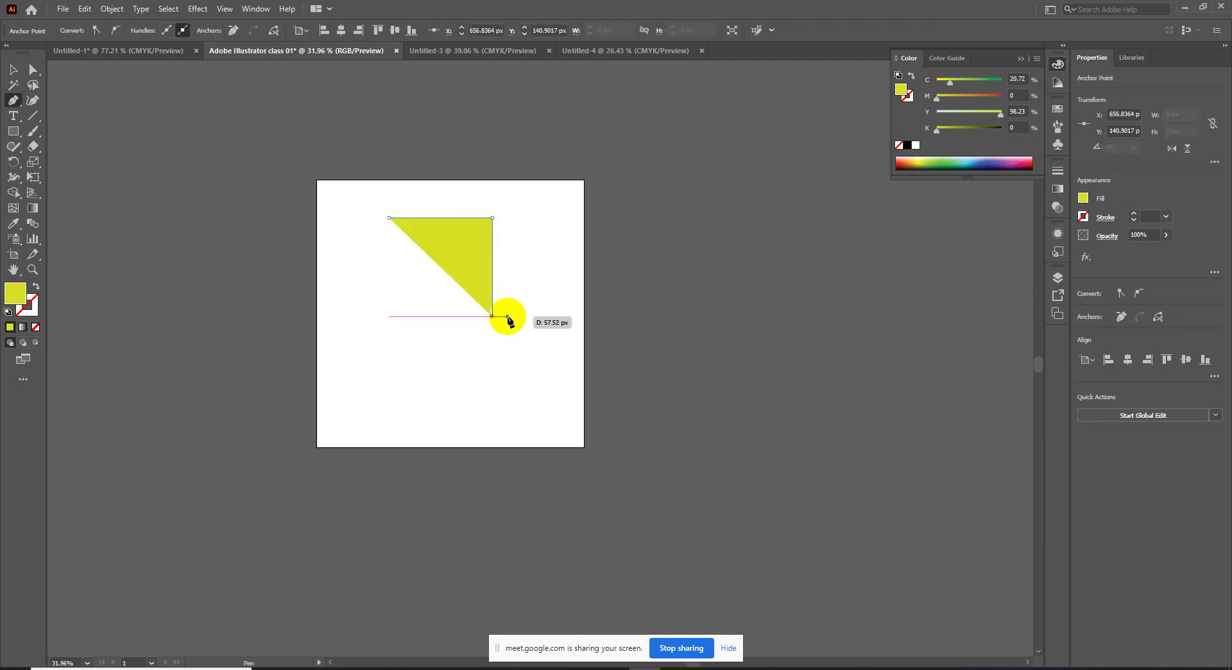
click(389, 316)
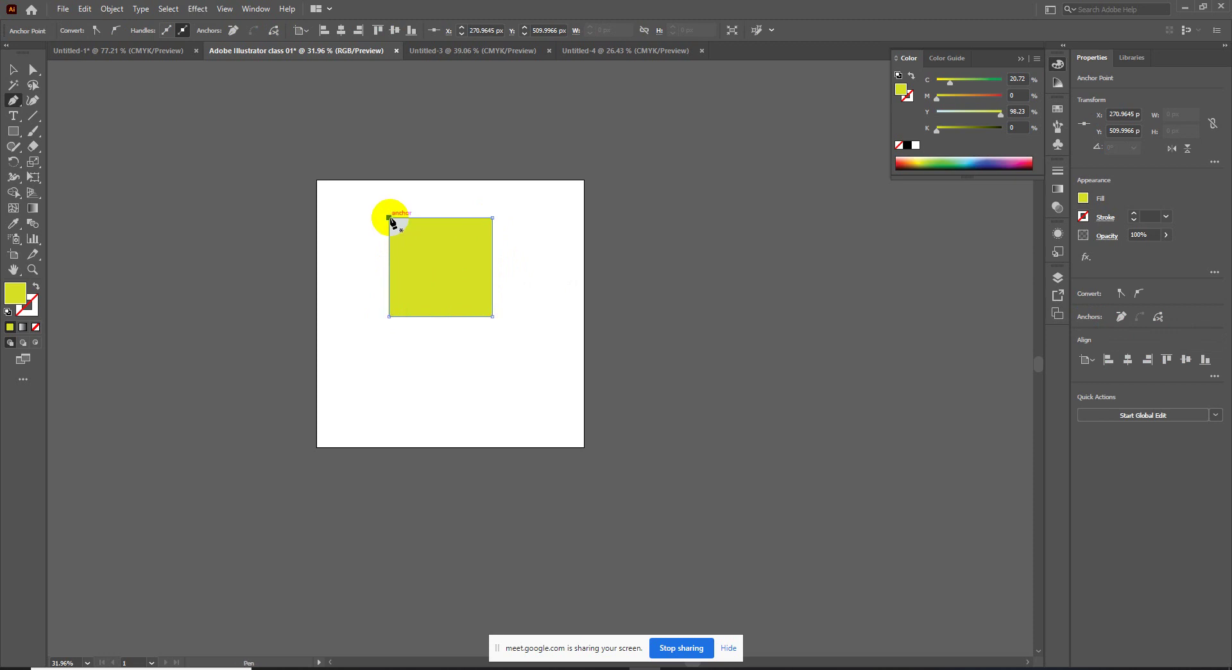
click(390, 218)
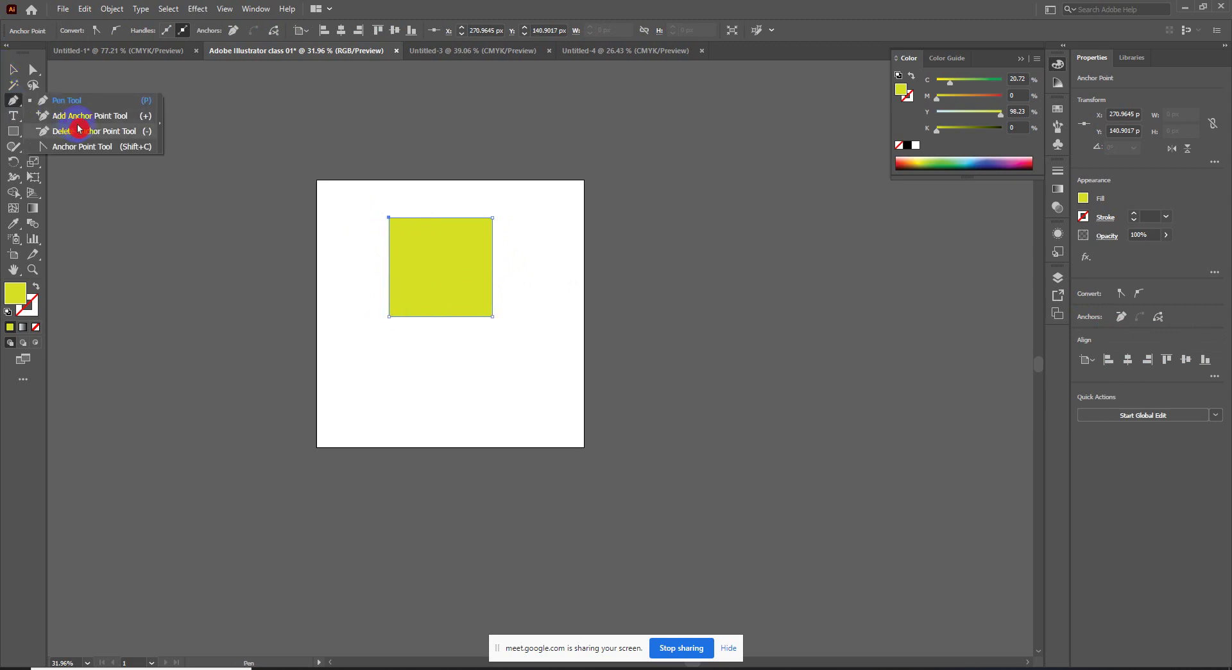
drag(8, 100, 75, 116)
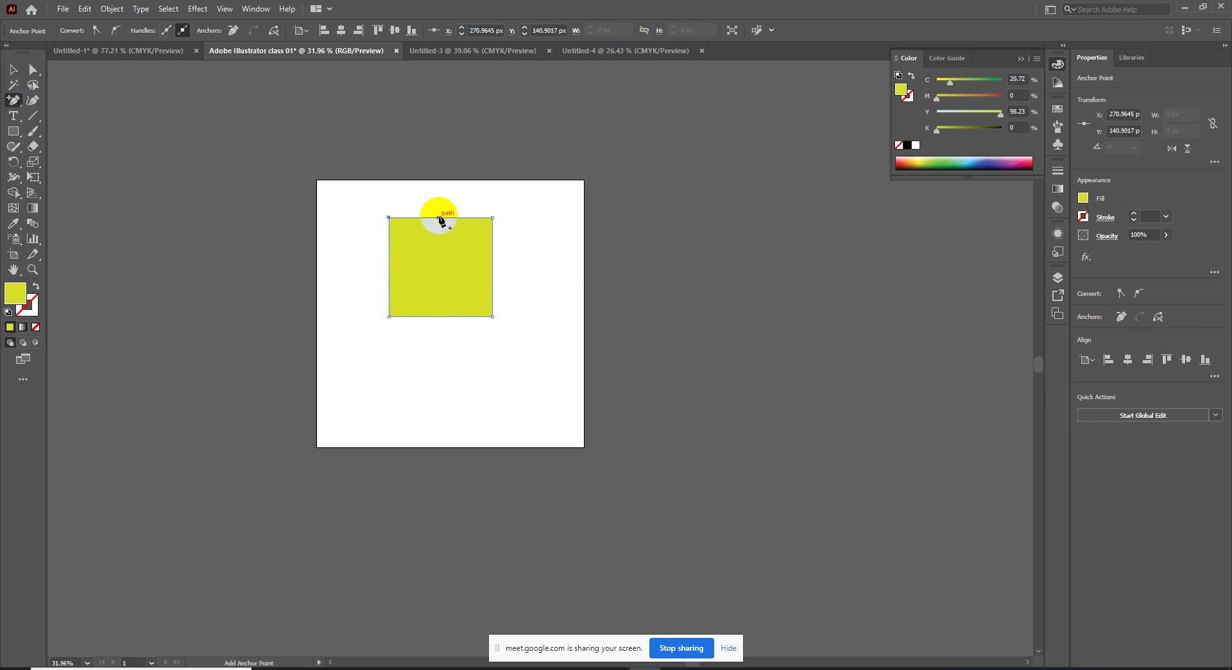
click(437, 316)
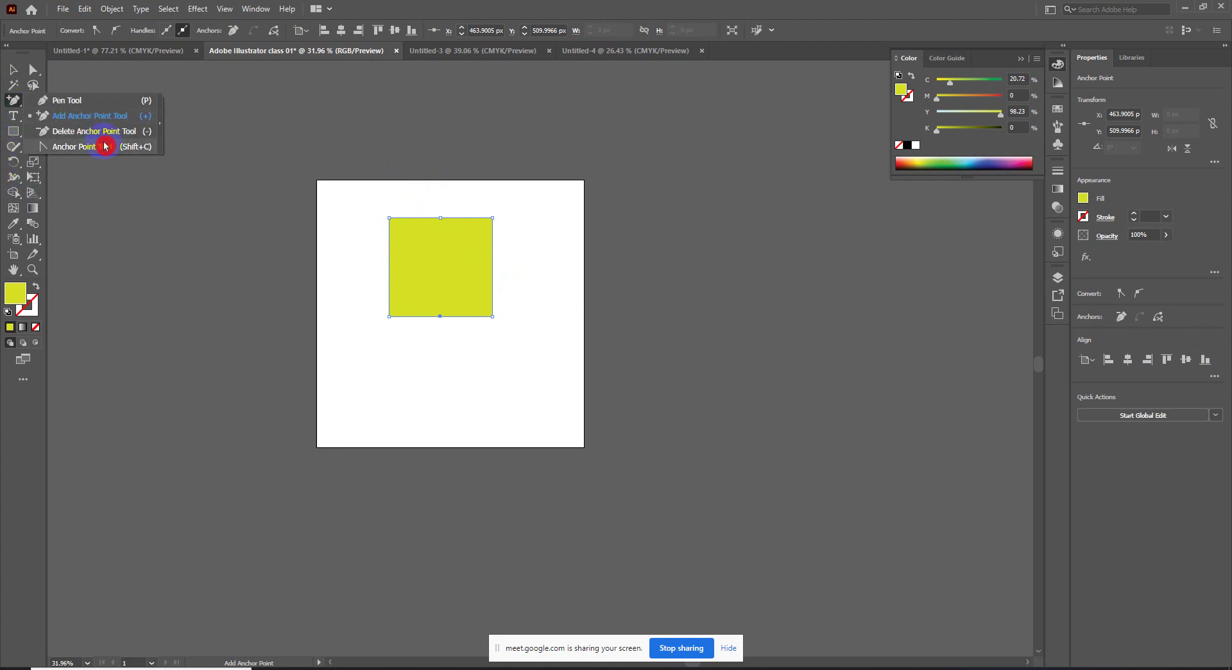
drag(9, 106, 94, 129)
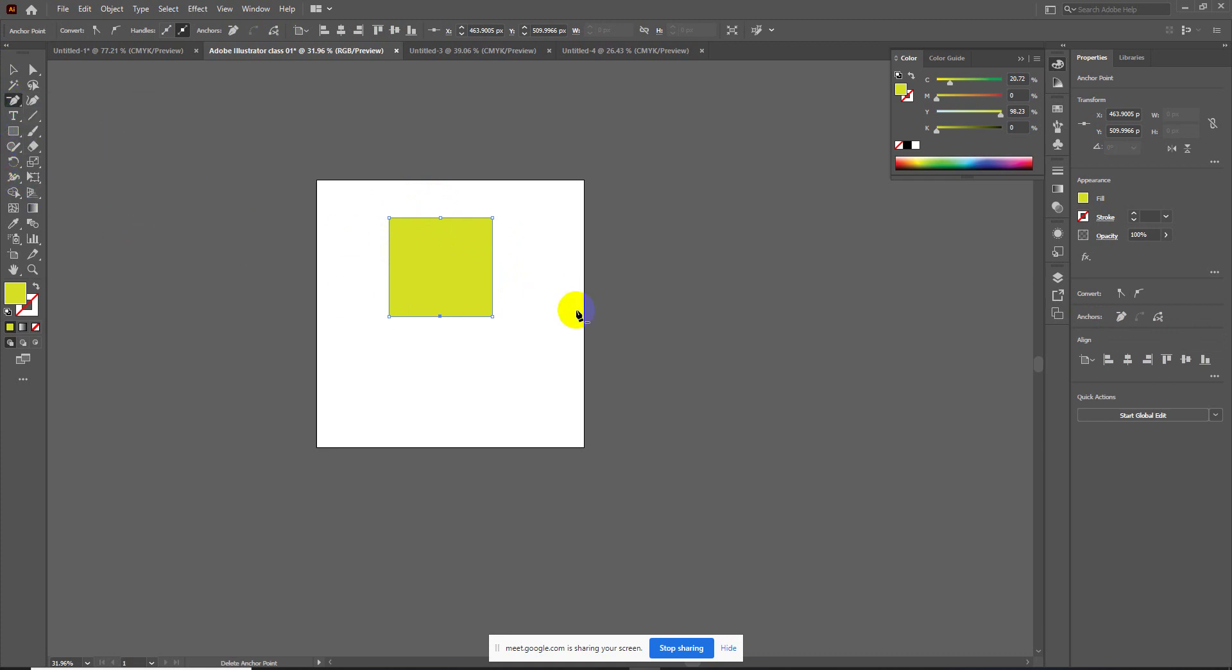
click(496, 317)
click(728, 358)
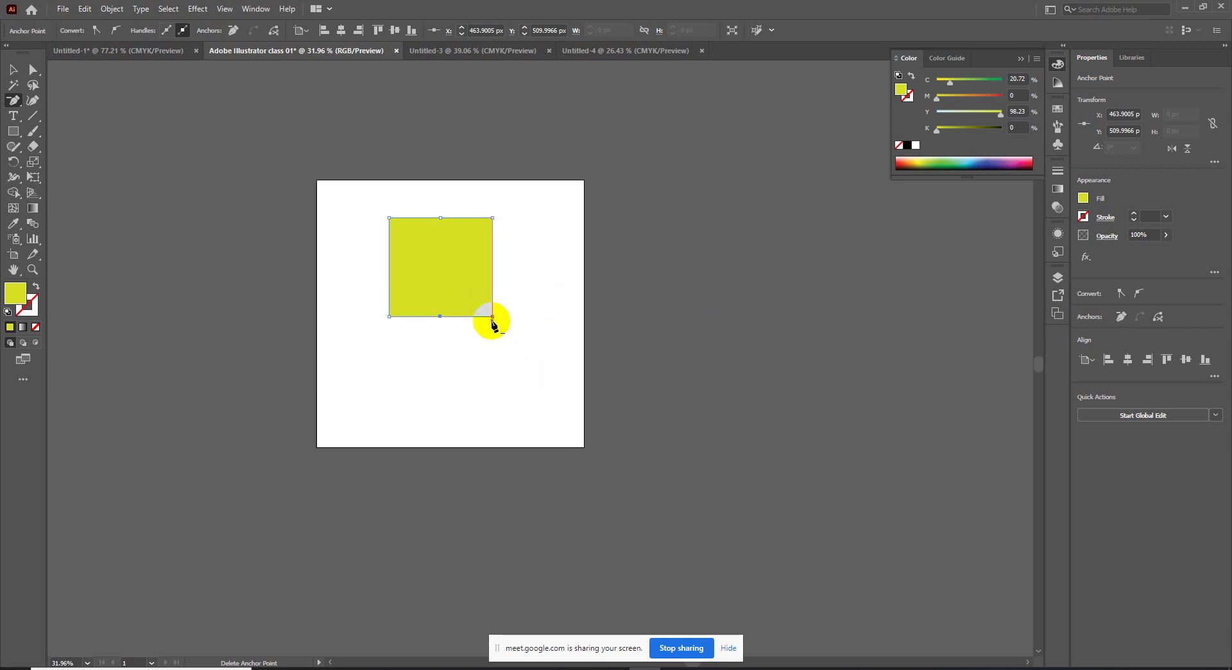
click(492, 317)
click(389, 316)
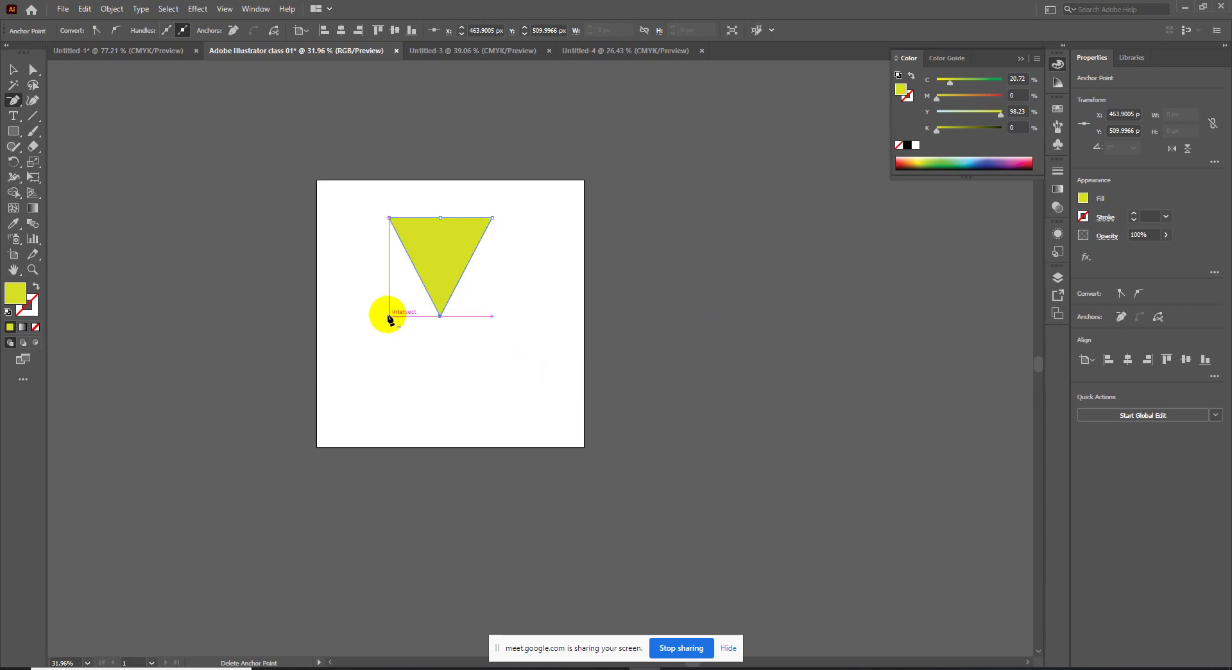
drag(11, 100, 95, 152)
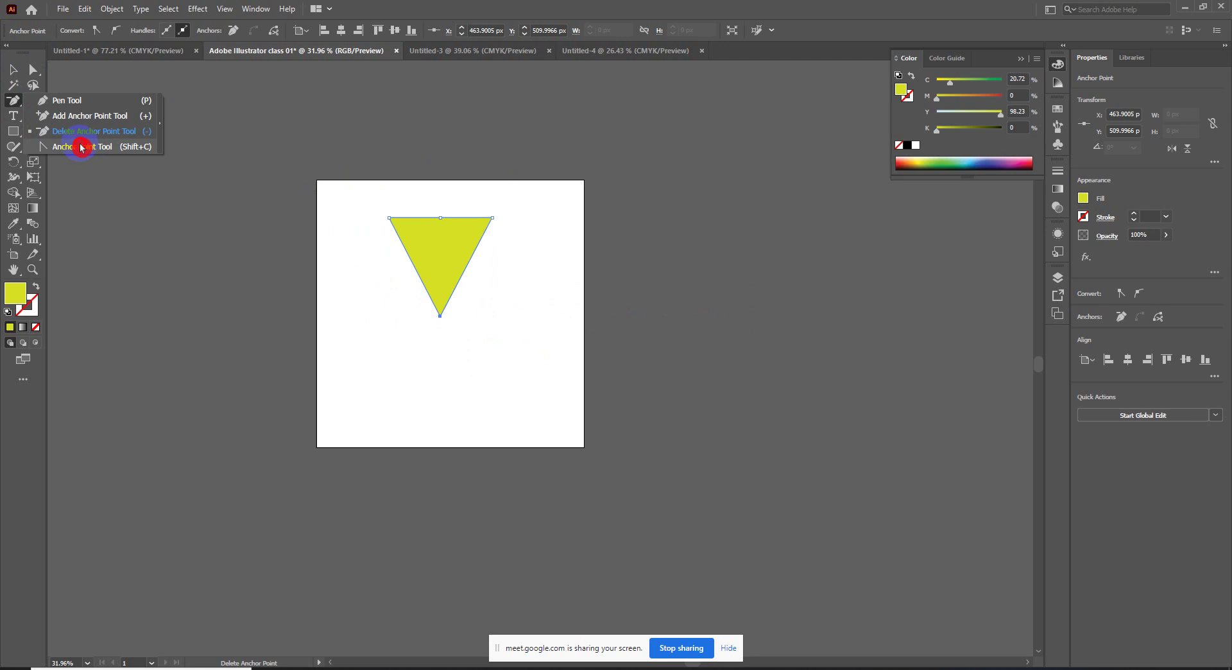
drag(81, 148, 81, 147)
drag(389, 218, 391, 179)
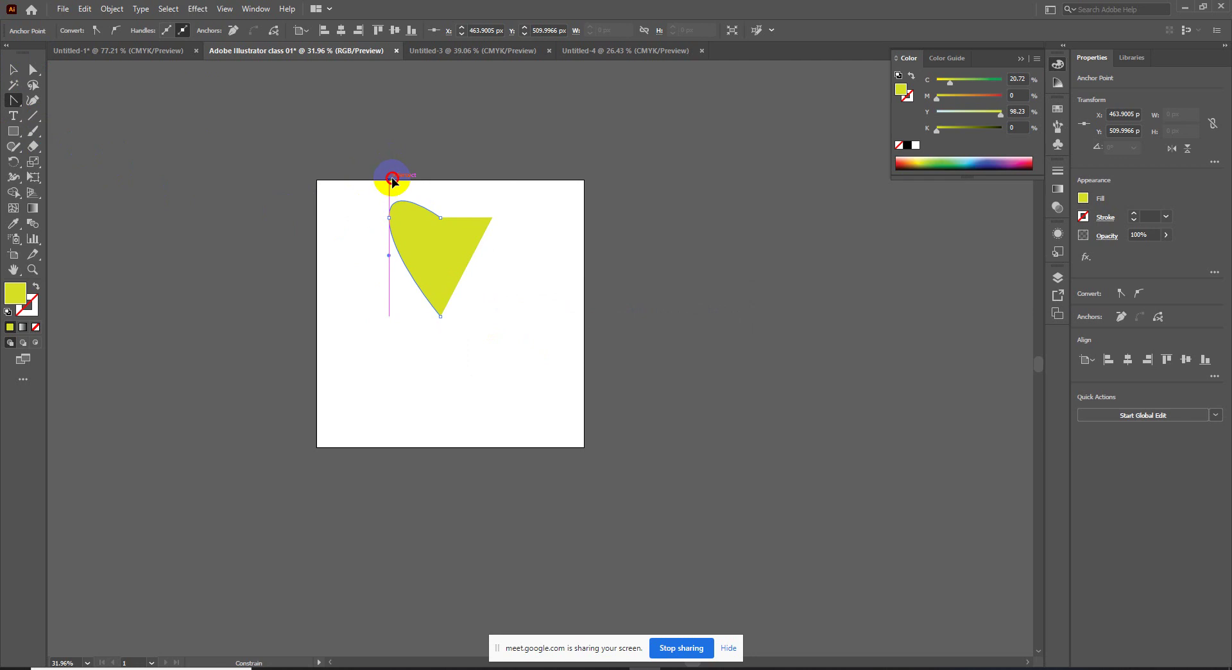
drag(493, 218, 501, 260)
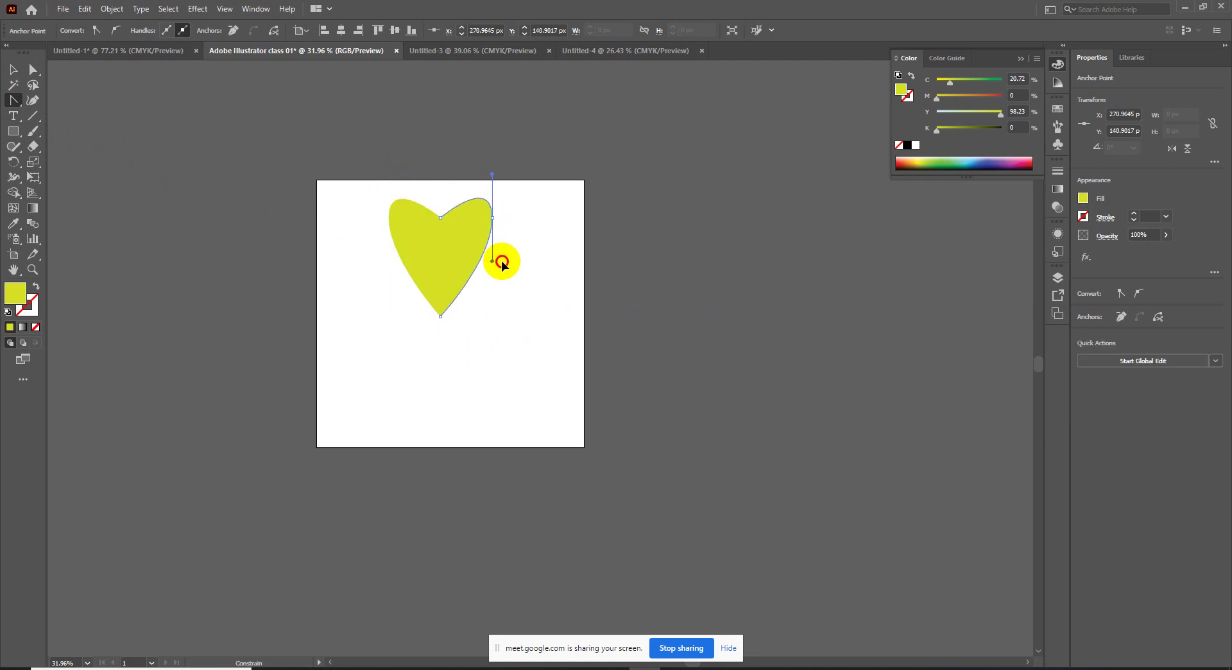
click(13, 69)
click(201, 137)
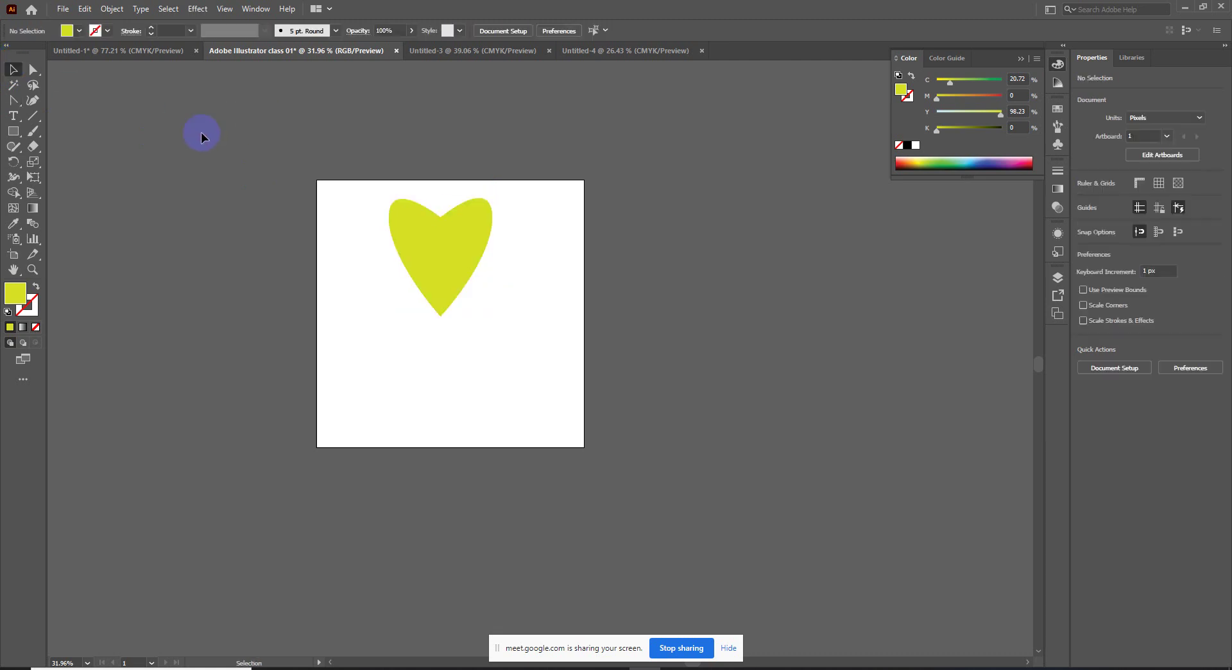
drag(457, 259, 472, 278)
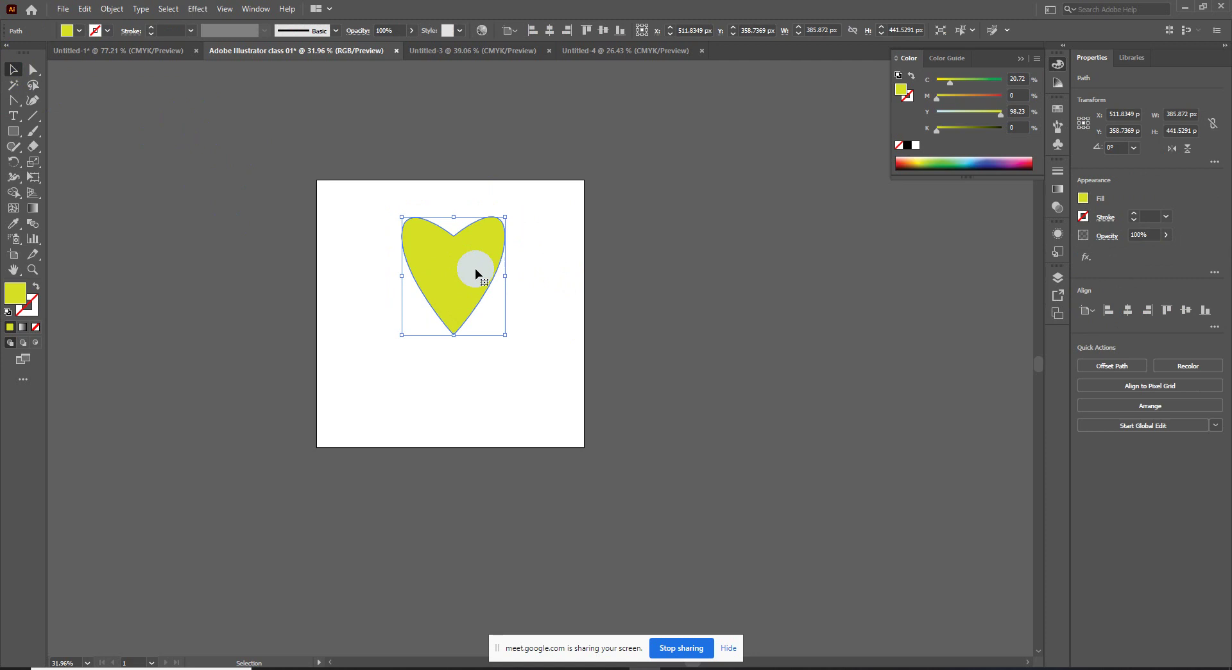
key(Delete)
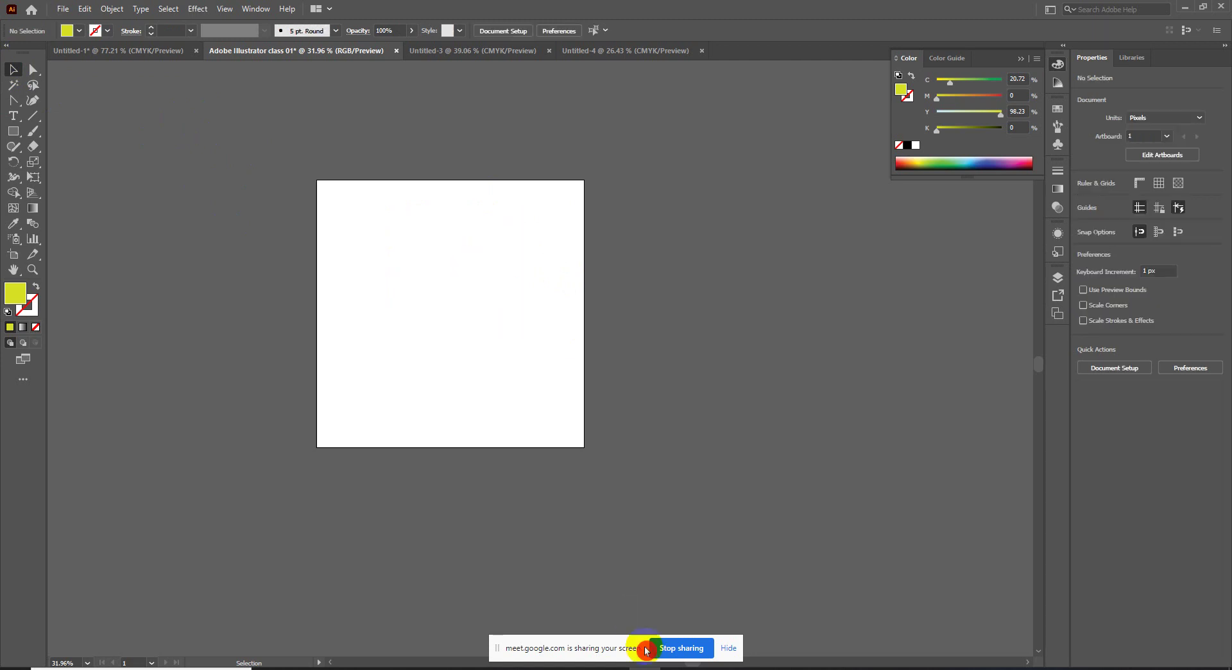
click(676, 668)
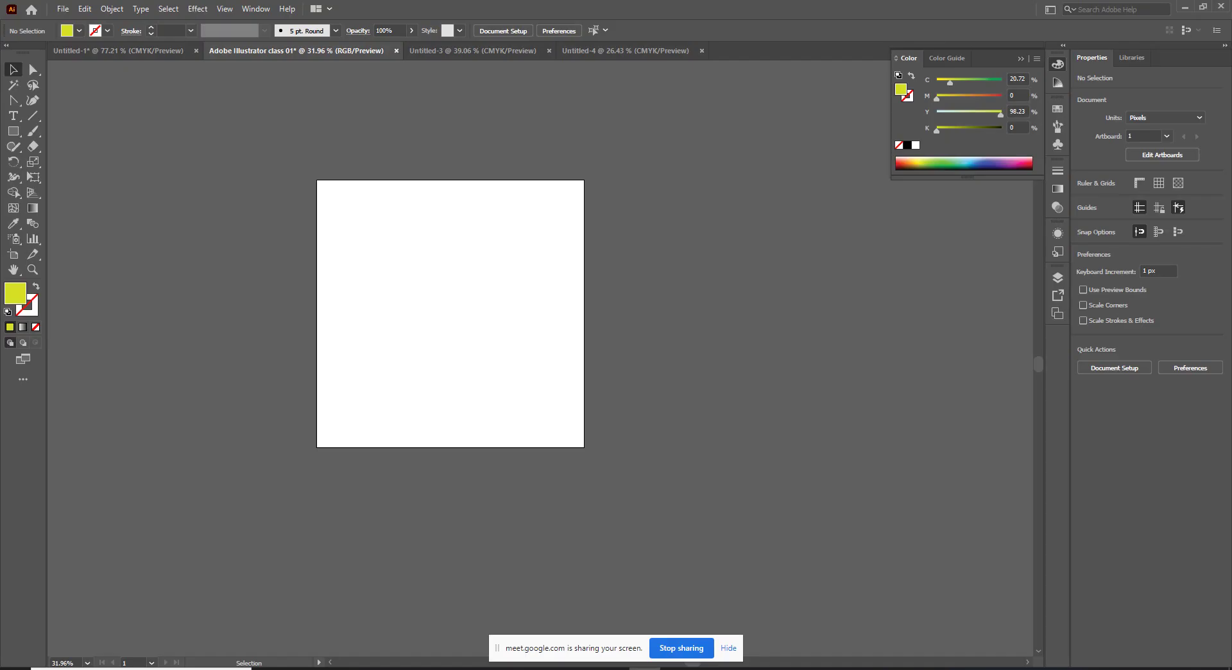
click(645, 669)
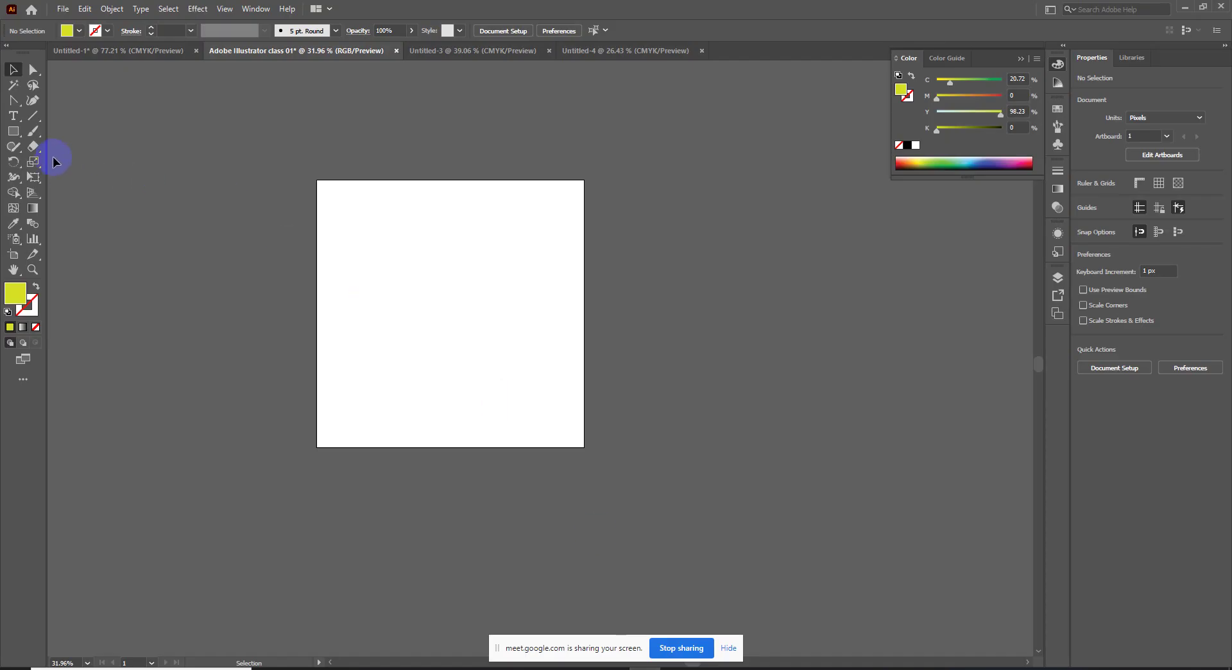
Step: Draw a yellow rectangle and an overlapping offset second rectangle coloured red
click(16, 137)
drag(379, 233, 509, 348)
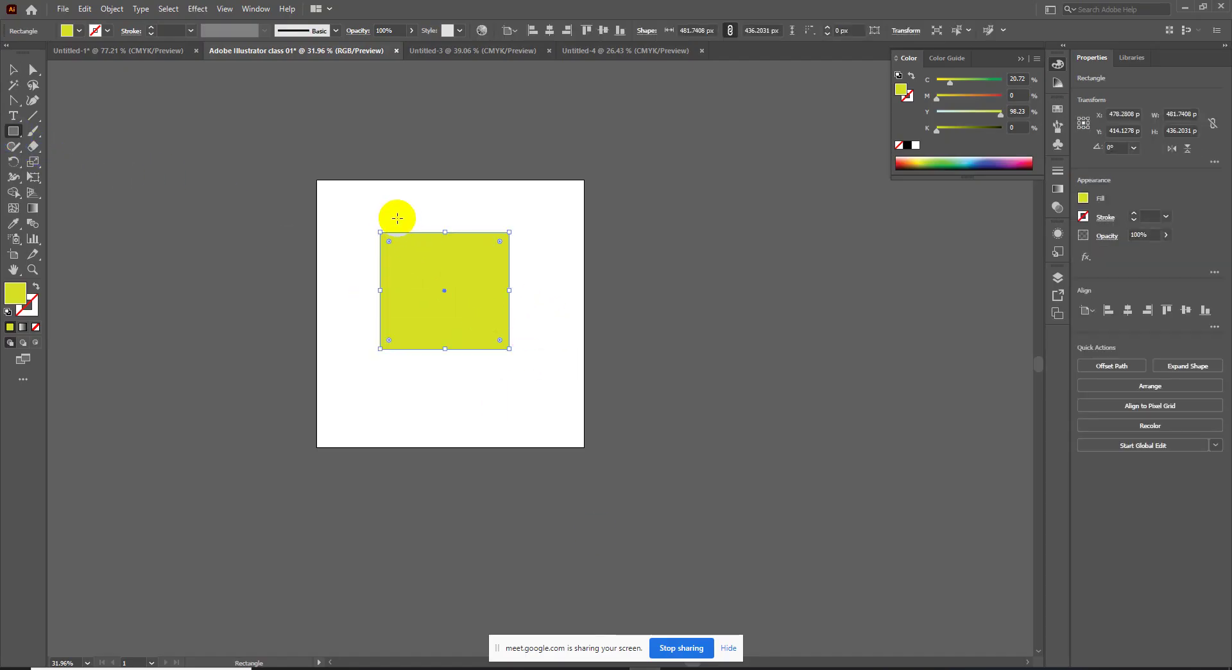
drag(398, 219, 538, 333)
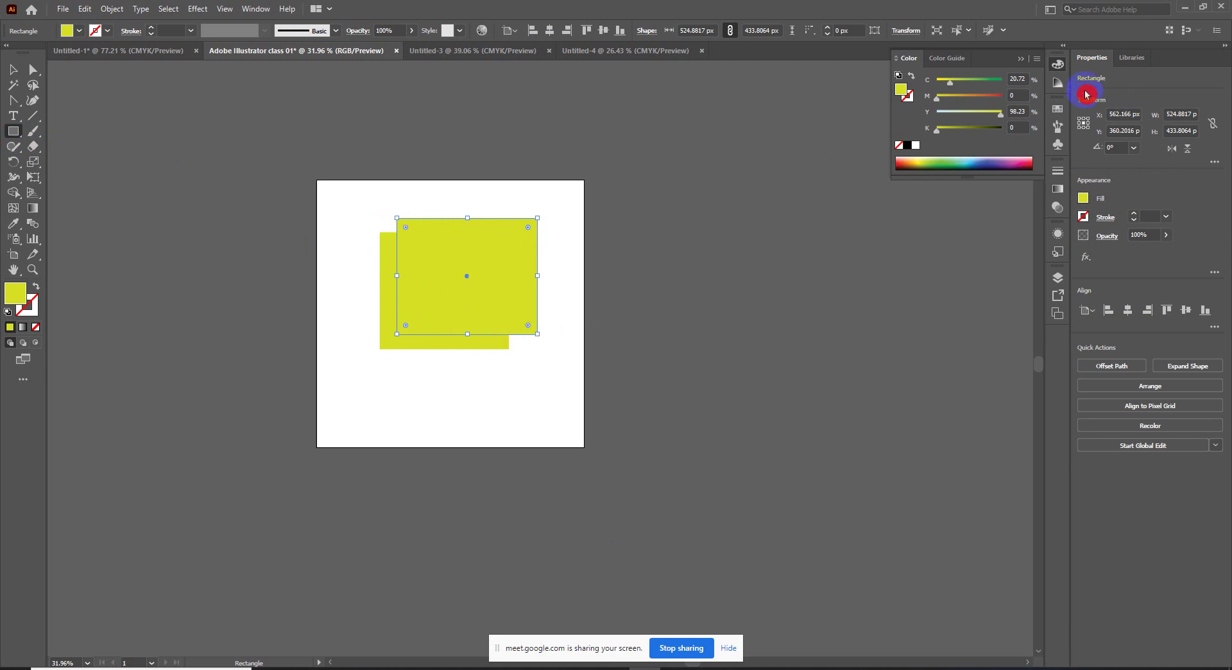
click(994, 99)
drag(994, 100, 1002, 98)
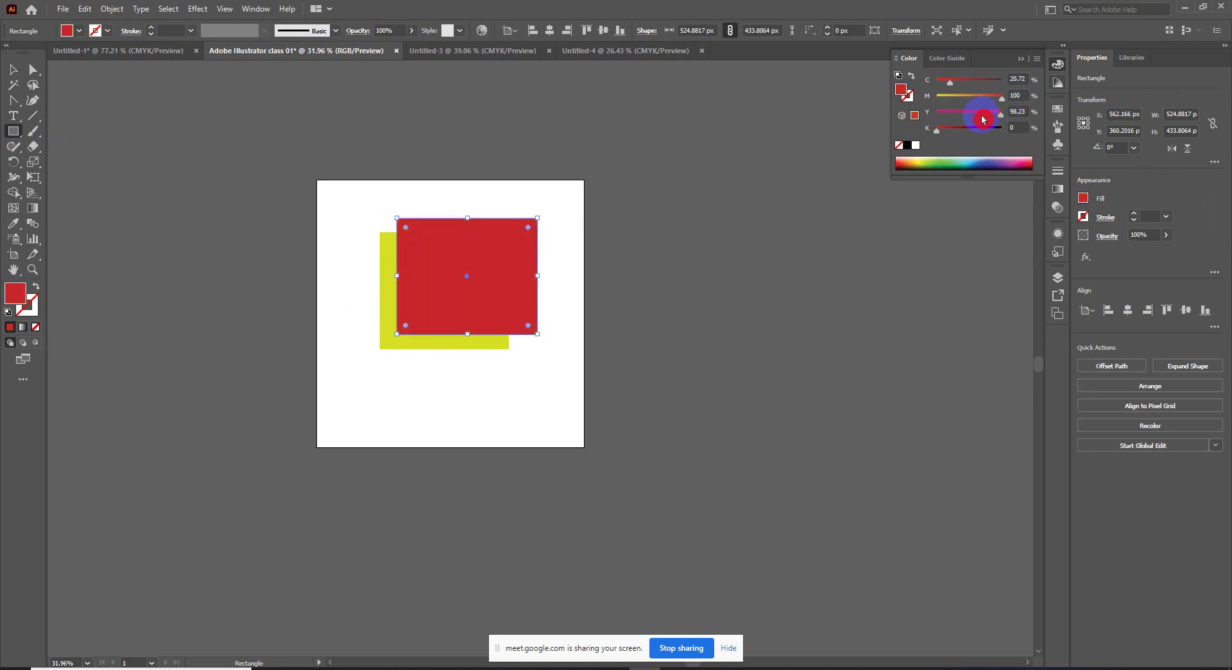
Step: Draw a green third rectangle and a fourth rectangle further up and right
drag(419, 206, 556, 317)
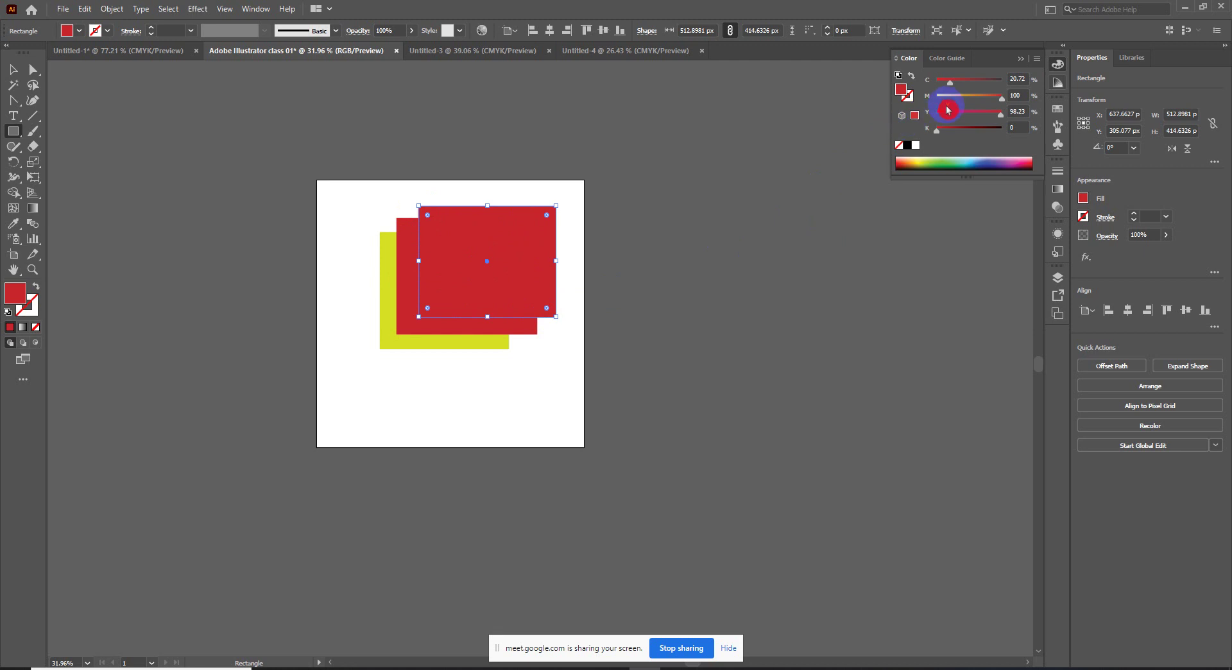
mouse_move(947, 103)
mouse_down()
mouse_move(938, 96)
mouse_move(988, 83)
mouse_up()
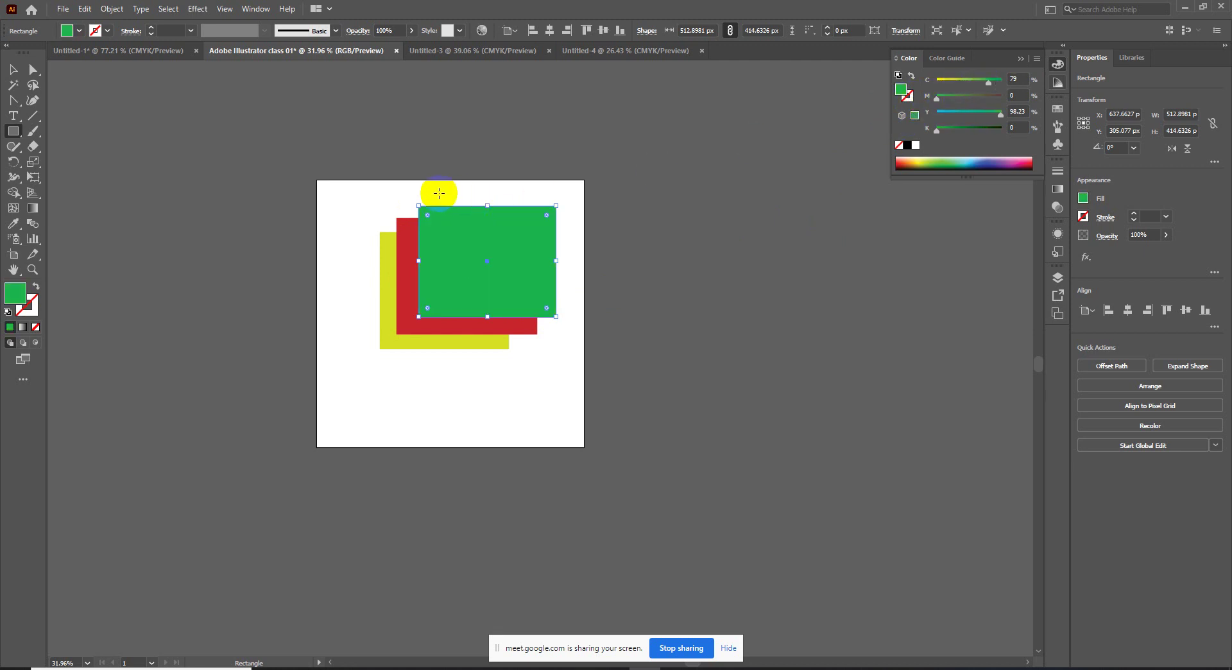
drag(437, 191, 569, 295)
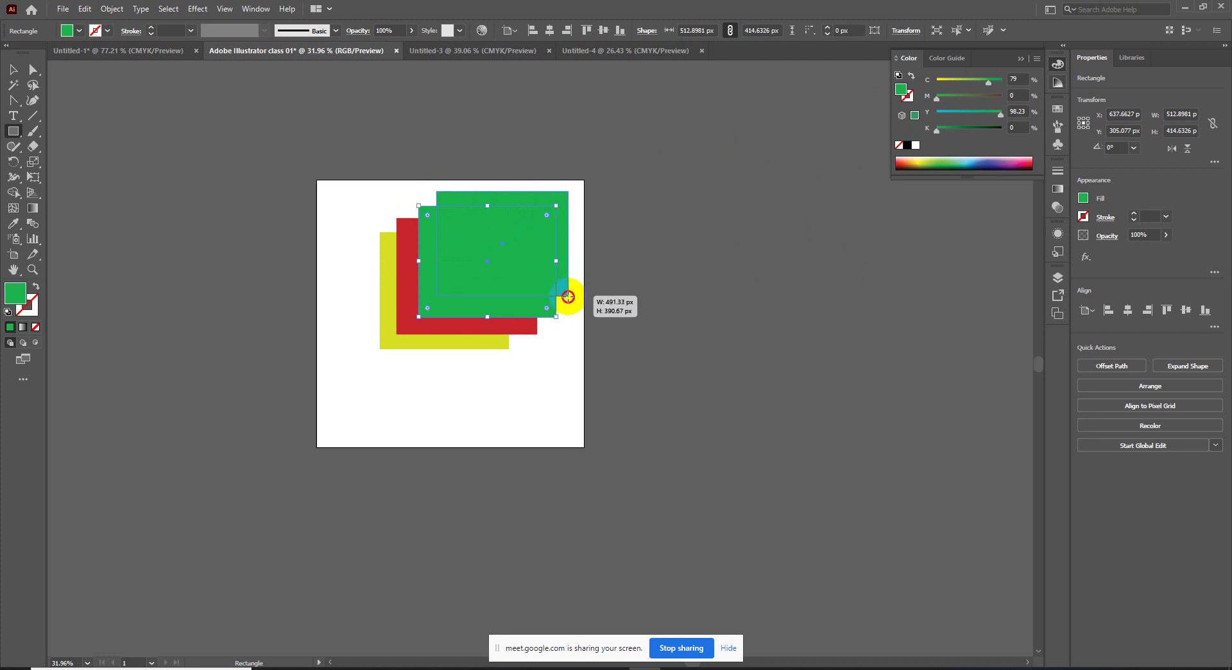
Step: Tune the fourth rectangle's CMYK sliders until it is blue
mouse_move(1000, 114)
mouse_down()
mouse_move(937, 114)
mouse_move(983, 128)
mouse_up()
click(985, 97)
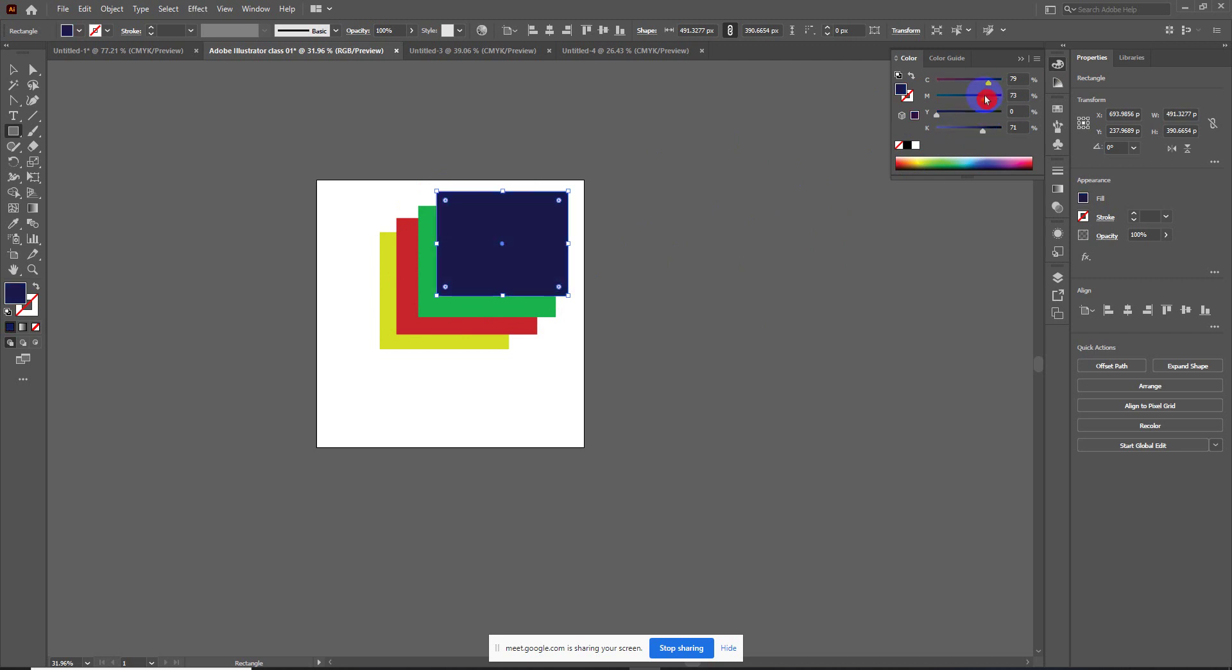
drag(963, 80, 940, 83)
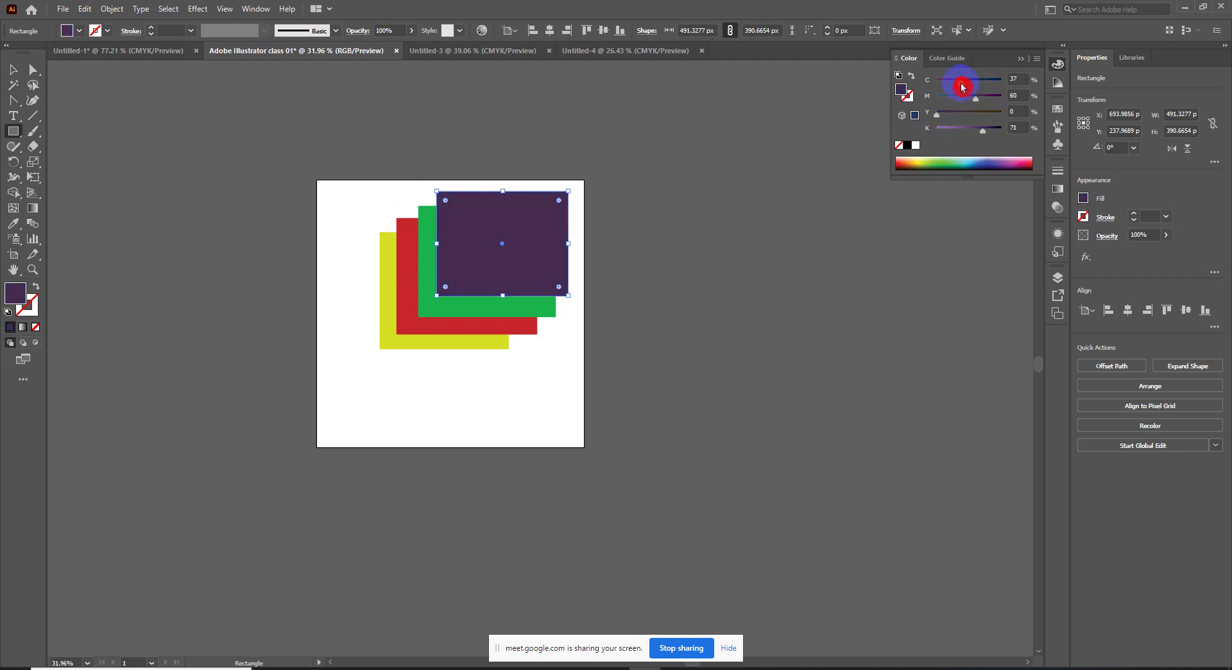
mouse_move(976, 99)
mouse_down()
mouse_move(937, 97)
mouse_move(1011, 80)
mouse_up()
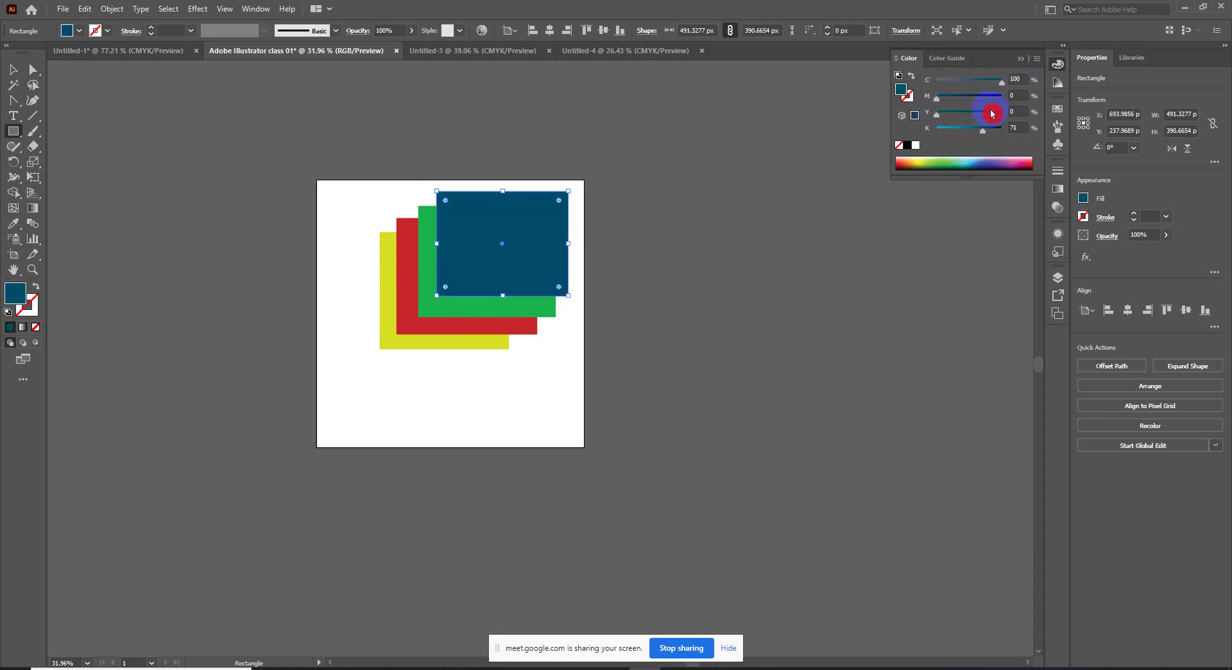
mouse_move(982, 131)
mouse_down()
mouse_move(948, 128)
mouse_move(965, 101)
mouse_move(943, 98)
mouse_move(963, 128)
mouse_up()
click(19, 78)
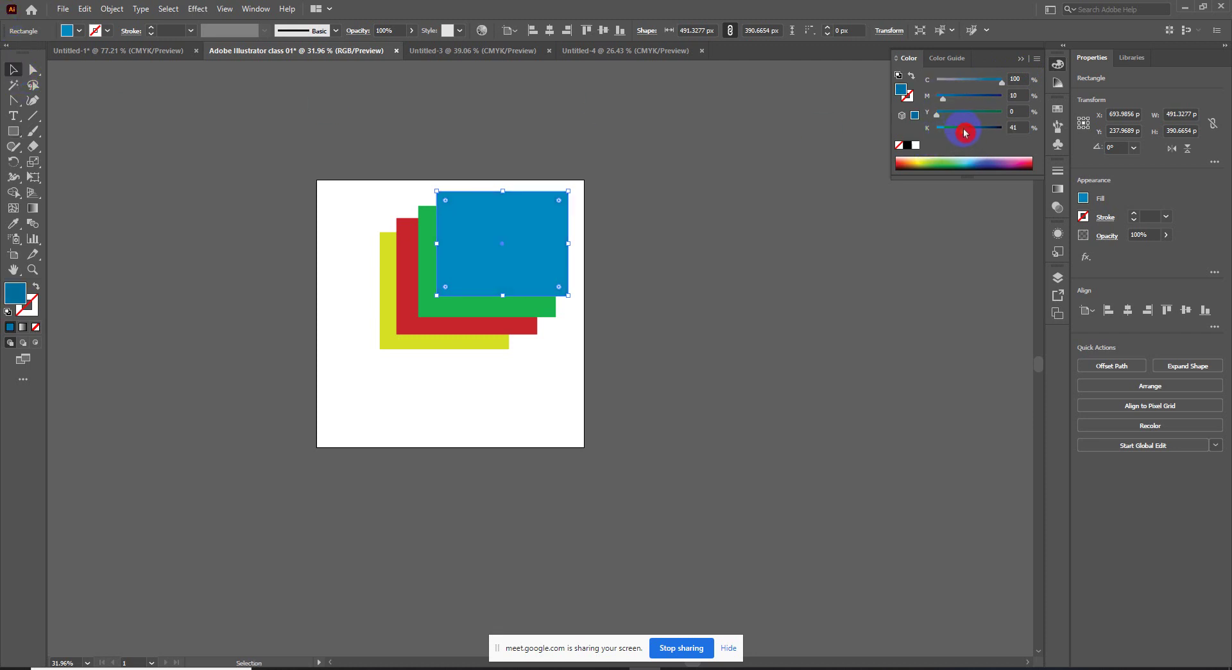
key(ctrl+z)
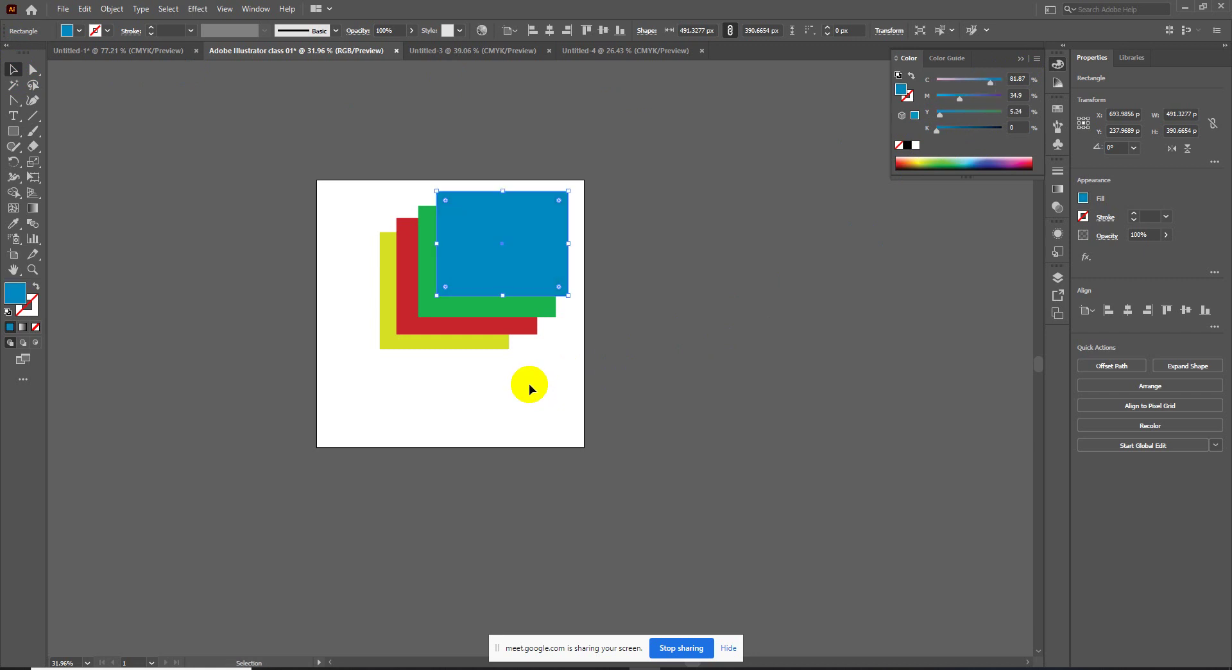
click(495, 354)
scroll(475, 411, up, 2)
click(507, 426)
click(467, 461)
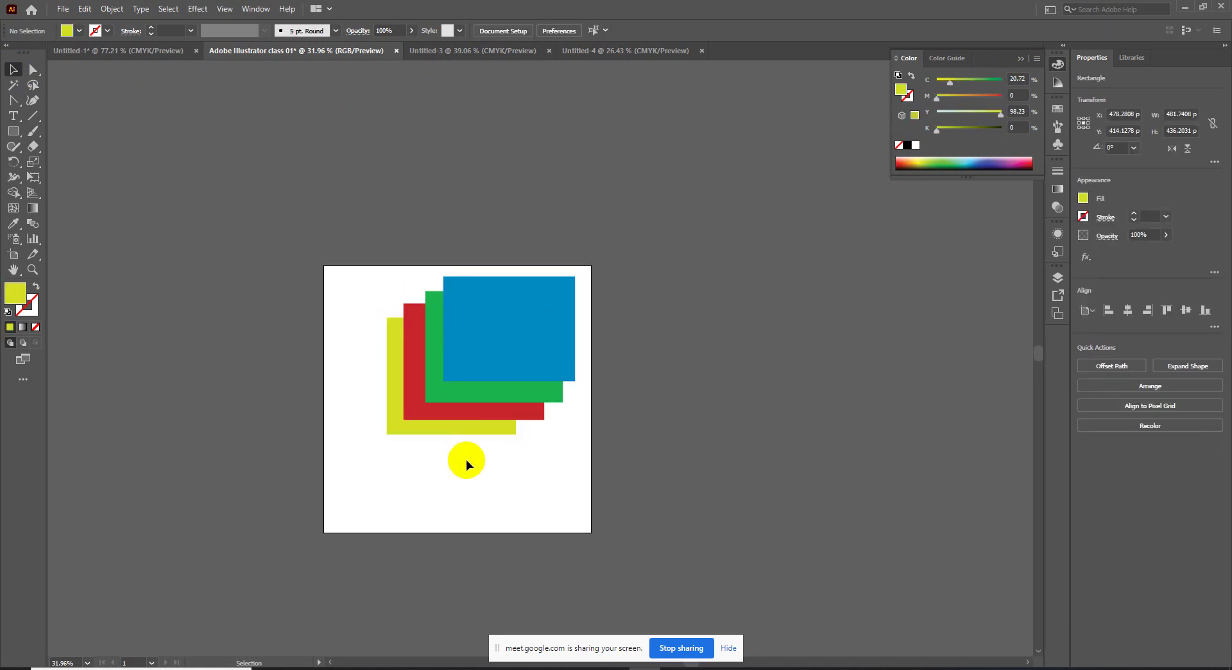
key(z)
mouse_move(487, 469)
mouse_down()
mouse_move(606, 434)
mouse_move(574, 501)
mouse_up()
key(v)
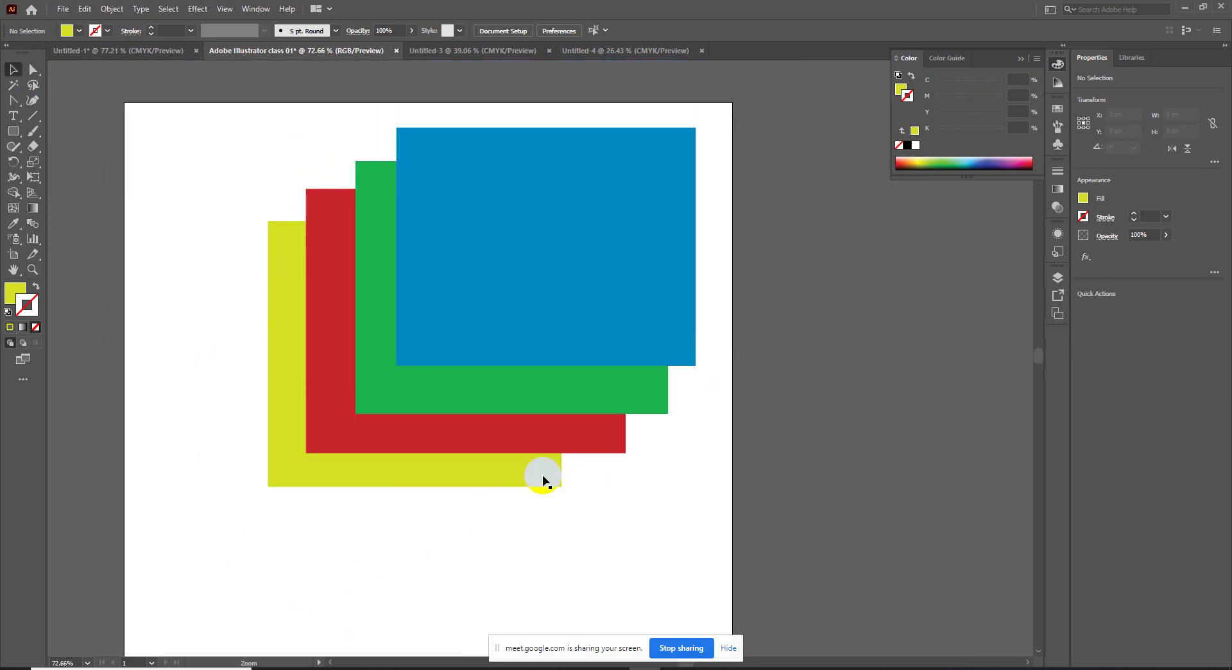
click(548, 479)
click(495, 420)
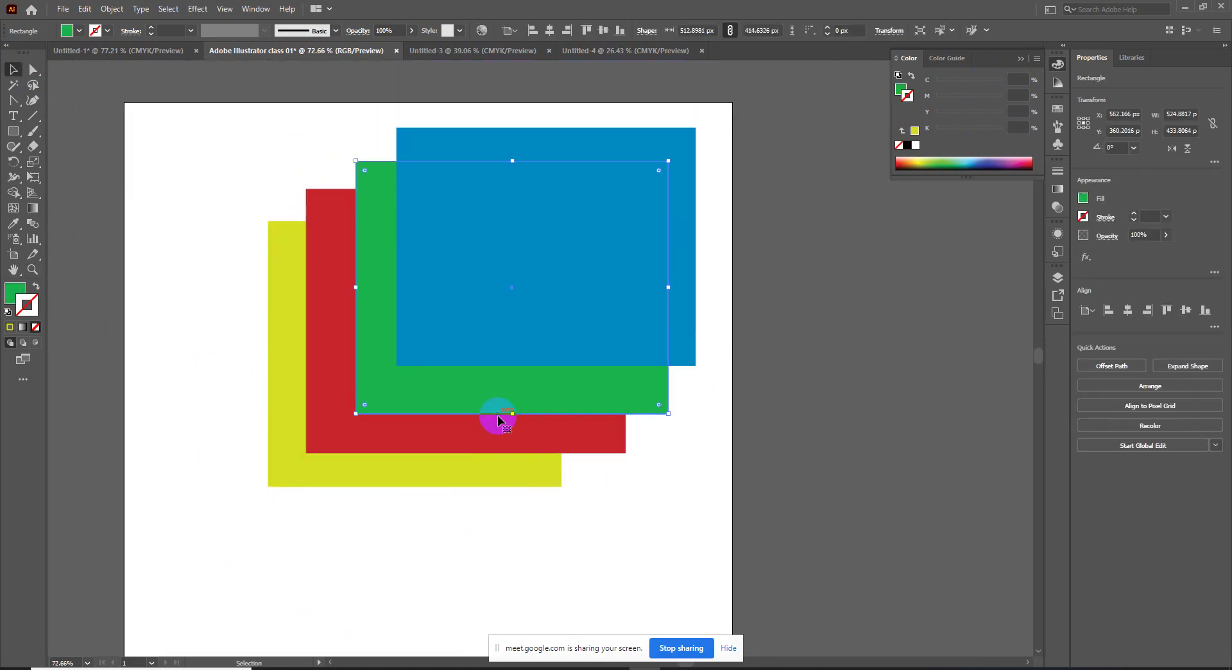
click(494, 318)
drag(555, 511, 533, 359)
drag(432, 317, 413, 411)
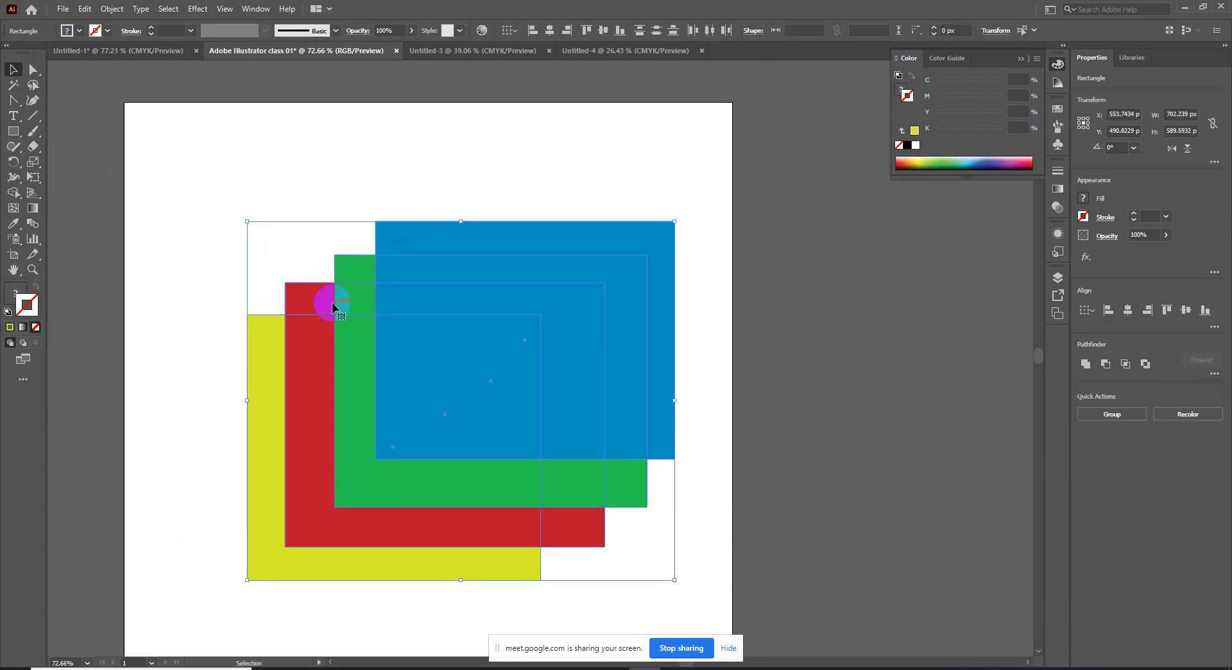
click(346, 229)
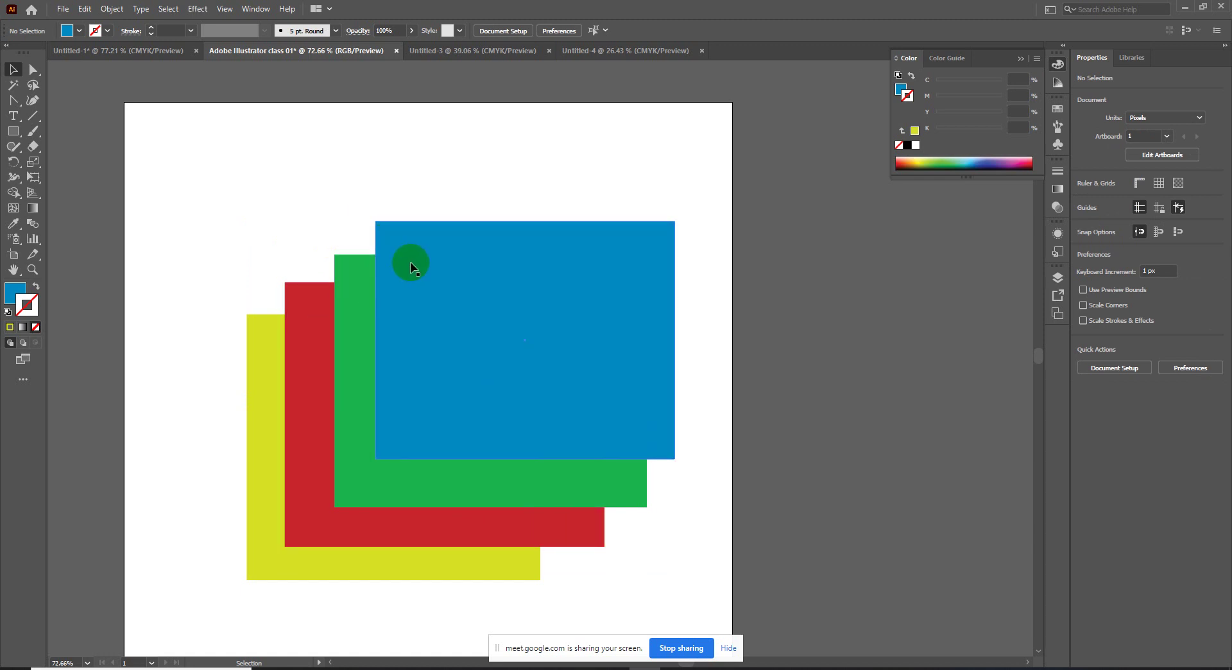
mouse_move(202, 287)
mouse_down()
mouse_move(413, 440)
mouse_move(561, 286)
mouse_up()
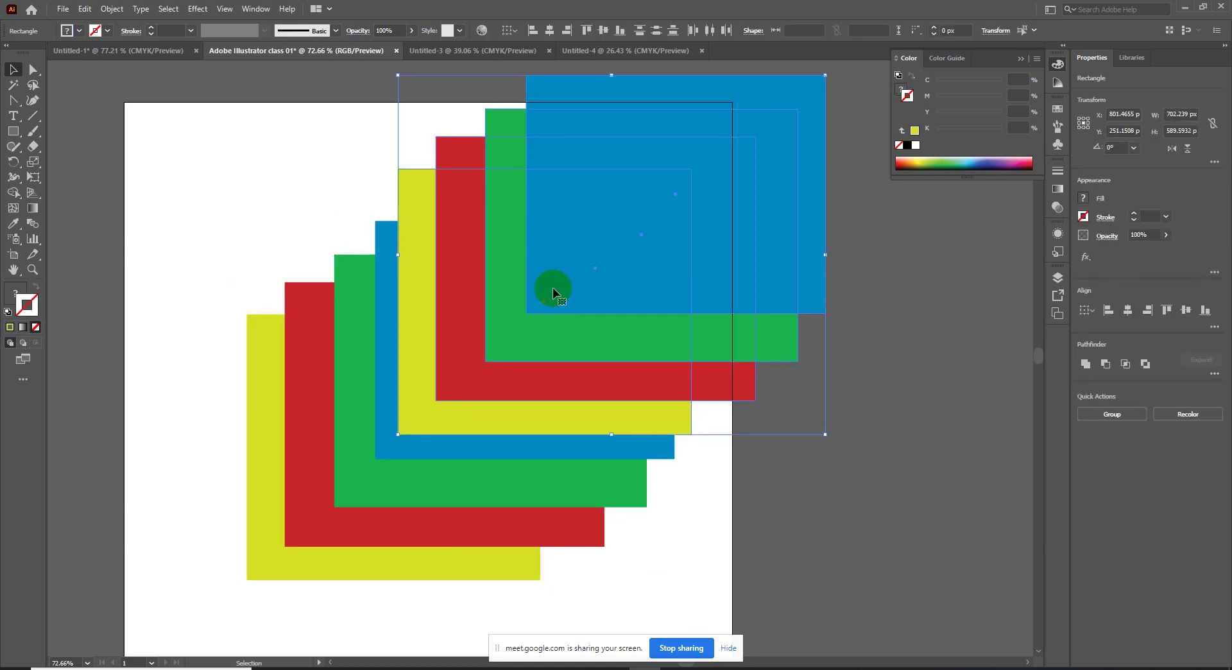
key(ctrl+z)
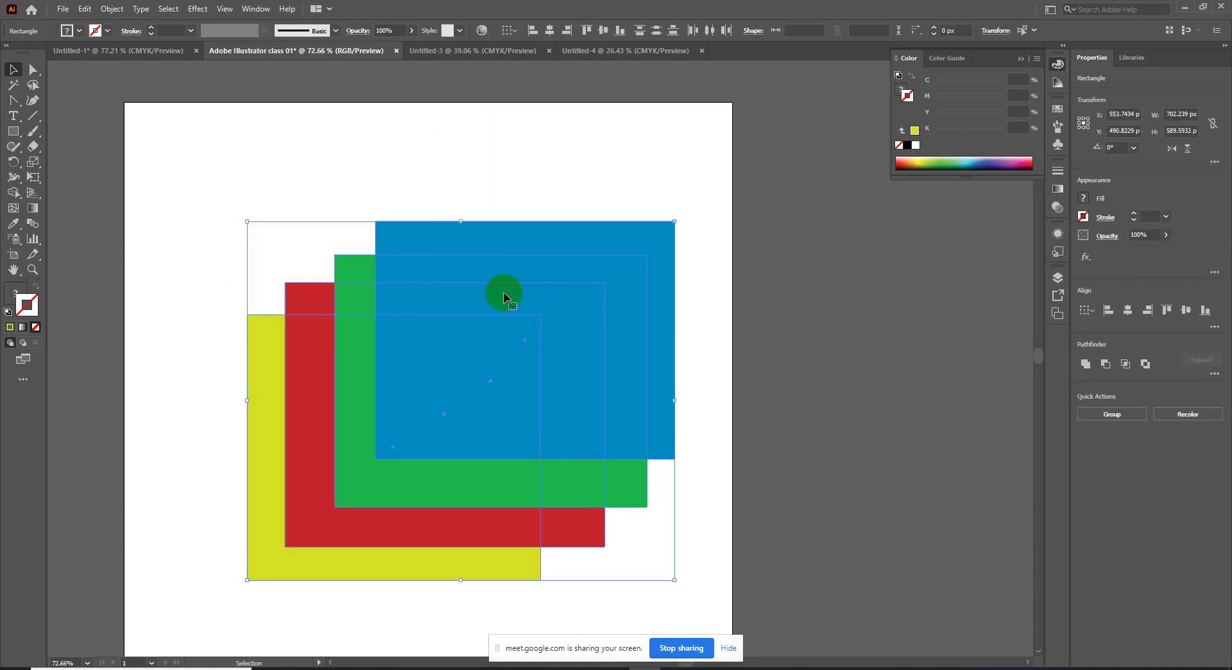
click(341, 244)
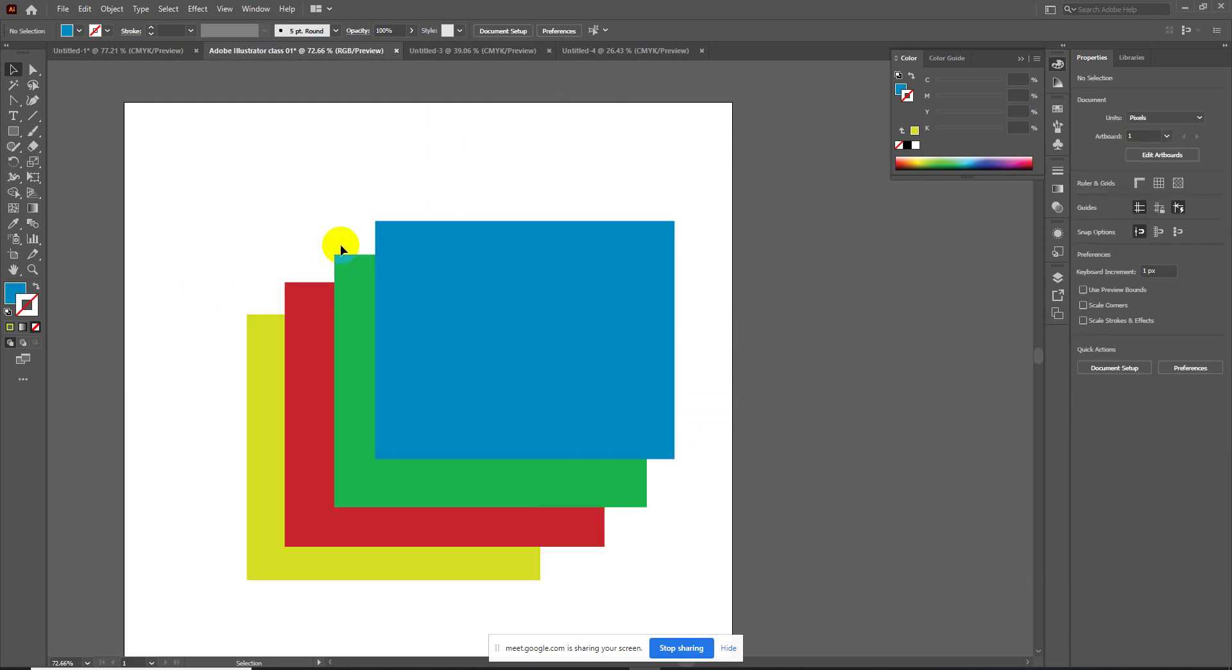
click(337, 282)
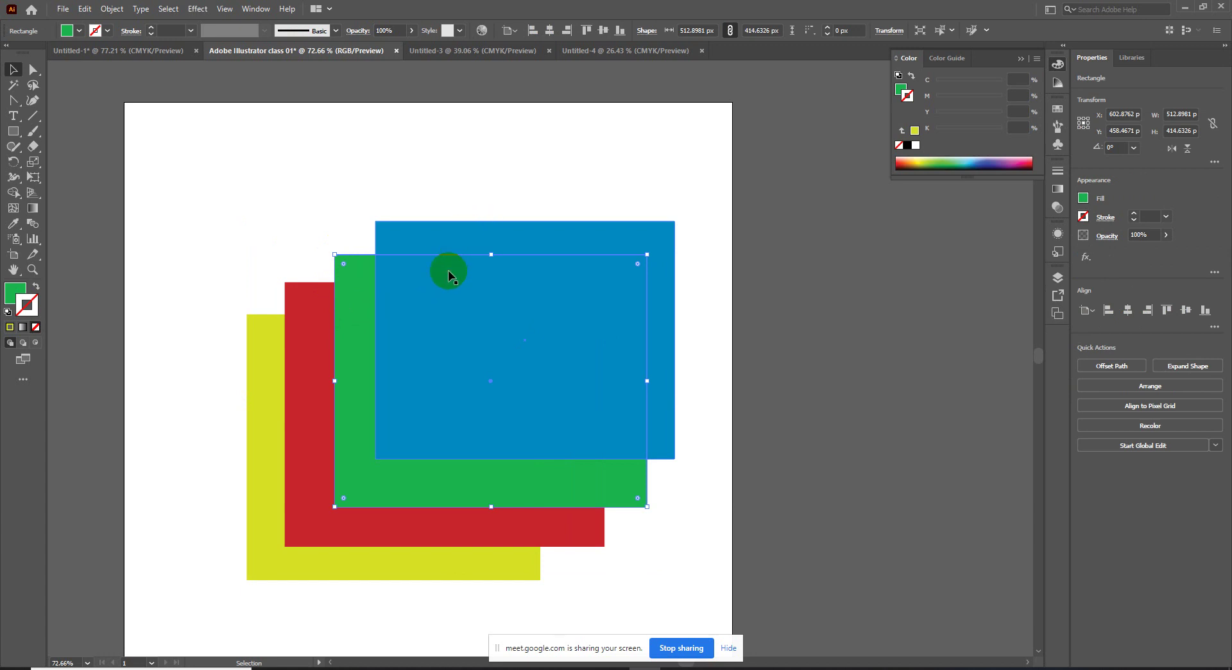
click(260, 422)
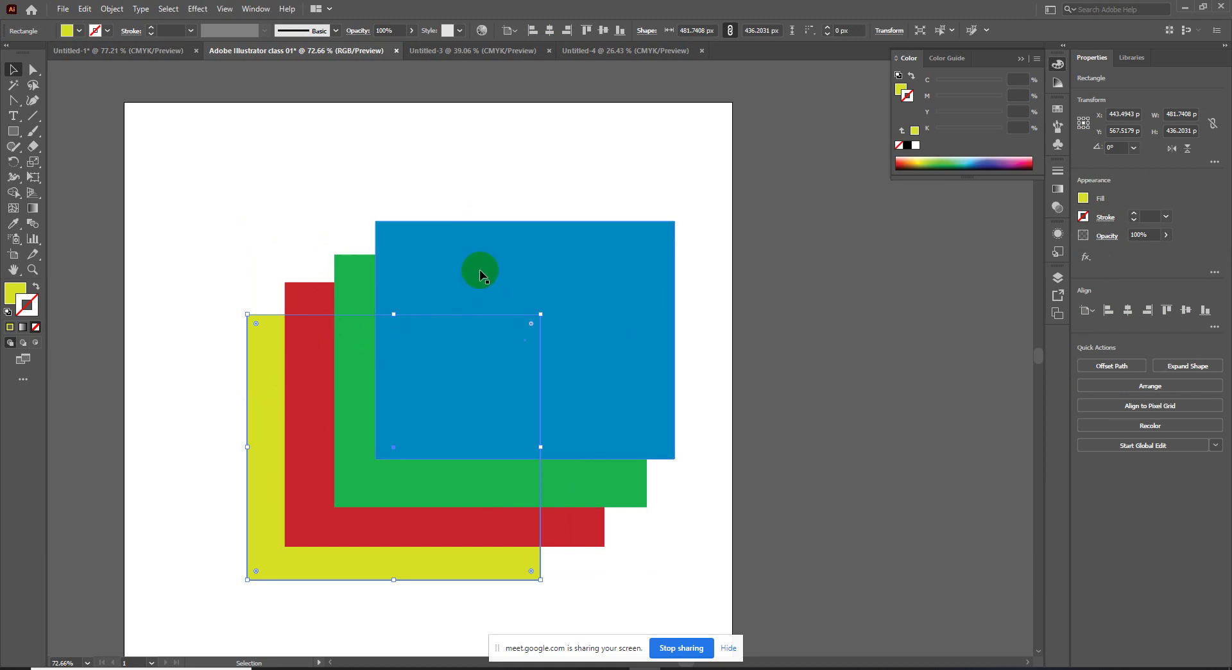
scroll(475, 271, down, 1)
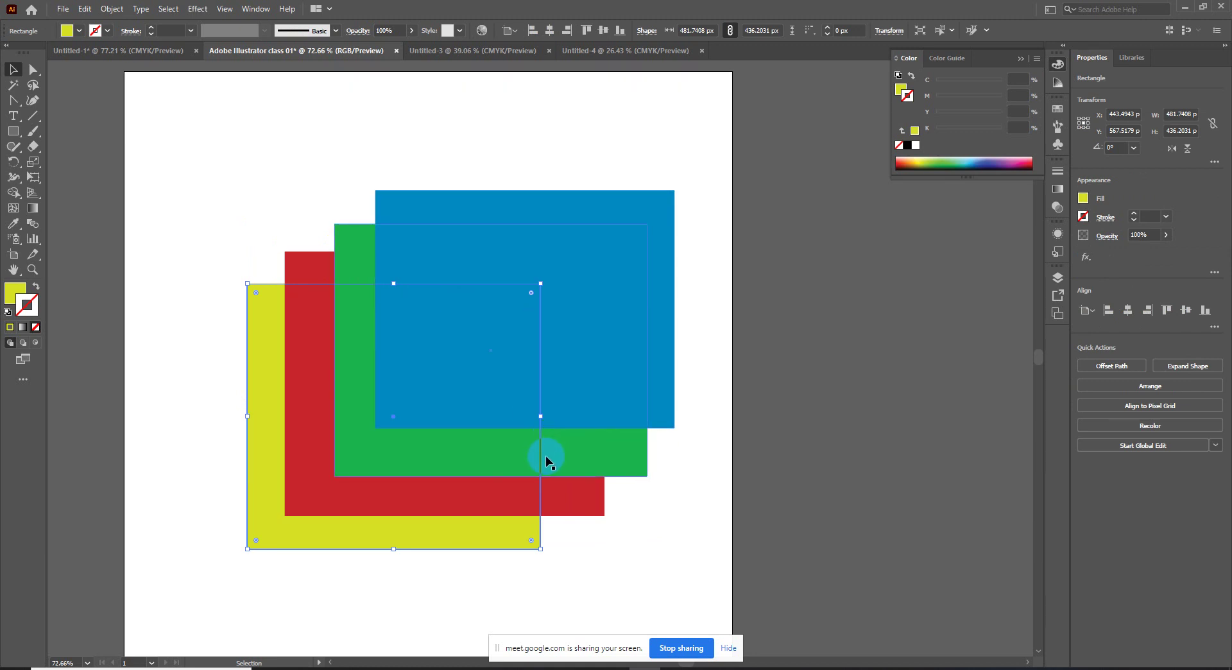
click(565, 353)
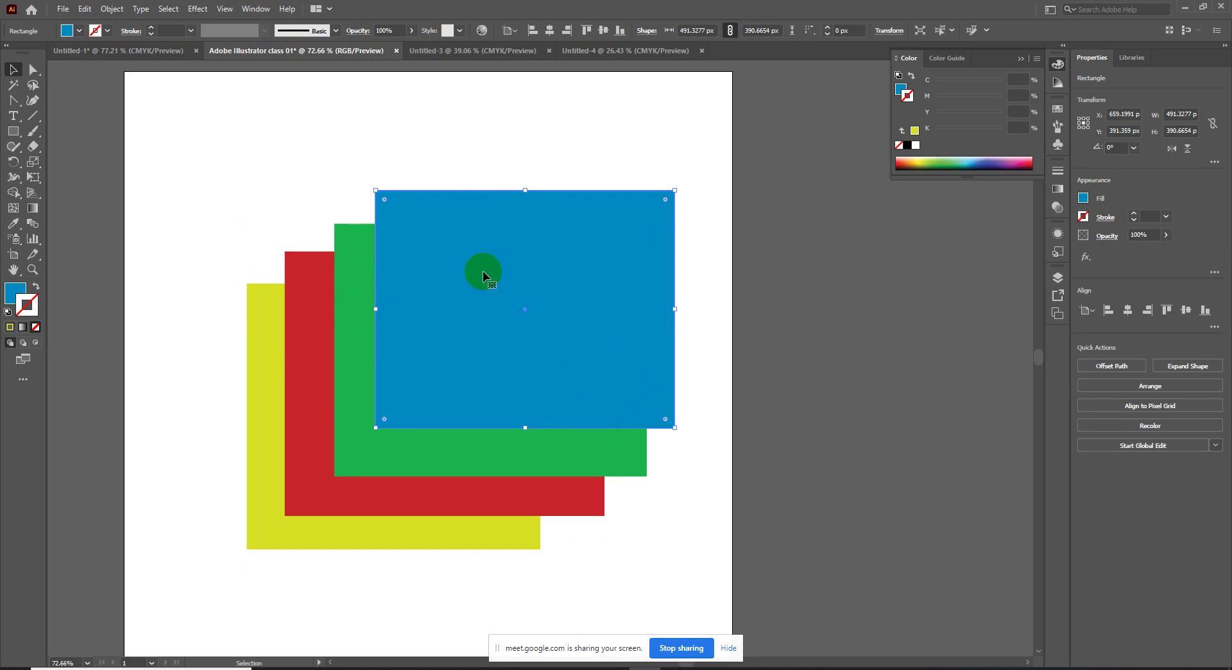
Step: Bring the yellow rectangle to the front and move it up and right
right_click(481, 275)
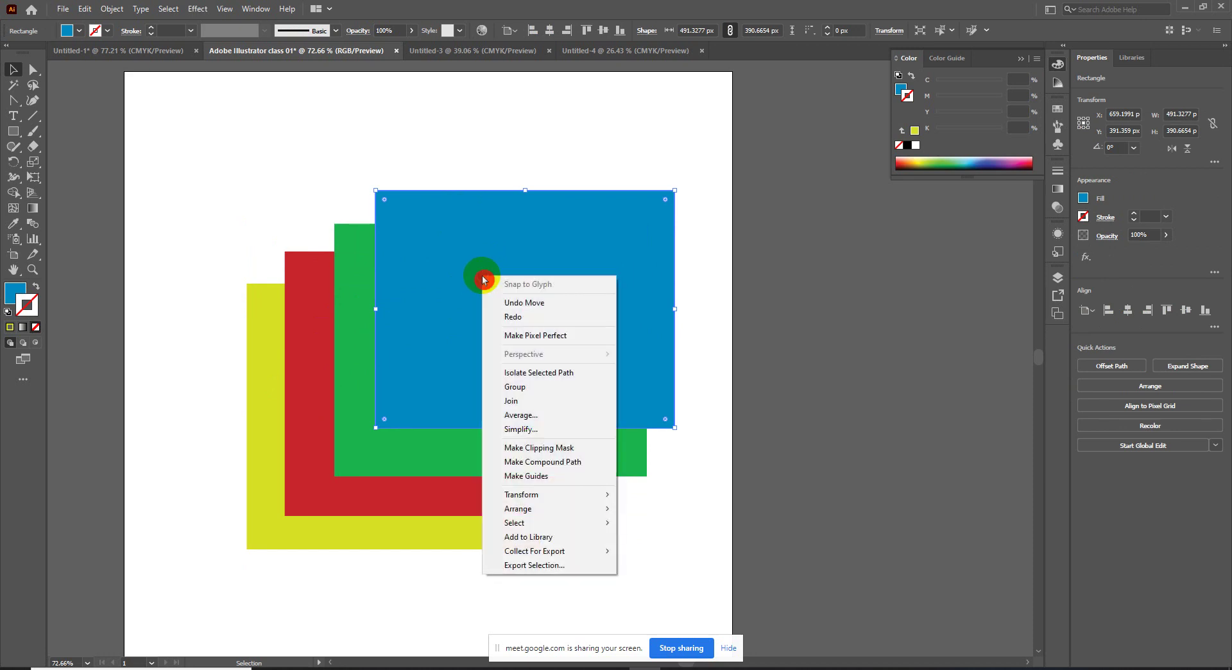
mouse_move(540, 508)
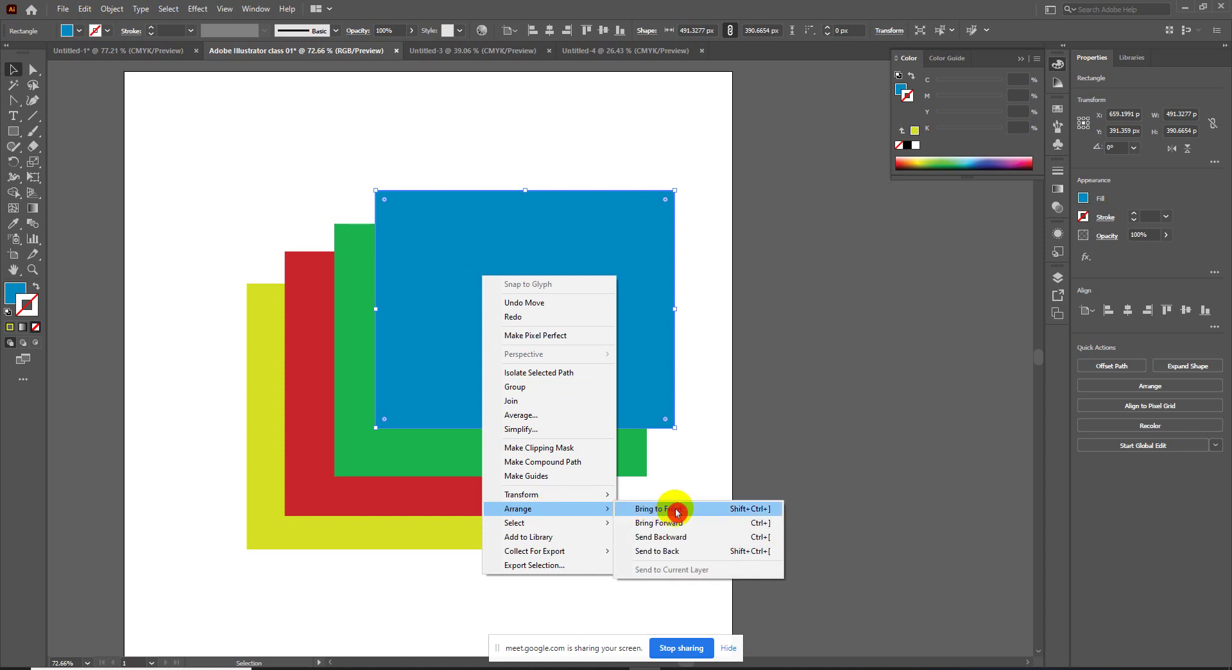
click(705, 487)
click(503, 542)
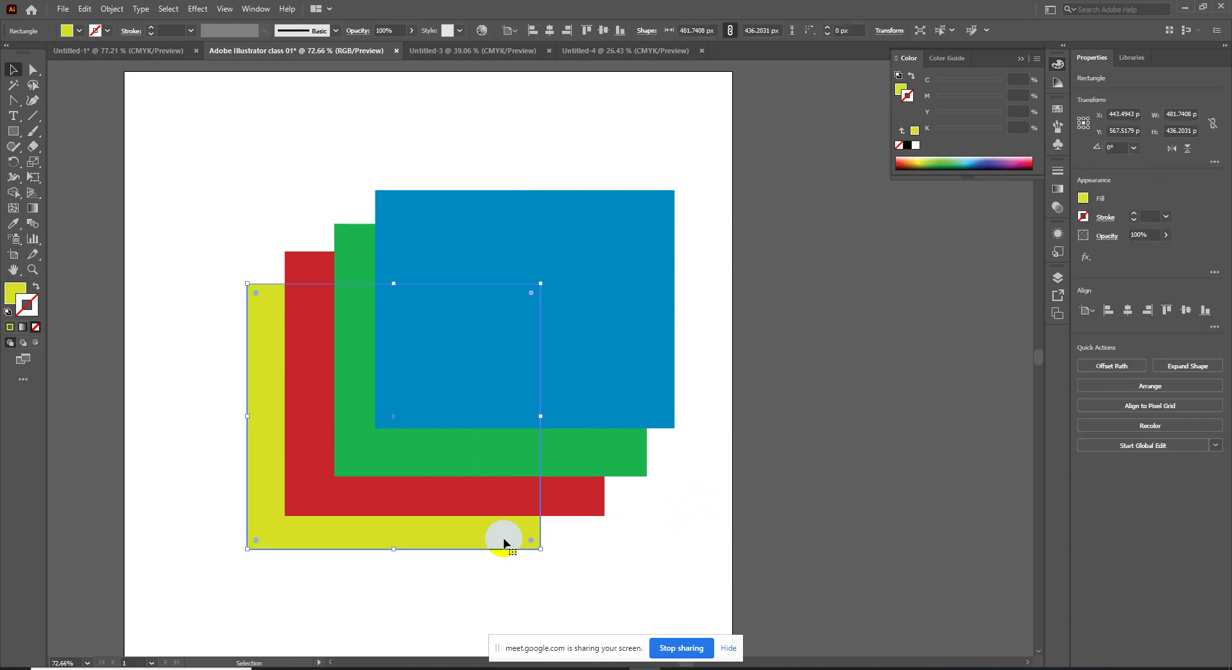
right_click(505, 542)
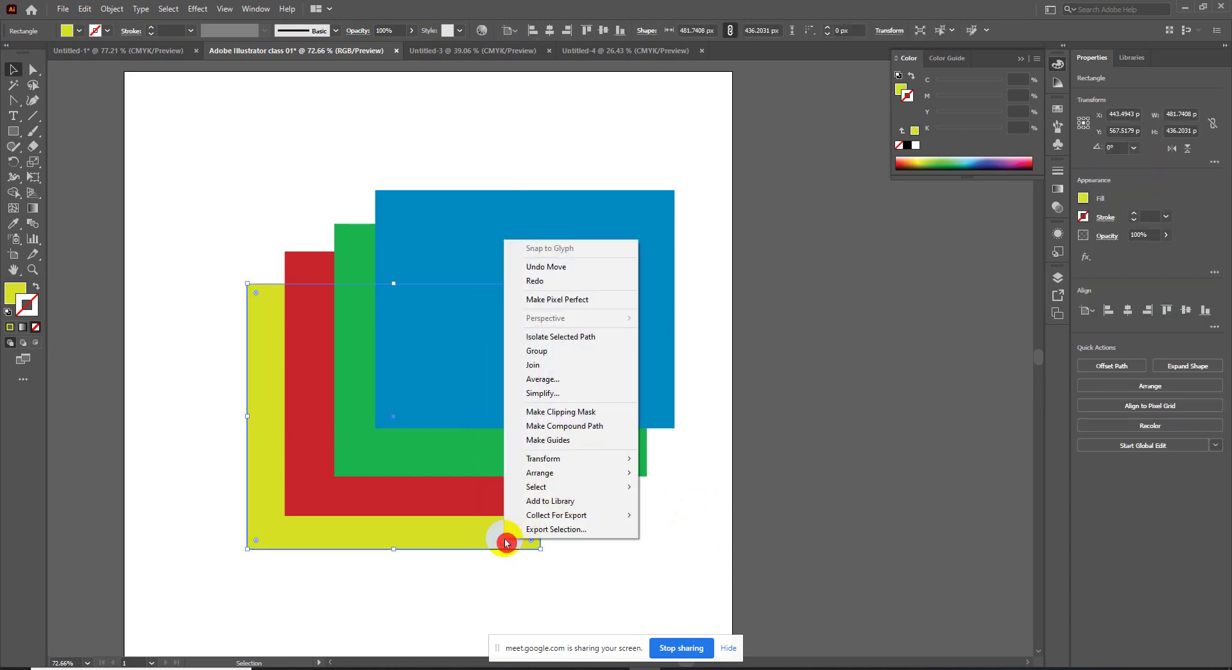
mouse_move(540, 472)
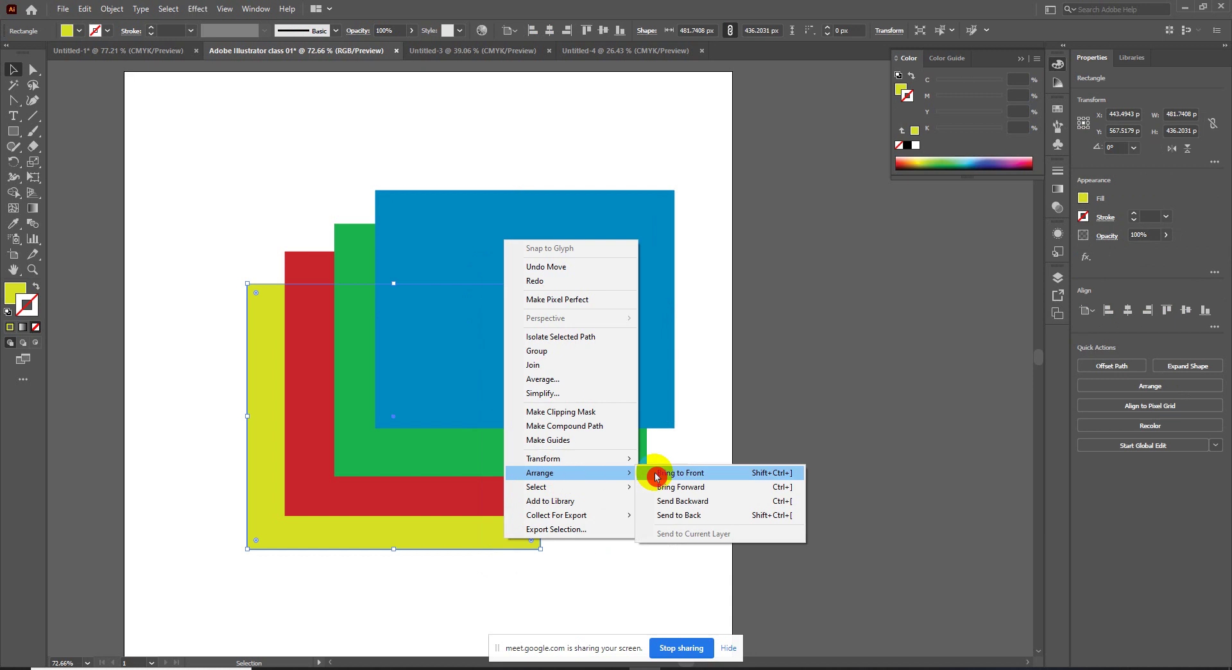
click(674, 472)
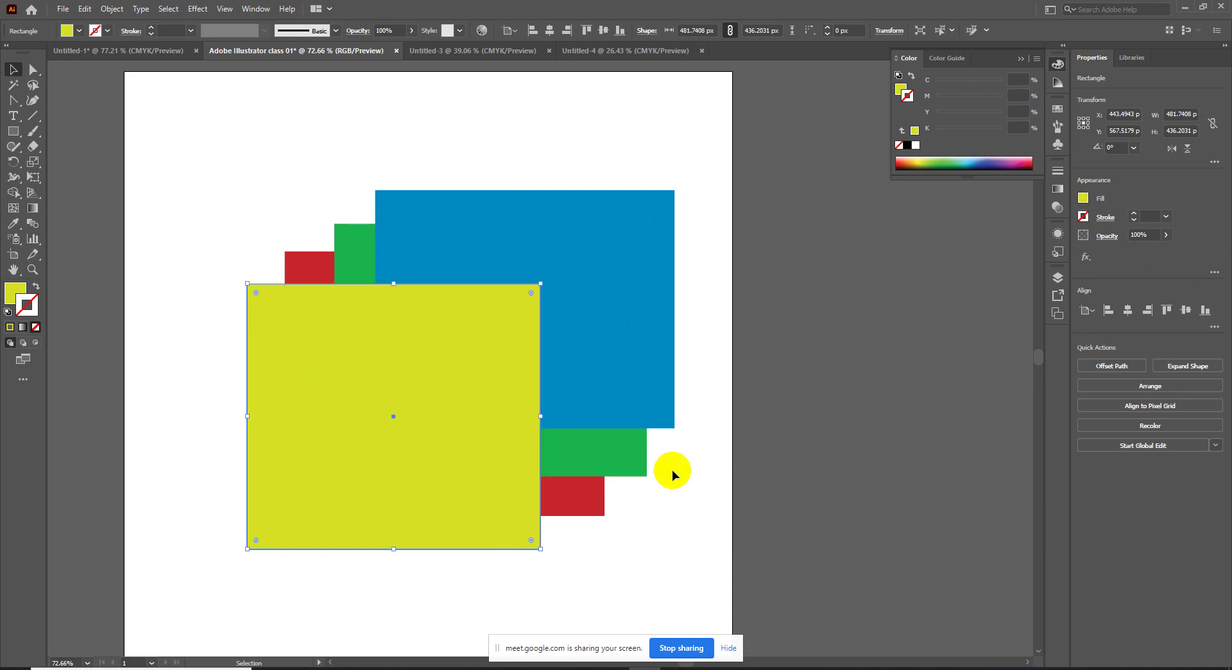
mouse_move(428, 460)
mouse_down()
mouse_move(562, 344)
mouse_move(580, 283)
mouse_up()
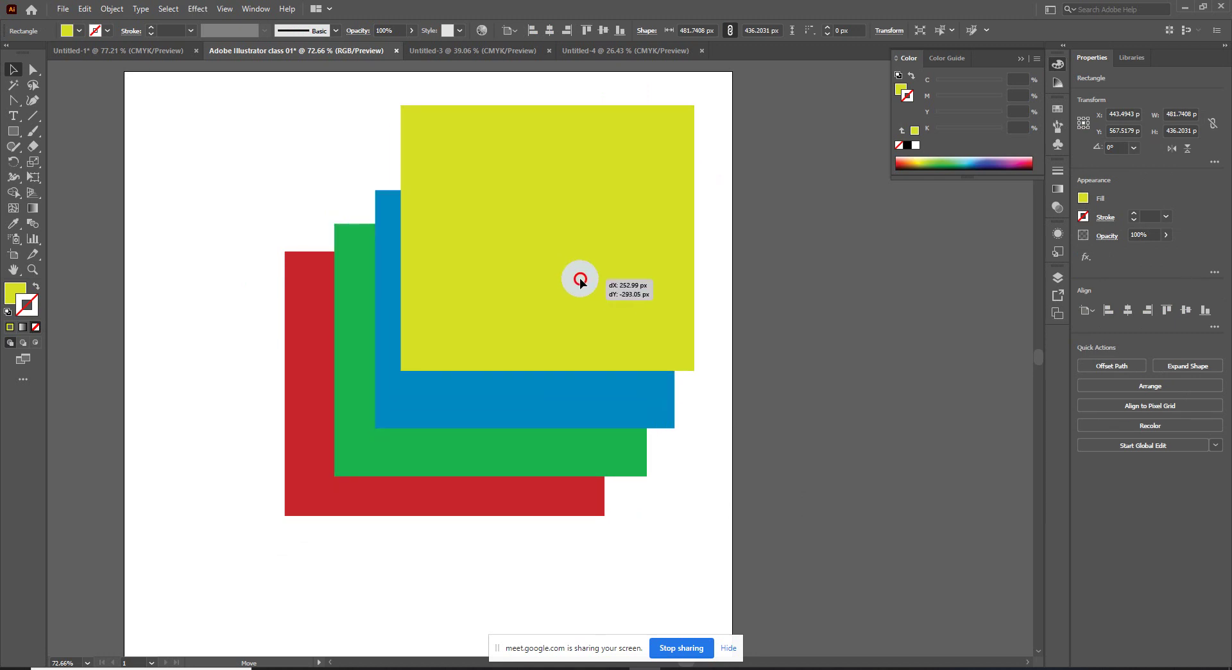
drag(581, 282, 593, 303)
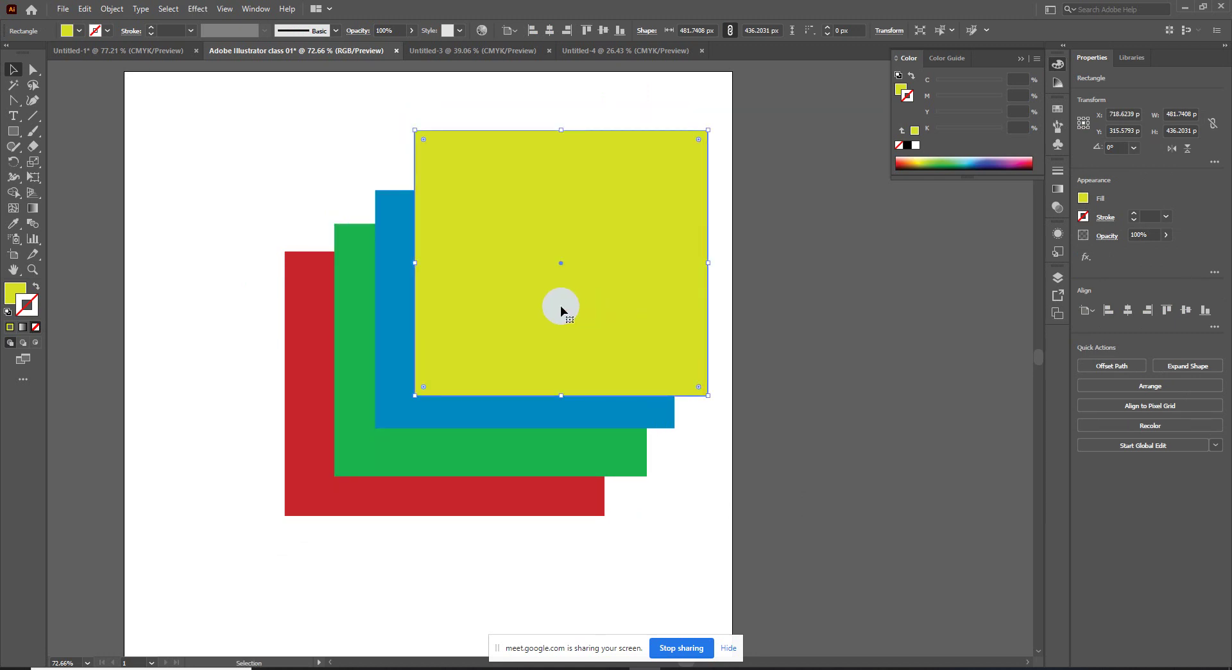
Step: Bring the green rectangle forward one level and place it between yellow and blue
right_click(511, 300)
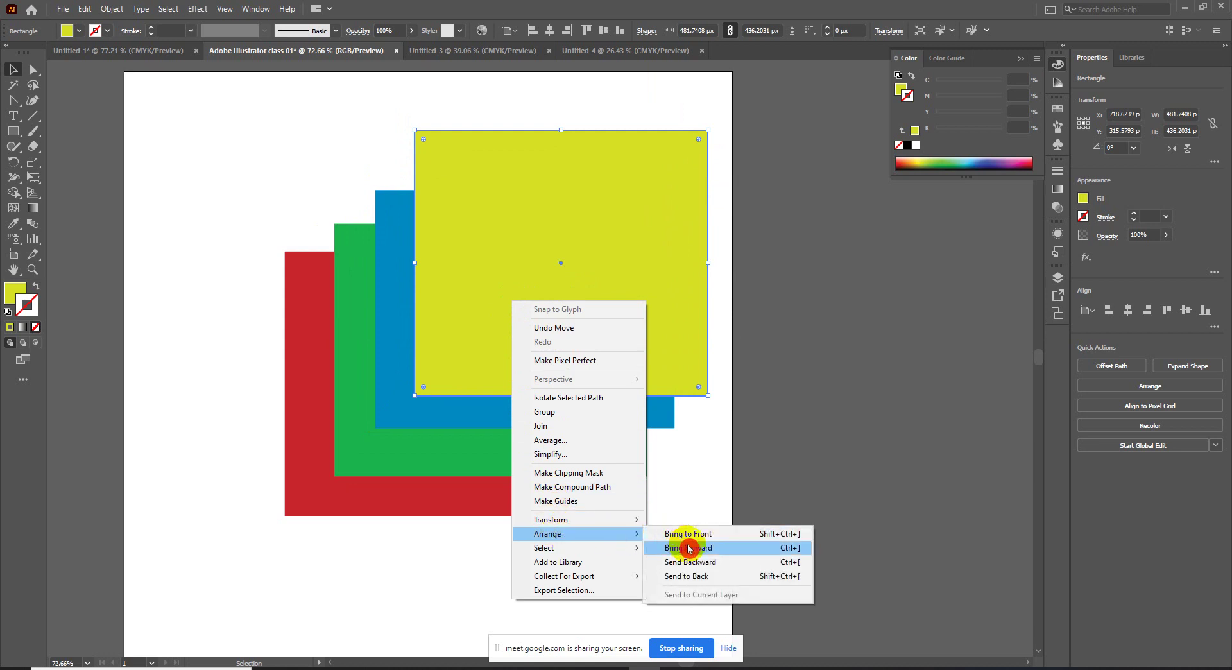
mouse_move(547, 534)
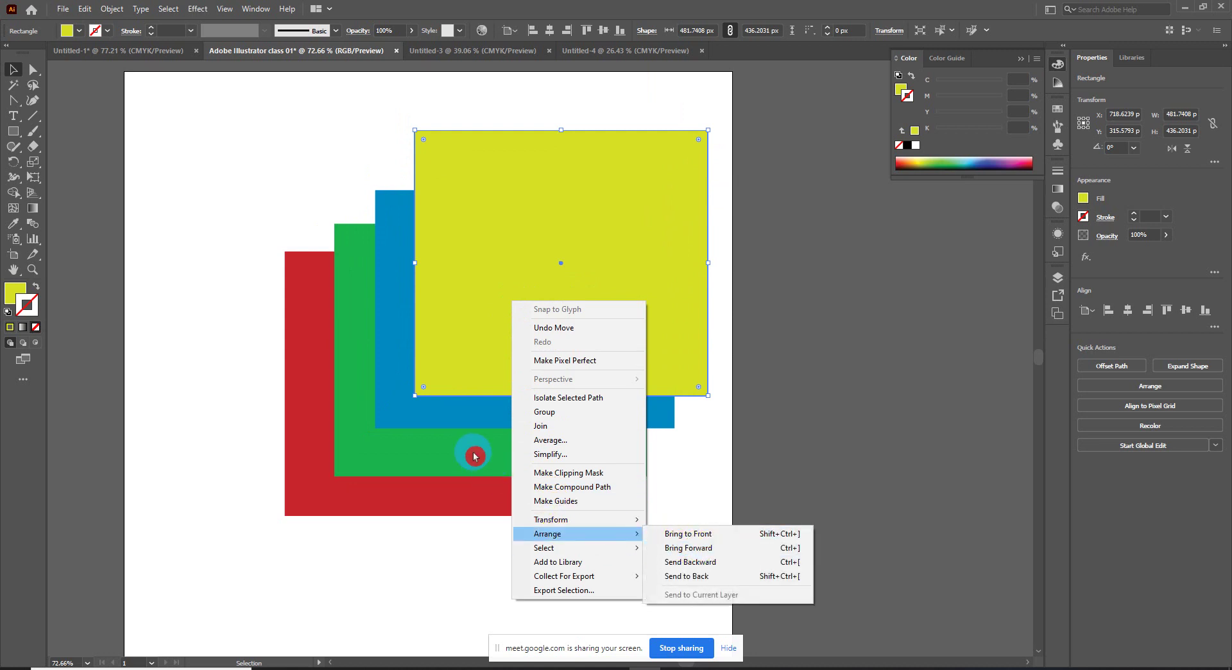
click(456, 415)
click(438, 447)
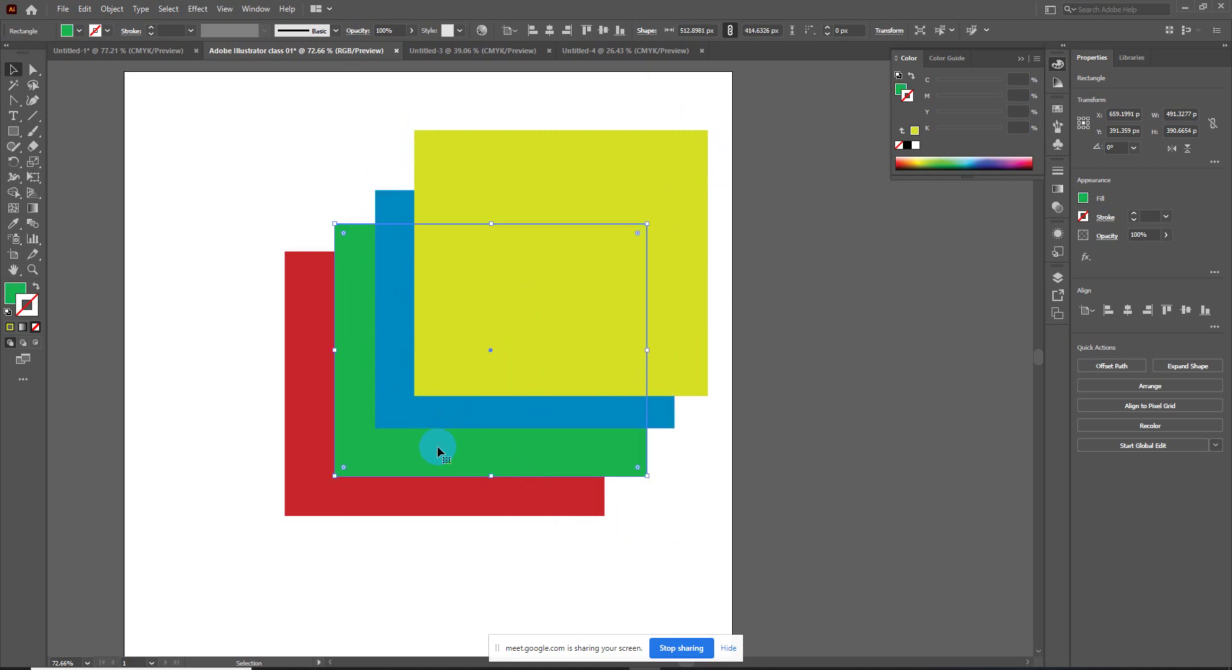
right_click(437, 447)
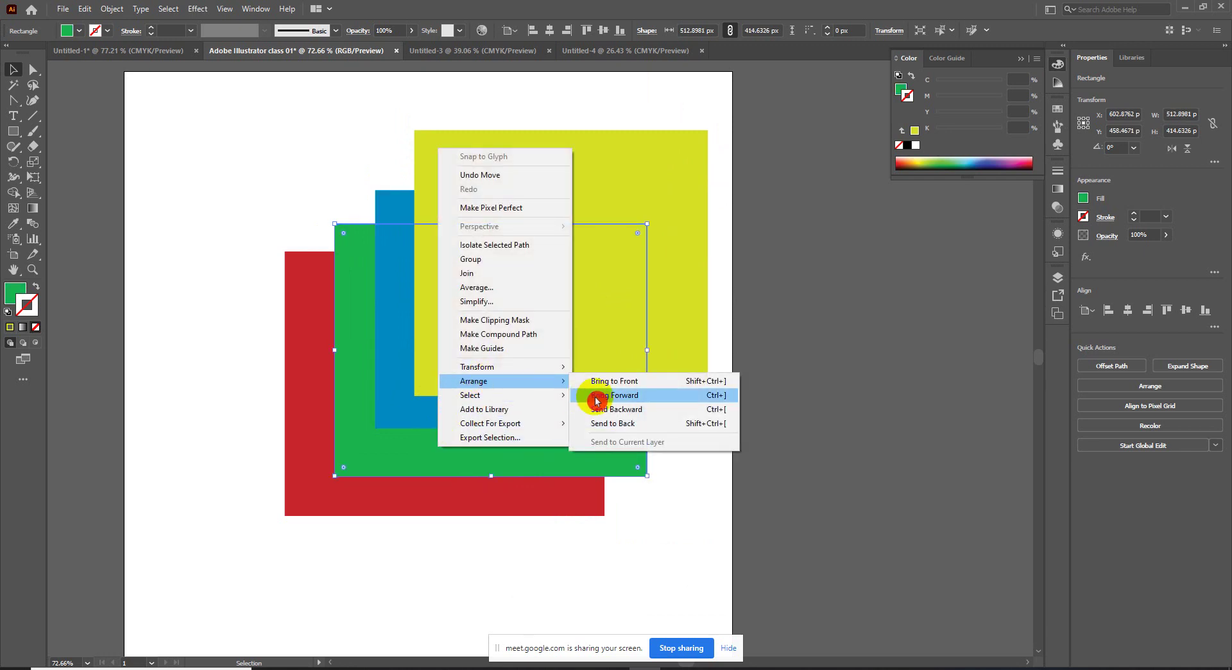
click(594, 394)
drag(430, 449, 489, 387)
Step: Move the red rectangle up and to the right
click(386, 403)
click(458, 329)
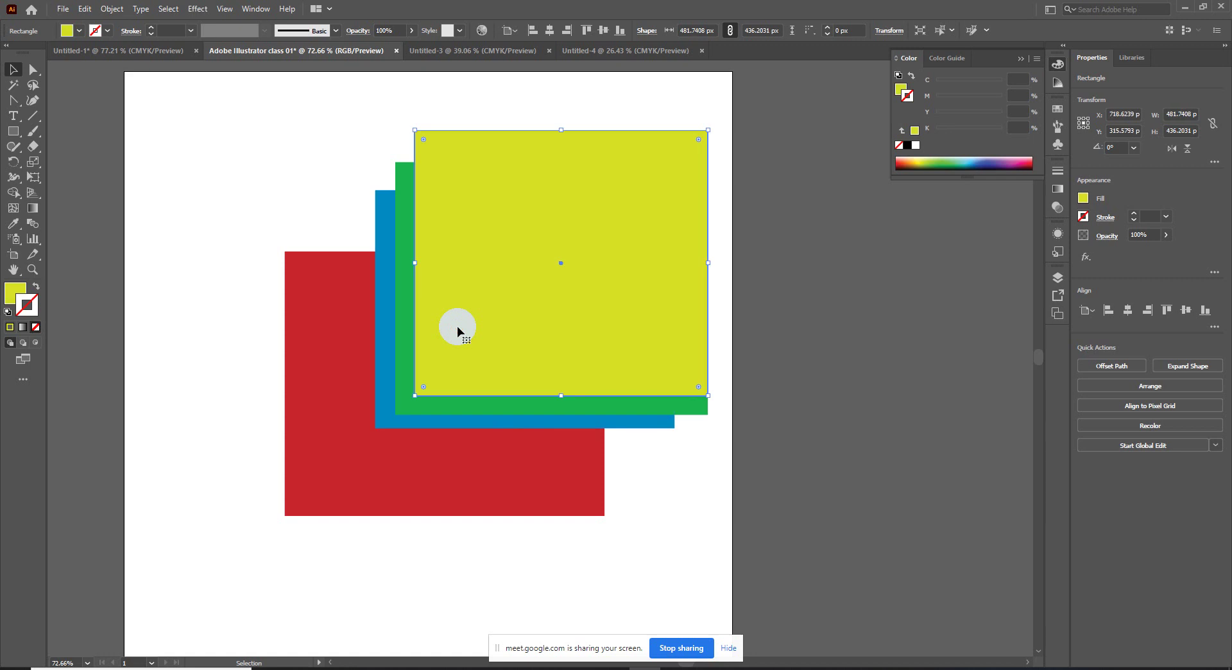
right_click(458, 328)
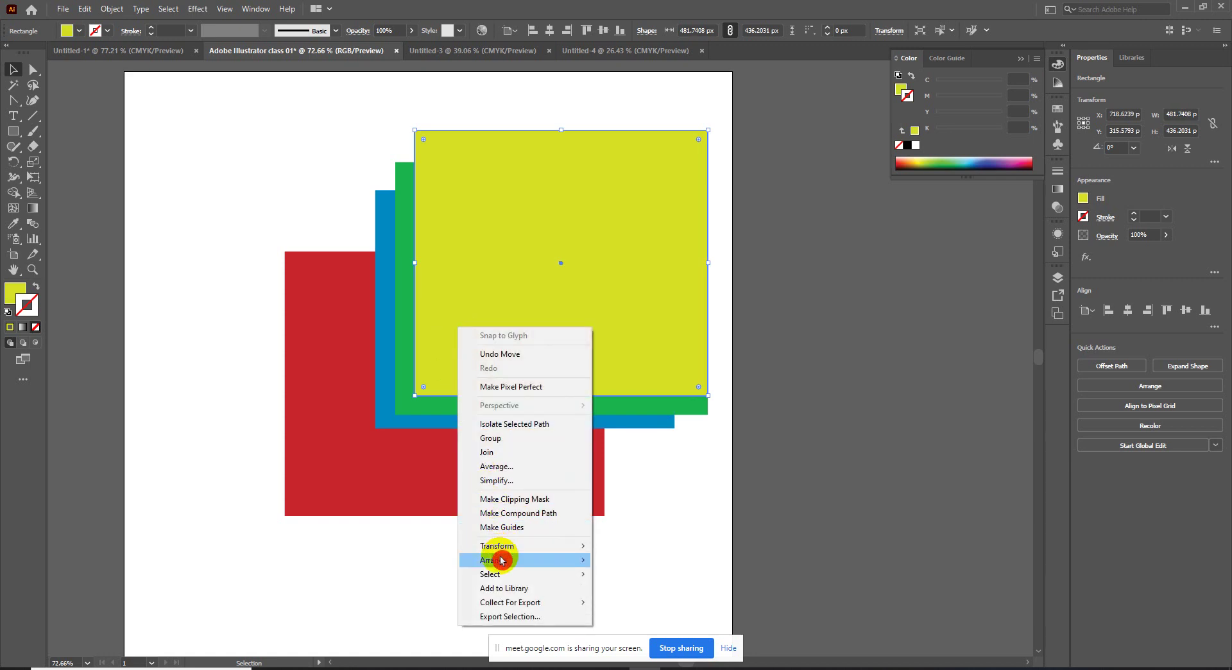
mouse_move(520, 559)
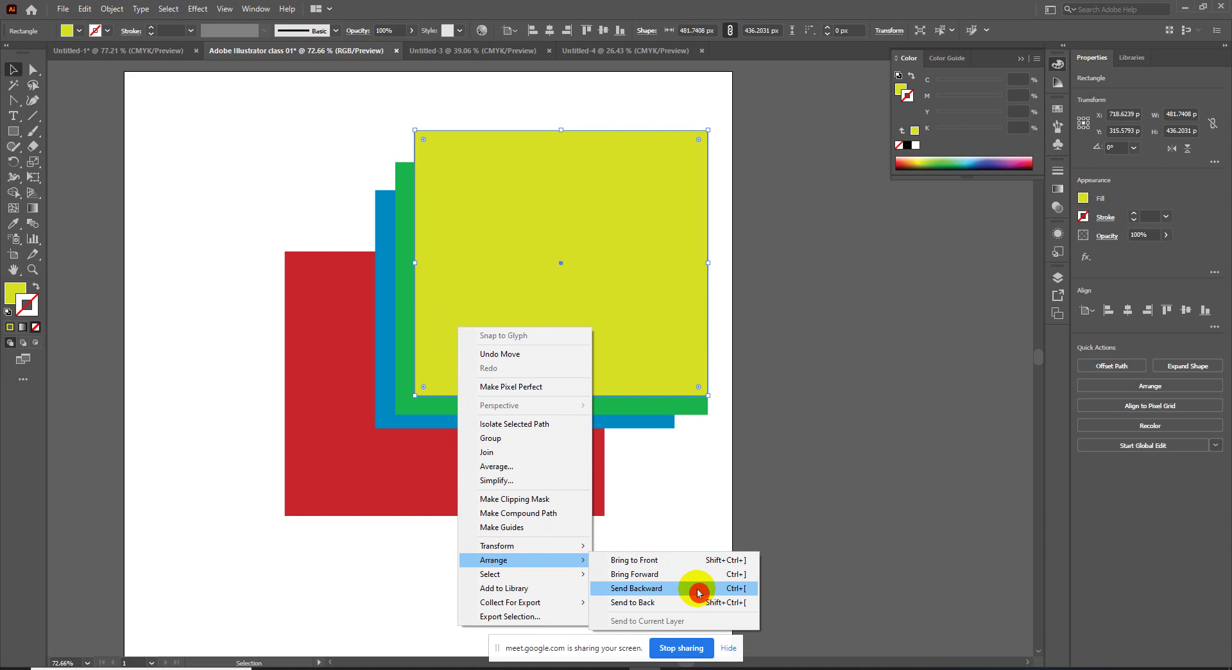
drag(351, 450, 409, 394)
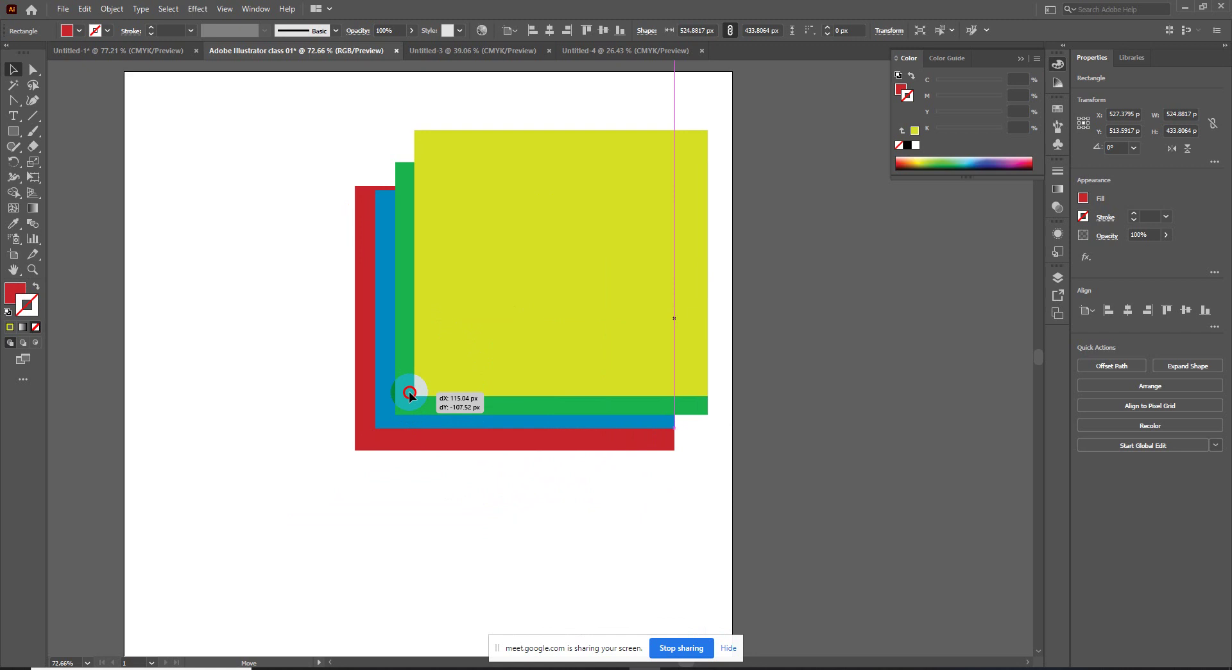
drag(409, 394, 409, 388)
Step: Send the yellow rectangle back one level and nudge the green rectangle up
click(448, 365)
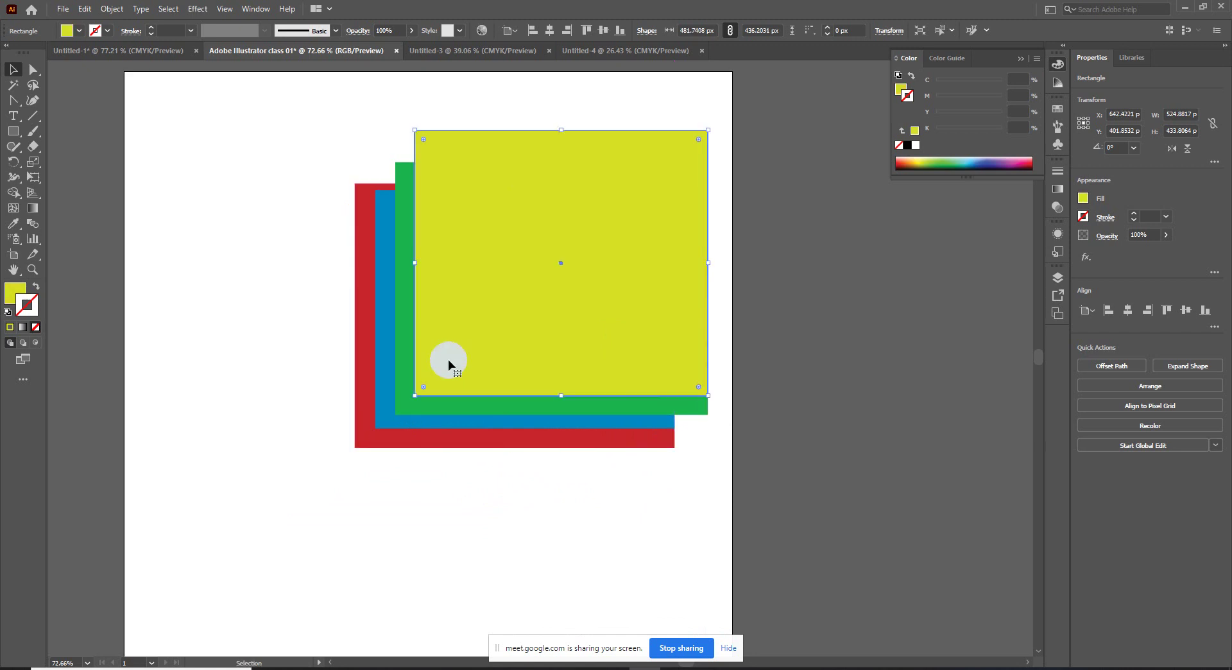
right_click(448, 364)
mouse_move(501, 593)
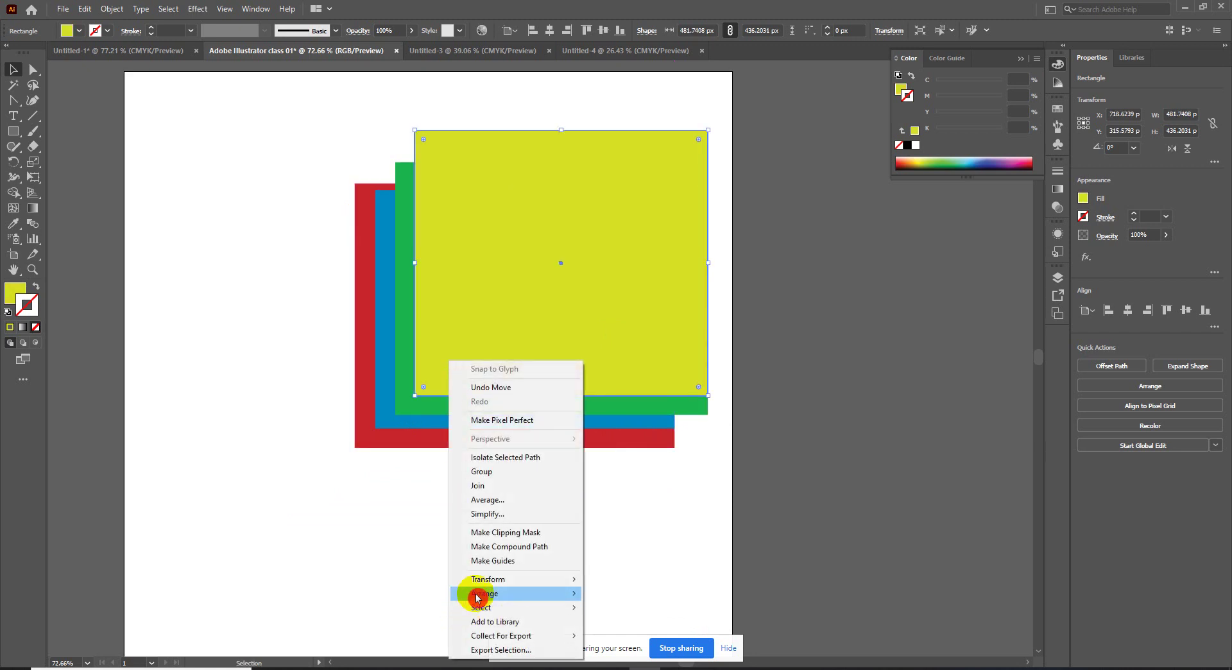
click(641, 622)
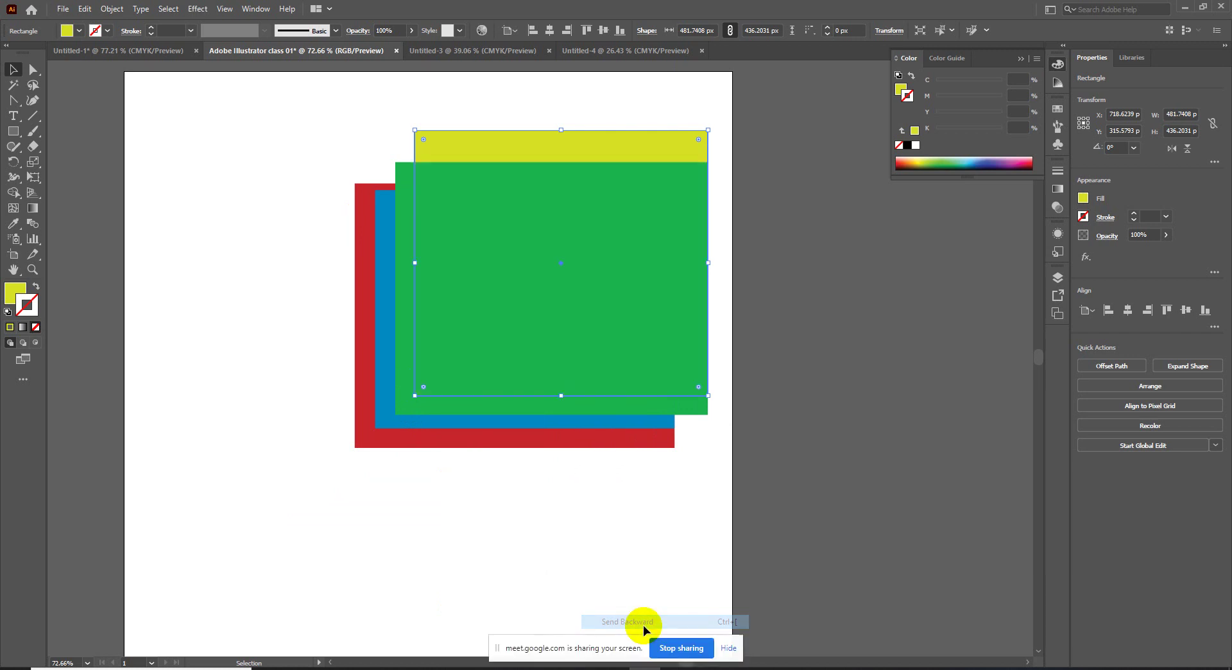
mouse_move(441, 407)
mouse_down()
mouse_move(485, 363)
mouse_move(443, 396)
mouse_up()
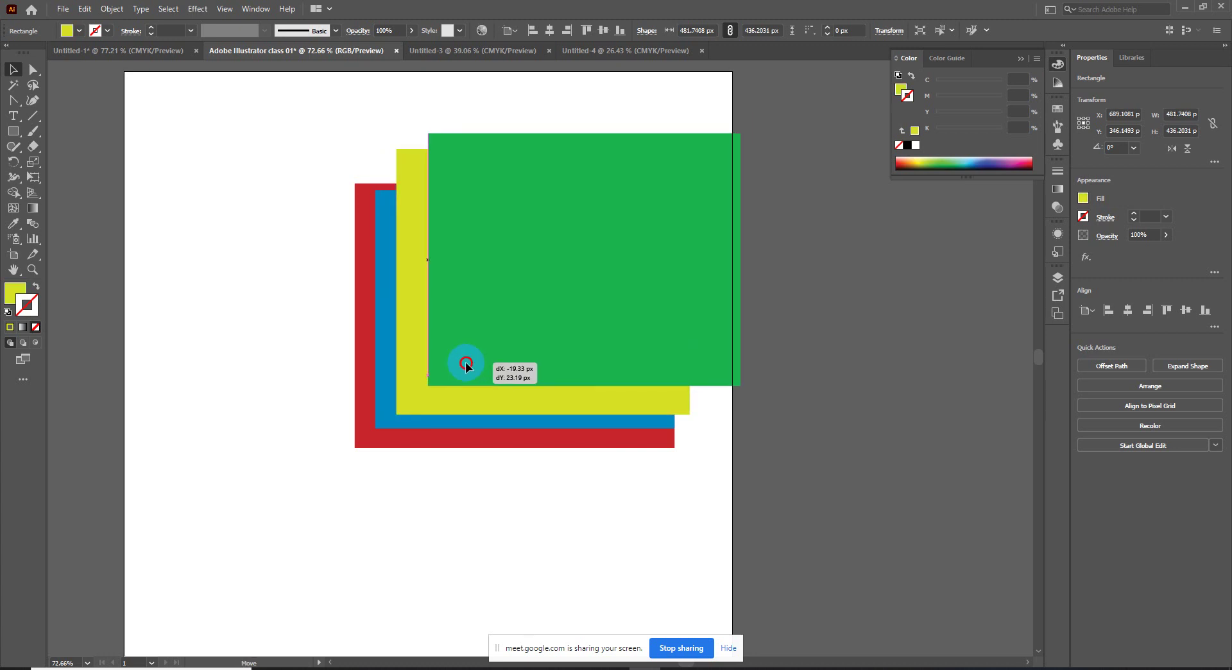
click(350, 462)
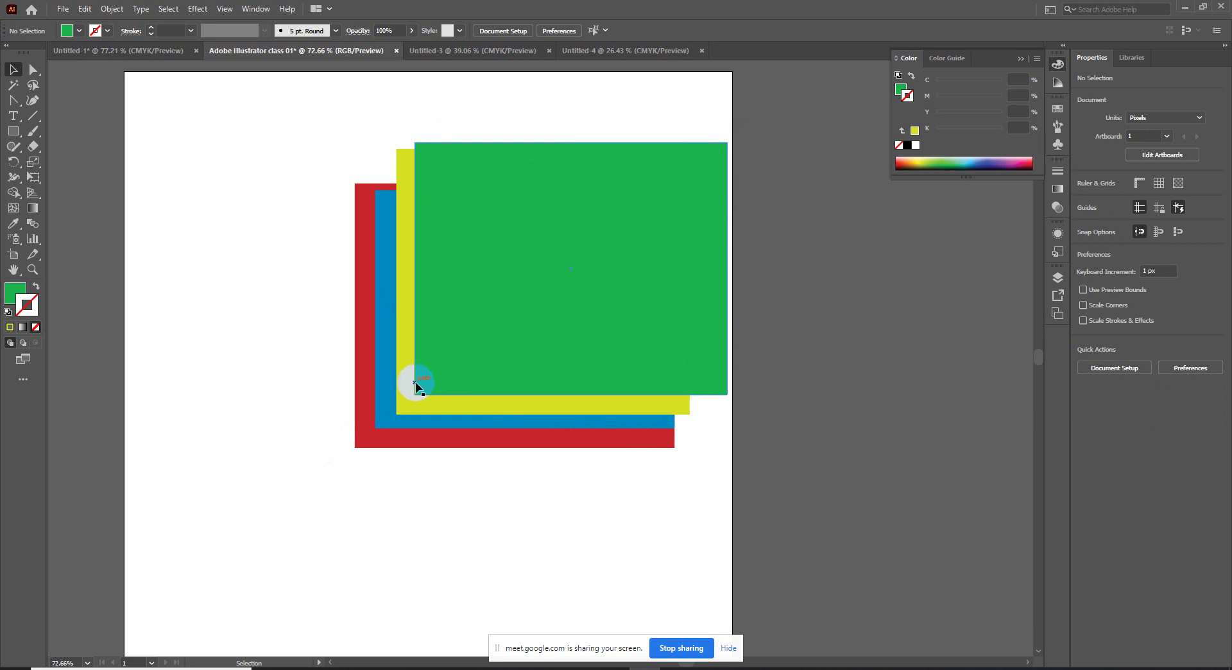
Step: Put the green rectangle behind the yellow and move it down-left under the red
click(475, 322)
right_click(475, 322)
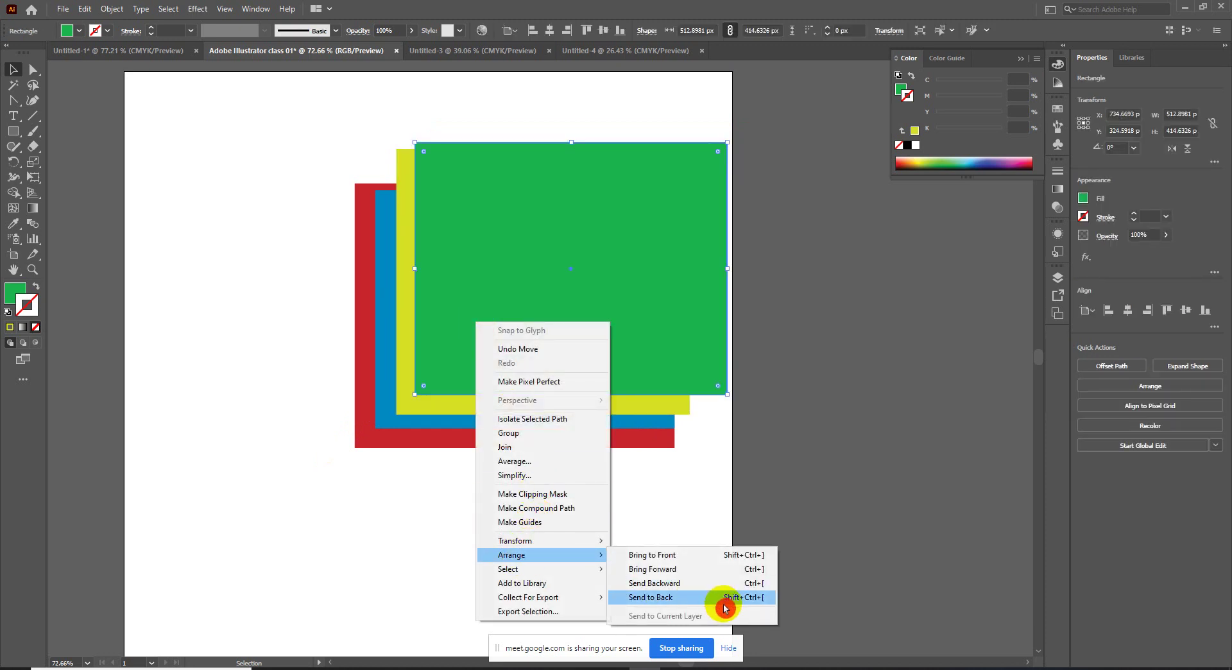
click(715, 601)
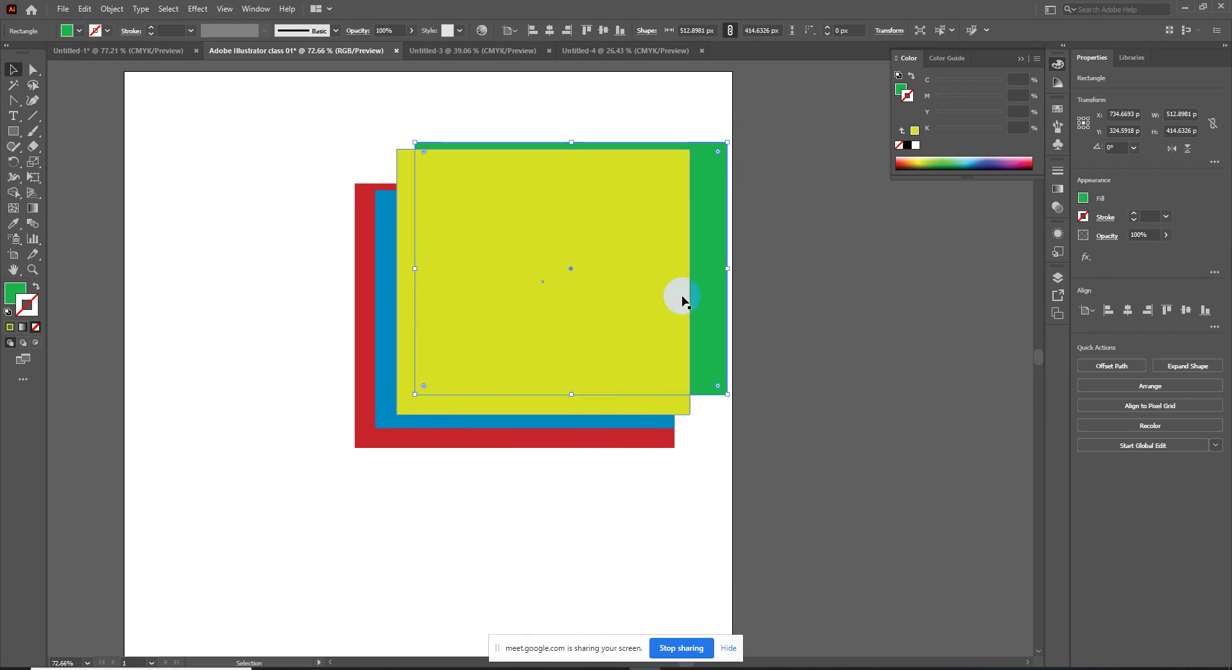
mouse_move(707, 292)
mouse_down()
mouse_move(647, 369)
mouse_move(625, 367)
mouse_up()
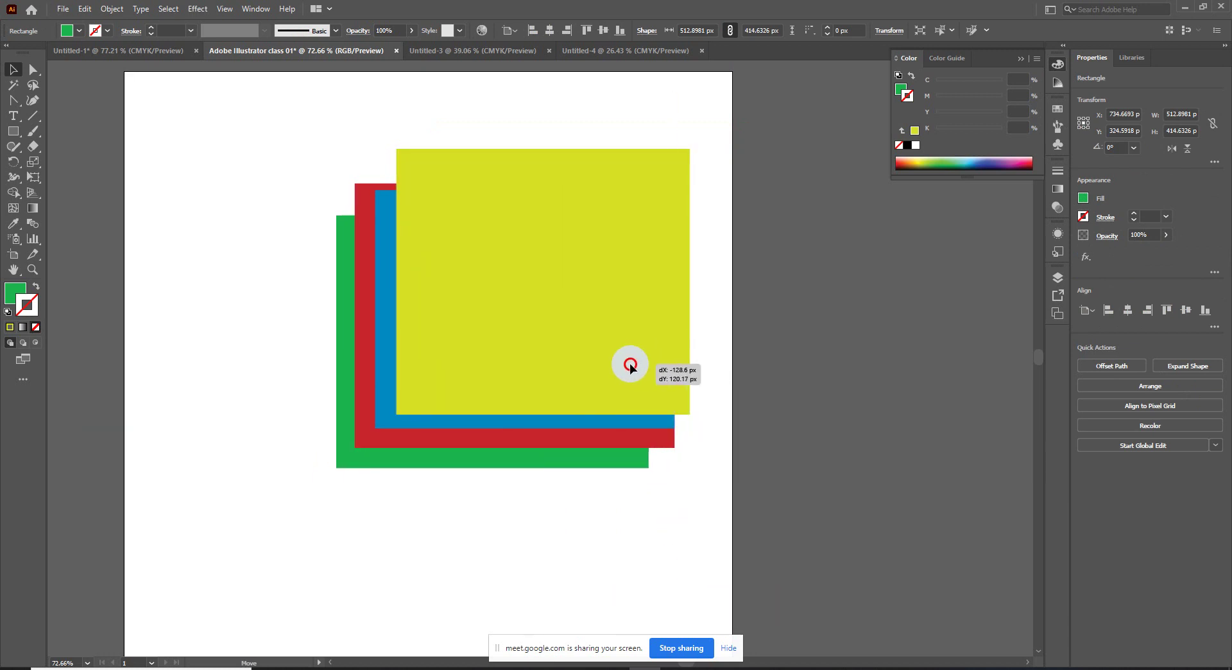
click(610, 522)
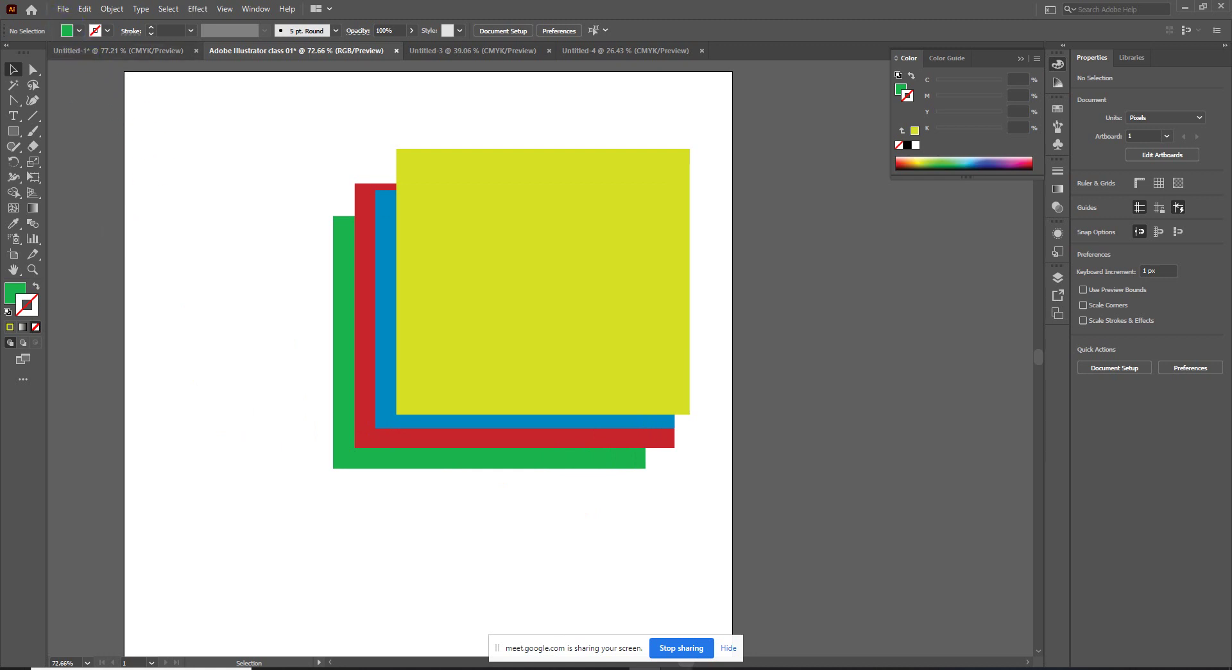
click(677, 668)
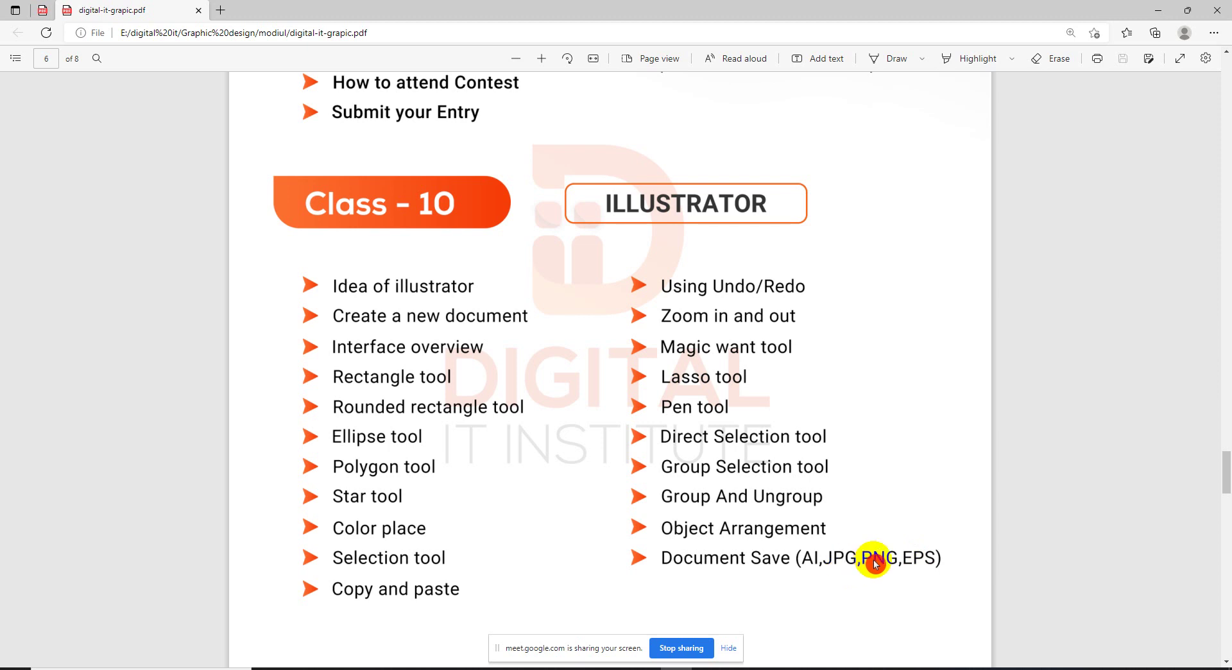
Step: Return from the syllabus PDF to the Illustrator rectangle artwork
click(667, 668)
click(89, 115)
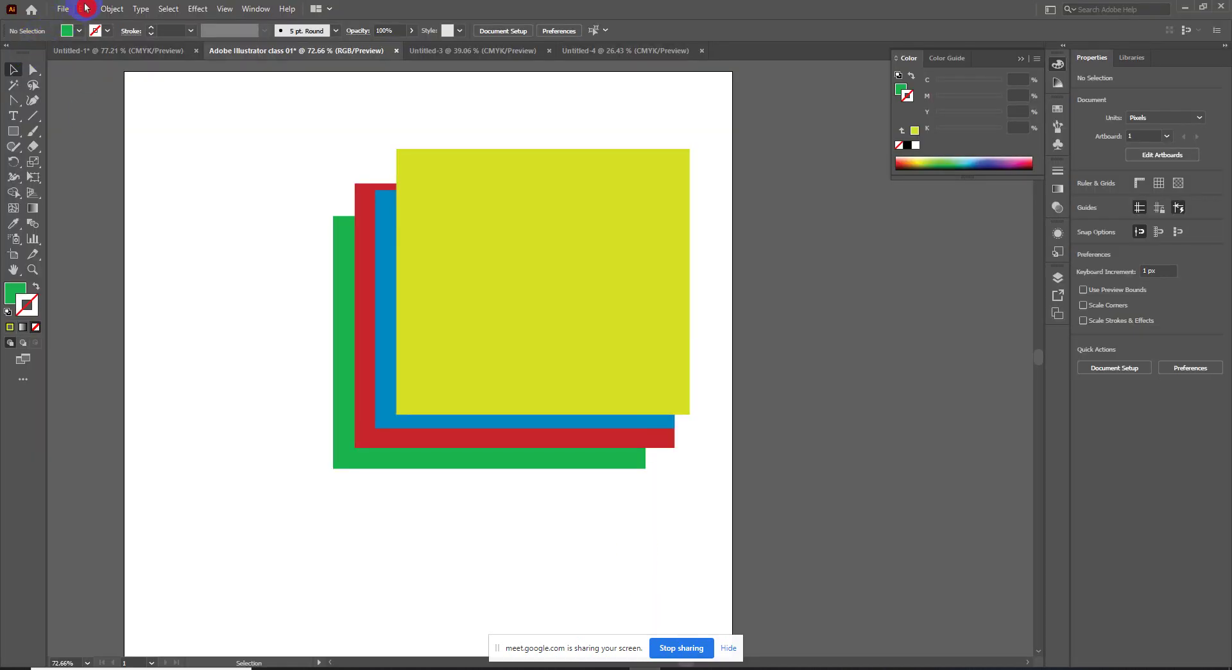
Step: Save the artwork as 'Adobe Illustrator class 01' in a new Desktop folder
click(59, 7)
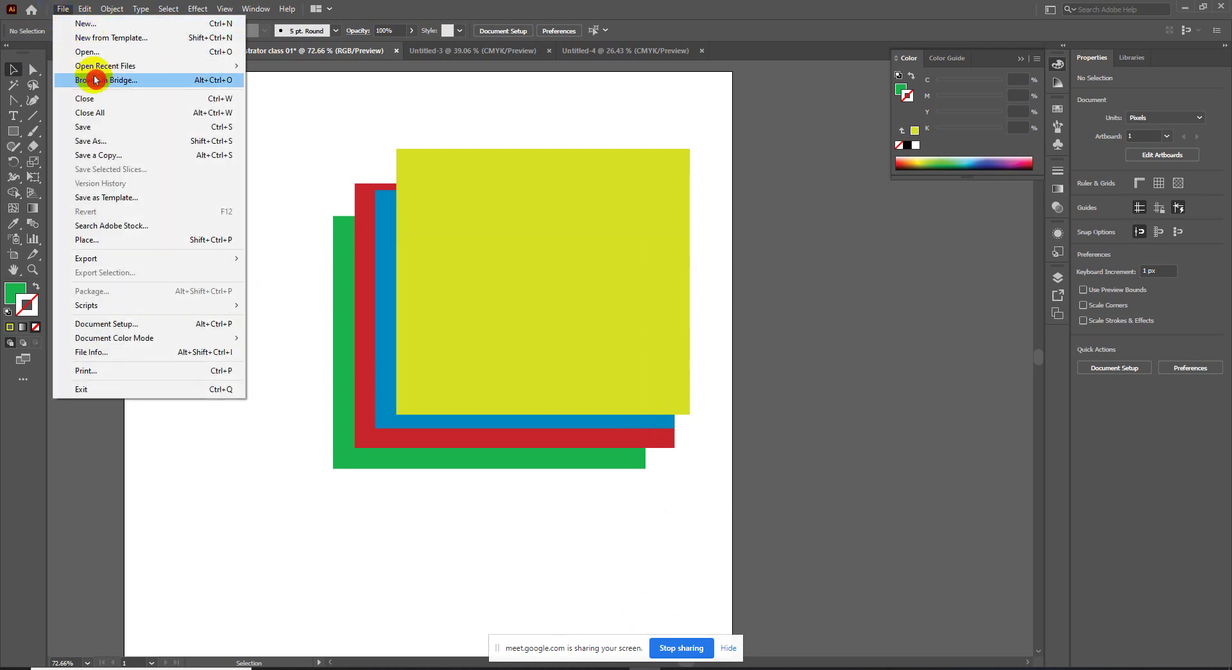
click(118, 140)
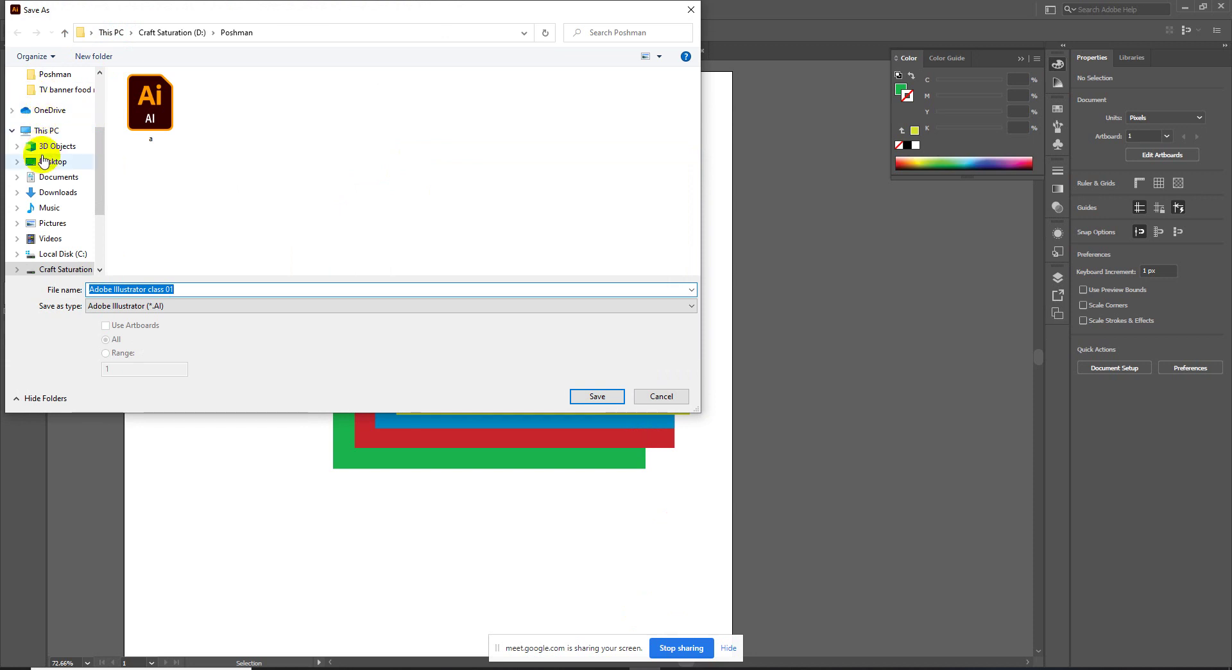
click(53, 161)
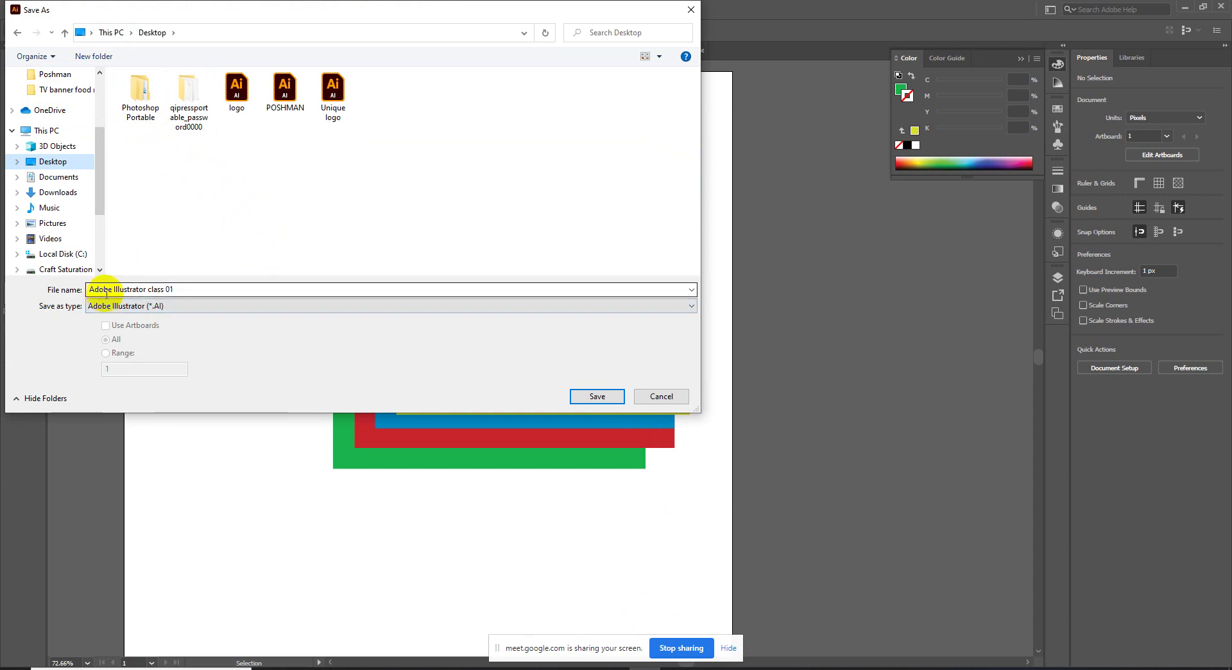
click(159, 303)
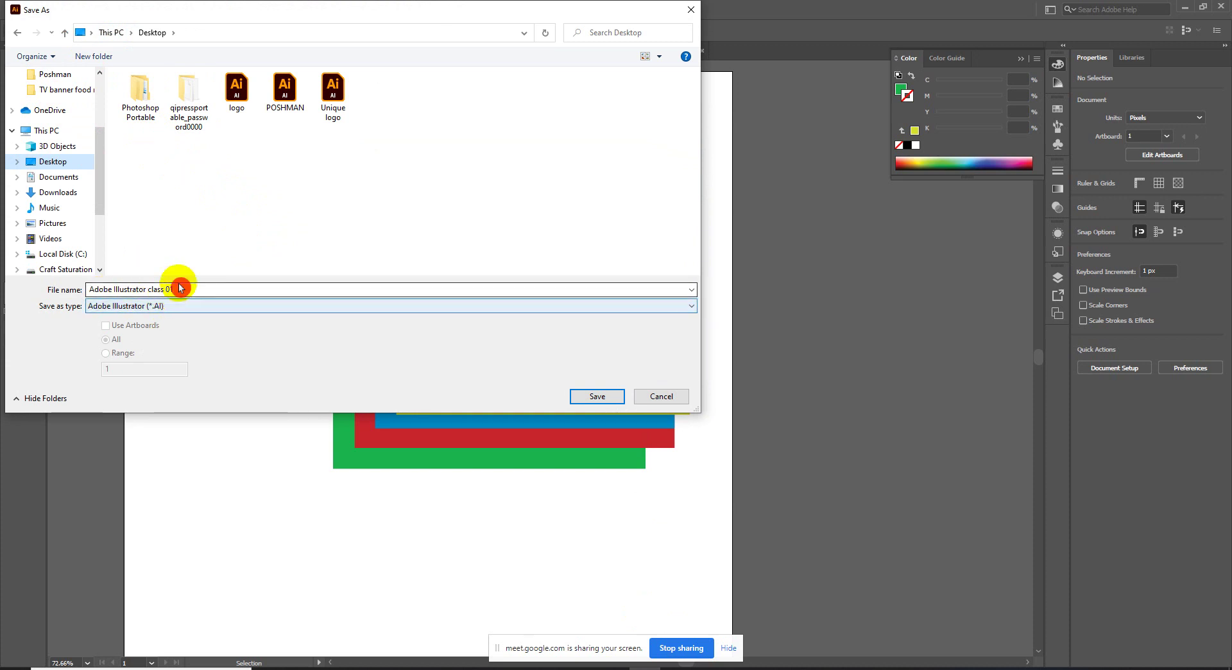
right_click(212, 221)
click(347, 342)
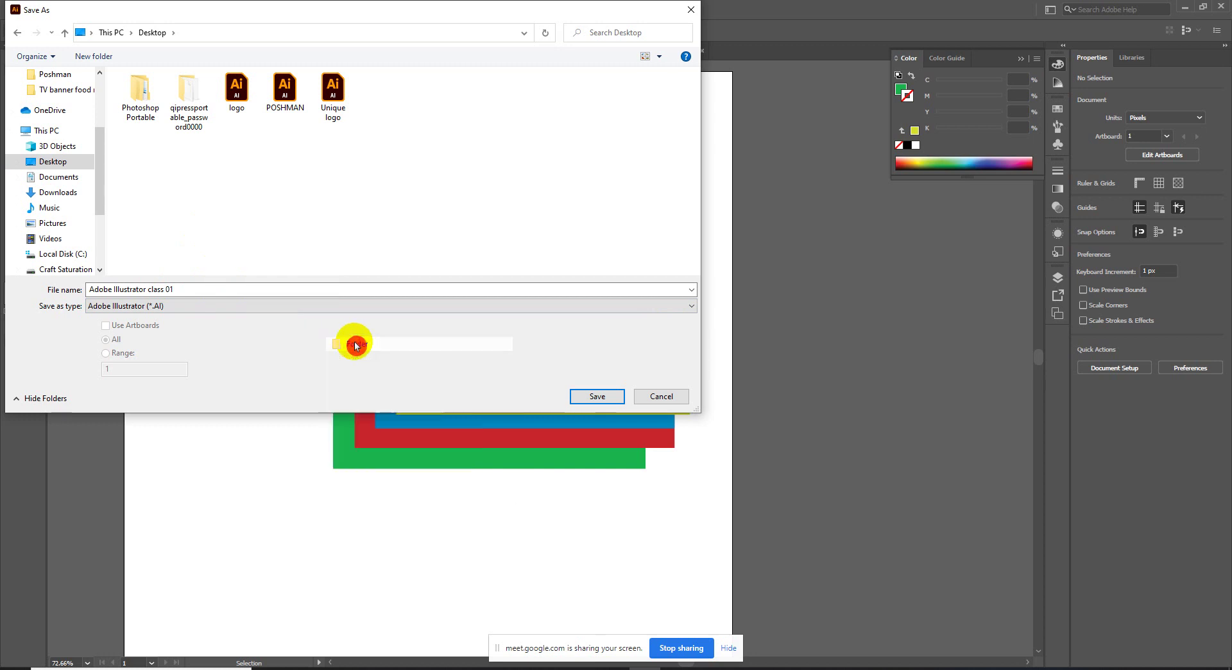
double_click(385, 95)
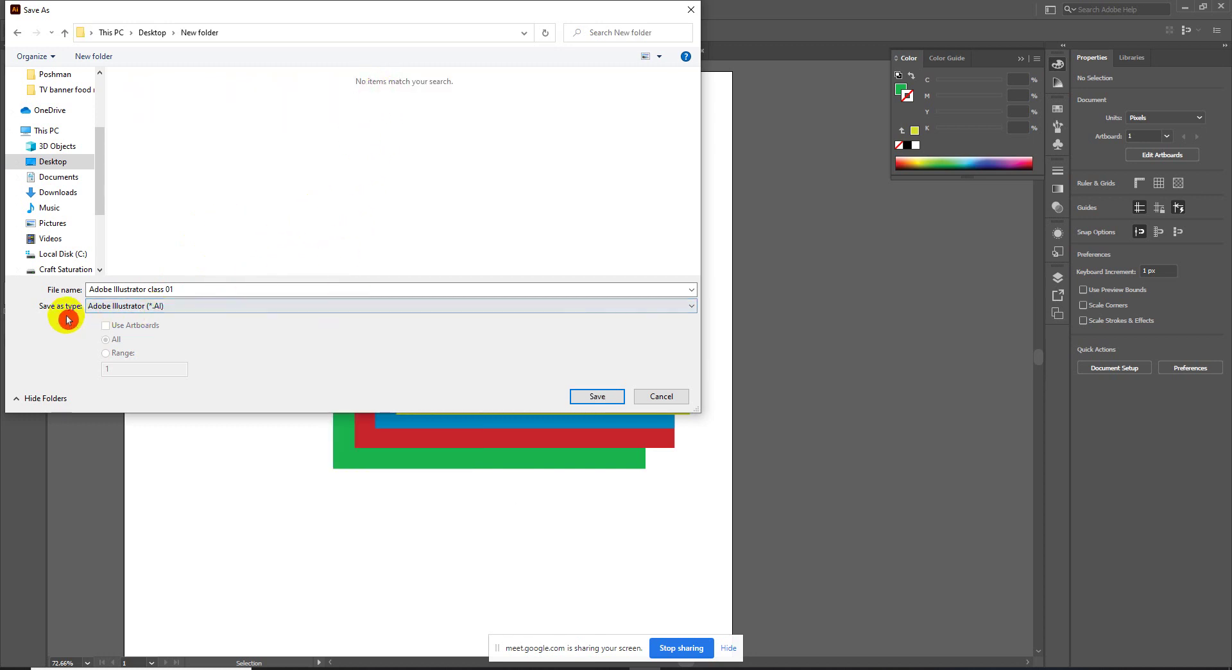
click(594, 398)
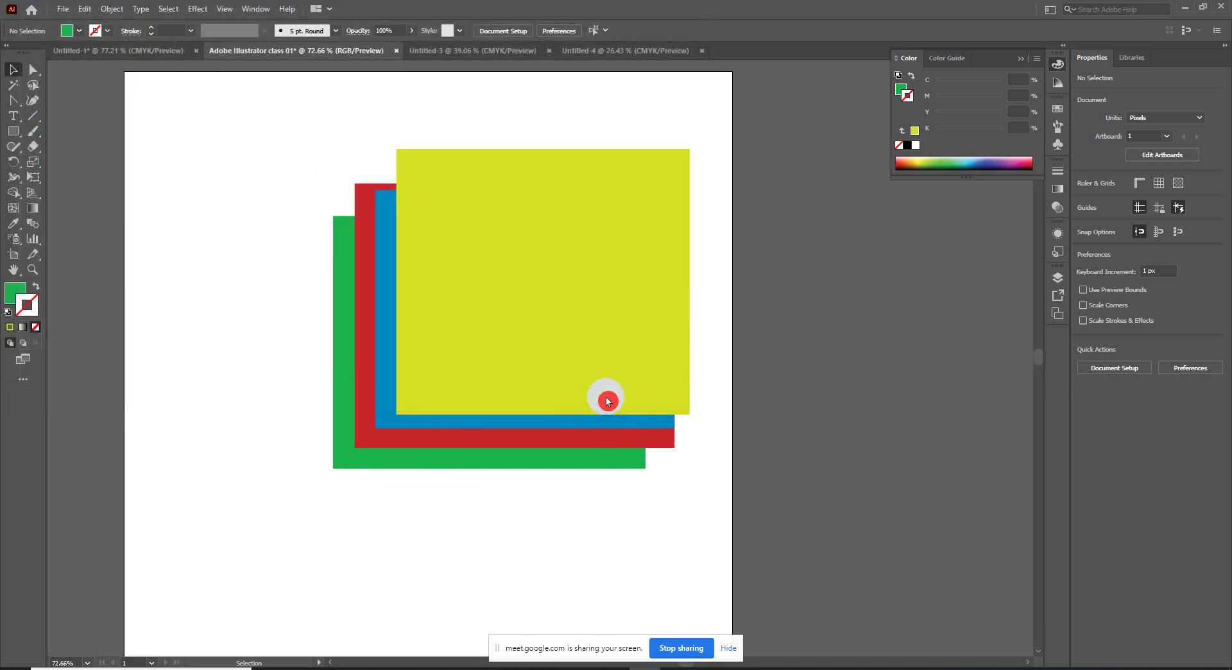
click(690, 518)
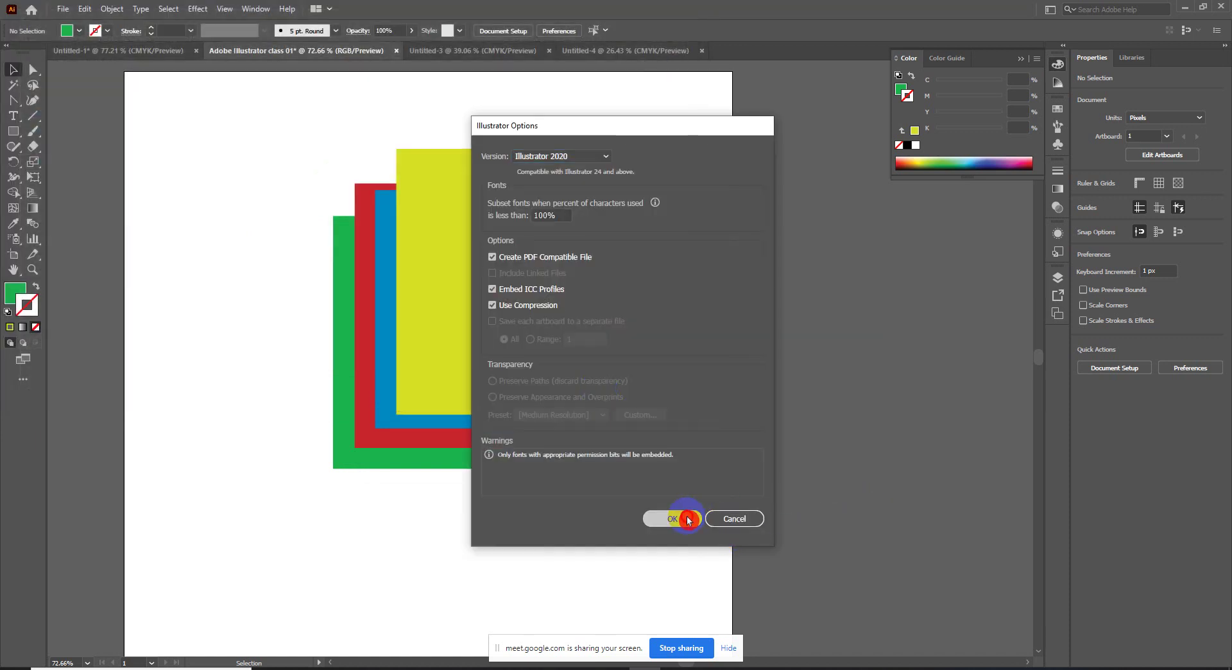
click(85, 9)
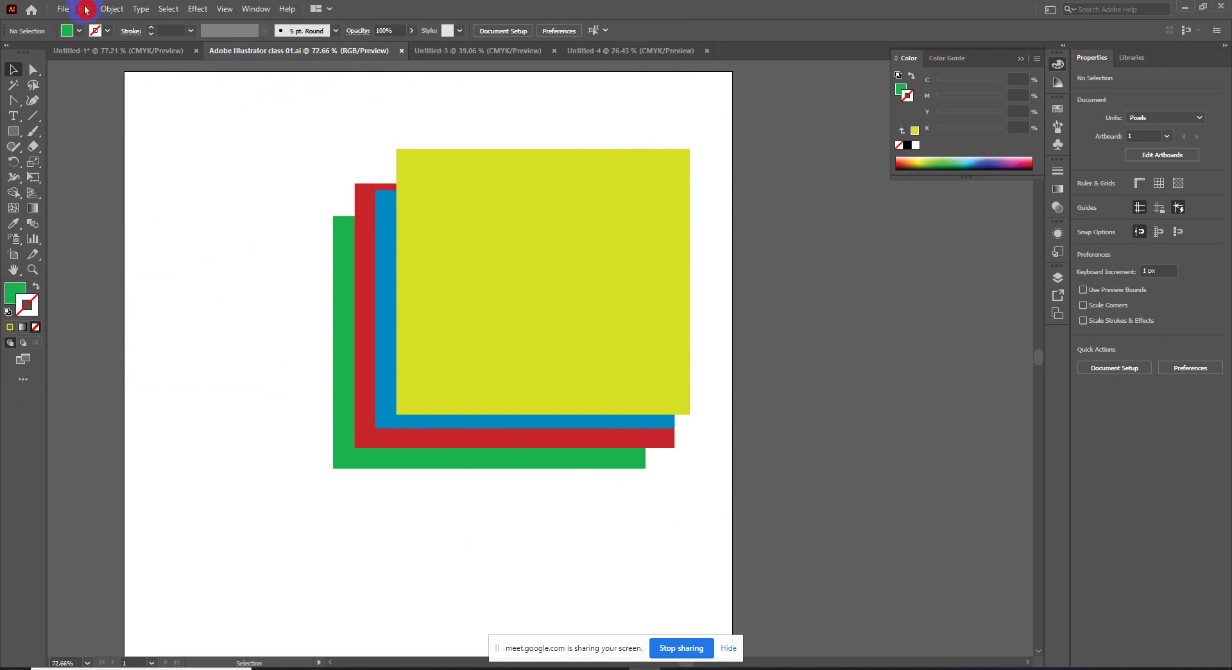
Step: Save an Illustrator EPS copy, 'Adobe Illustrator class 01.eps', in the same folder
click(62, 9)
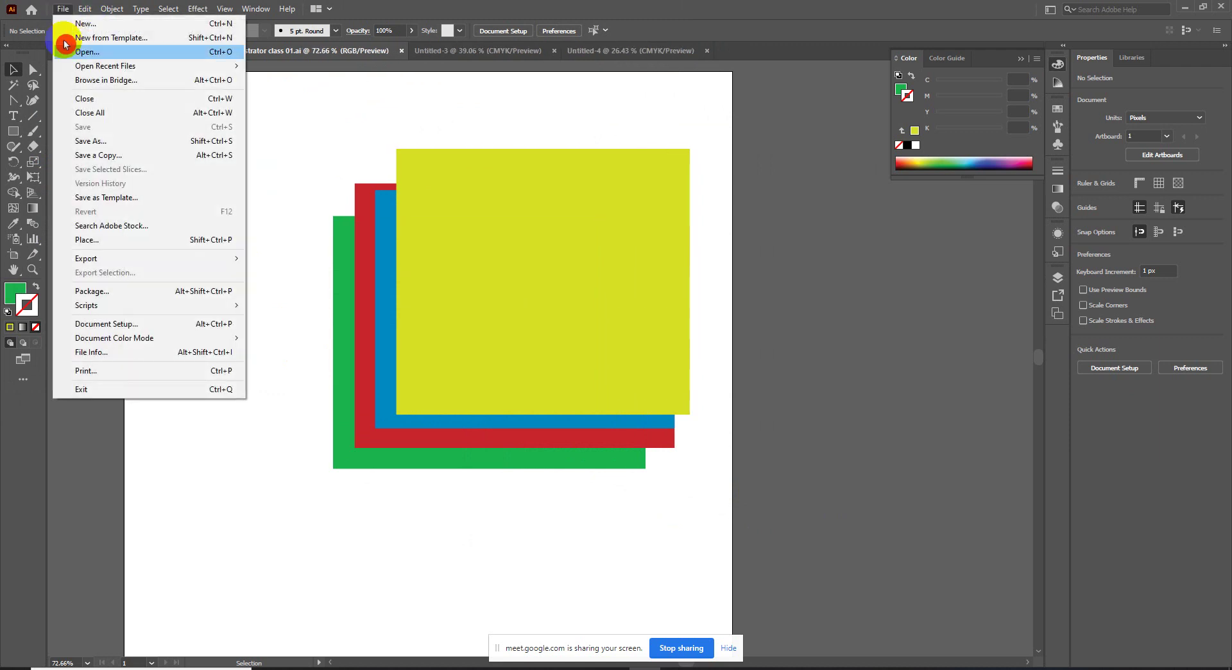
click(84, 141)
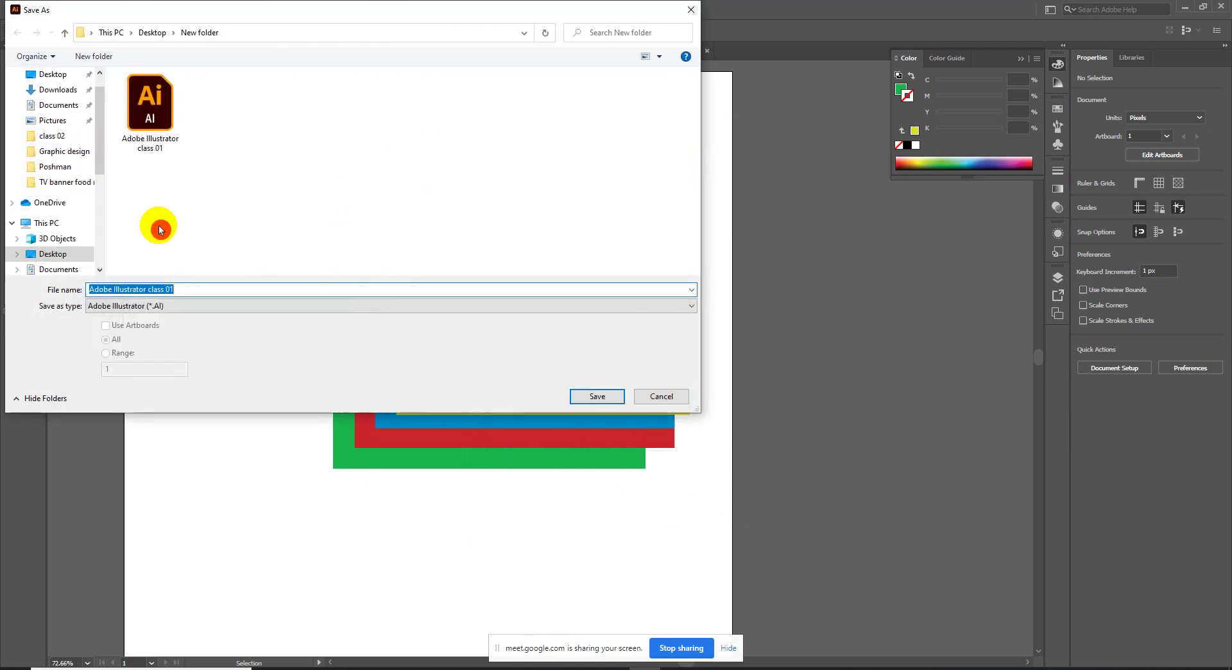
click(145, 307)
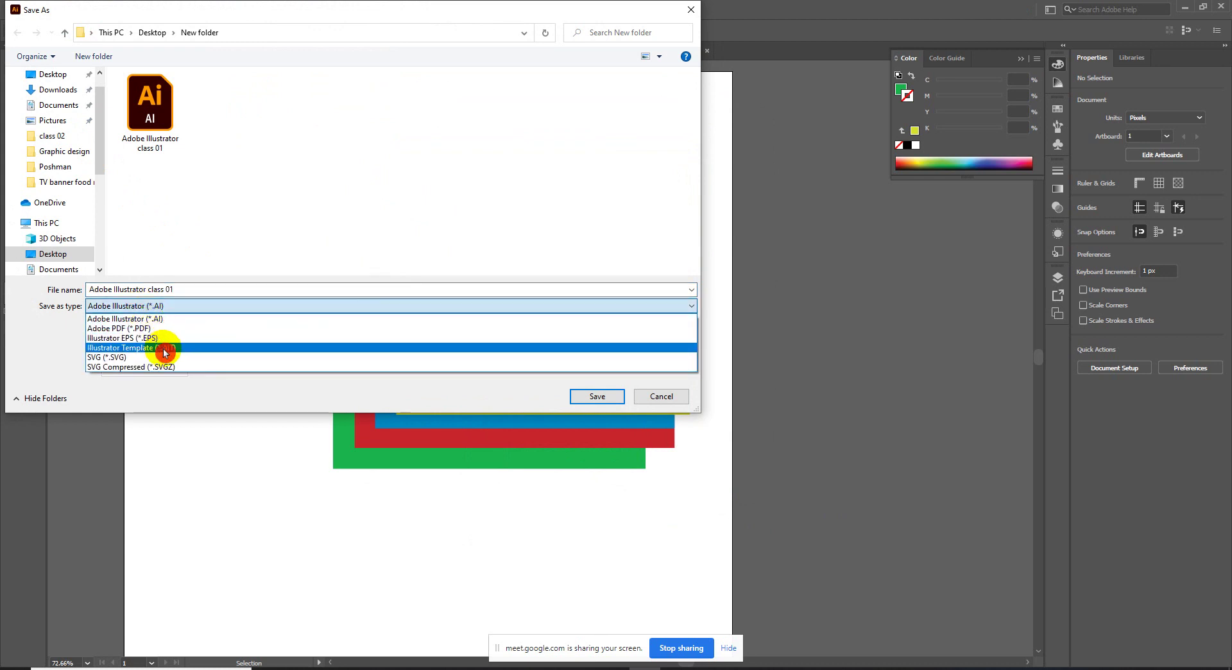
click(176, 342)
click(587, 395)
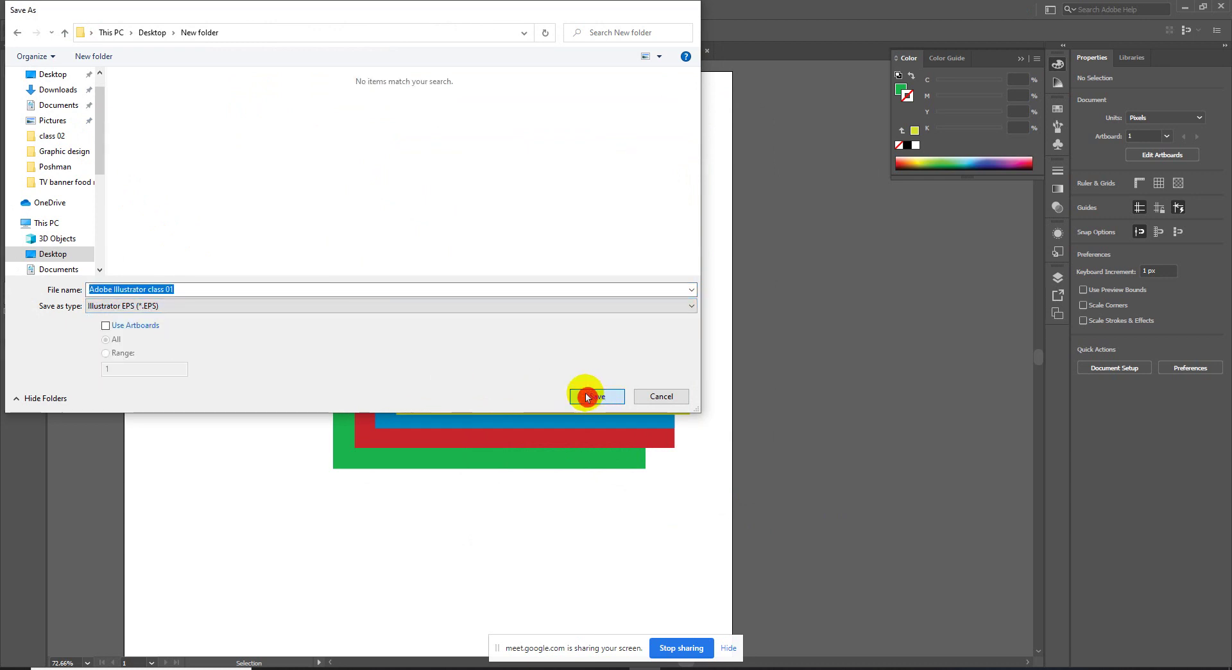
click(668, 517)
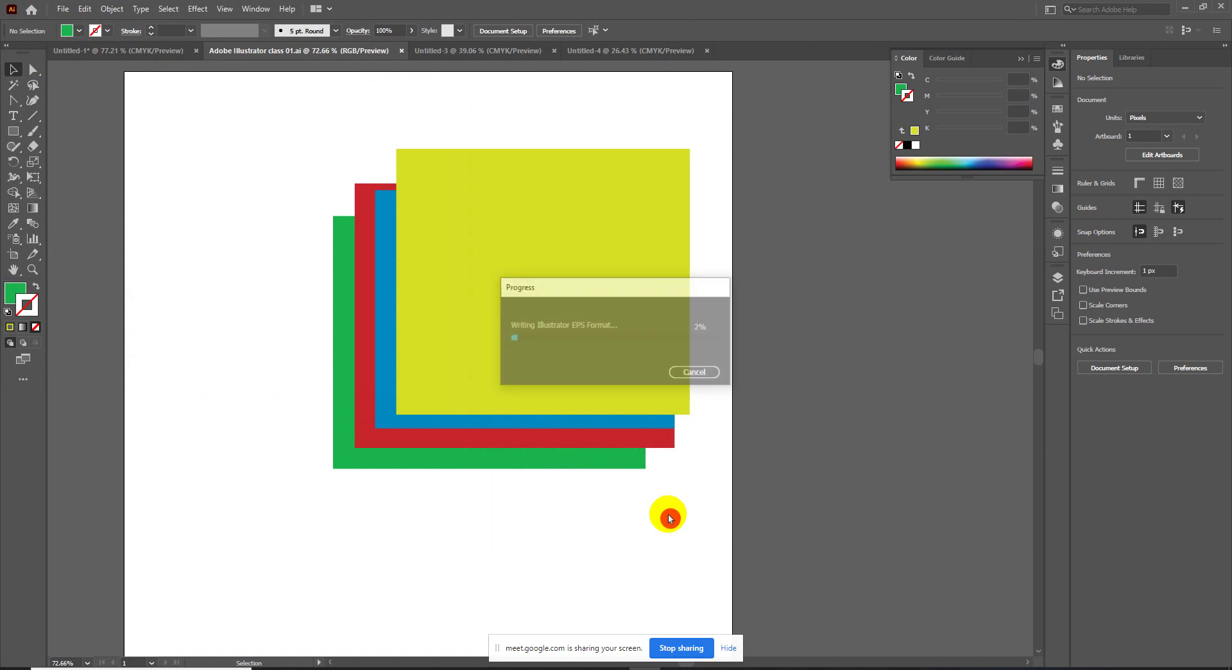
click(64, 12)
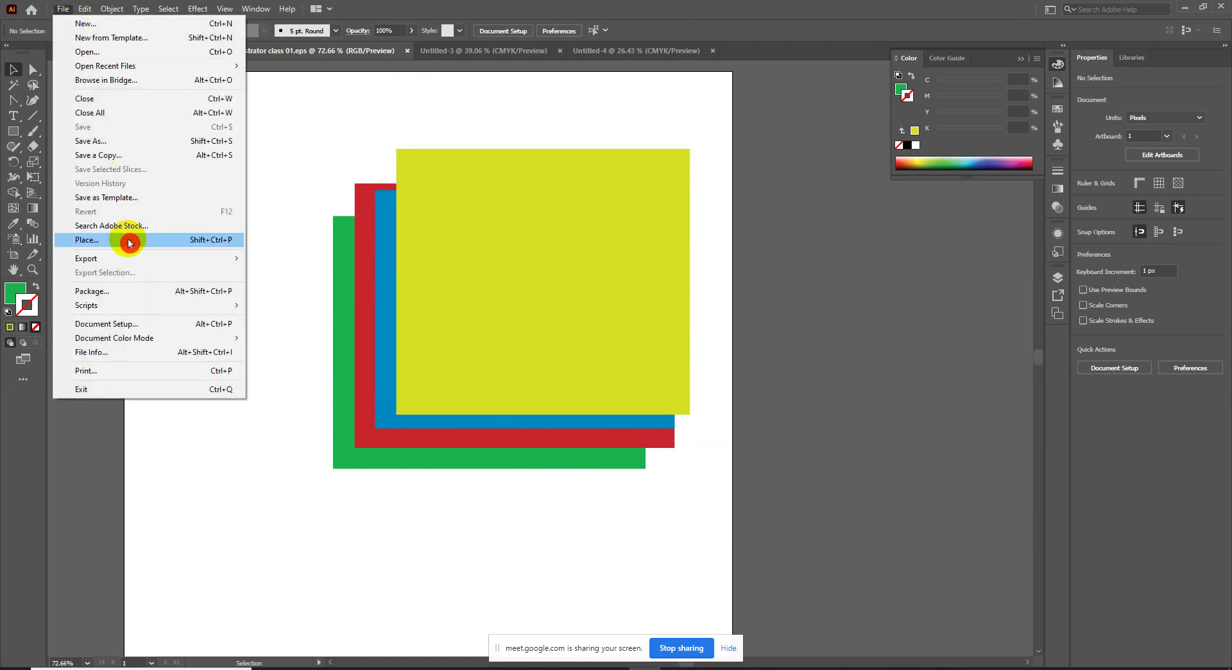
mouse_move(145, 258)
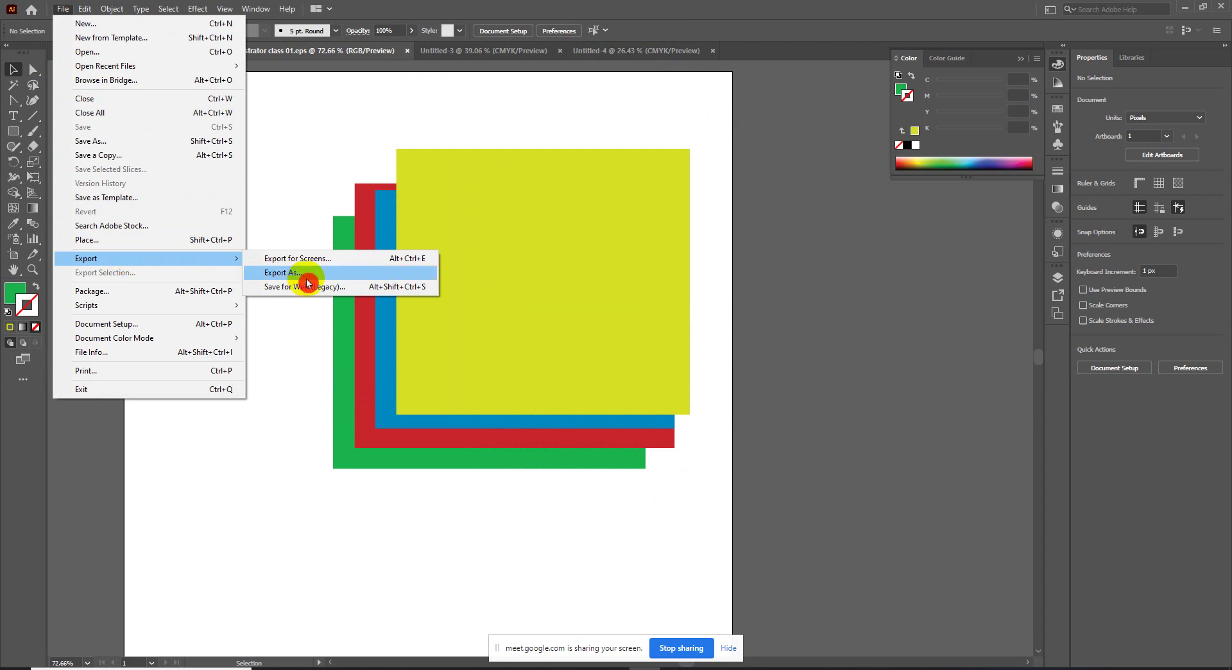
Step: Export the artwork as a JPEG at High (300 ppi) resolution
click(308, 278)
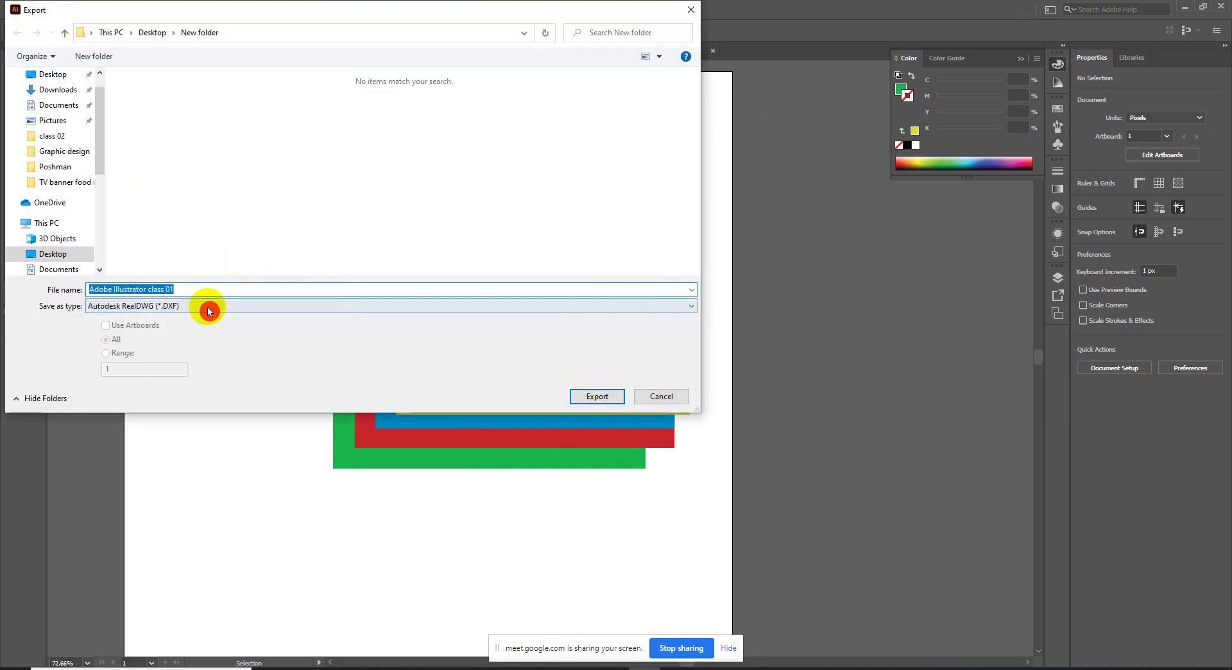
click(192, 307)
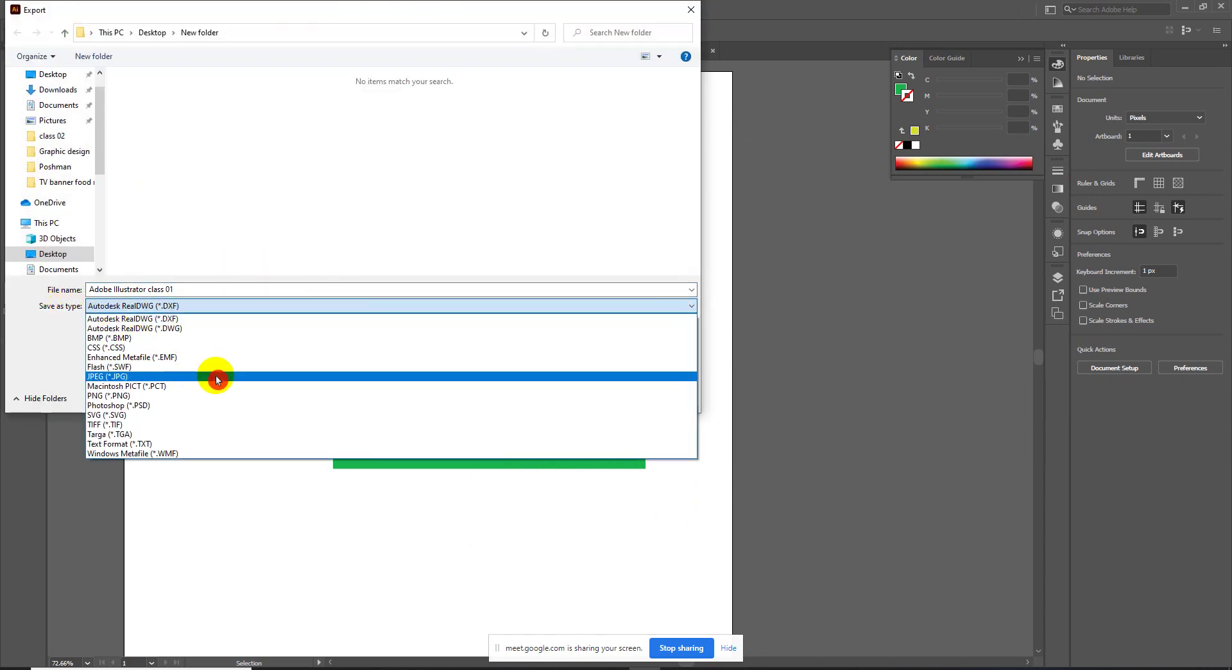
click(217, 376)
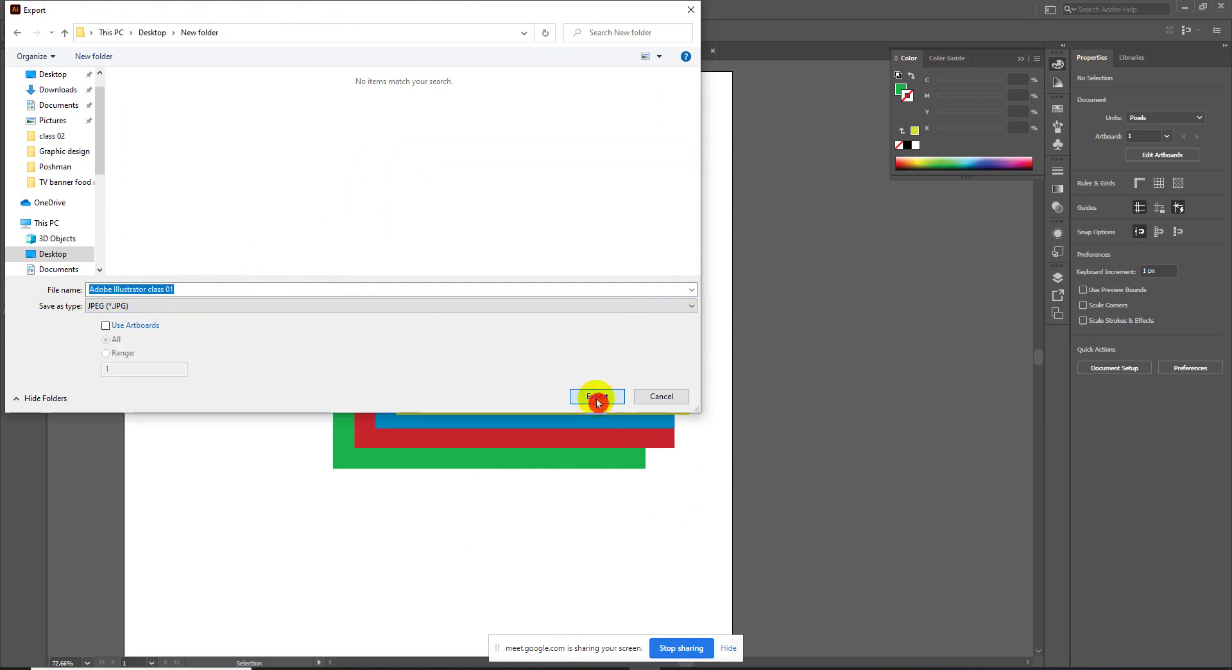
click(597, 398)
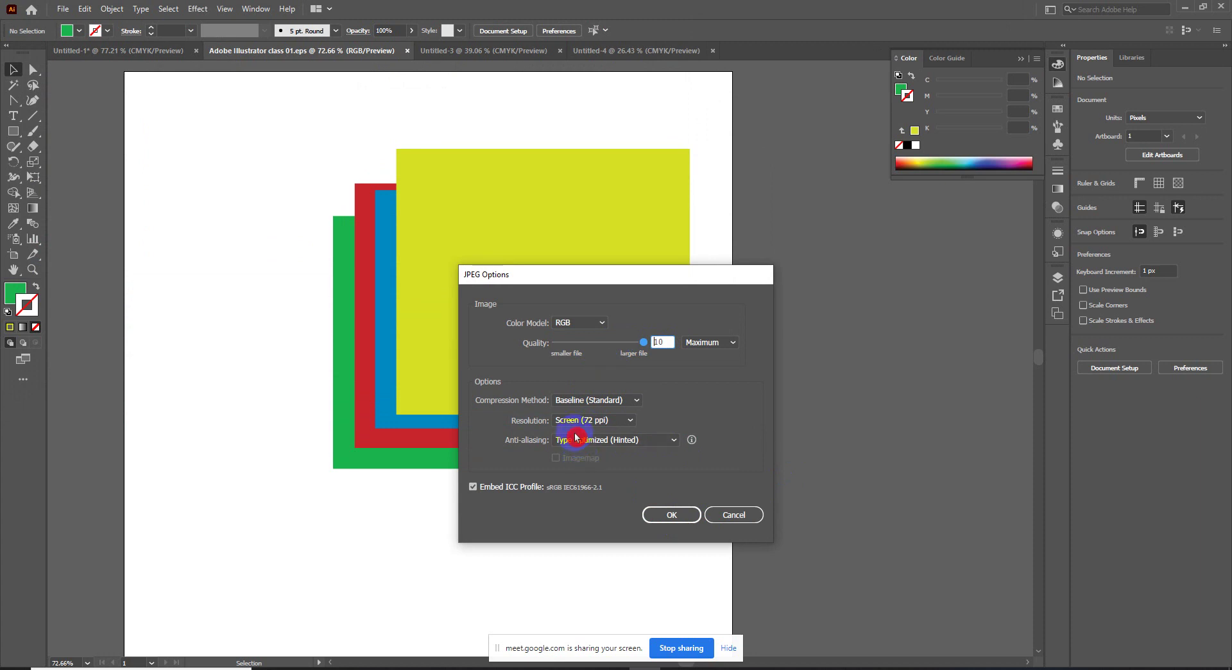
click(571, 421)
click(589, 506)
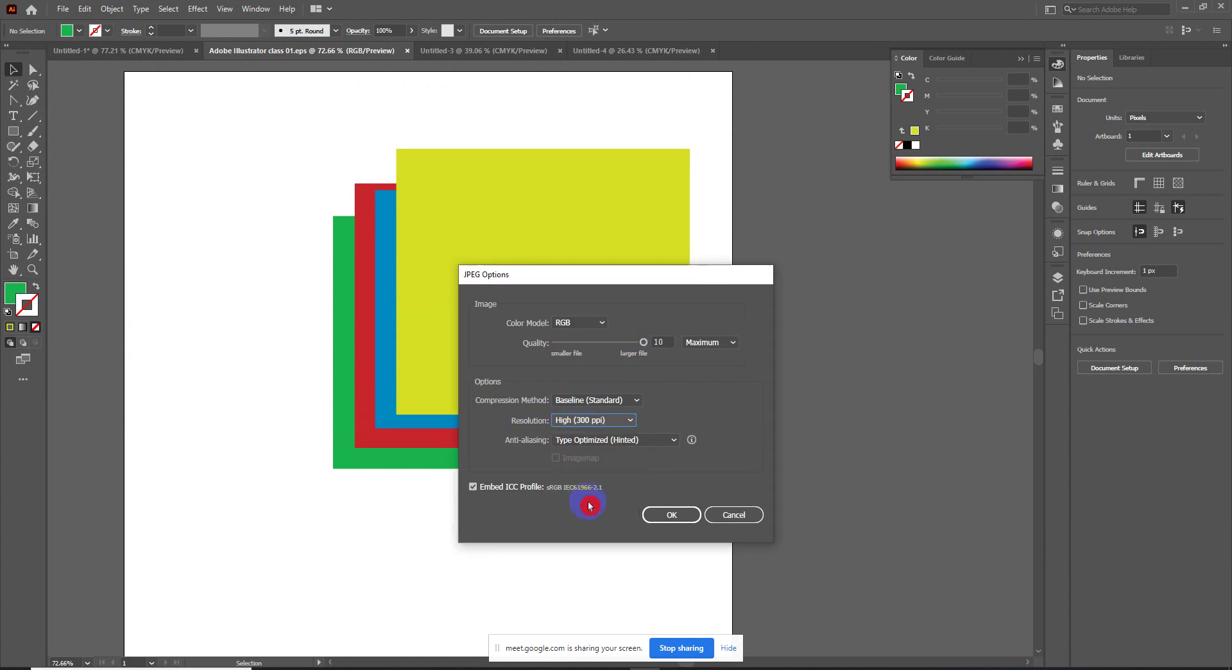
click(672, 515)
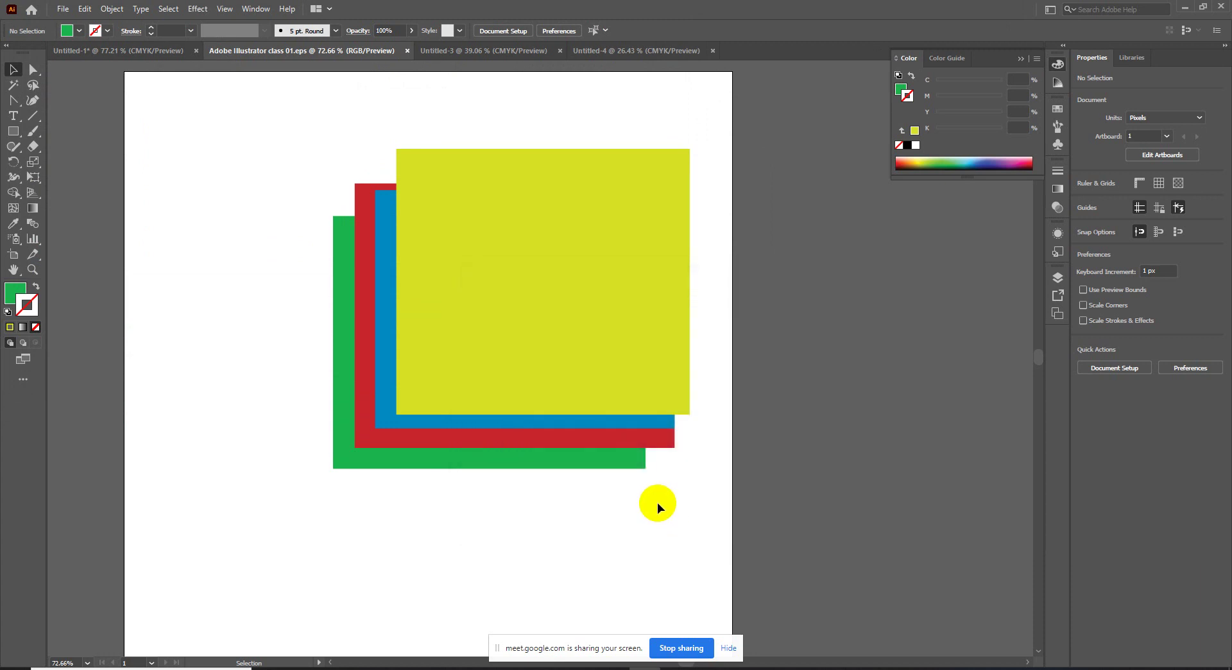
Step: Start a PNG export of the artwork, then cancel it
click(62, 9)
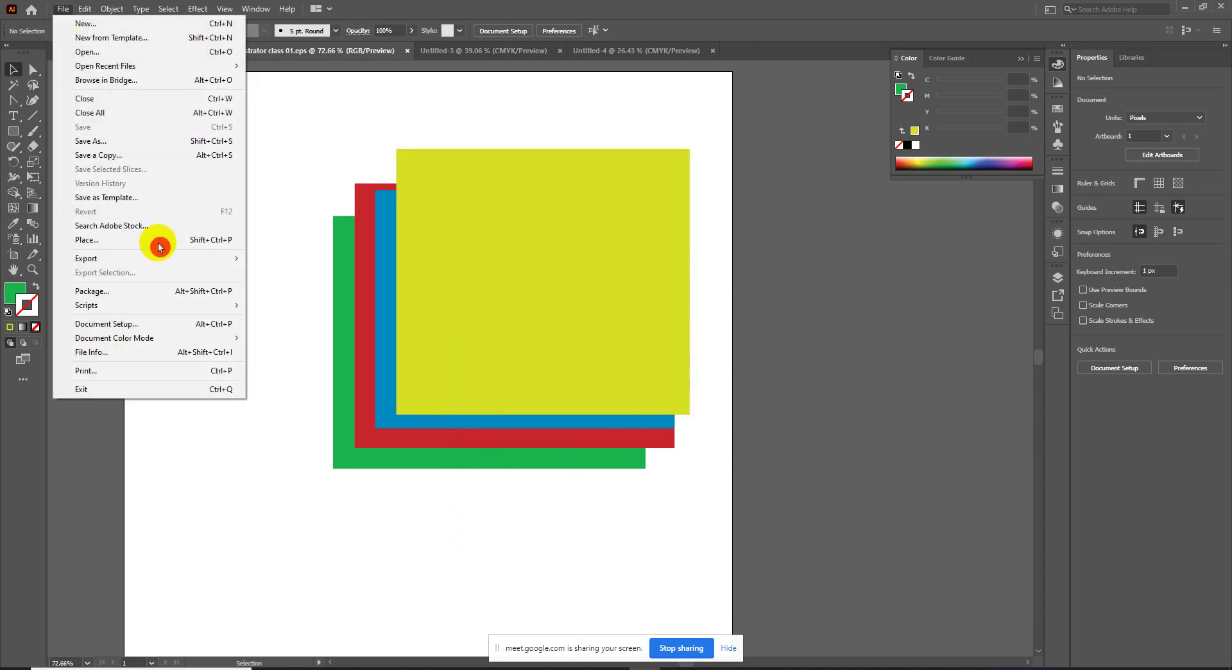
click(269, 276)
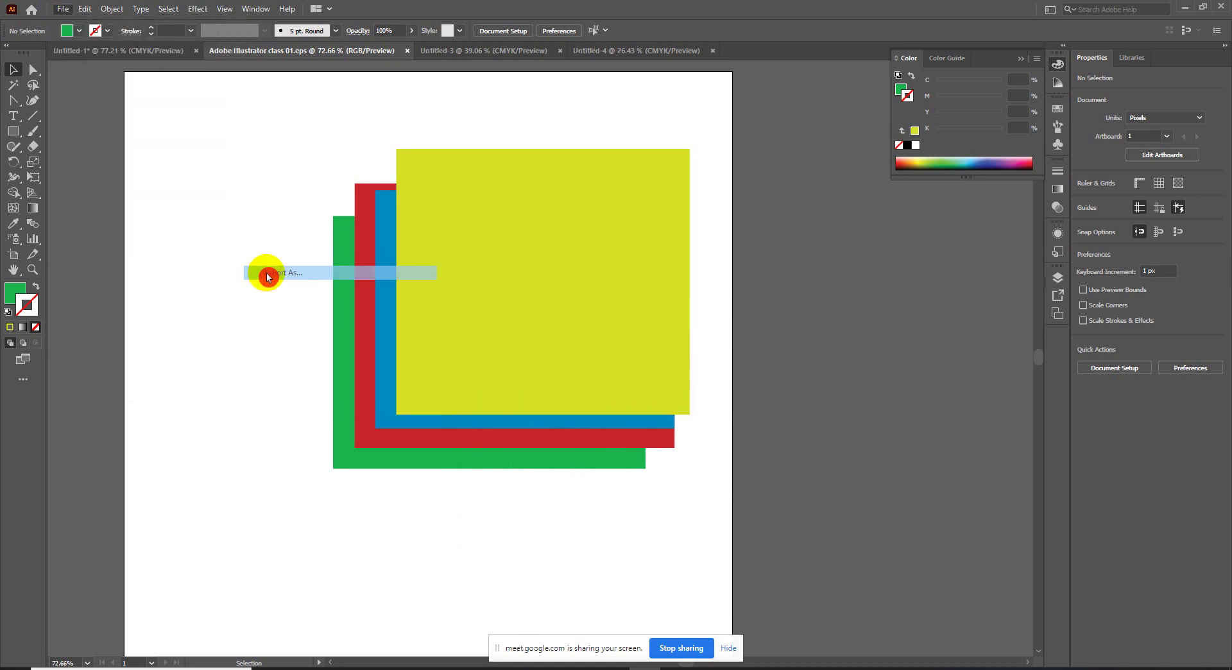
click(175, 309)
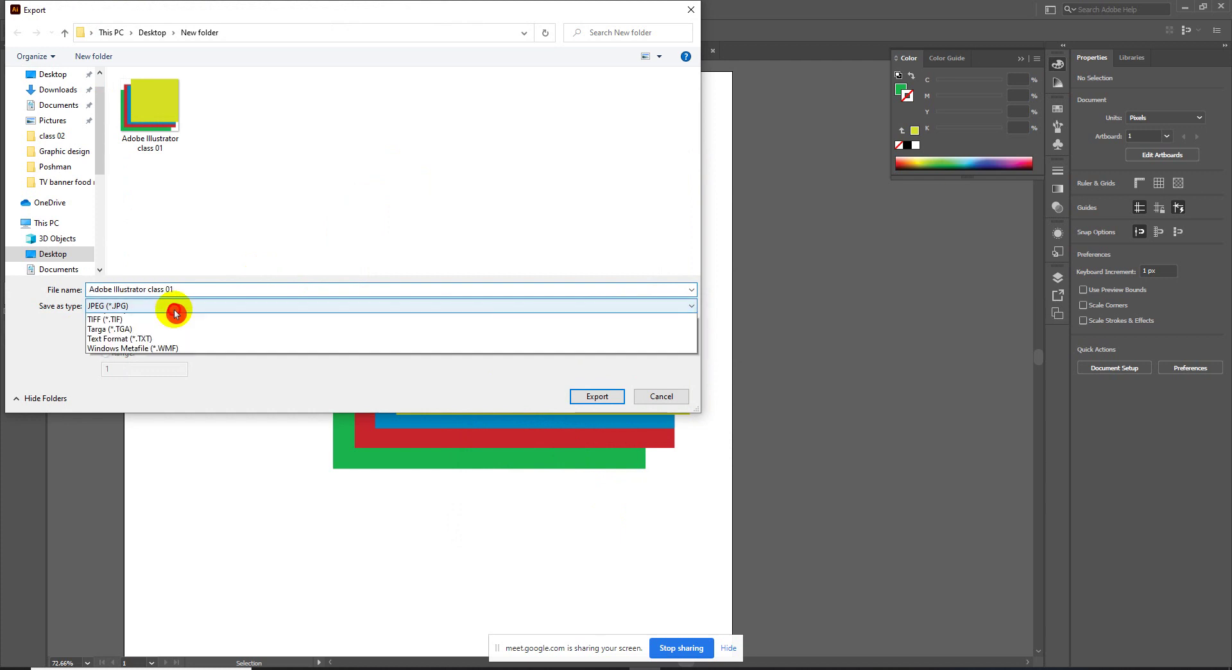
click(124, 393)
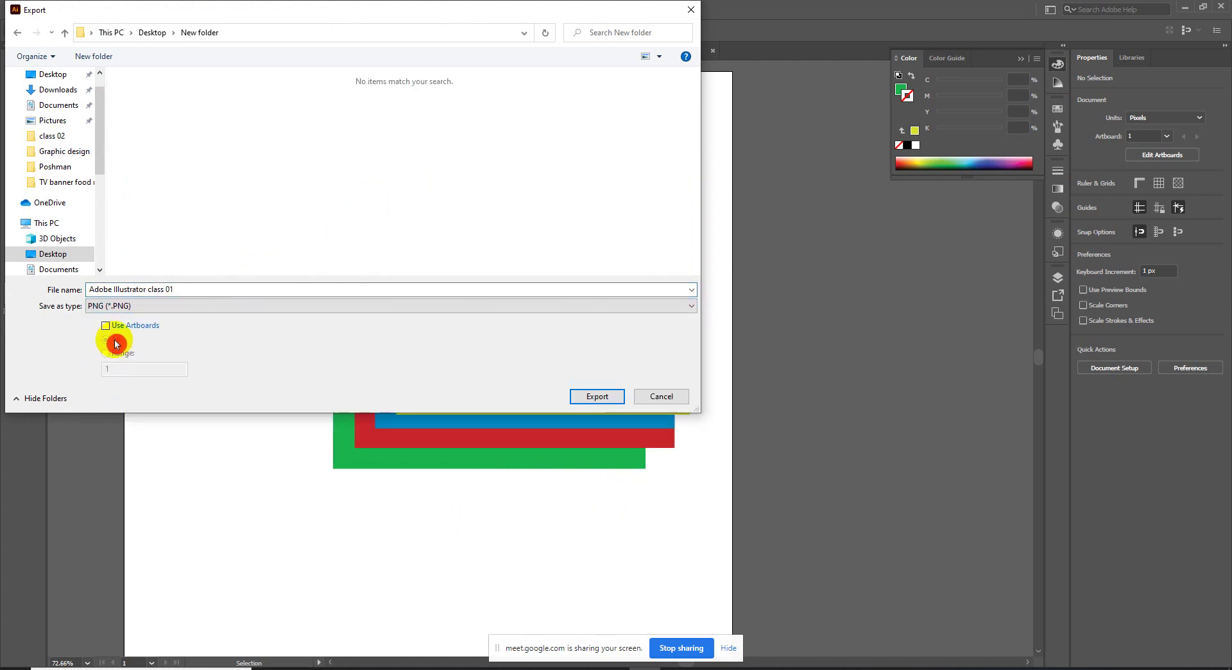
click(665, 399)
click(61, 9)
click(62, 12)
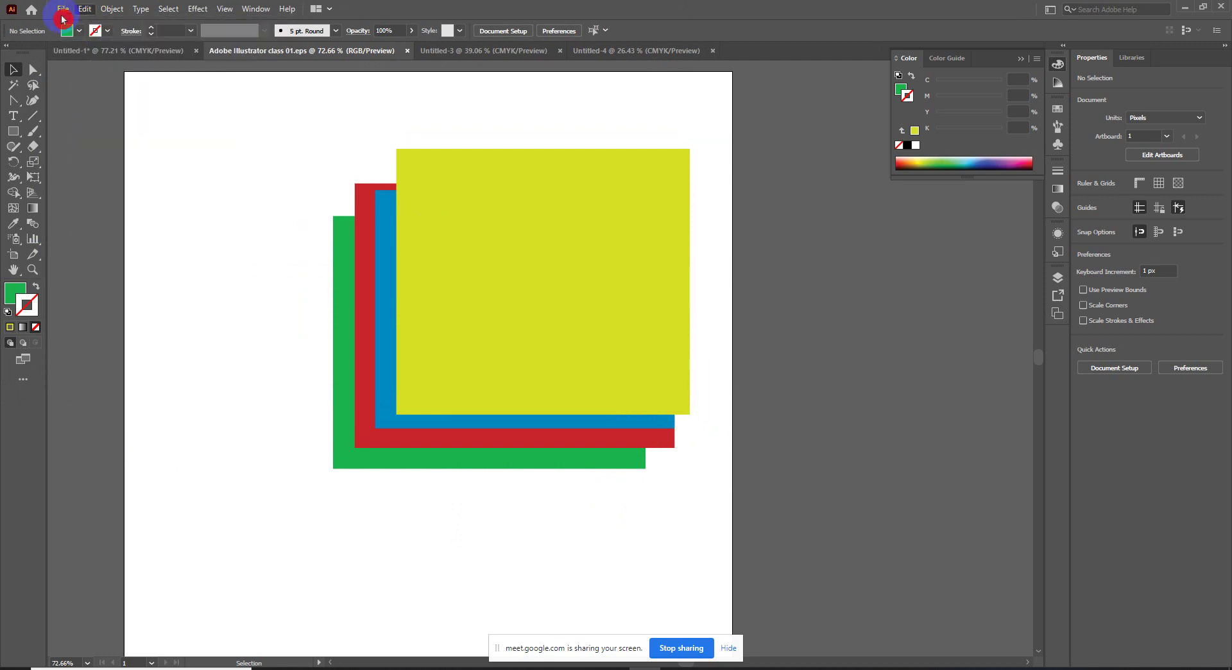
mouse_move(86, 258)
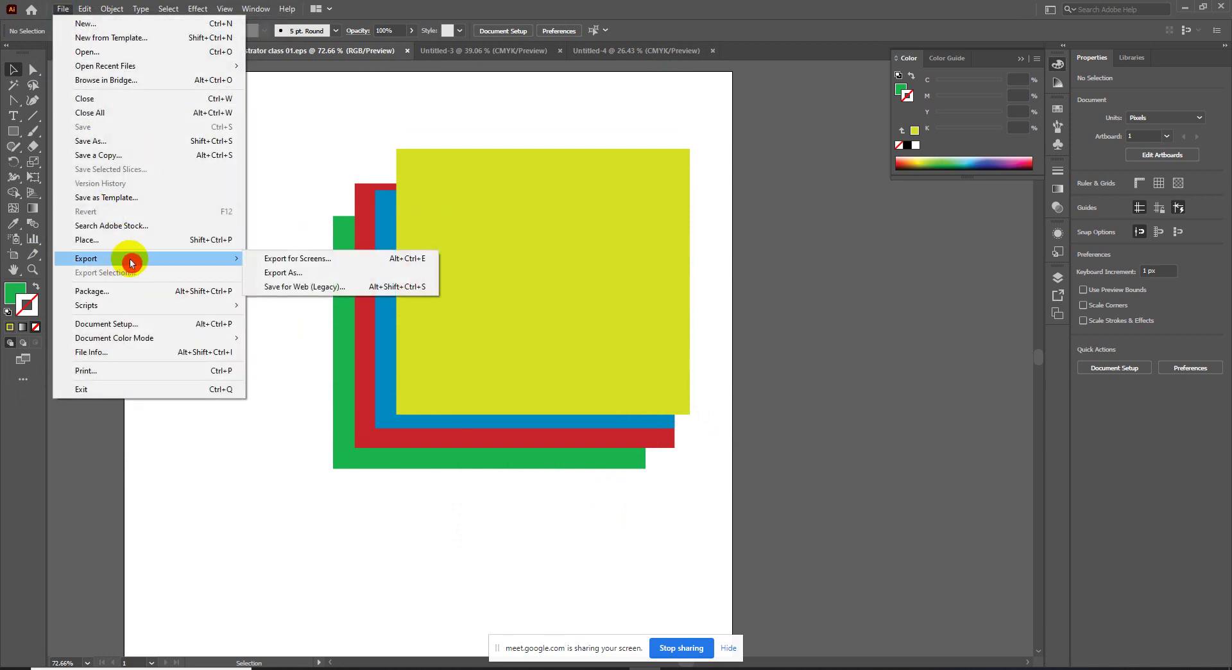
Step: Save a transparent PNG-24 copy of the artwork through Save for Web
click(327, 290)
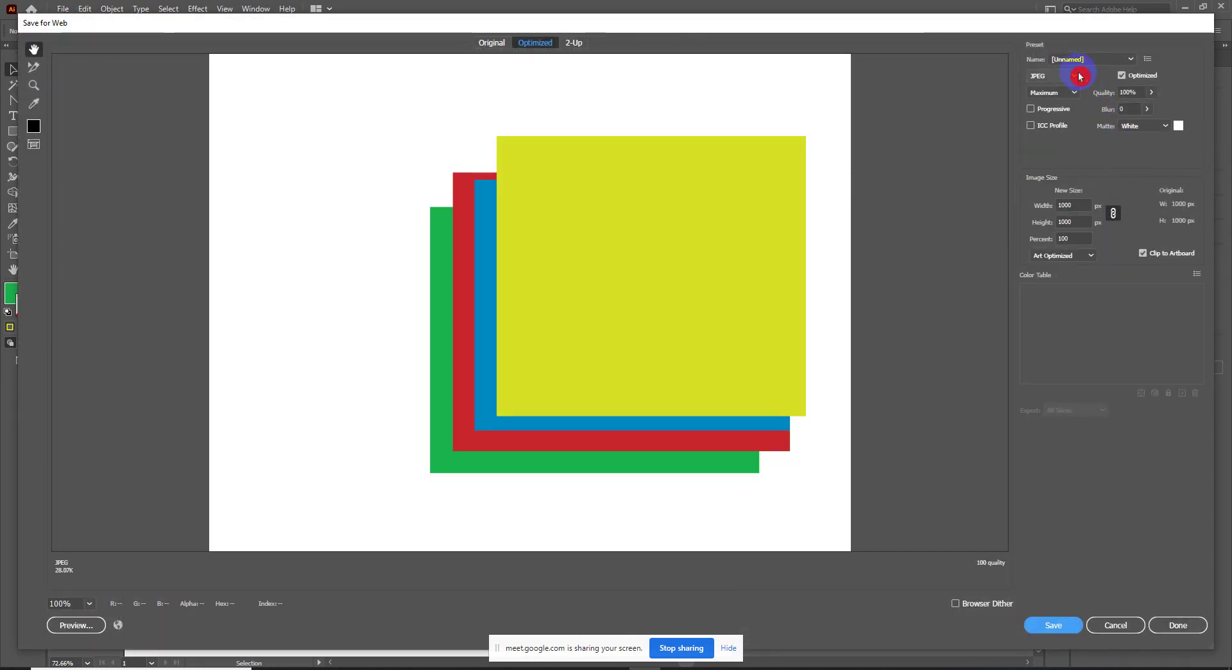
click(1066, 80)
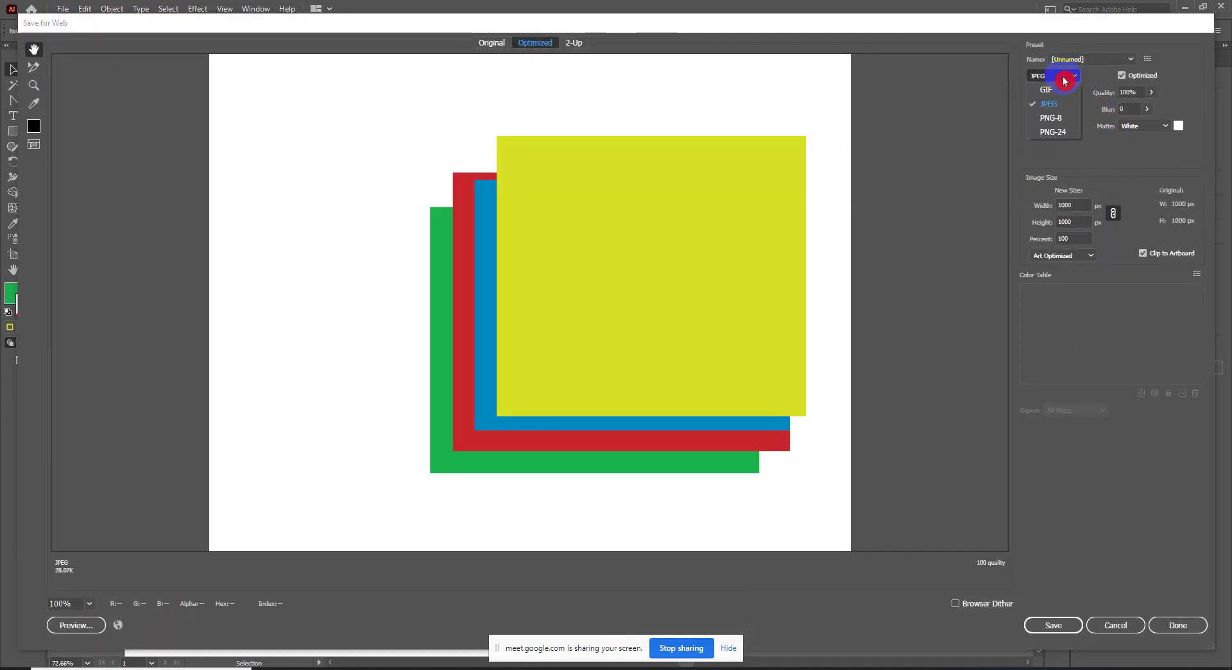
click(1063, 134)
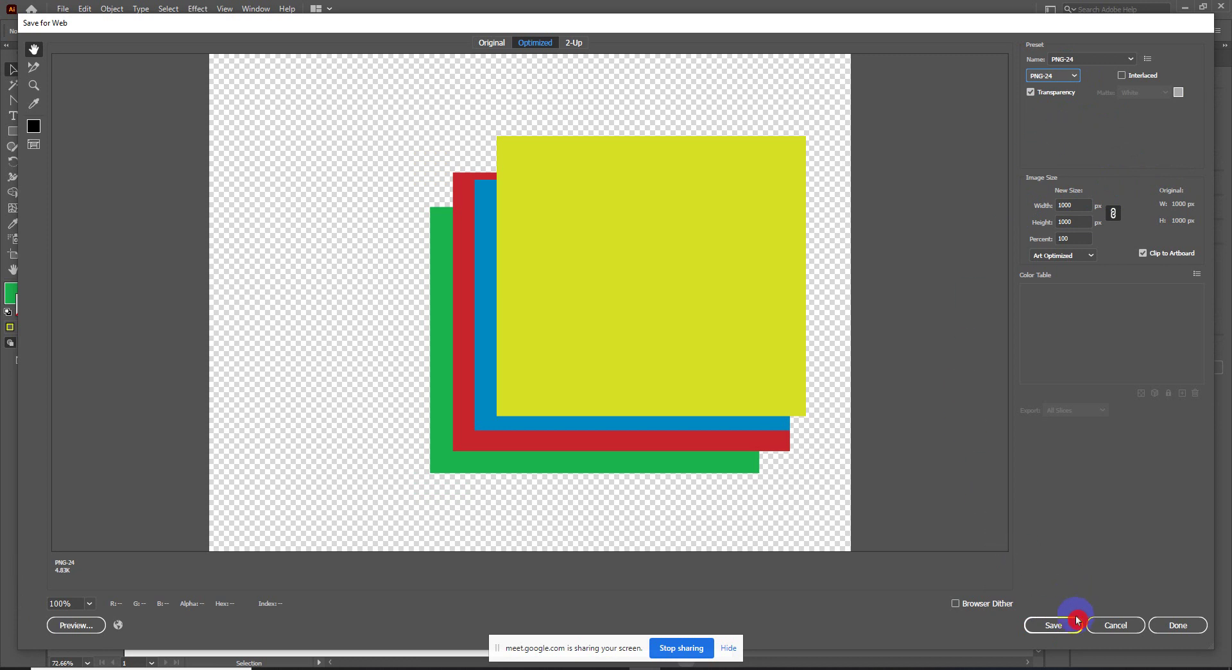
click(1058, 625)
click(613, 367)
Step: Close the class document without saving, plus the Untitled-4 and Untitled-3 documents
click(405, 54)
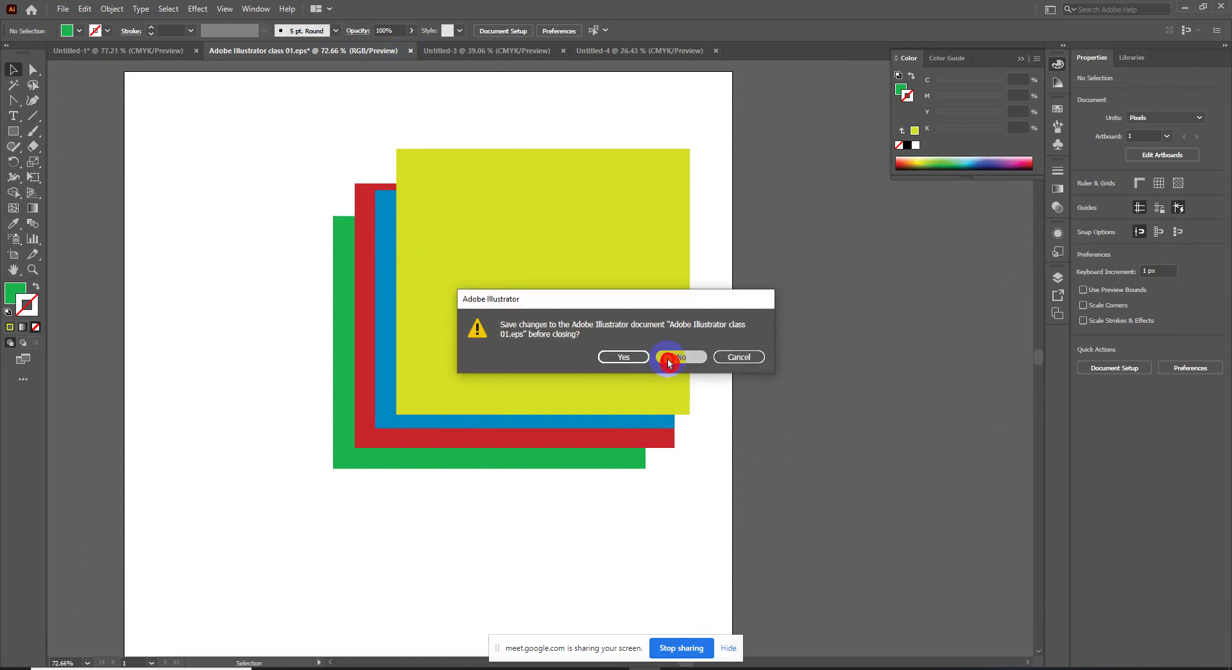
click(667, 362)
click(502, 53)
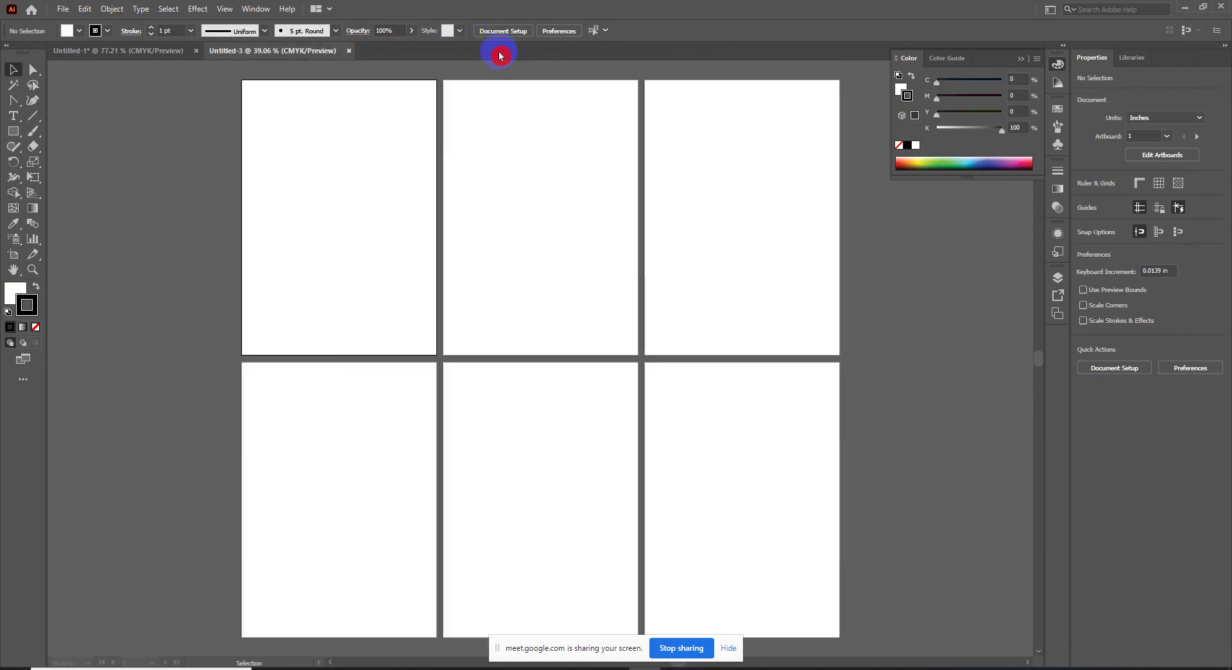
click(350, 51)
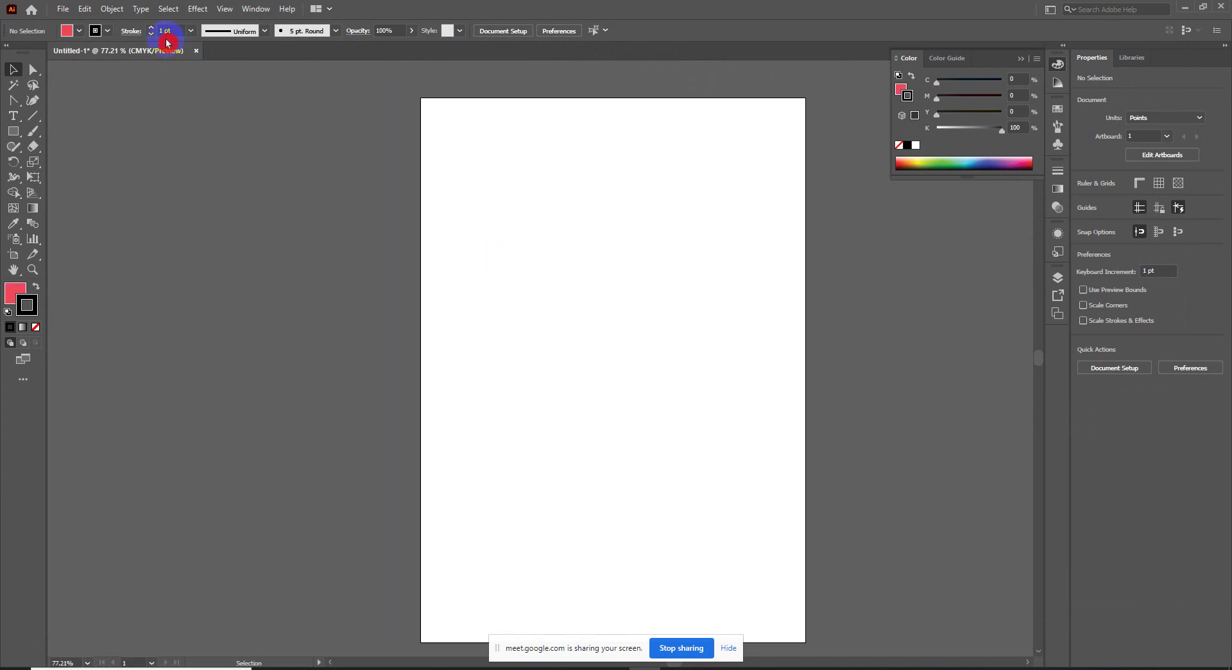
Step: In File Explorer, open Desktop > New folder and drag the four class 01 files to Illustrator
click(432, 627)
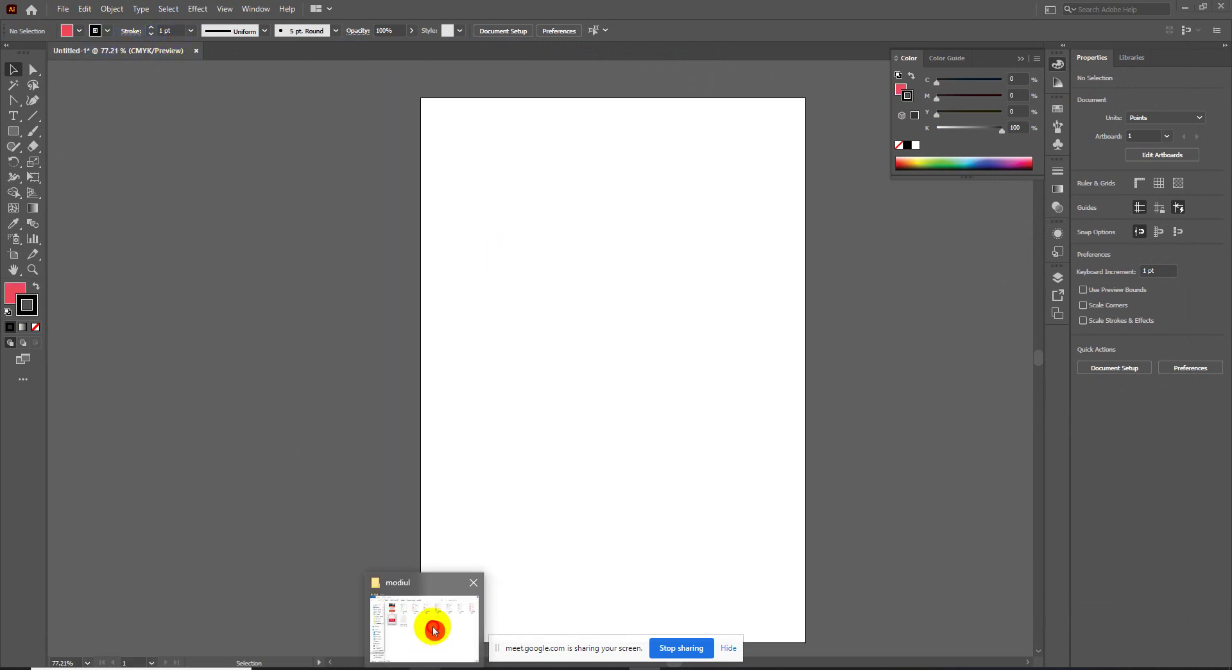
click(260, 114)
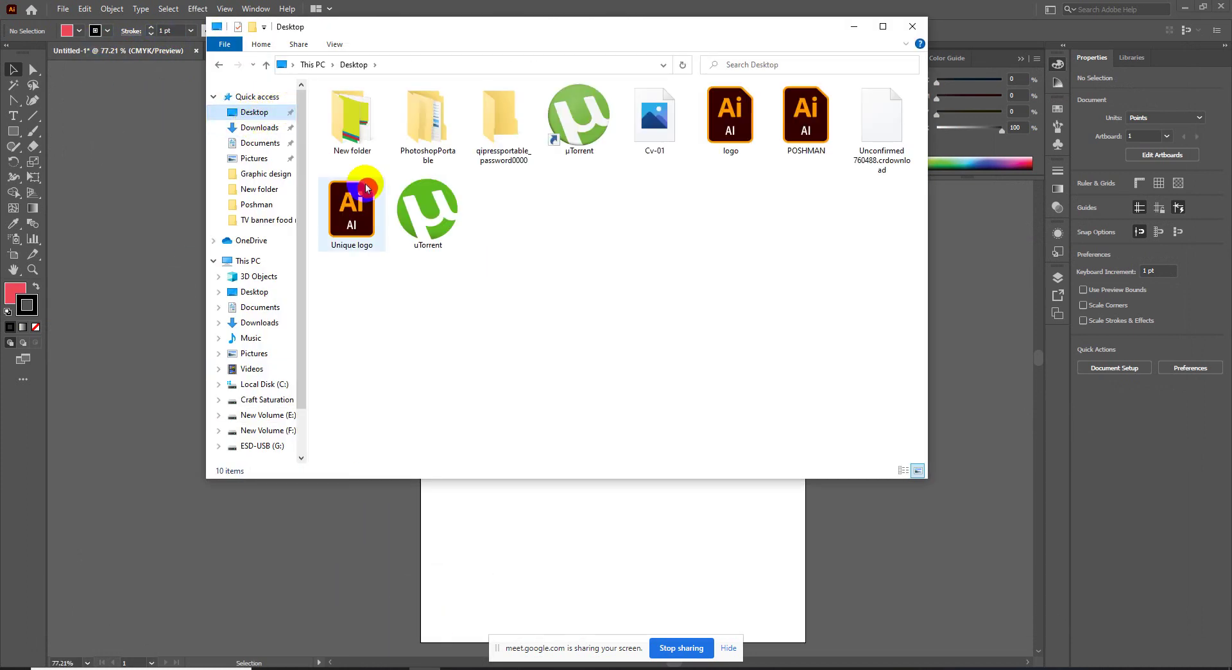
double_click(350, 115)
mouse_move(737, 242)
mouse_down()
mouse_move(341, 77)
mouse_move(206, 98)
mouse_move(992, 64)
mouse_up()
Step: Open the dropped files and spread apart the yellow, blue, red and green rectangles in class 01.ai
click(854, 27)
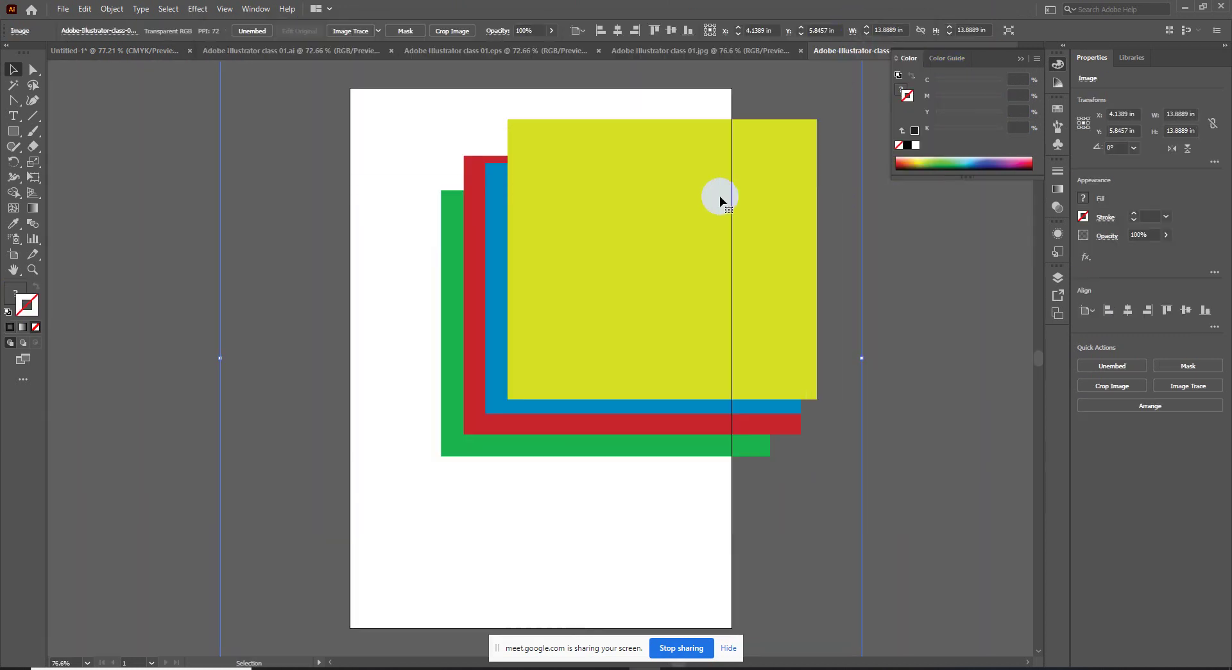
click(358, 46)
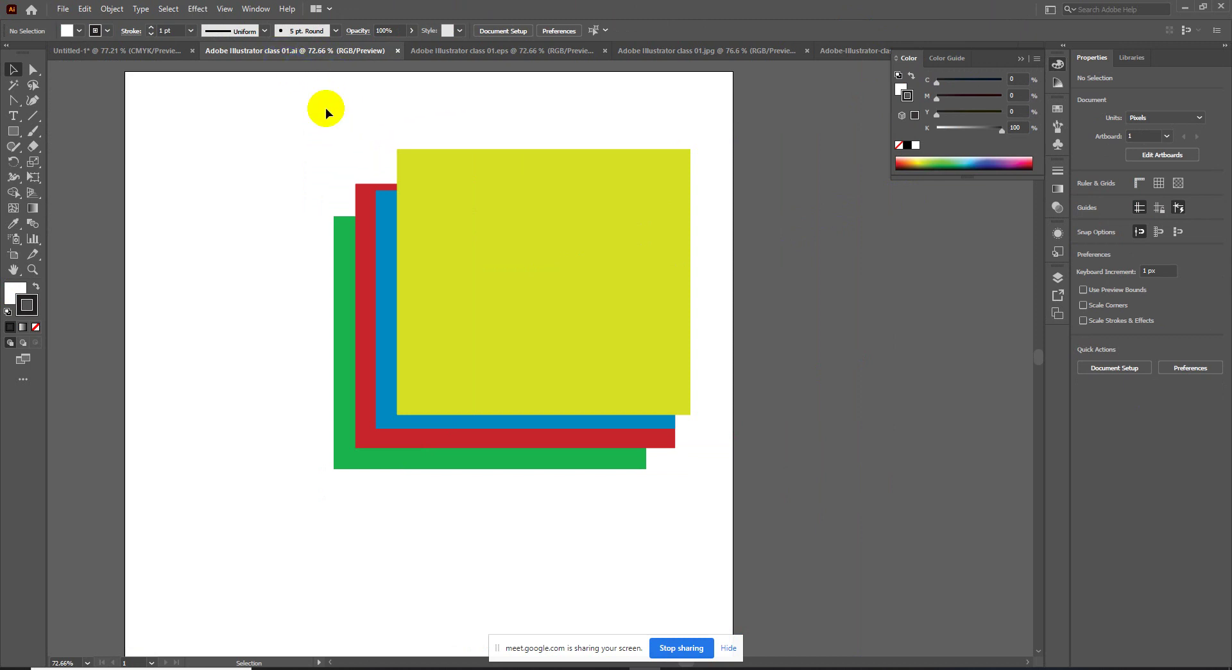
drag(443, 242, 636, 242)
drag(385, 278, 87, 185)
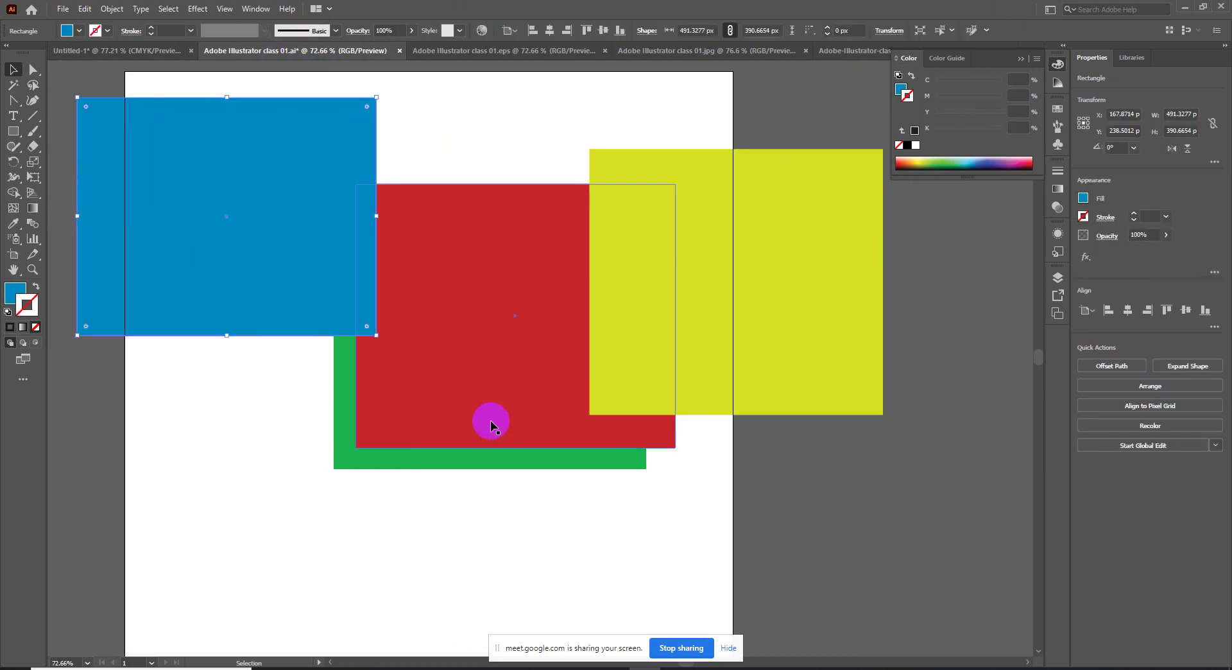
drag(491, 423, 663, 562)
drag(465, 453, 371, 526)
Step: In class 01.eps, move the yellow, blue, red and green rectangles apart
click(545, 50)
drag(538, 244, 746, 339)
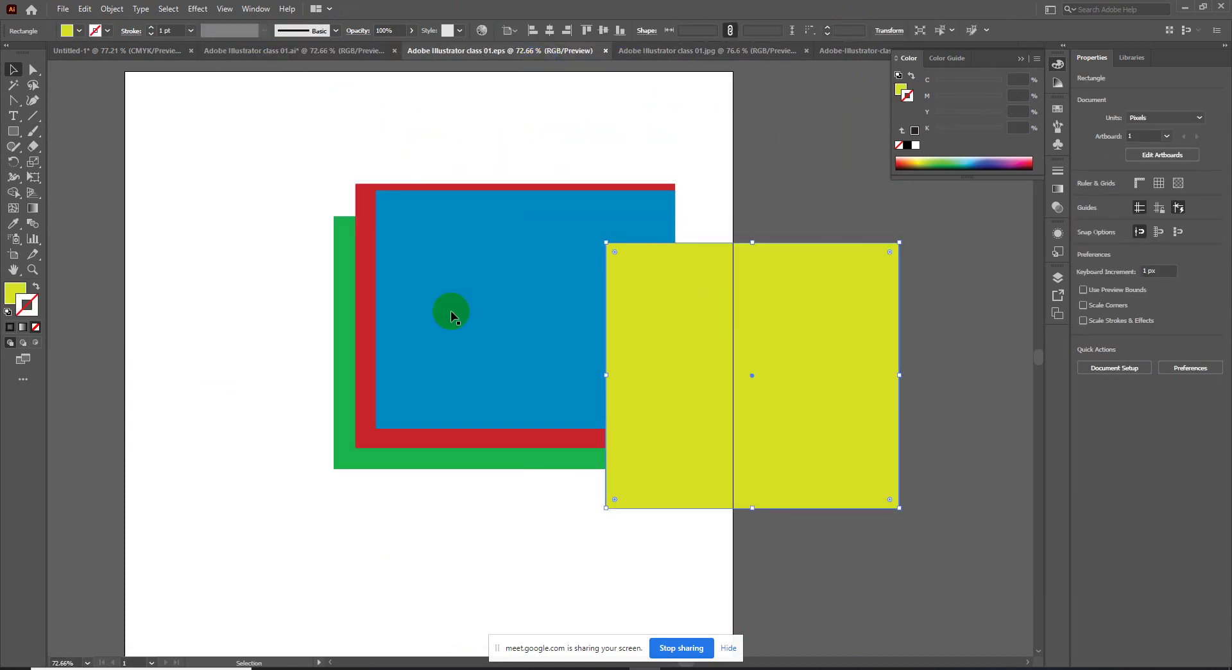
drag(451, 315, 145, 340)
drag(411, 324, 536, 271)
drag(407, 366, 395, 444)
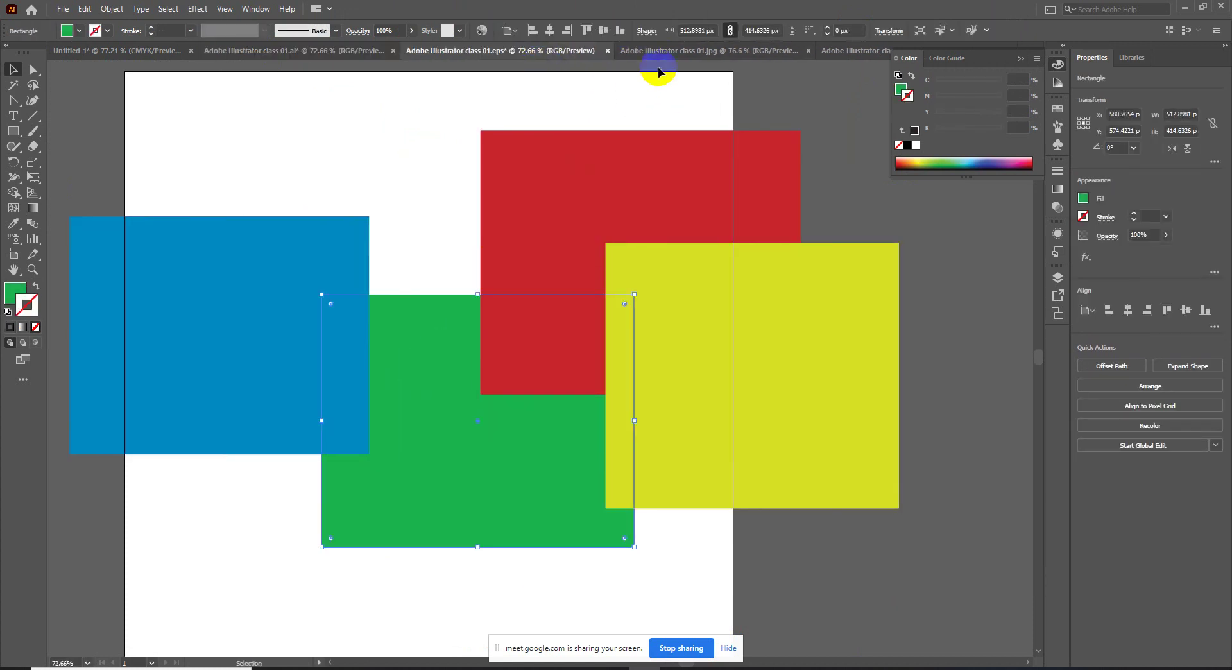
Step: Reposition the placed images in the JPG and PNG class documents
click(709, 50)
mouse_move(518, 357)
mouse_down()
mouse_move(645, 299)
mouse_move(308, 306)
mouse_move(622, 341)
mouse_move(603, 340)
mouse_up()
click(841, 50)
mouse_move(580, 263)
mouse_down()
mouse_move(687, 237)
mouse_move(393, 289)
mouse_move(273, 286)
mouse_move(606, 298)
mouse_move(358, 292)
mouse_up()
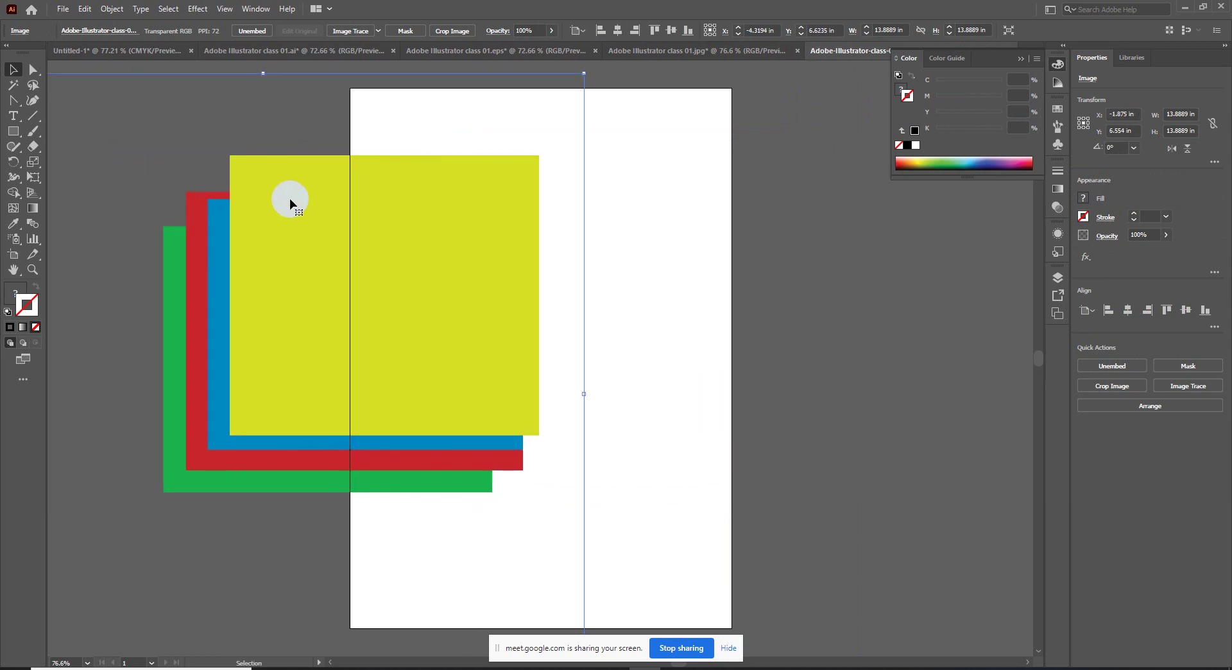
mouse_move(515, 257)
mouse_down()
mouse_move(682, 242)
mouse_move(762, 206)
mouse_move(691, 236)
mouse_move(708, 241)
mouse_up()
Step: Drag the EPS copy's blue rectangle over the green and red, then stop sharing
click(524, 55)
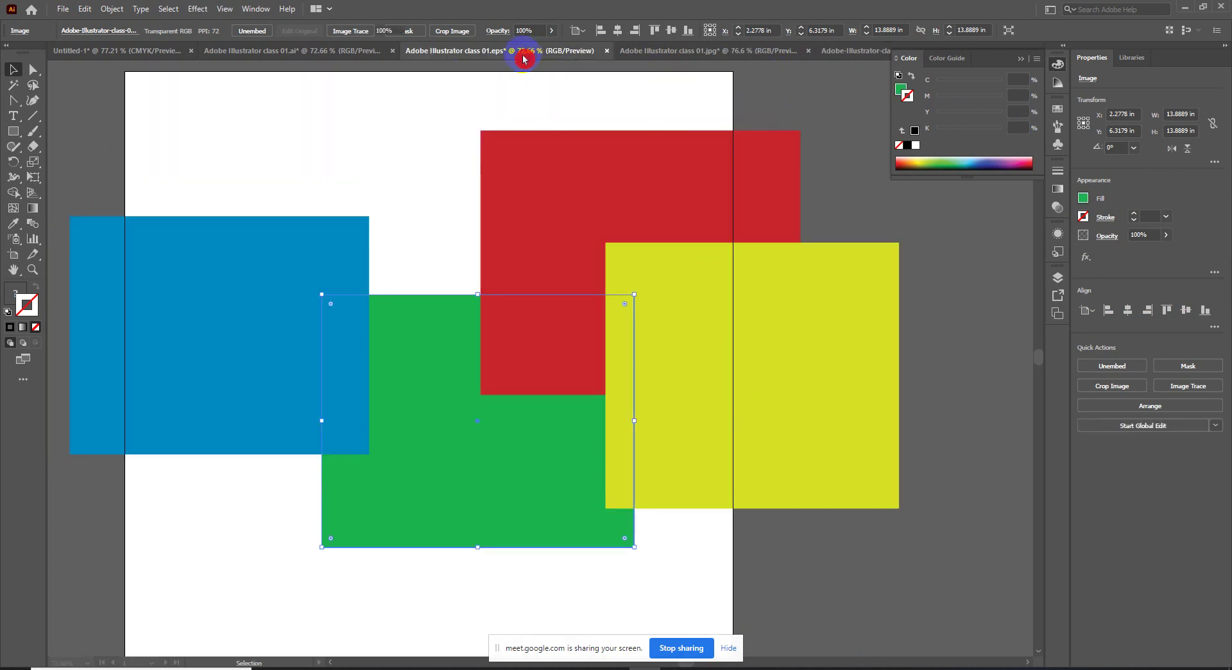
mouse_move(352, 333)
mouse_down()
mouse_move(379, 346)
mouse_move(508, 348)
mouse_up()
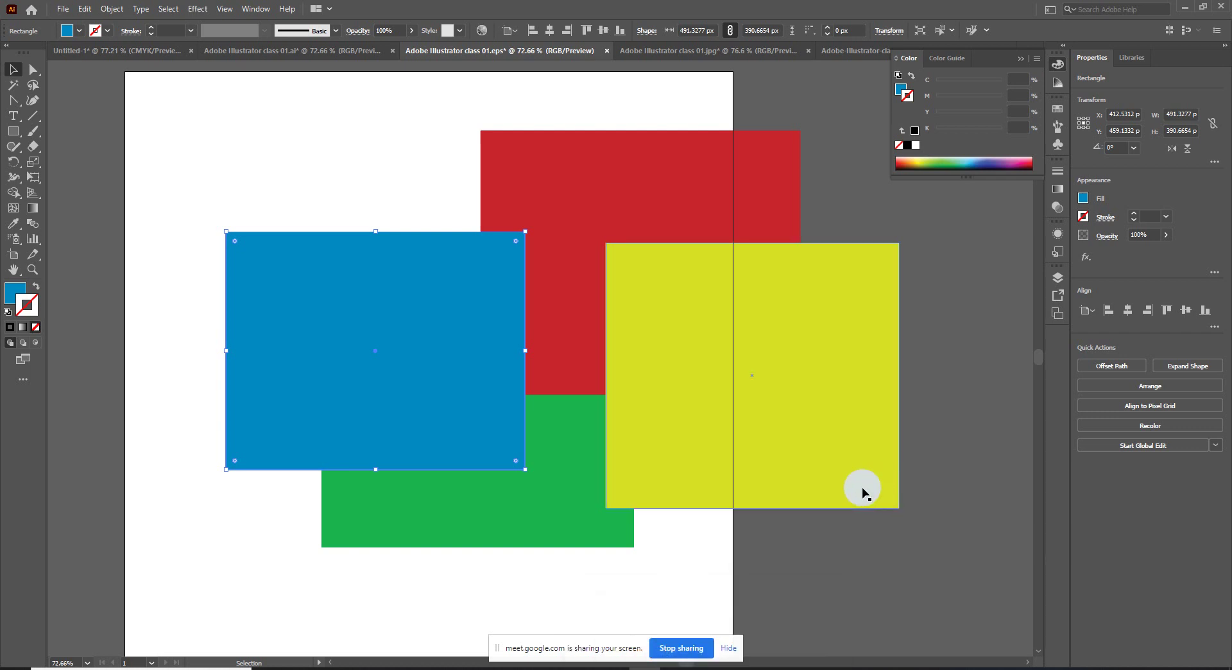
click(699, 648)
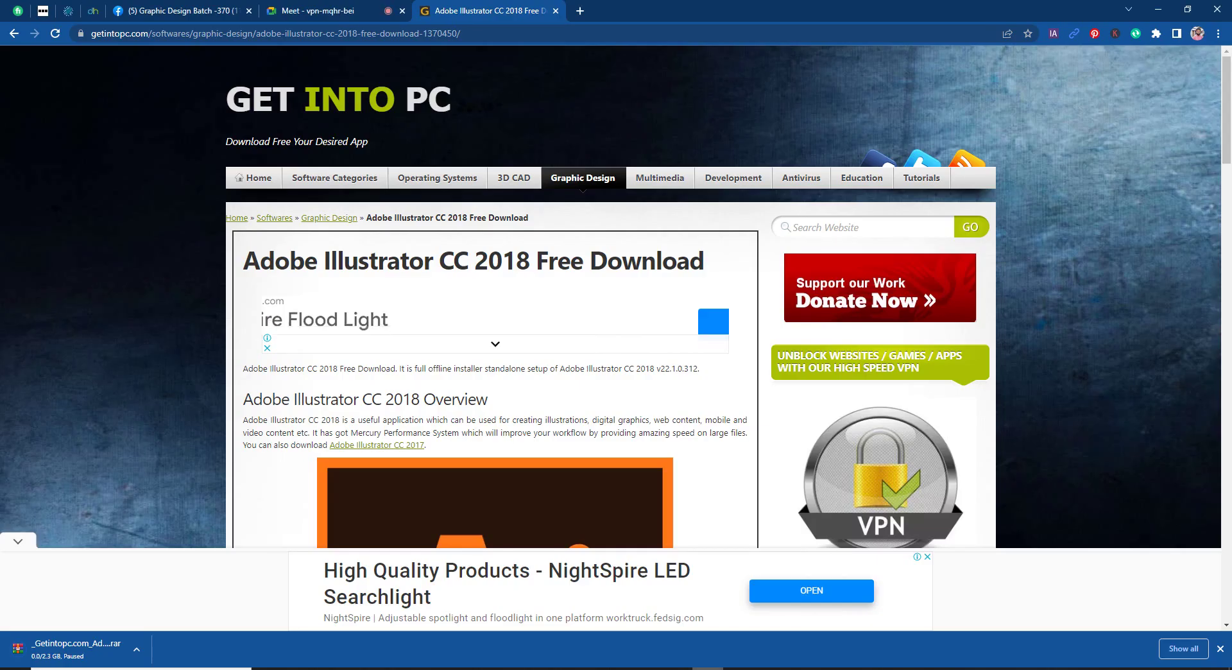
Step: Go from the Meet tab to Facebook and glance through the notifications list
click(369, 9)
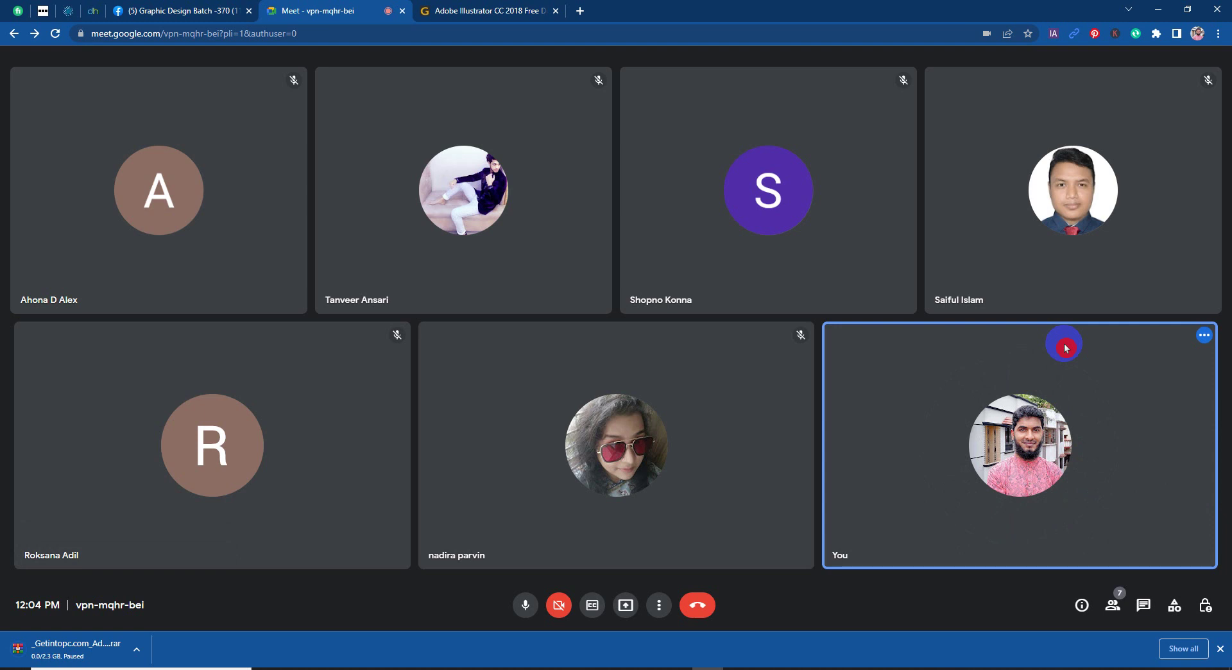
click(226, 10)
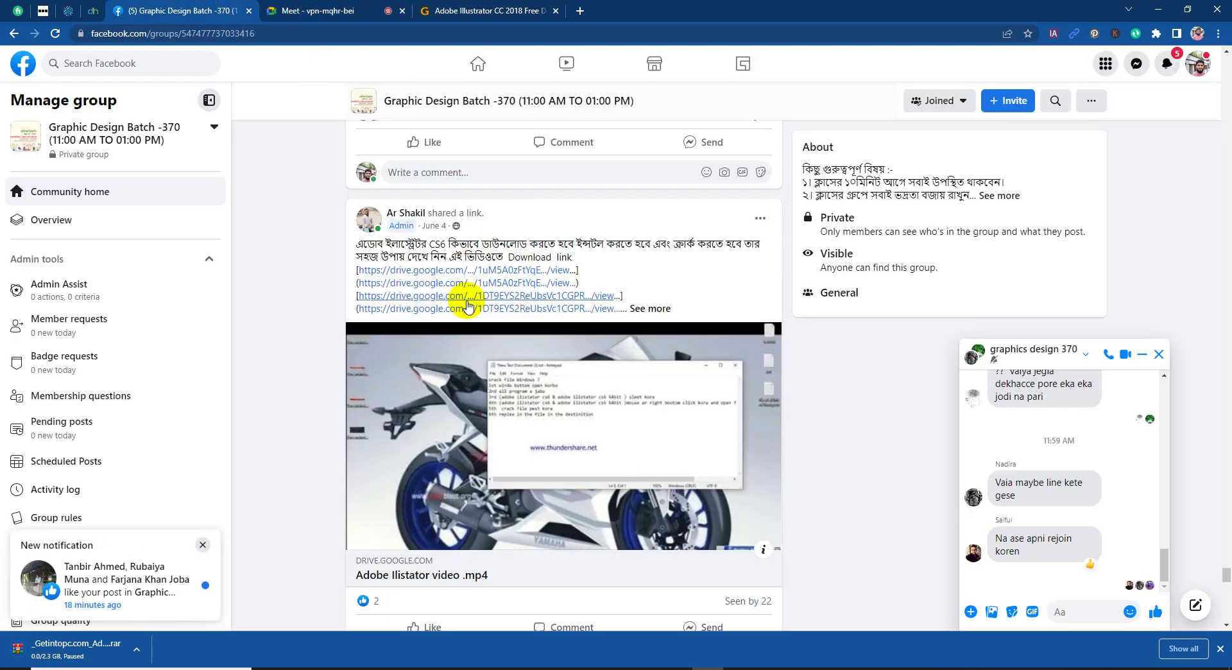
click(1169, 64)
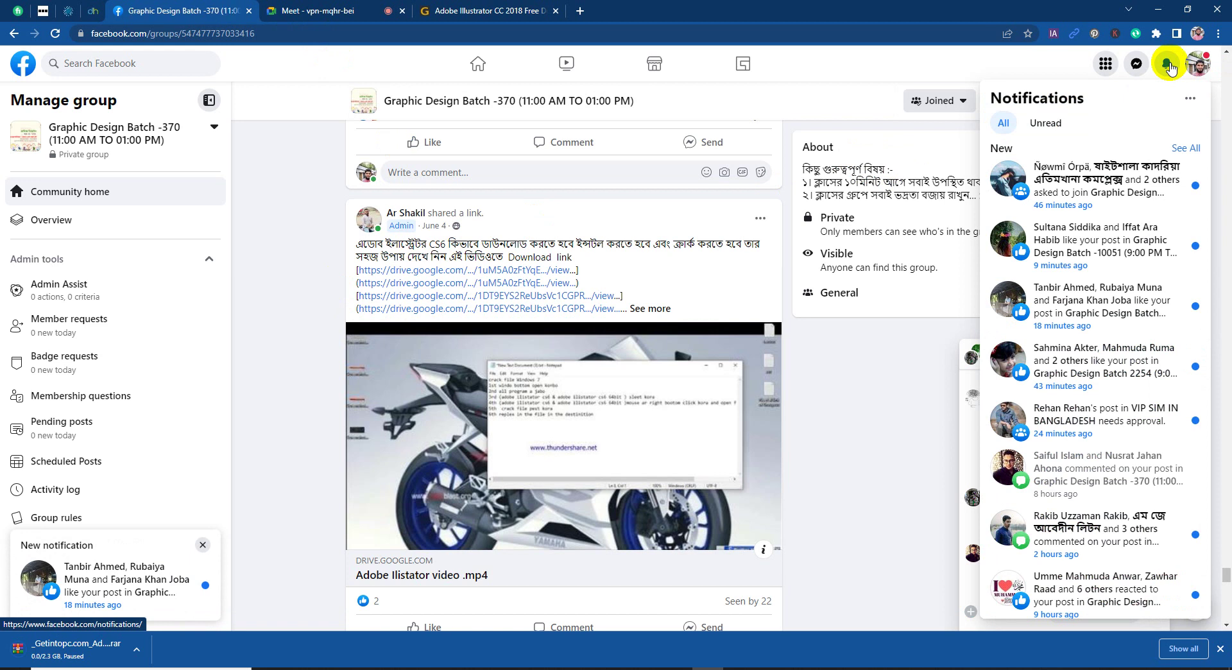
click(887, 429)
Step: Browse to the Batch -373 group's class video post, then return to Meet
scroll(899, 408, up, 2)
scroll(899, 407, up, 5)
click(473, 66)
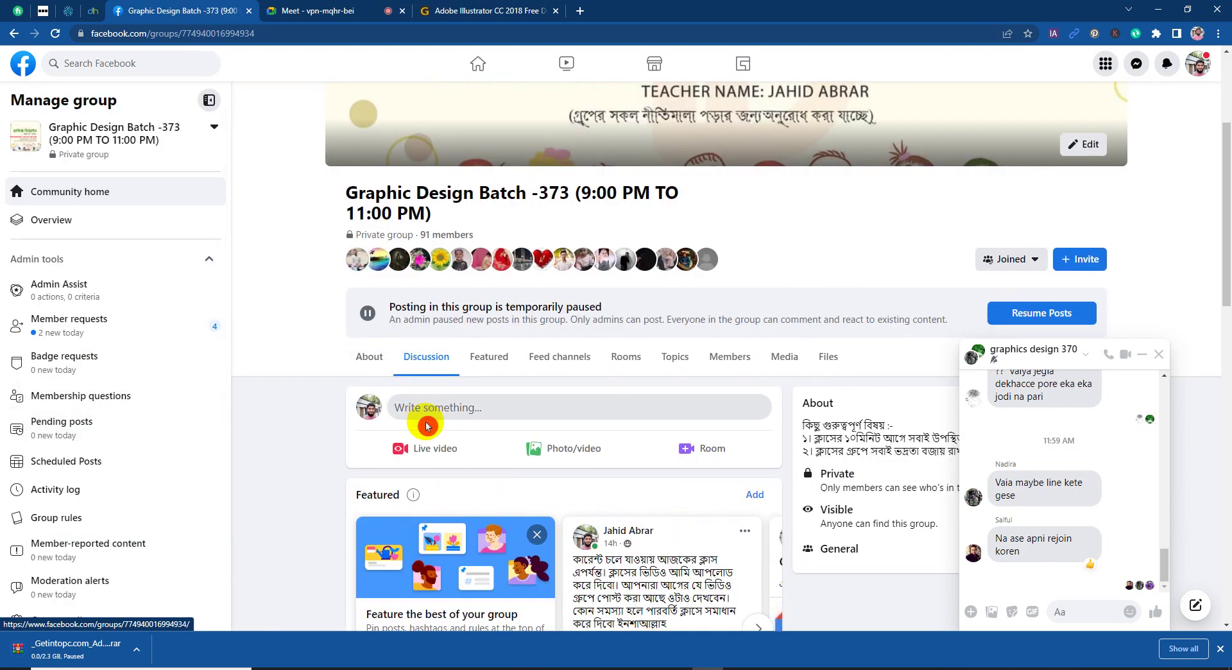
scroll(423, 411, down, 5)
scroll(420, 418, down, 4)
scroll(410, 417, up, 2)
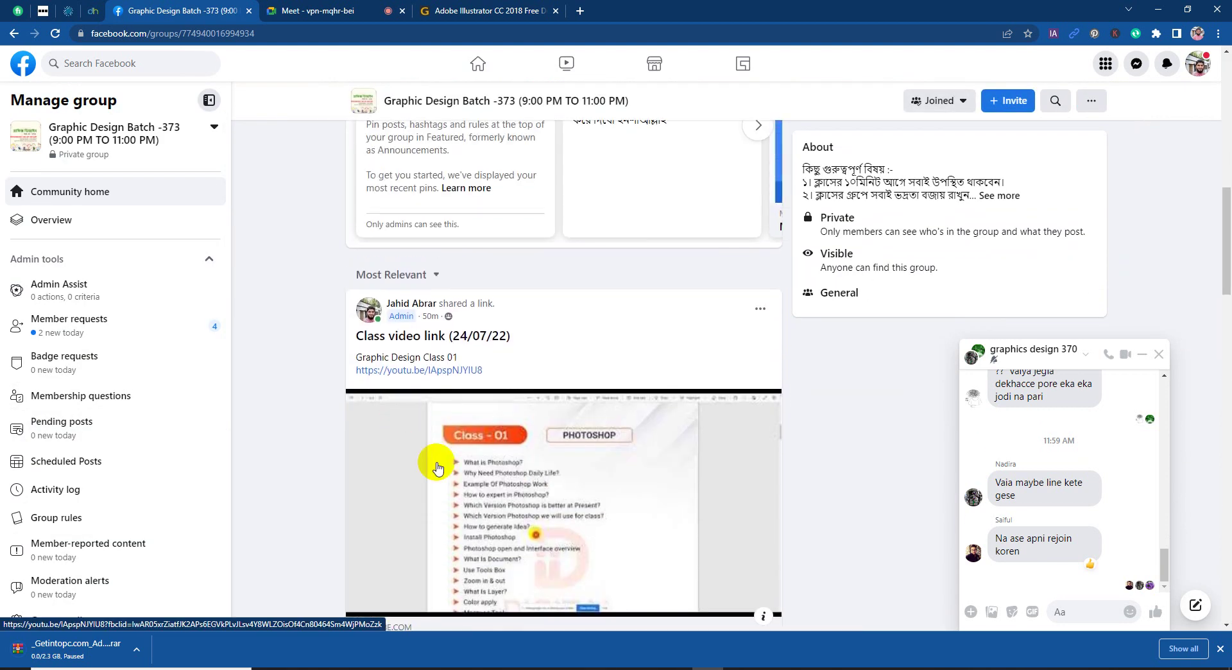
click(370, 9)
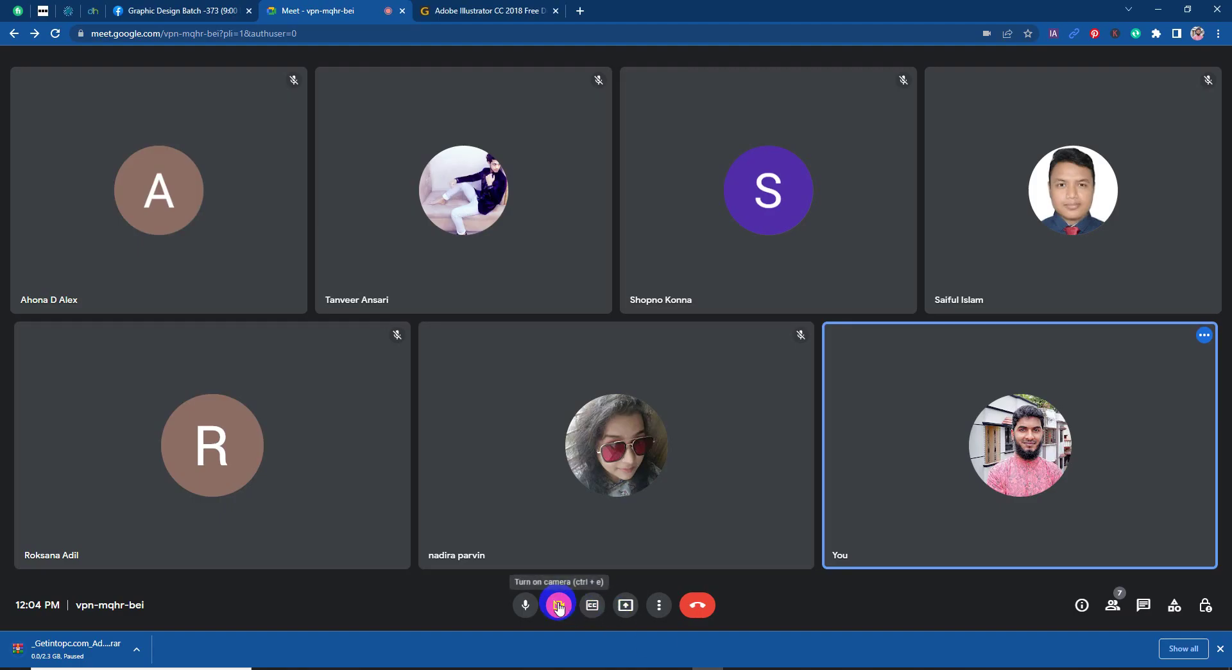
Step: Present 'Your entire screen' in Meet, choosing the screen thumbnail and sharing it
click(626, 605)
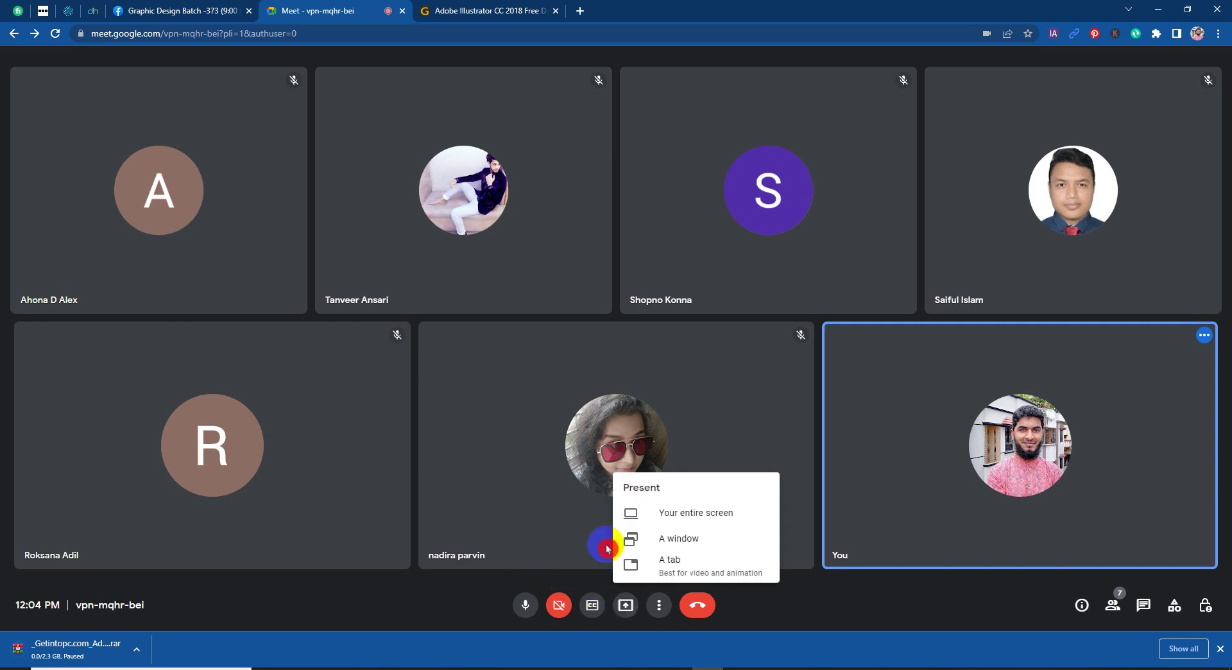
click(683, 513)
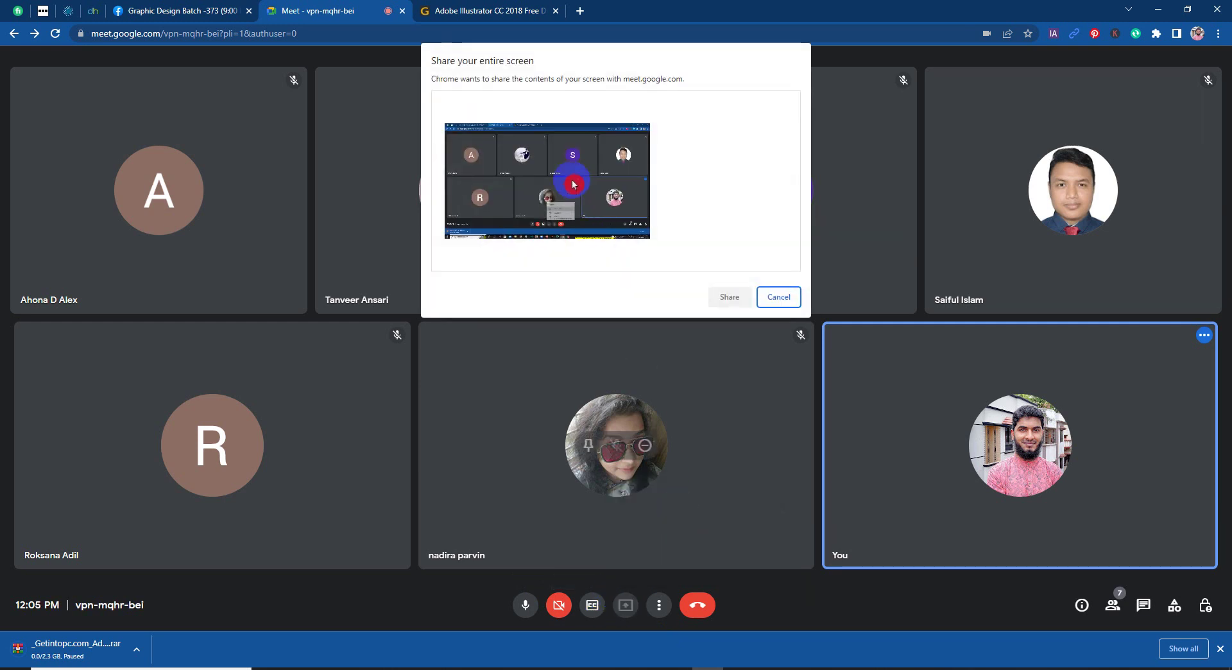
click(536, 163)
click(725, 298)
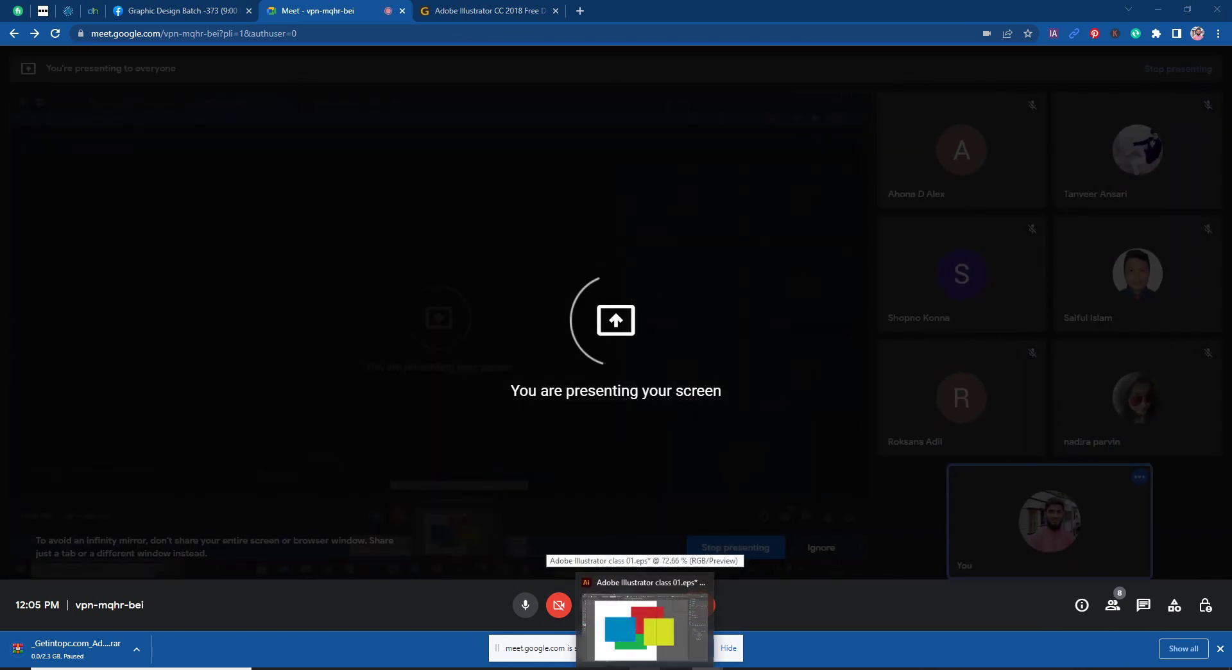
Step: Back in Illustrator, regroup the blue, yellow, red and green rectangles into a tighter stack
click(645, 626)
drag(481, 388, 764, 236)
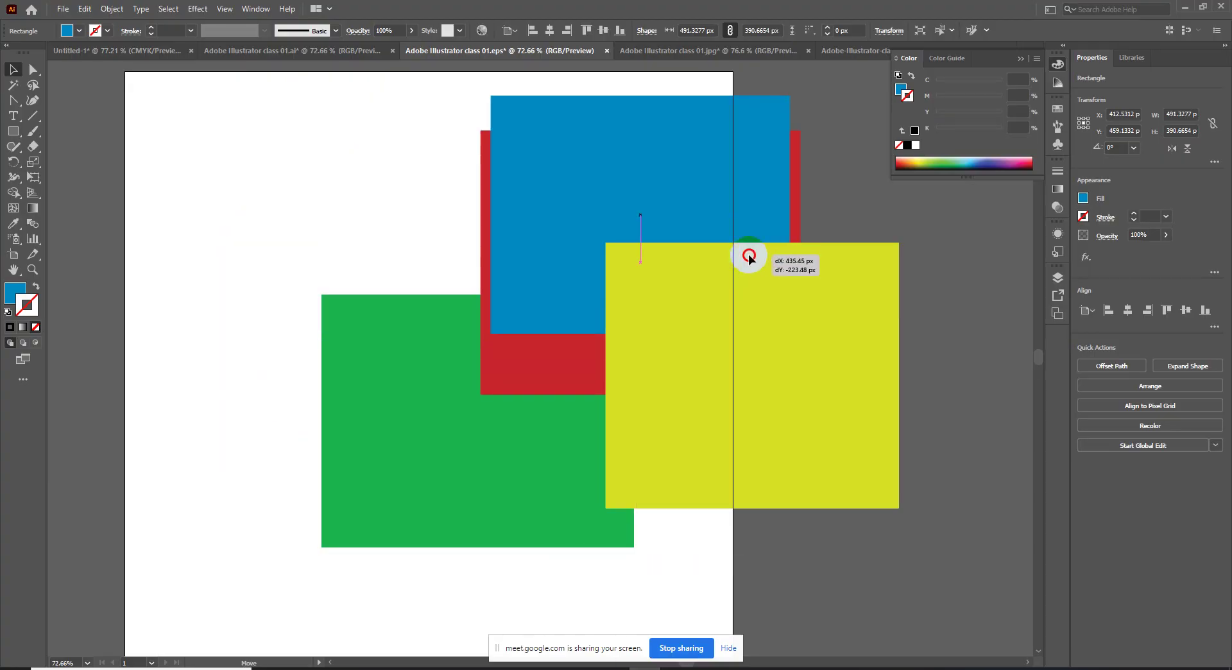
drag(674, 389, 614, 175)
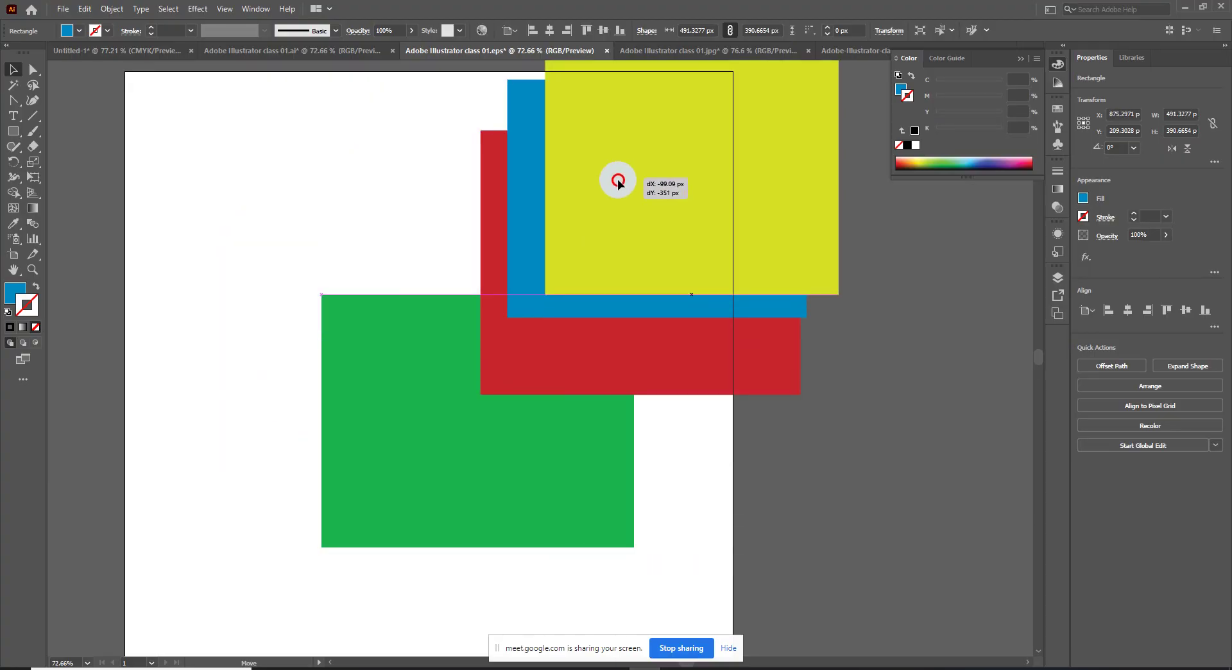
drag(540, 358, 536, 307)
mouse_move(387, 446)
mouse_down()
mouse_move(489, 289)
mouse_move(521, 264)
mouse_up()
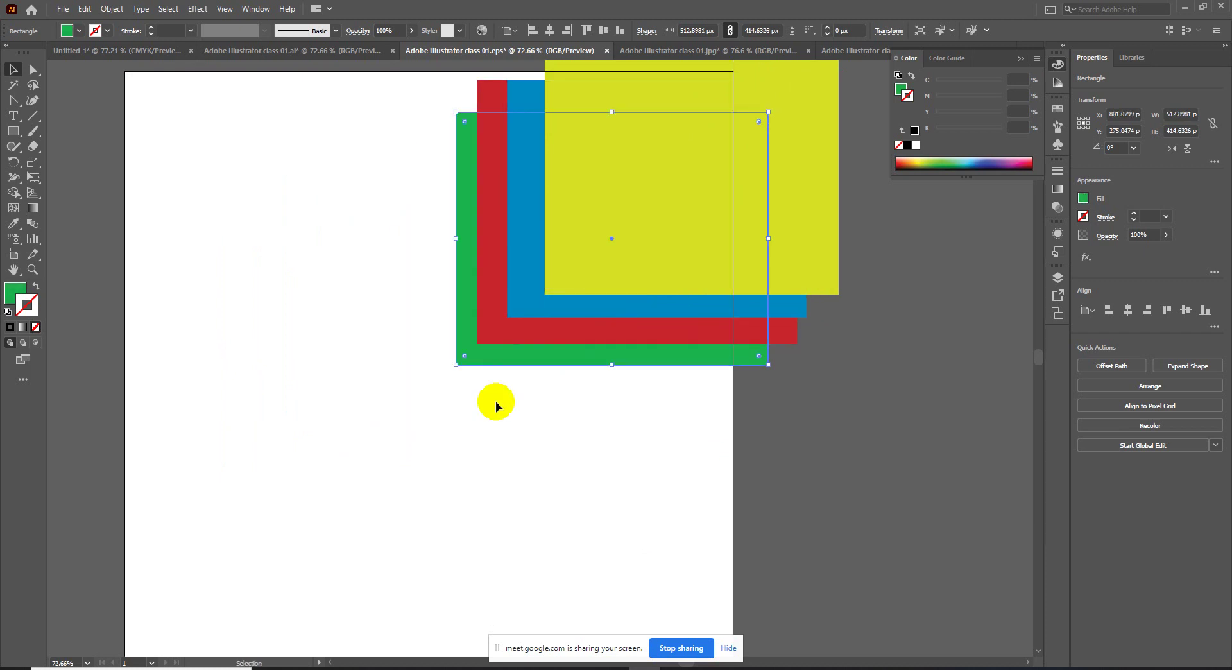
click(491, 424)
Step: Move all four rectangles together and nudge the yellow one slightly left and down
scroll(492, 443, up, 2)
scroll(540, 341, right, 2)
mouse_move(591, 476)
mouse_down()
mouse_move(514, 260)
mouse_move(356, 369)
mouse_up()
scroll(622, 416, left, 3)
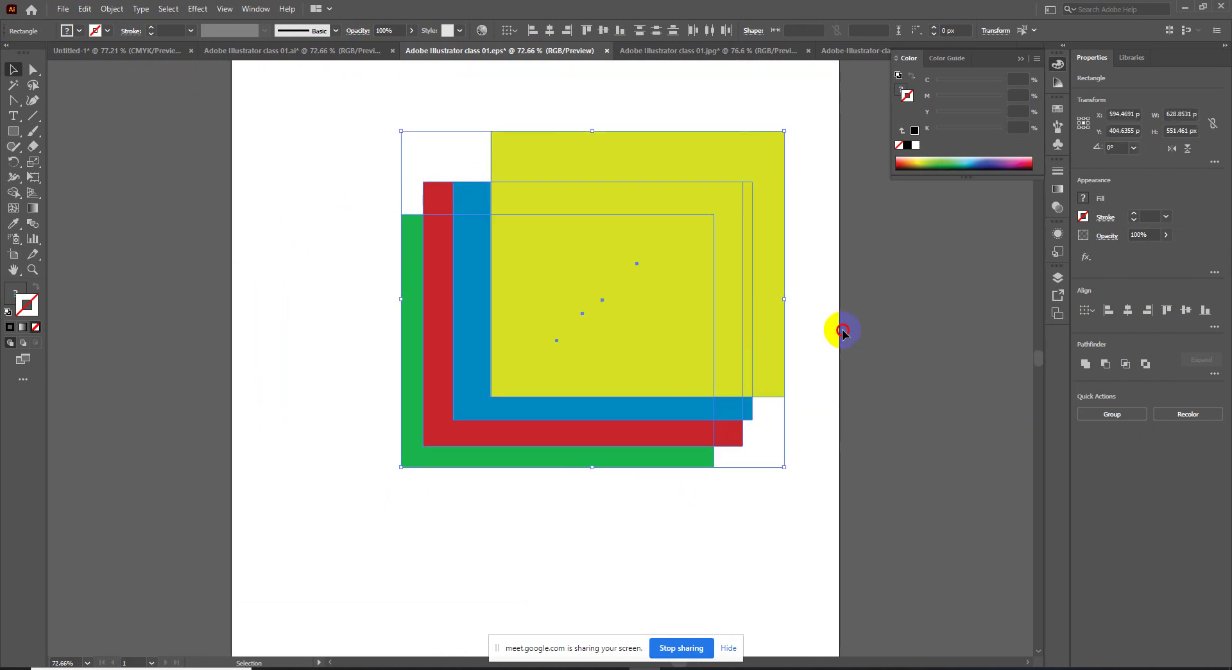
click(834, 329)
drag(697, 325, 673, 334)
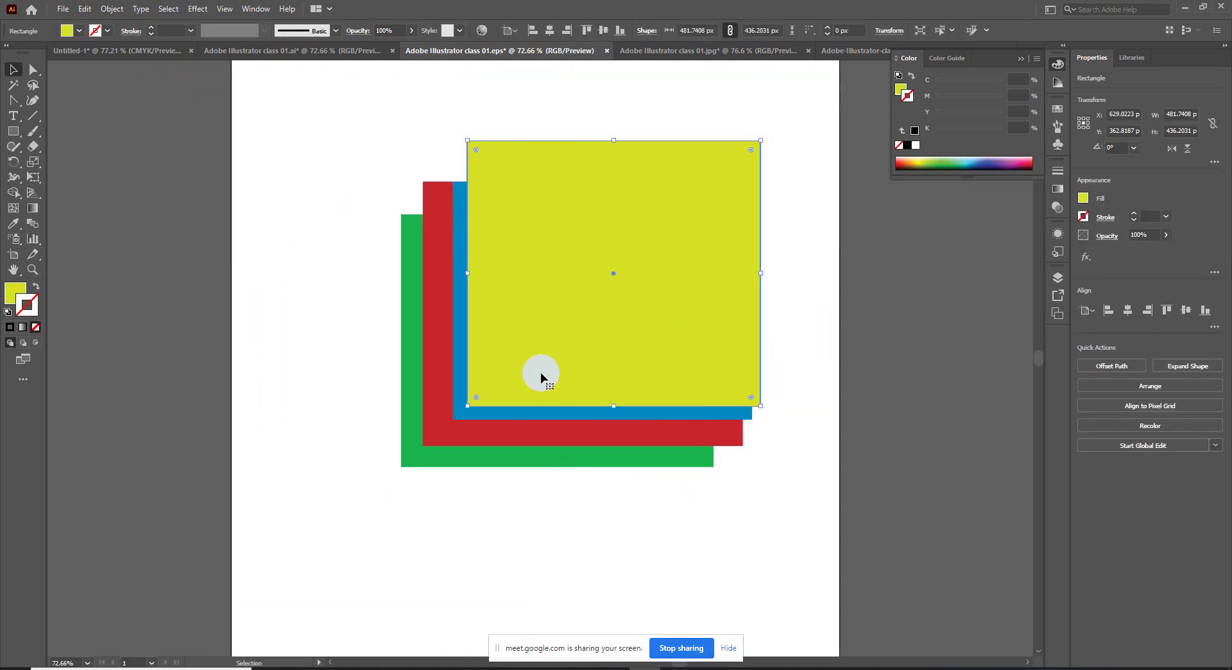
click(492, 422)
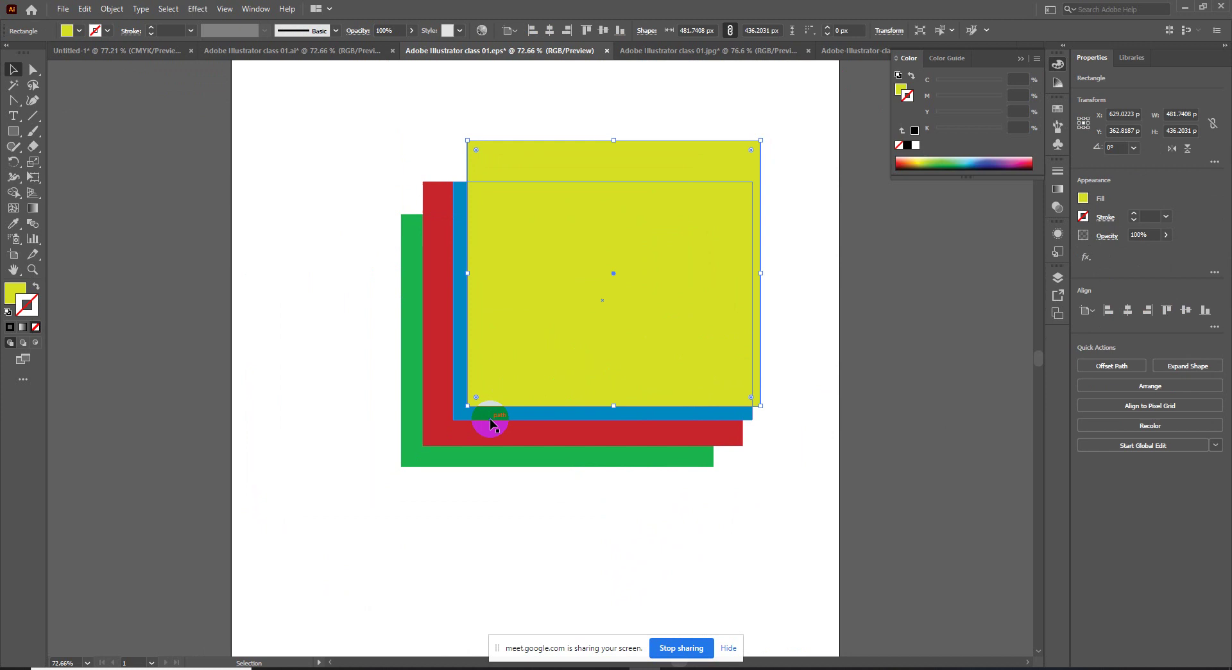
Step: Duplicate the four-rectangle stack, offset up and right, and select the yellow copy
drag(586, 472, 481, 385)
drag(562, 356, 715, 248)
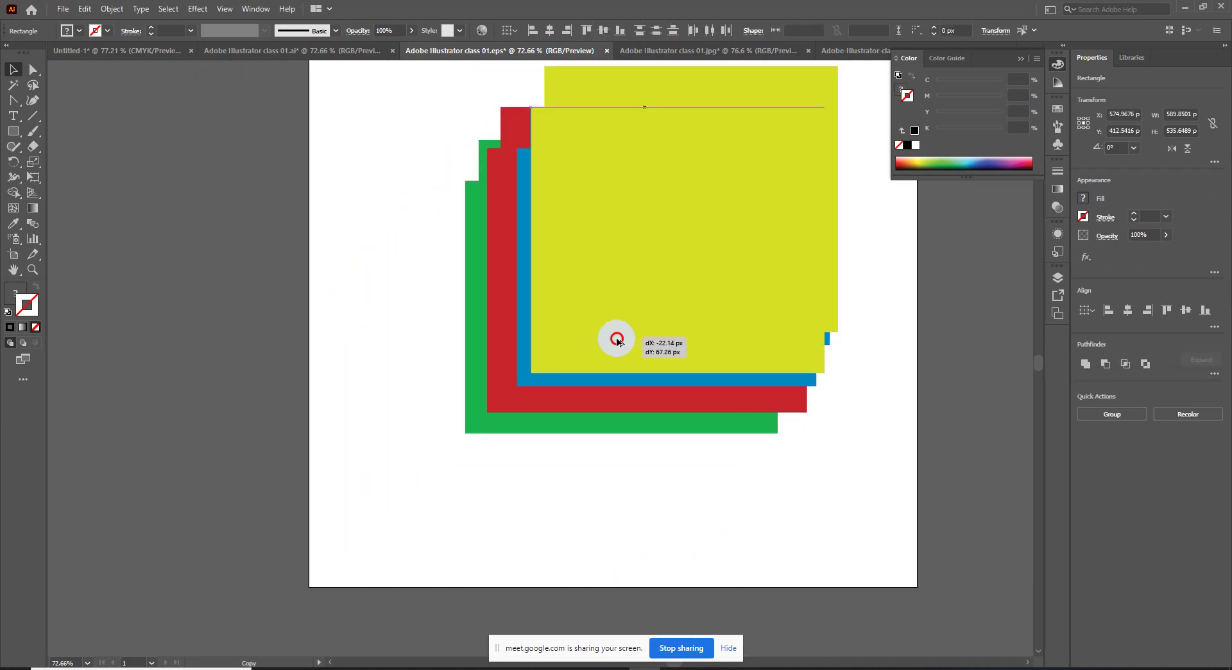
drag(714, 248, 720, 219)
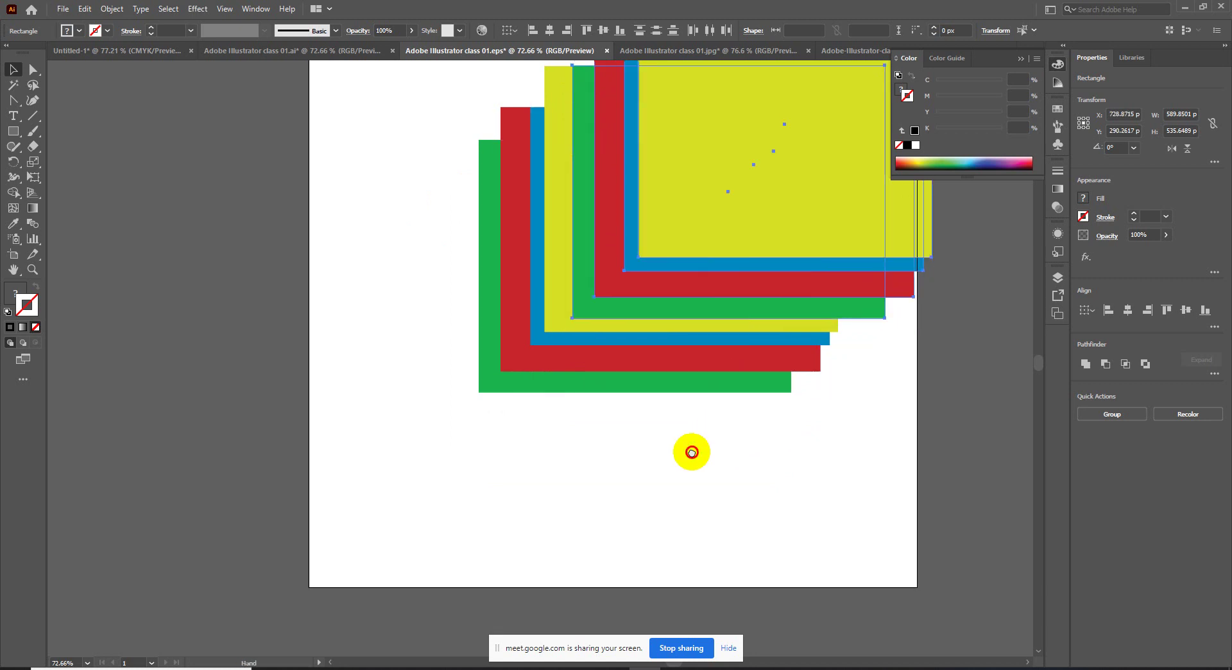
drag(691, 453, 594, 531)
click(454, 364)
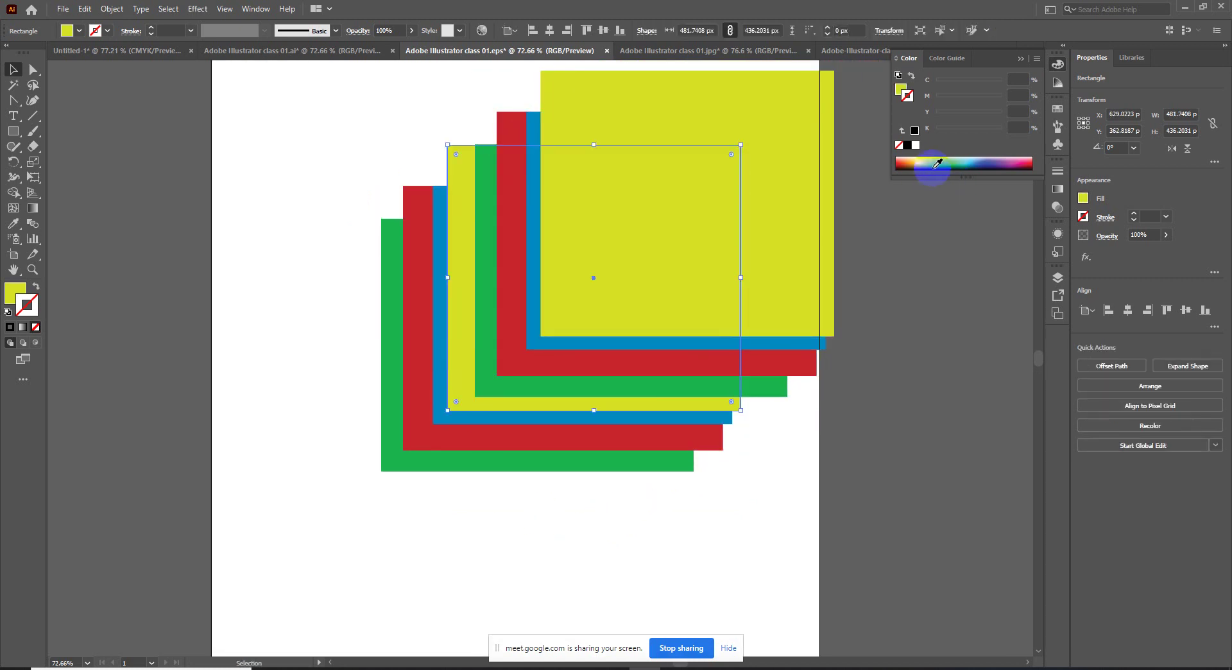
Step: Make the yellow rectangle copy solid black with no outline
click(937, 164)
click(936, 276)
click(462, 328)
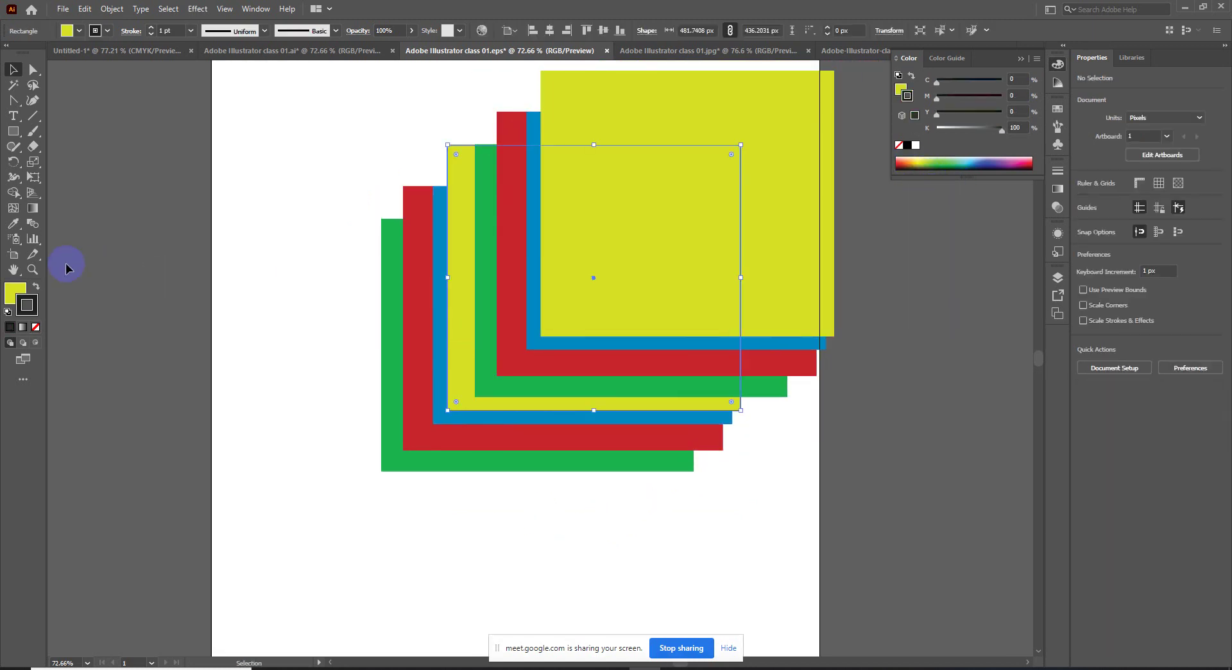
click(36, 286)
click(35, 327)
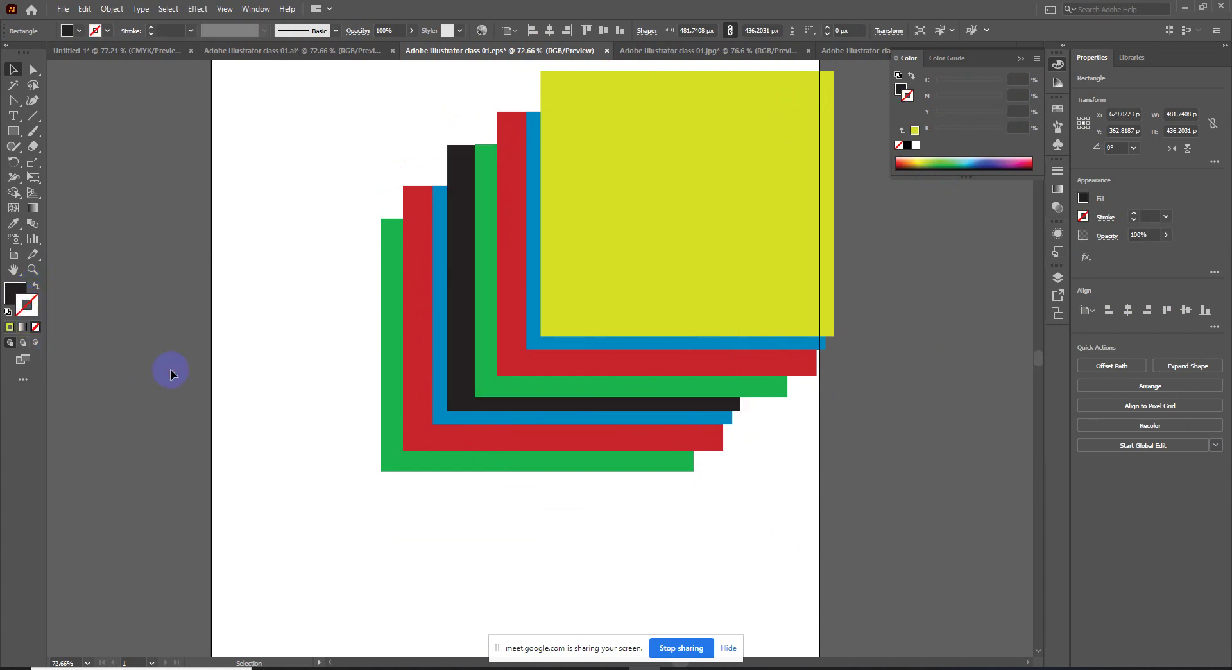
click(570, 244)
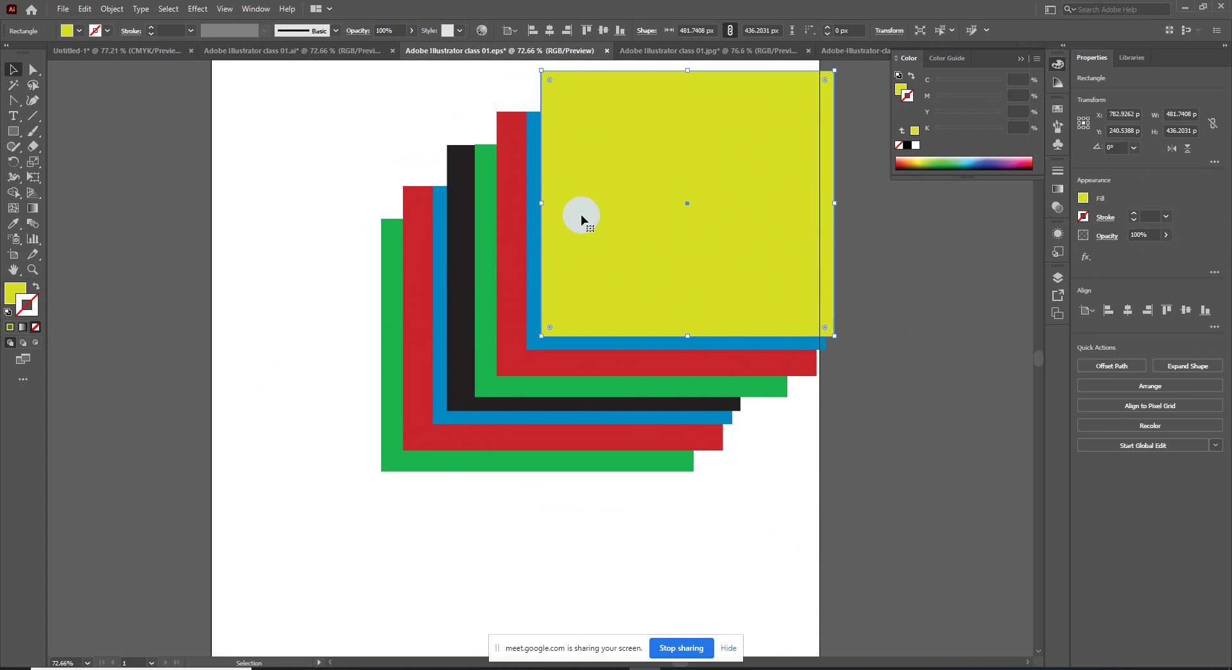
Step: Restack the top yellow rectangle behind the blue one so it frames it
key(ctrl+bracketleft)
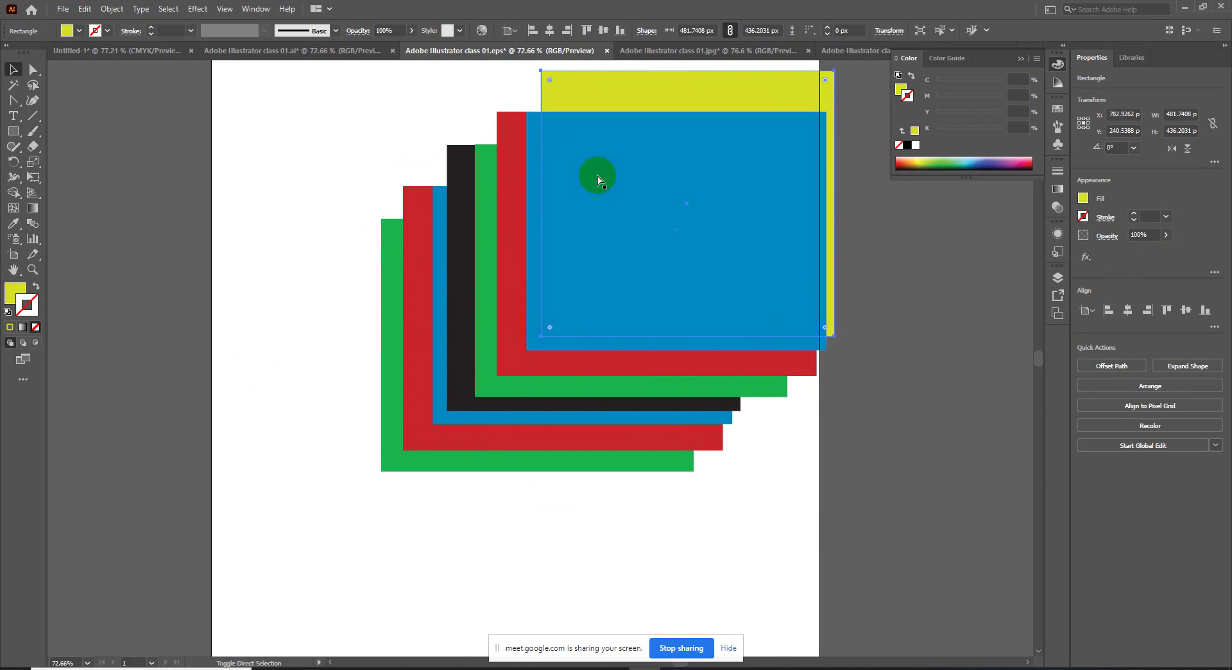
mouse_move(593, 101)
mouse_down()
mouse_move(404, 184)
mouse_move(407, 260)
mouse_up()
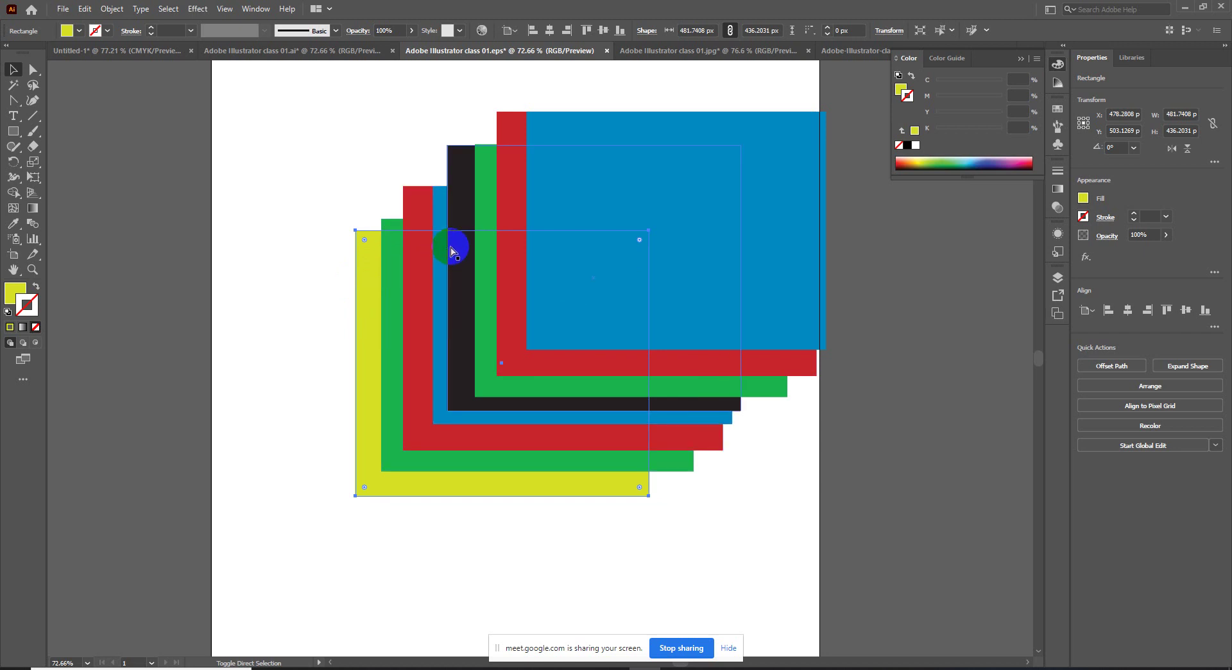
key(ctrl+shift+bracketright)
mouse_move(406, 312)
mouse_down()
mouse_move(608, 152)
mouse_move(506, 186)
mouse_move(445, 242)
mouse_move(617, 135)
mouse_move(604, 150)
mouse_up()
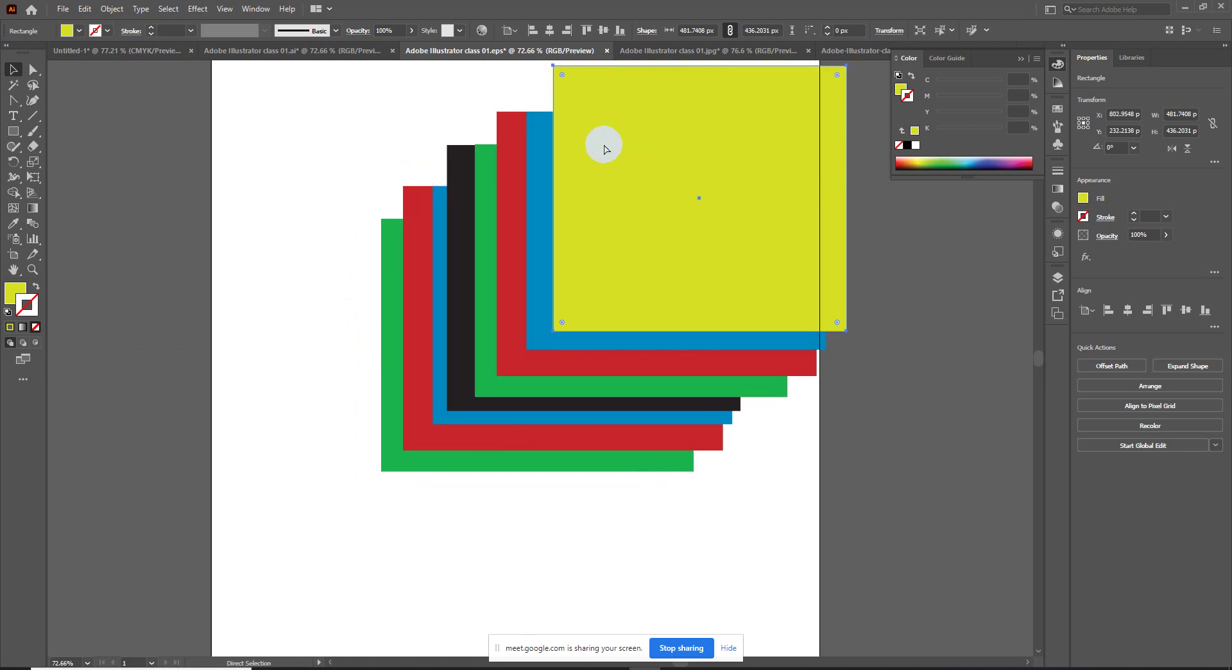
key(ctrl+bracketleft)
mouse_move(613, 83)
mouse_down()
mouse_move(567, 99)
mouse_move(575, 115)
mouse_up()
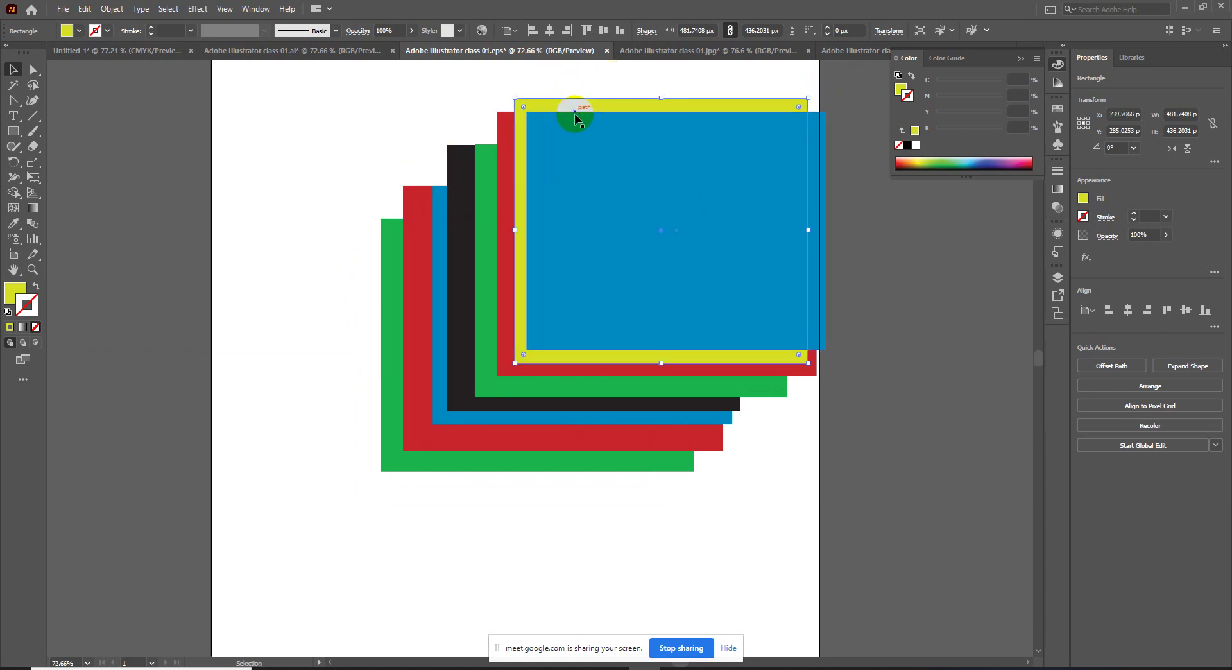
Step: Bring the red and black rectangles forward, placing the black one at the top of the fan
click(506, 168)
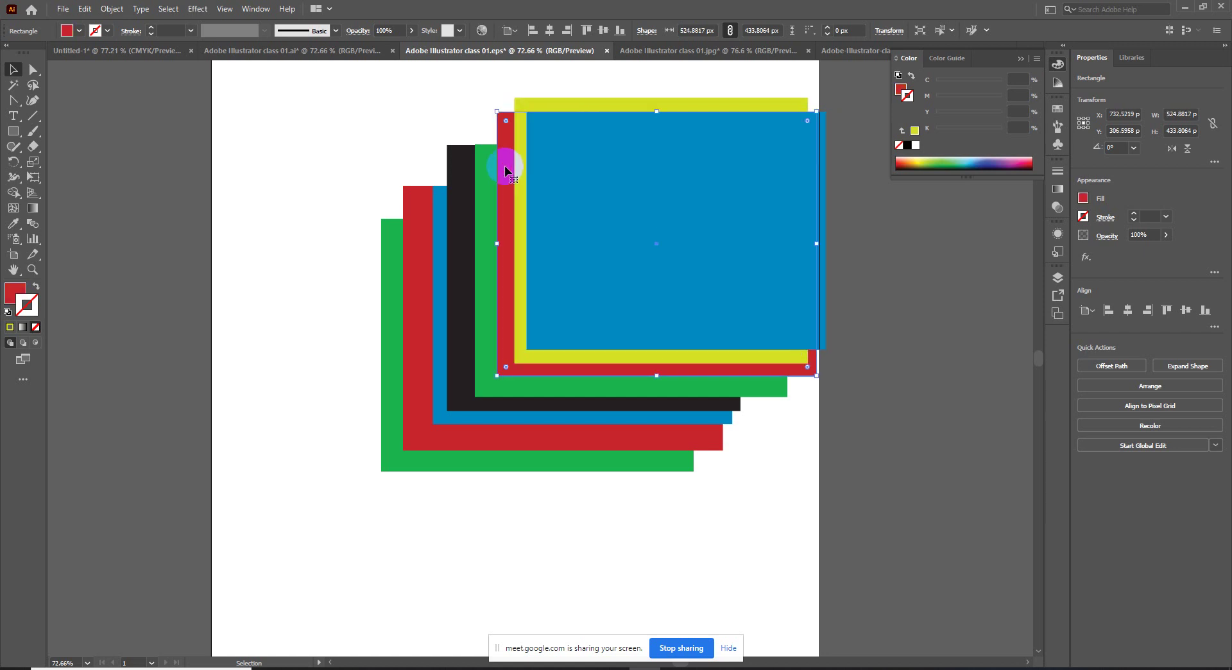
key(ctrl+bracketright)
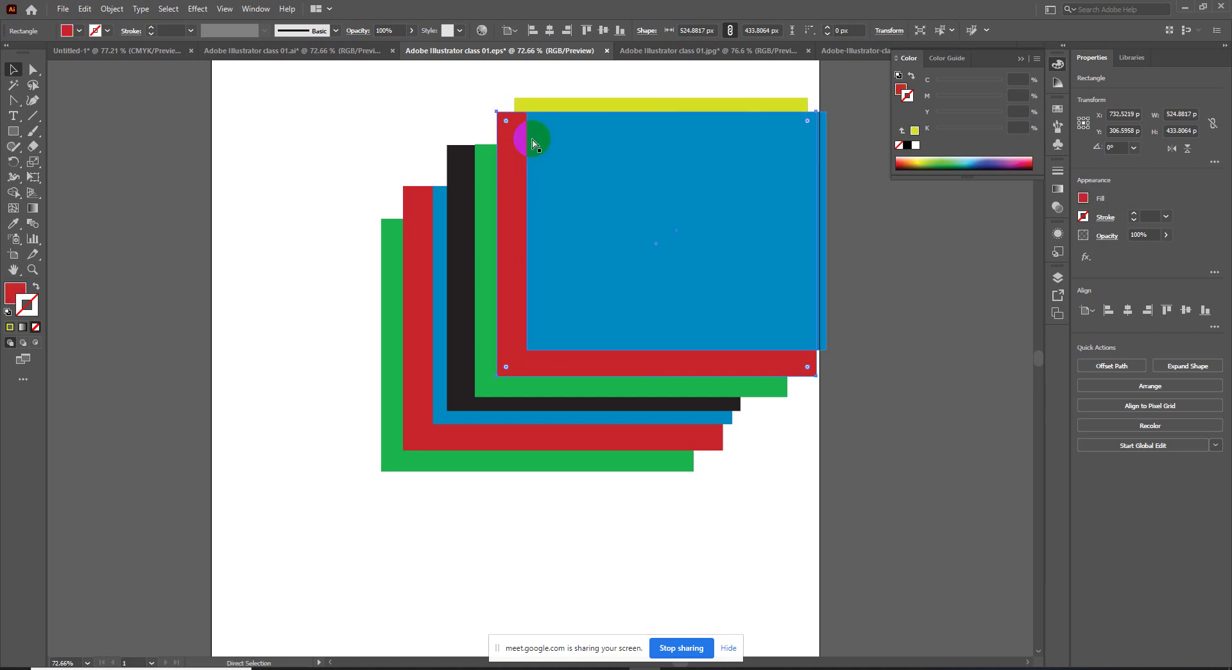
key(ctrl+bracketright)
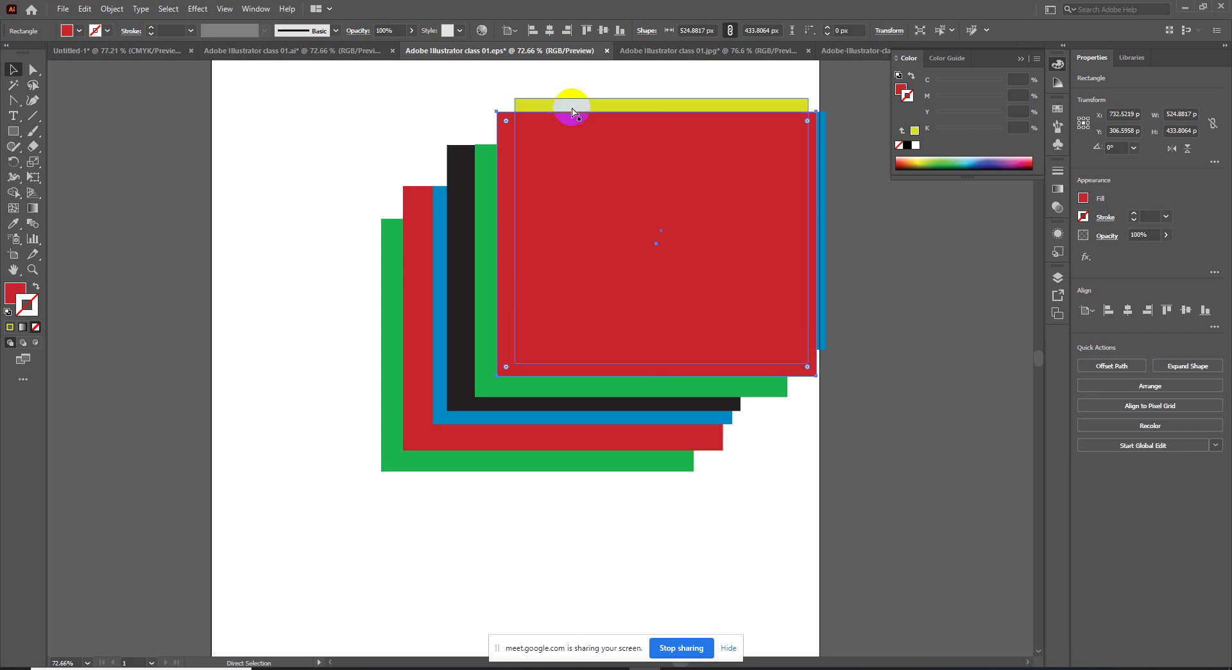
drag(553, 171, 599, 131)
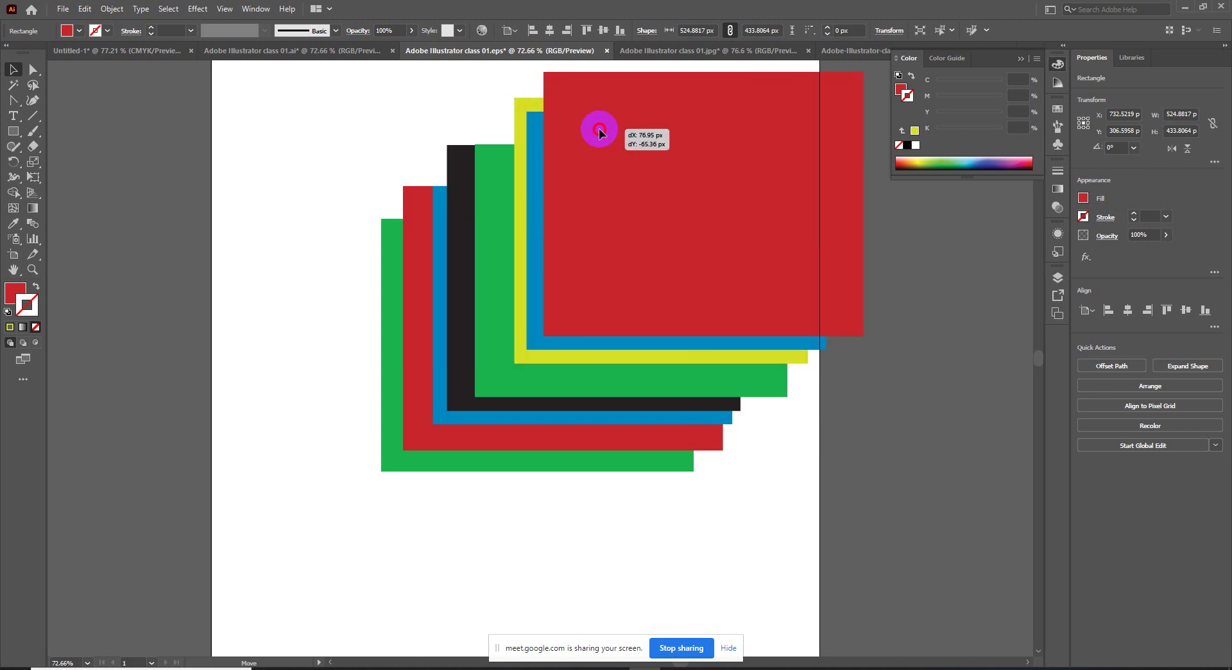
click(466, 271)
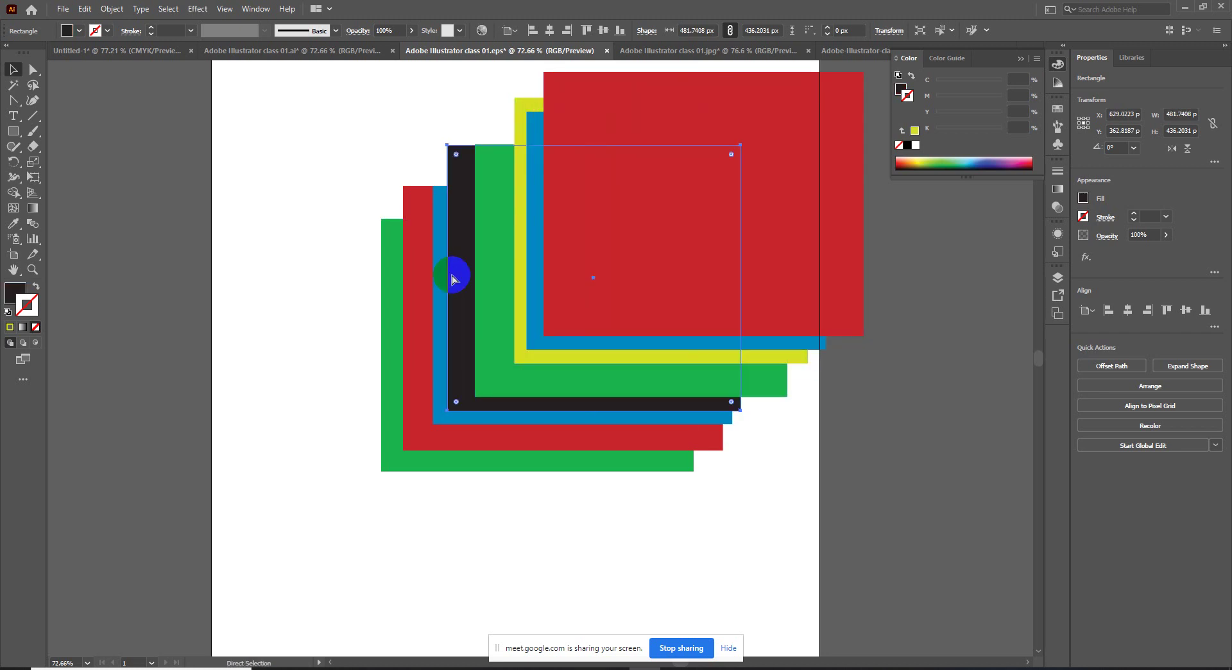
key(ctrl+bracketright)
key(ctrl+bracketright)
key(ctrl+bracketright)
key(ctrl+bracketright)
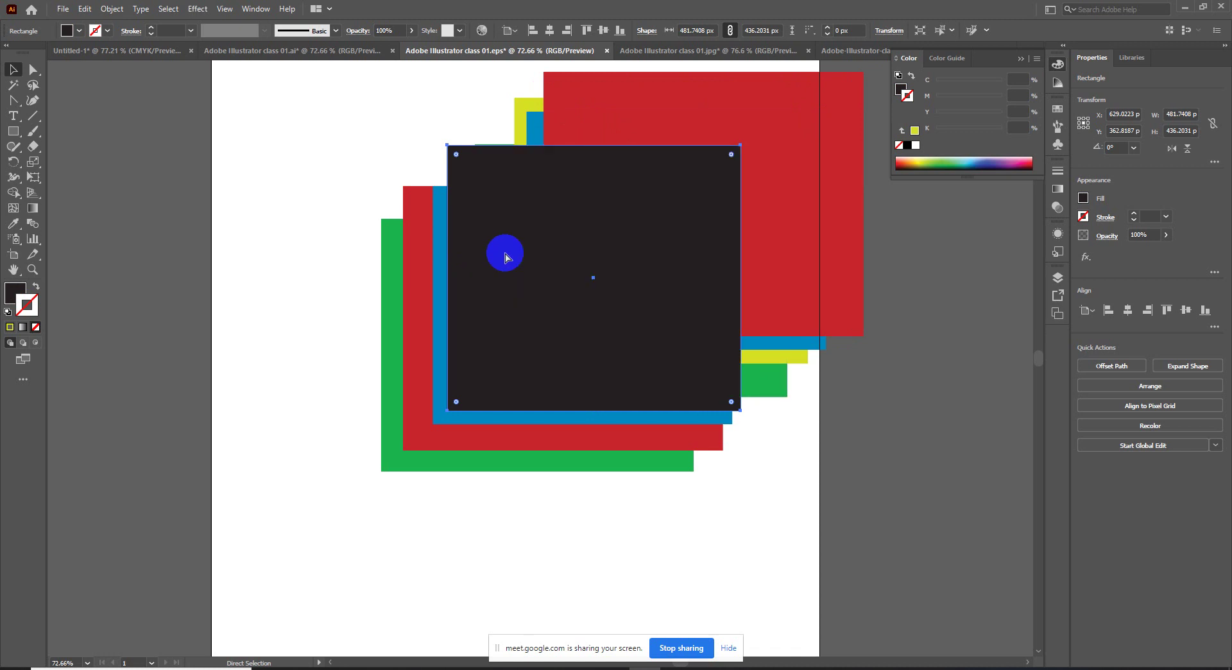
drag(521, 304, 648, 216)
mouse_move(755, 414)
mouse_down()
mouse_move(770, 271)
mouse_move(738, 296)
mouse_up()
Step: Shorten and narrow the green rectangle, deselect, and stop sharing the screen
click(724, 434)
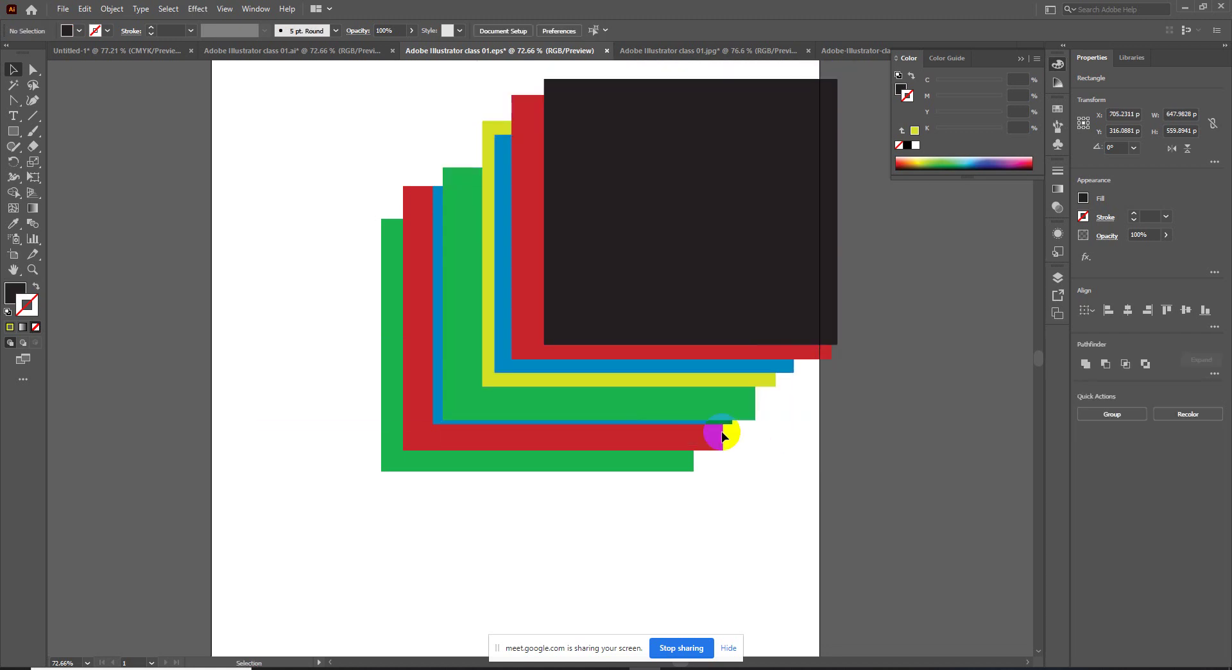
click(591, 421)
drag(599, 422, 599, 405)
drag(443, 287, 461, 287)
click(803, 501)
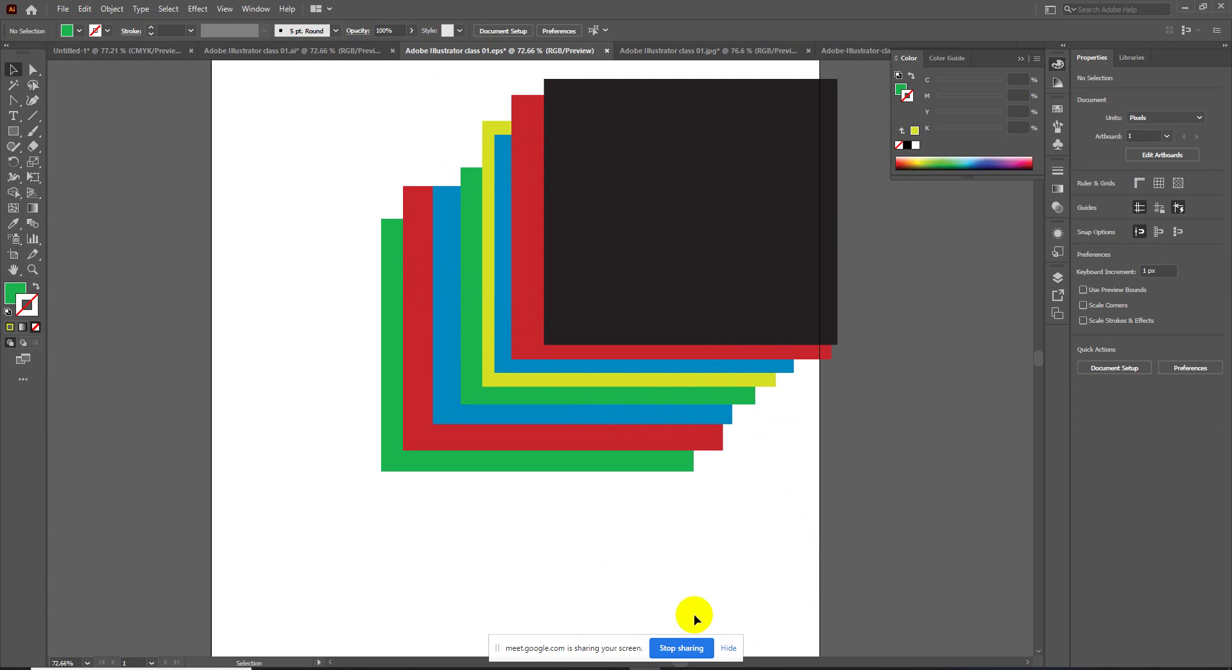
click(693, 648)
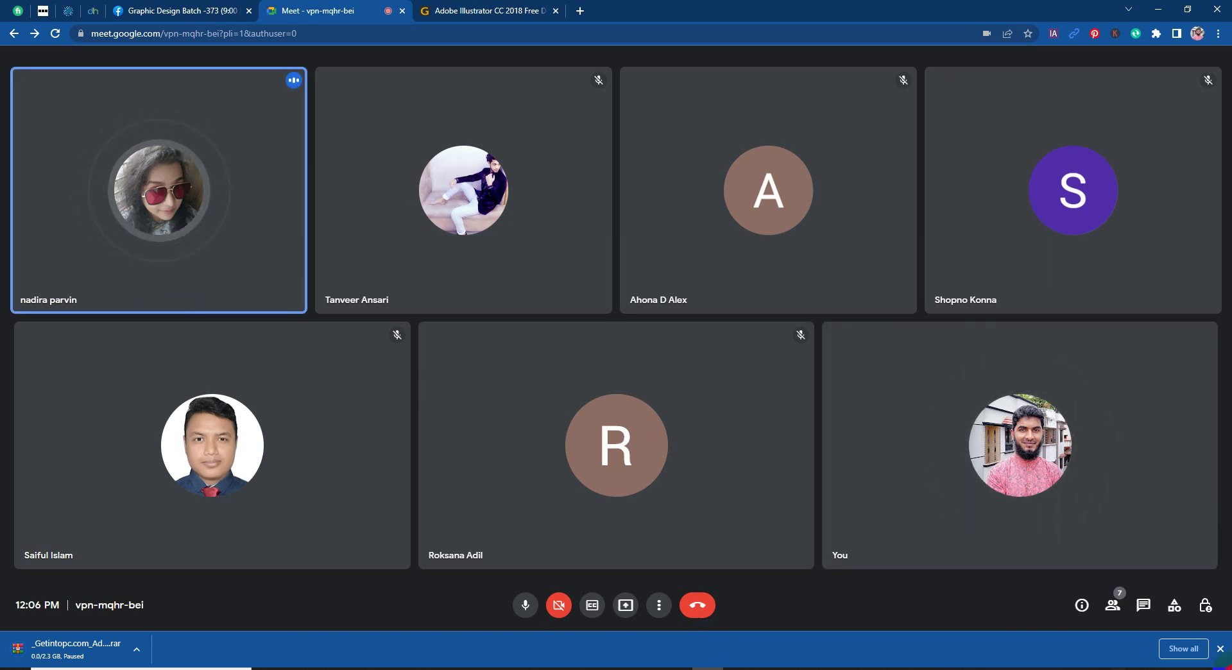
Step: Dismiss the Chrome download notice and switch to the Facebook tab
click(1220, 649)
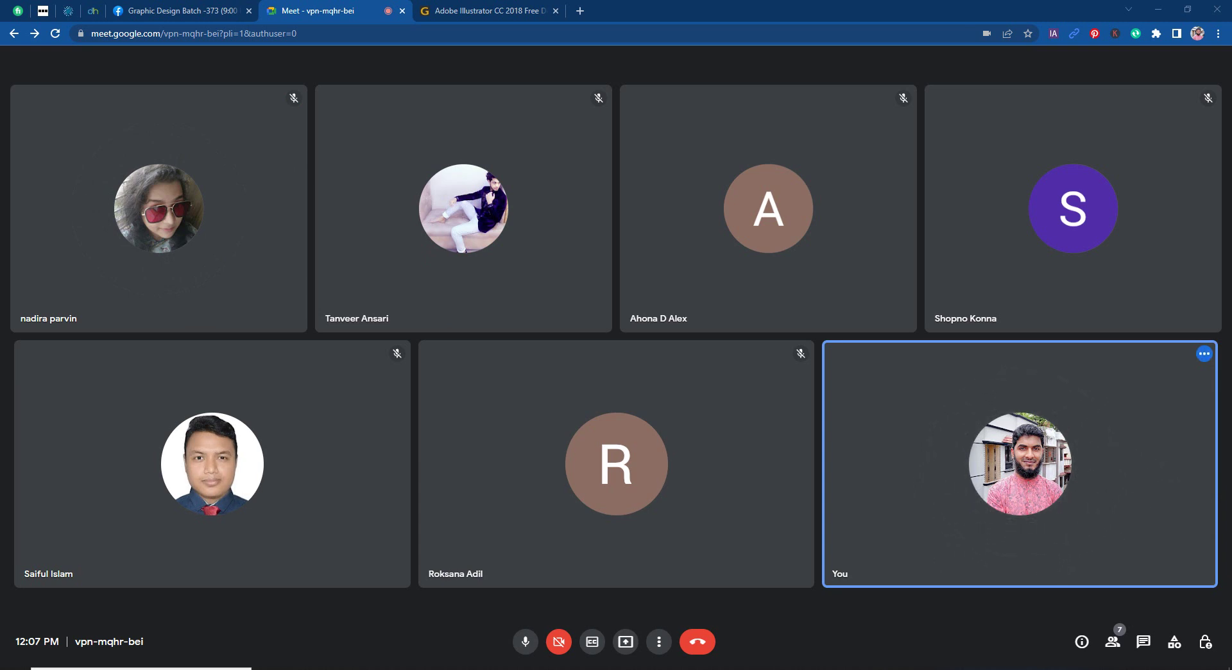
click(243, 11)
Step: Check Facebook Messenger chats, return to the Meet call, then revisit the Facebook group page
click(1141, 62)
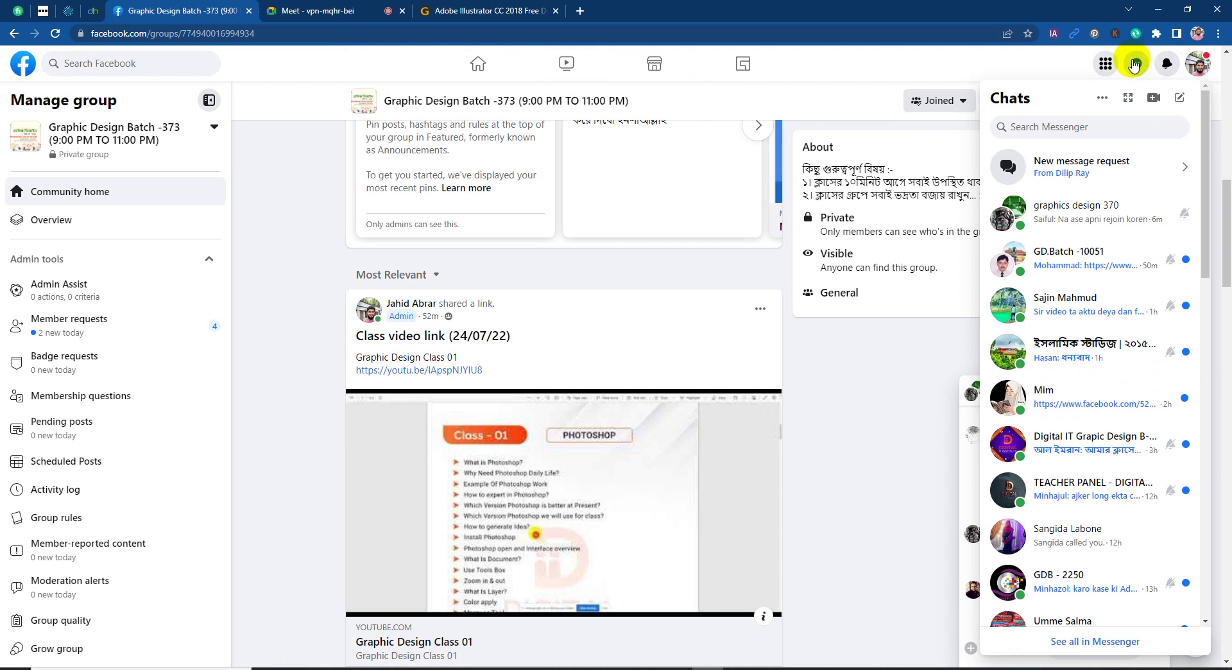
click(1135, 65)
click(393, 10)
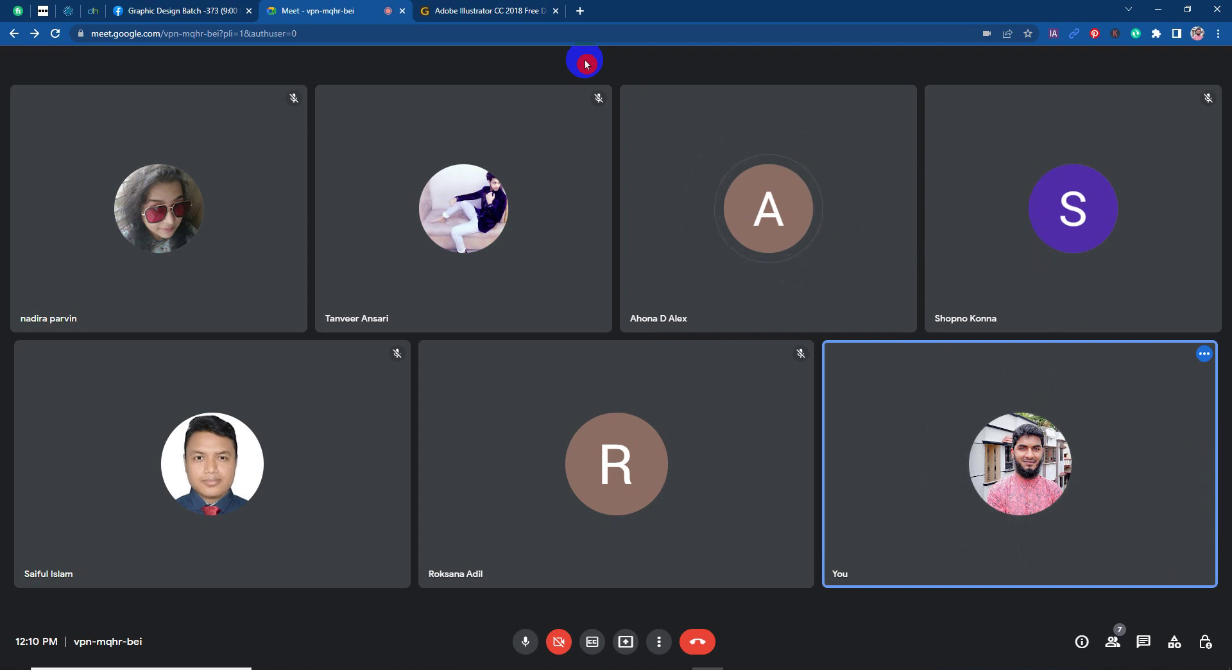
click(225, 10)
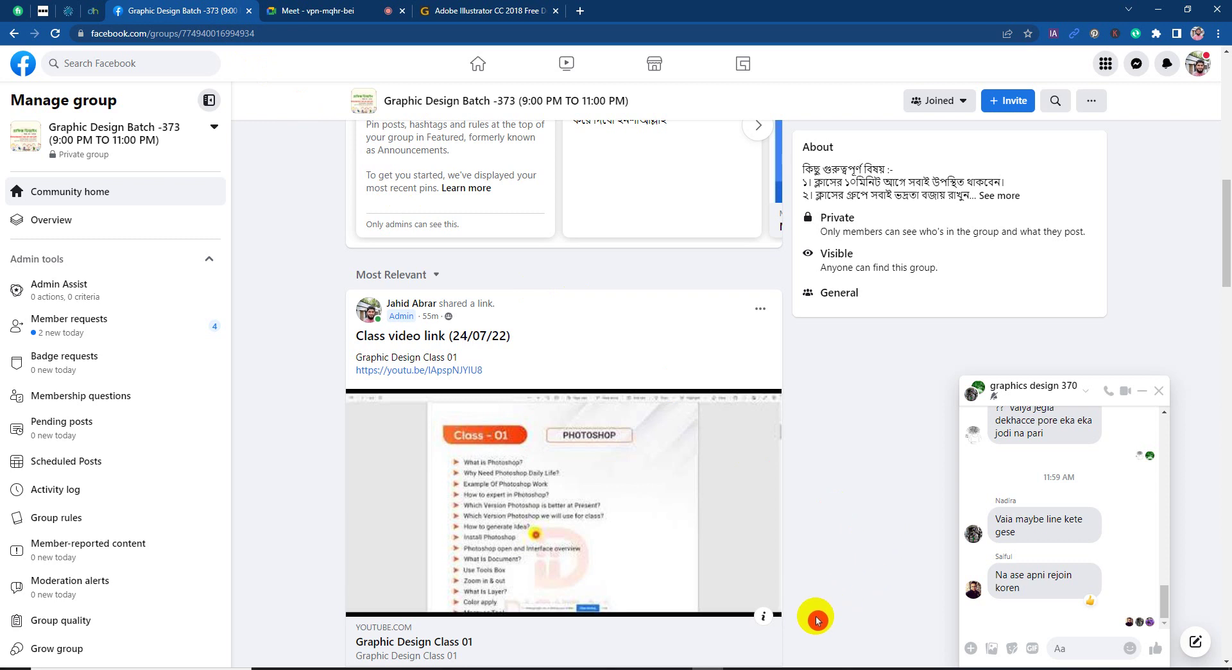